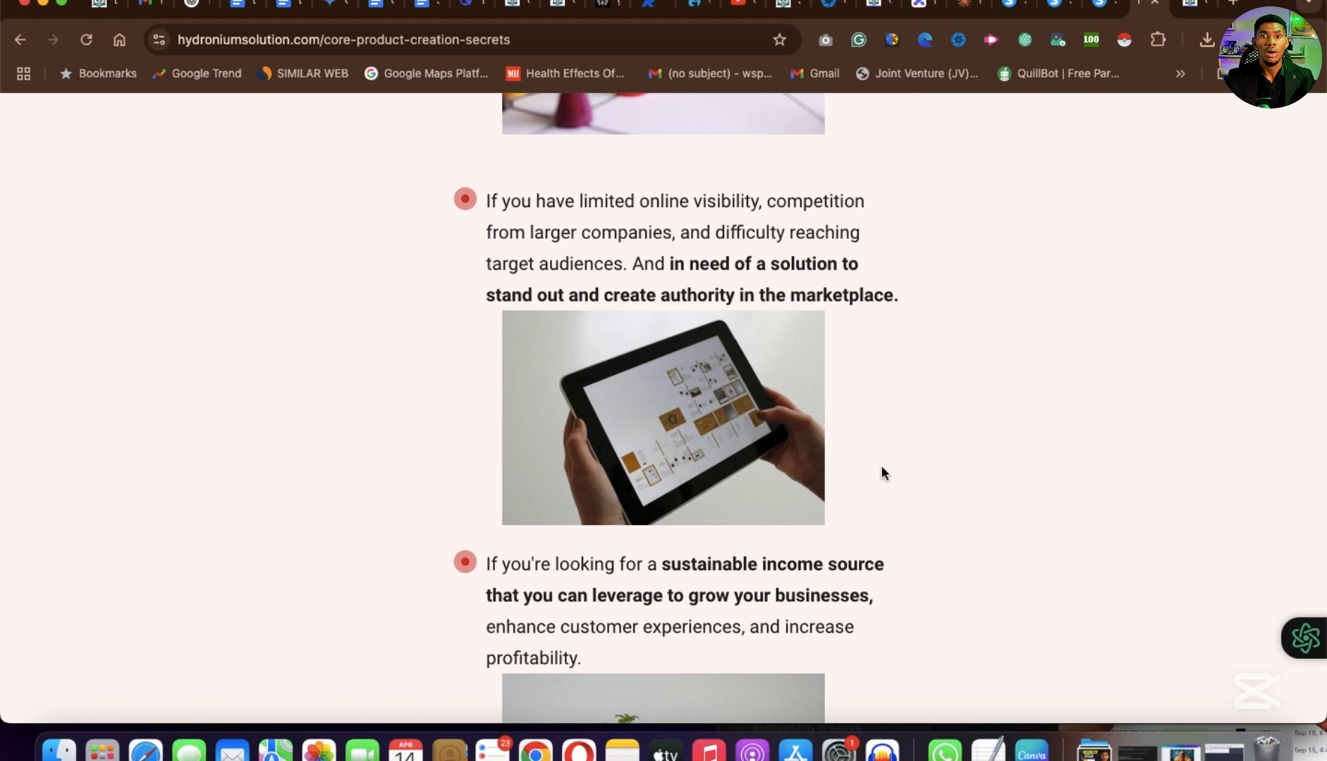
Review the Core Product Creation Secrets sales page from the audience pain points through the benefits, course introduction and framework steps
scroll(882, 471, down, 3)
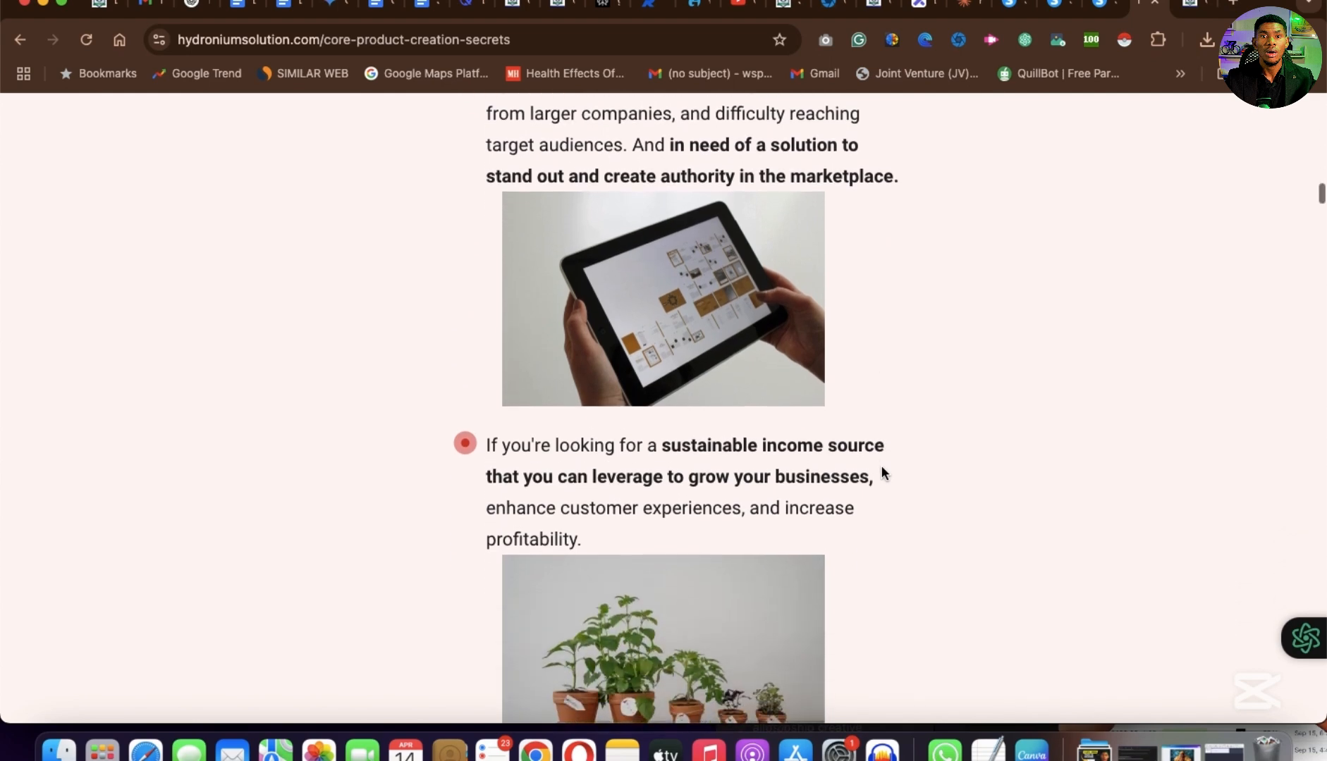
scroll(883, 472, down, 20)
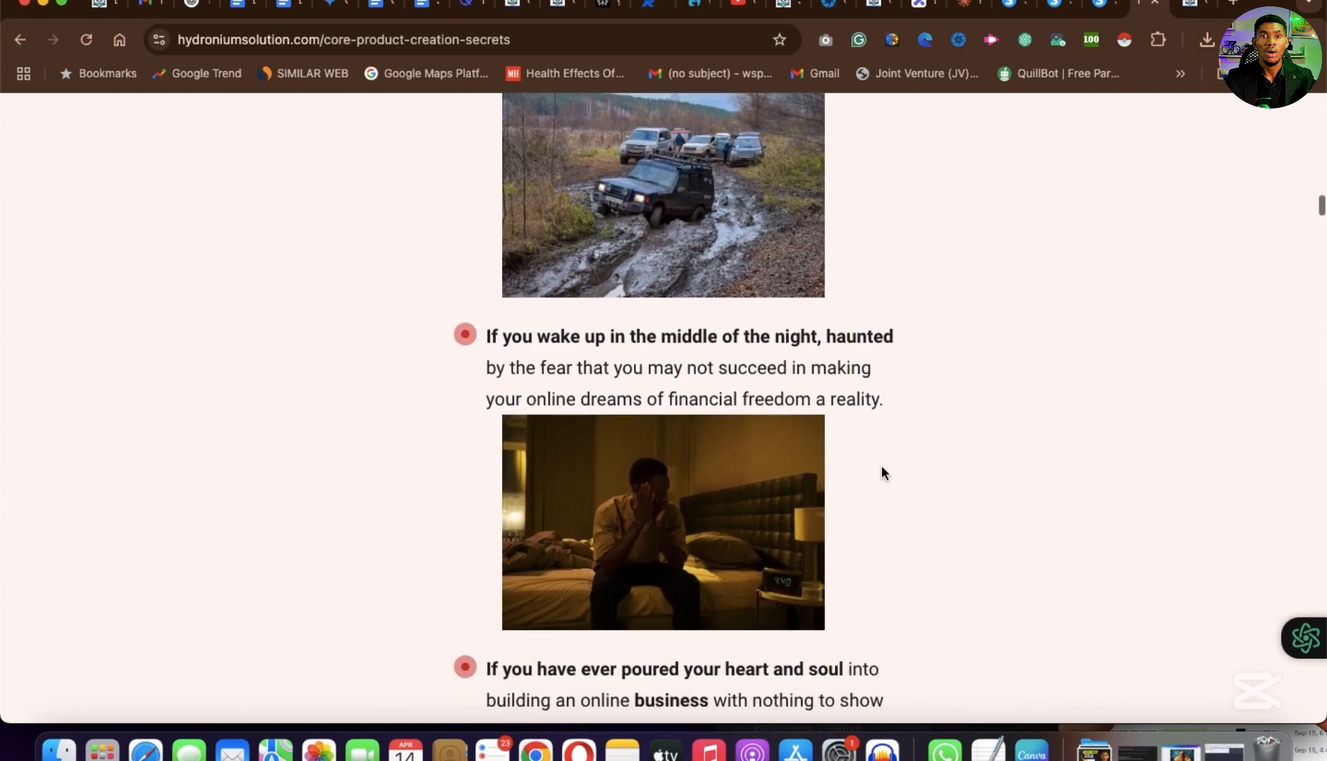
scroll(882, 468, down, 10)
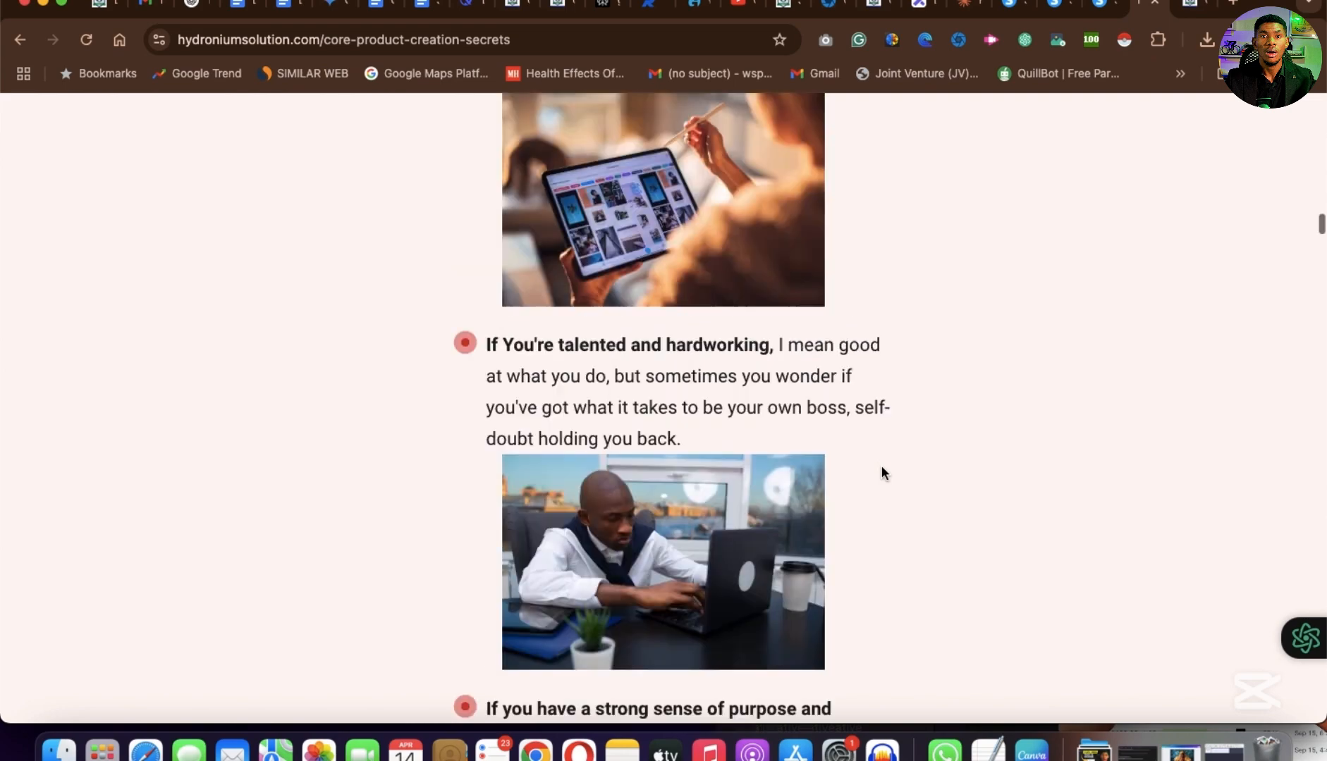
scroll(881, 471, down, 20)
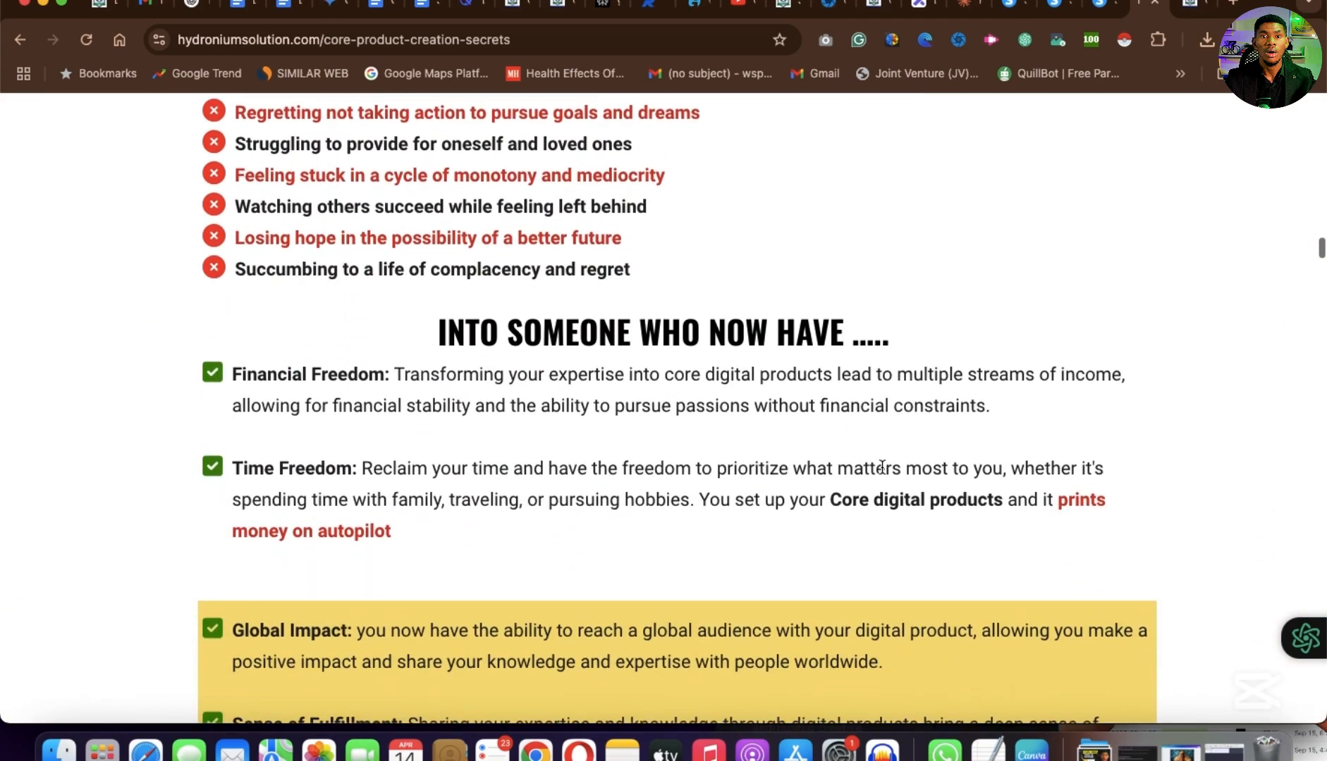
scroll(881, 466, down, 12)
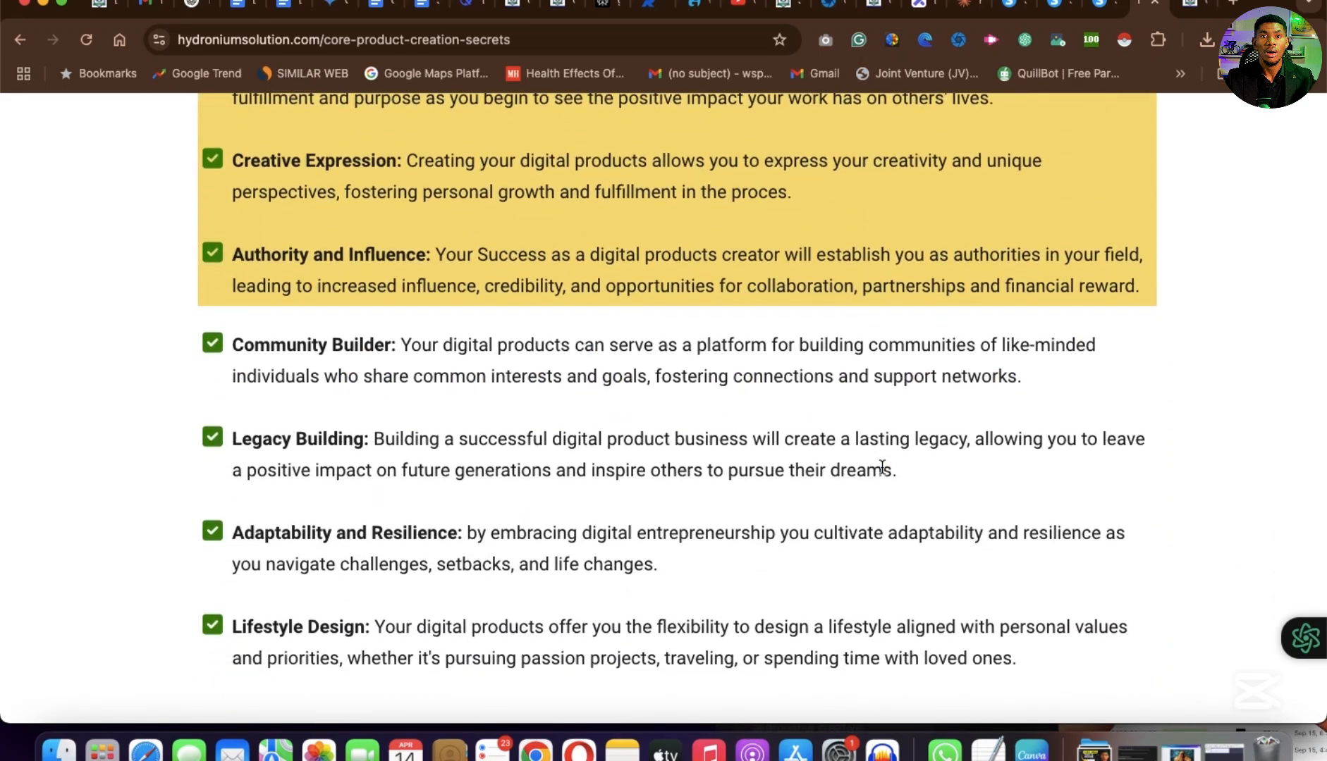
scroll(881, 467, down, 8)
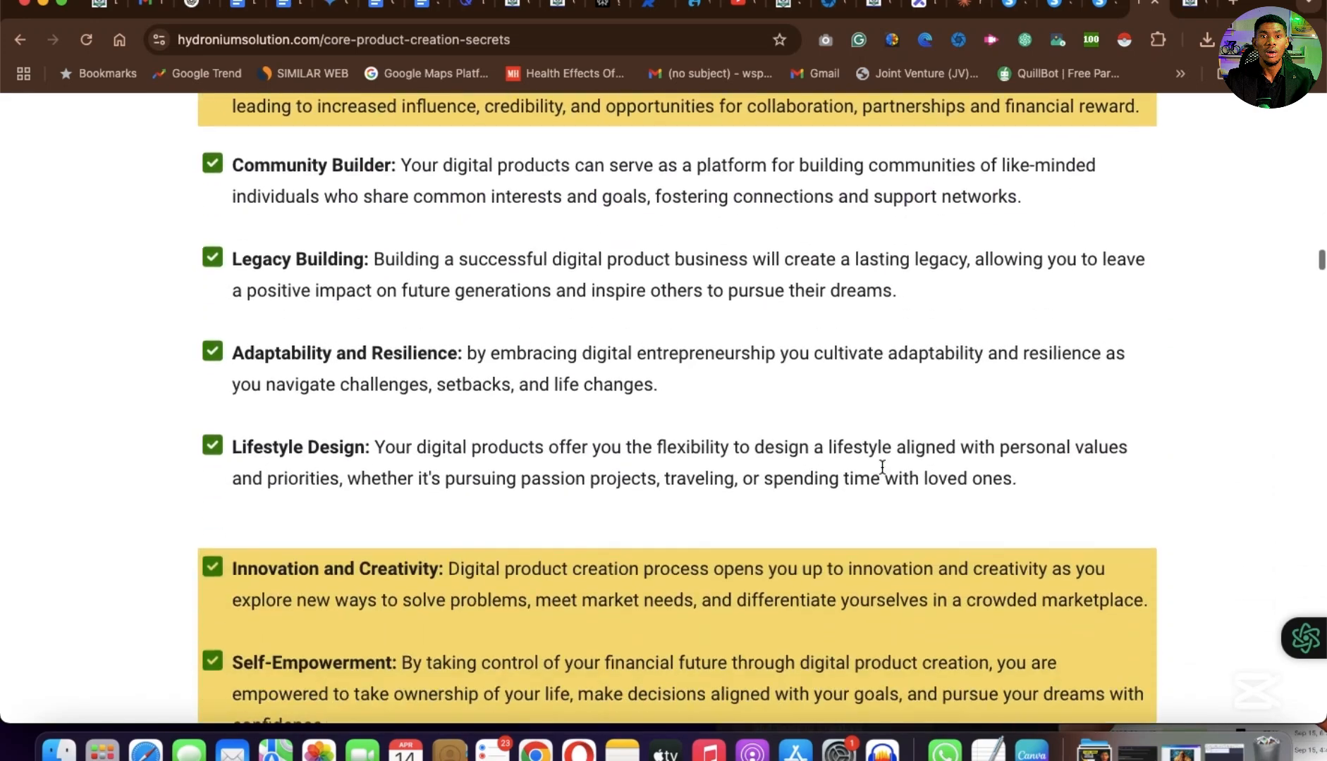
scroll(881, 466, down, 4)
scroll(881, 467, down, 15)
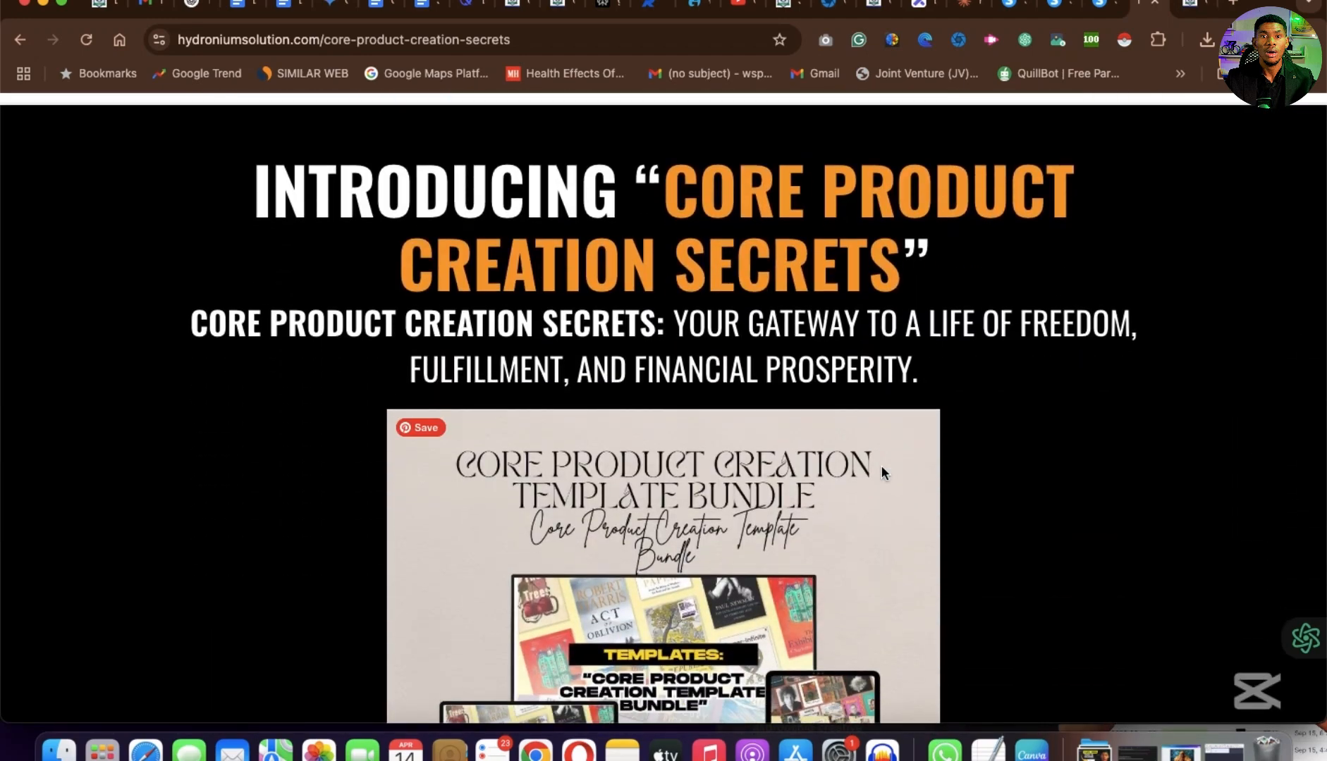
scroll(881, 467, down, 20)
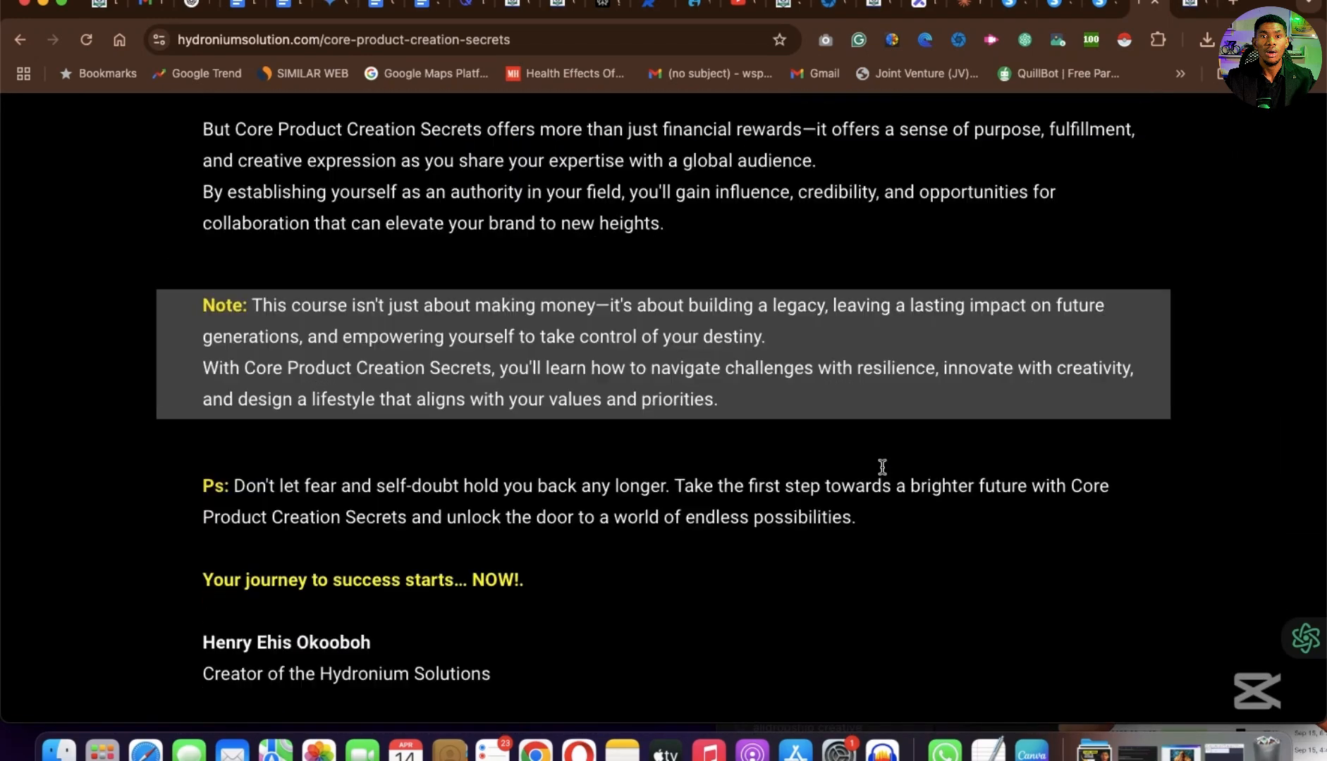
scroll(881, 467, down, 20)
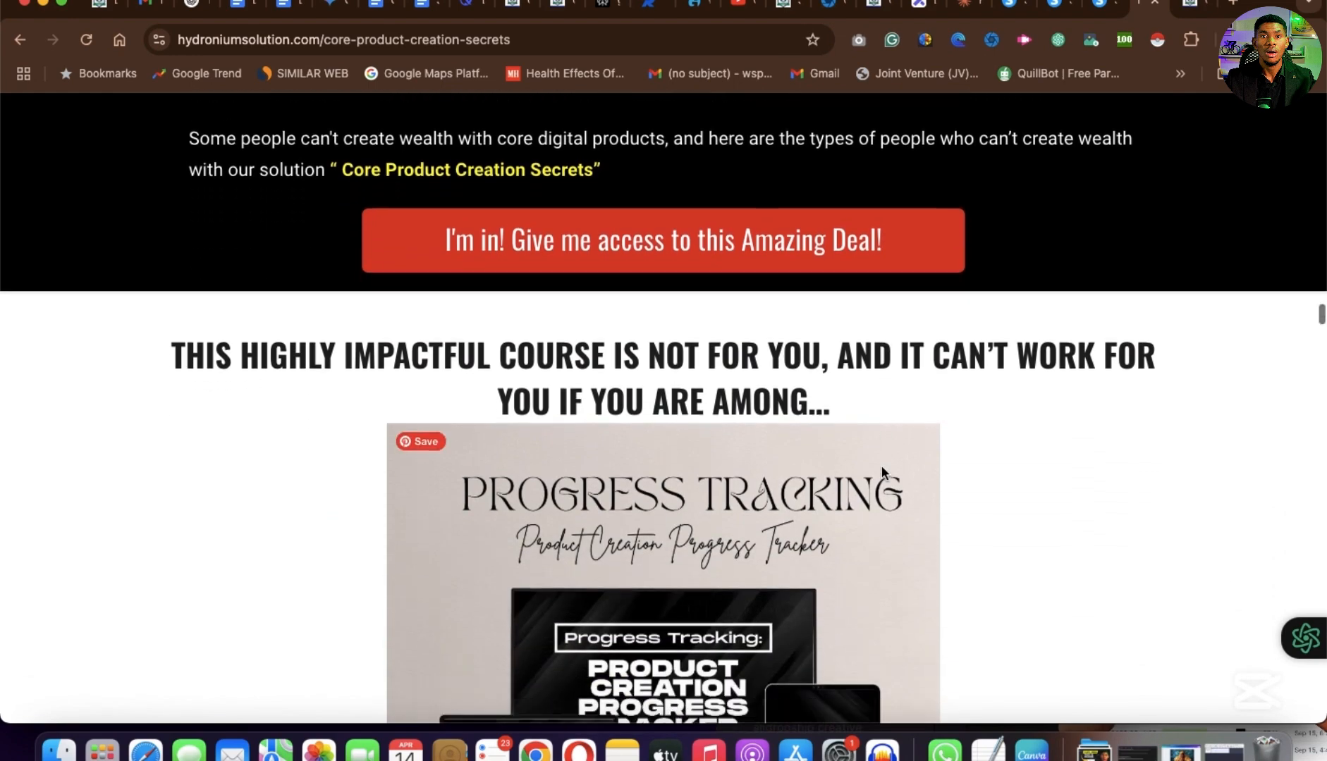
scroll(881, 467, down, 15)
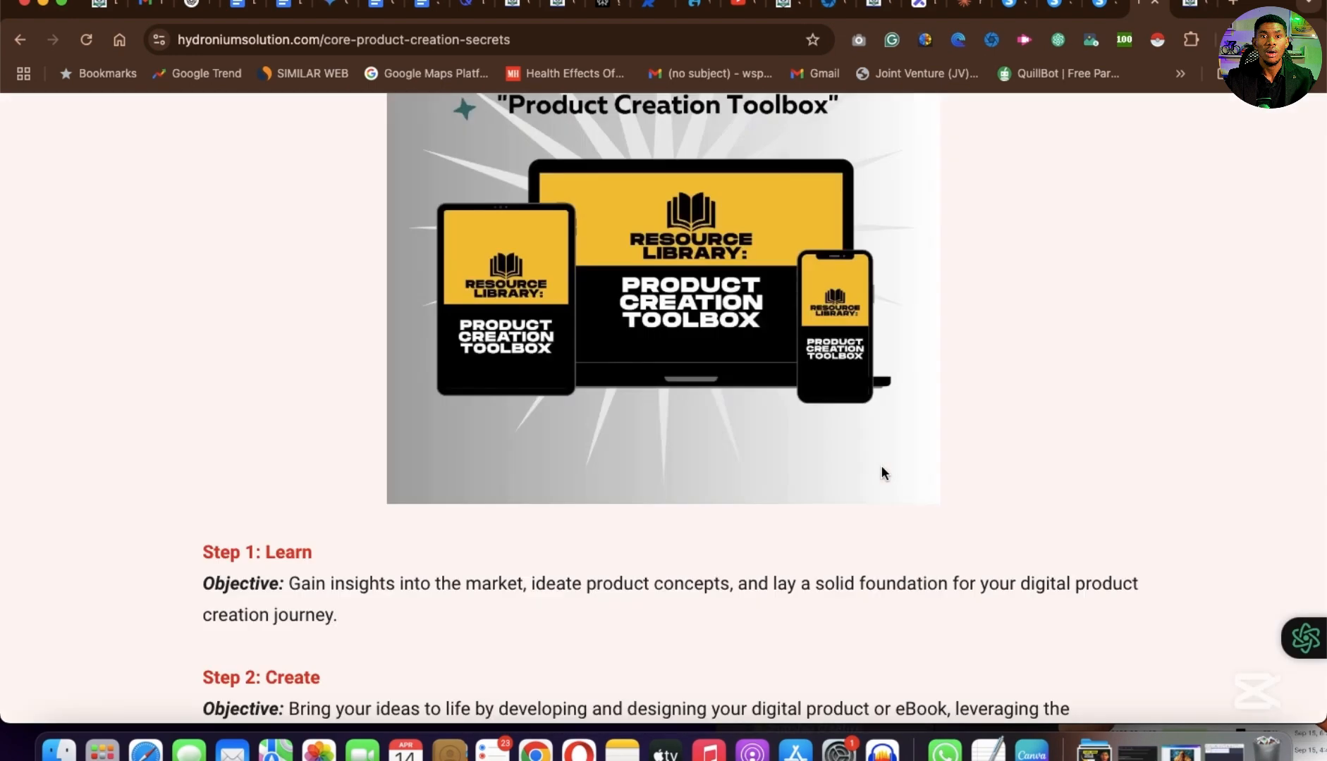
scroll(881, 466, down, 14)
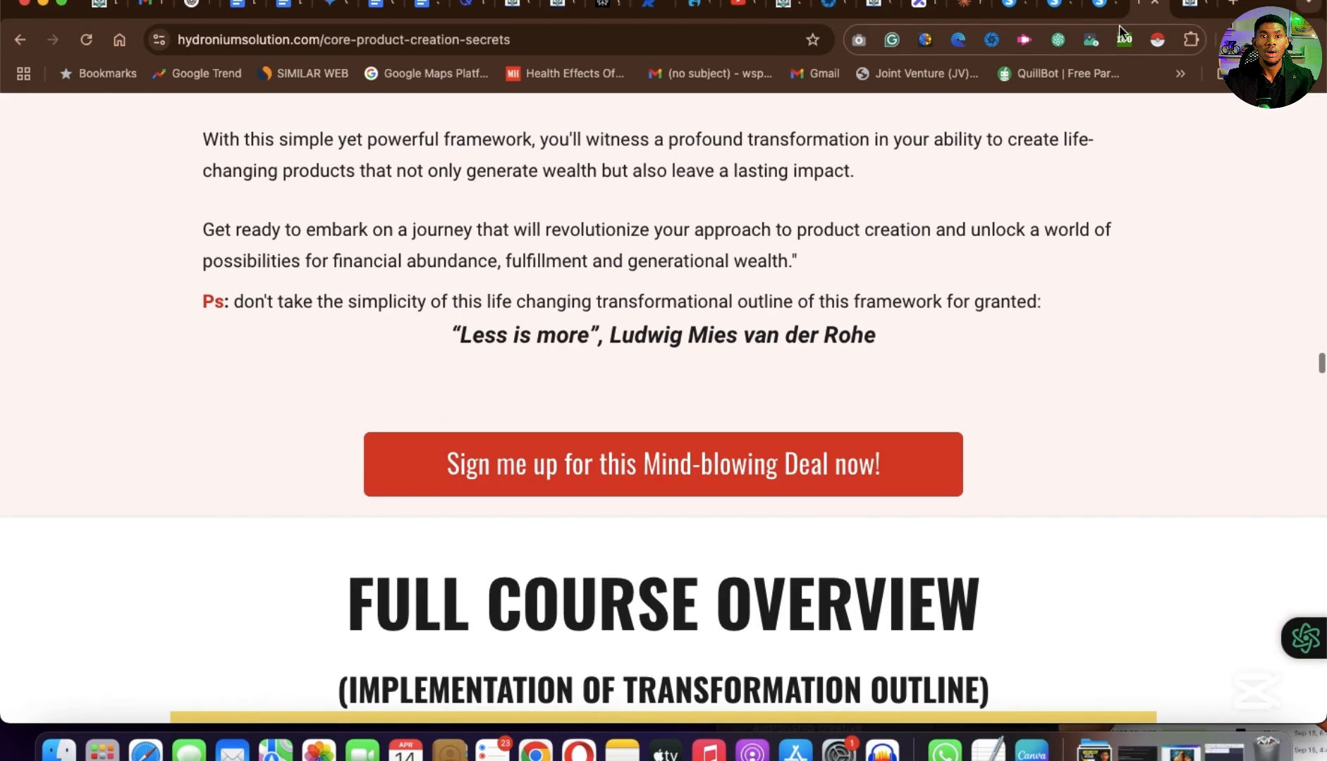
Examine the sales page's full course overview, module list and the value points of the course
scroll(864, 482, down, 5)
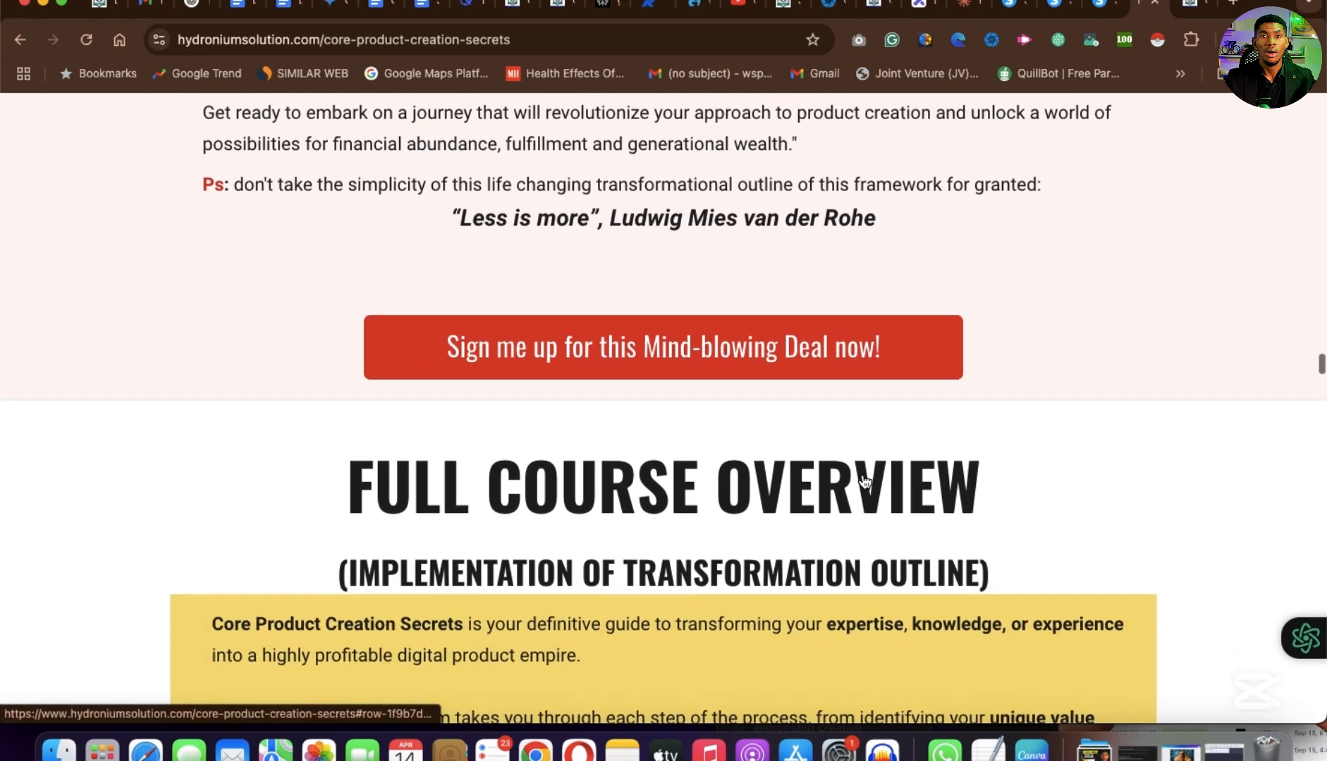
scroll(863, 474, down, 1)
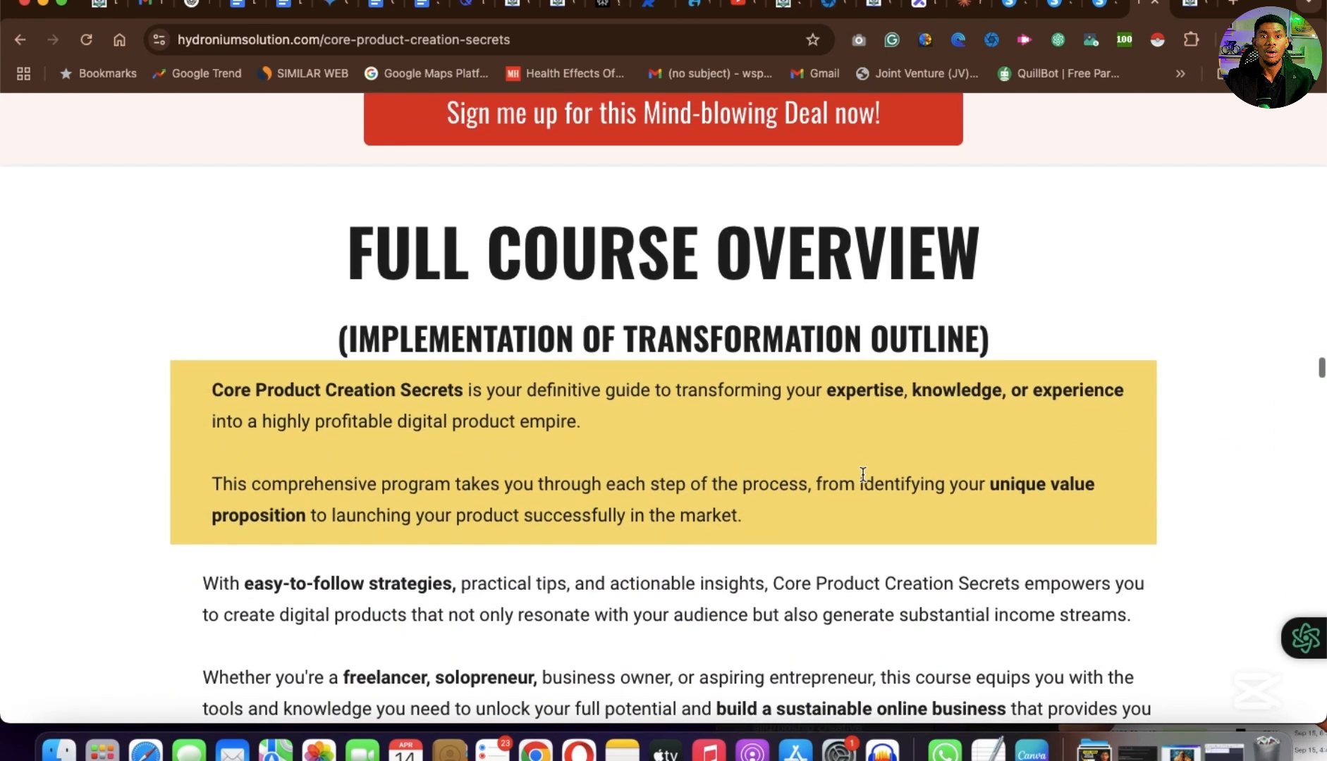
scroll(863, 475, down, 5)
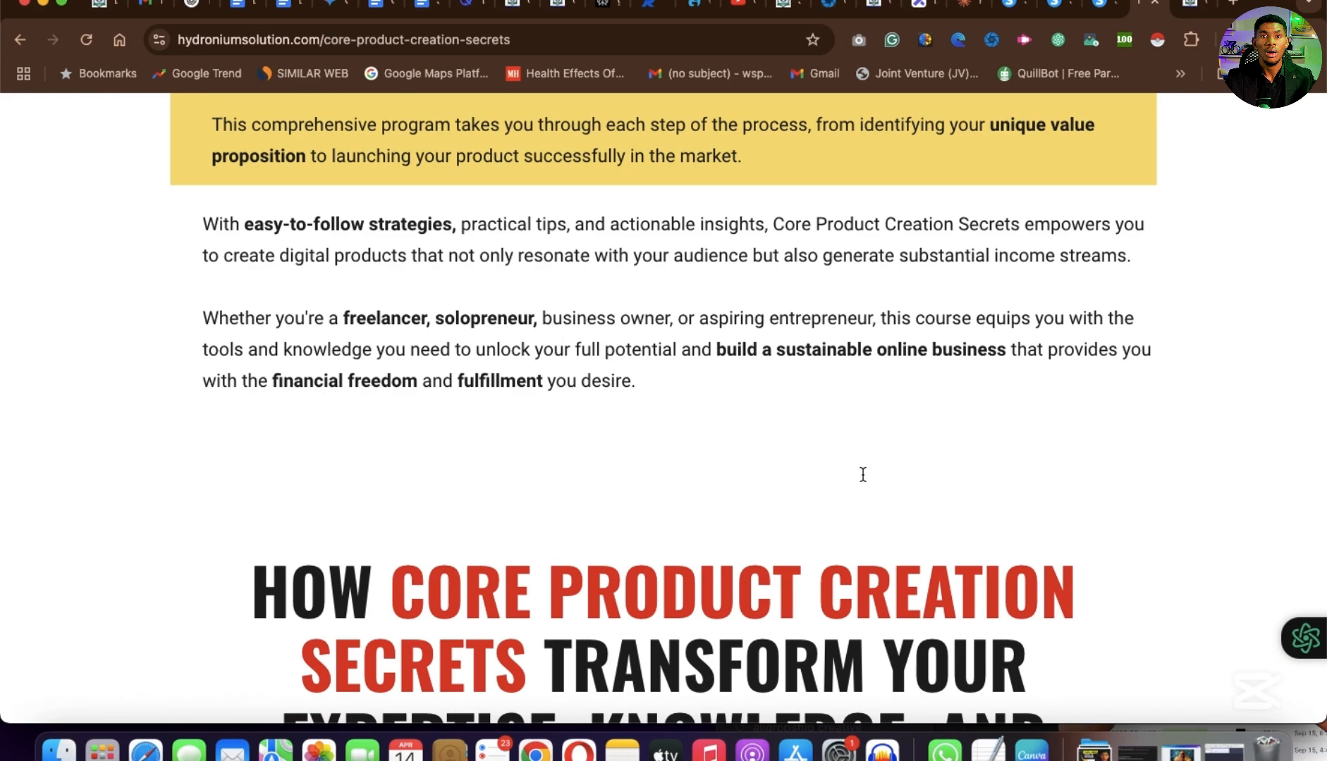
scroll(861, 474, up, 2)
scroll(862, 473, down, 6)
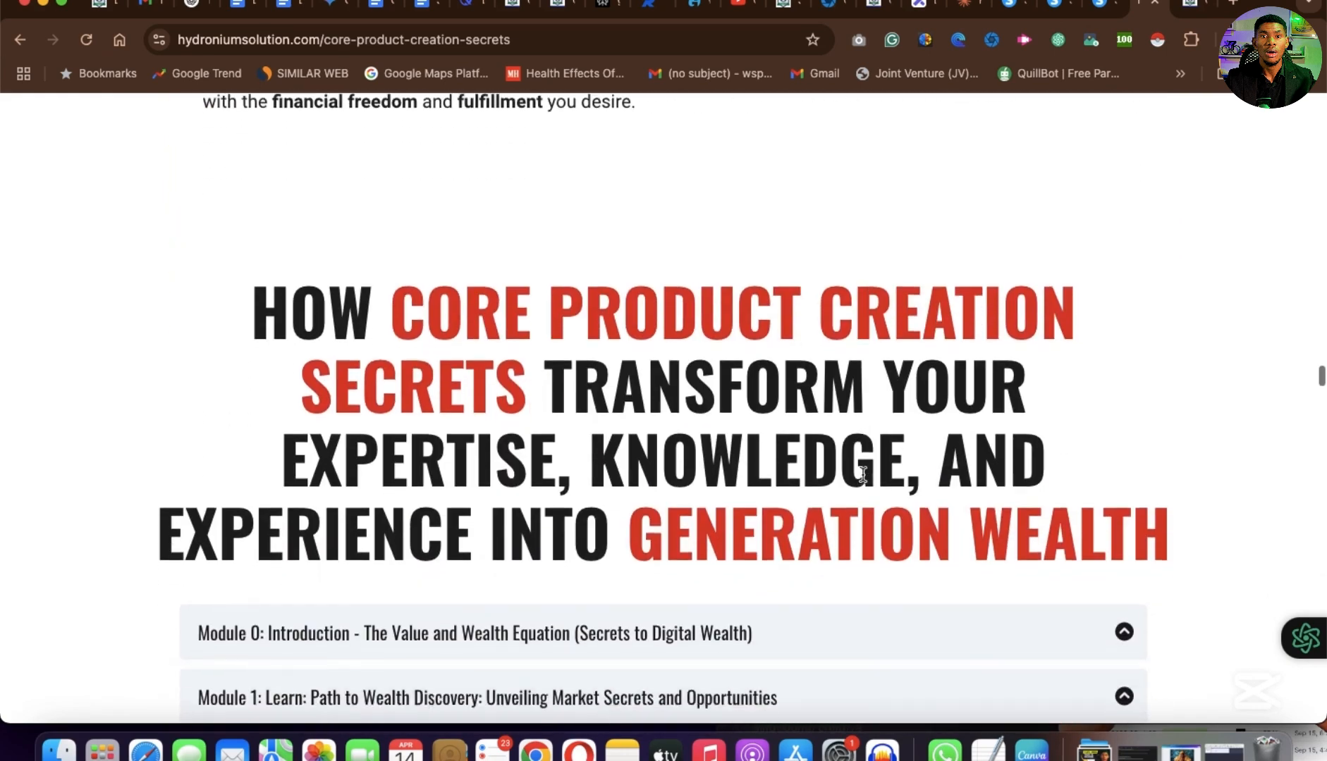
scroll(861, 473, down, 10)
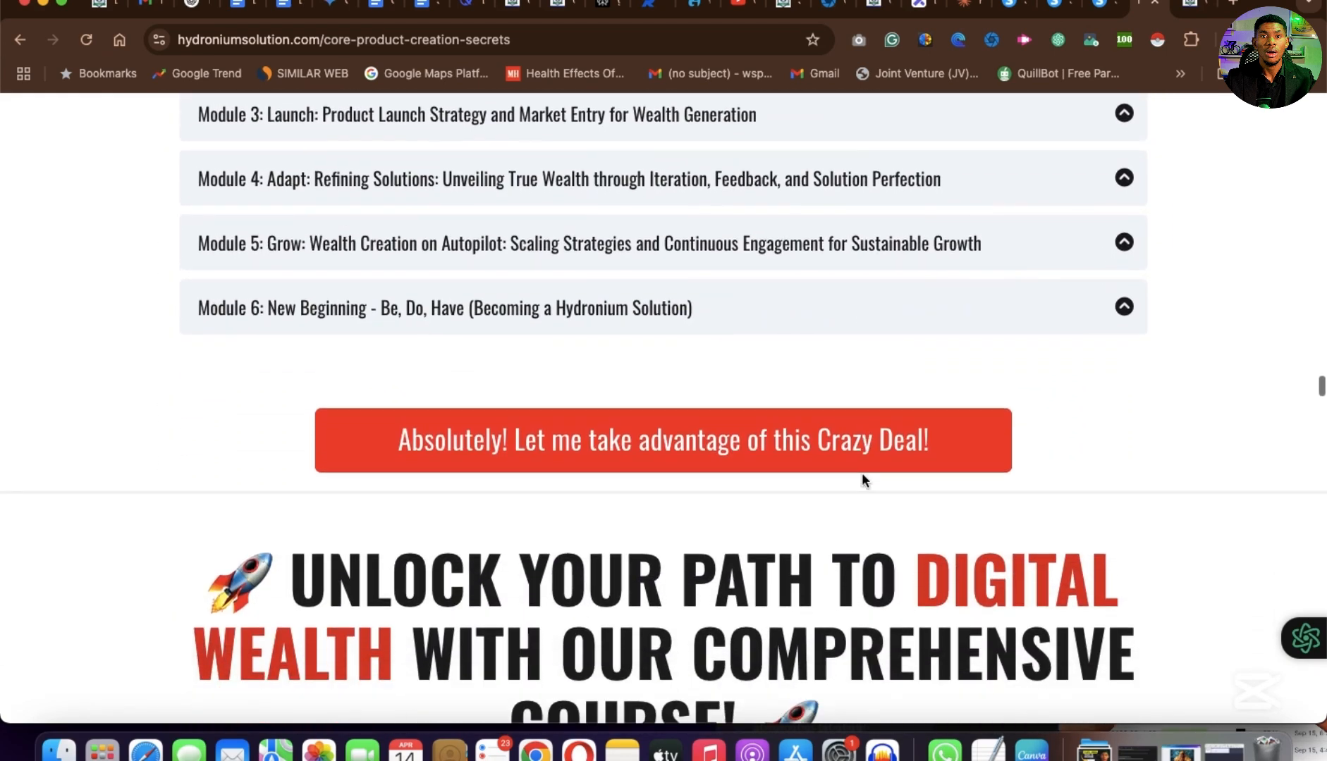
scroll(862, 479, down, 9)
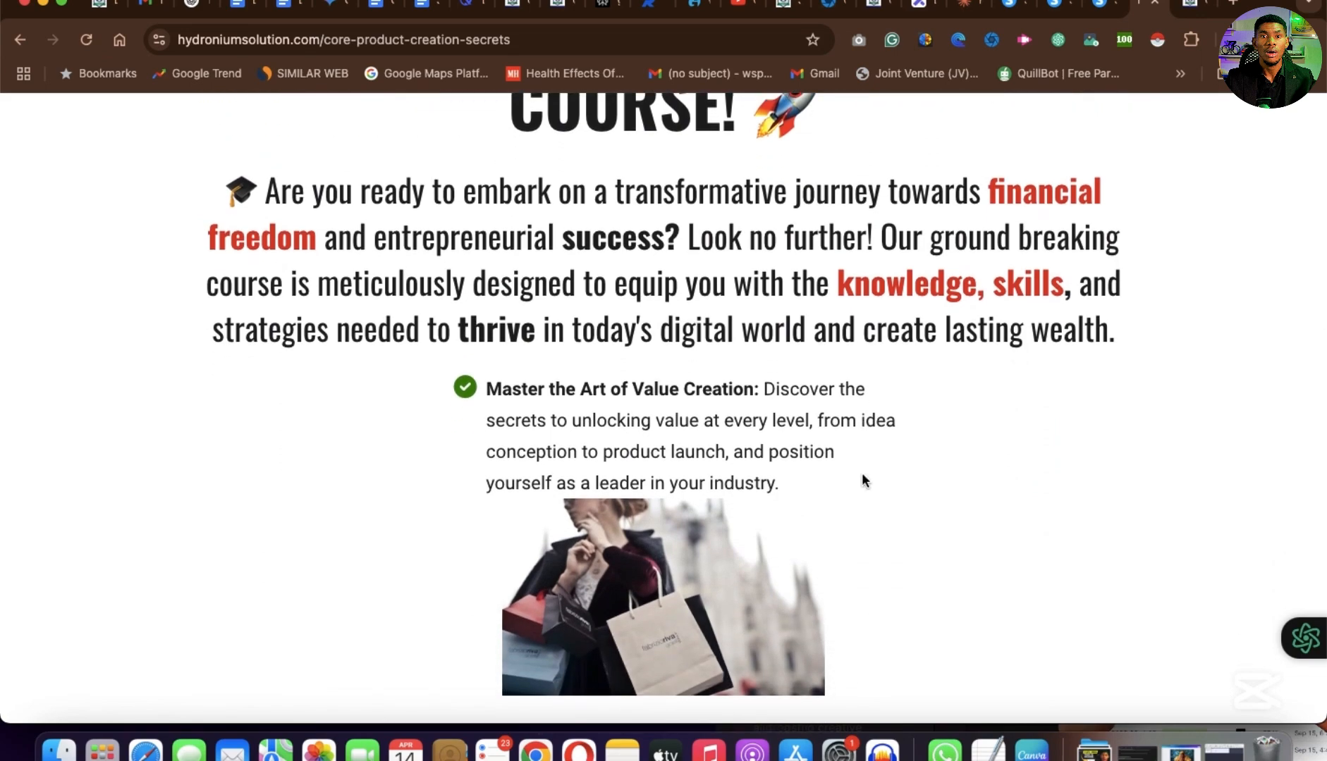
scroll(861, 472, down, 10)
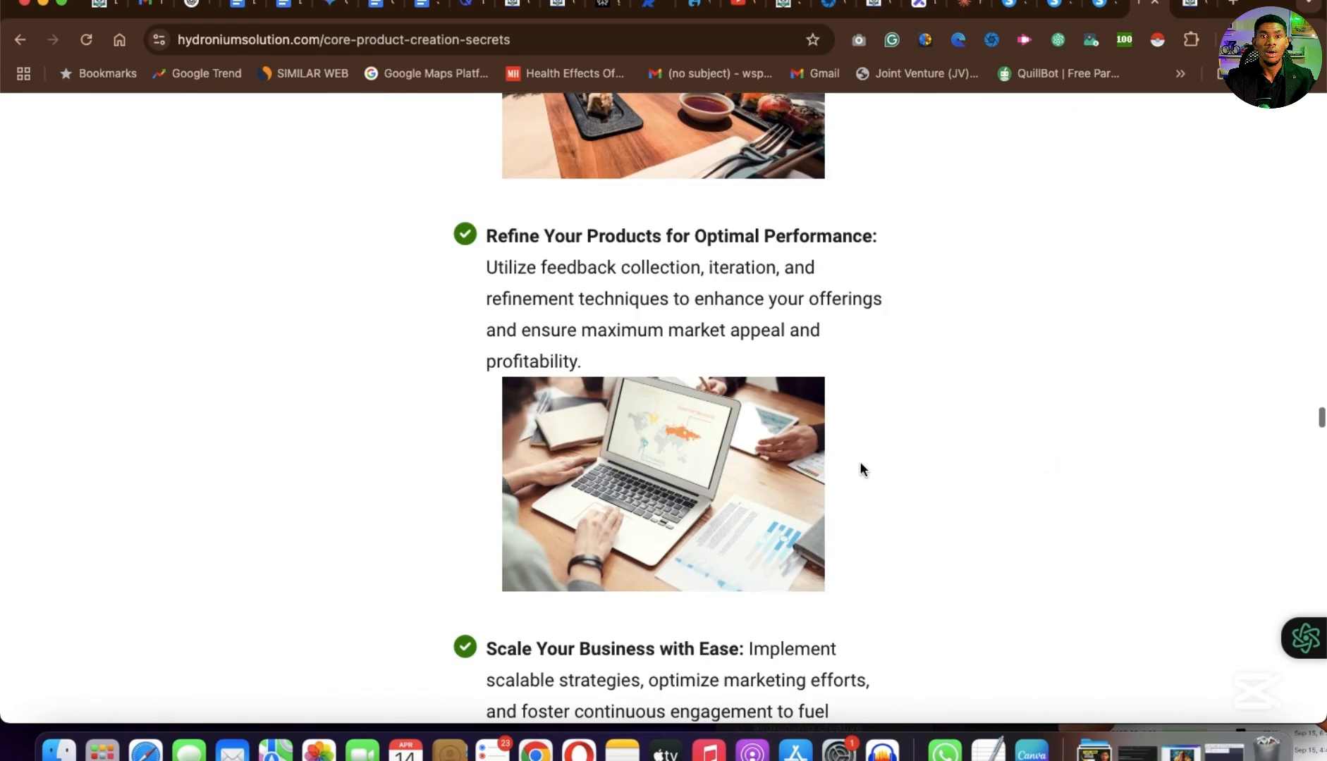
Switch to the Systeme.io homepage and review its testimonials, sales funnel and marketing email sections
click(1104, 13)
scroll(921, 330, up, 12)
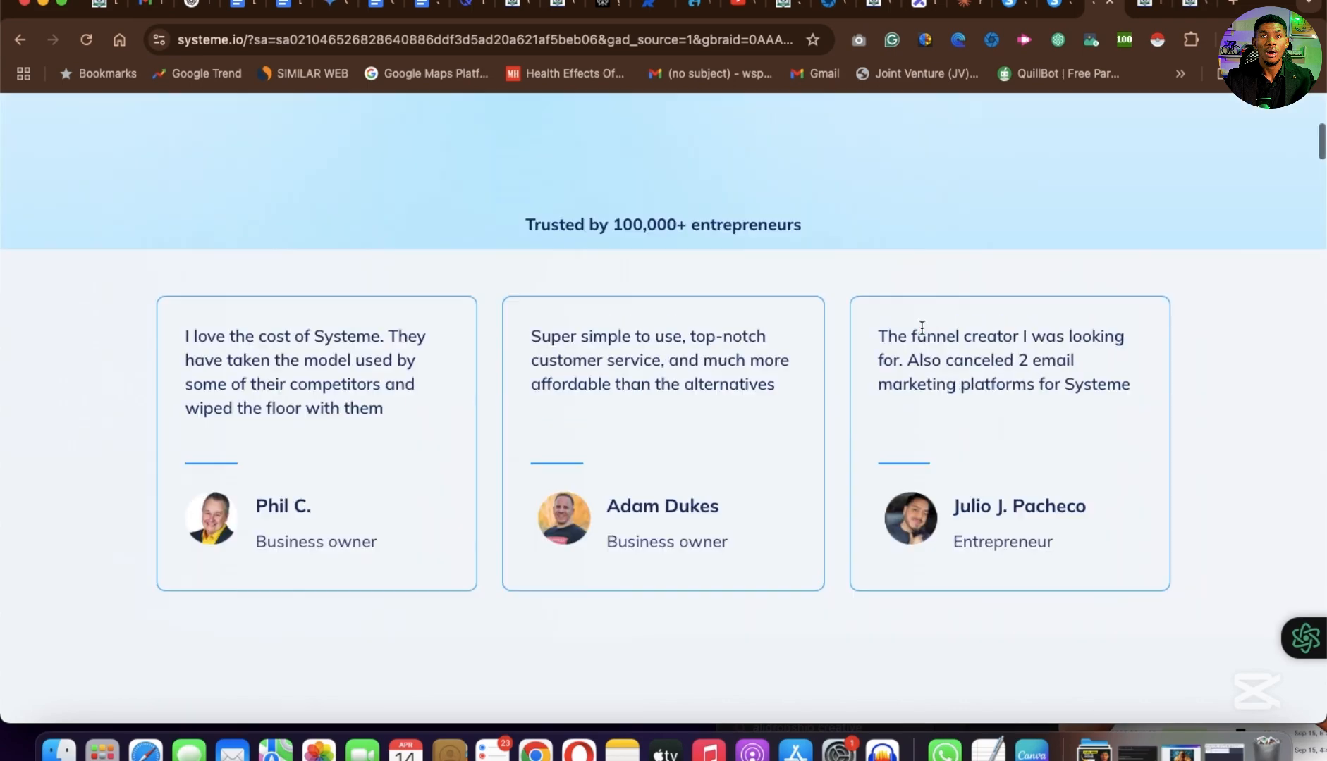
scroll(921, 327, down, 7)
scroll(921, 325, down, 8)
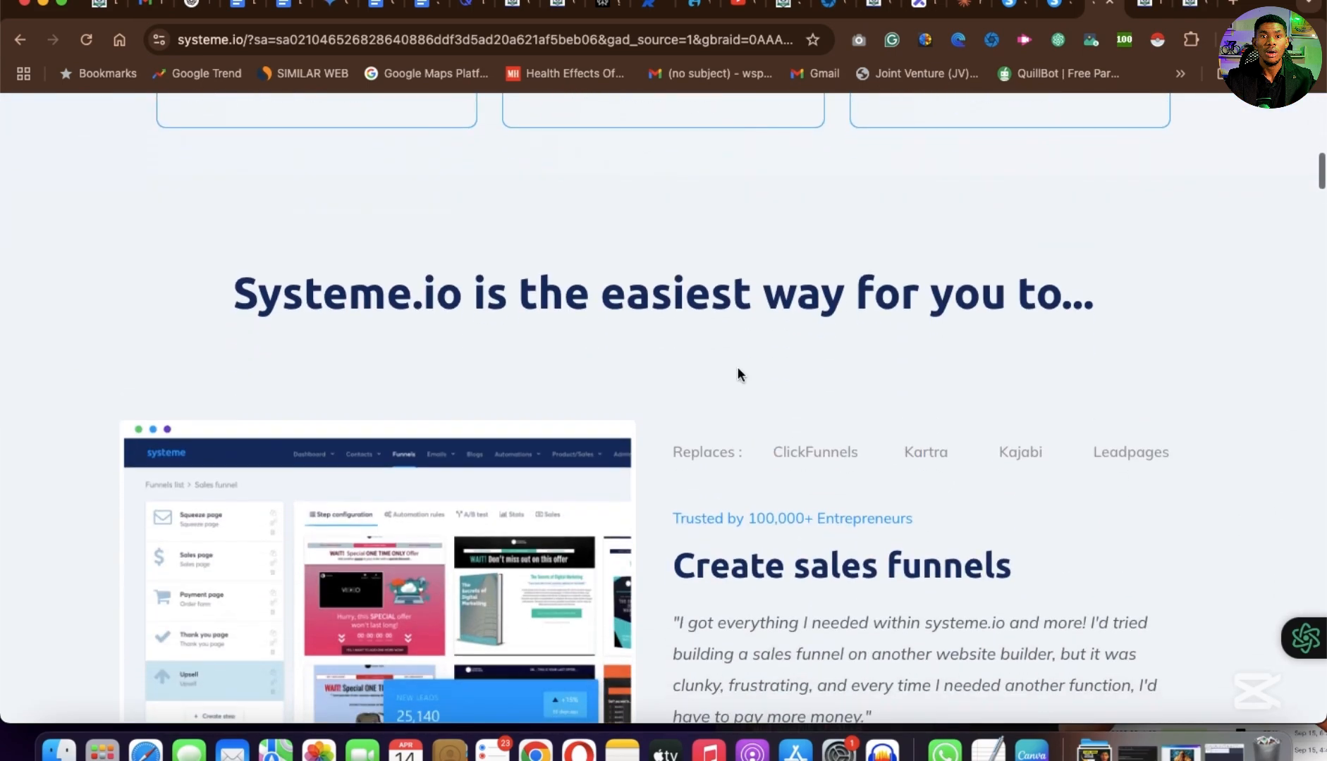
scroll(737, 368, up, 3)
scroll(737, 372, down, 5)
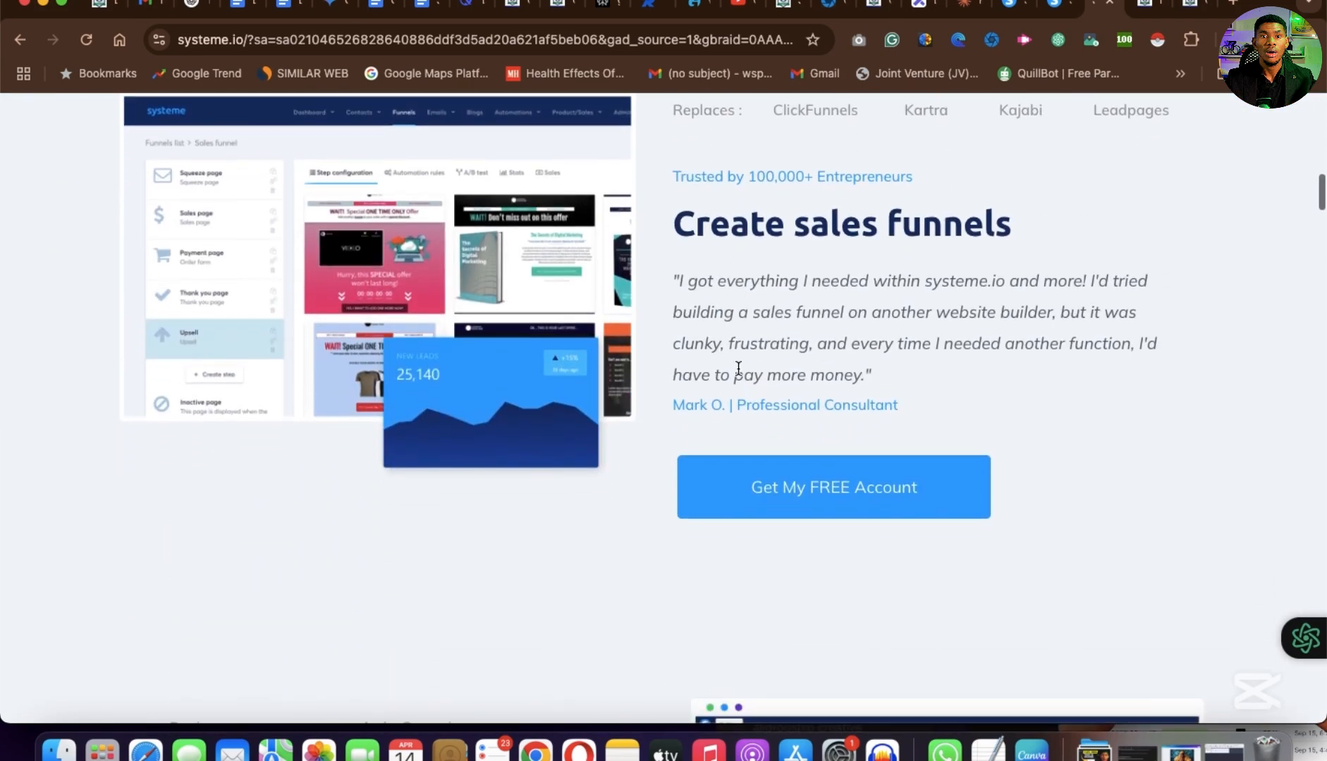
scroll(737, 369, up, 3)
scroll(738, 368, down, 10)
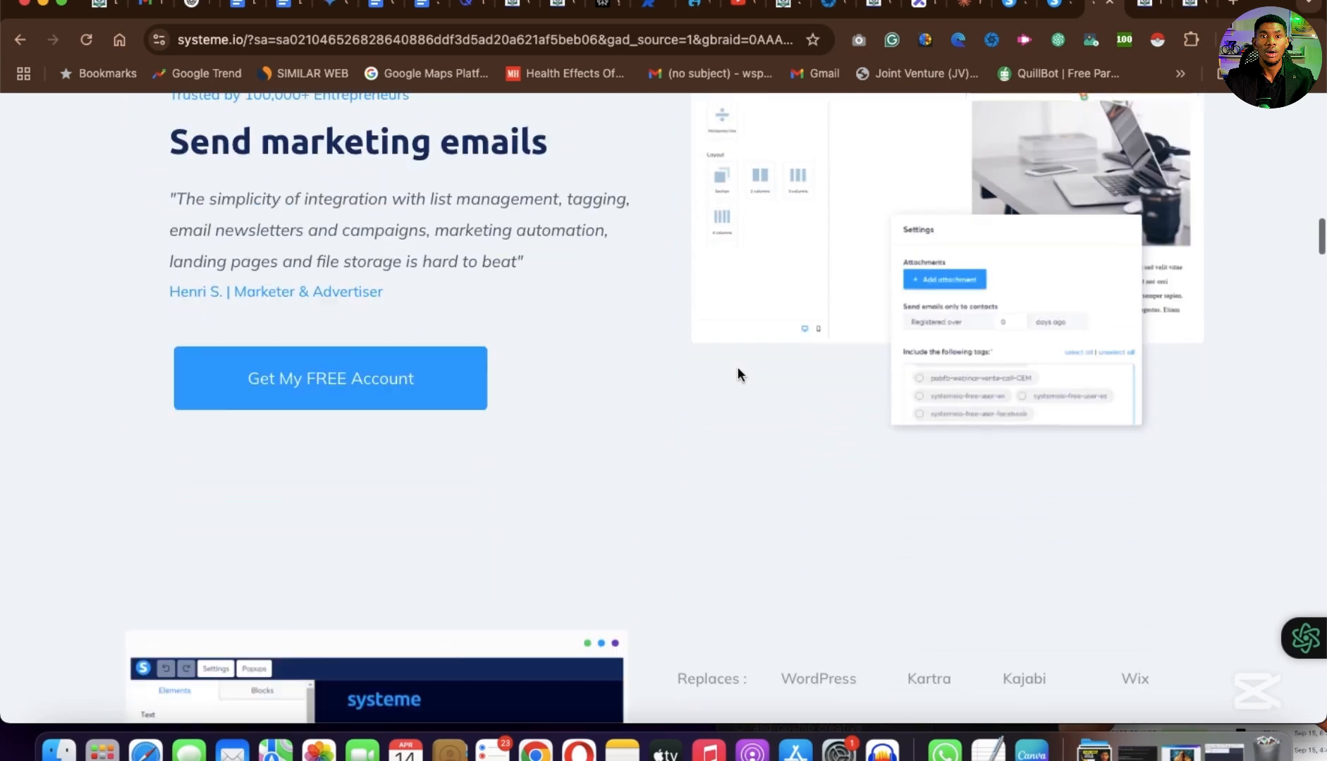
scroll(738, 373, up, 2)
scroll(738, 374, up, 8)
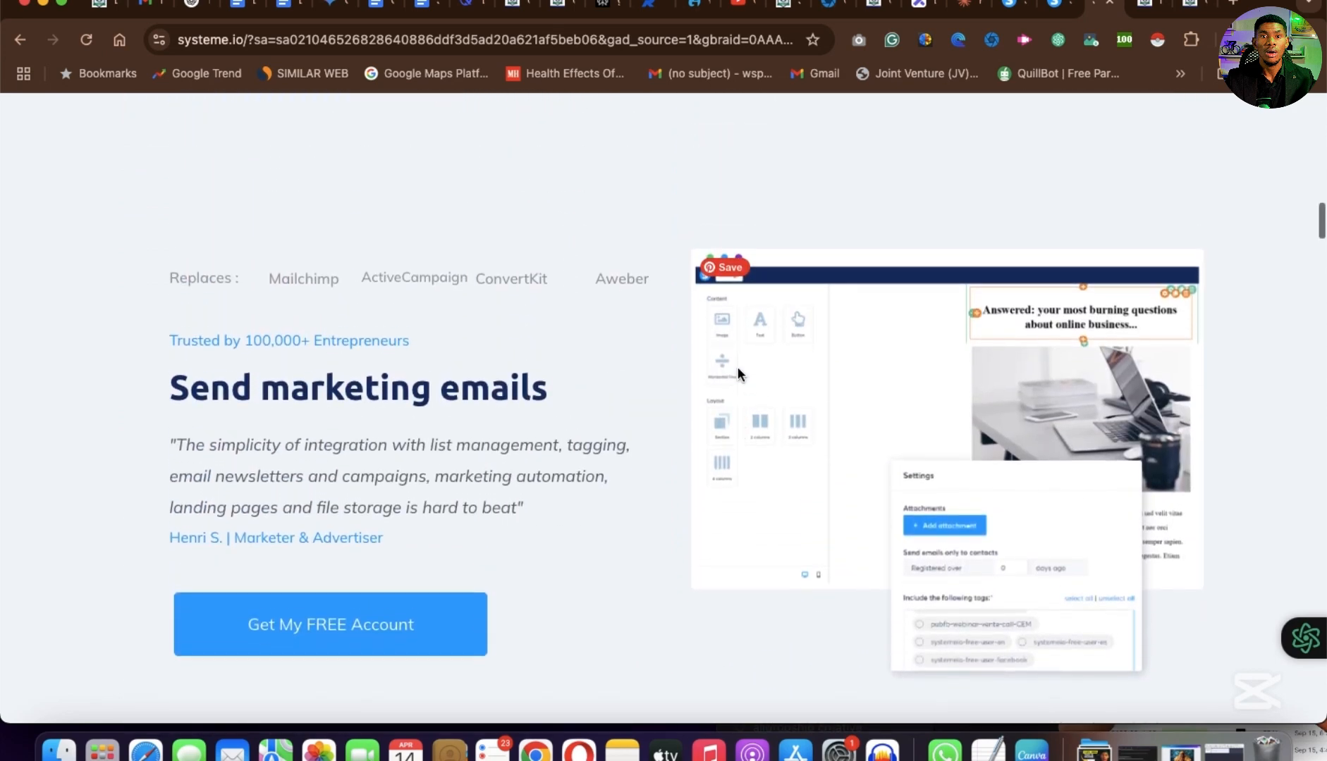
Examine the Systeme.io homepage sections on managing affiliates, creating online courses and automating marketing
scroll(737, 367, down, 15)
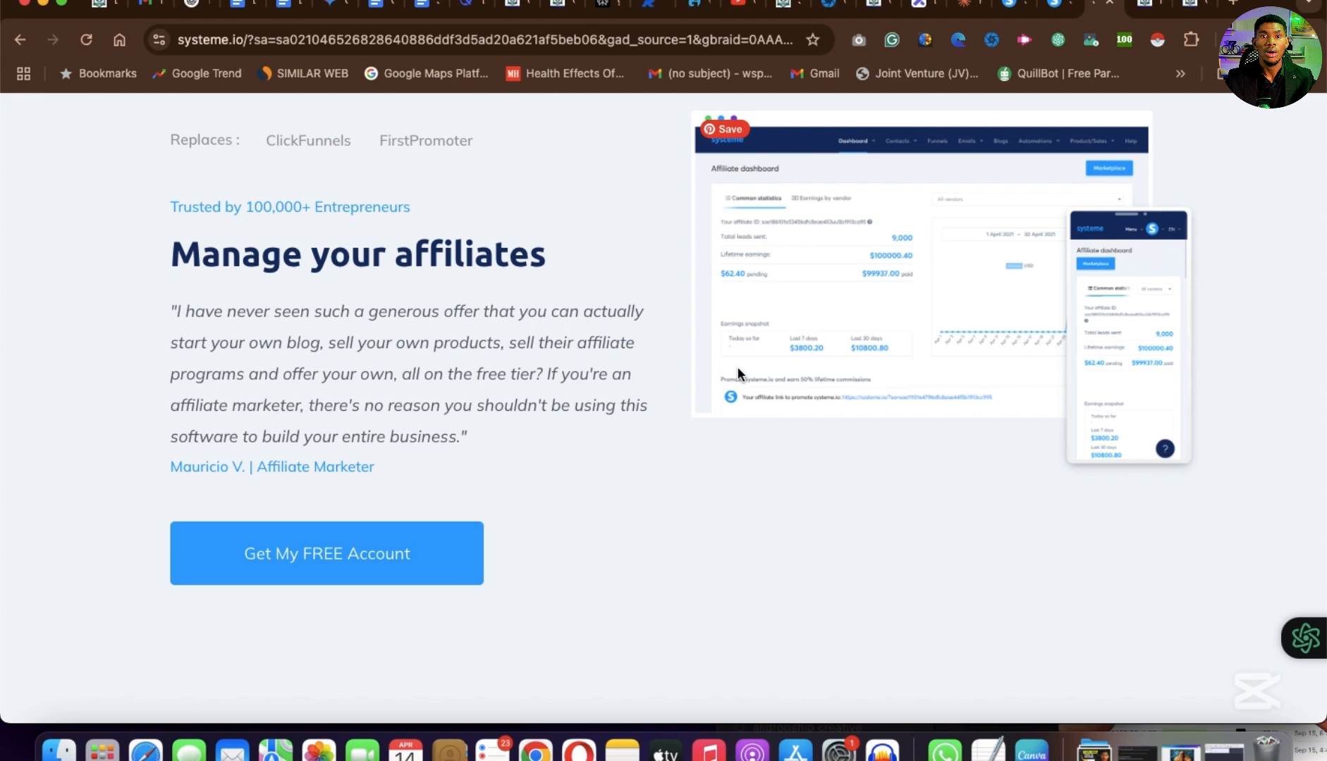
scroll(737, 367, down, 6)
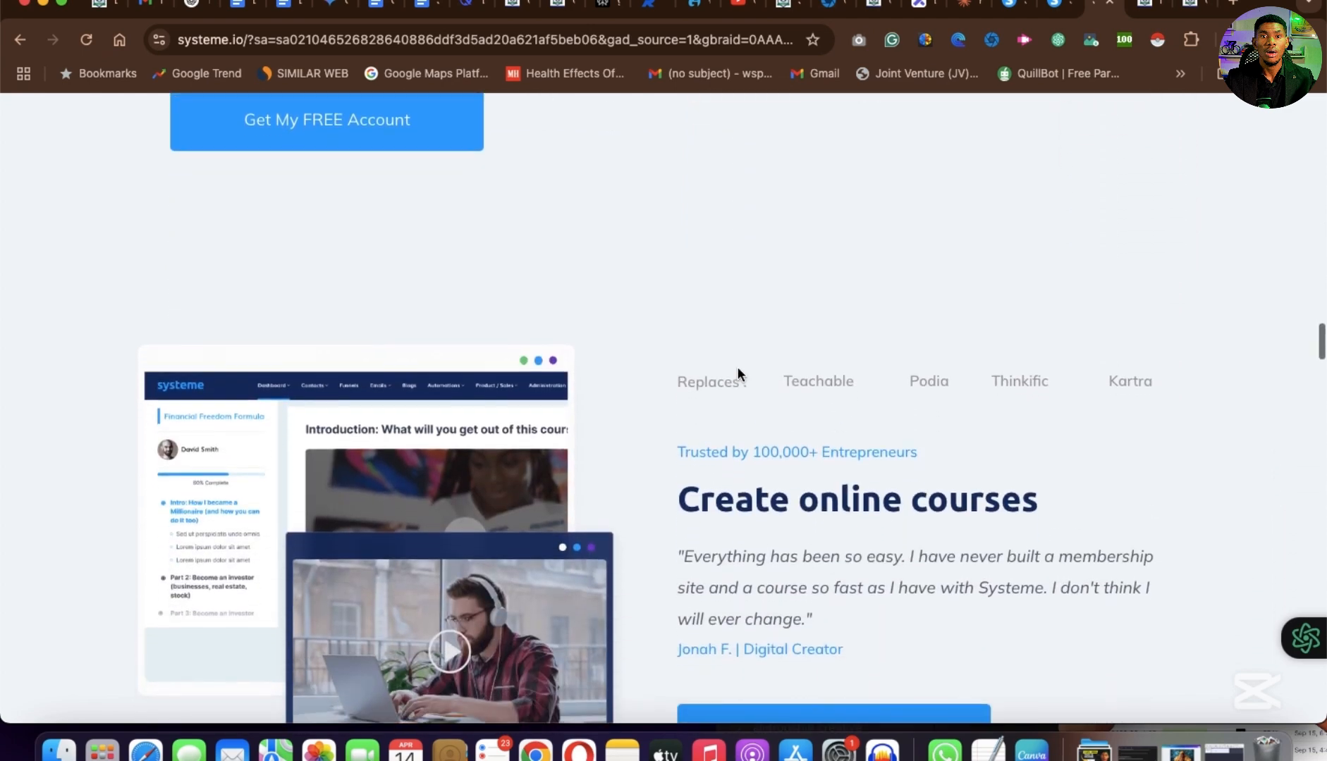
scroll(705, 381, down, 8)
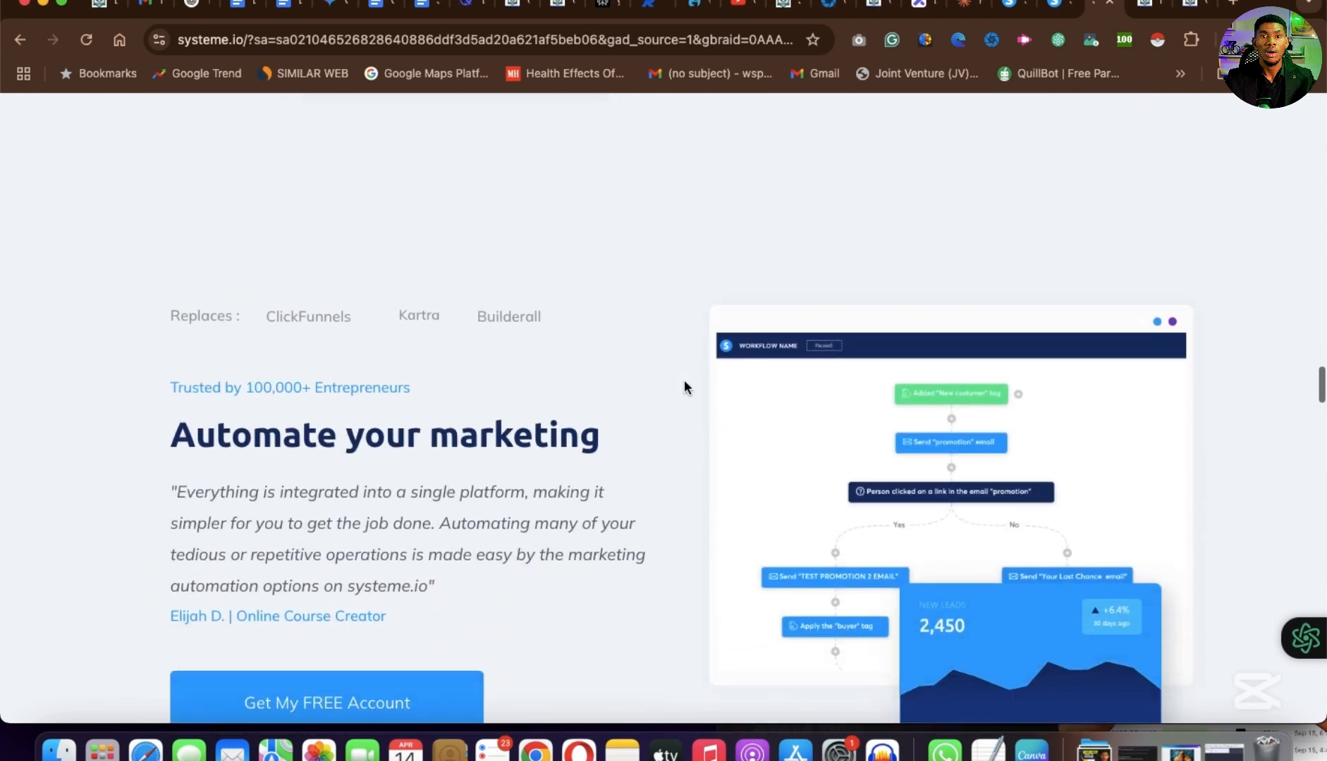
scroll(681, 385, up, 6)
scroll(684, 483, down, 8)
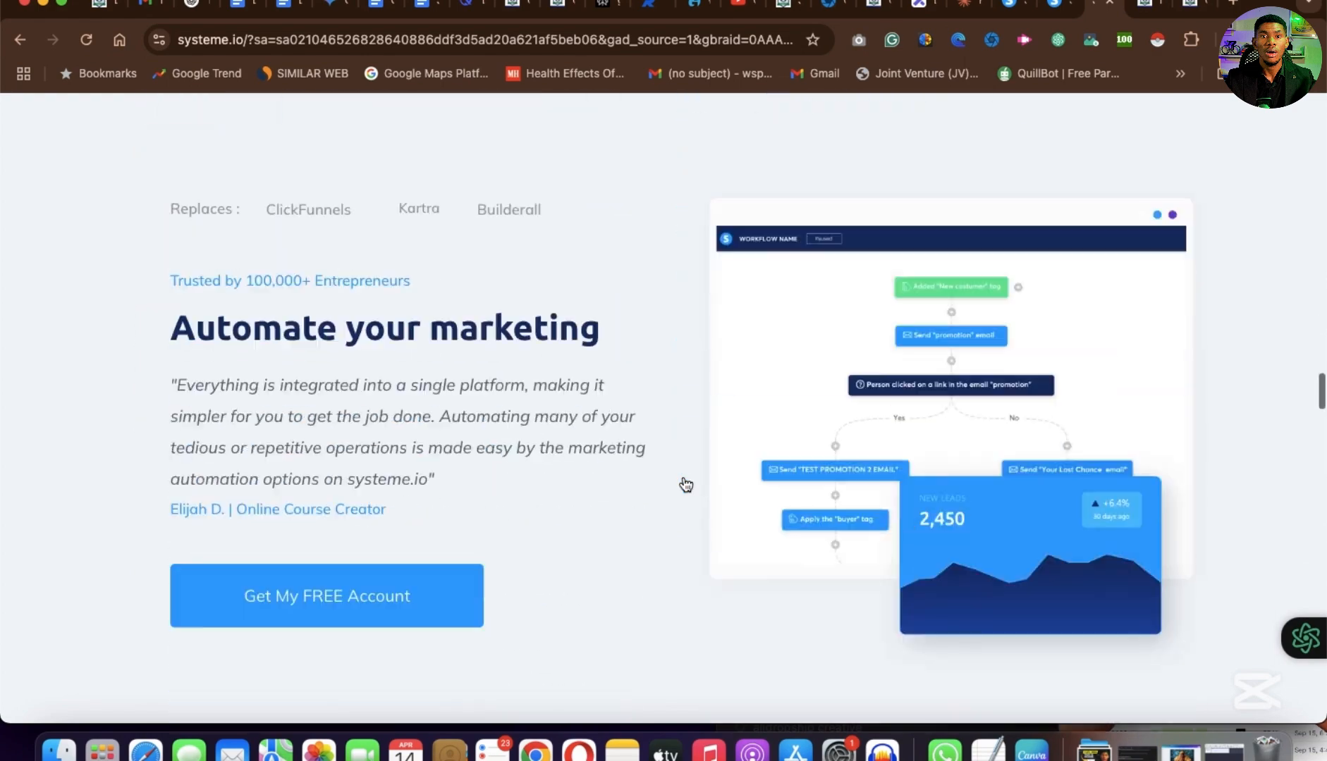
scroll(685, 484, down, 8)
scroll(681, 483, up, 15)
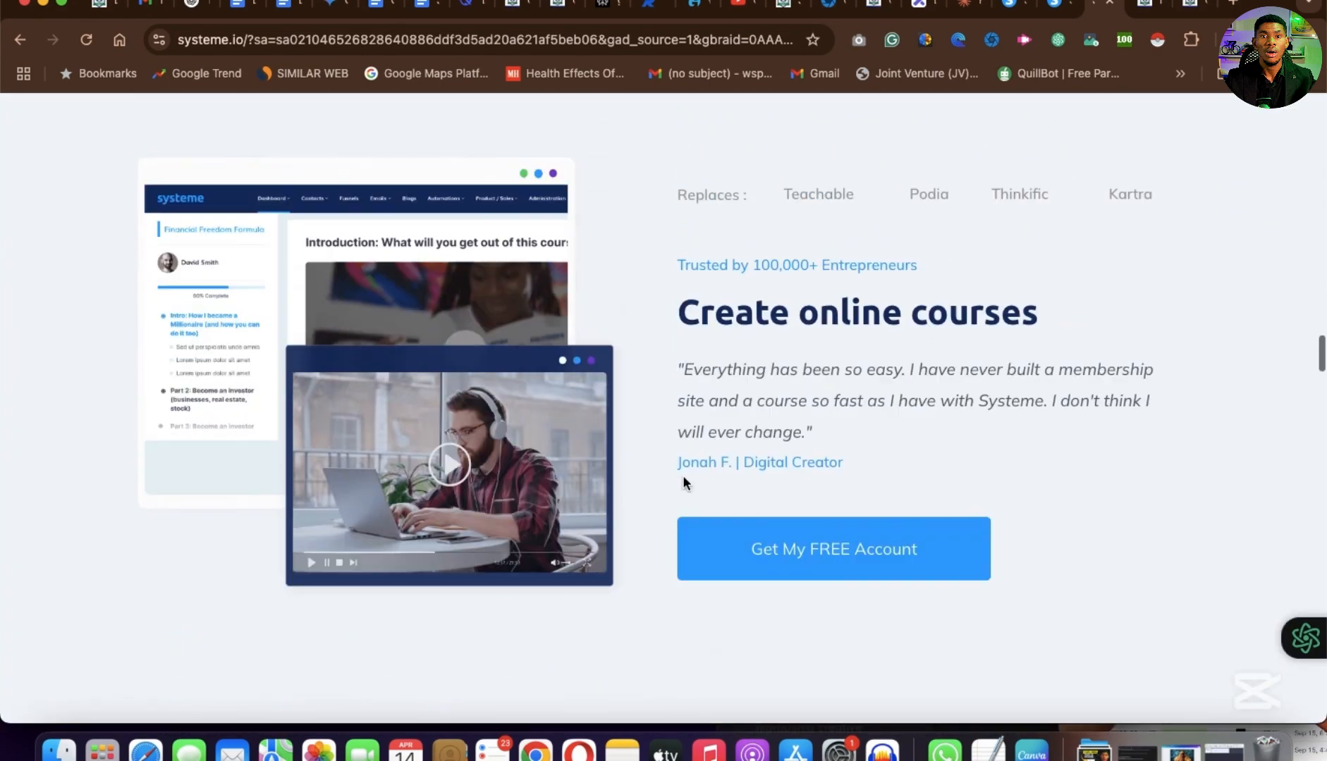
scroll(682, 482, up, 3)
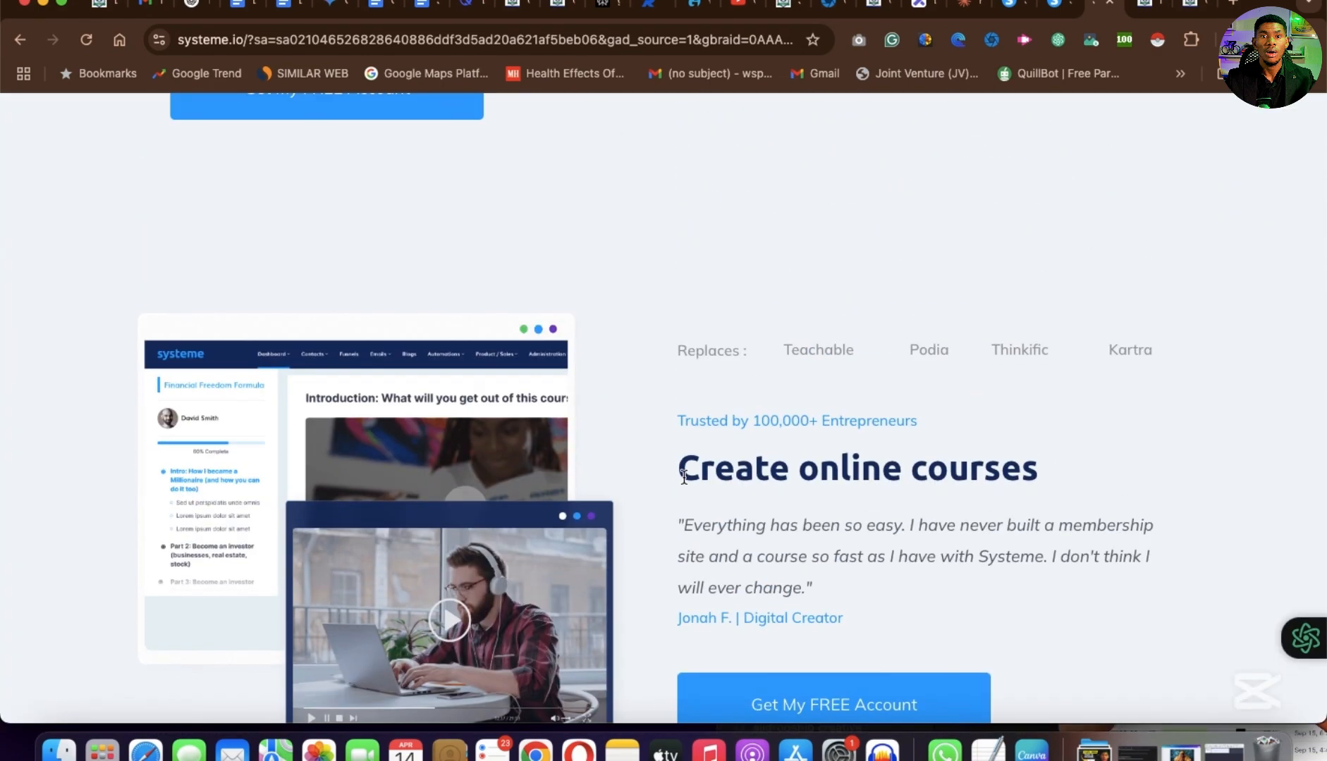
scroll(682, 475, down, 3)
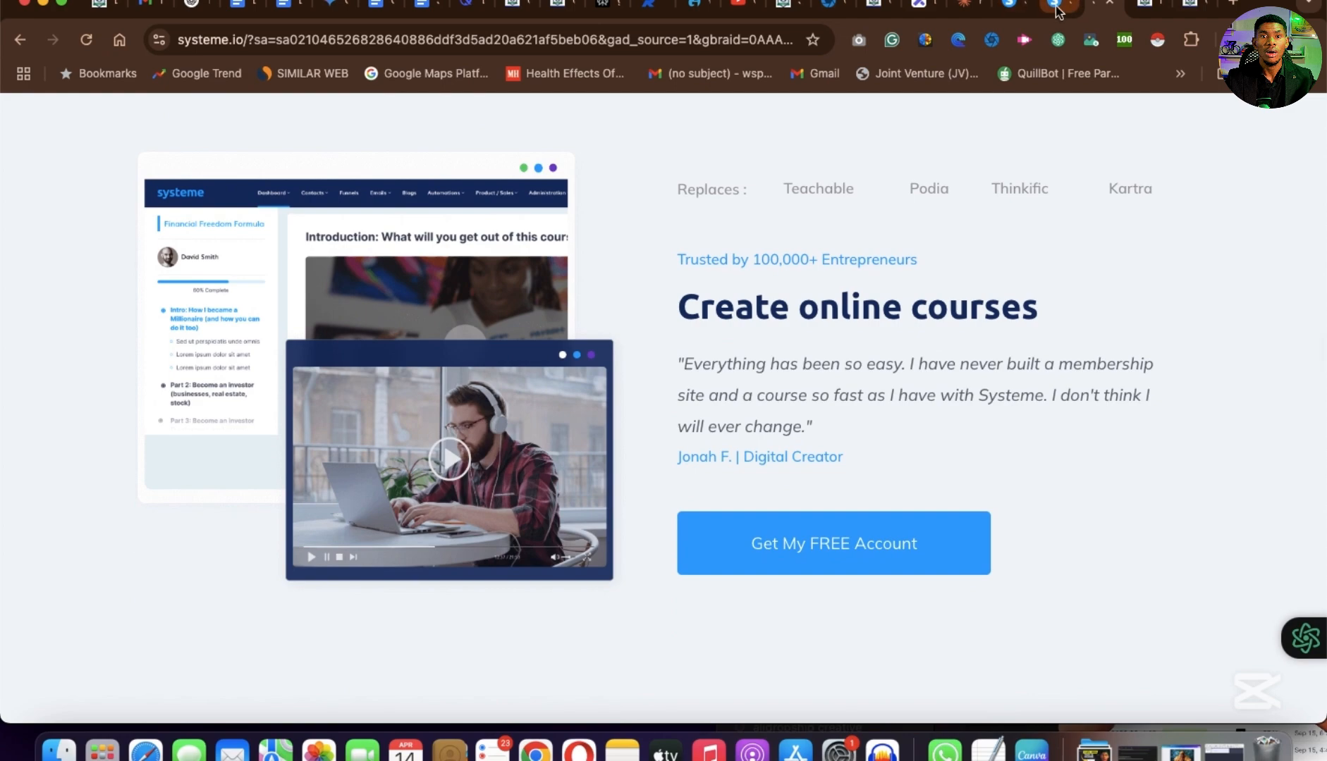
Switch to the Pinnacle Properties website and review its hero, about, property listings and services sections
click(1065, 12)
scroll(856, 437, up, 15)
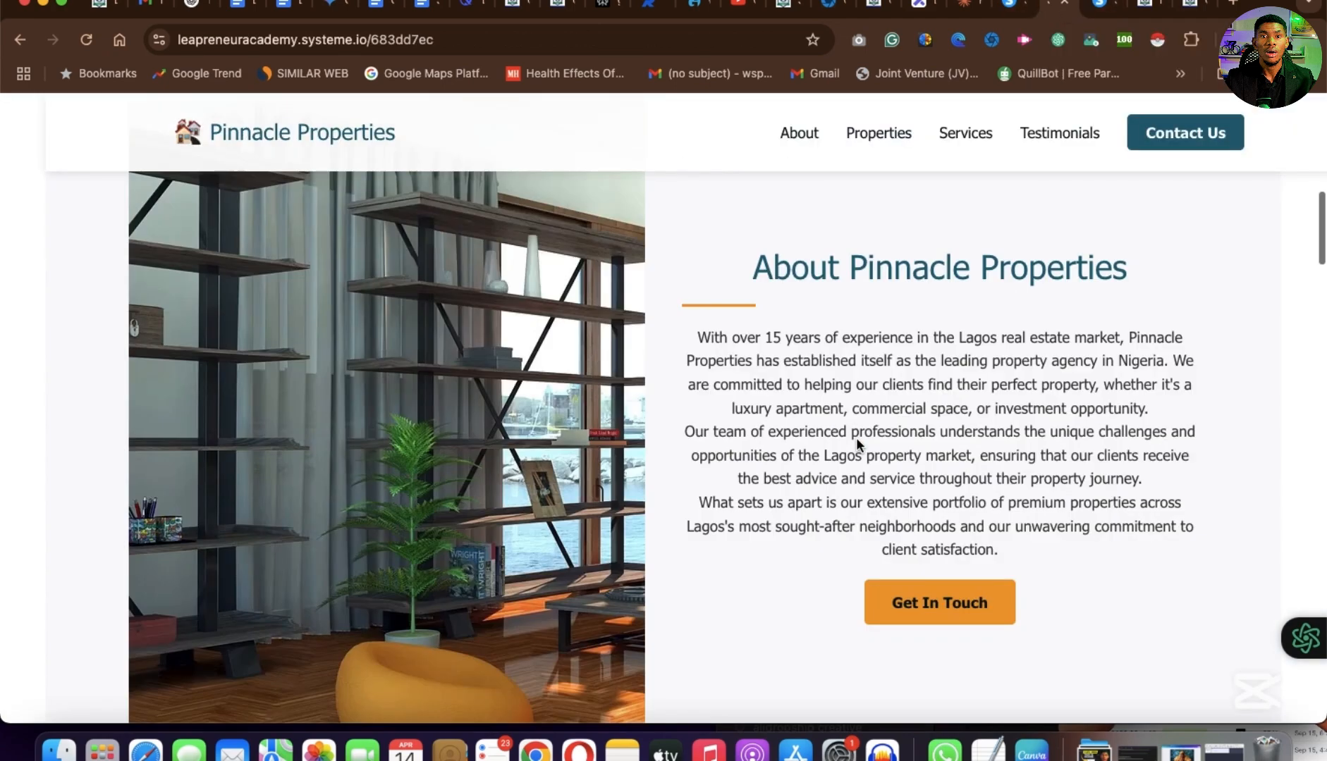
scroll(856, 444, down, 12)
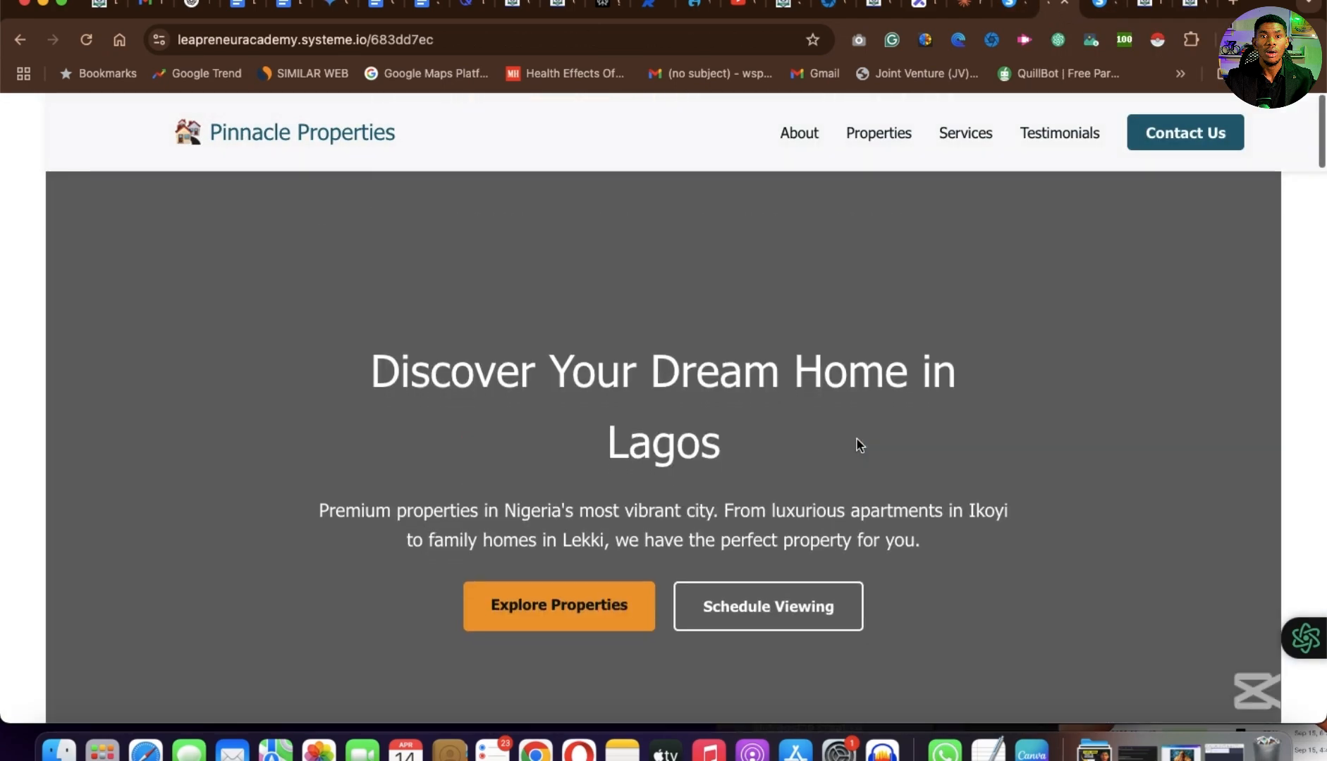
scroll(857, 444, down, 8)
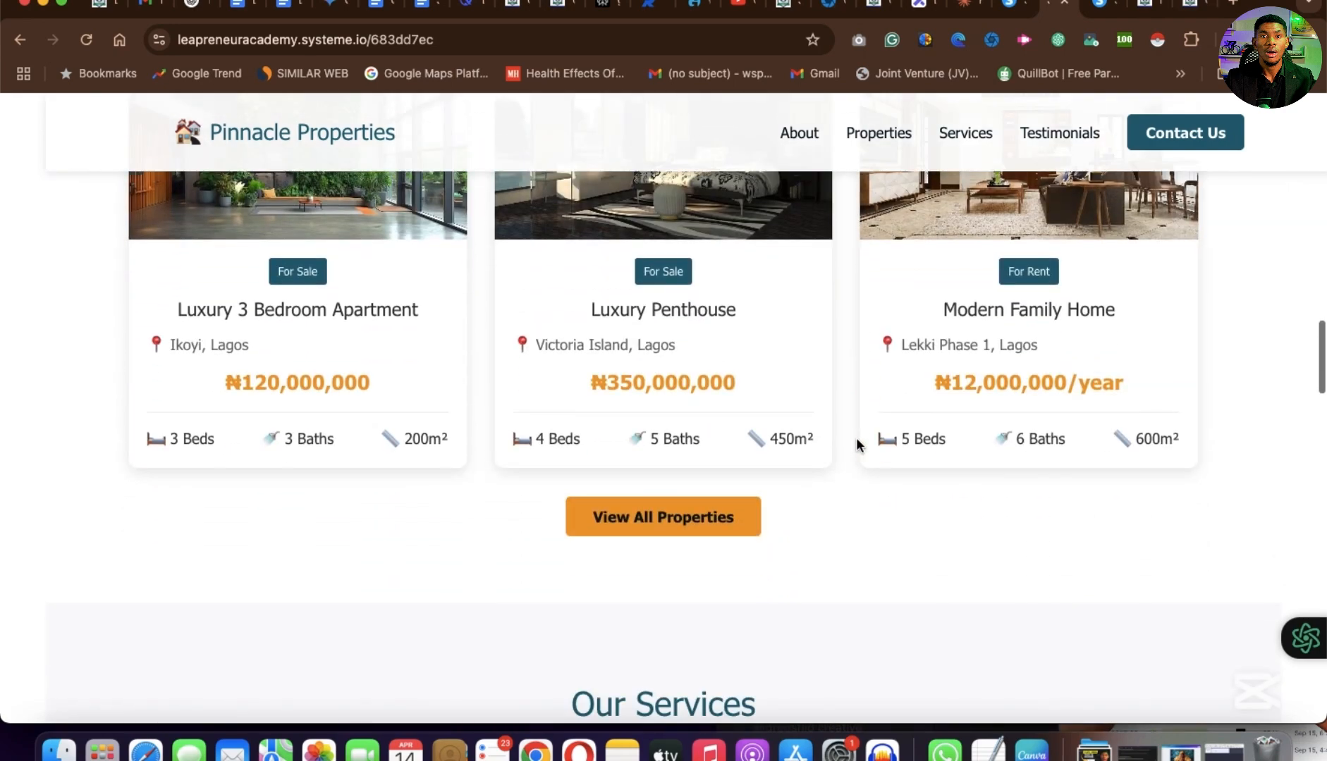
scroll(858, 444, up, 6)
scroll(857, 444, down, 2)
scroll(857, 444, down, 3)
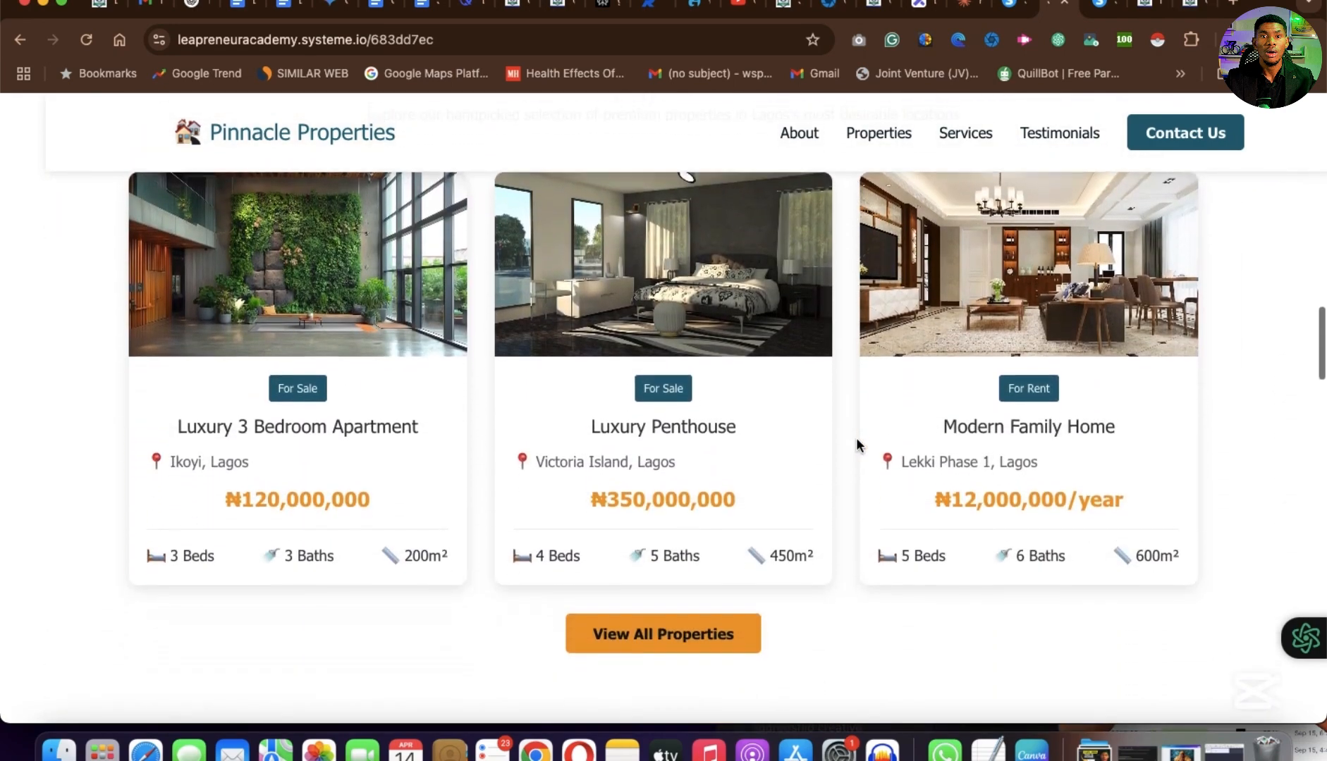
scroll(858, 444, down, 1)
scroll(857, 444, down, 10)
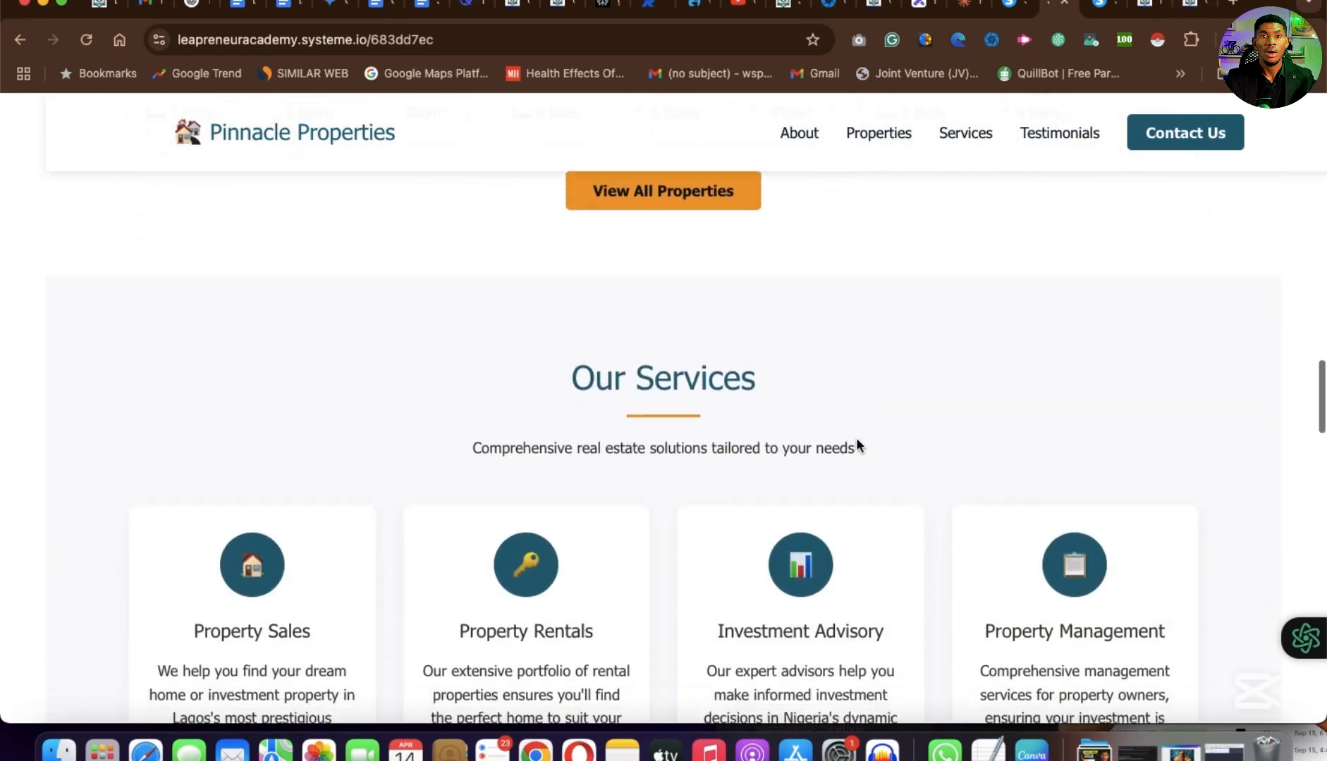
Review the Pinnacle Properties site's client testimonials, contact form and property alert subscription sections
scroll(857, 441, down, 6)
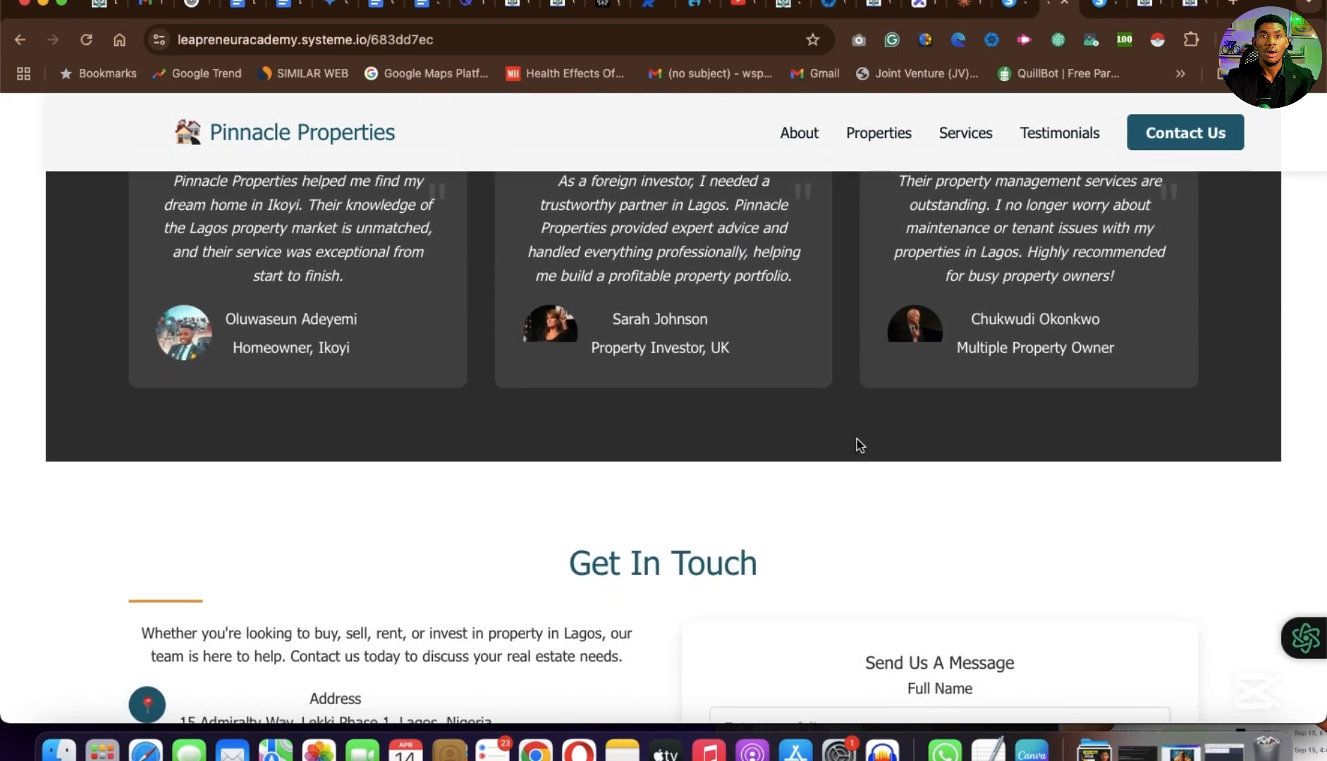
scroll(855, 445, down, 8)
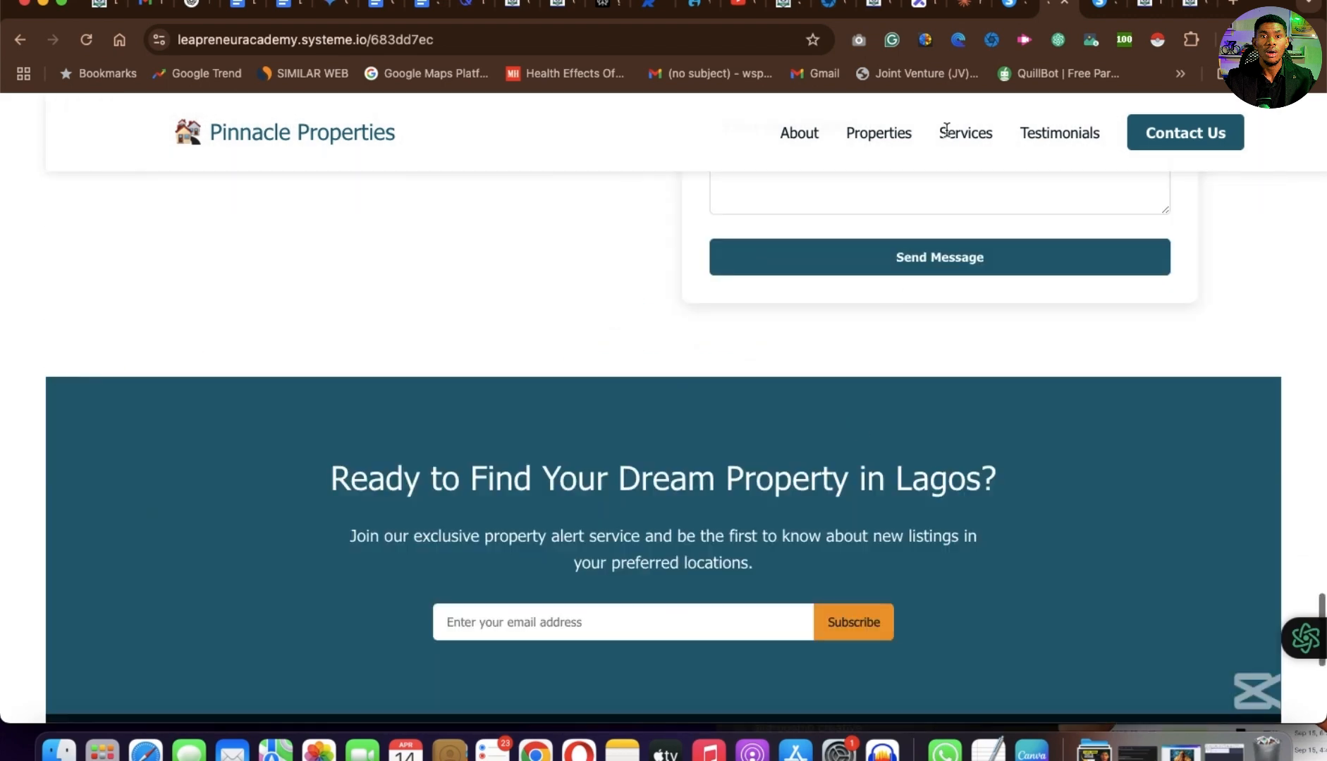
Switch to the Hydronium Solutions sales page and examine its expertise value points, title generator and Potential Revenue Calculator
click(1010, 11)
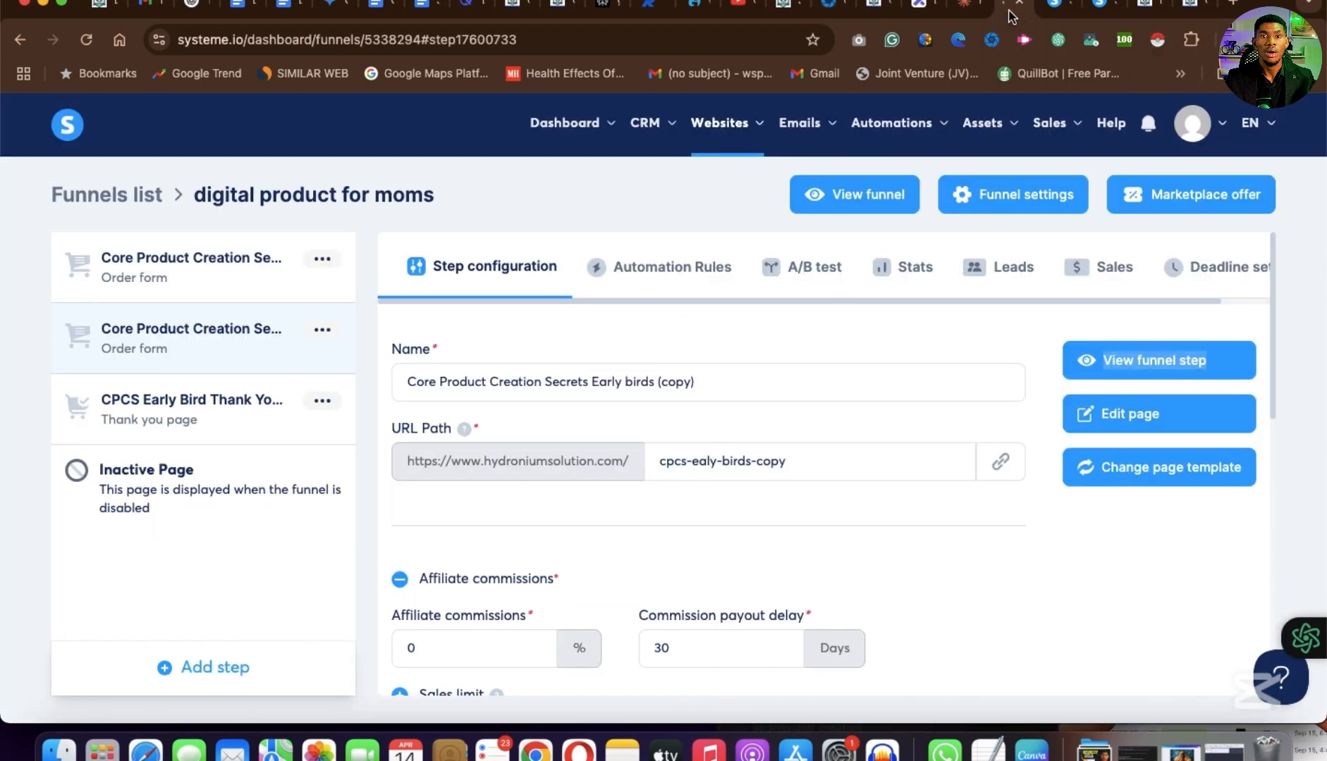
click(1190, 9)
scroll(958, 462, down, 10)
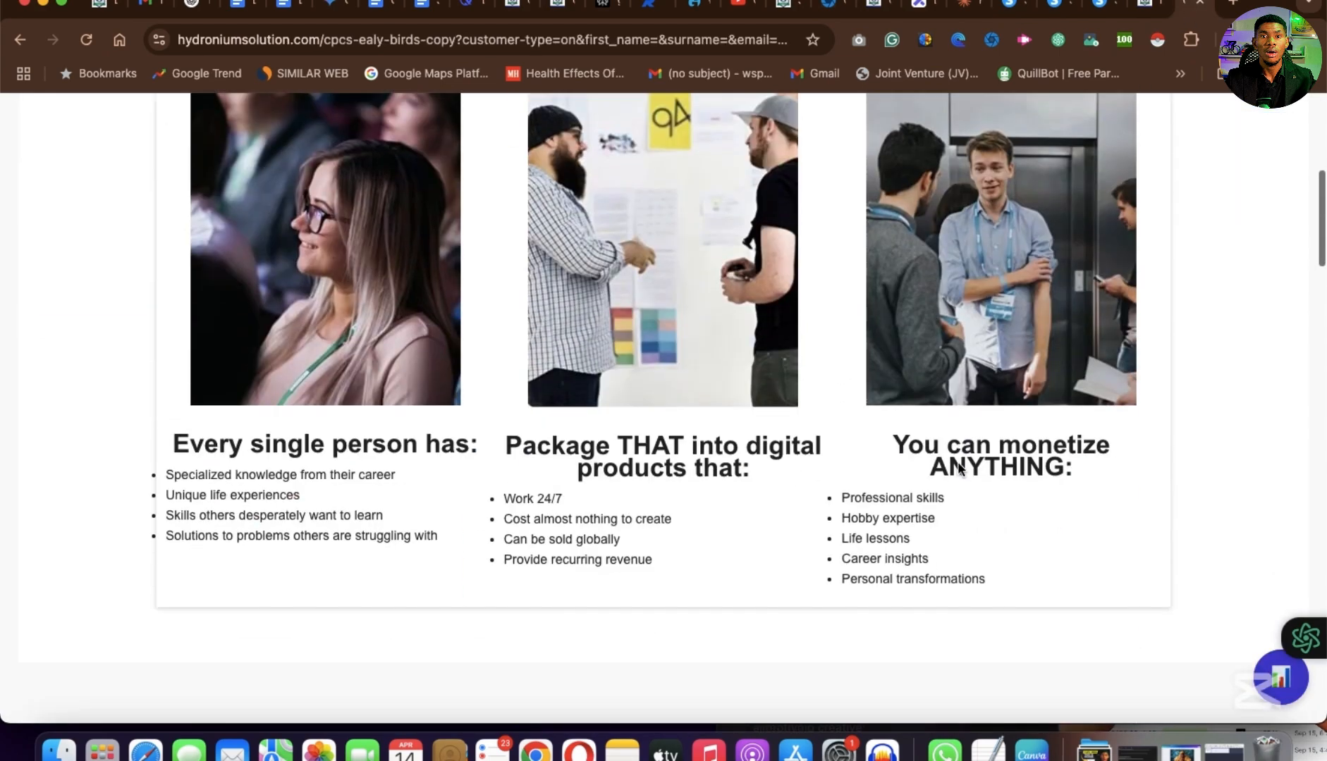
scroll(958, 463, down, 15)
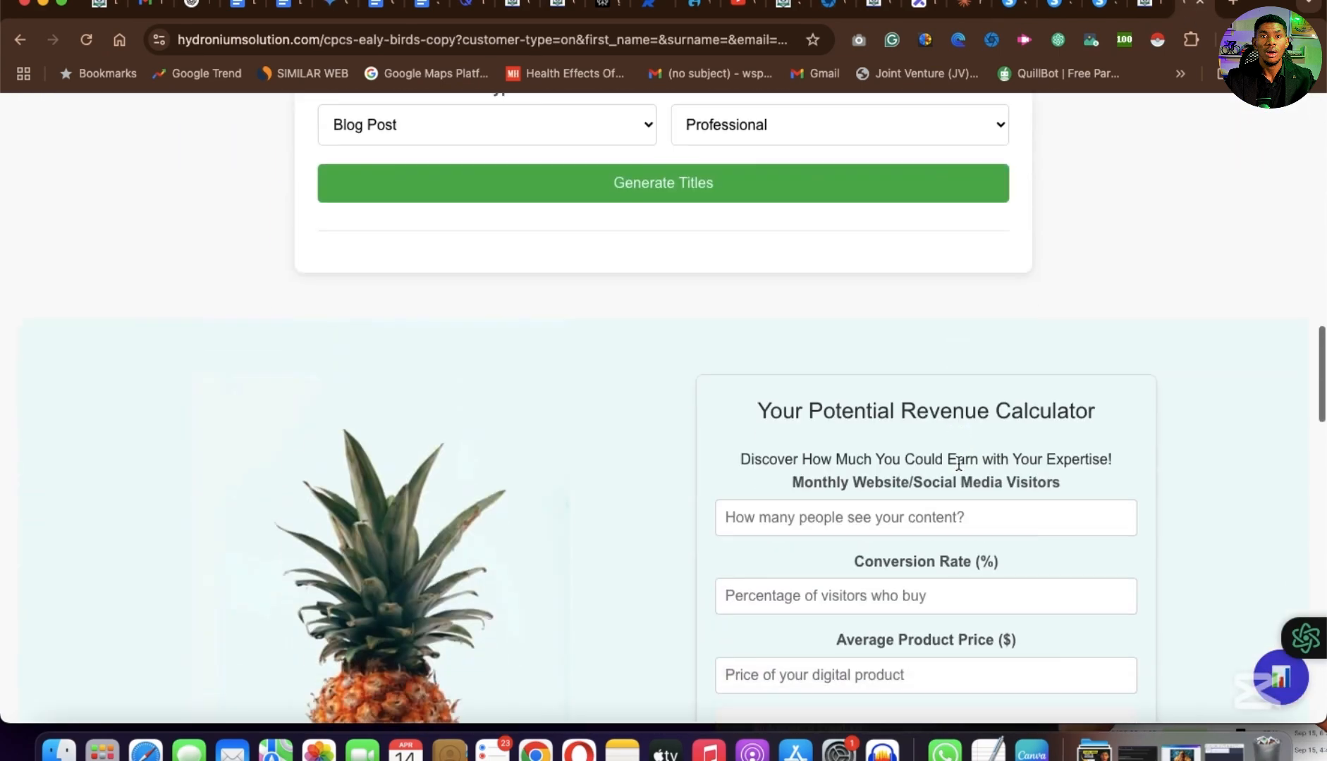
scroll(958, 467, up, 6)
scroll(958, 466, down, 5)
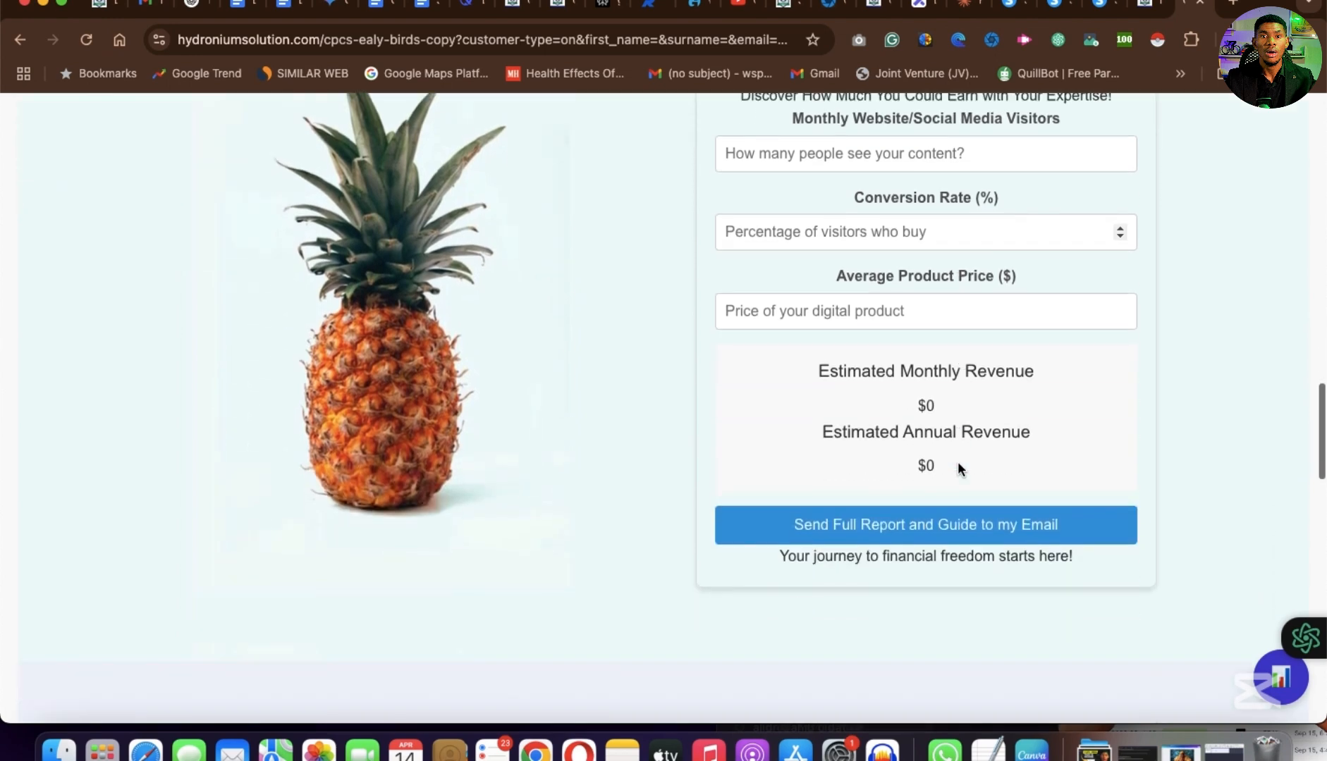
scroll(957, 466, up, 5)
scroll(957, 462, down, 5)
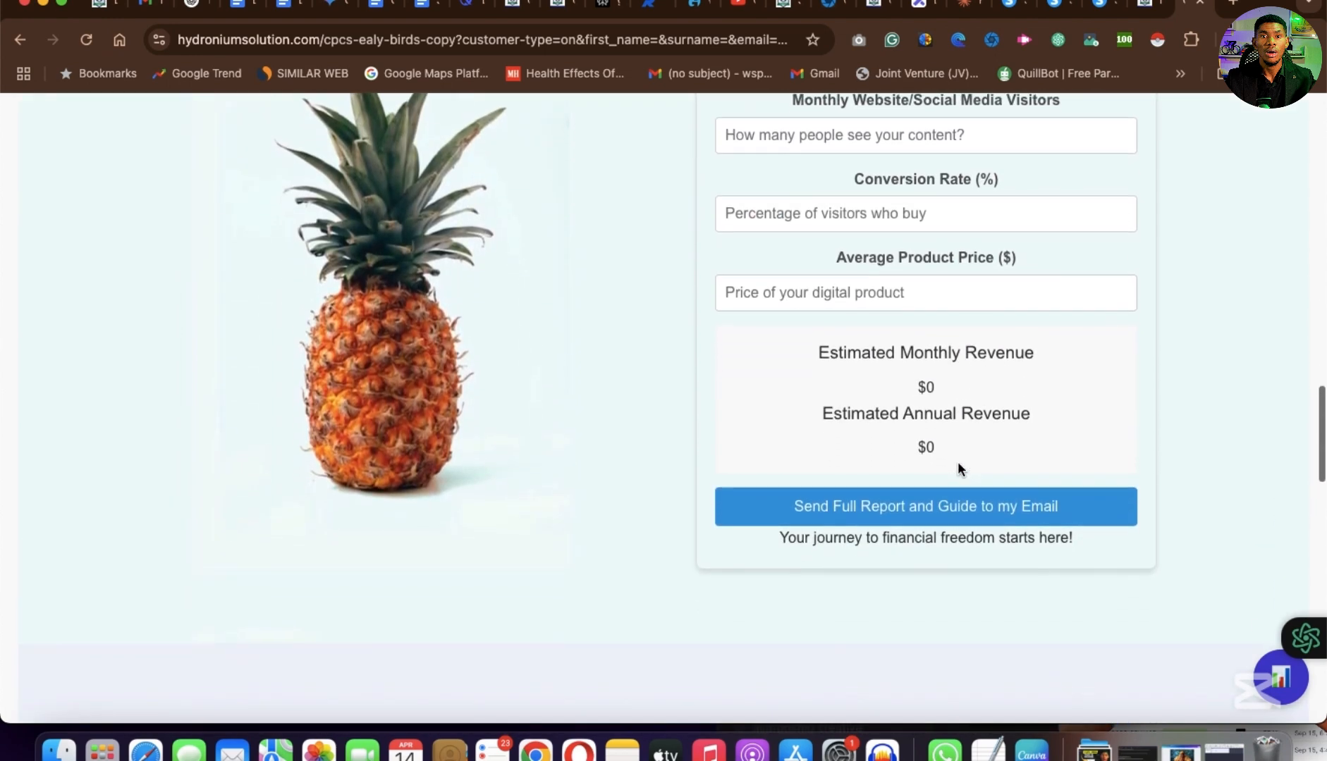
scroll(958, 462, up, 1)
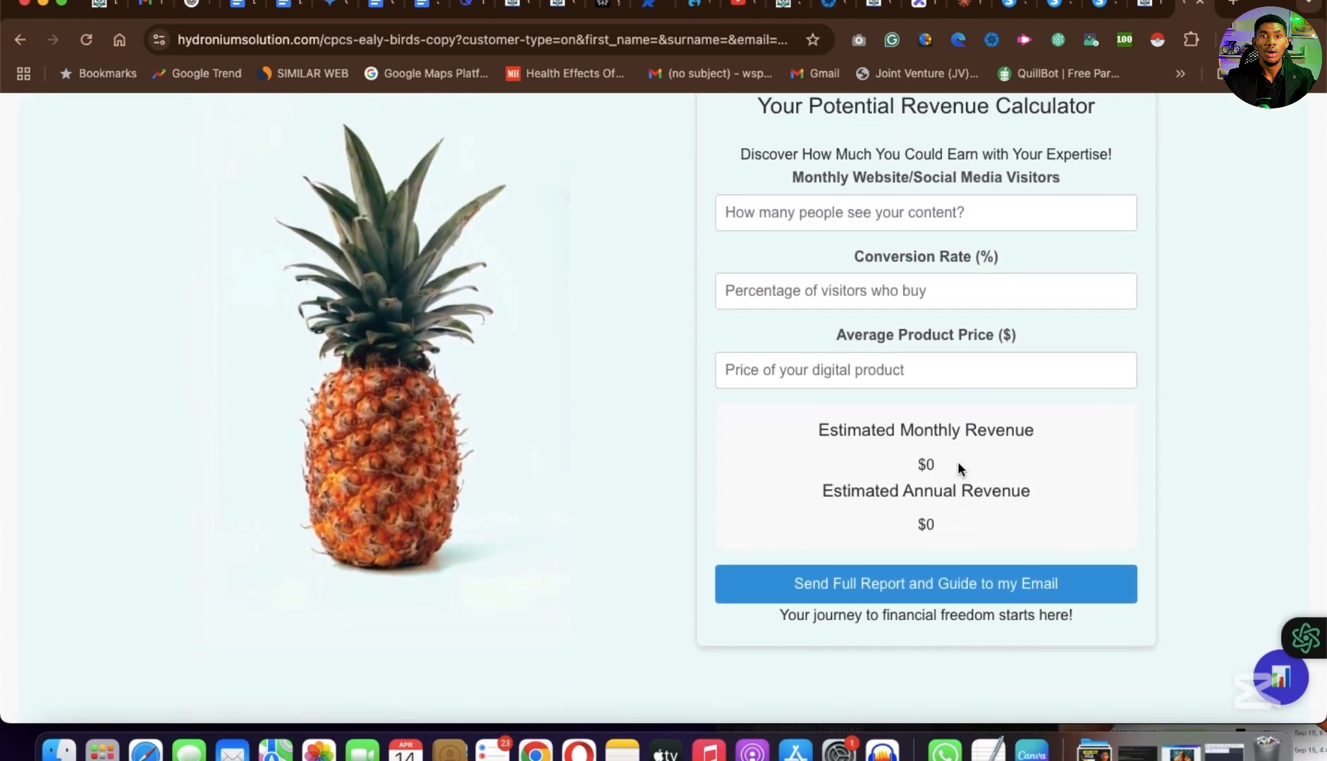
scroll(958, 467, up, 2)
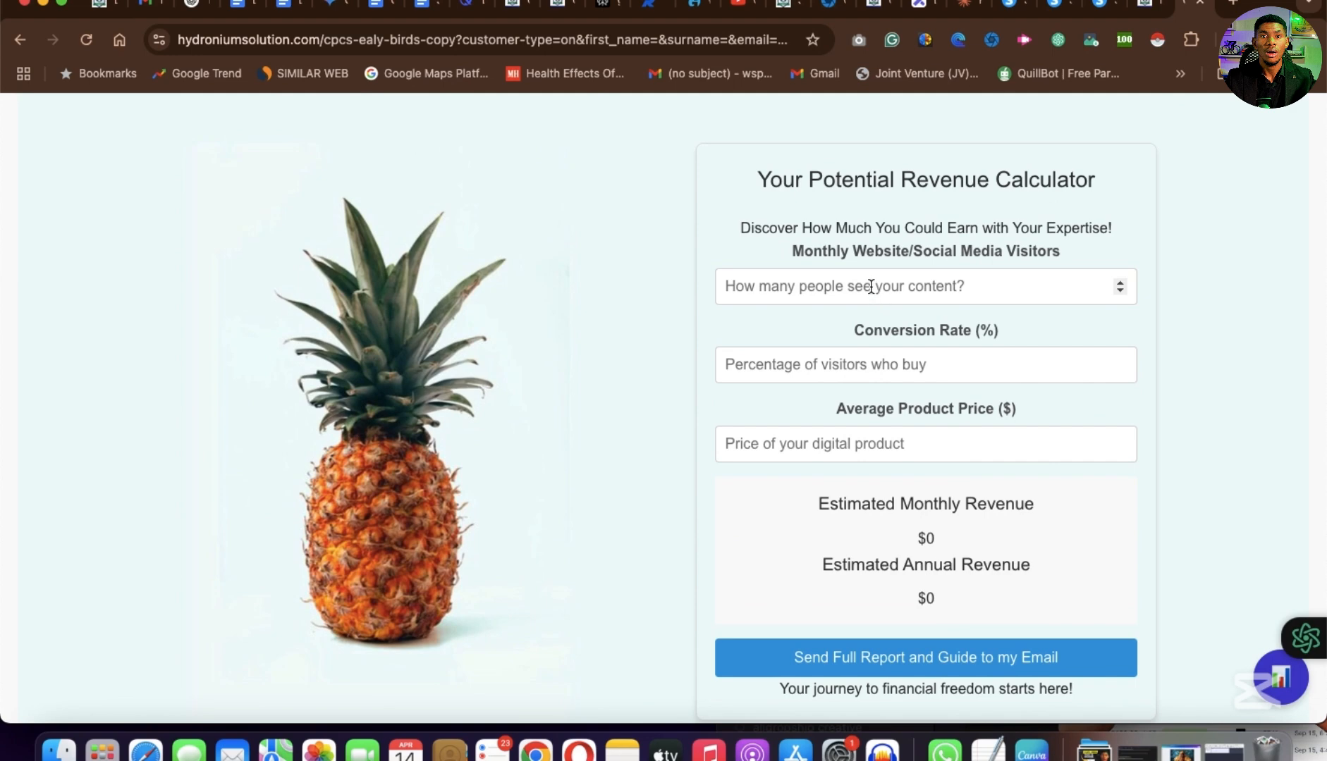
Examine the sales page's Core Product Creation Secrets offer, order form, payment options and footer, and return to its opening section
scroll(871, 286, down, 10)
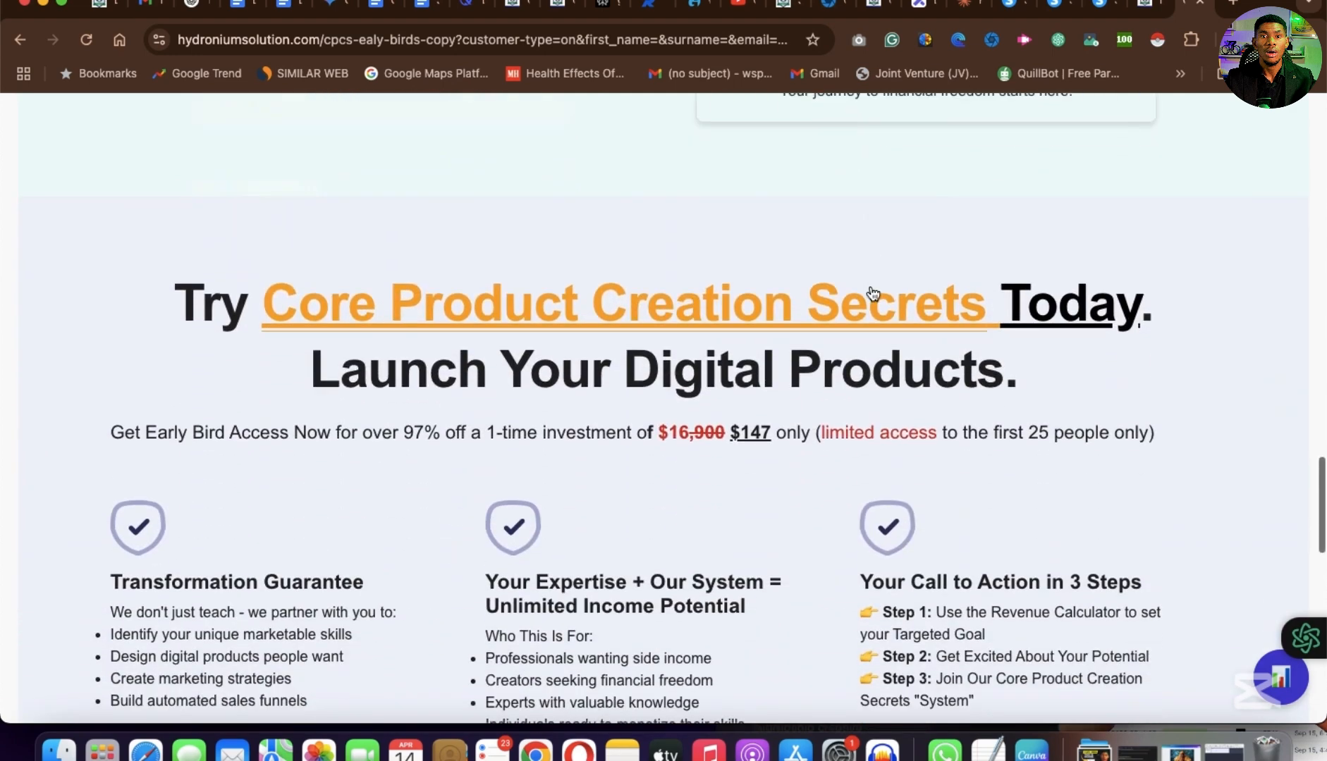
scroll(873, 292, down, 7)
drag(943, 210, 1000, 280)
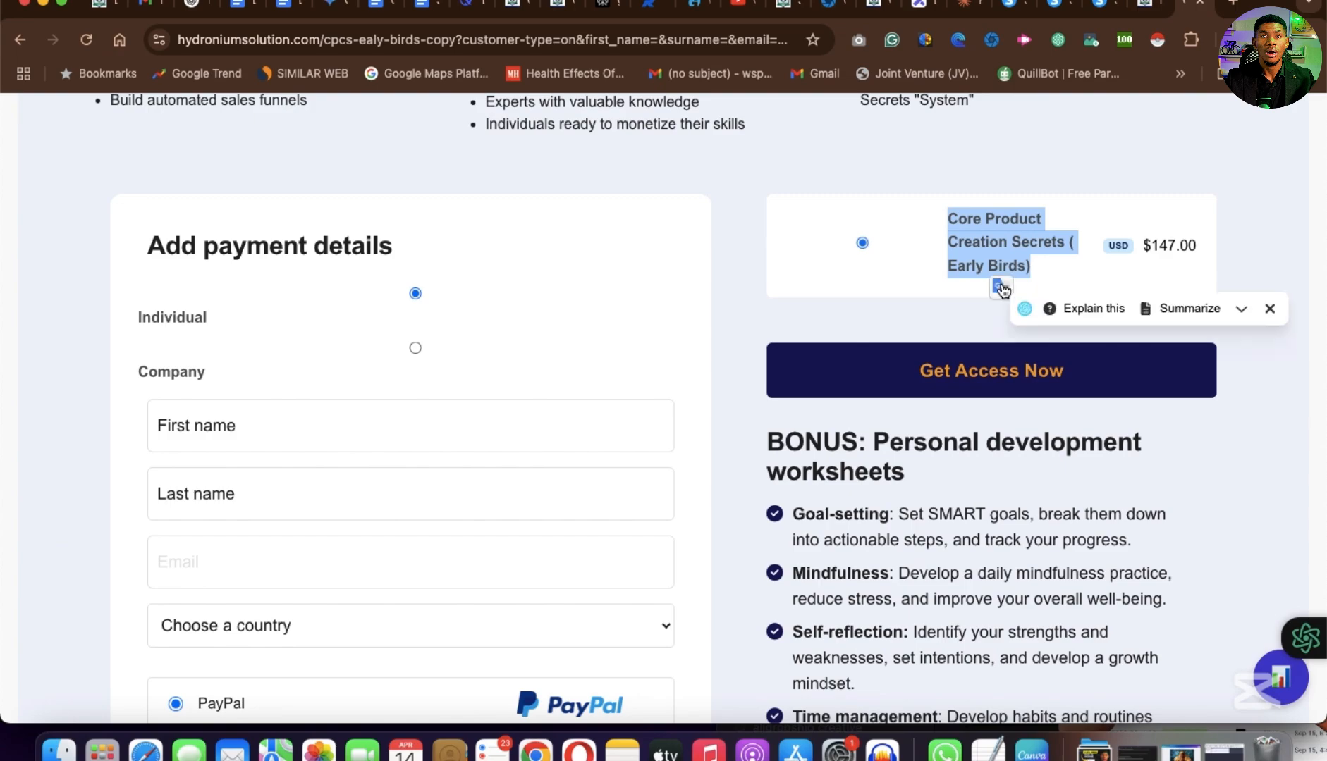
scroll(1001, 287, down, 7)
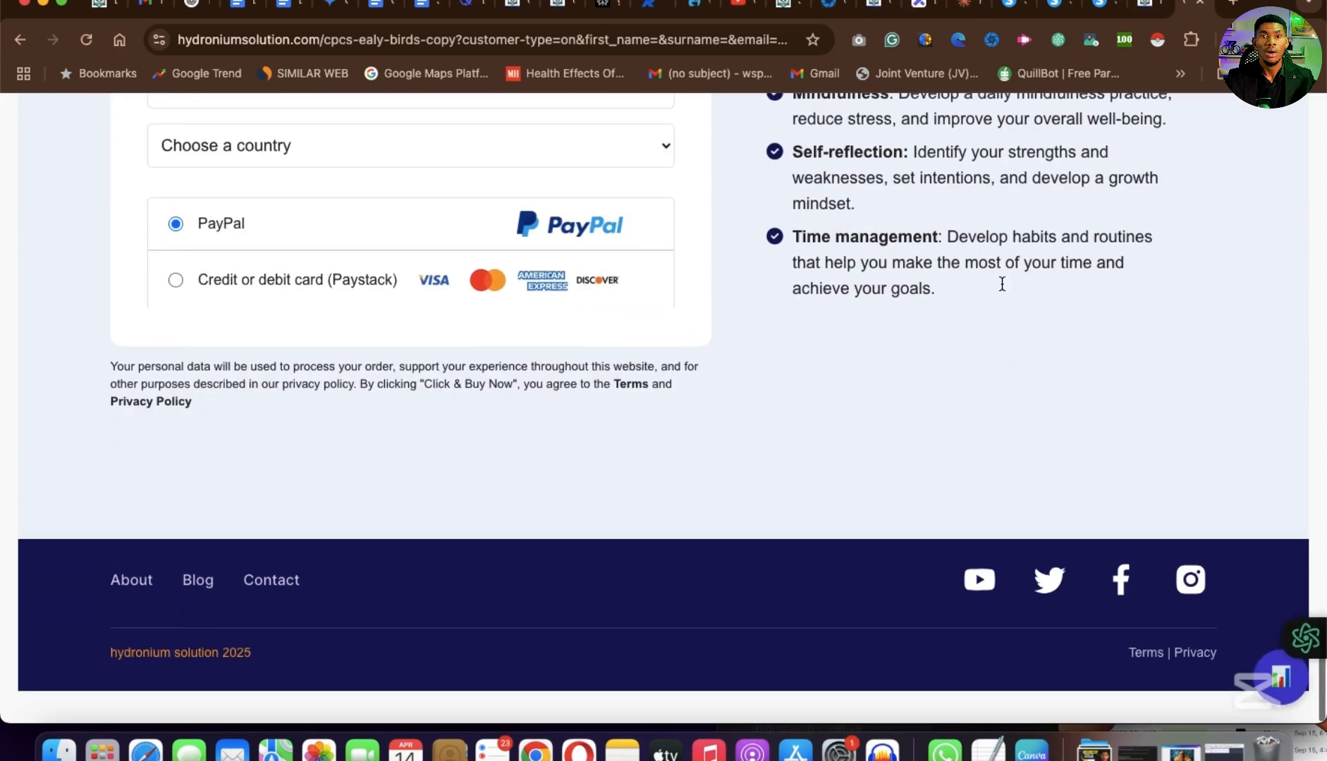
scroll(1001, 282, up, 20)
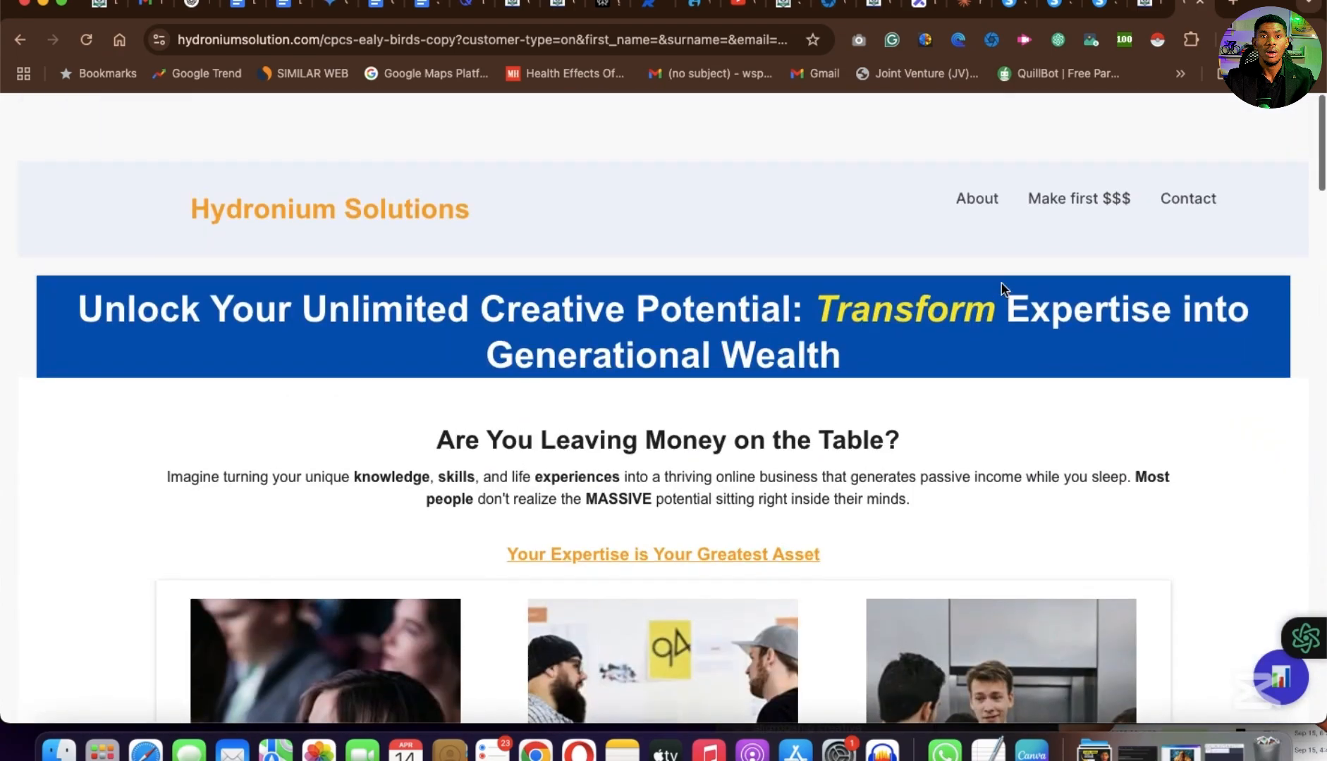
scroll(1013, 239, down, 3)
Switch to the Excalidraw board, circle the "product" heading in pink and draw a check mark beside it
click(916, 4)
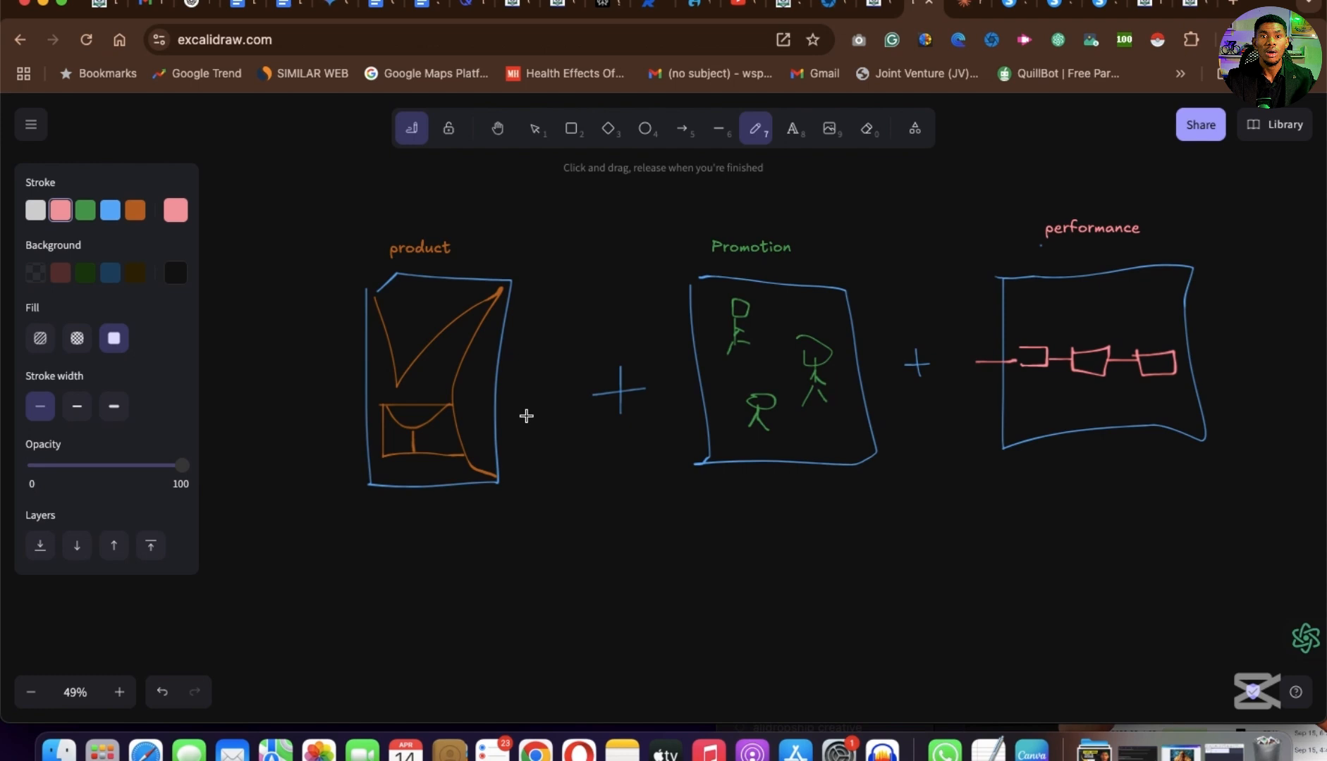
scroll(525, 415, up, 2)
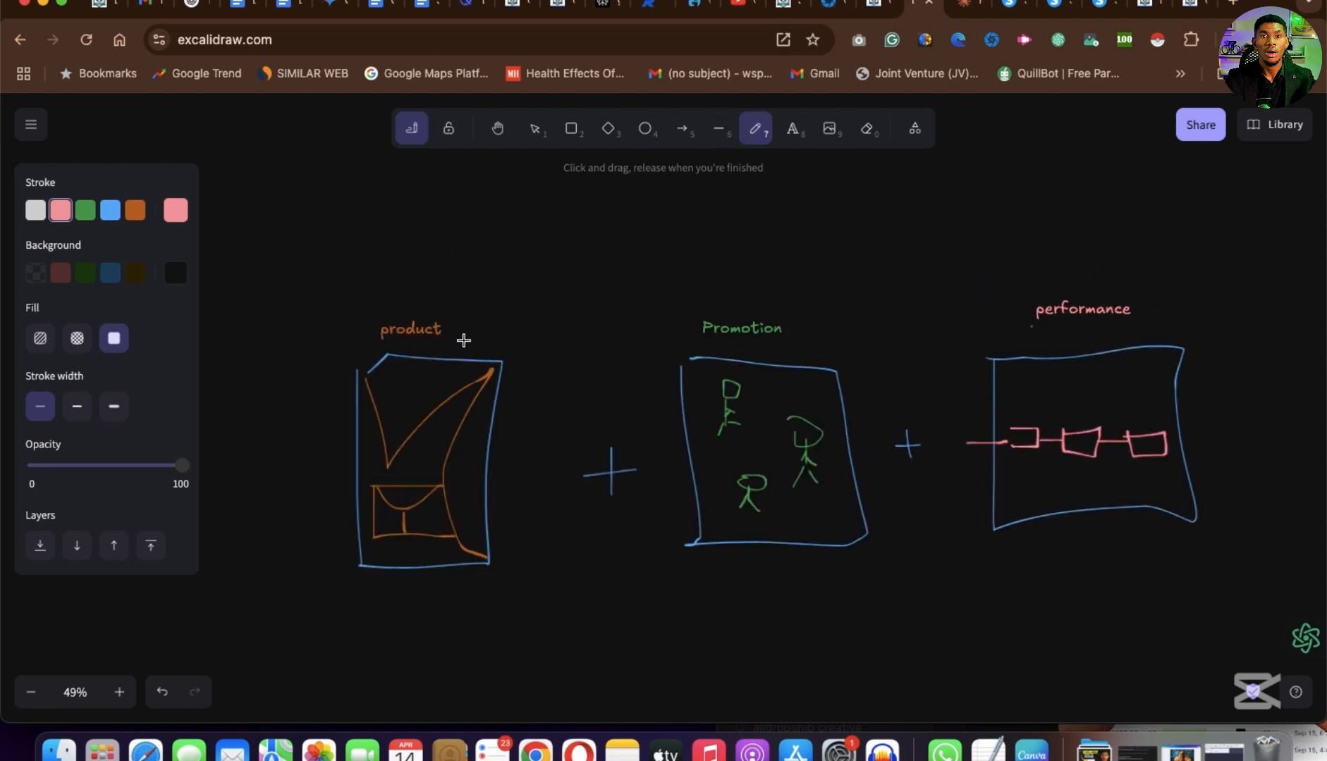
scroll(339, 431, up, 5)
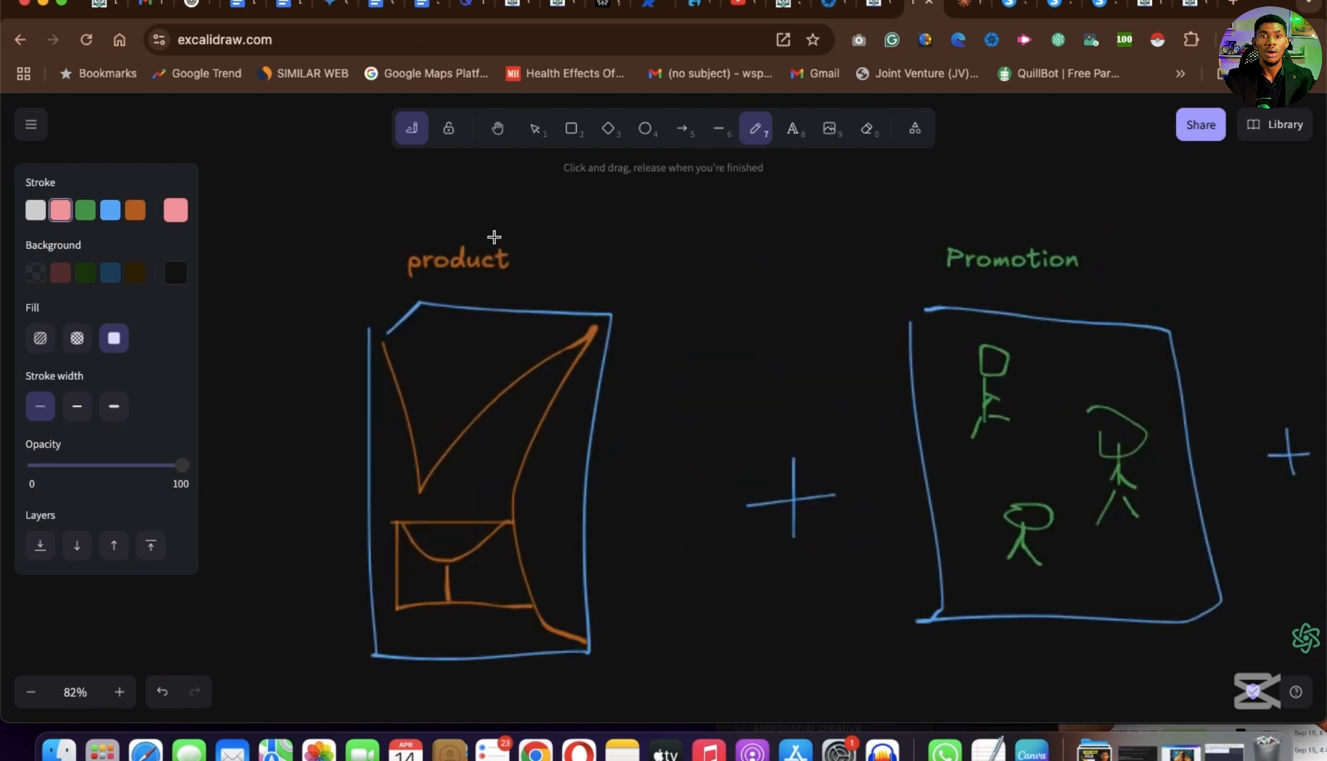
mouse_move(525, 227)
mouse_down()
mouse_move(373, 227)
mouse_move(483, 290)
mouse_move(557, 243)
mouse_move(345, 228)
mouse_move(557, 308)
mouse_move(513, 236)
mouse_up()
key(super+z)
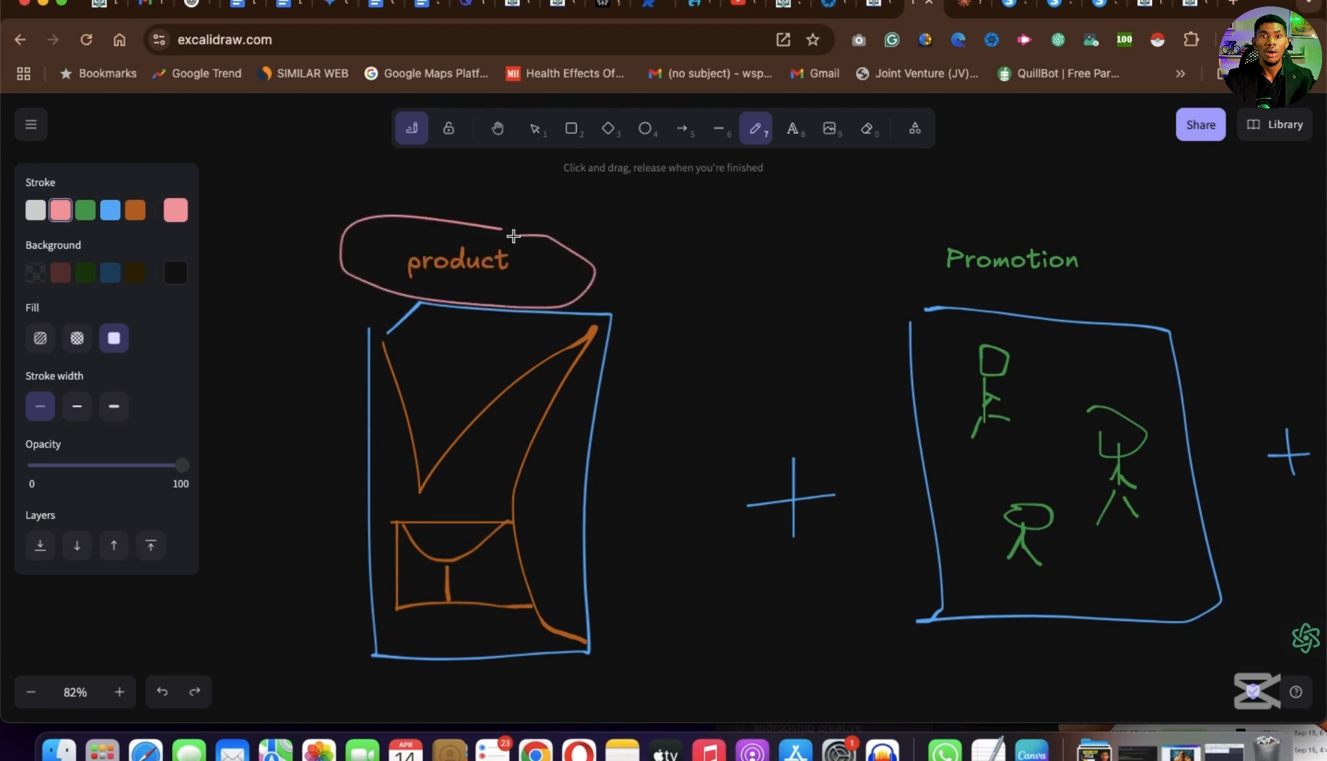
drag(619, 289, 687, 265)
scroll(424, 463, up, 5)
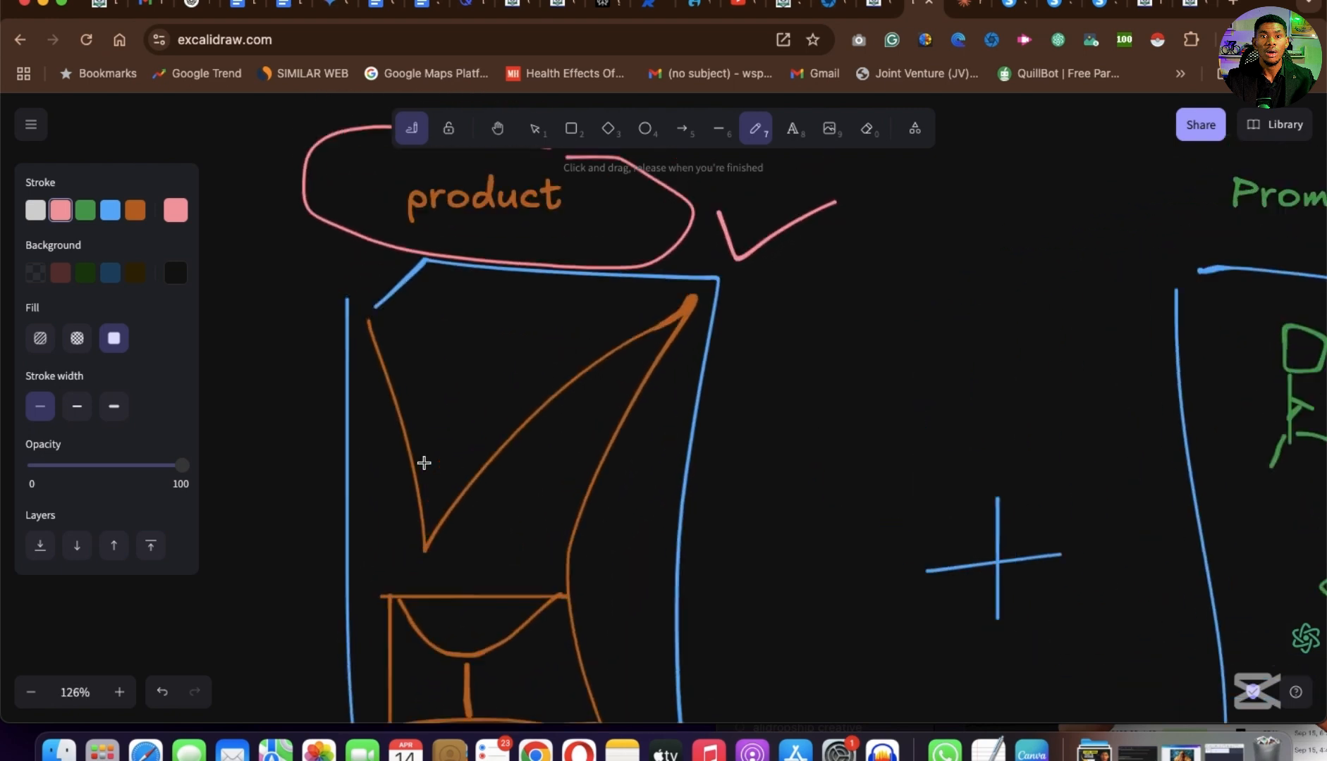
scroll(424, 464, up, 1)
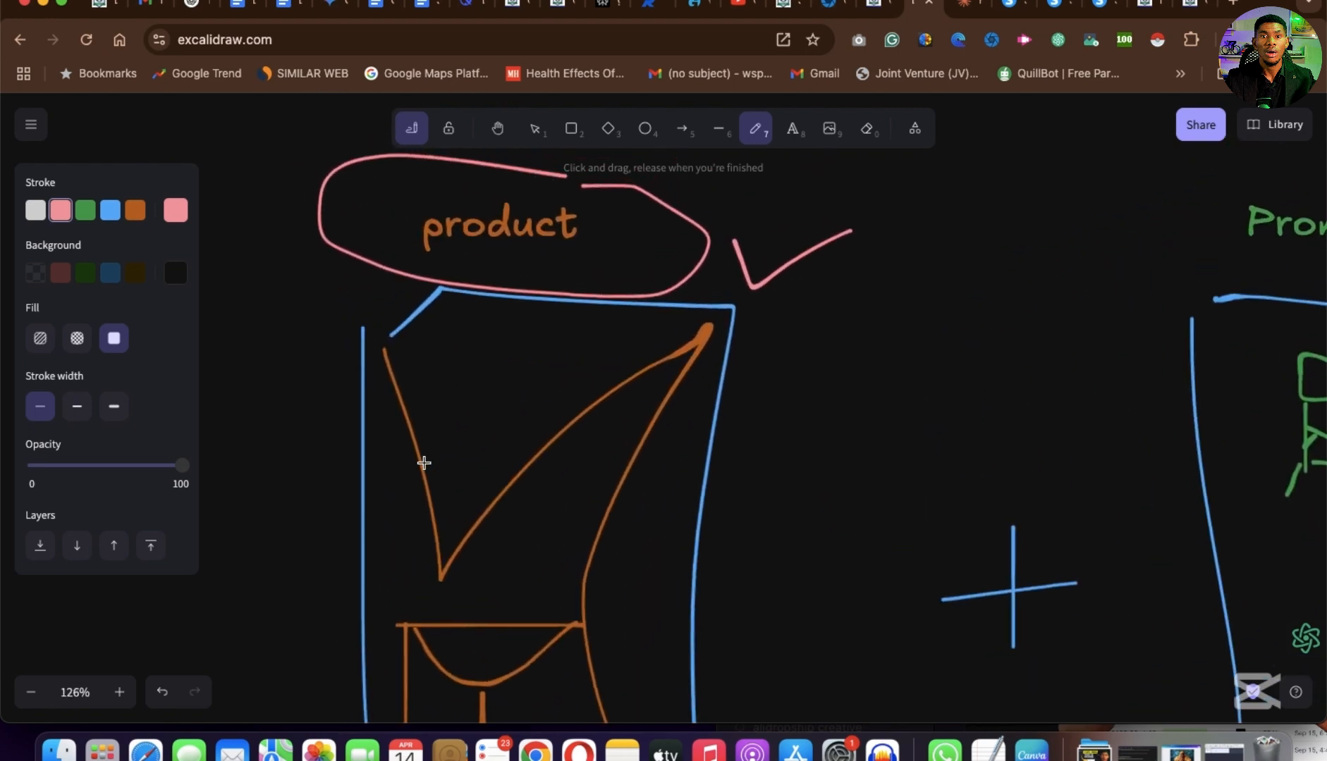
Draw a pink check mark beside the "Promotion" heading and a horizontal line across the upper part of its box
scroll(424, 463, right, 10)
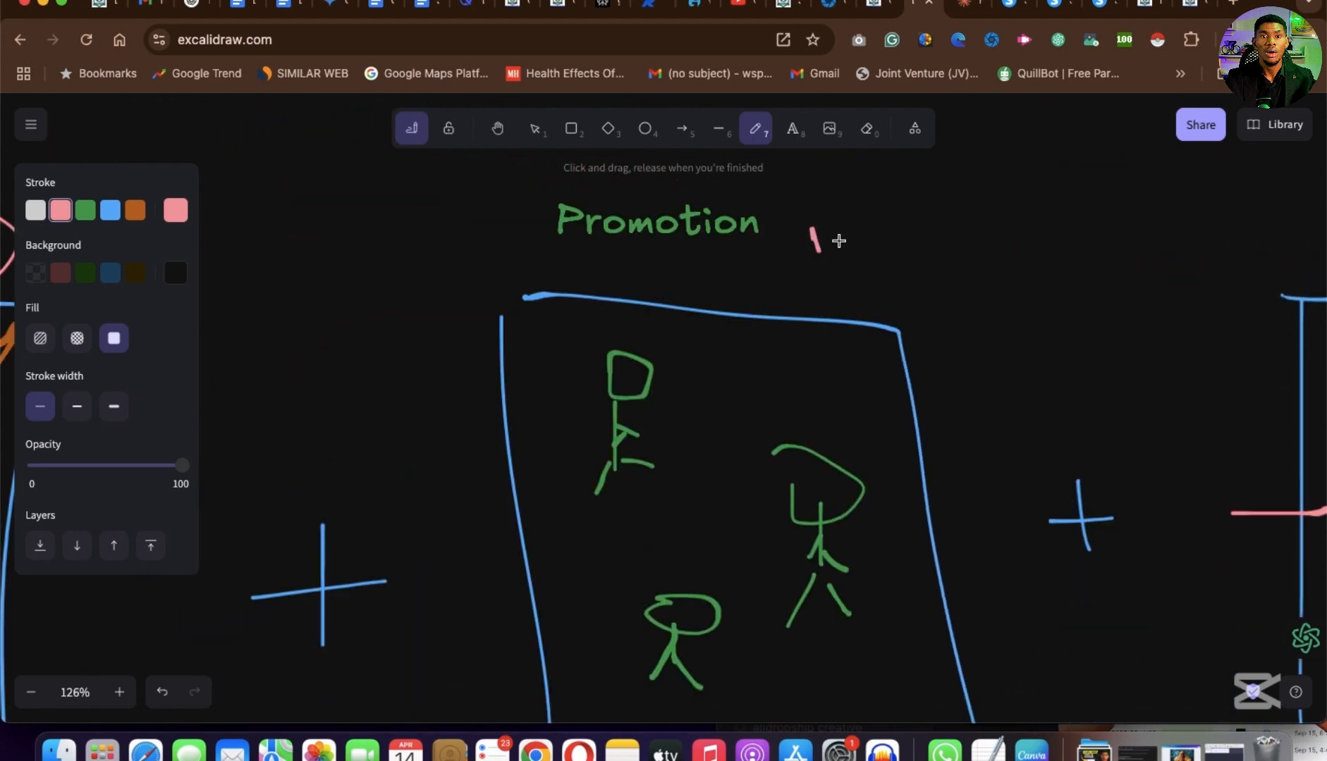
drag(838, 240, 890, 204)
drag(502, 391, 893, 379)
scroll(893, 380, right, 2)
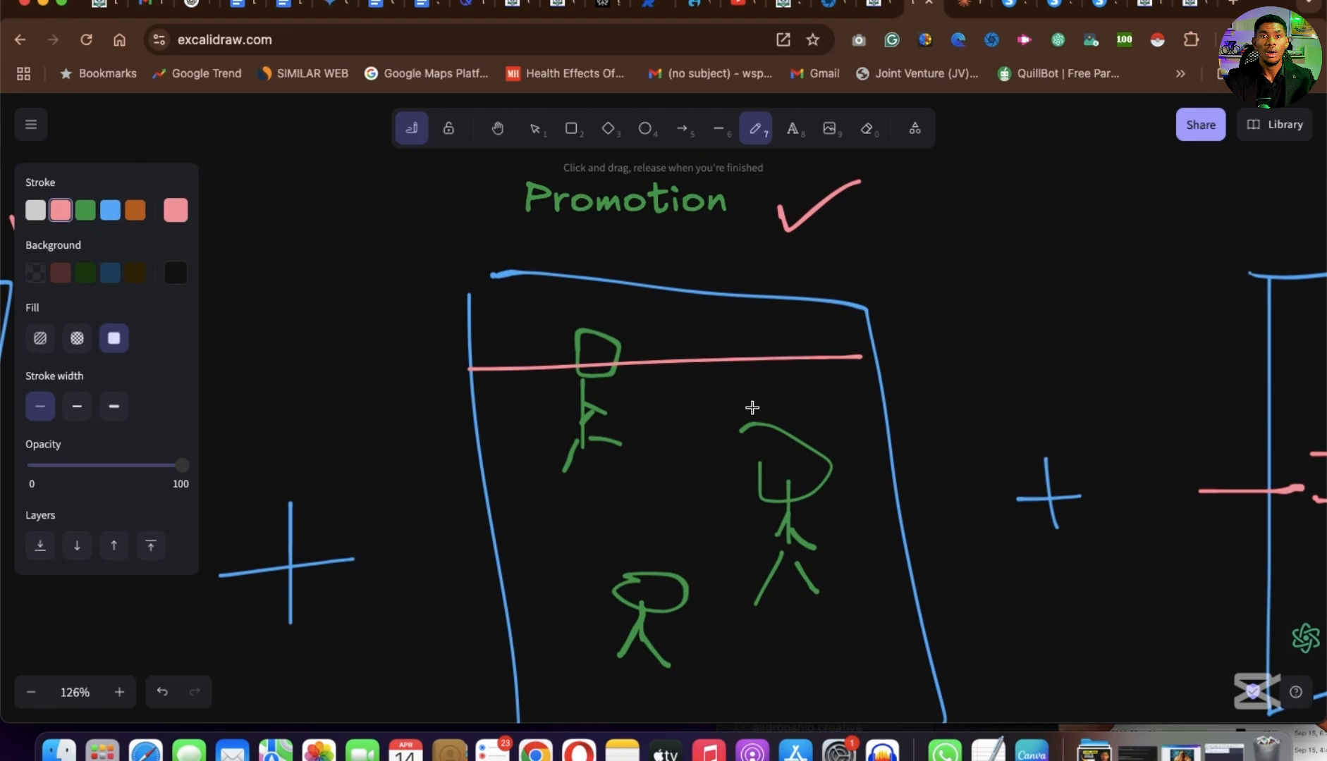
scroll(708, 441, down, 5)
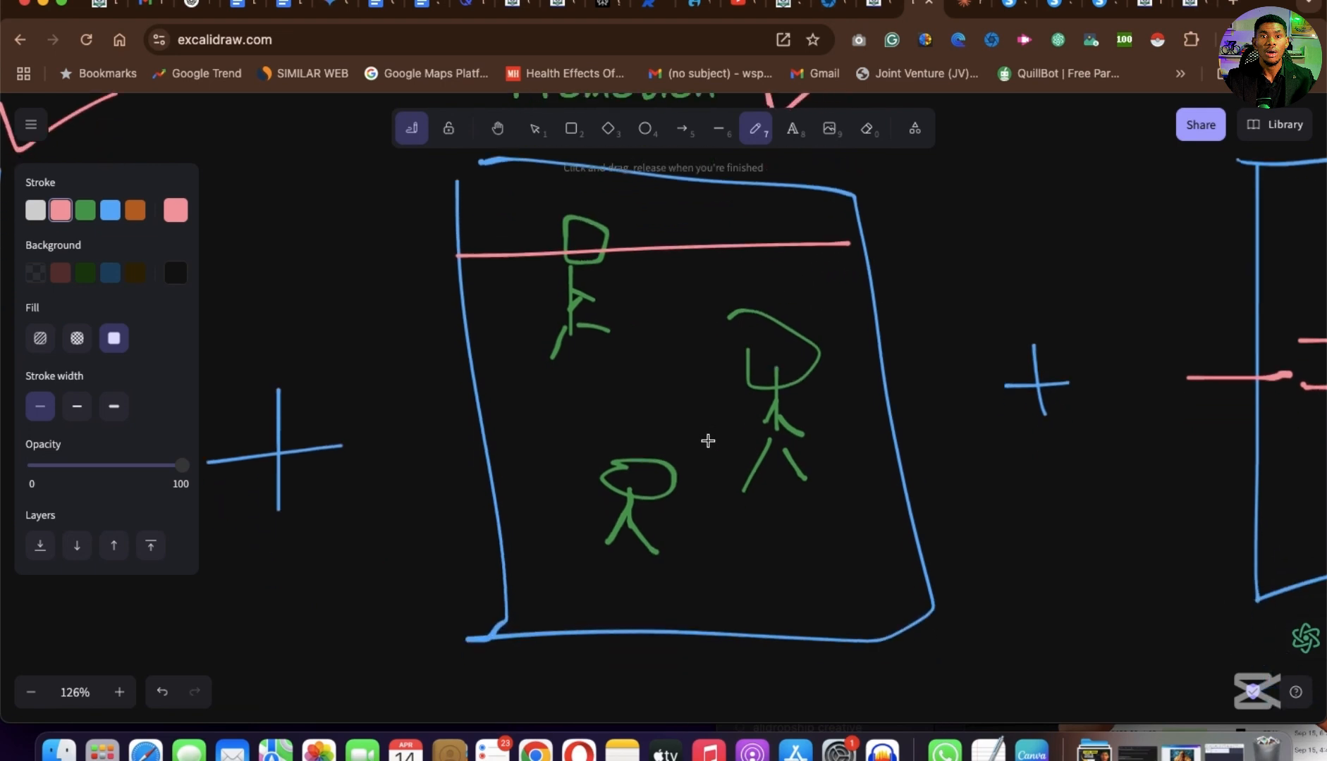
scroll(708, 440, up, 4)
scroll(708, 441, up, 3)
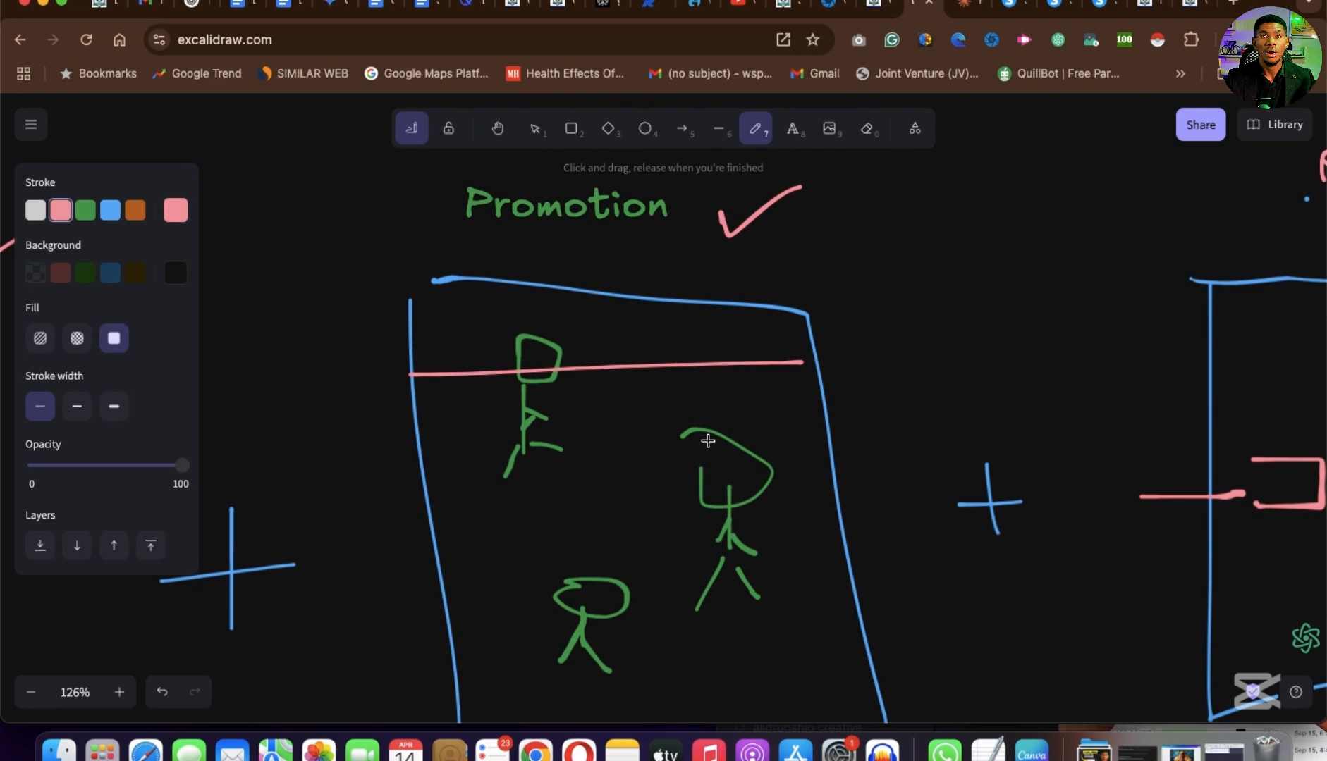
Draw a pink check mark beside the "performance" heading and wavy lines above and below the linked shapes in its box
scroll(708, 440, right, 15)
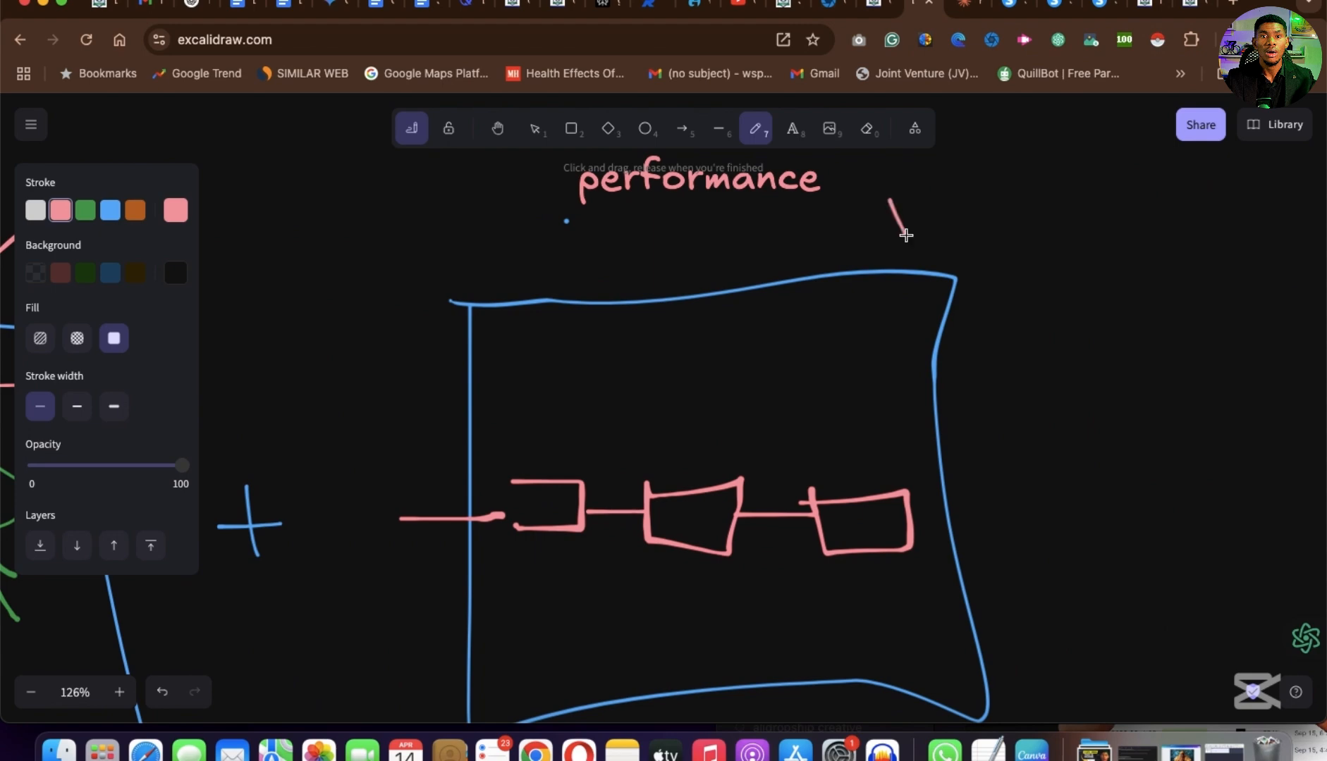
drag(906, 234, 1013, 167)
scroll(699, 437, left, 3)
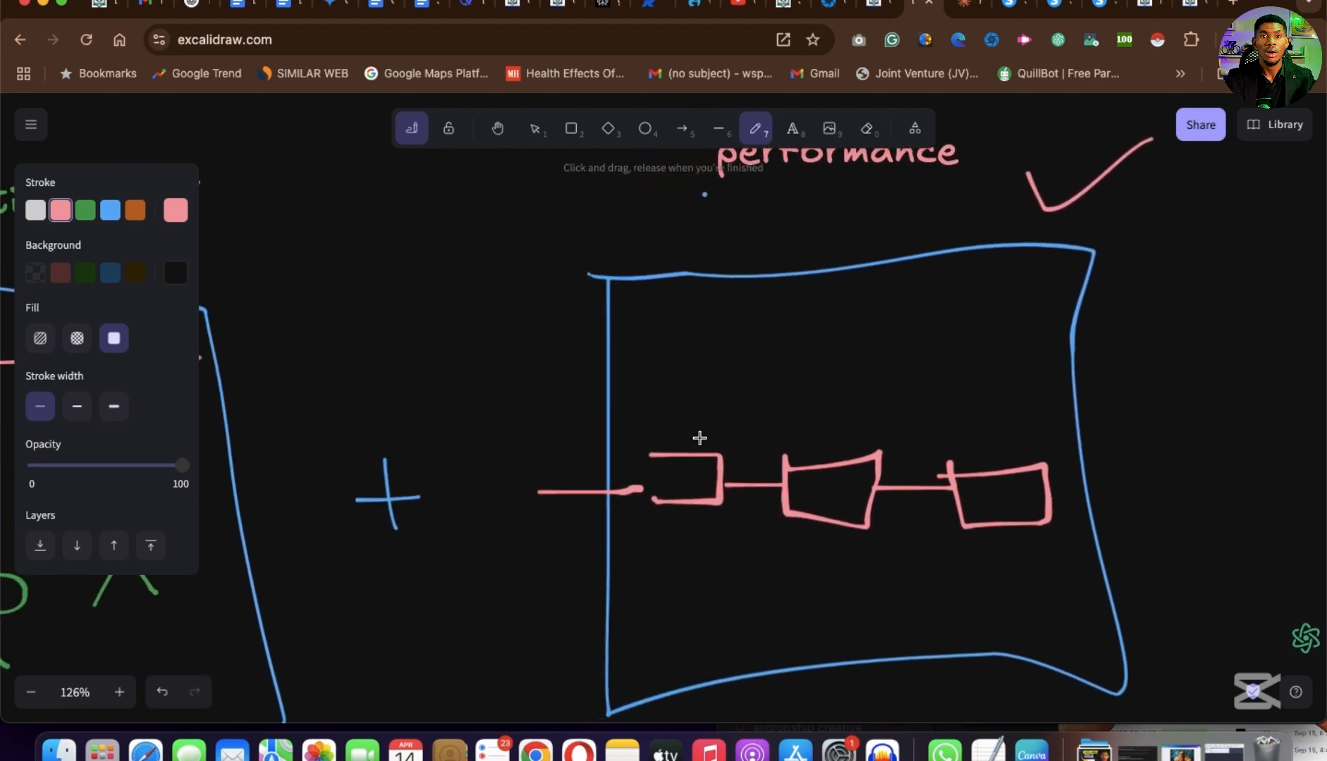
mouse_move(659, 416)
mouse_down()
mouse_move(700, 430)
mouse_move(804, 419)
mouse_move(978, 441)
mouse_move(1085, 425)
mouse_up()
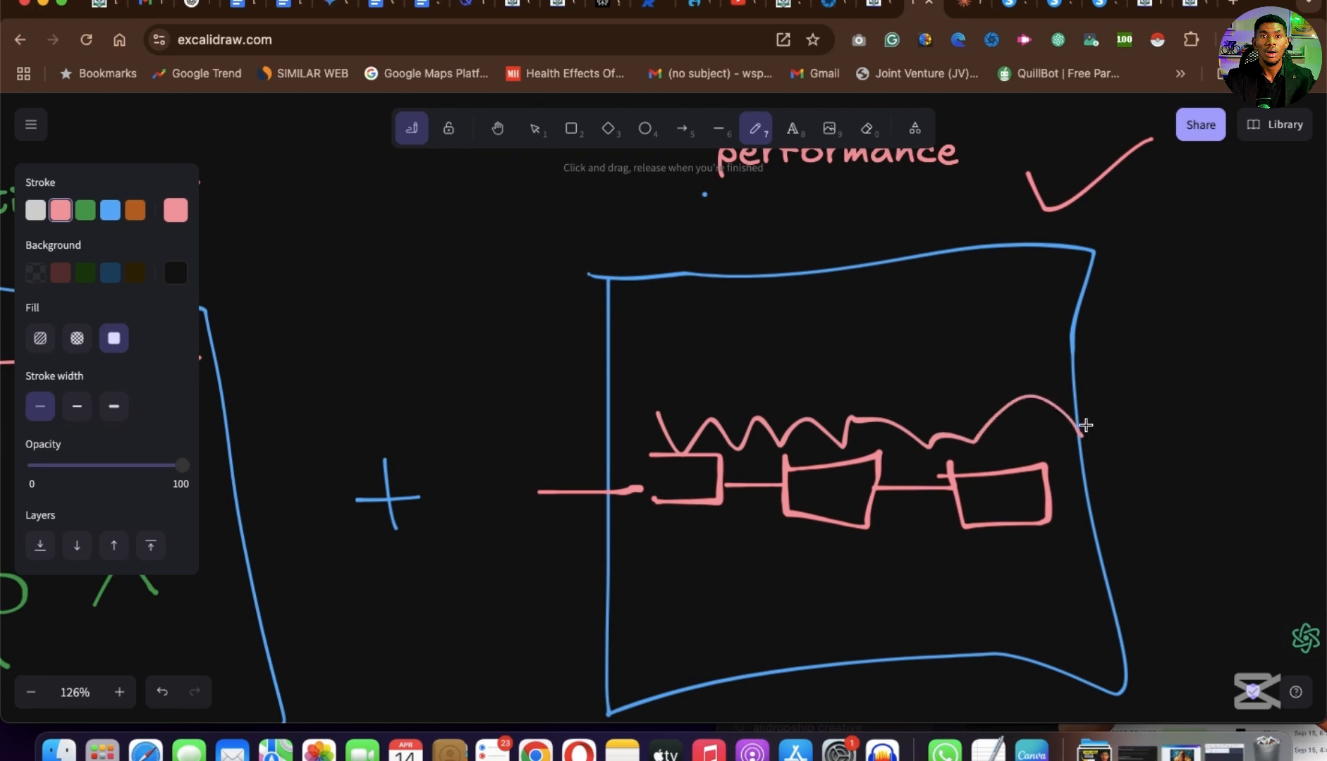
mouse_move(671, 548)
mouse_down()
mouse_move(806, 613)
mouse_move(941, 637)
mouse_move(1084, 545)
mouse_move(1173, 606)
mouse_up()
Draw a second pink horizontal line across the Promotion box, just below the first one
scroll(785, 525, left, 15)
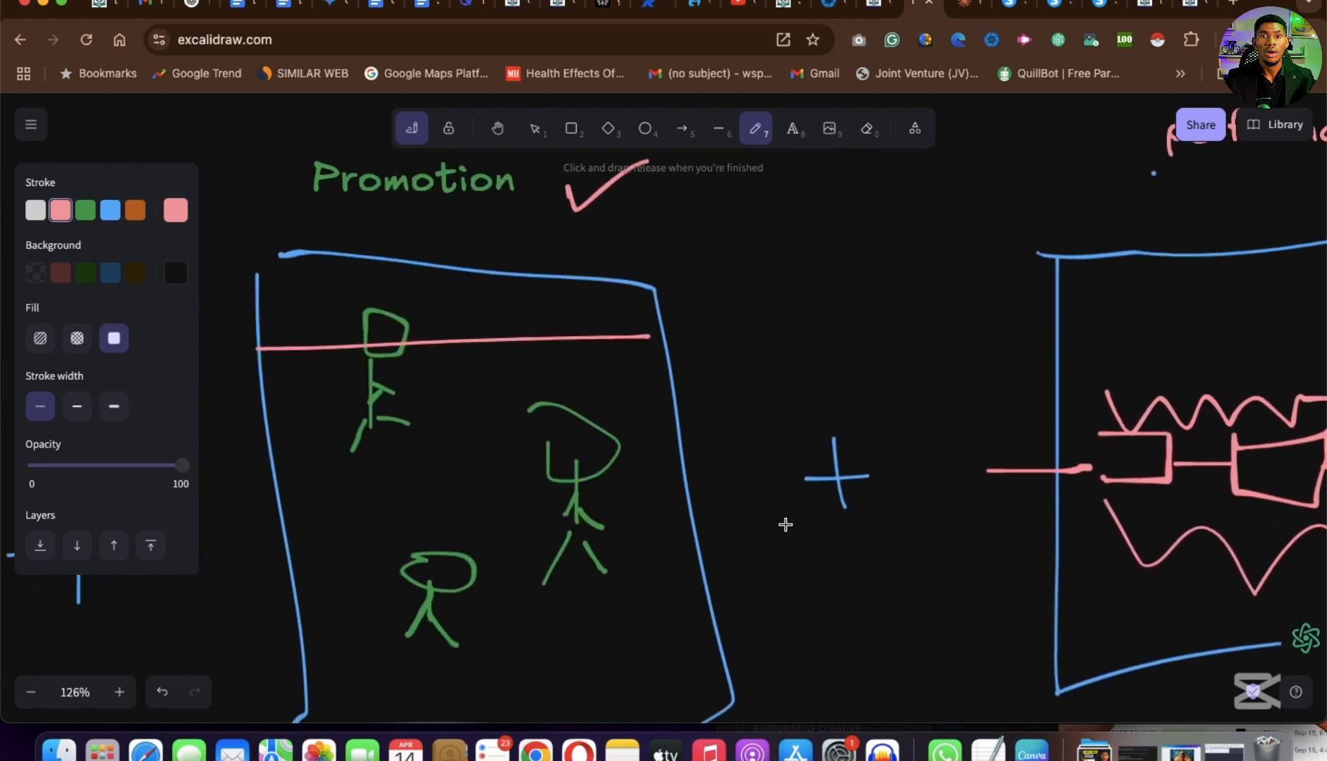
scroll(785, 524, down, 5)
scroll(421, 368, up, 5)
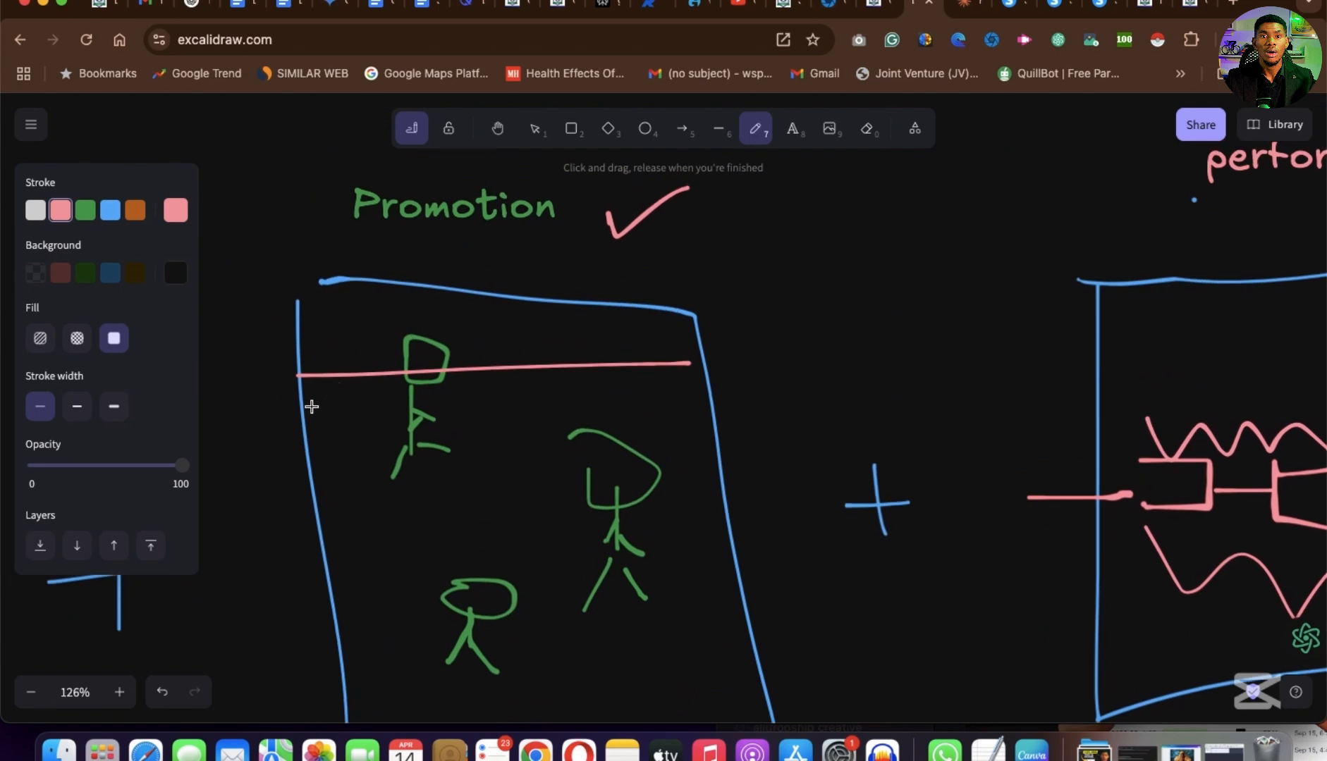
drag(308, 412, 729, 411)
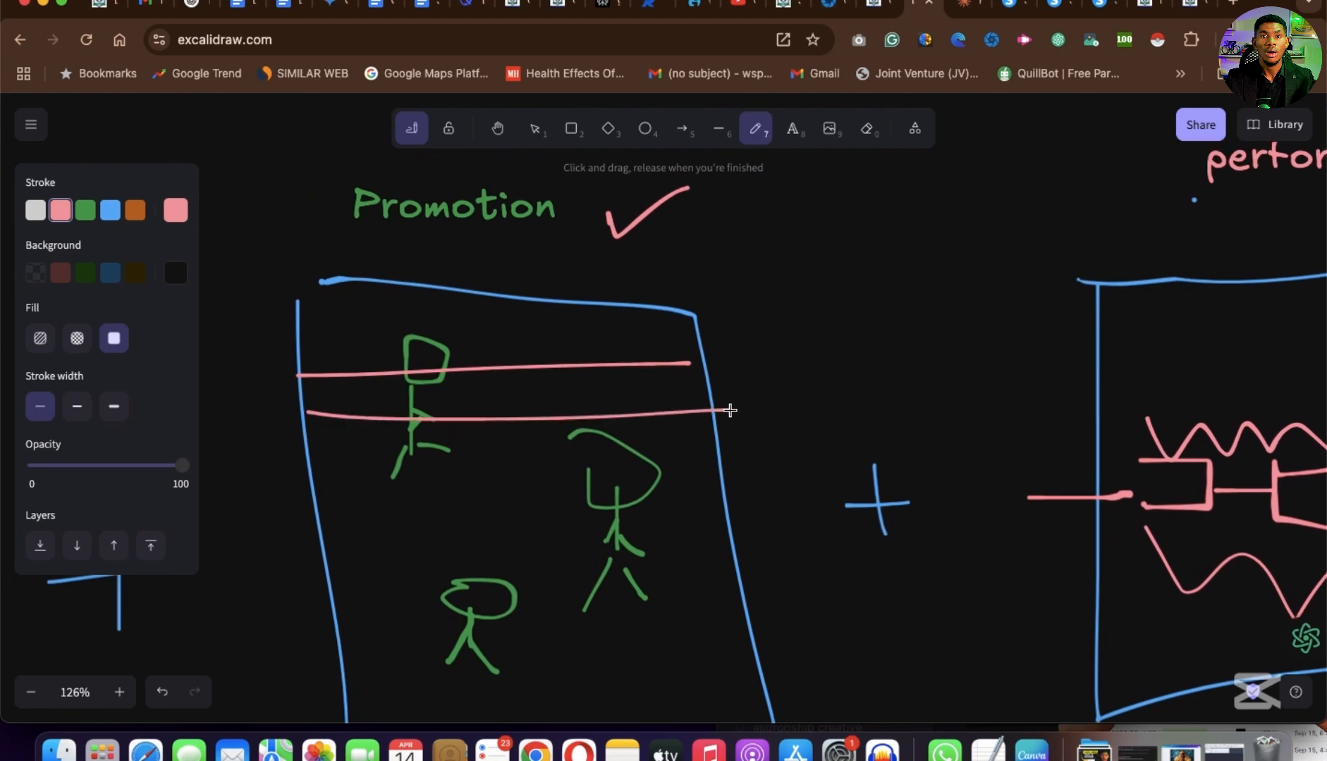
scroll(483, 474, down, 5)
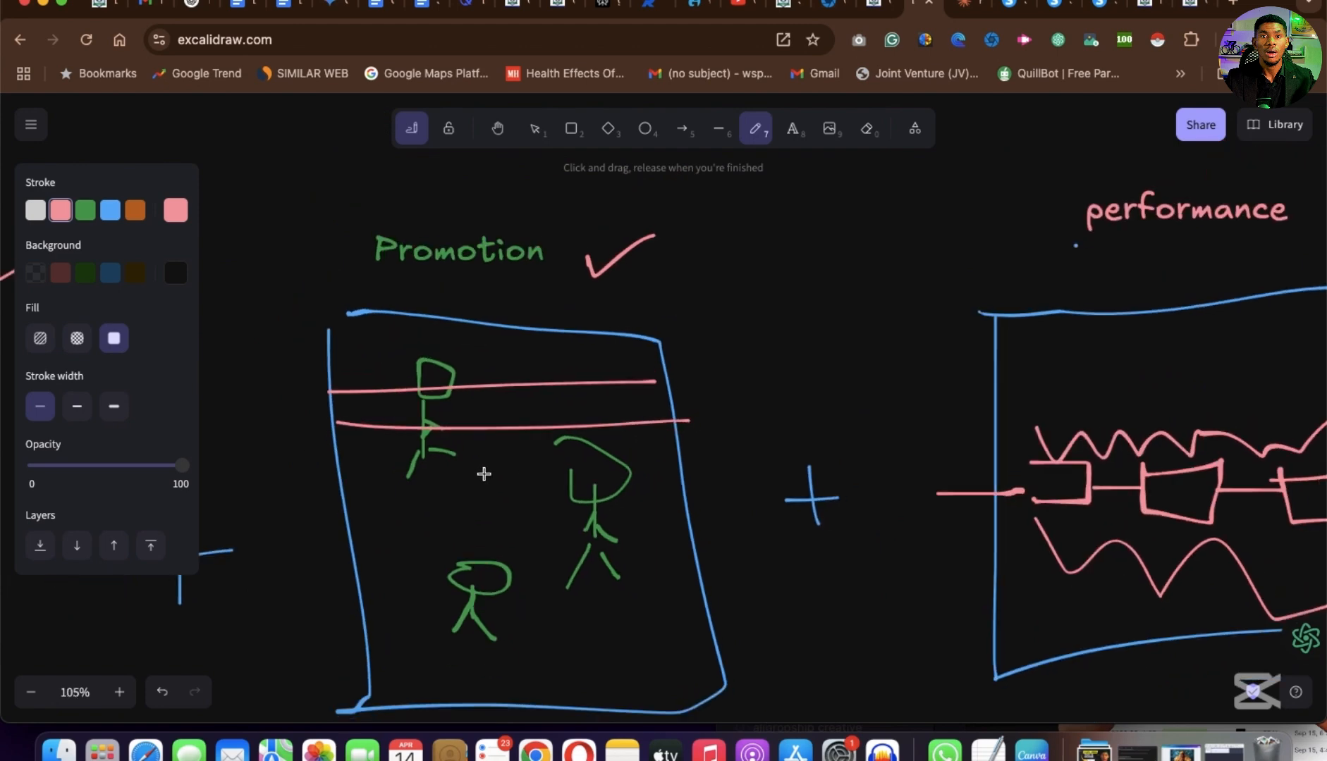
scroll(483, 474, left, 5)
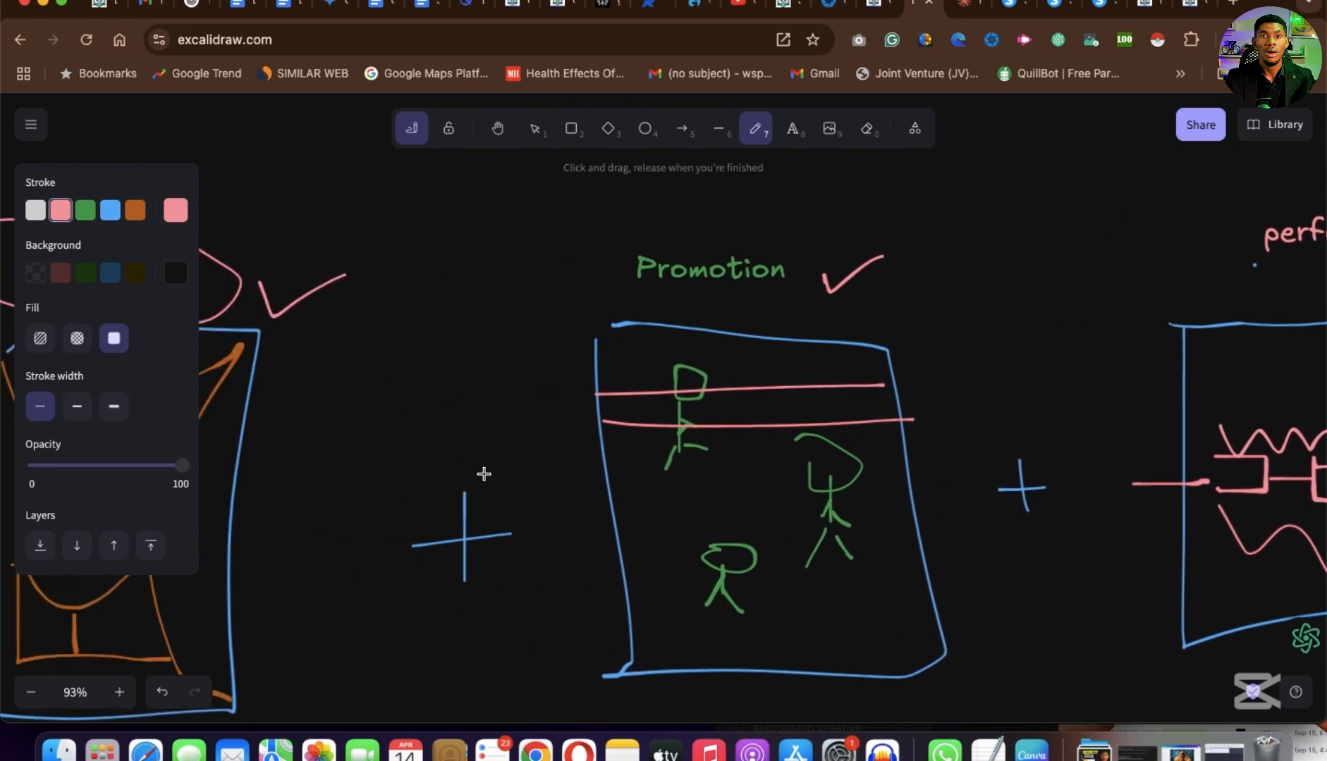
scroll(687, 284, right, 2)
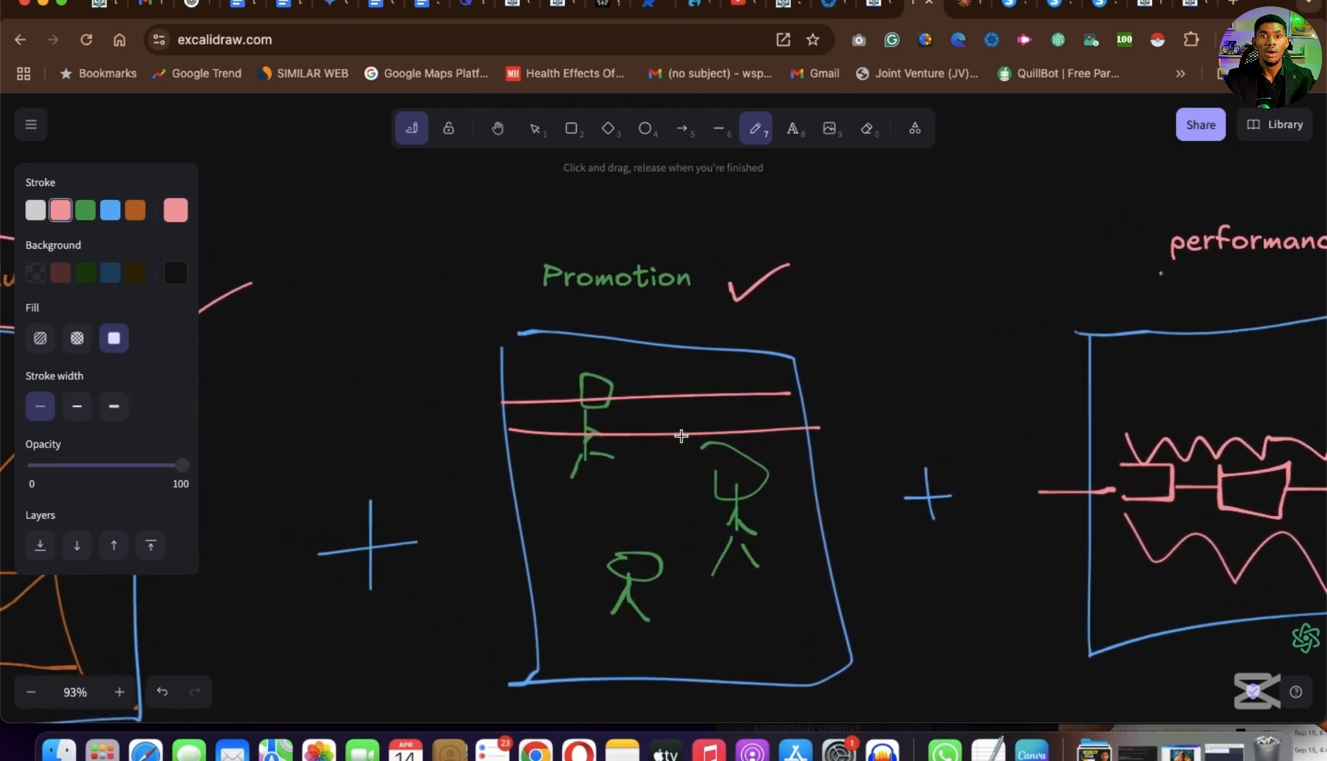
Revisit the Pinnacle Properties testimonials and switch to the "digital product for moms" funnel in the Systeme.io dashboard
click(1101, 12)
click(1064, 13)
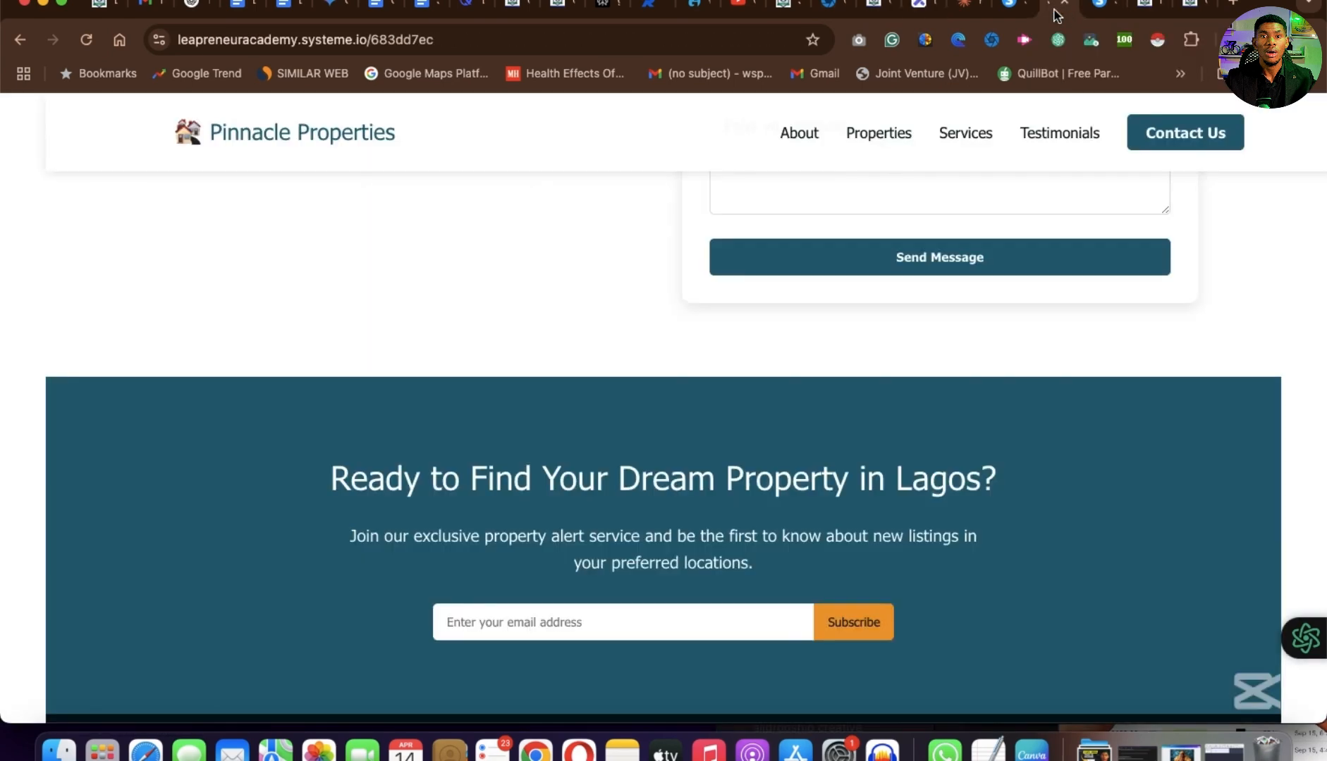
scroll(872, 278, up, 10)
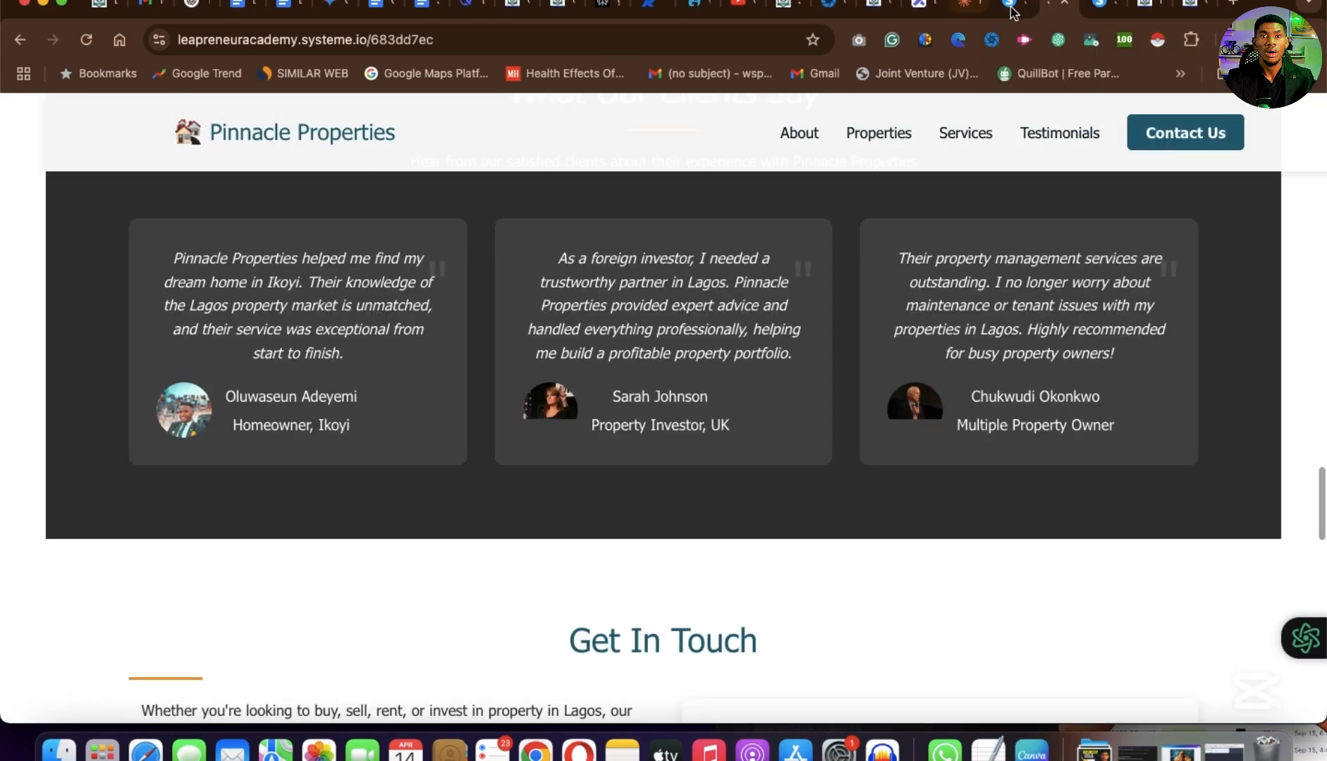
click(1103, 11)
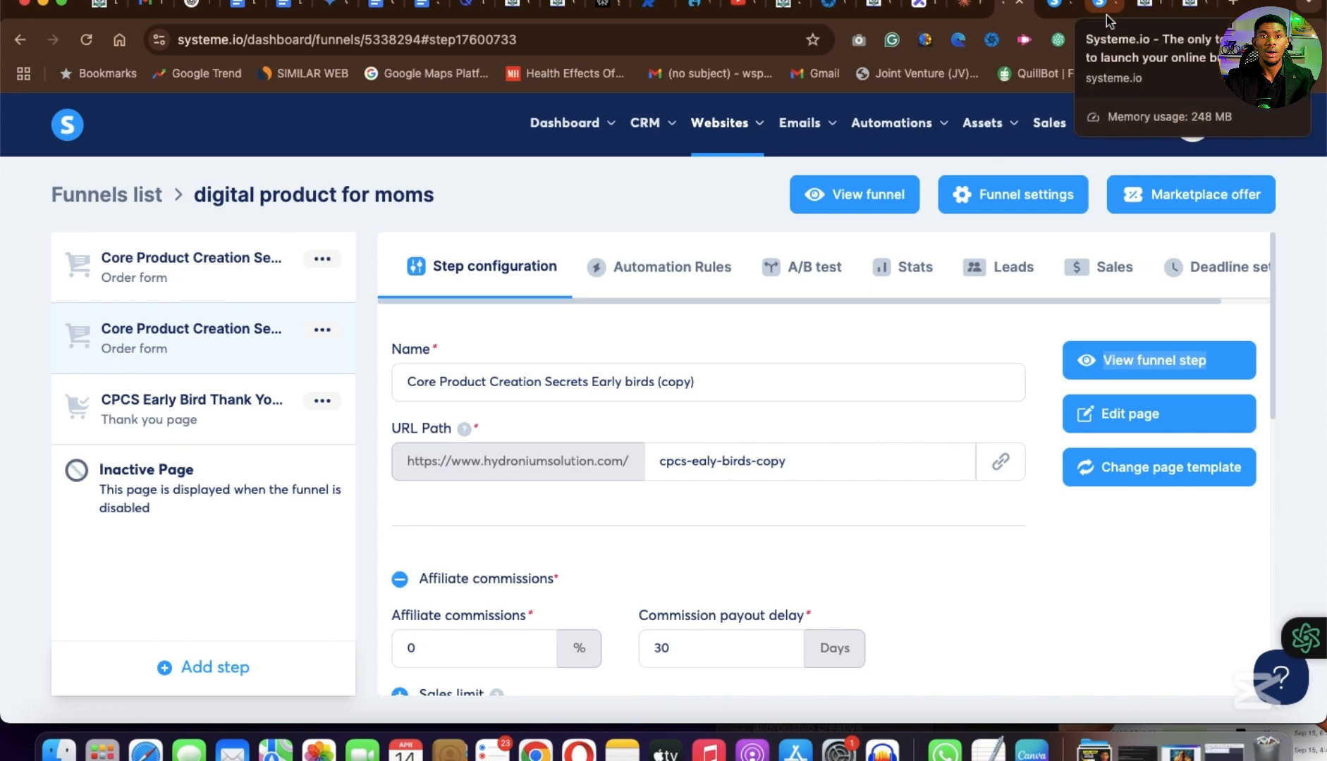
Switch past the Systeme.io homepage to the Hydronium Solutions sales page and examine its headline and opening section
click(1107, 17)
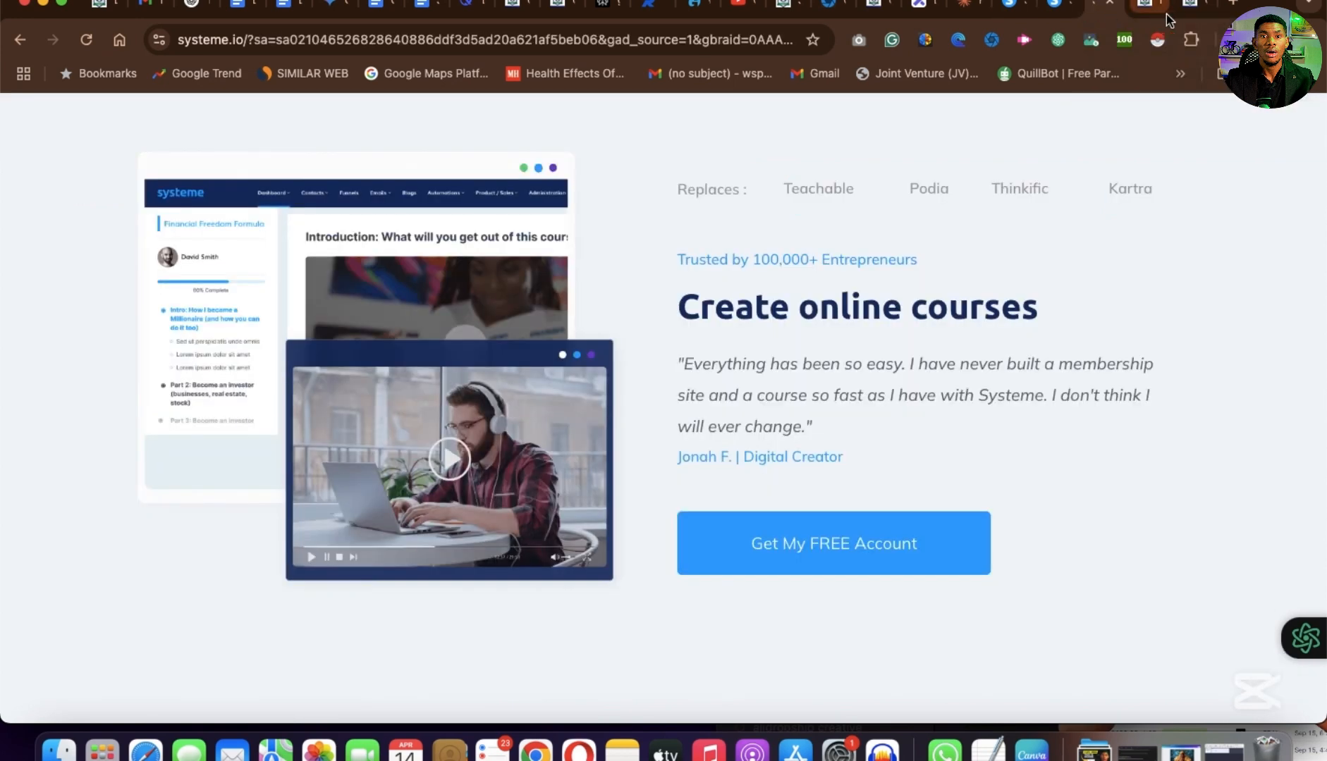
click(1196, 12)
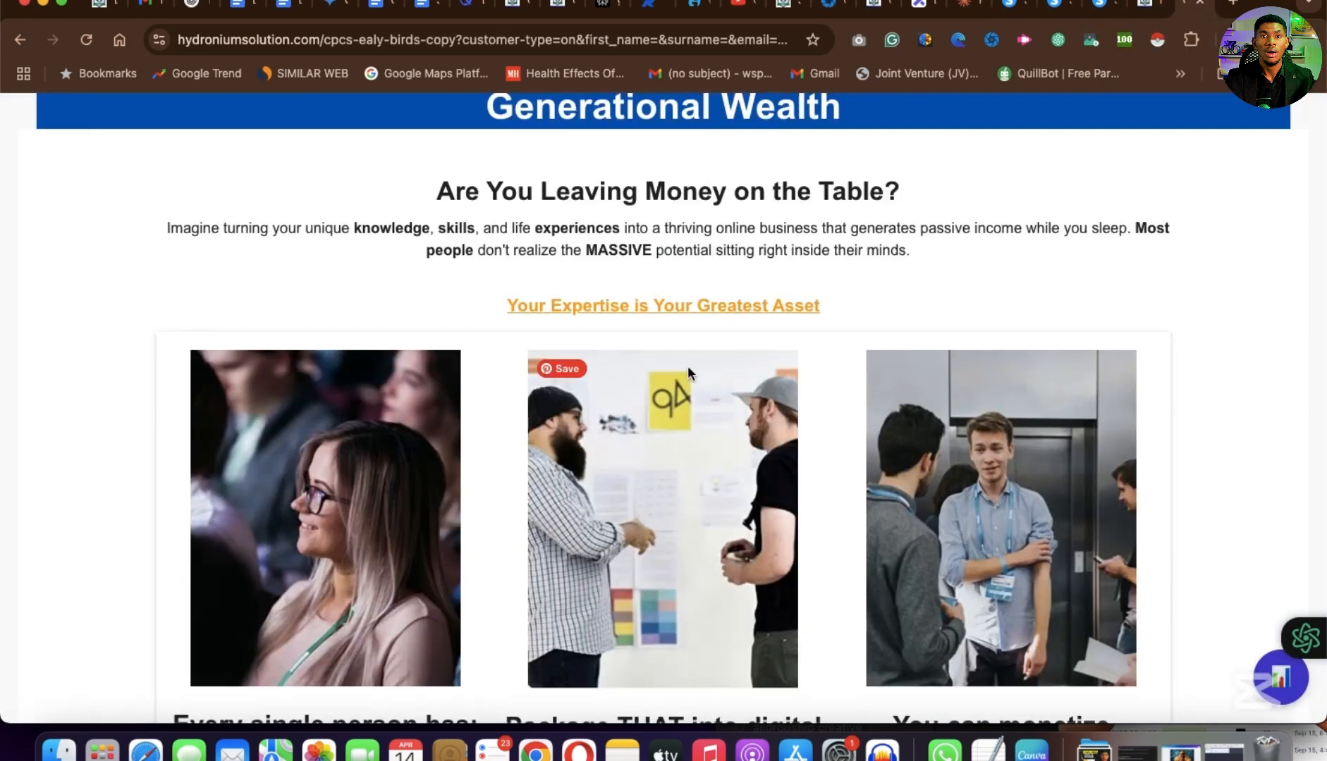
scroll(687, 365, up, 3)
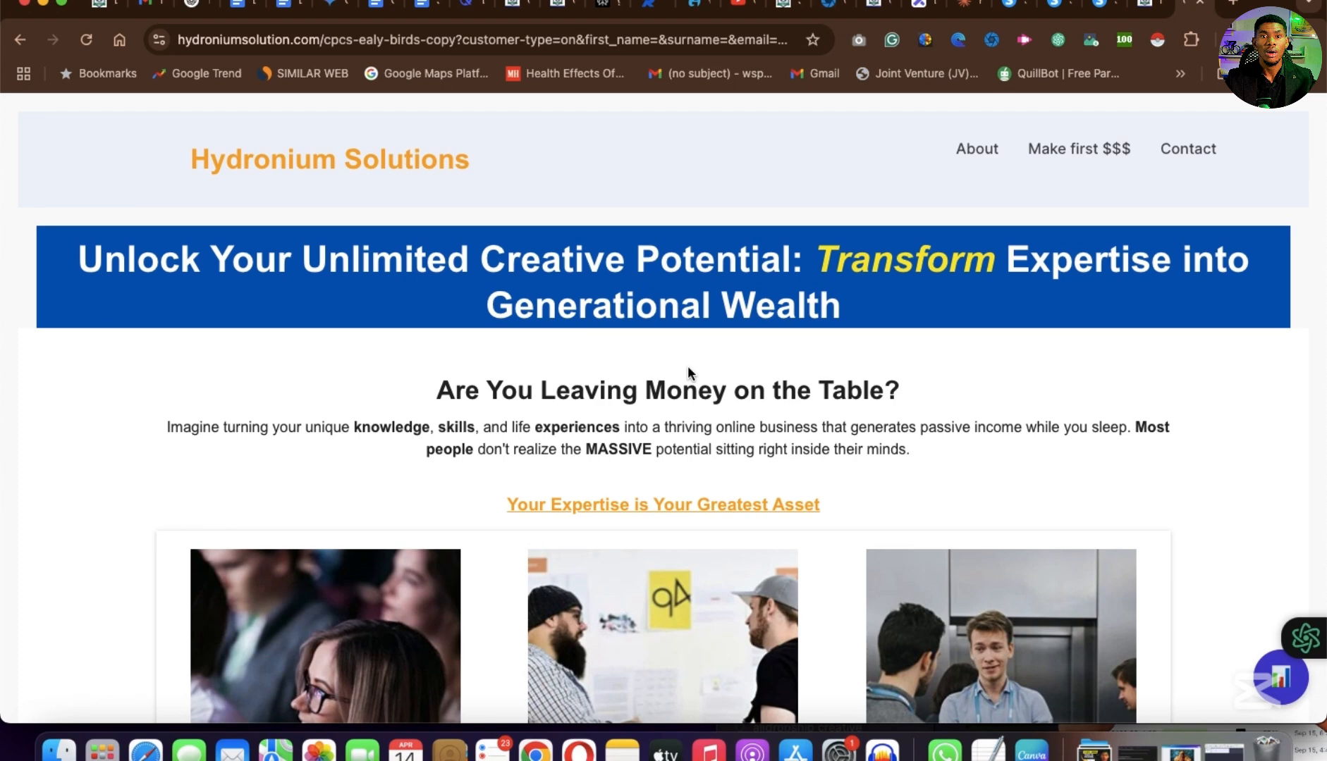
scroll(687, 365, down, 2)
scroll(687, 365, up, 2)
scroll(687, 367, down, 2)
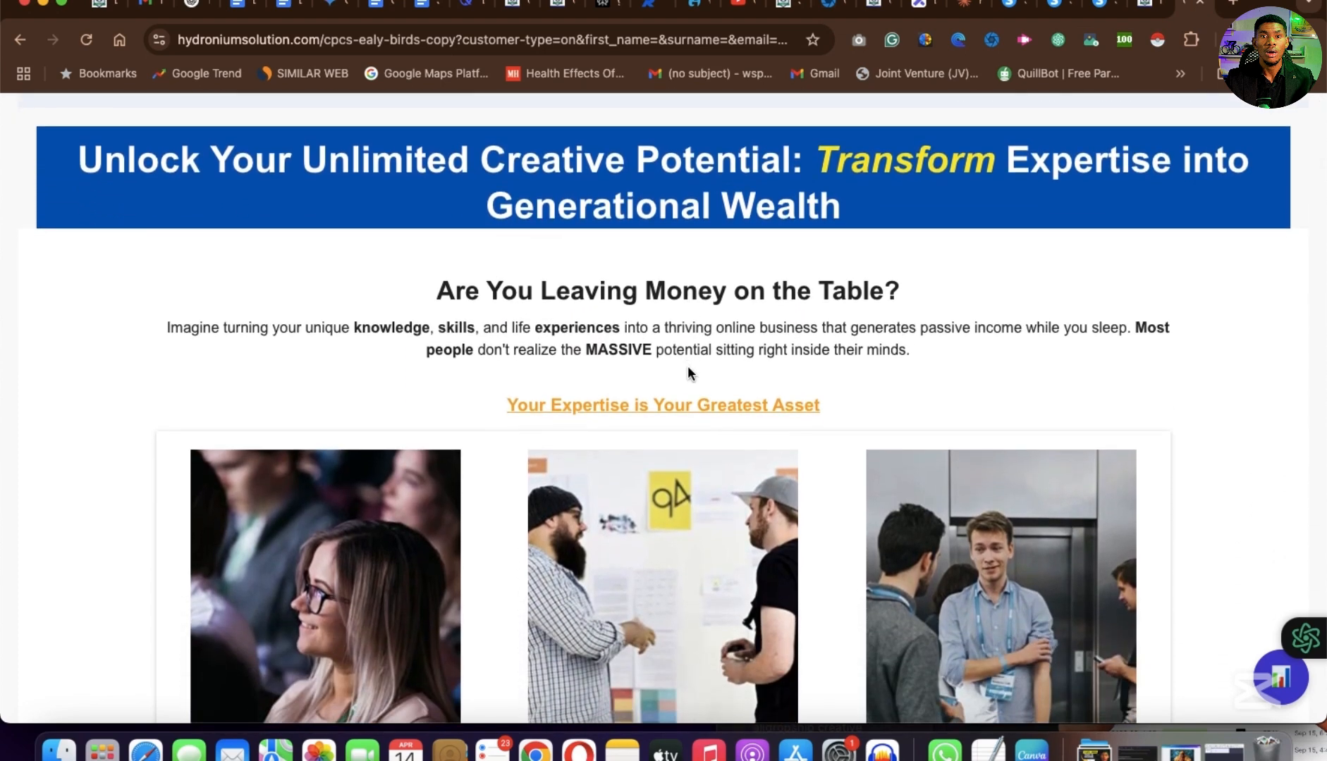
scroll(687, 367, down, 1)
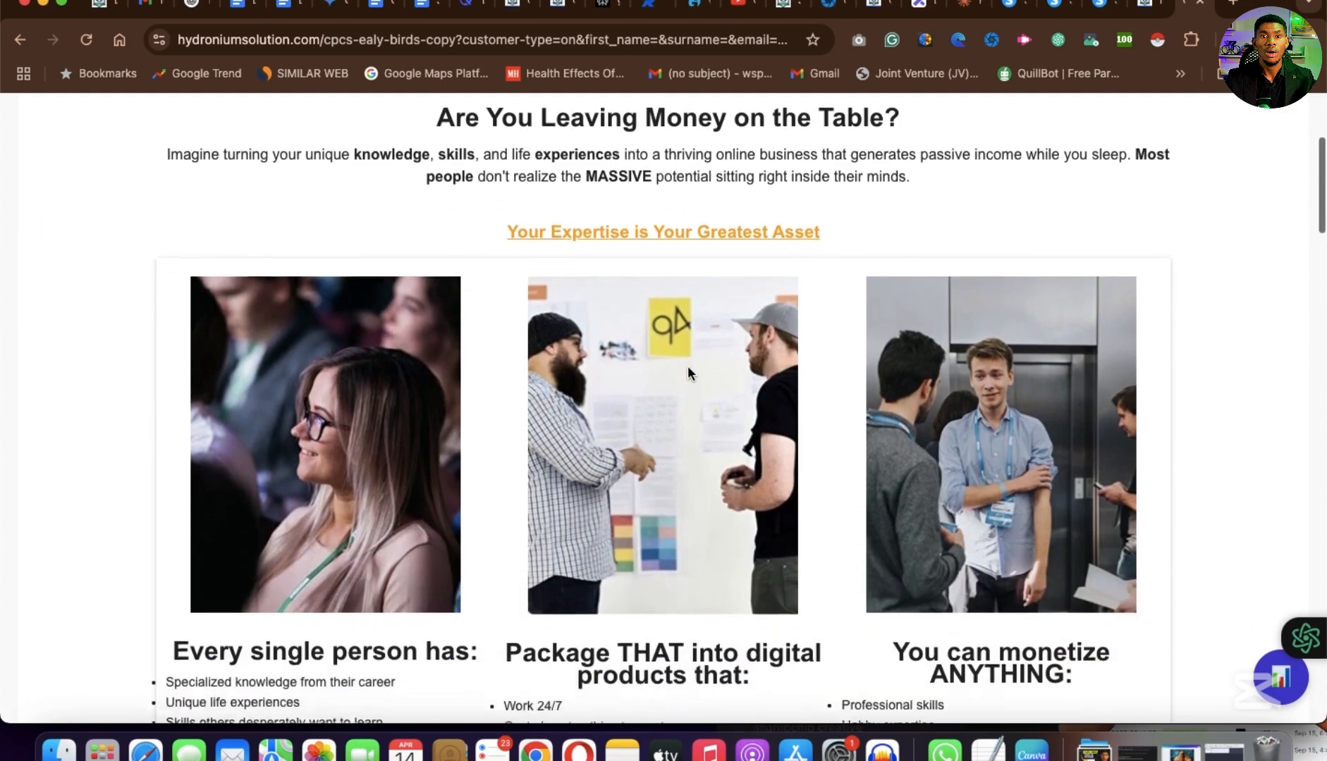
scroll(687, 367, up, 3)
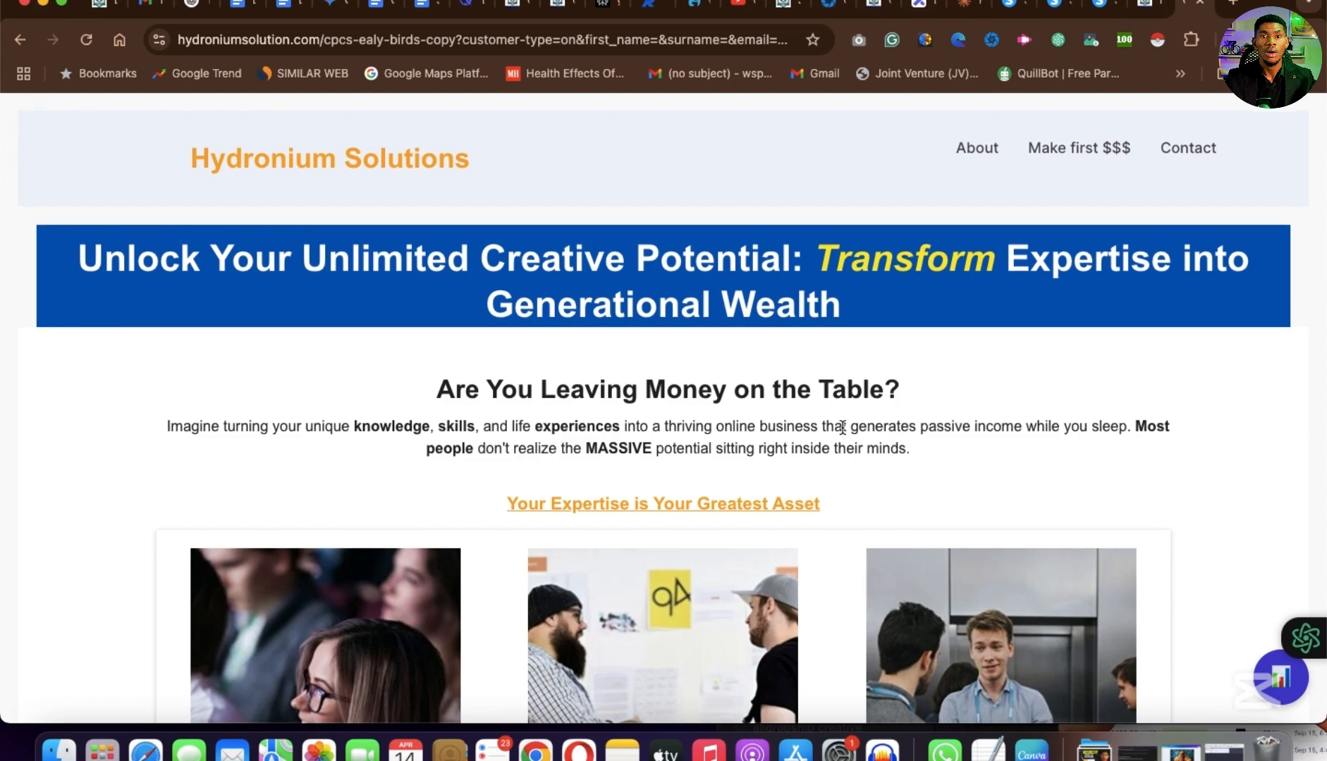
Fill in the Potential Revenue Calculator with 34555 monthly visitors, a 5% conversion rate and an average product price of $50
scroll(841, 426, down, 10)
scroll(843, 428, down, 2)
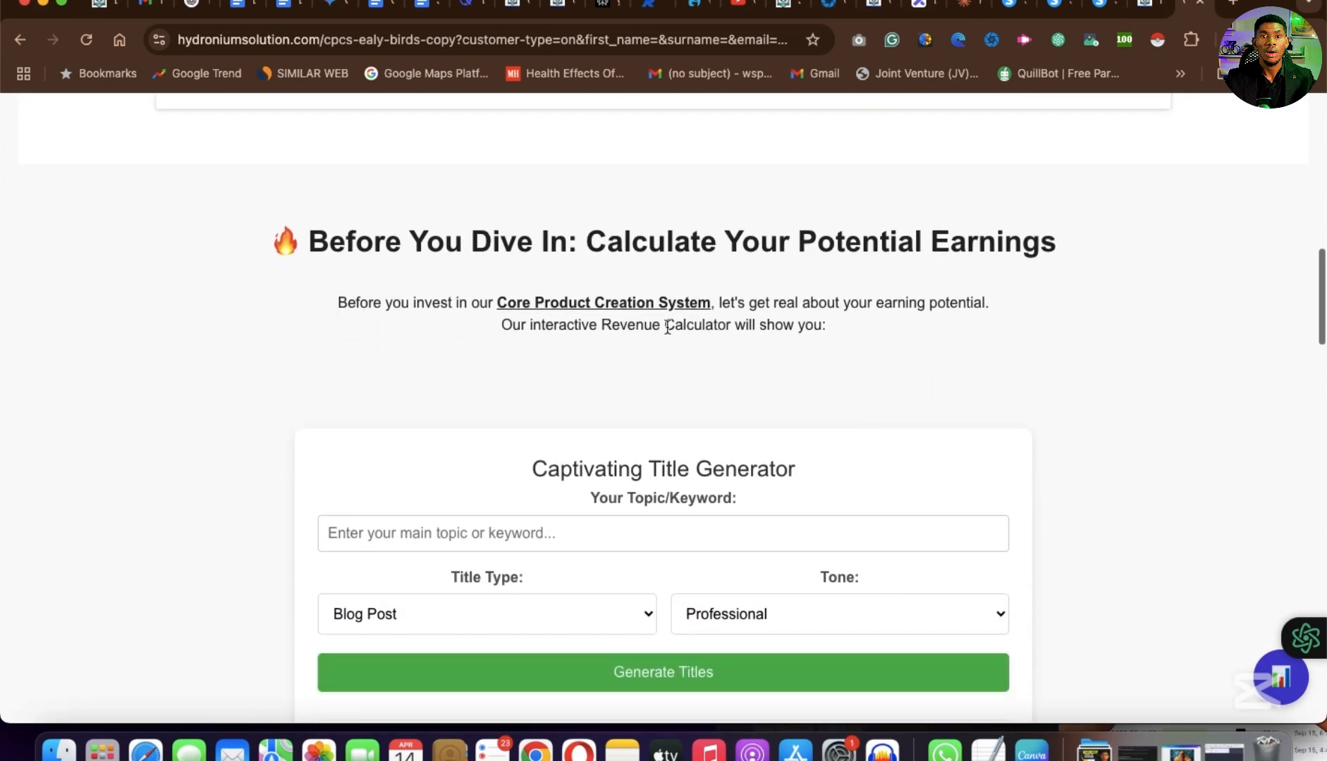
scroll(738, 452, down, 8)
scroll(545, 531, down, 2)
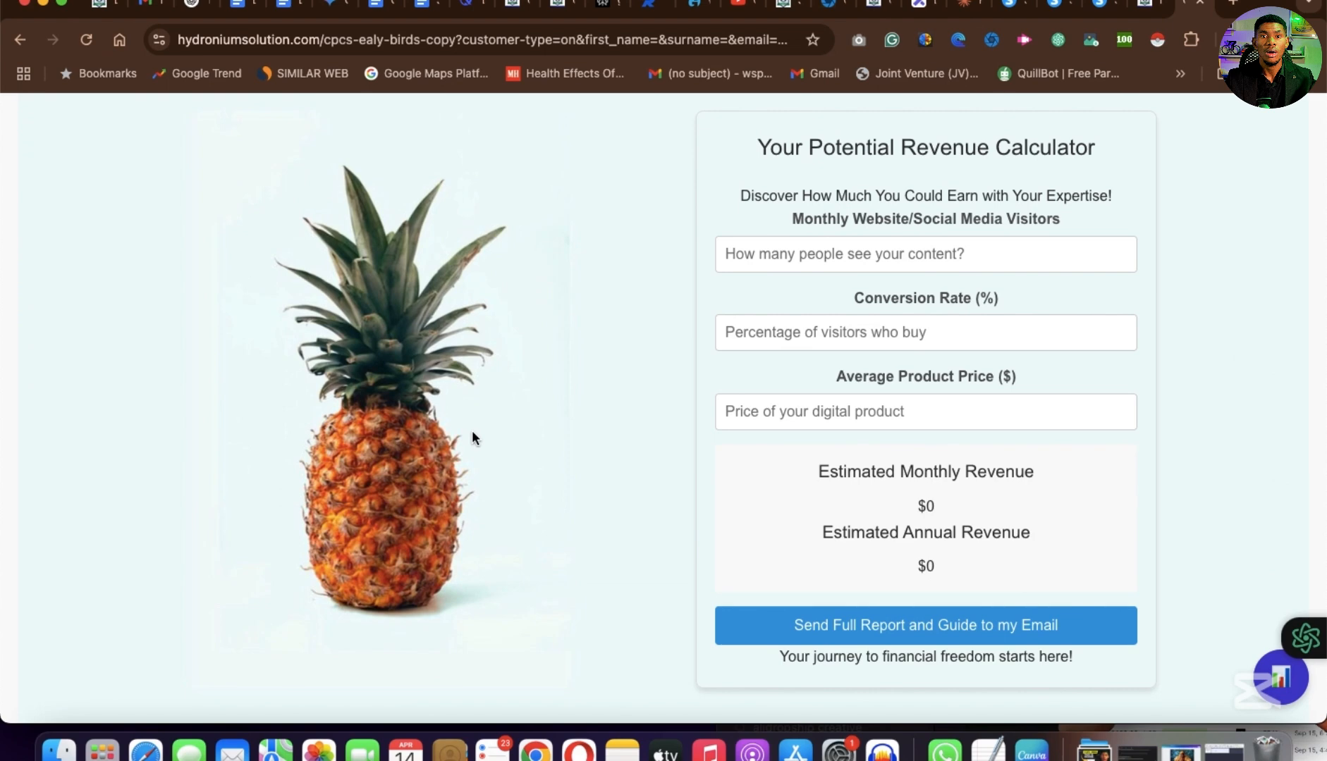
click(916, 254)
text(34555)
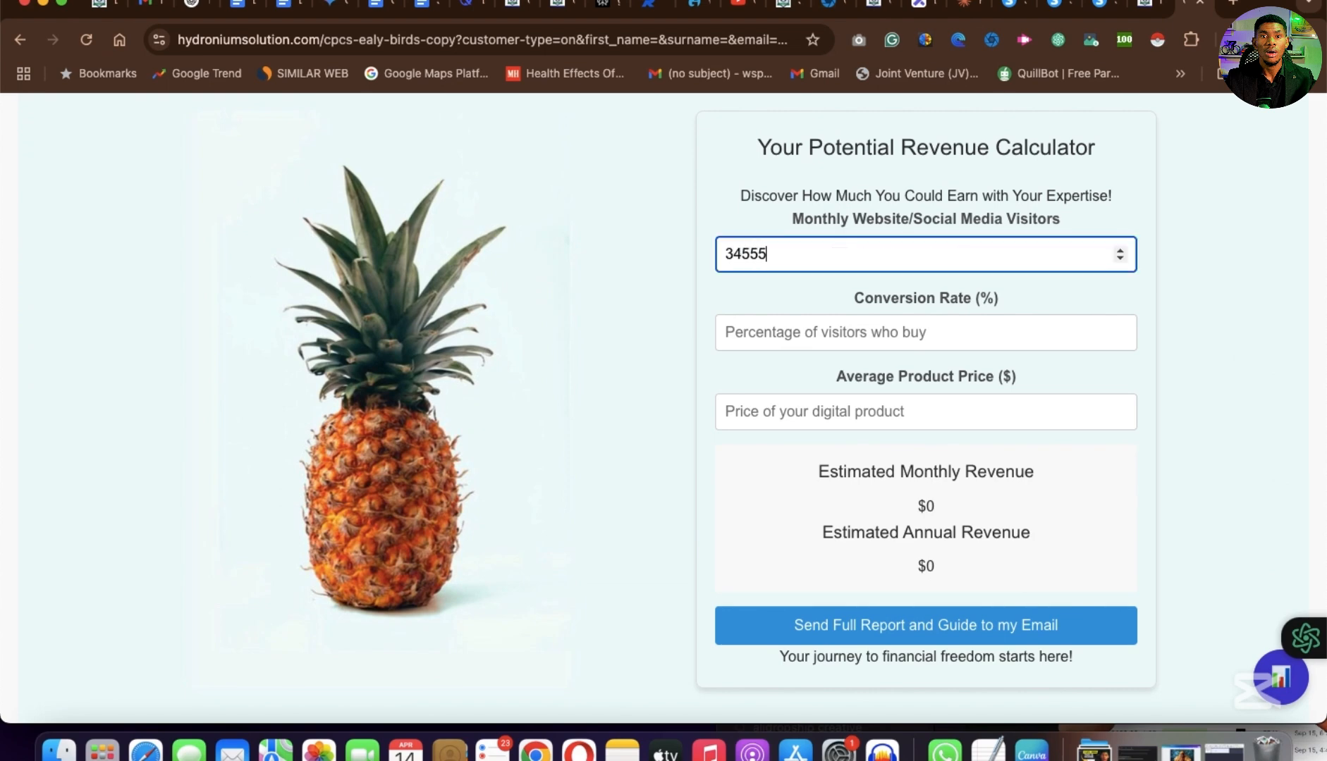
click(792, 335)
text(5)
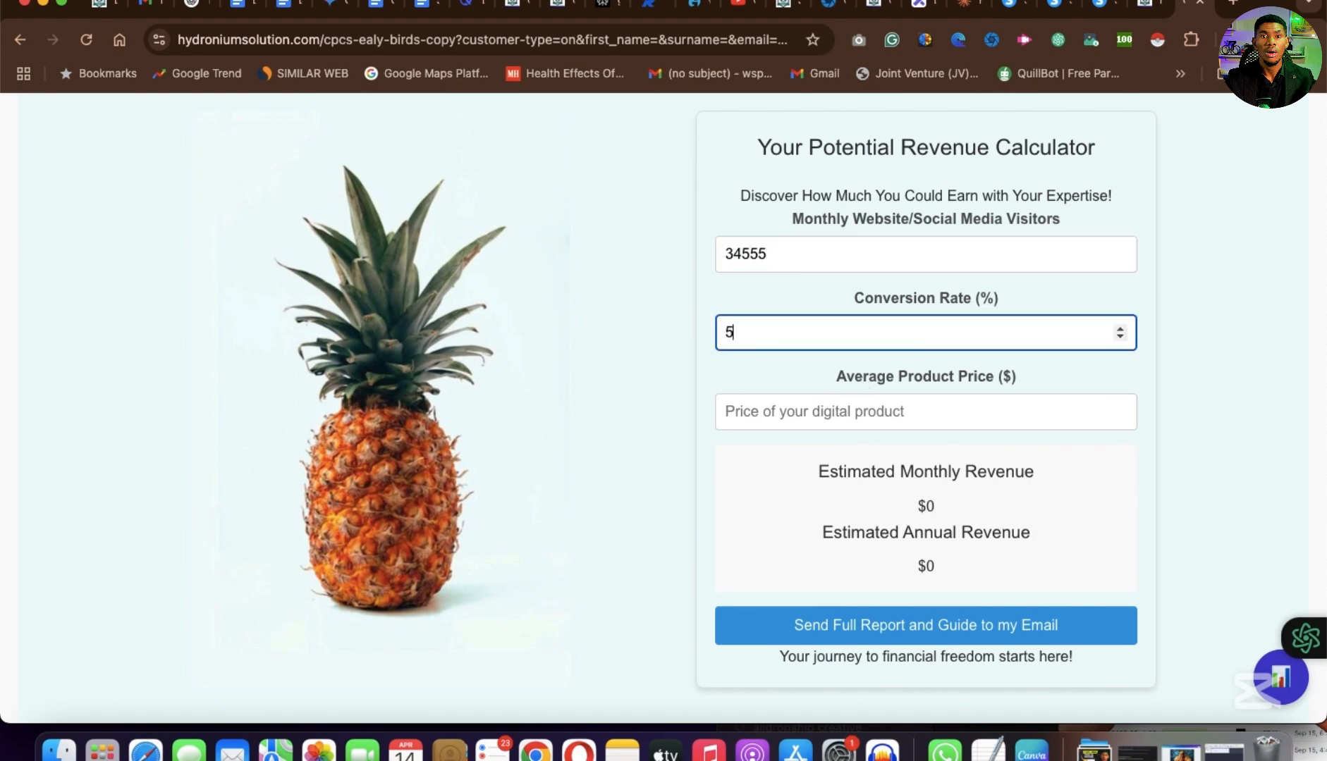
click(805, 425)
text(50)
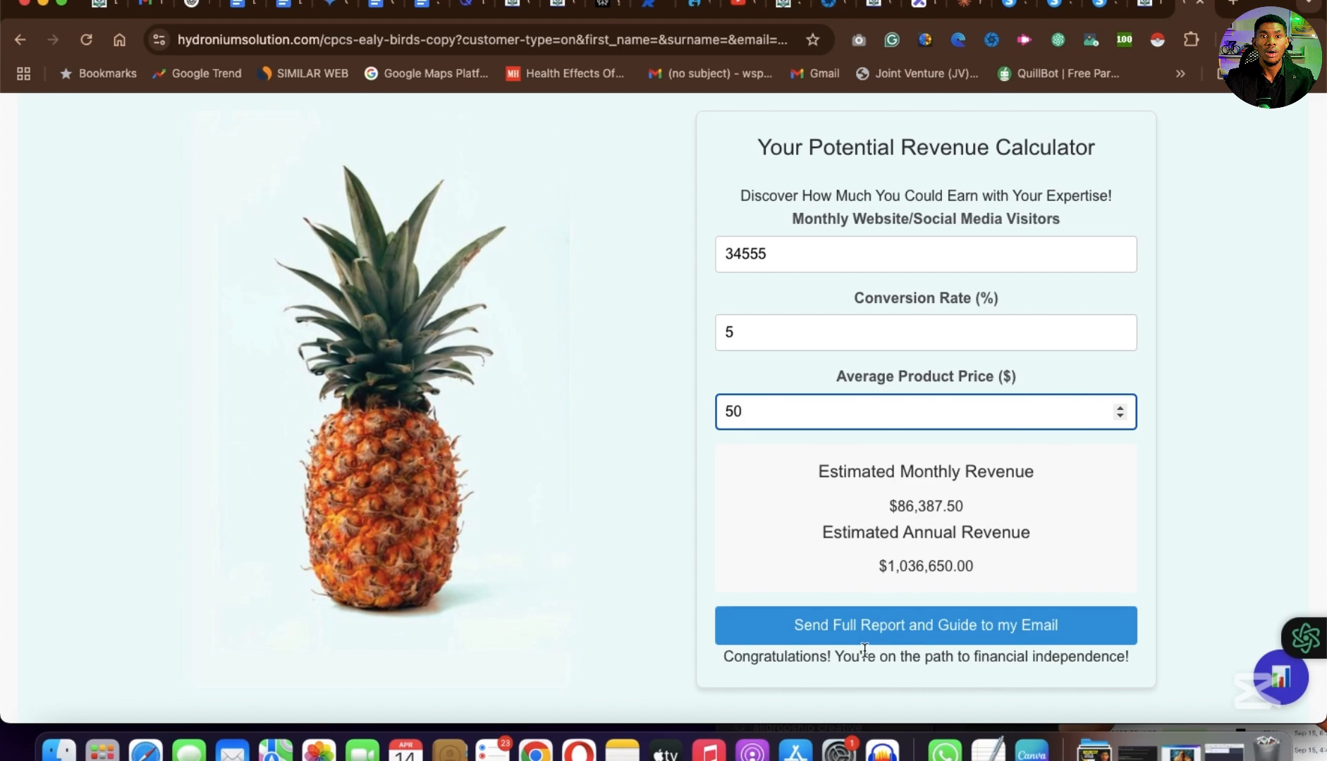
Examine the Core Product Creation Secrets offer below the calculator, including its payment details form and bonus worksheets
scroll(864, 650, down, 3)
scroll(864, 650, down, 3)
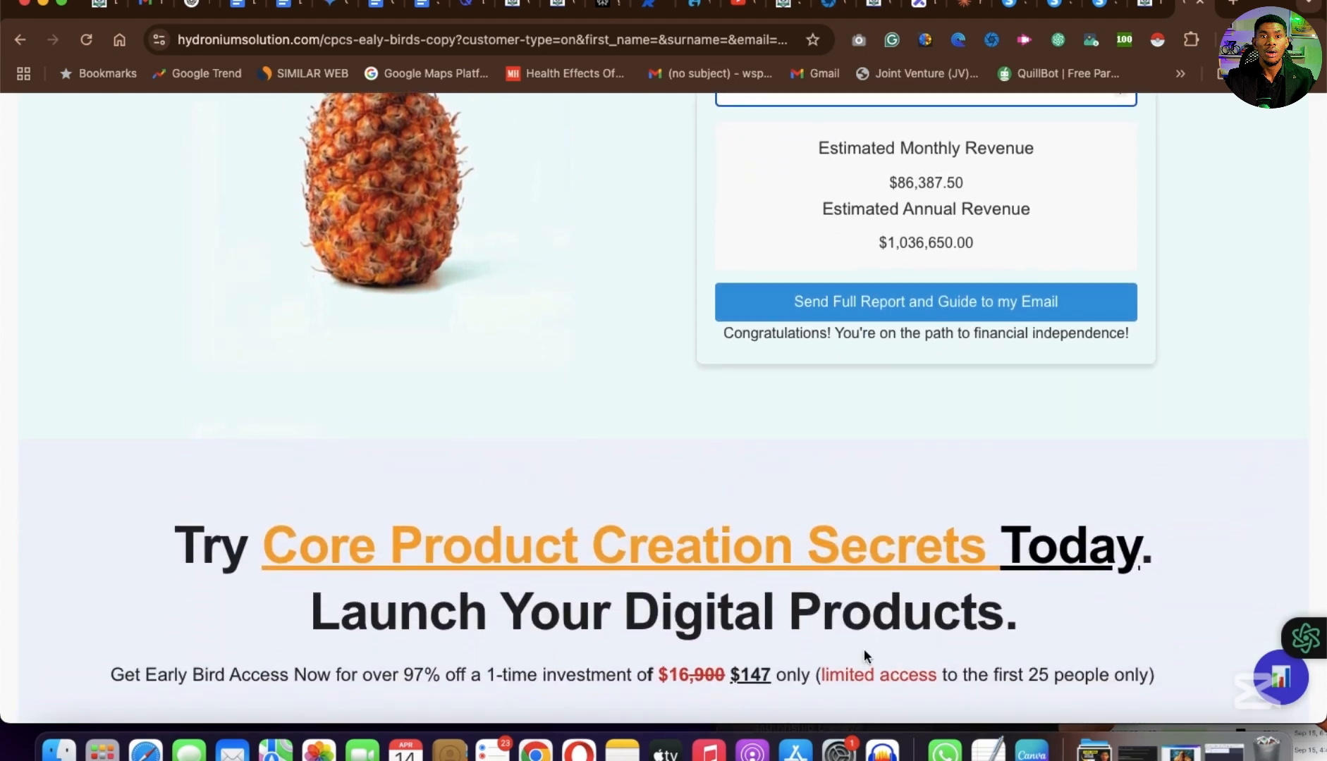
scroll(863, 649, down, 8)
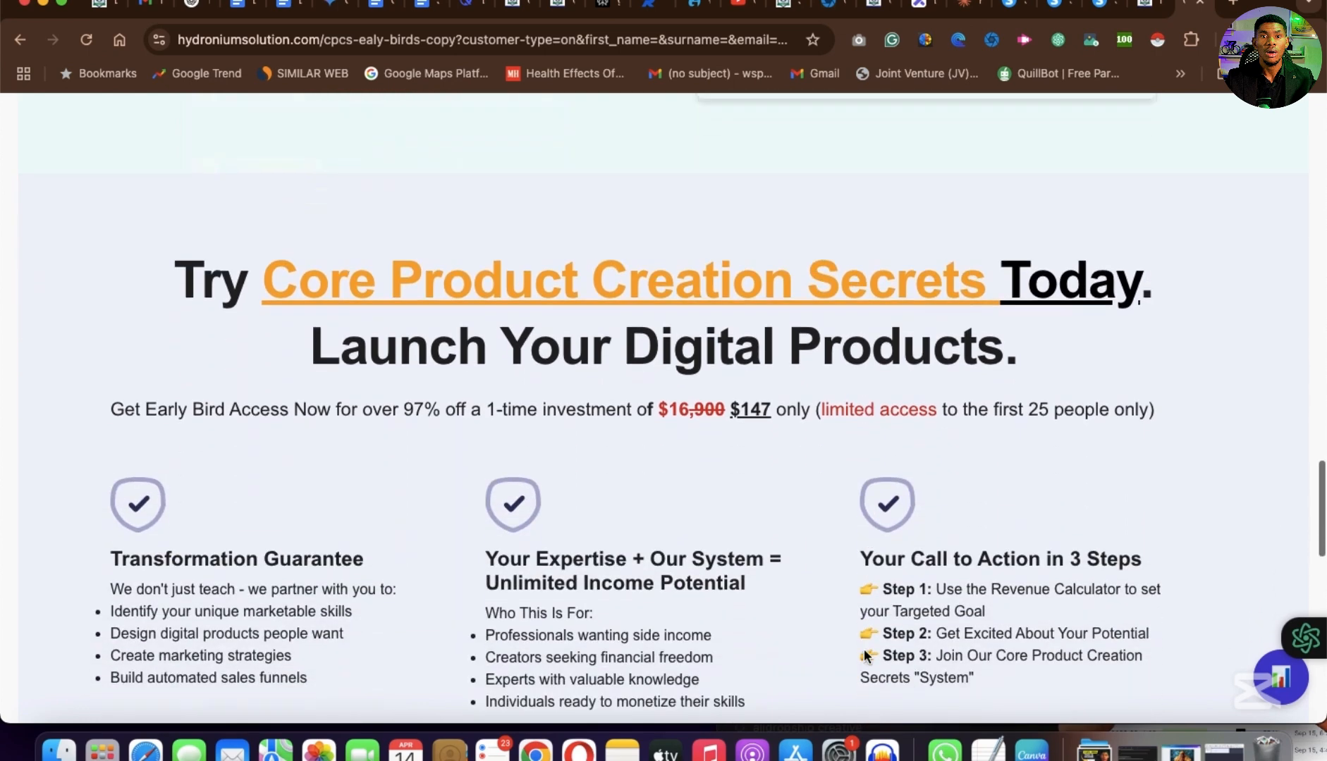
scroll(864, 650, up, 3)
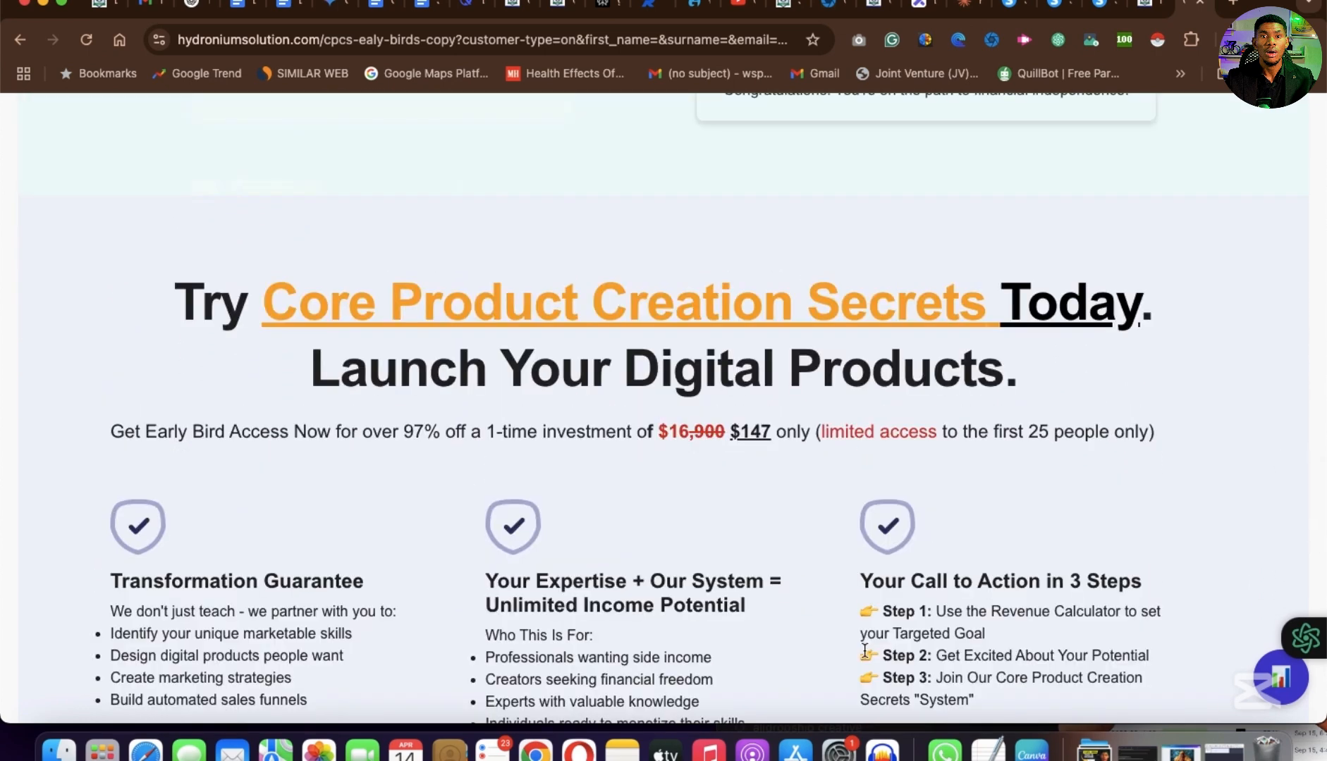
scroll(864, 650, up, 2)
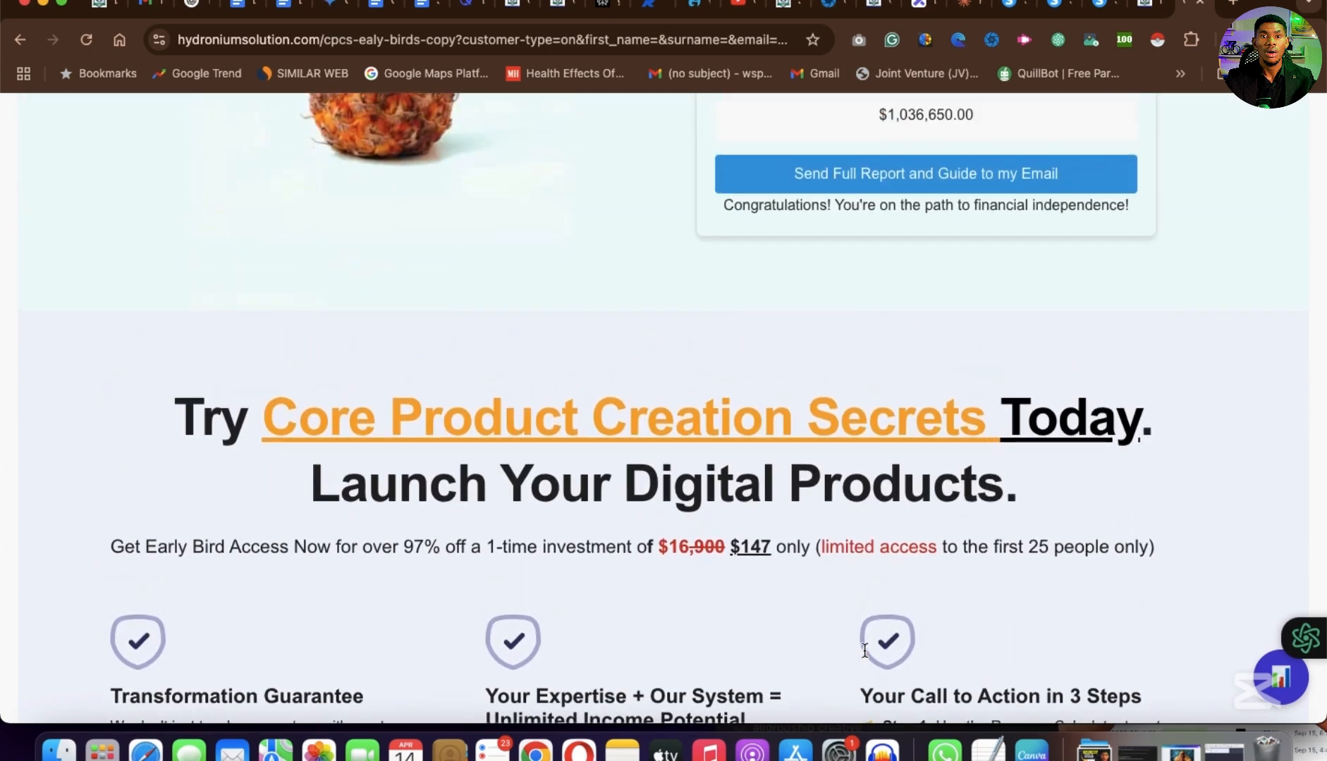
scroll(863, 649, down, 10)
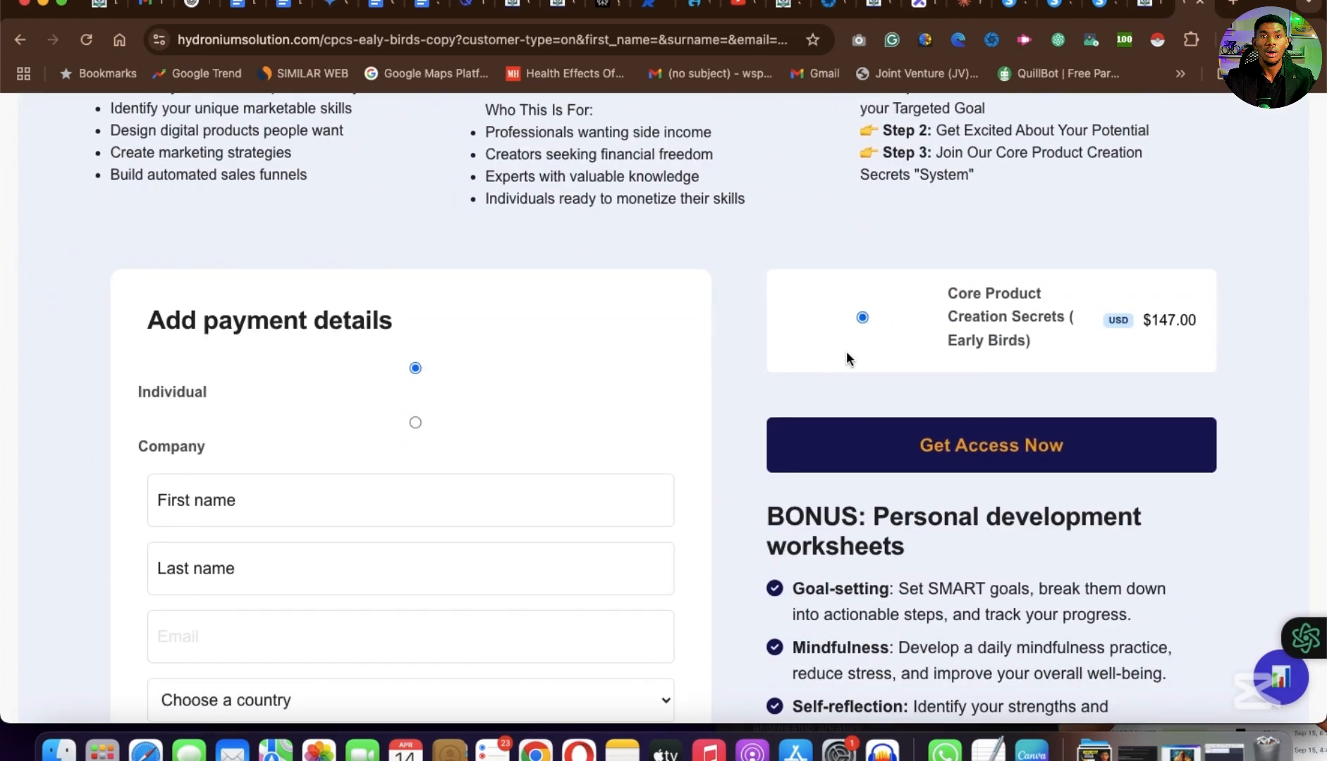
scroll(972, 478, down, 3)
scroll(971, 478, up, 1)
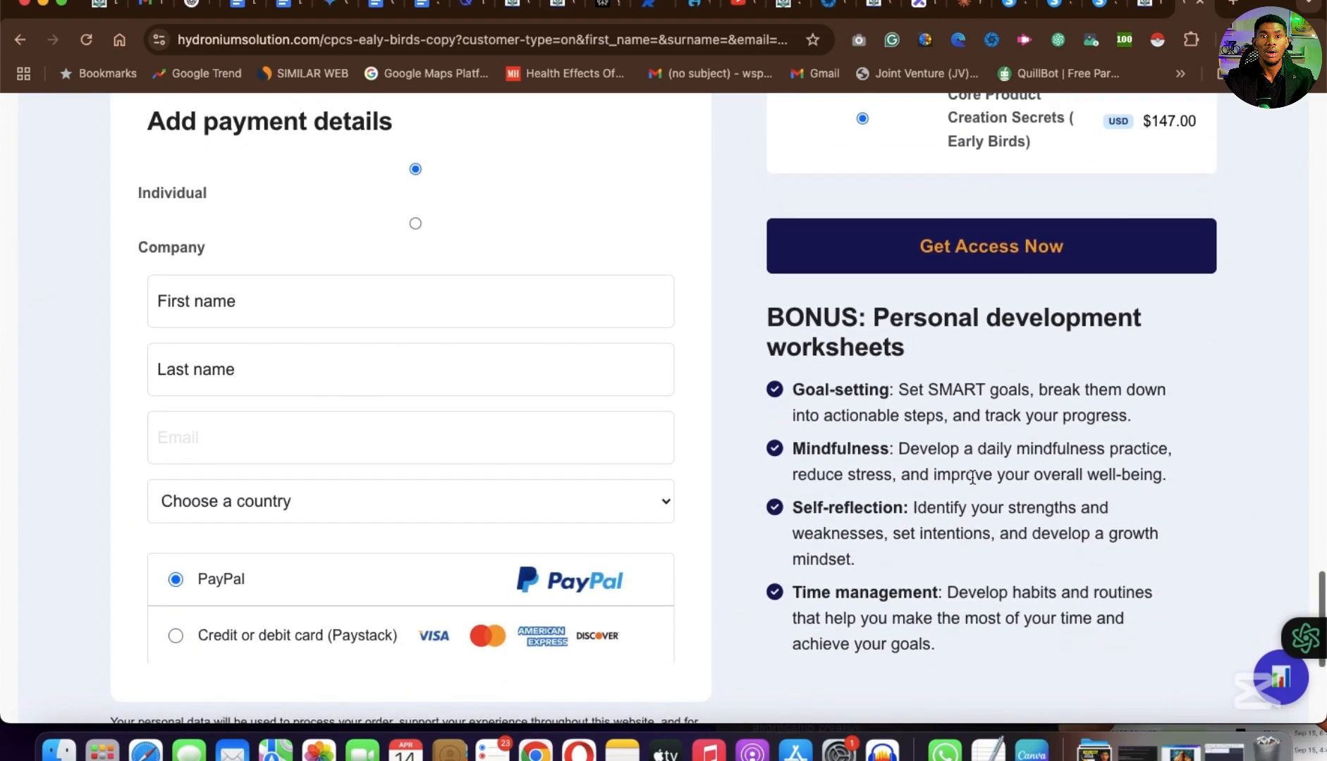
Revisit the Potential Revenue Calculator and review its entries and revenue estimates
scroll(971, 478, up, 18)
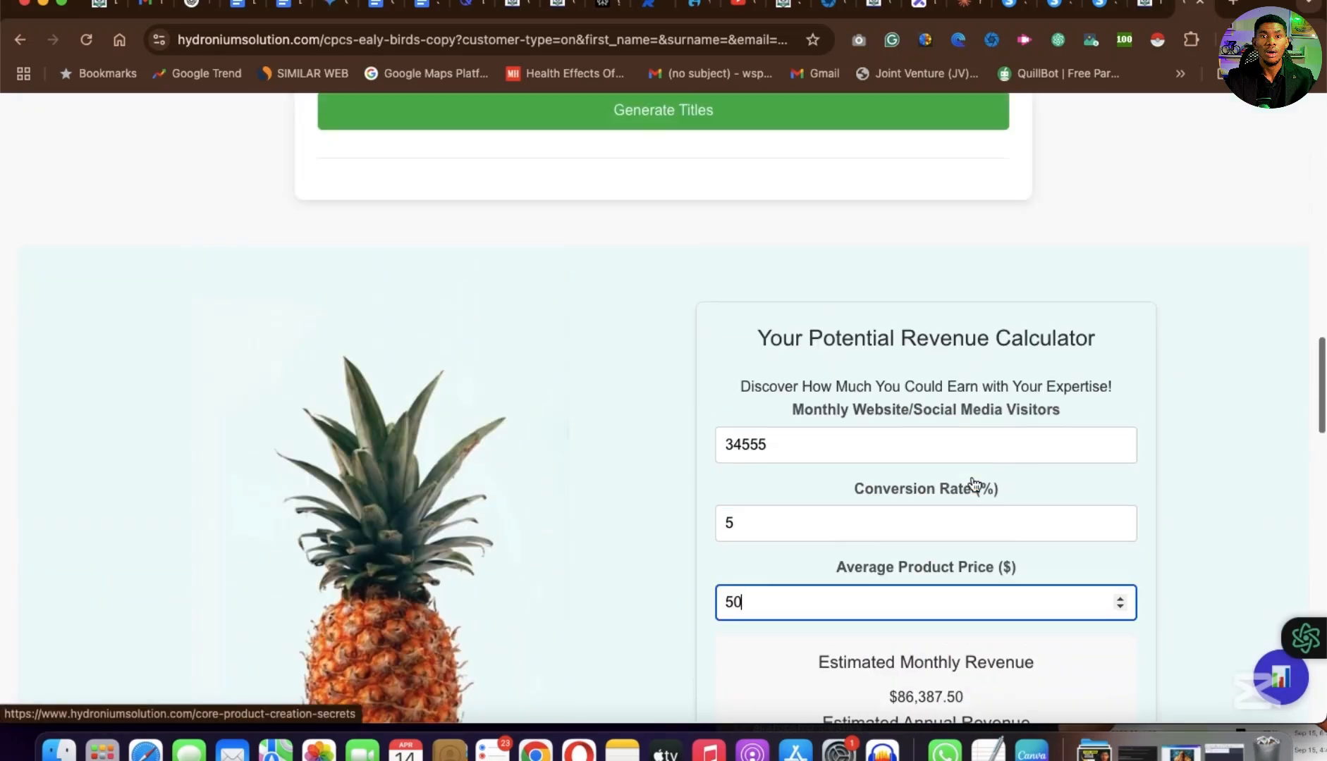
scroll(972, 474, down, 5)
scroll(974, 484, up, 2)
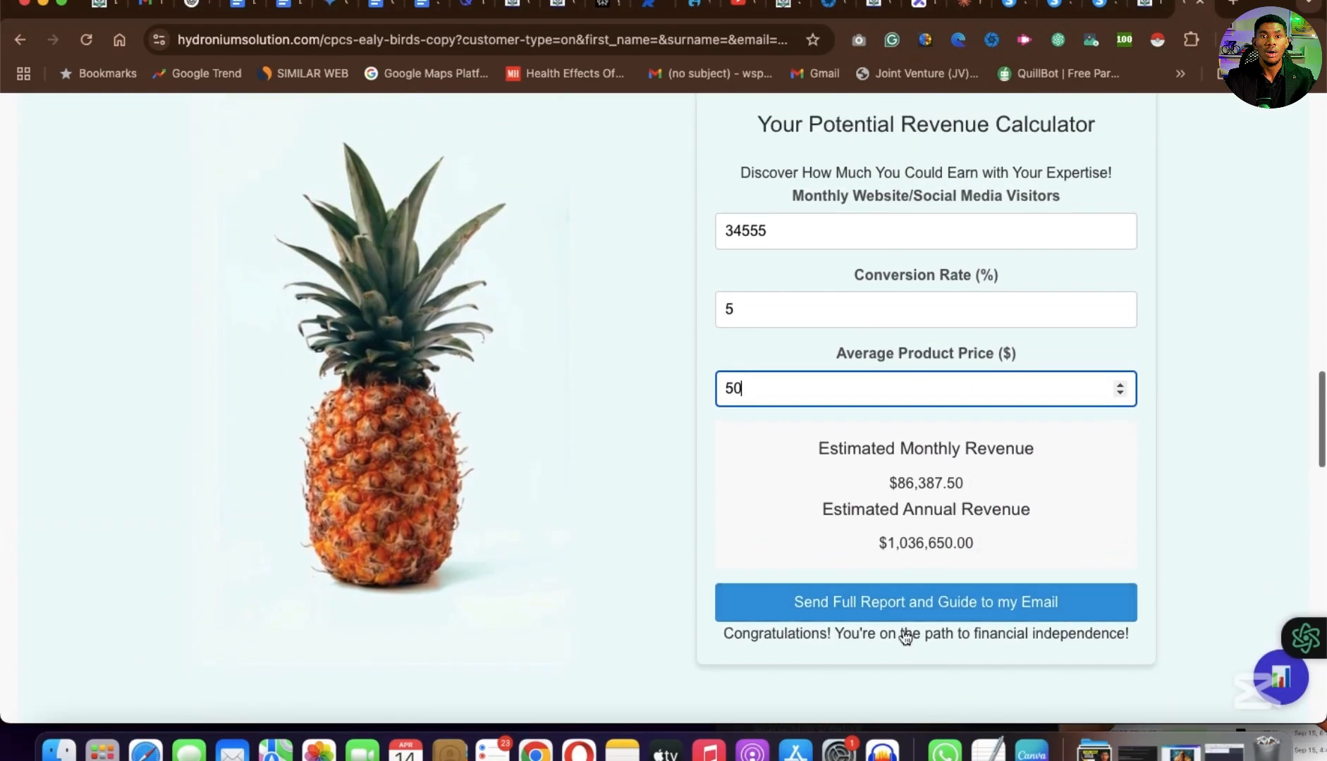
scroll(916, 614, up, 4)
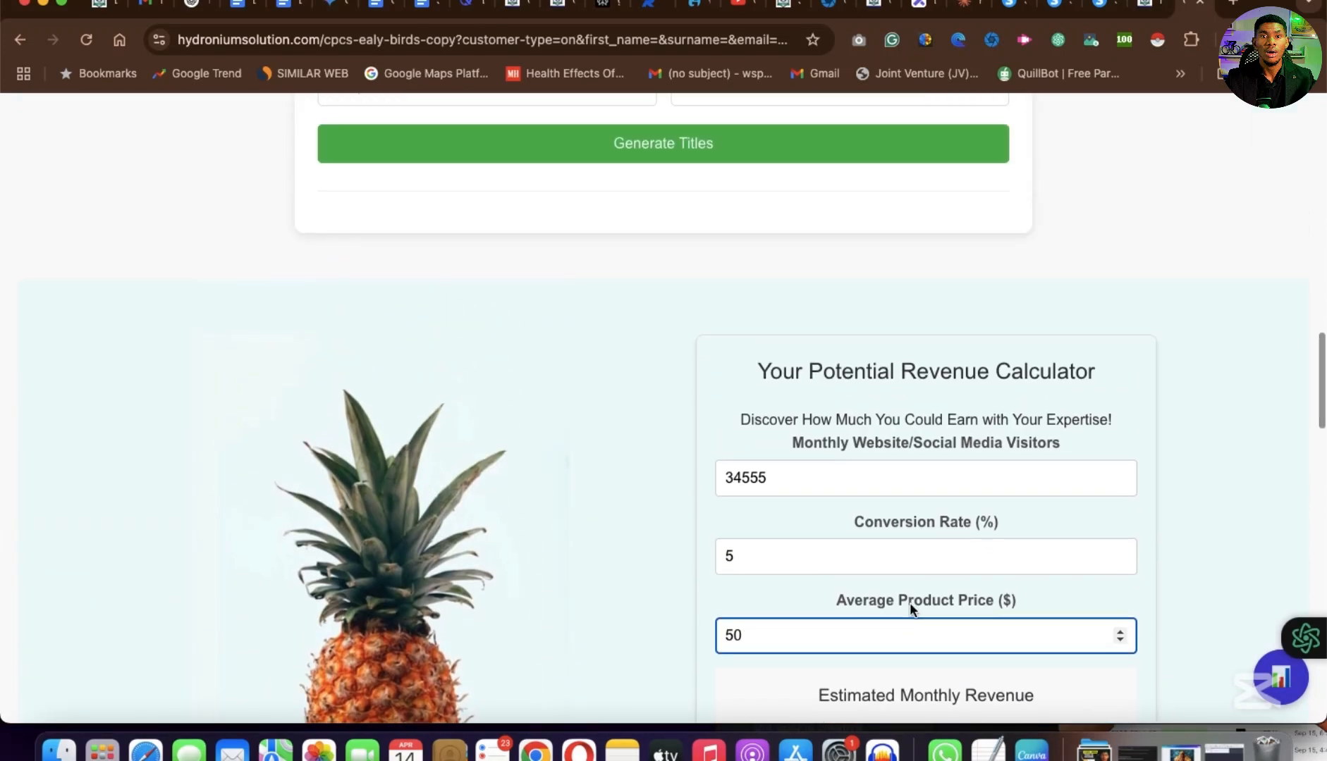
scroll(910, 604, down, 2)
Review the Hydronium Solutions page from its headline and three expertise columns to the footer, and look over the Captivating Title Generator
scroll(909, 604, up, 20)
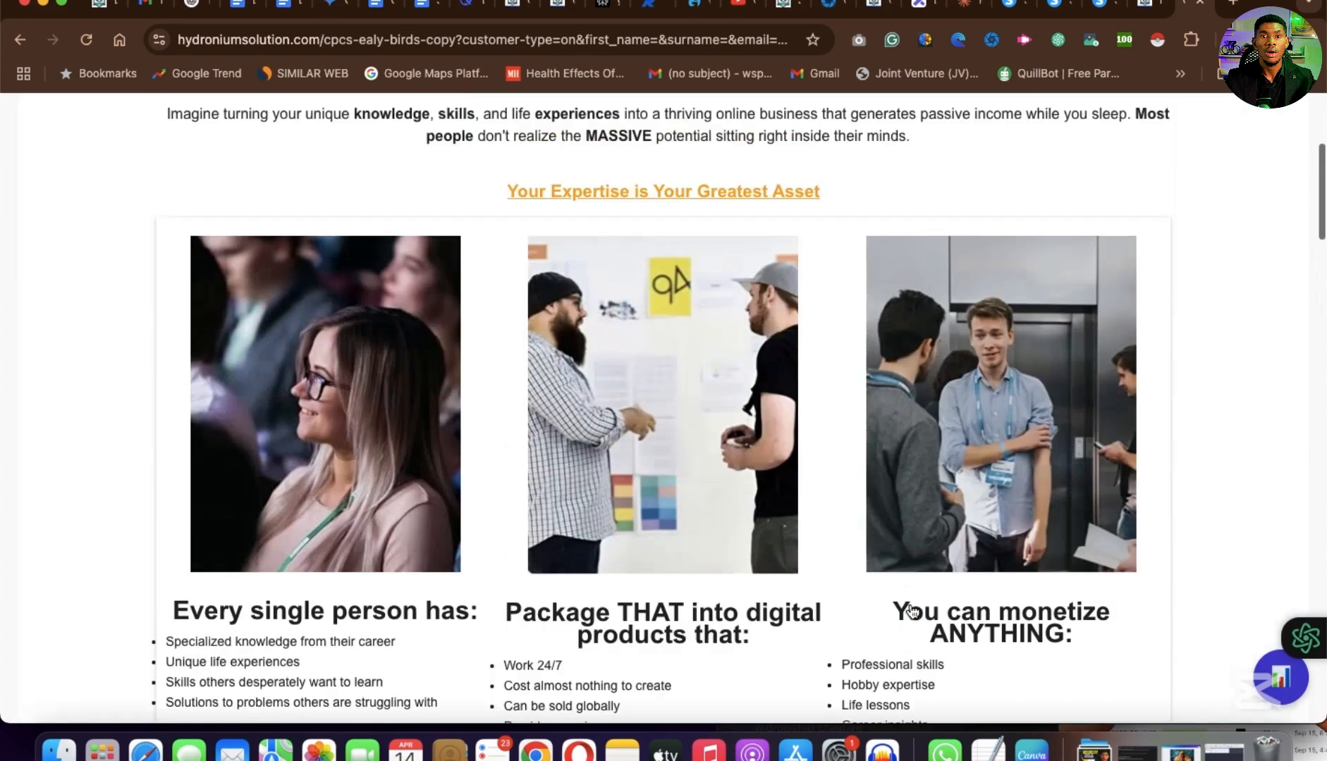
scroll(912, 611, down, 6)
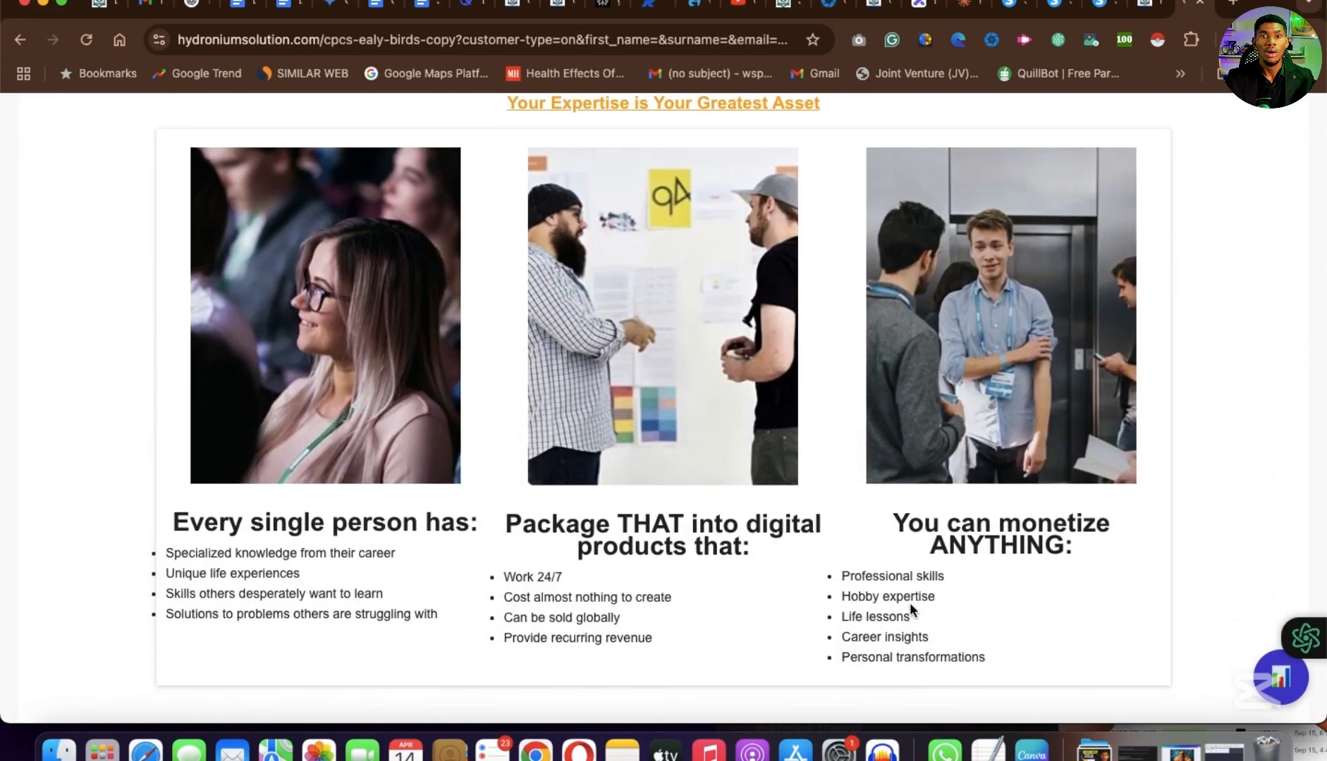
scroll(910, 605, down, 2)
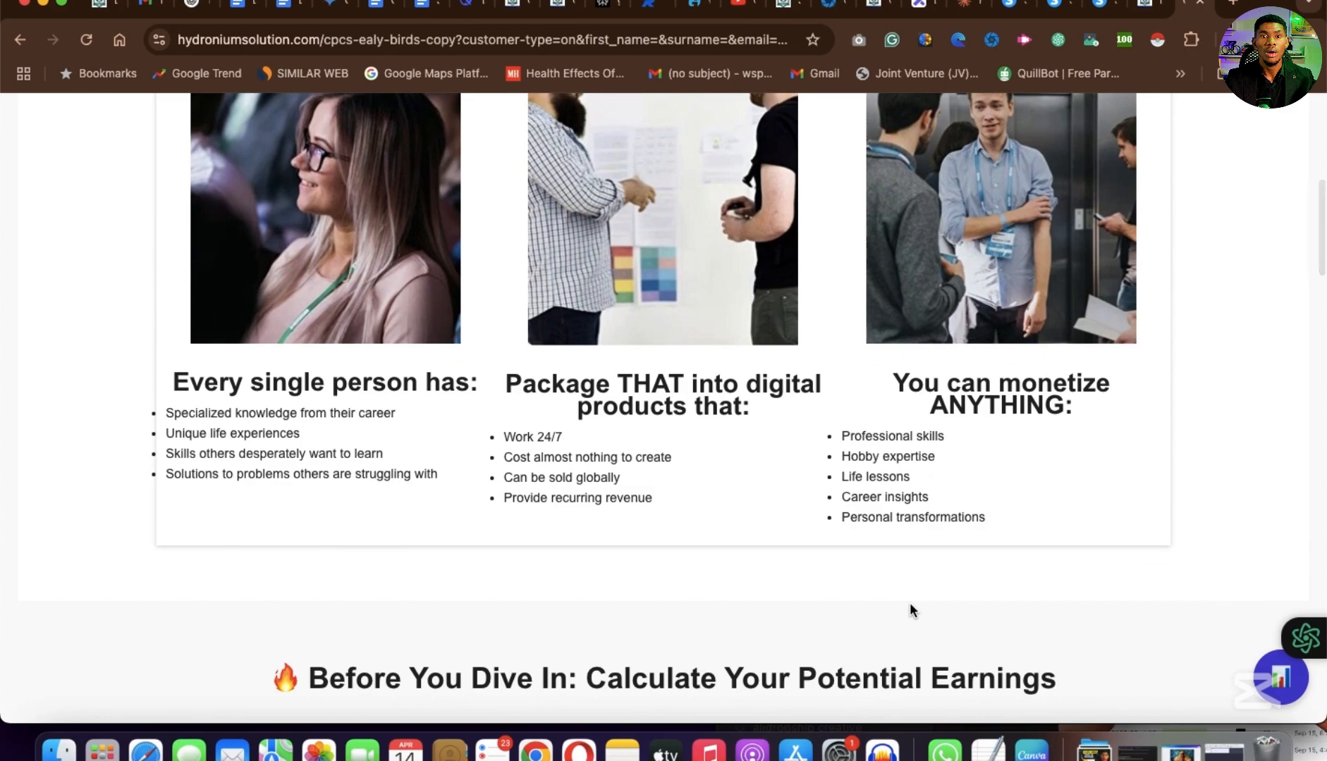
scroll(909, 610, up, 8)
scroll(909, 610, down, 20)
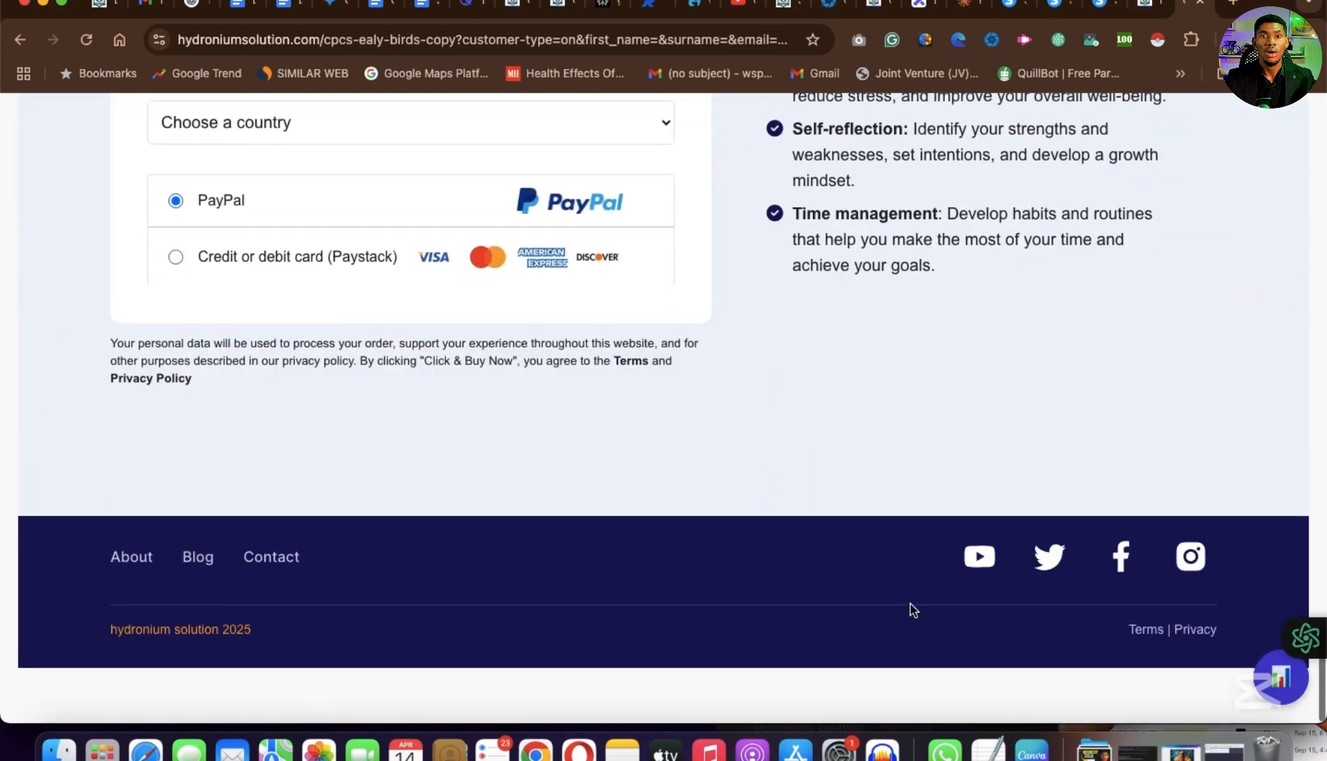
scroll(913, 611, up, 20)
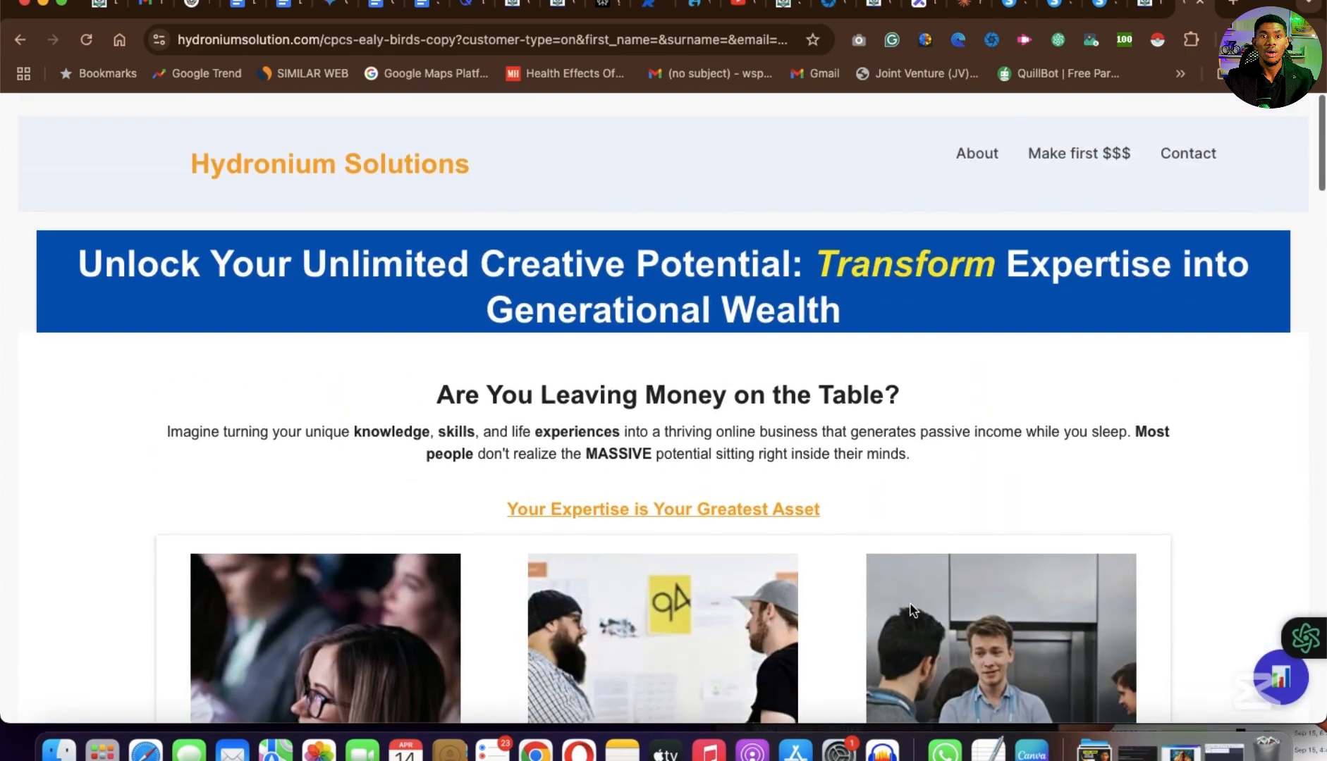
scroll(913, 610, down, 3)
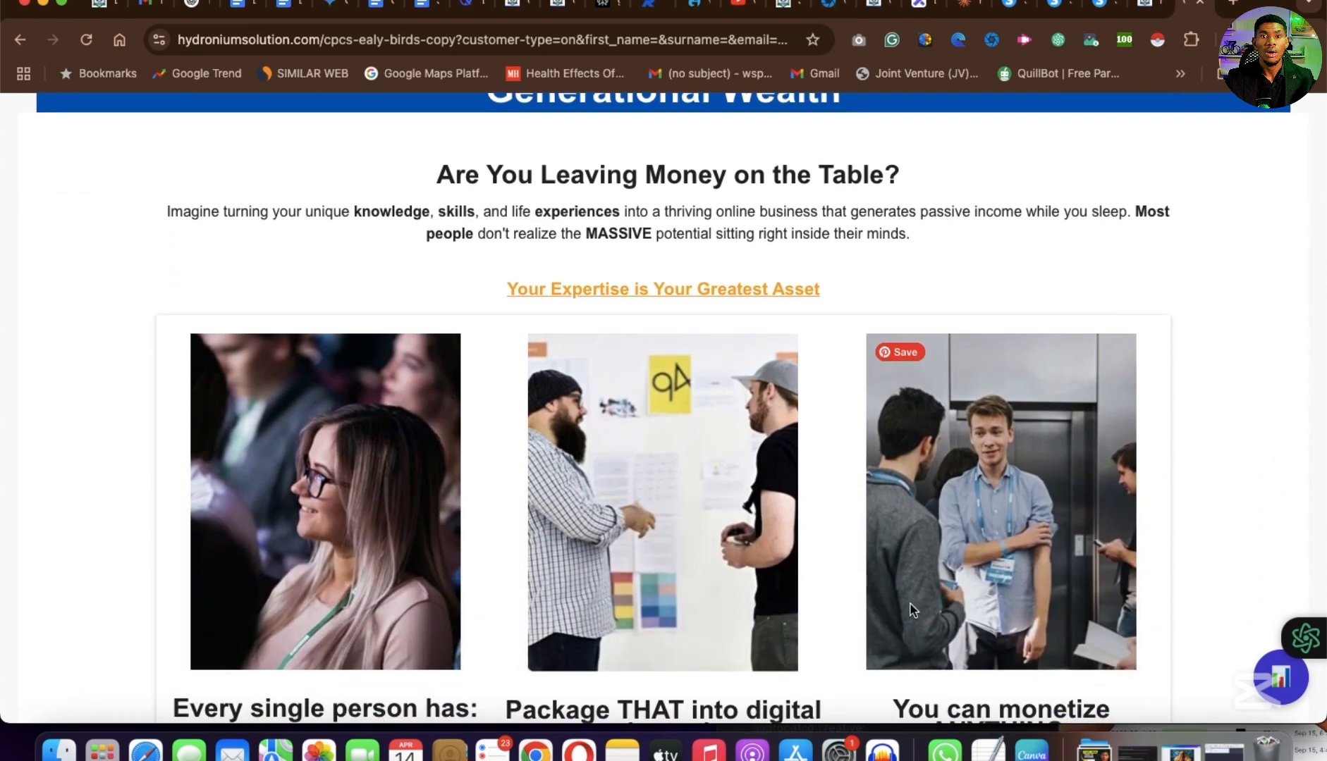
scroll(912, 610, up, 3)
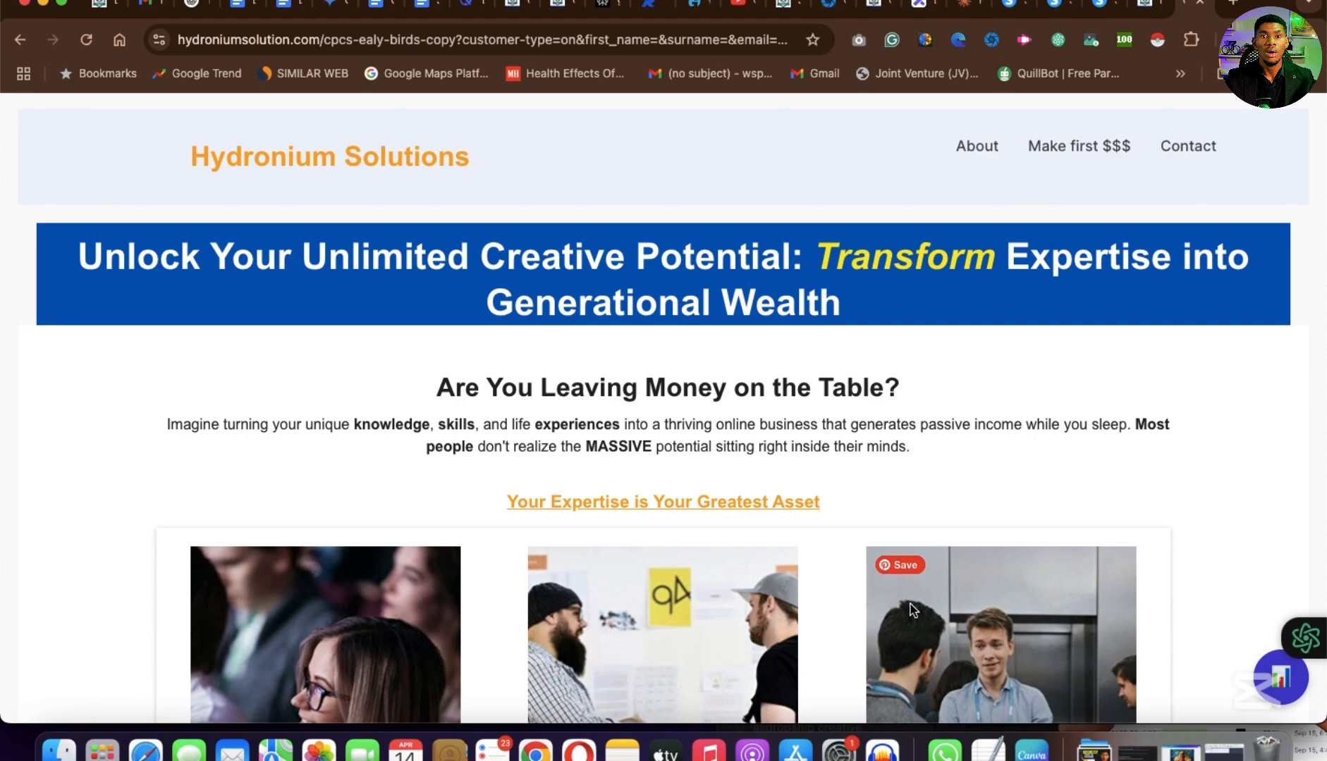
scroll(910, 605, down, 1)
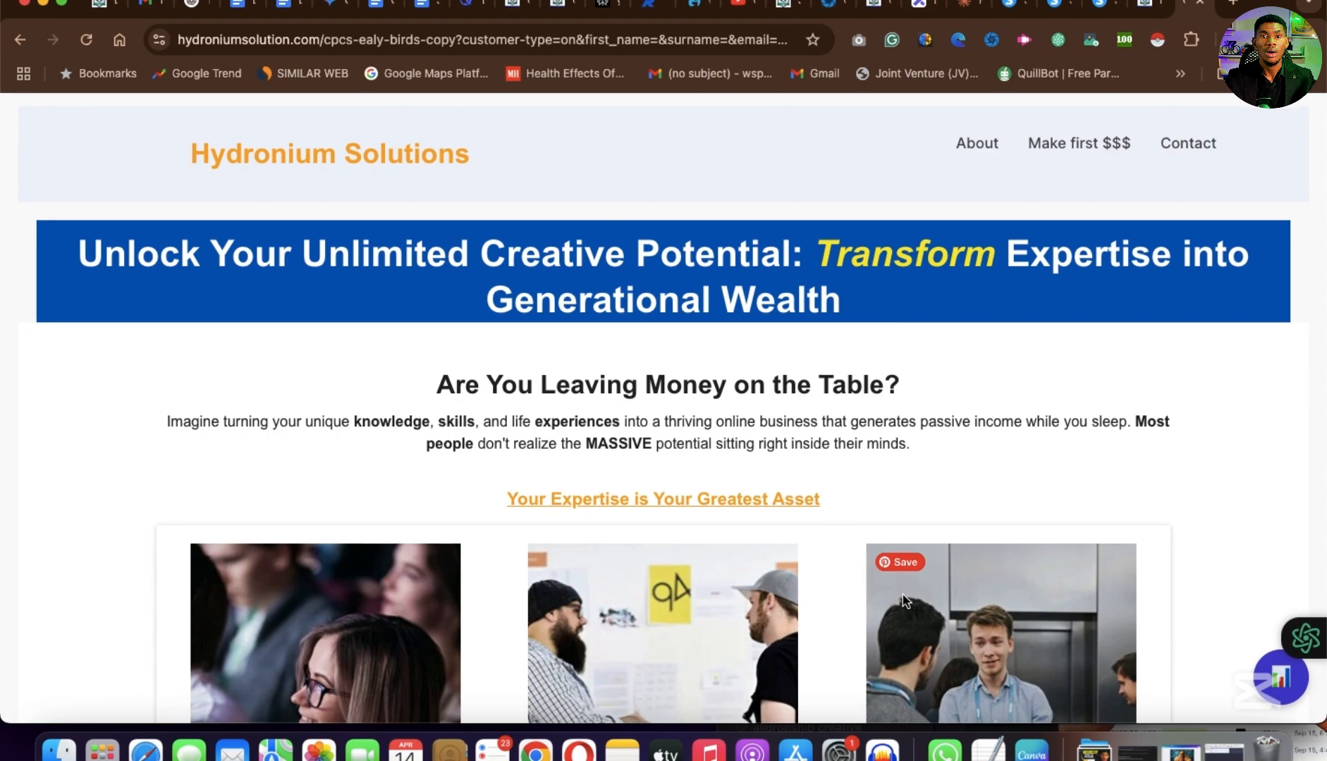
scroll(904, 599, down, 15)
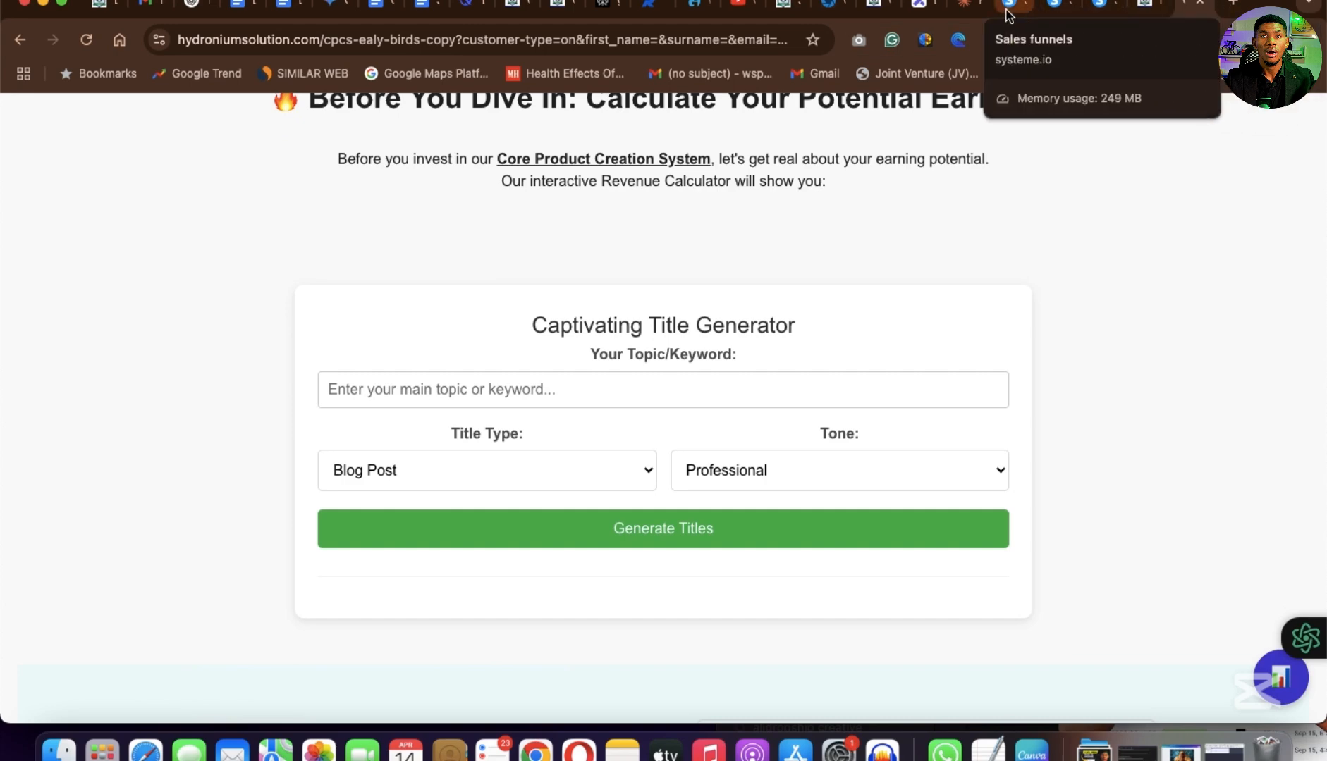
Bring up the free account sign-up form on the Systeme.io homepage, and return to the "digital product for moms" funnel
click(1098, 8)
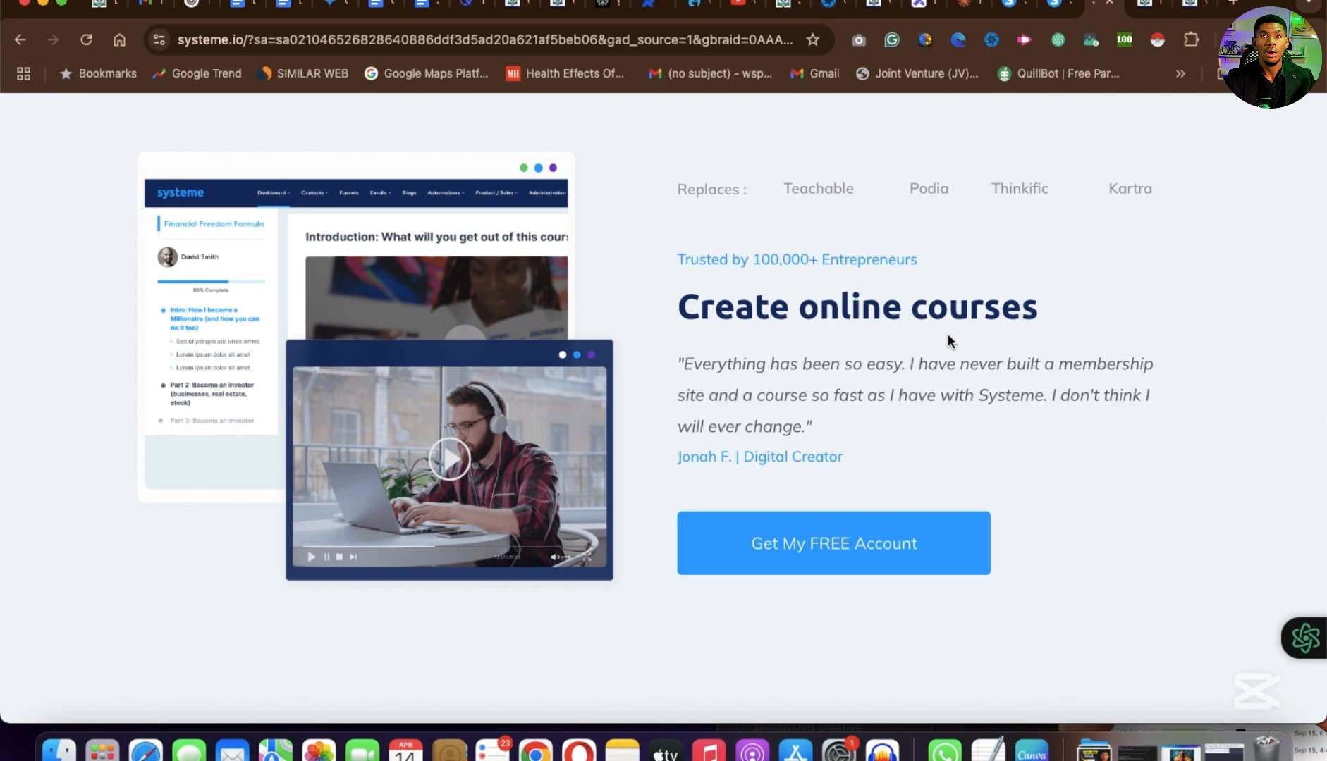
scroll(948, 336, up, 15)
scroll(681, 599, down, 3)
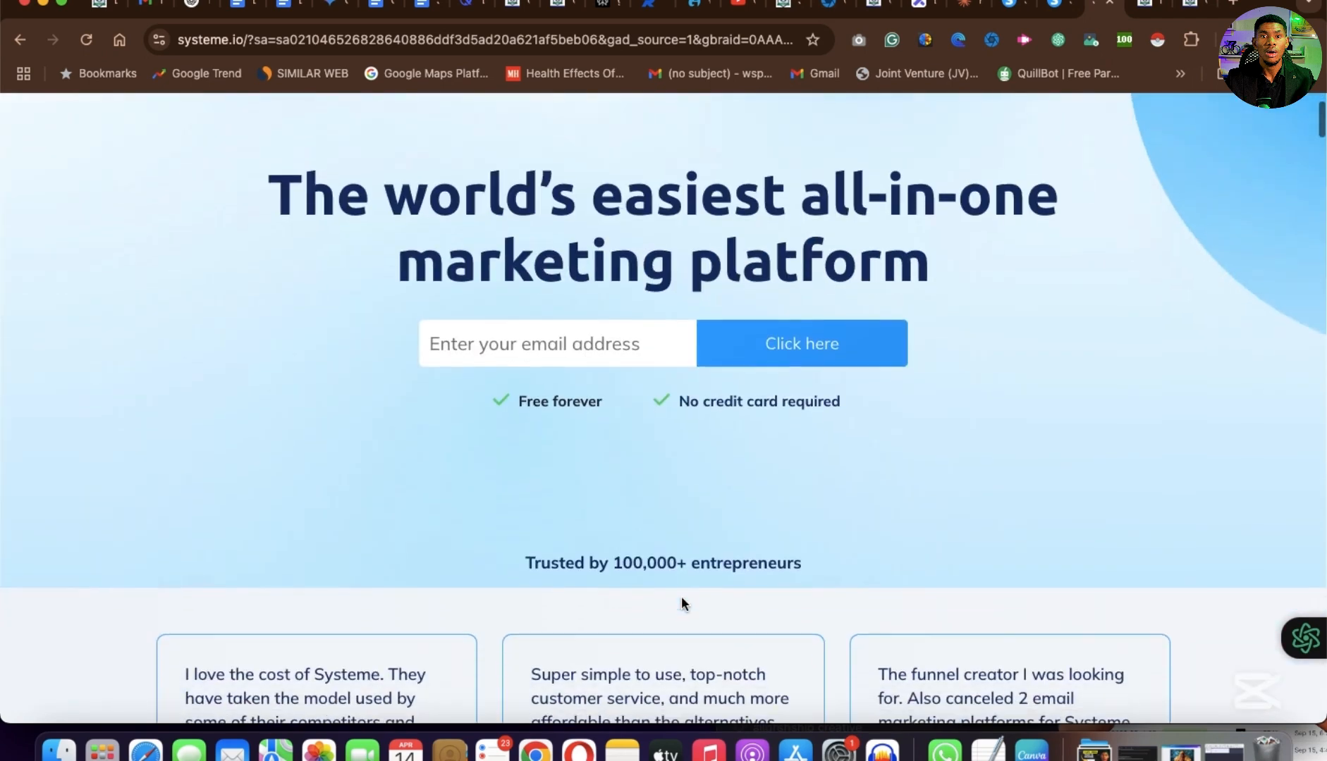
scroll(681, 595, up, 3)
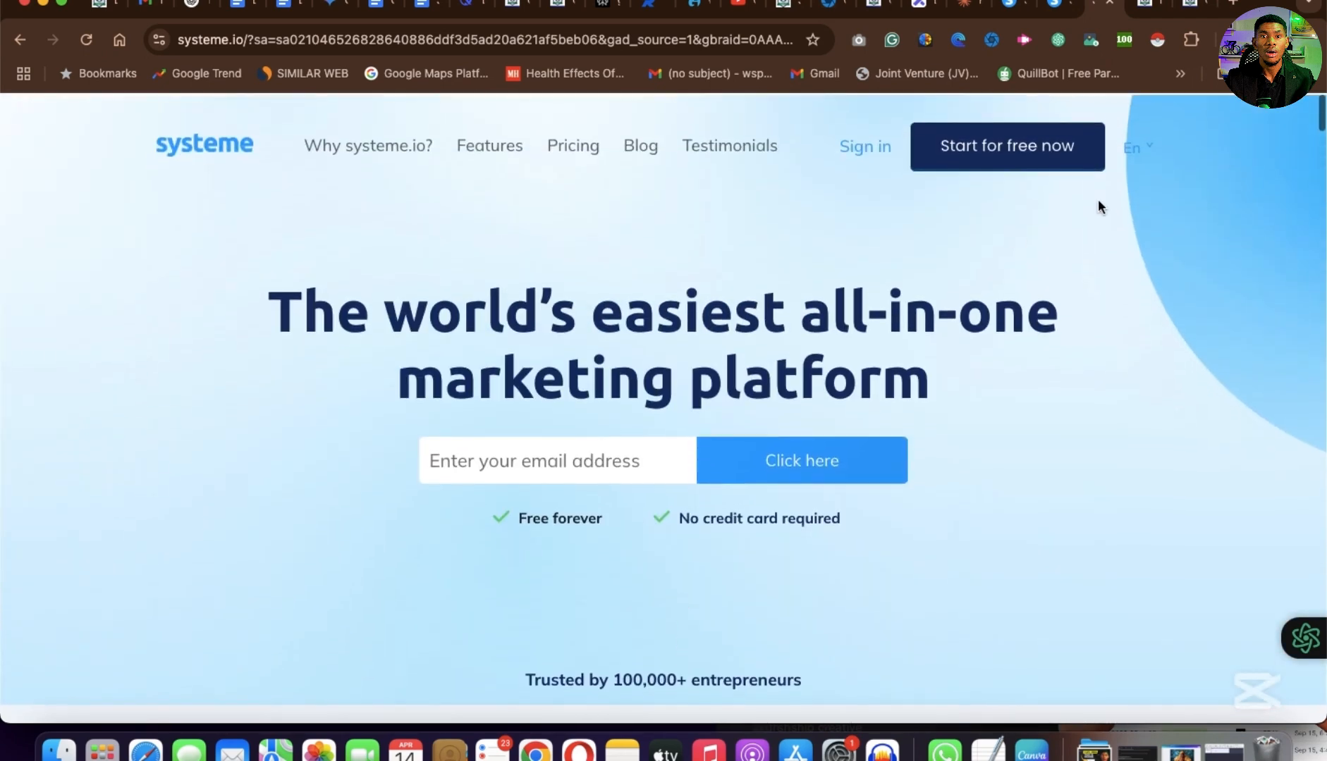
click(1019, 157)
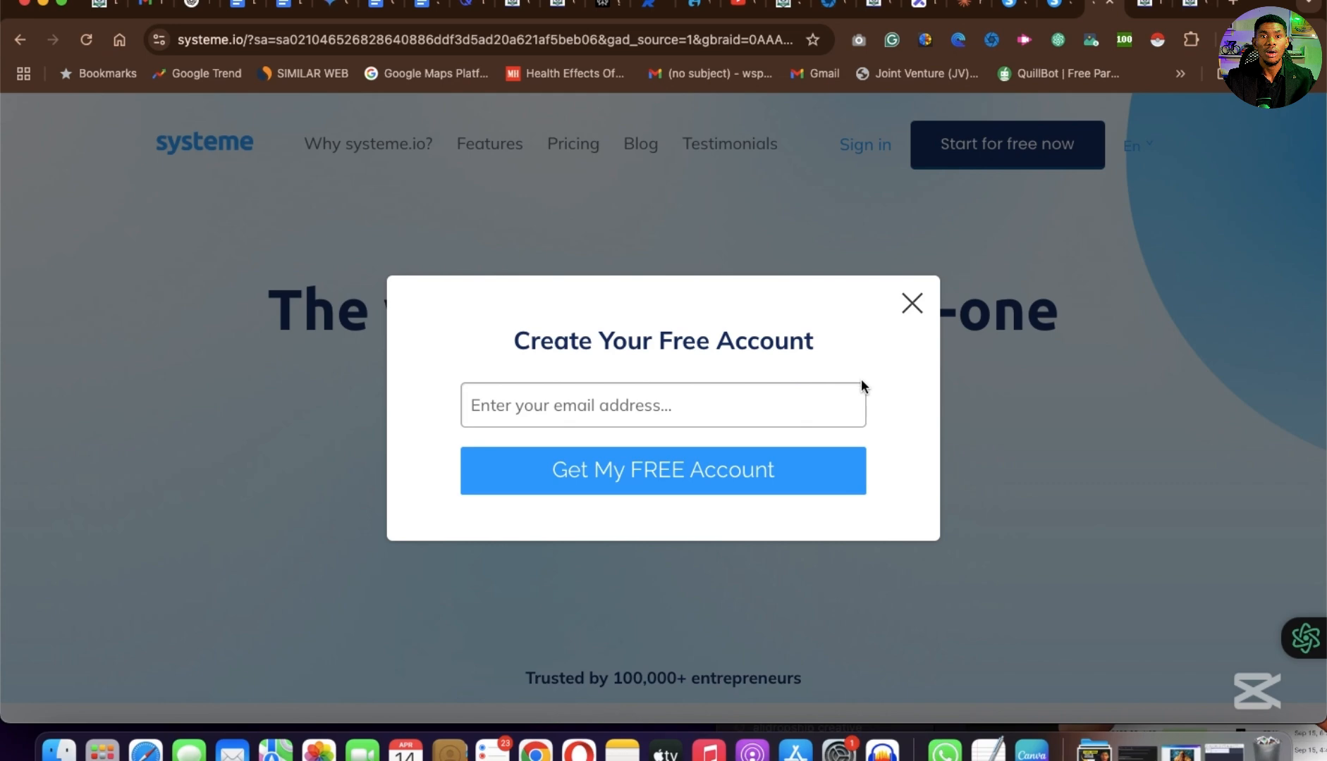
scroll(939, 287, down, 5)
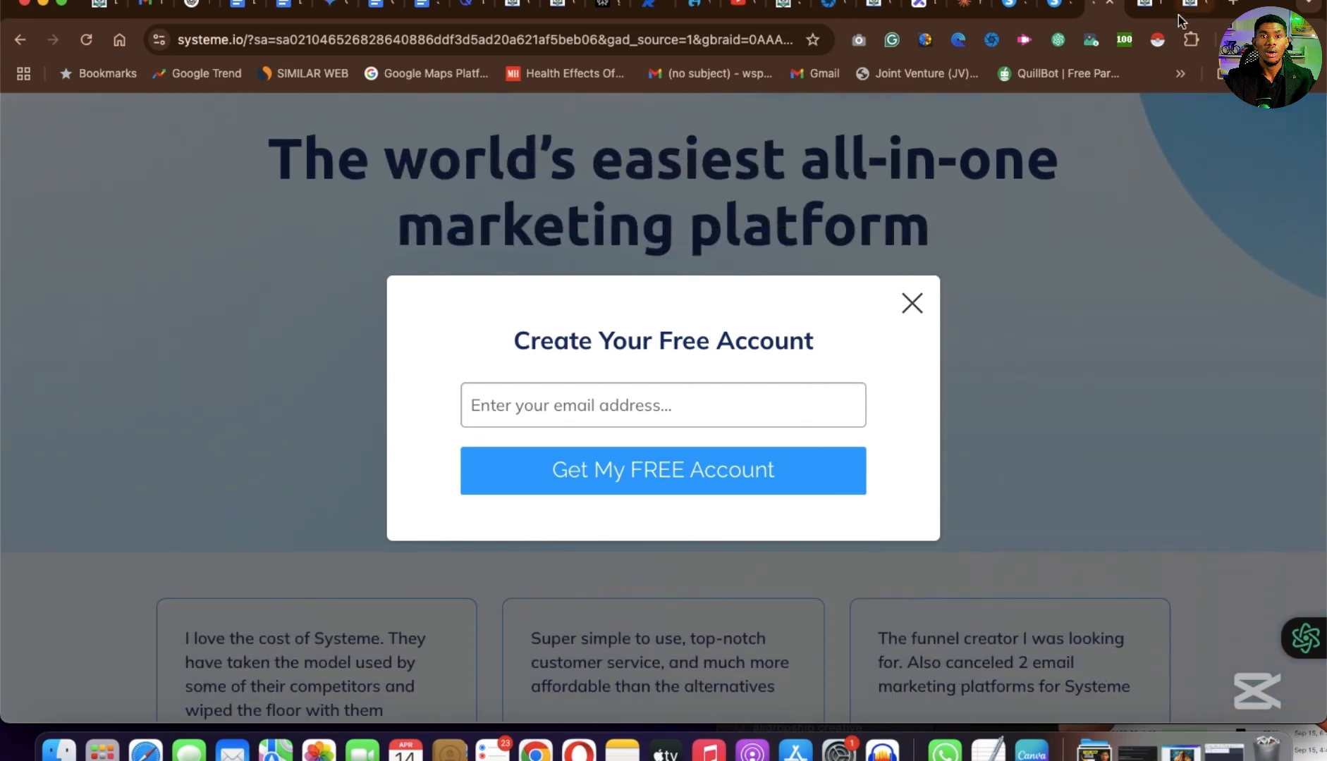
click(1009, 8)
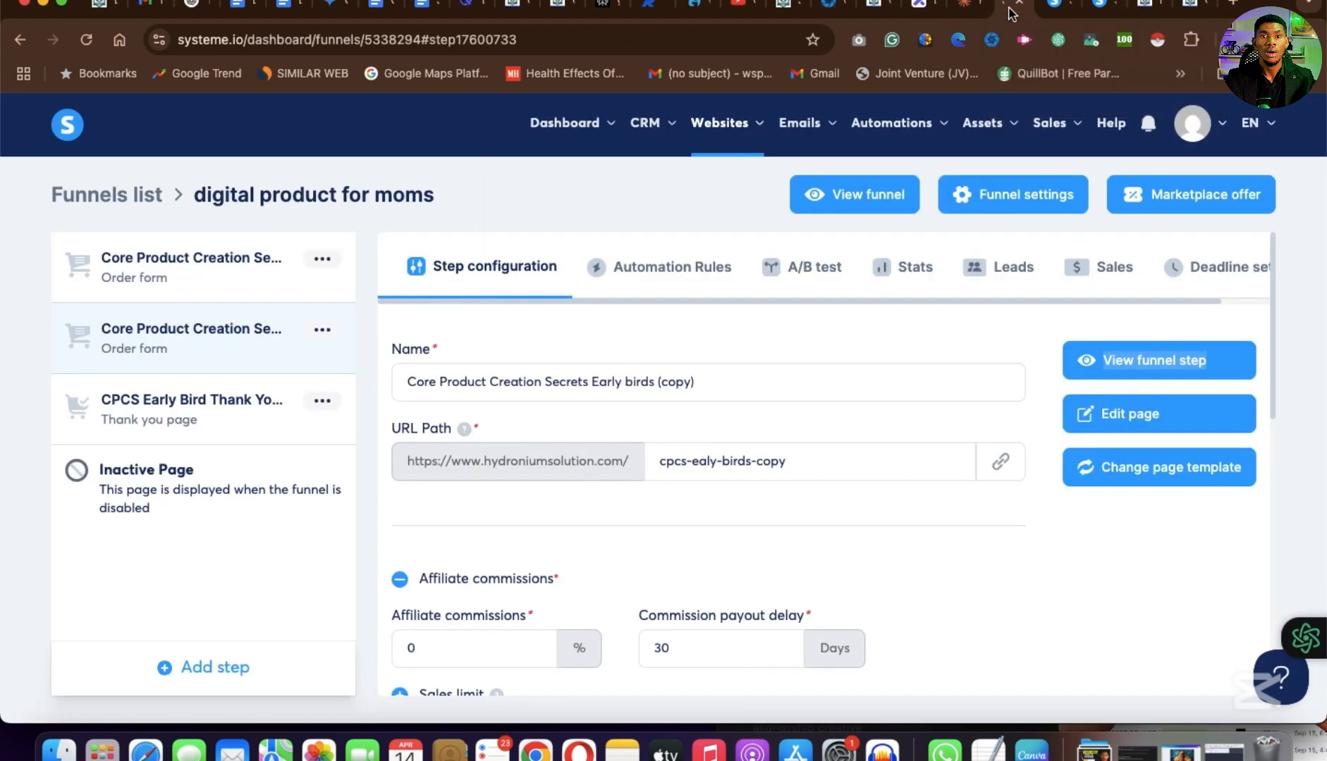
Go to the main dashboard, dismiss the floating text assistant, and bring up the list of sales funnels
mouse_move(561, 131)
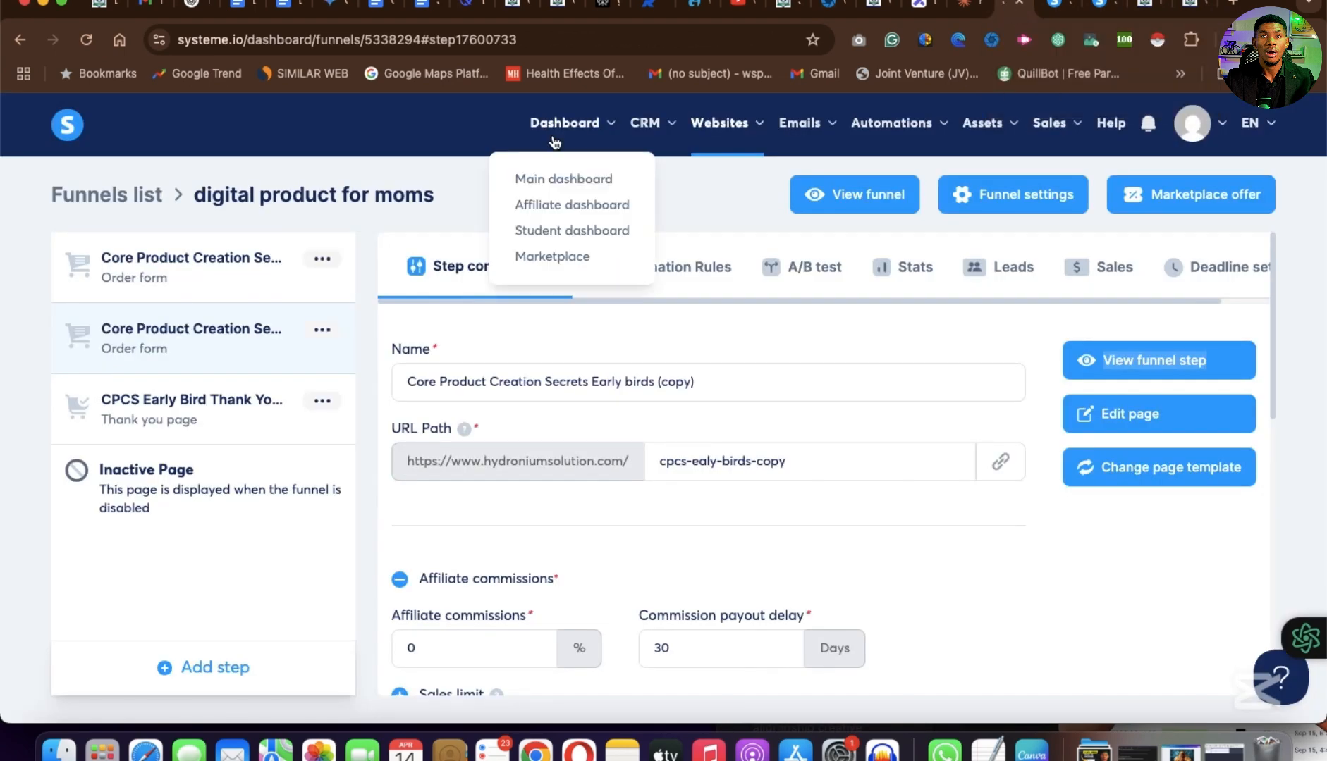
click(566, 180)
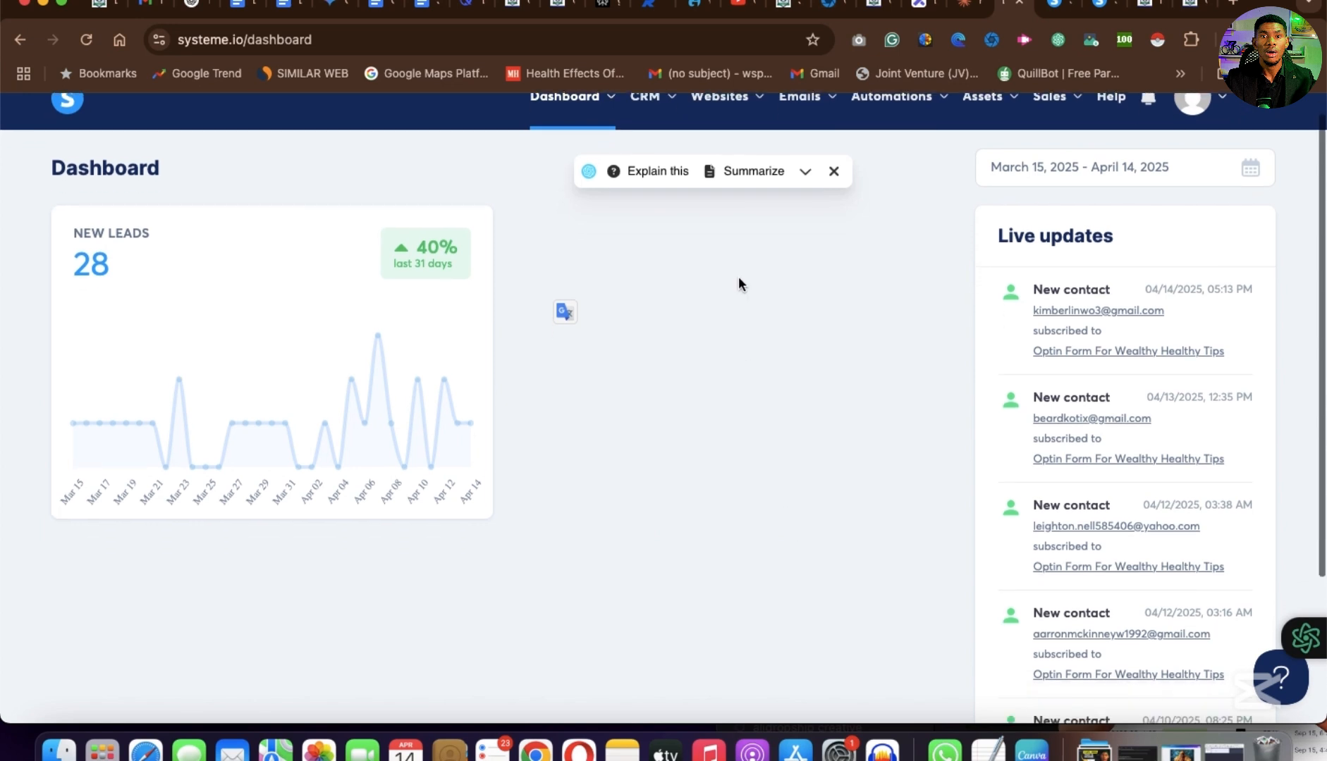
mouse_move(738, 124)
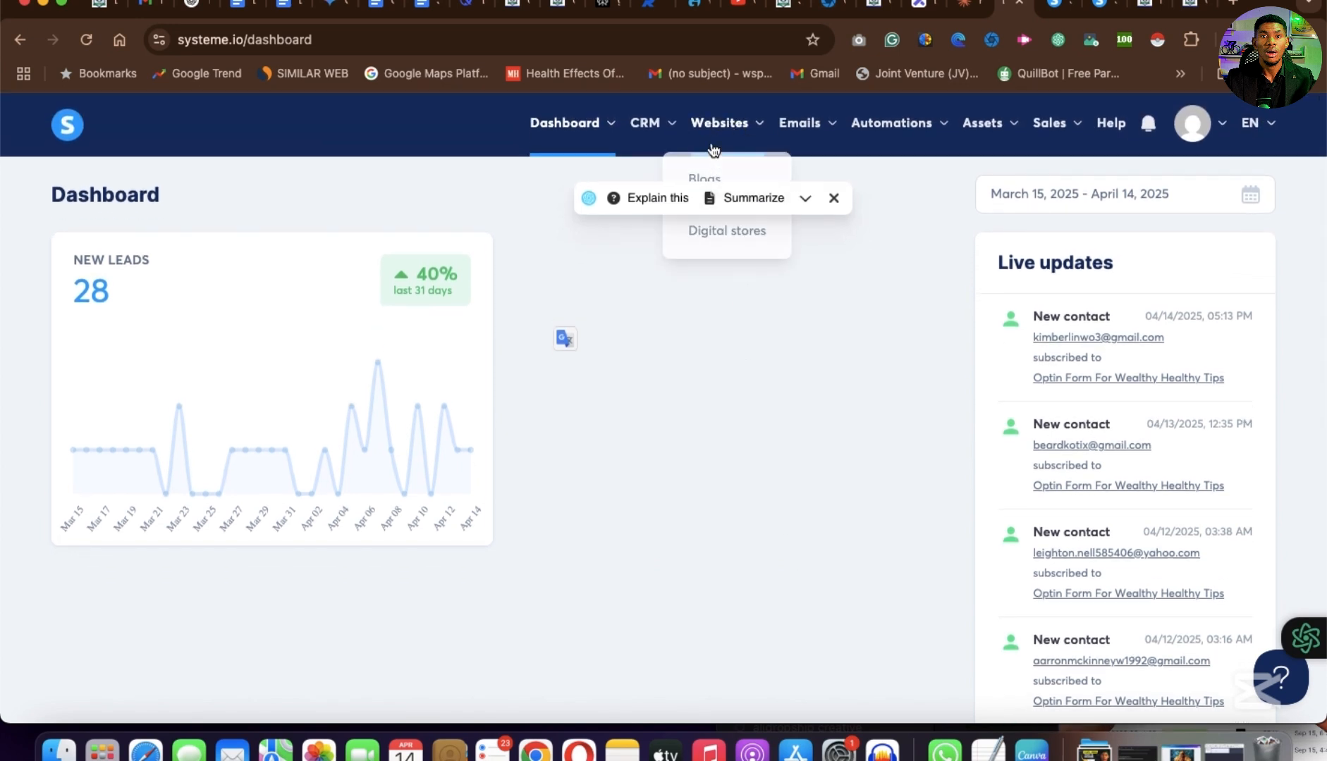
click(834, 198)
mouse_move(710, 126)
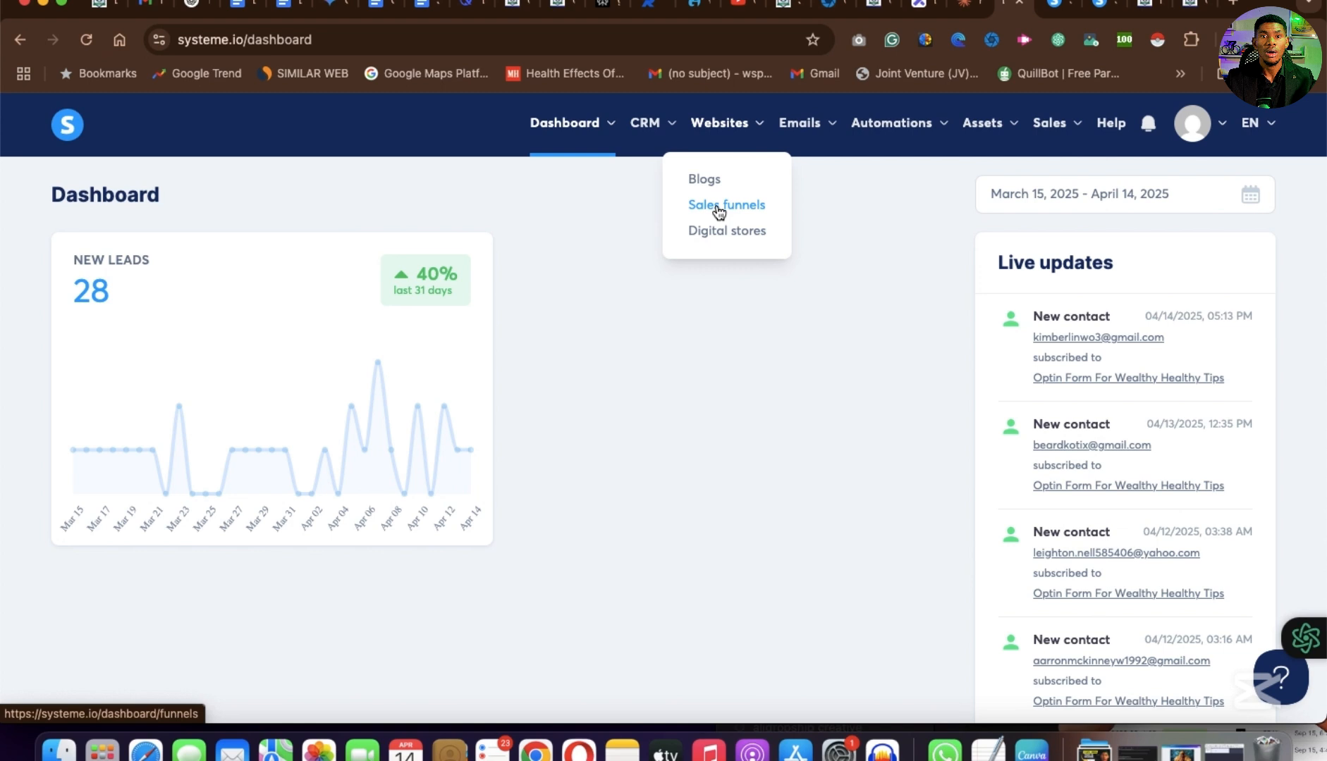
click(719, 210)
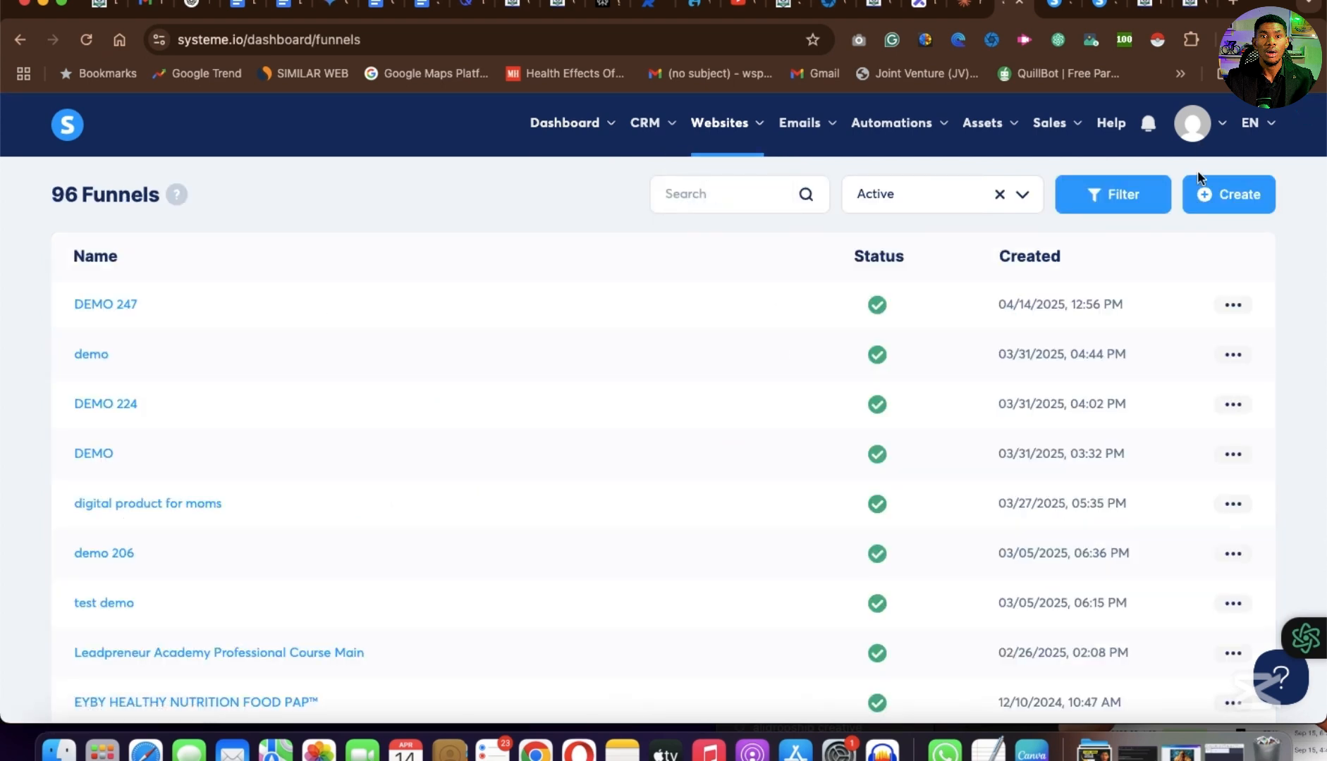
Create a funnel named "new funnel" with the goal Sell
click(1241, 203)
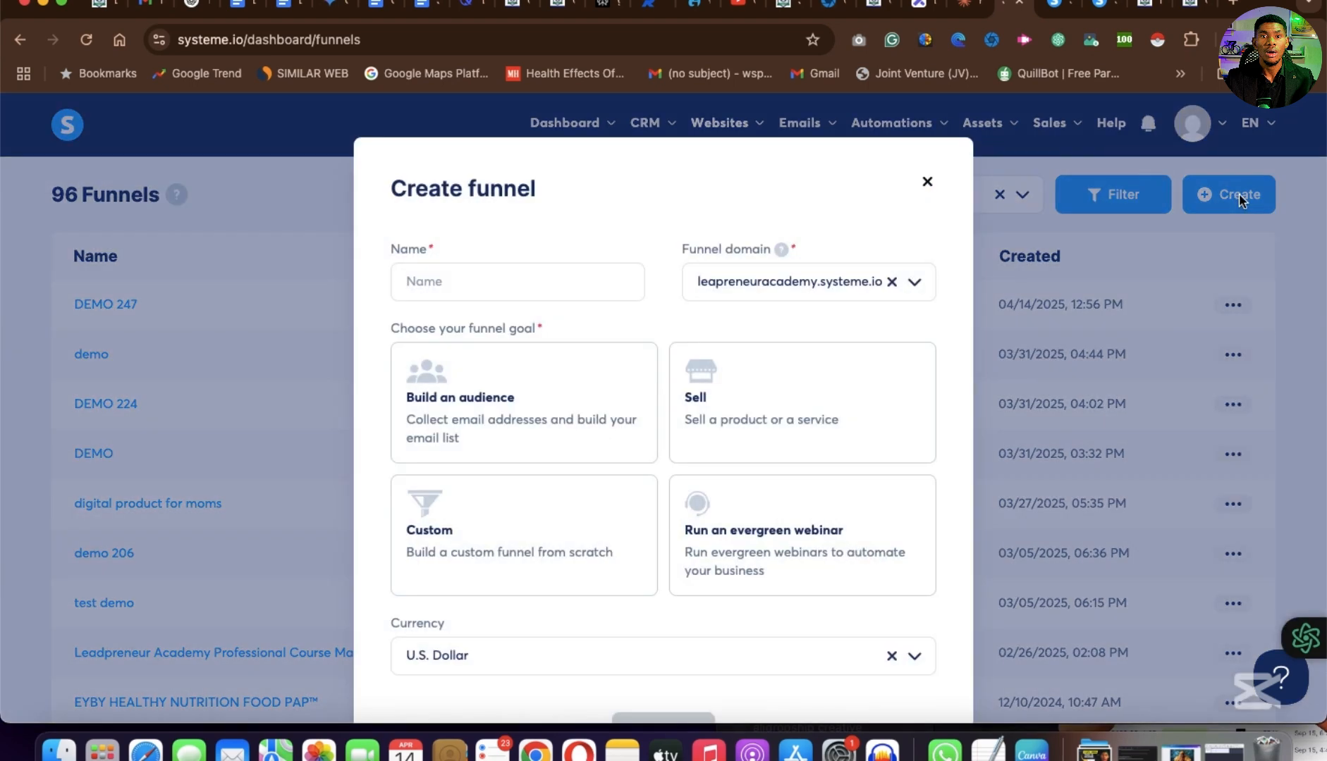
click(451, 282)
text(new funnel)
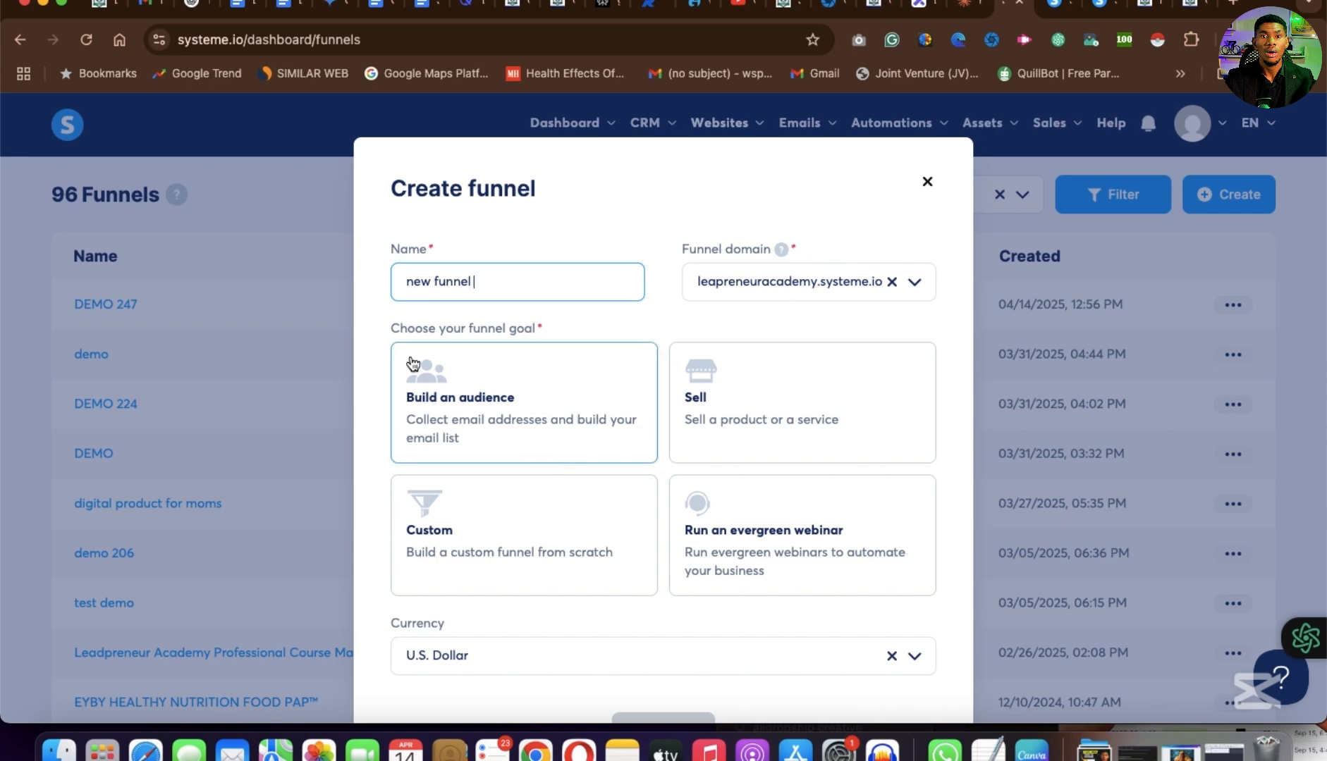
click(705, 418)
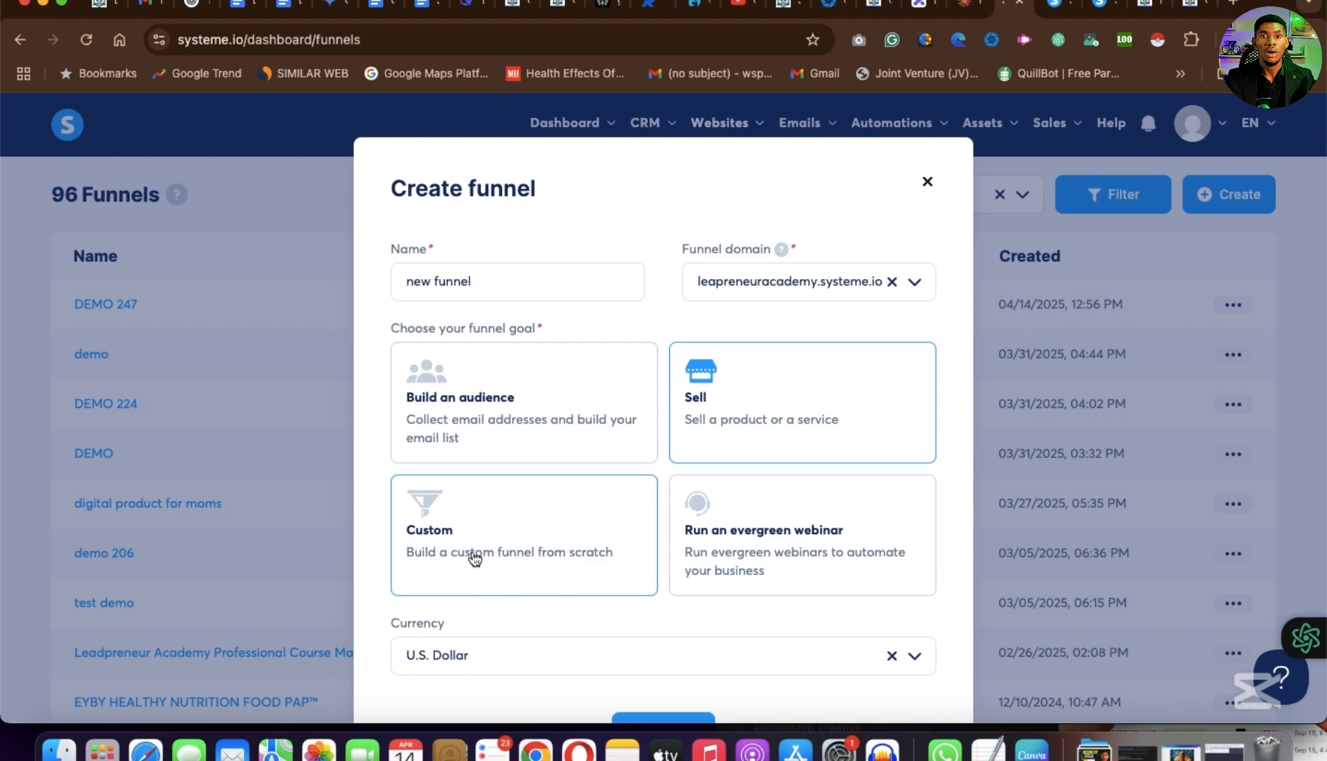
scroll(475, 579, down, 3)
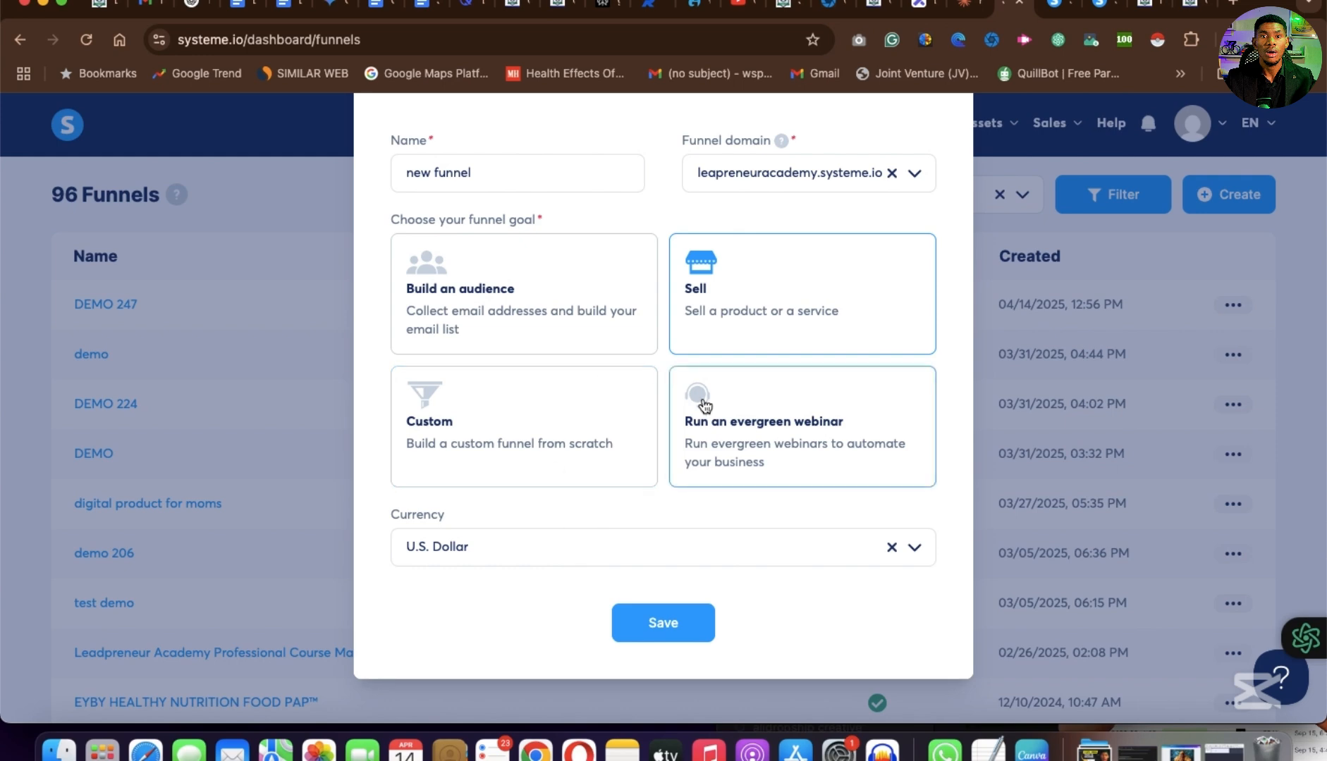
scroll(694, 395, up, 2)
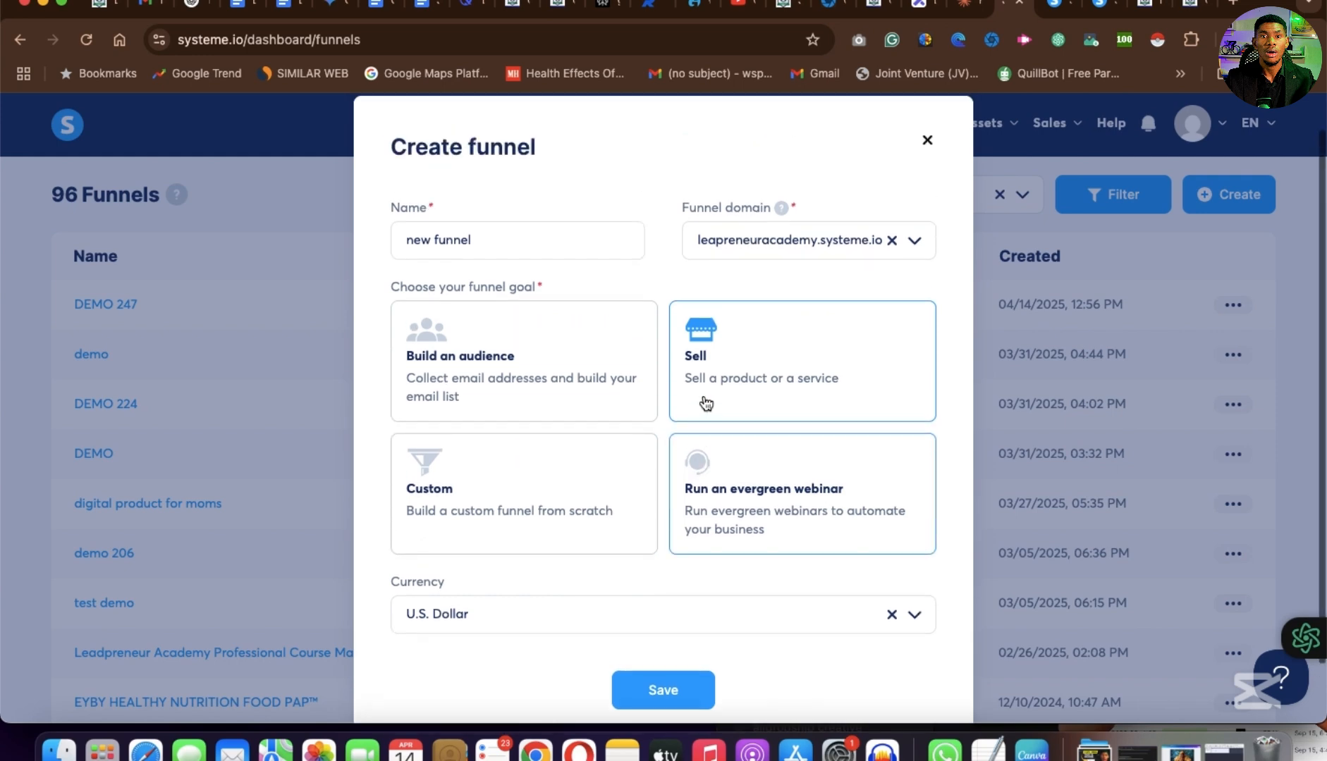
click(663, 695)
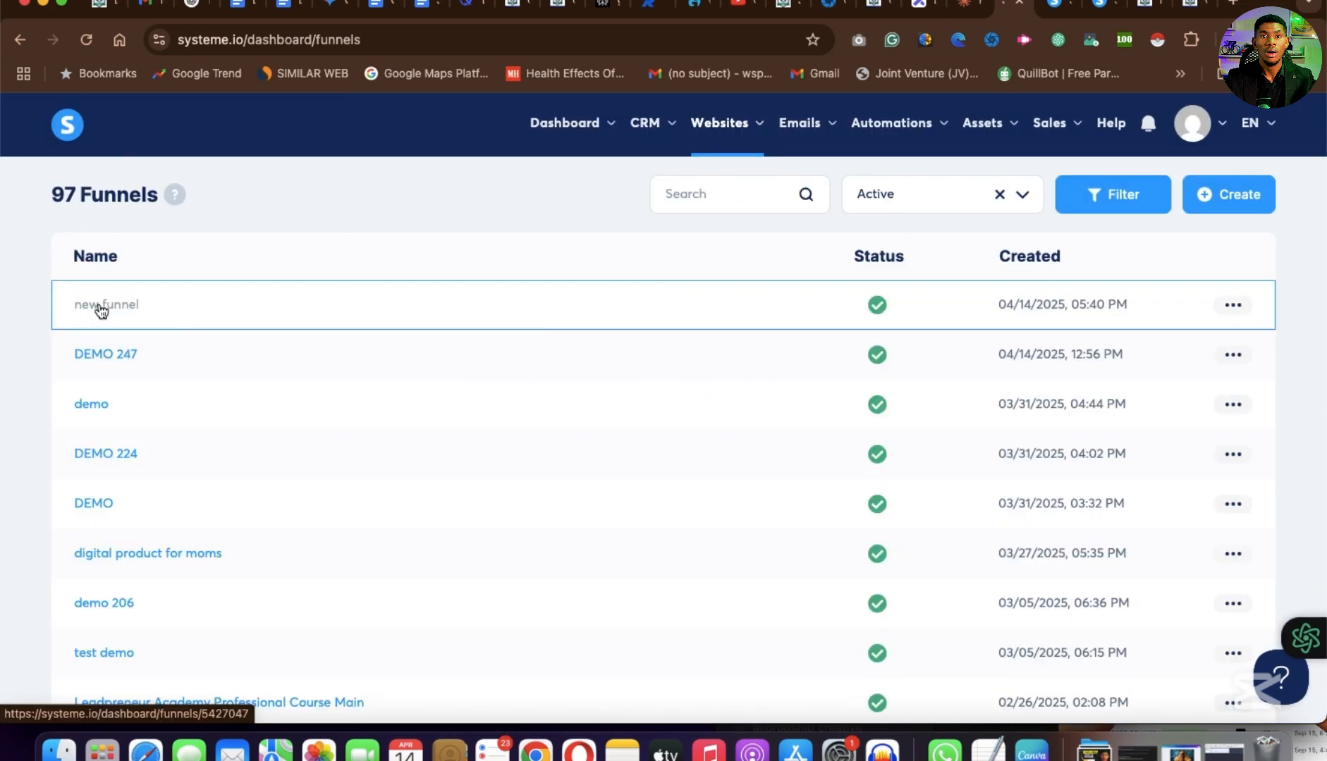
Open "new funnel", browse its order form templates, and apply the emerald cut diamond ring template to the Order Form step
click(101, 310)
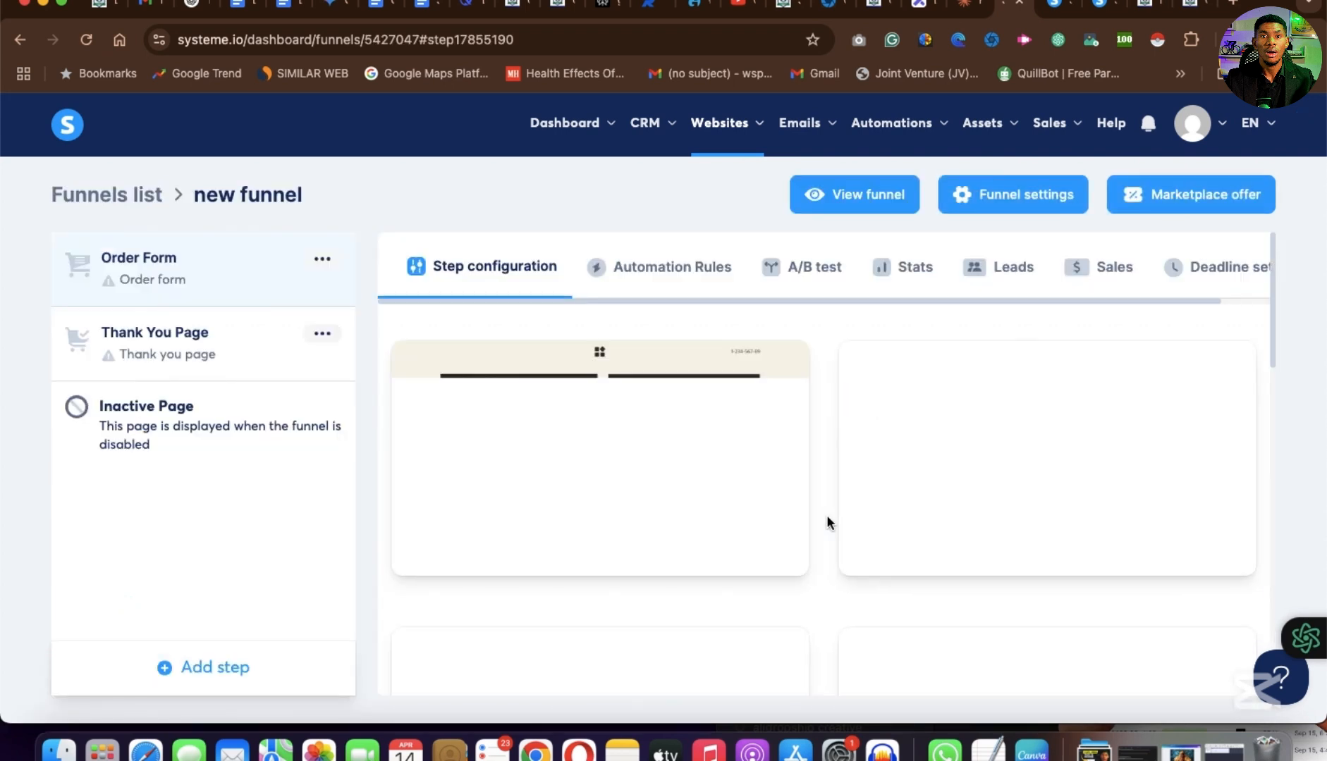
scroll(1125, 615, down, 1)
scroll(1124, 612, up, 1)
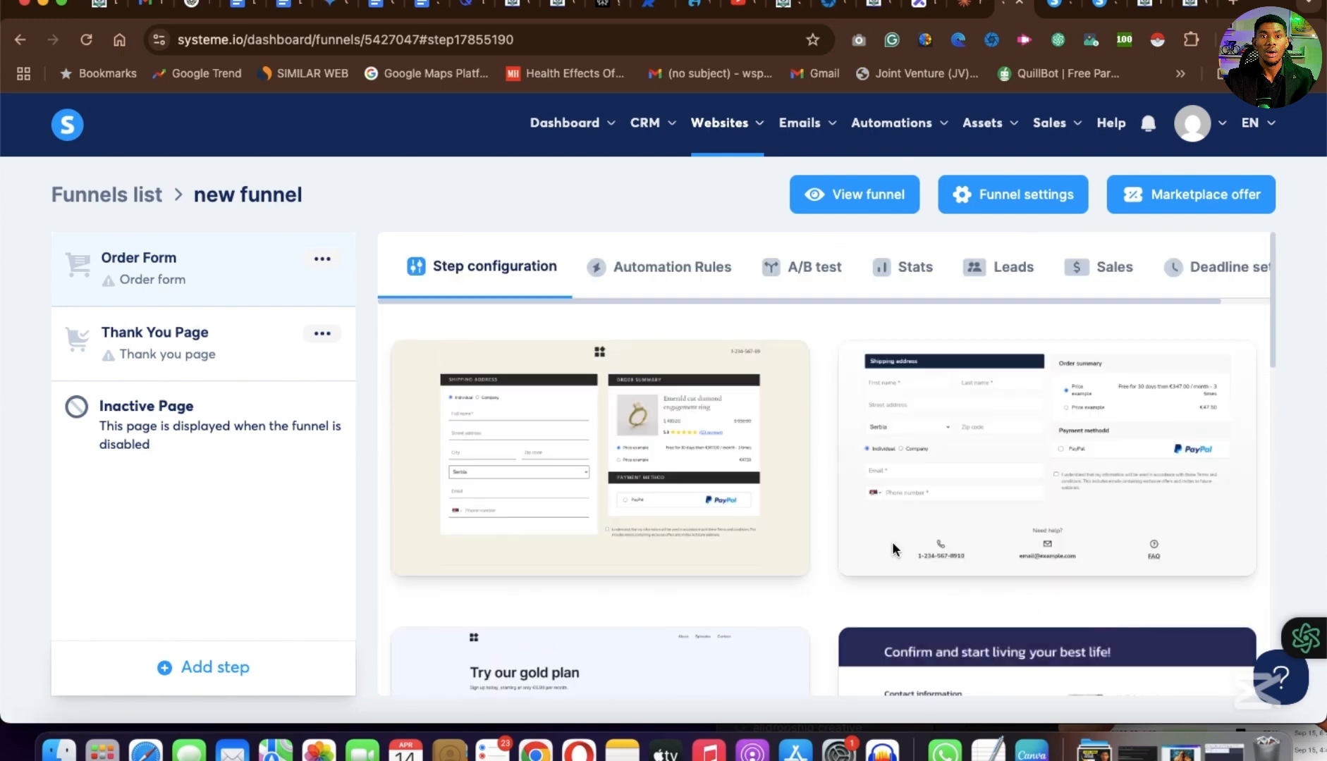
scroll(911, 552, down, 5)
scroll(912, 556, down, 3)
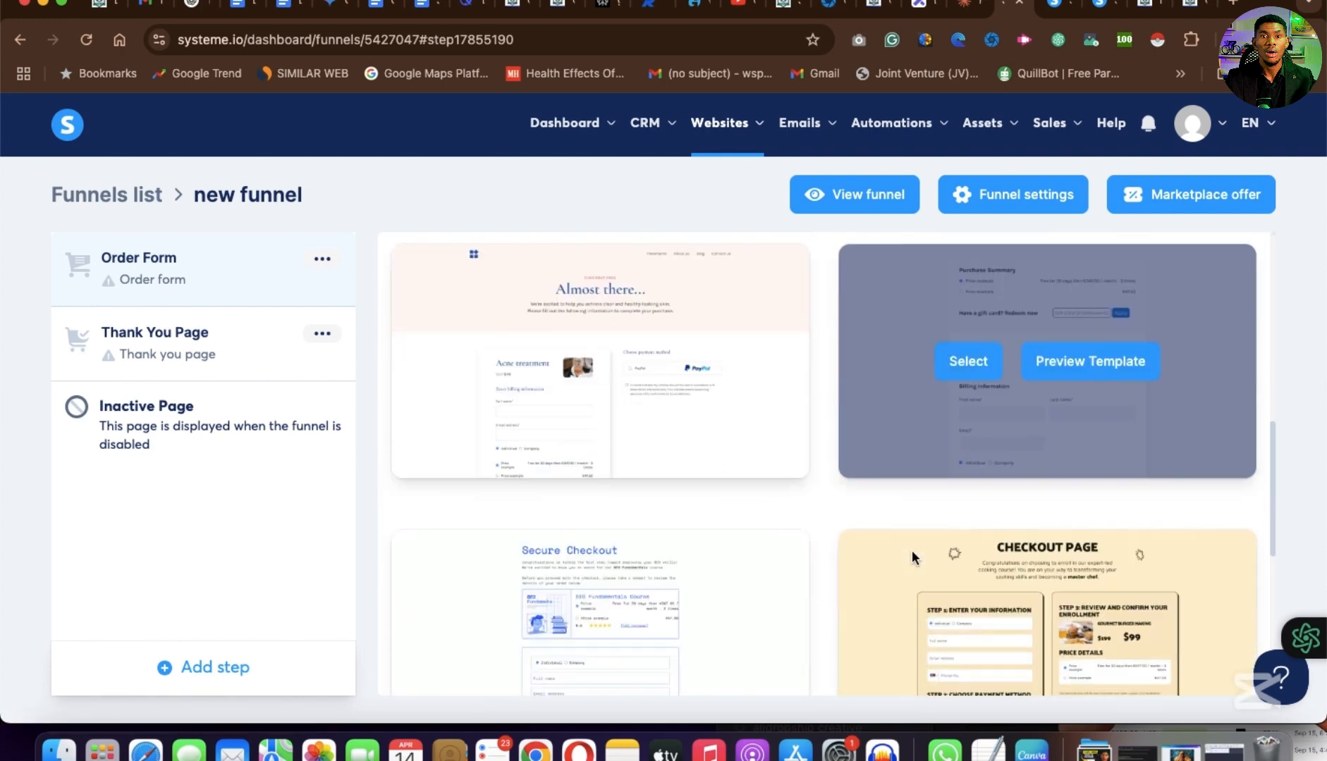
scroll(911, 549, down, 6)
mouse_move(670, 449)
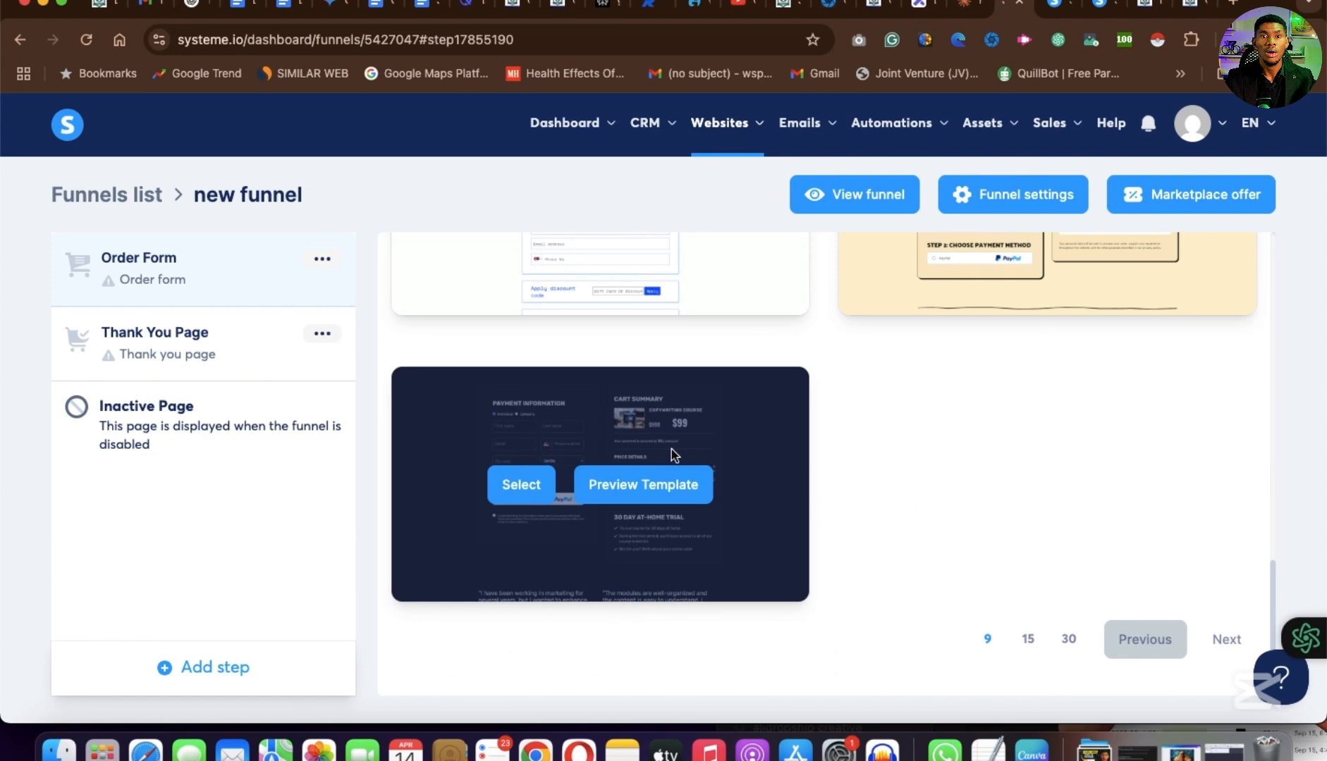
scroll(670, 449, up, 10)
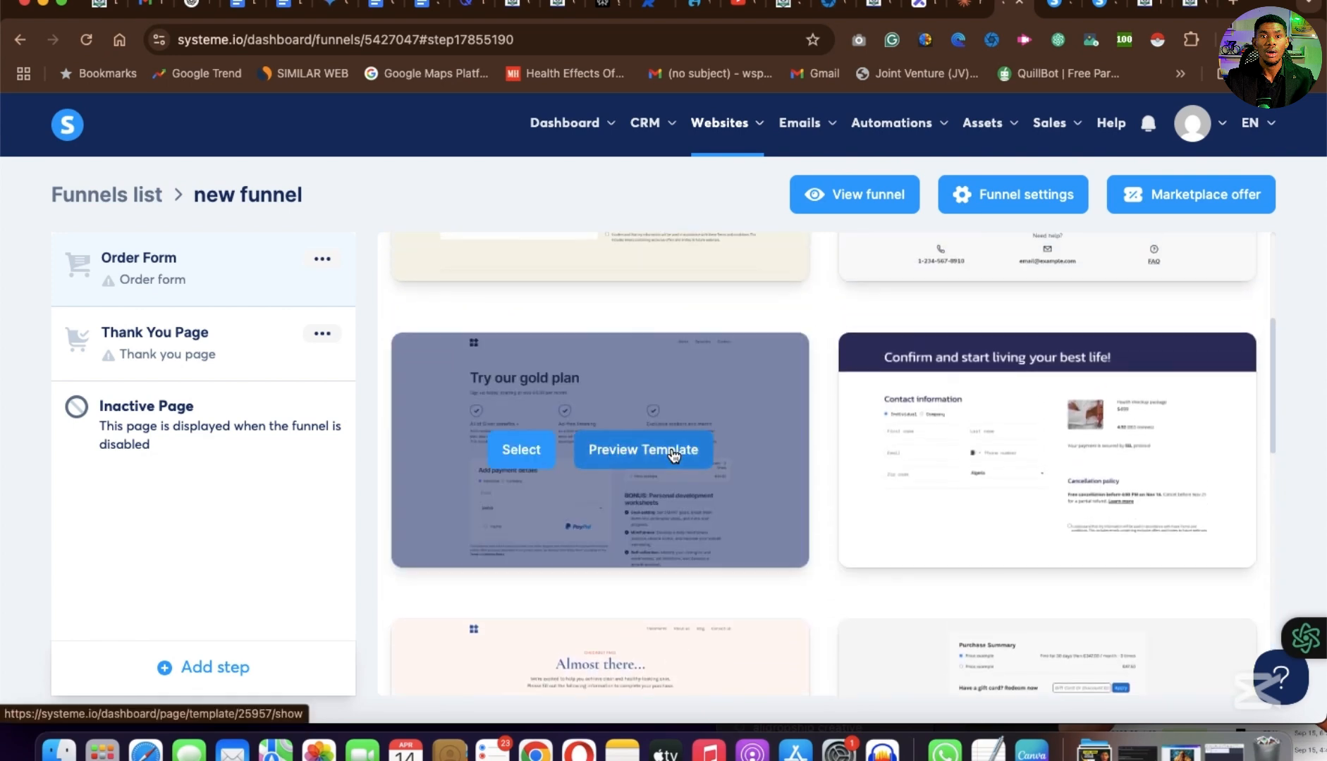
scroll(673, 456, up, 4)
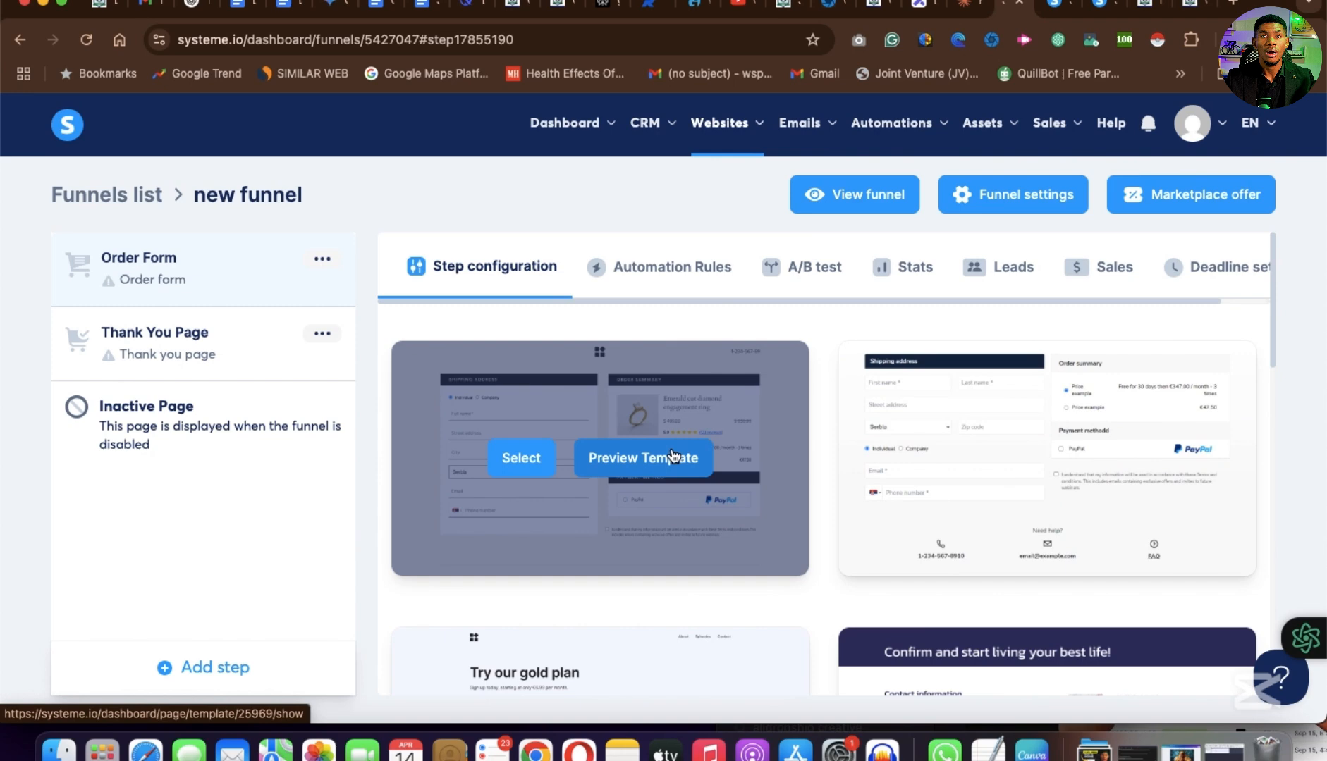
scroll(670, 456, down, 1)
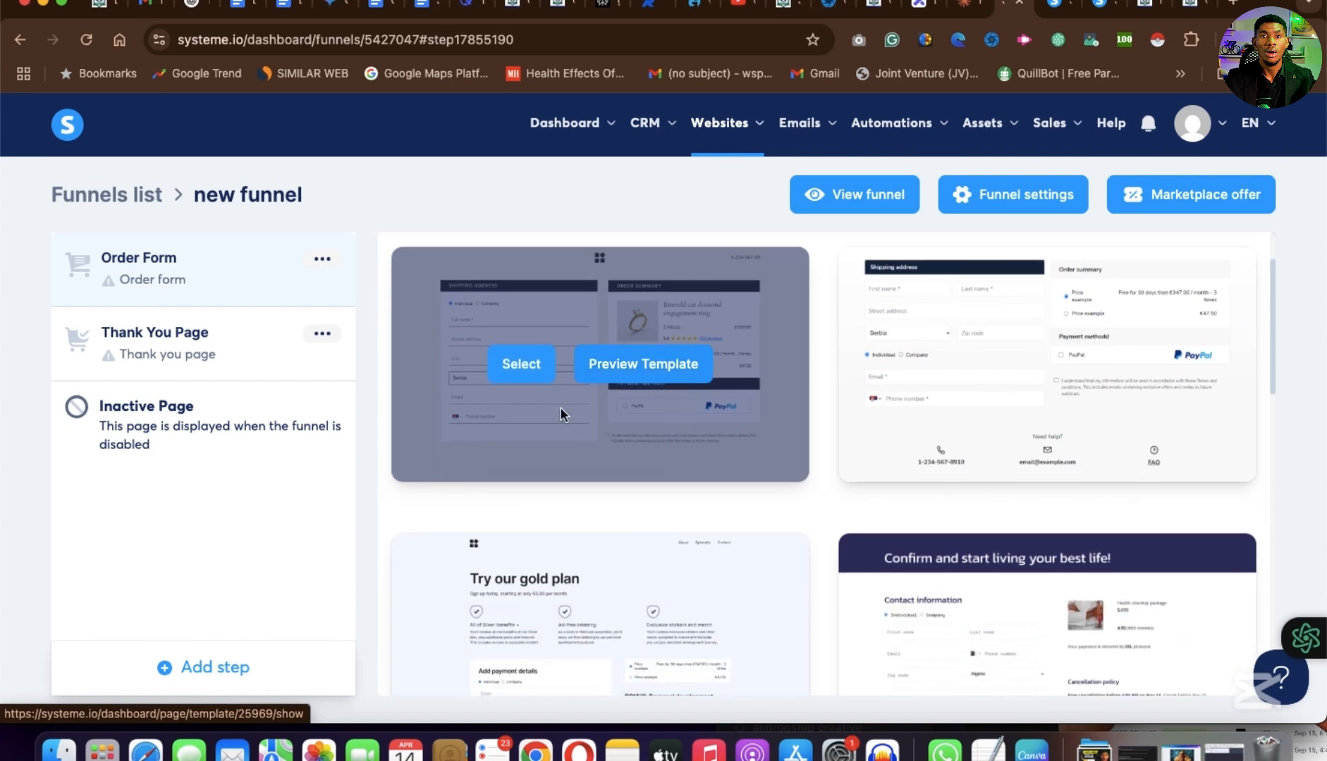
click(531, 366)
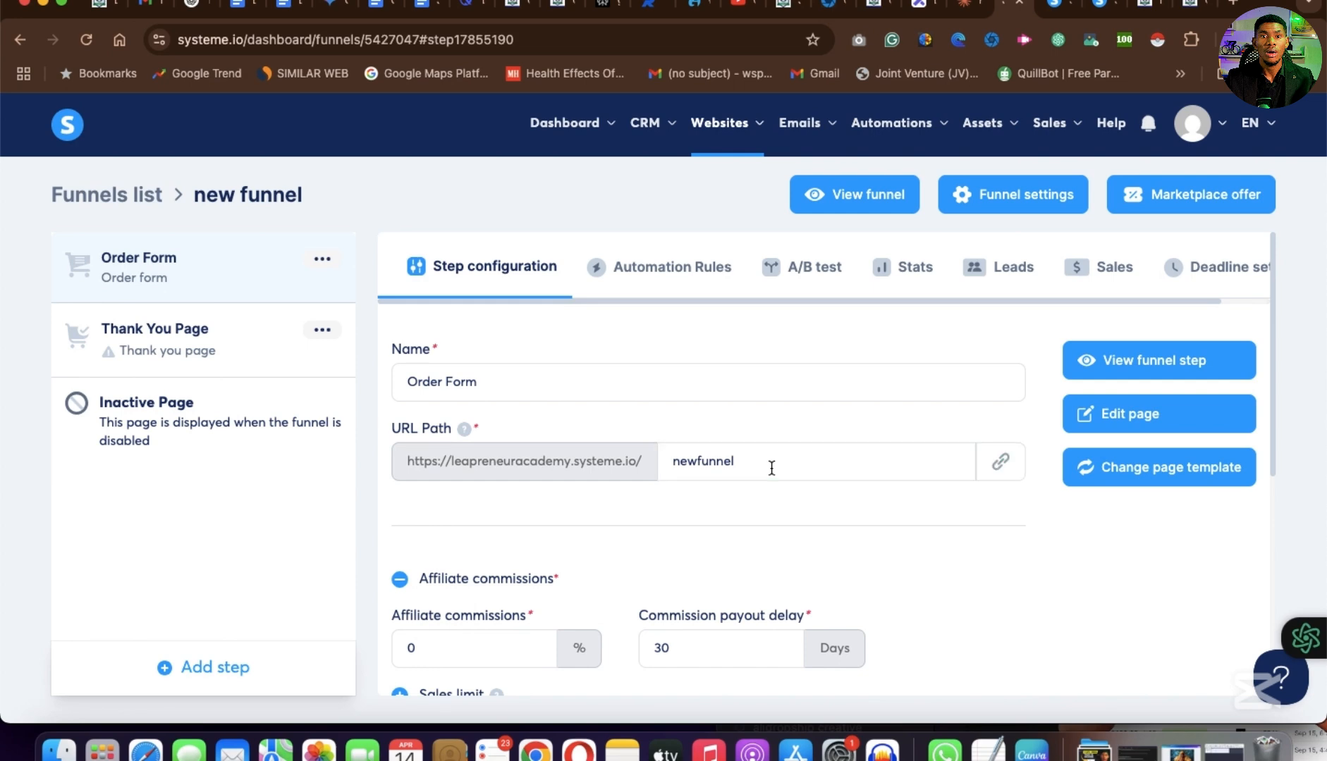
Open the Order Form page for editing and examine its layout from the shipping and order summary sections to the footer
click(1122, 415)
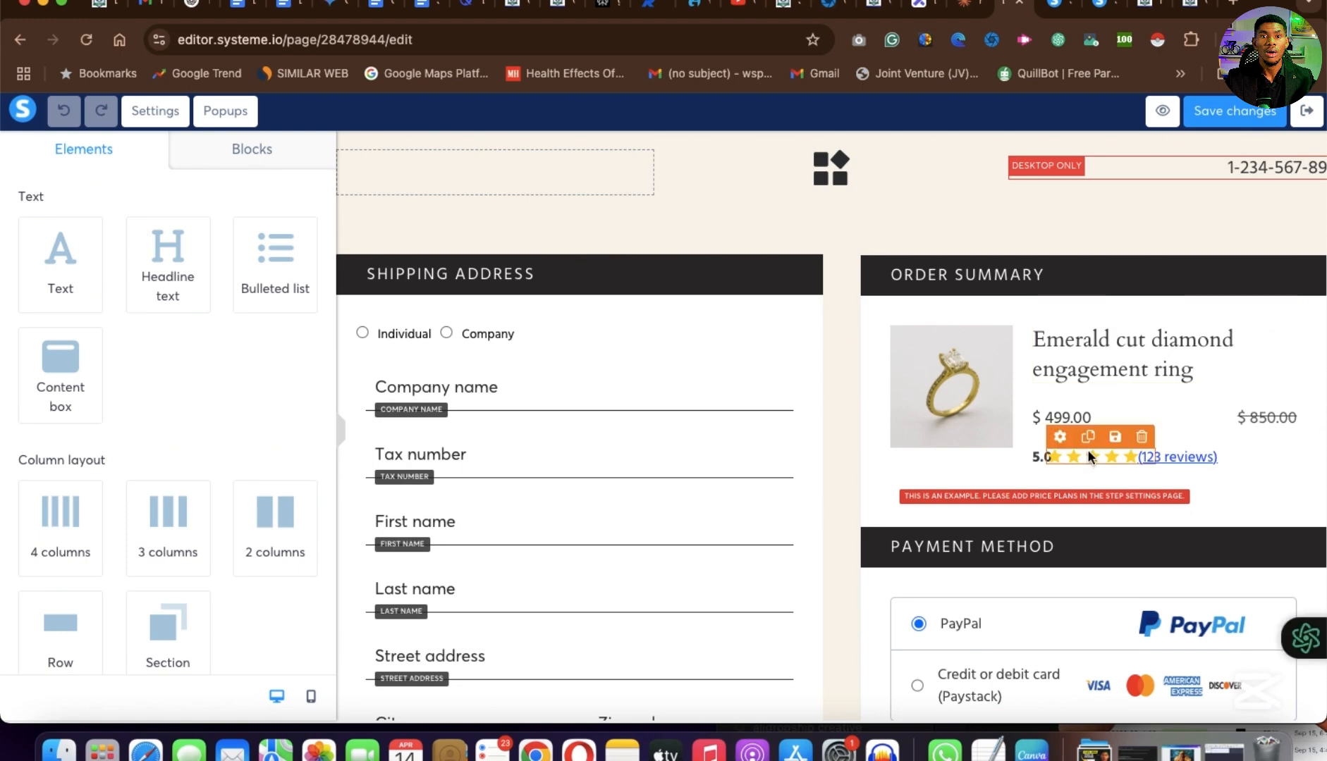
scroll(980, 518, down, 10)
scroll(980, 519, up, 10)
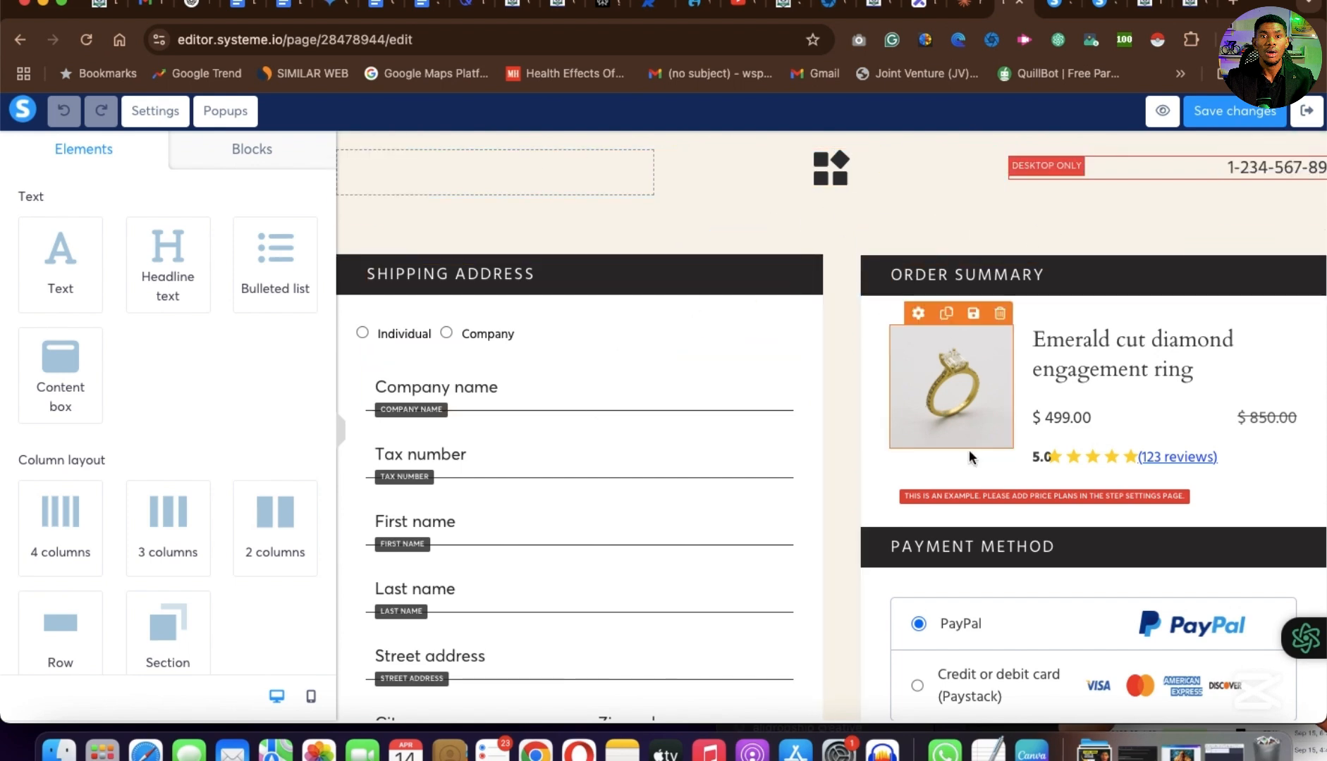
scroll(969, 452, down, 10)
scroll(969, 451, up, 10)
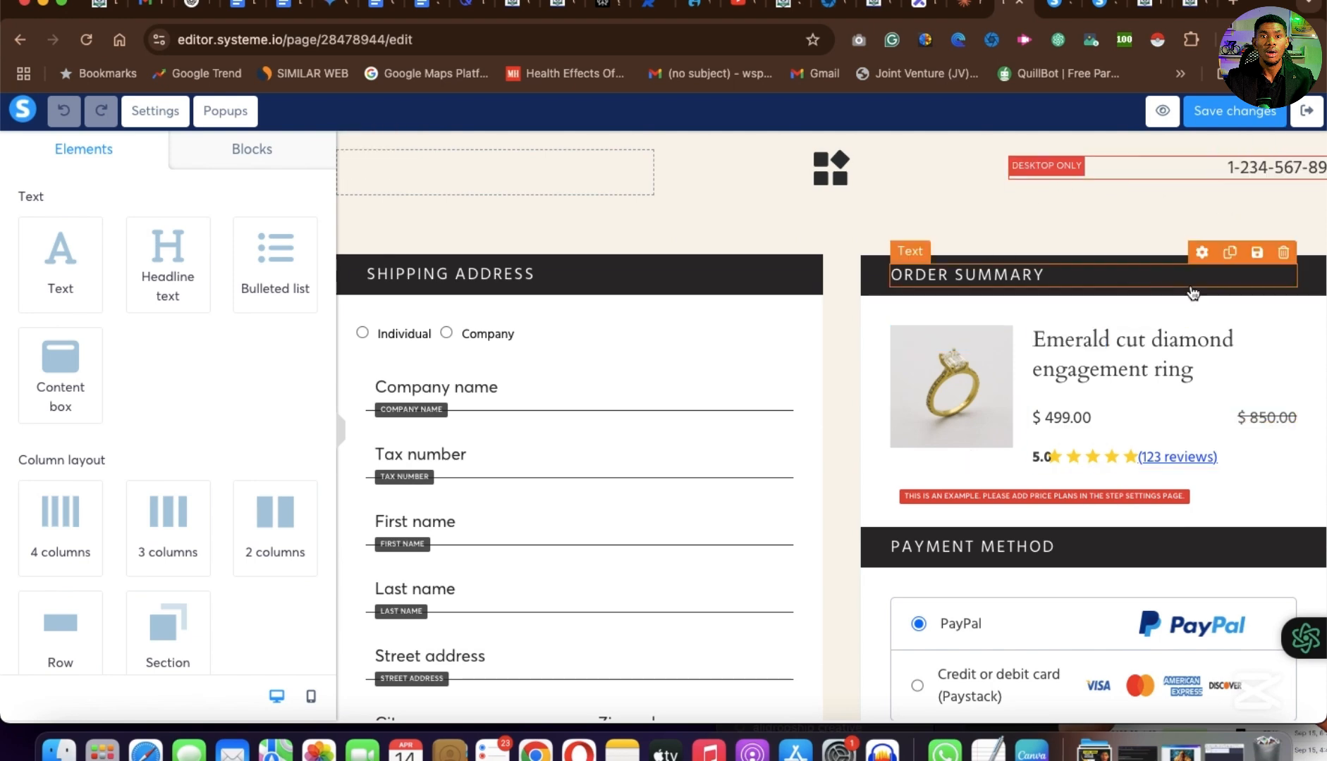
scroll(764, 498, down, 9)
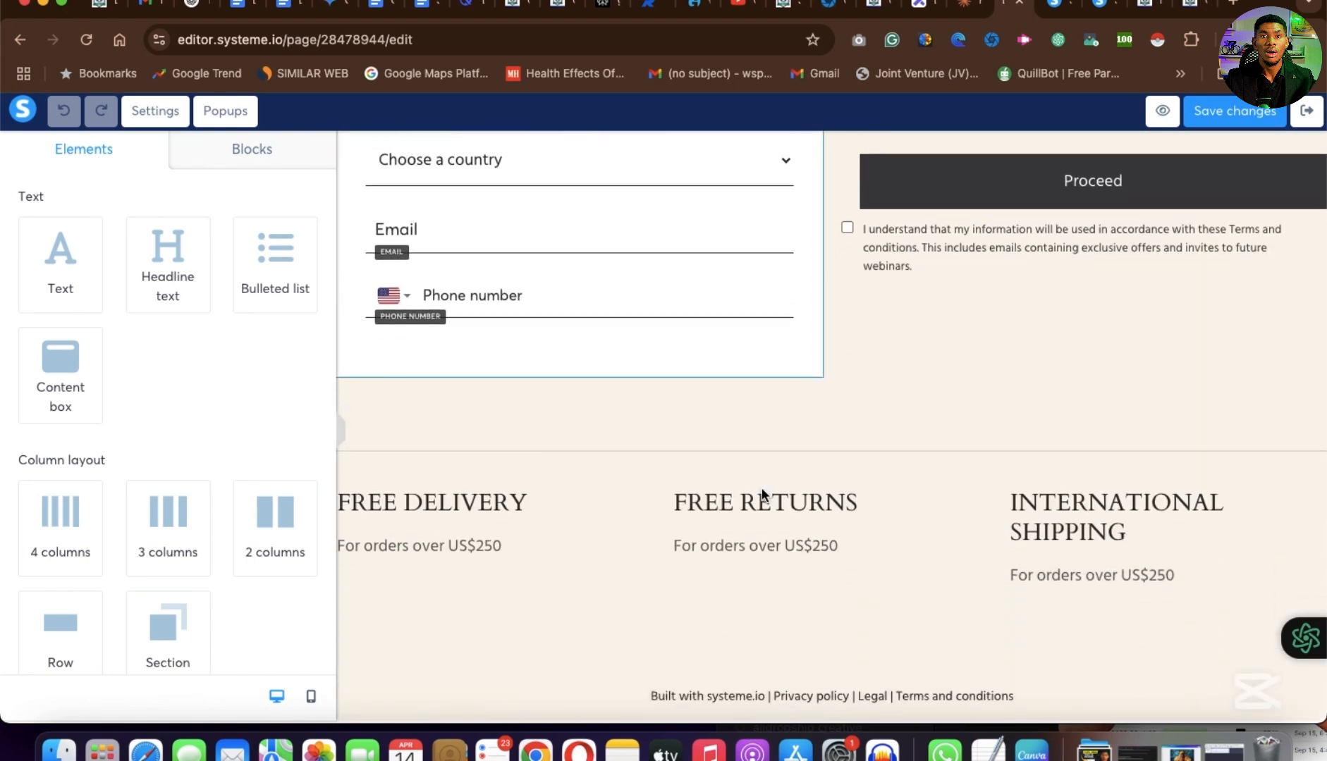
scroll(764, 497, up, 3)
scroll(765, 498, up, 5)
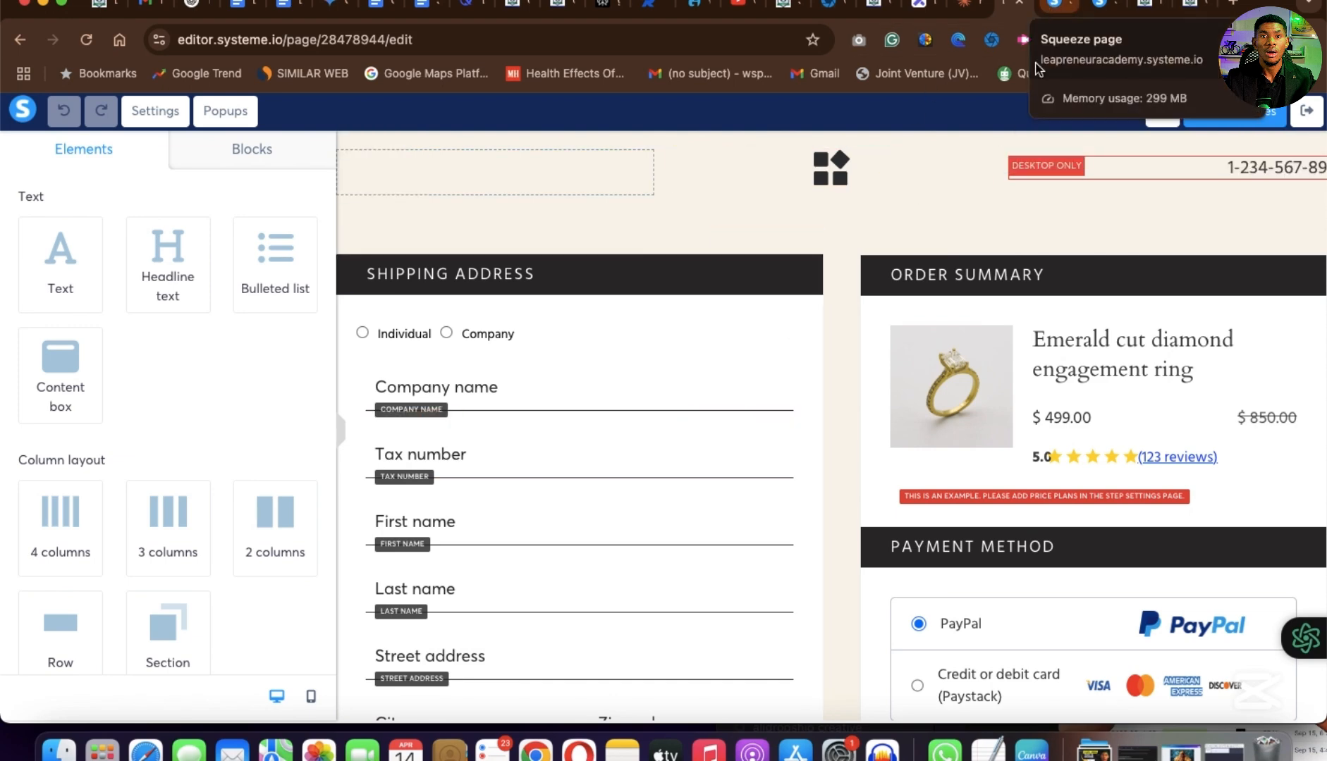
Return to the Hydronium Solutions sales page and look over it from its main headline downward
click(1196, 10)
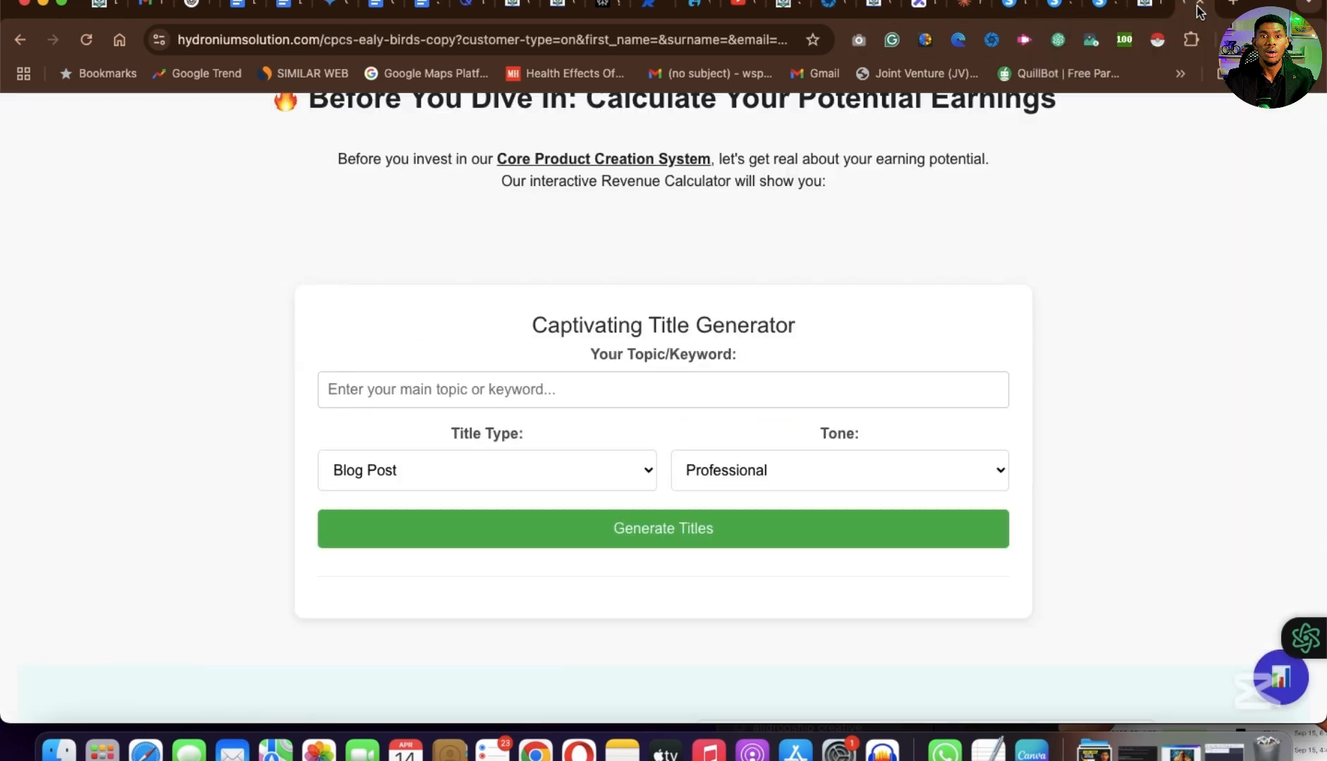
scroll(839, 397, up, 20)
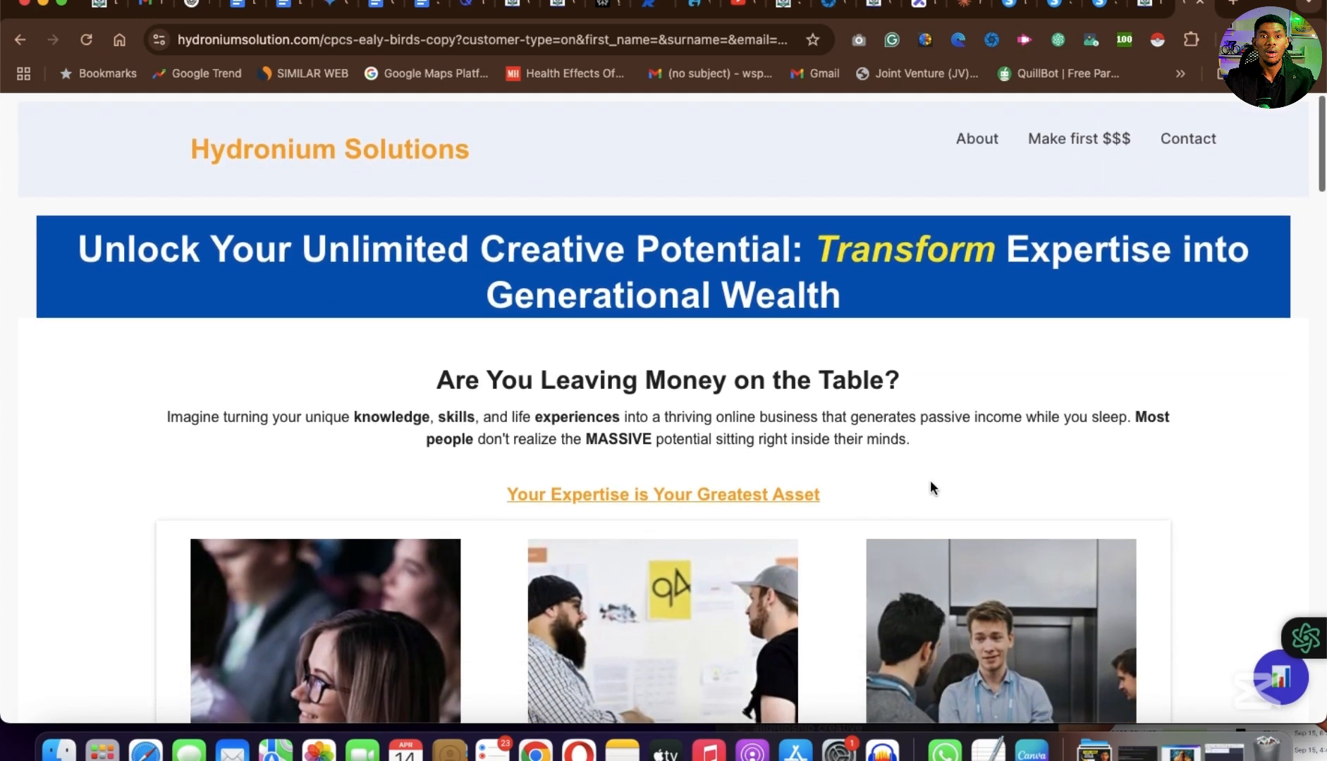
scroll(930, 486, down, 2)
scroll(929, 486, up, 2)
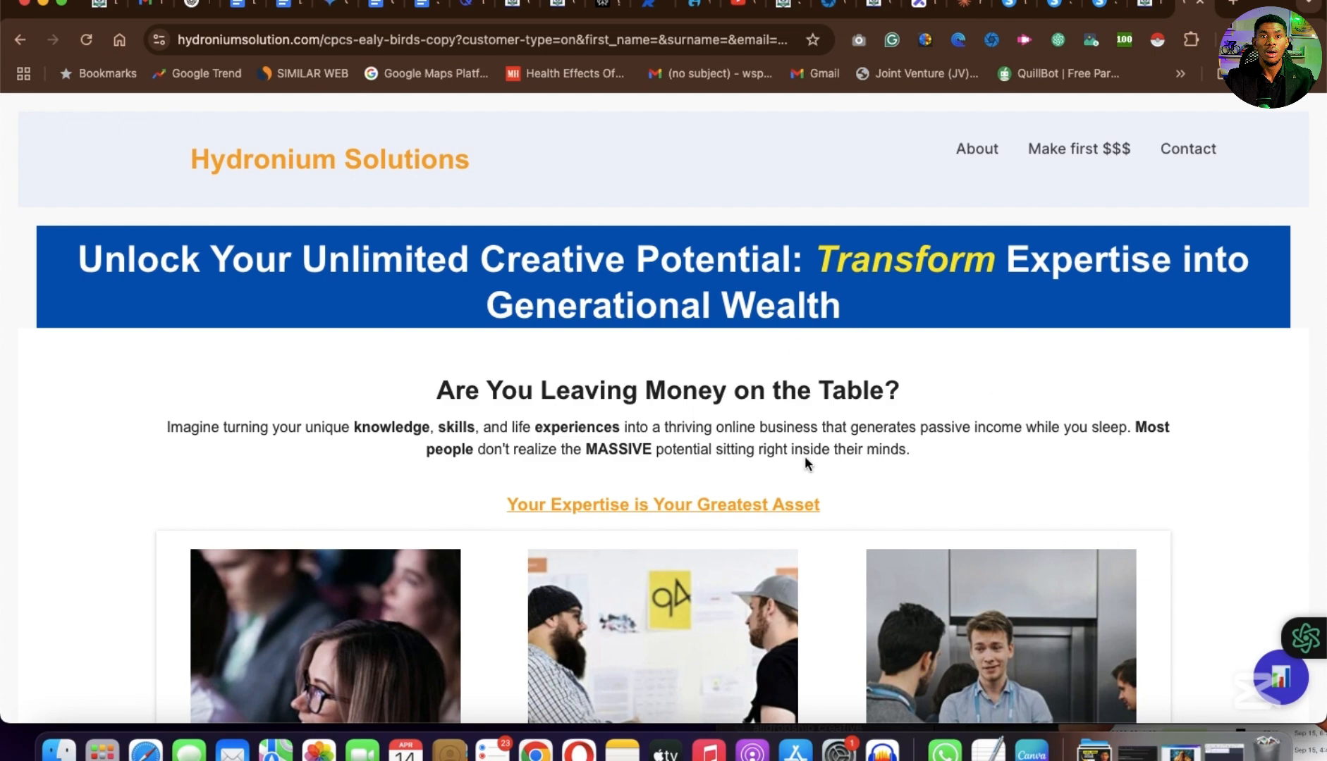
scroll(804, 456, down, 15)
scroll(804, 456, up, 8)
scroll(806, 463, up, 8)
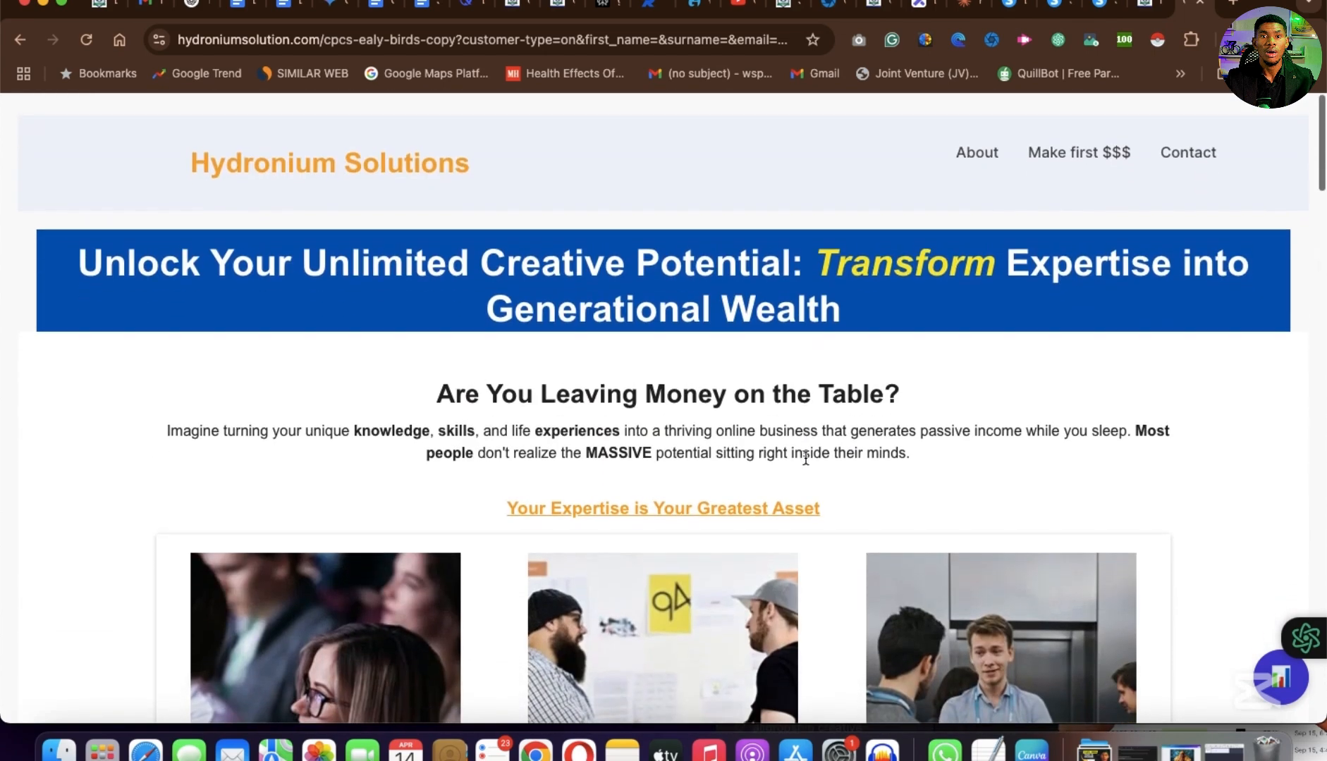
Examine the three expertise columns and the Core Product Creation Secrets offer on the Hydronium Solutions page
scroll(805, 463, down, 6)
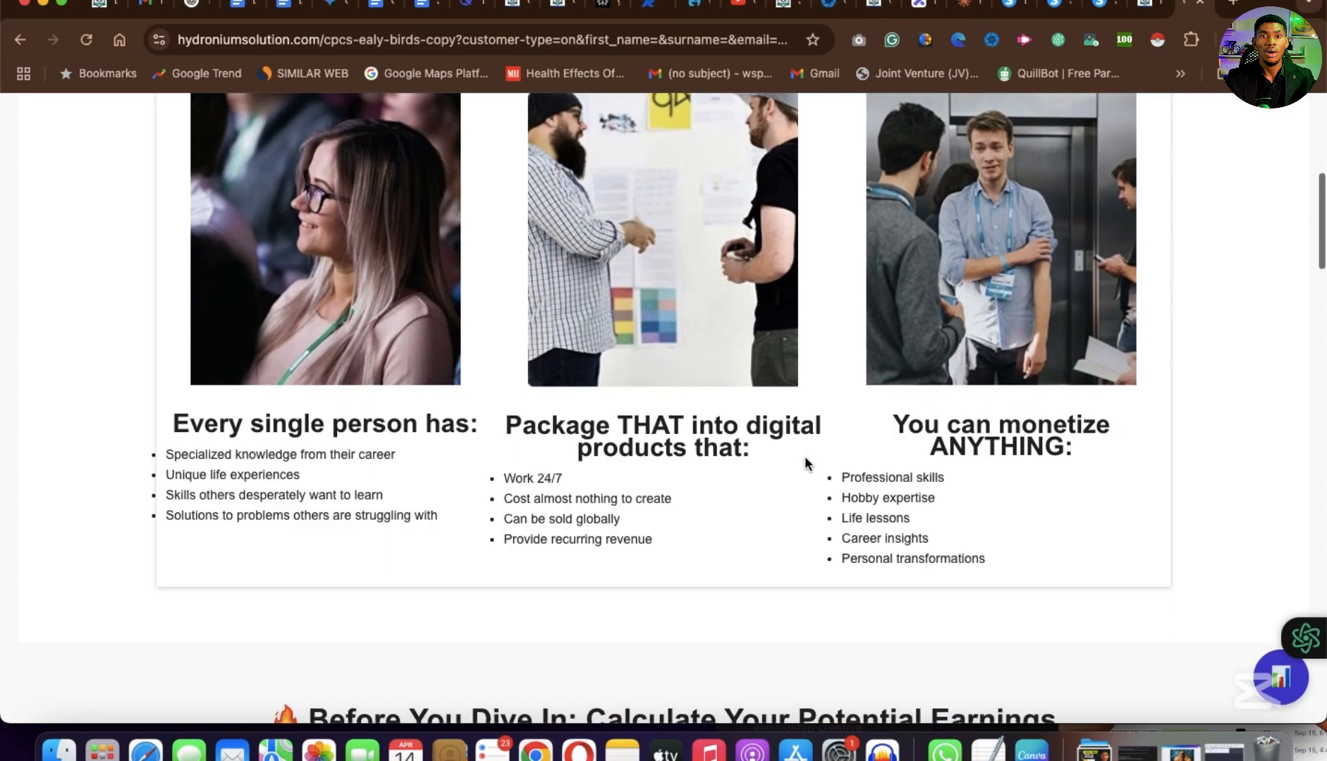
scroll(806, 463, up, 7)
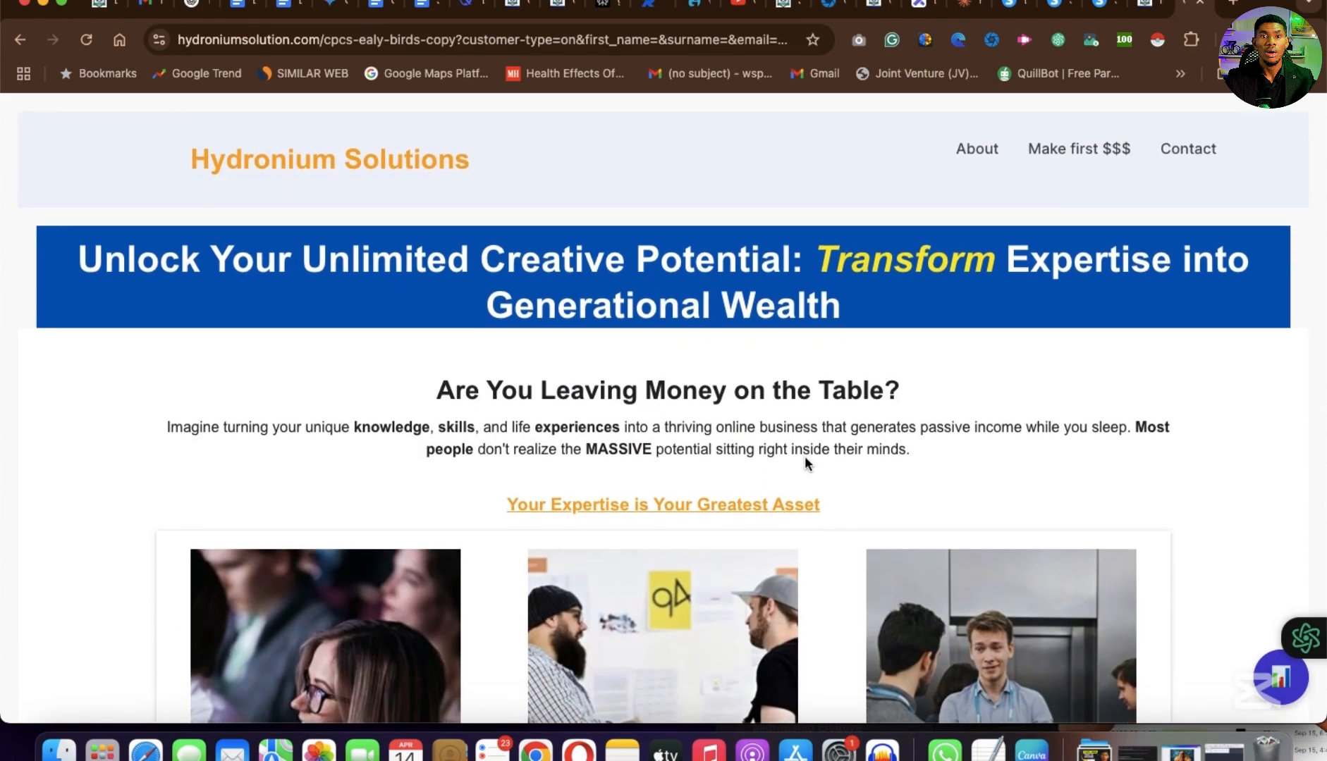
scroll(805, 459, down, 5)
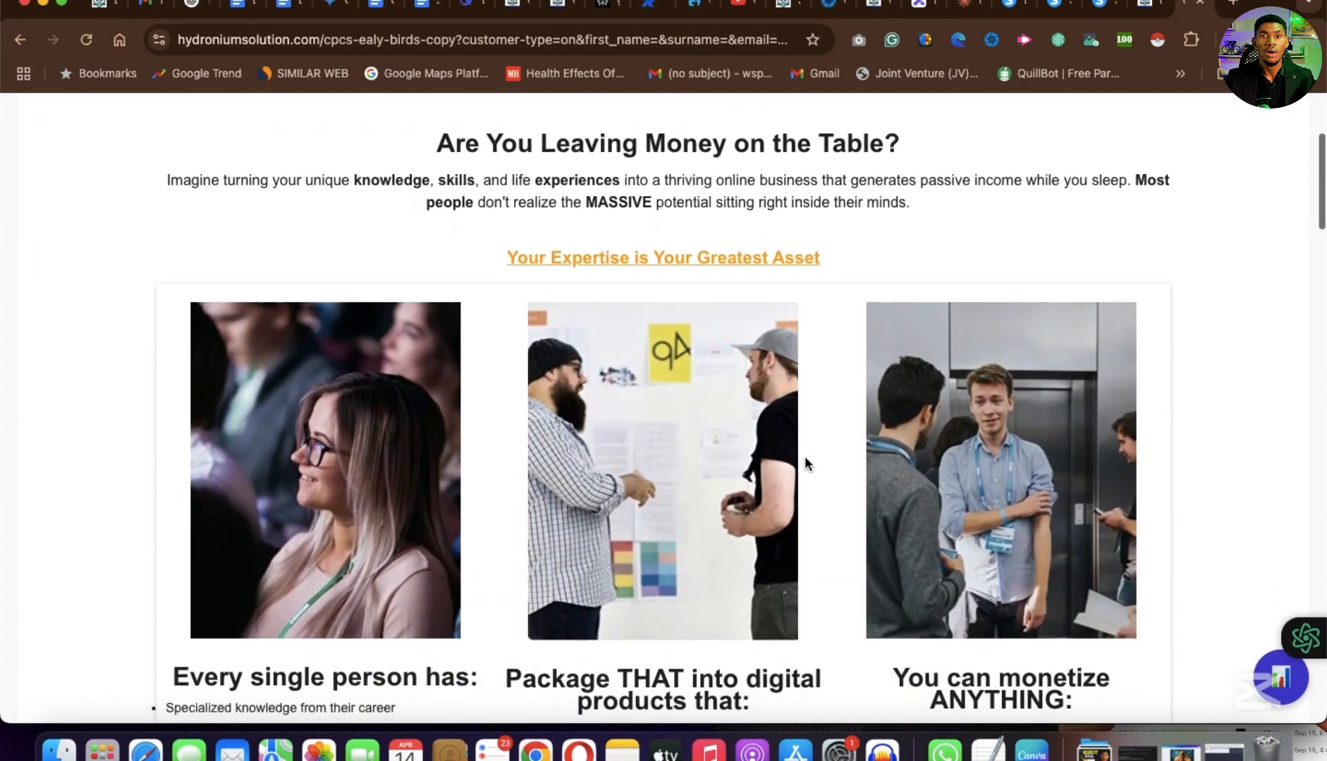
scroll(805, 461, down, 3)
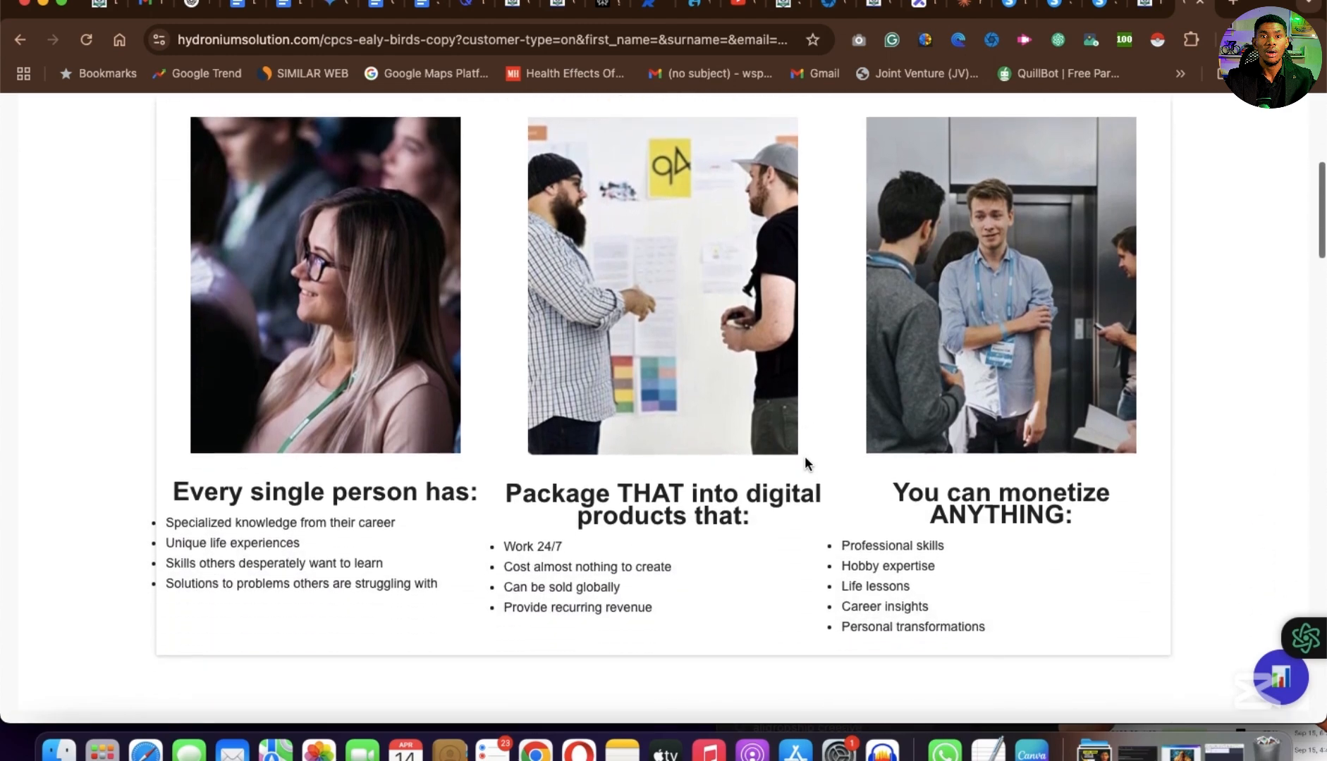
scroll(804, 458, up, 6)
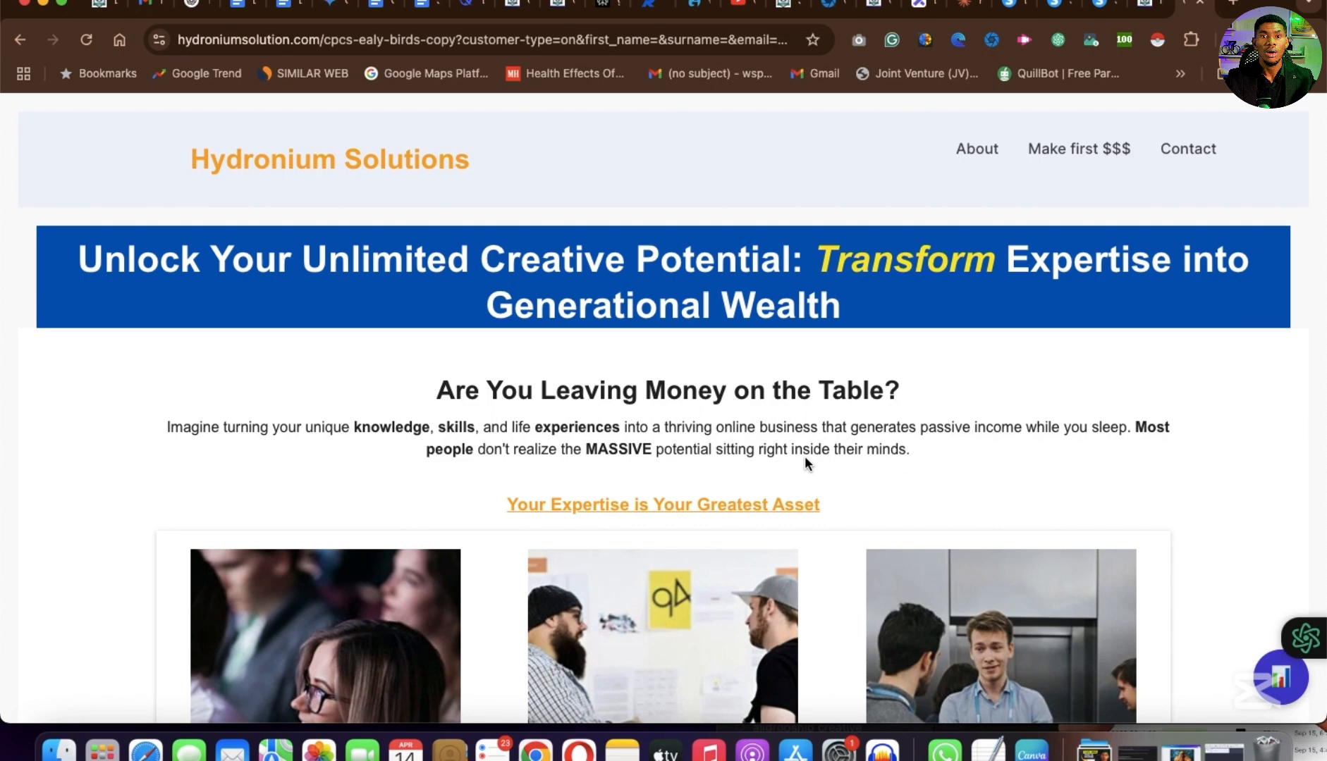
scroll(804, 458, down, 15)
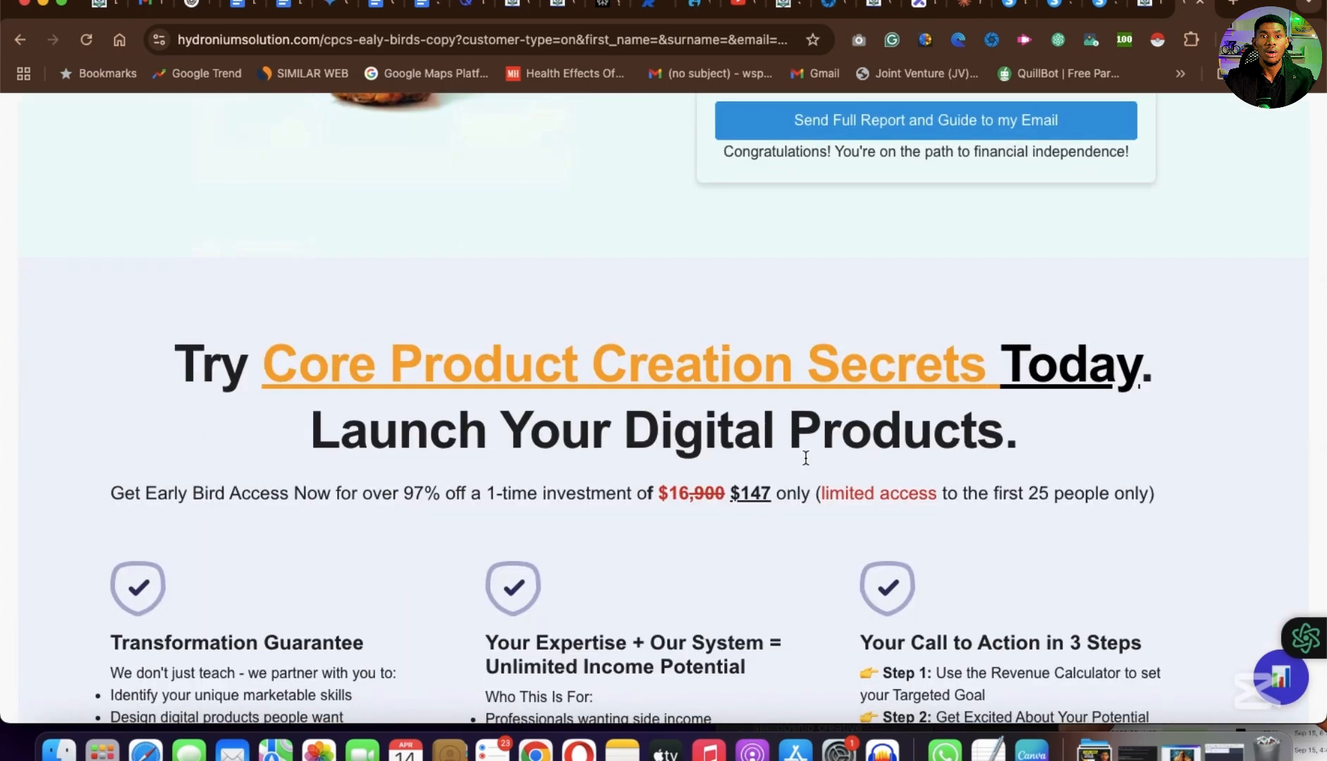
scroll(805, 458, up, 15)
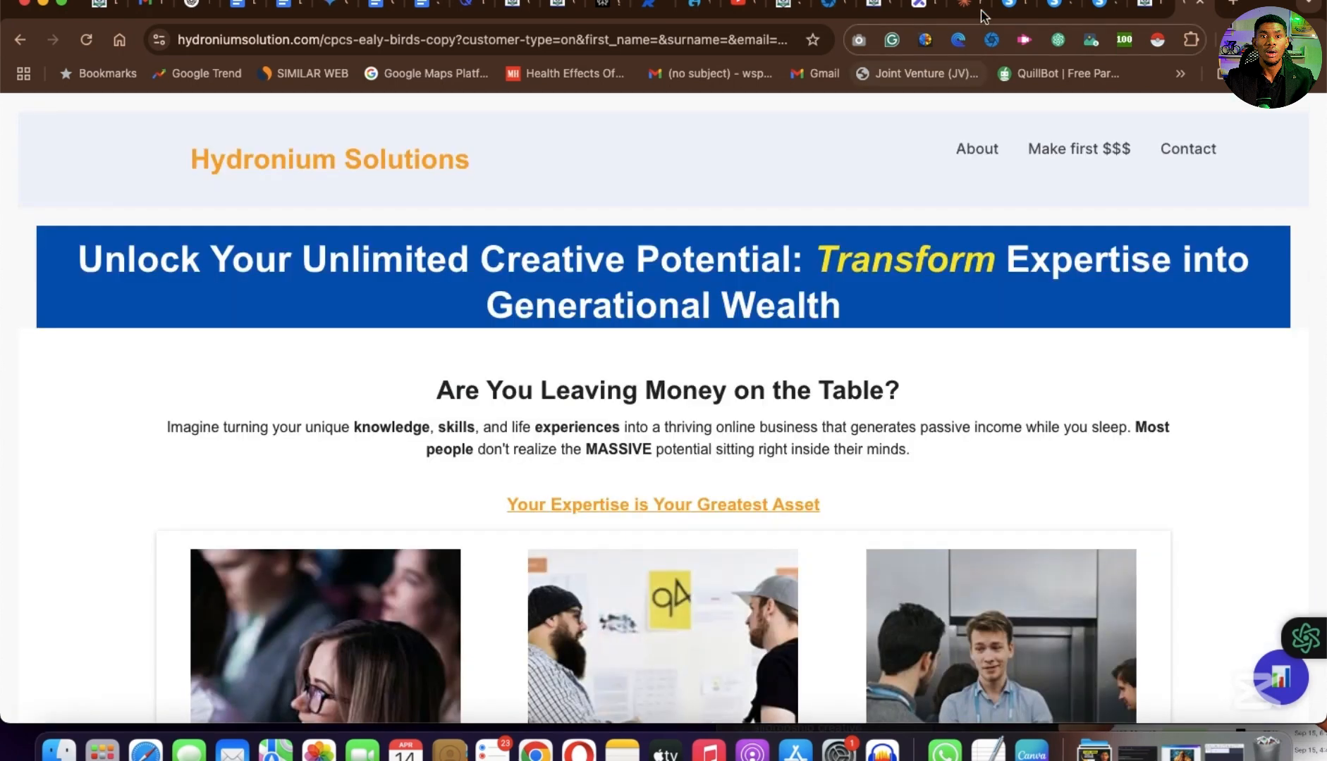
Return to the Order Form page editor and look over its shipping address fields
click(1149, 9)
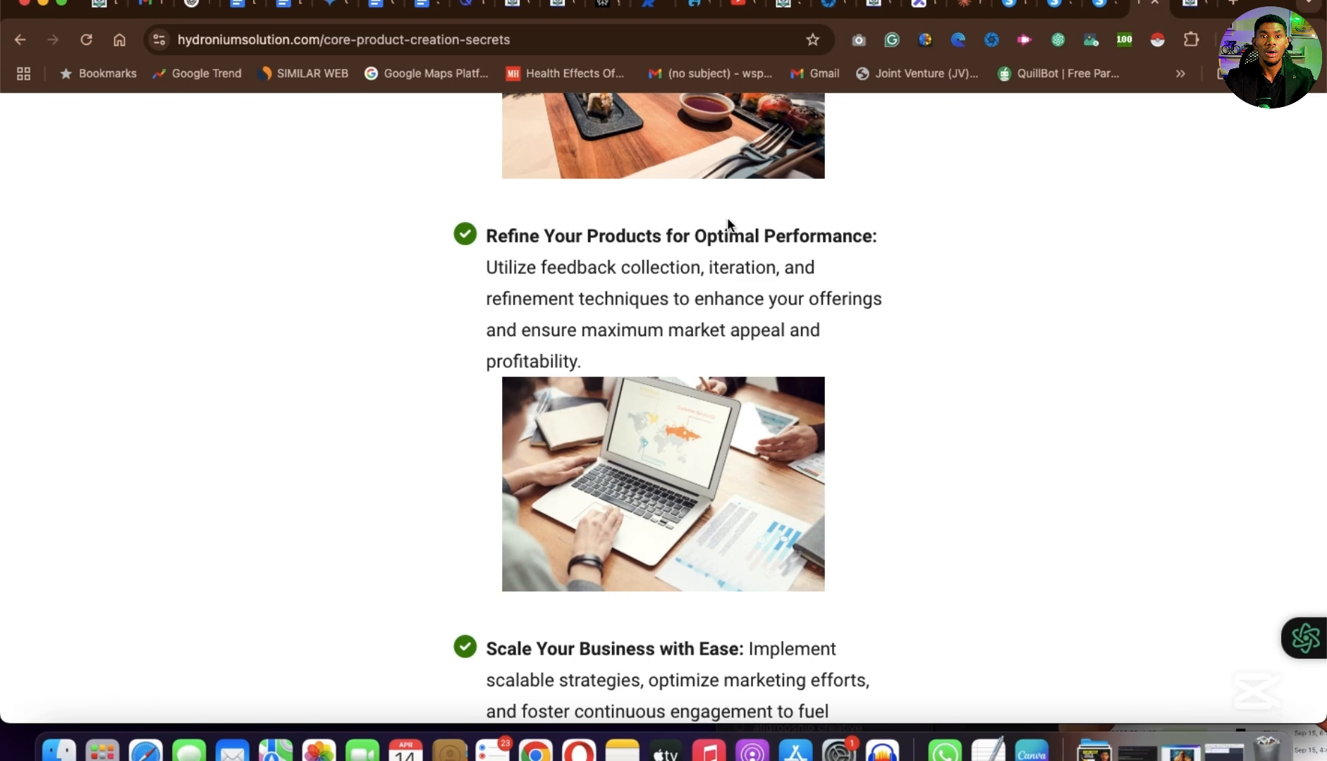
click(1060, 11)
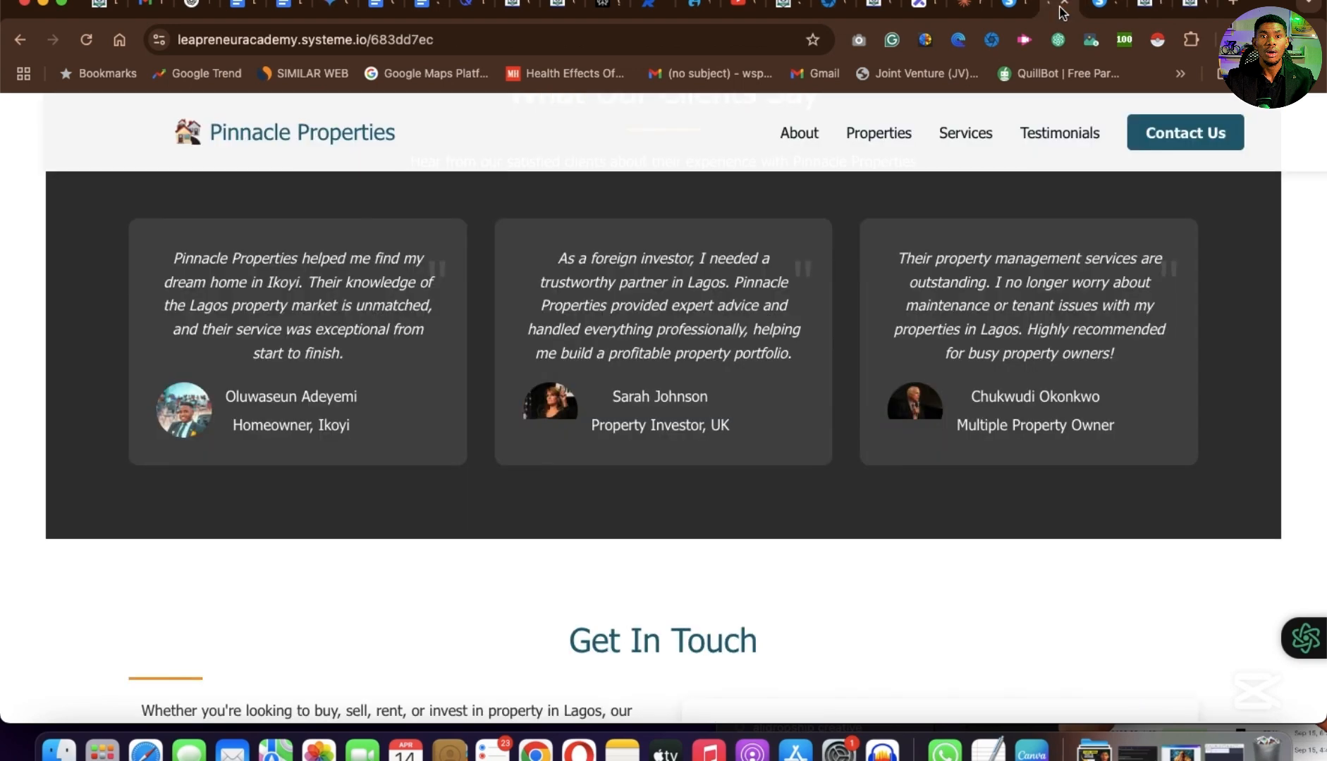
click(1015, 10)
scroll(686, 466, down, 2)
scroll(685, 467, up, 7)
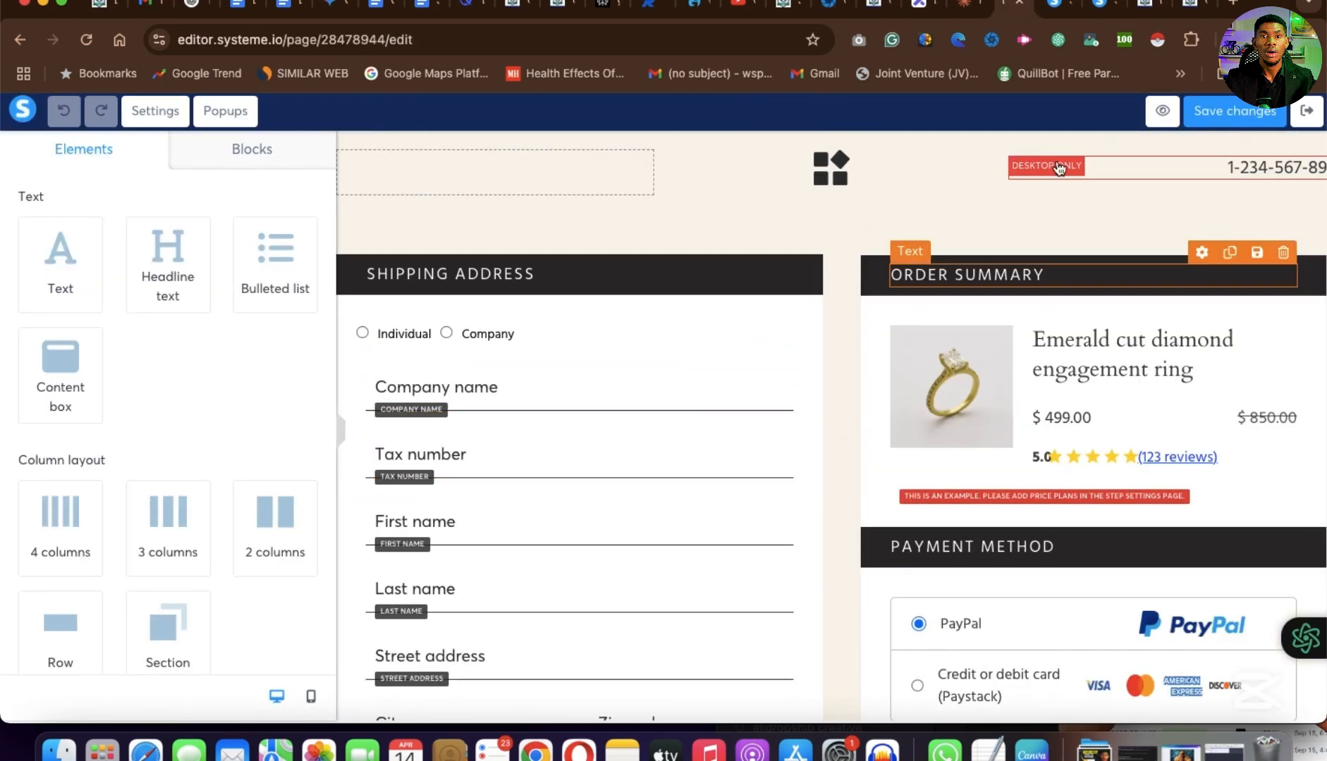
scroll(742, 461, down, 2)
scroll(743, 464, down, 2)
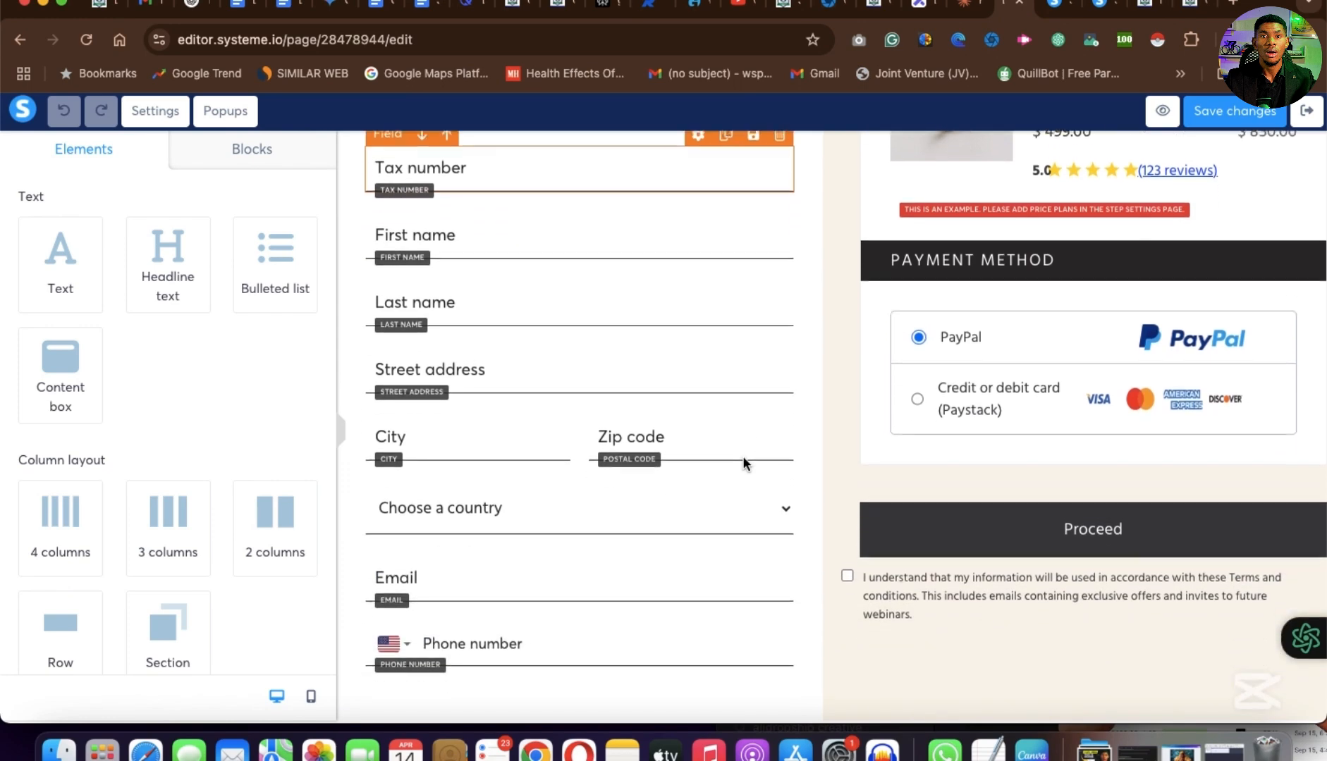
scroll(743, 463, up, 4)
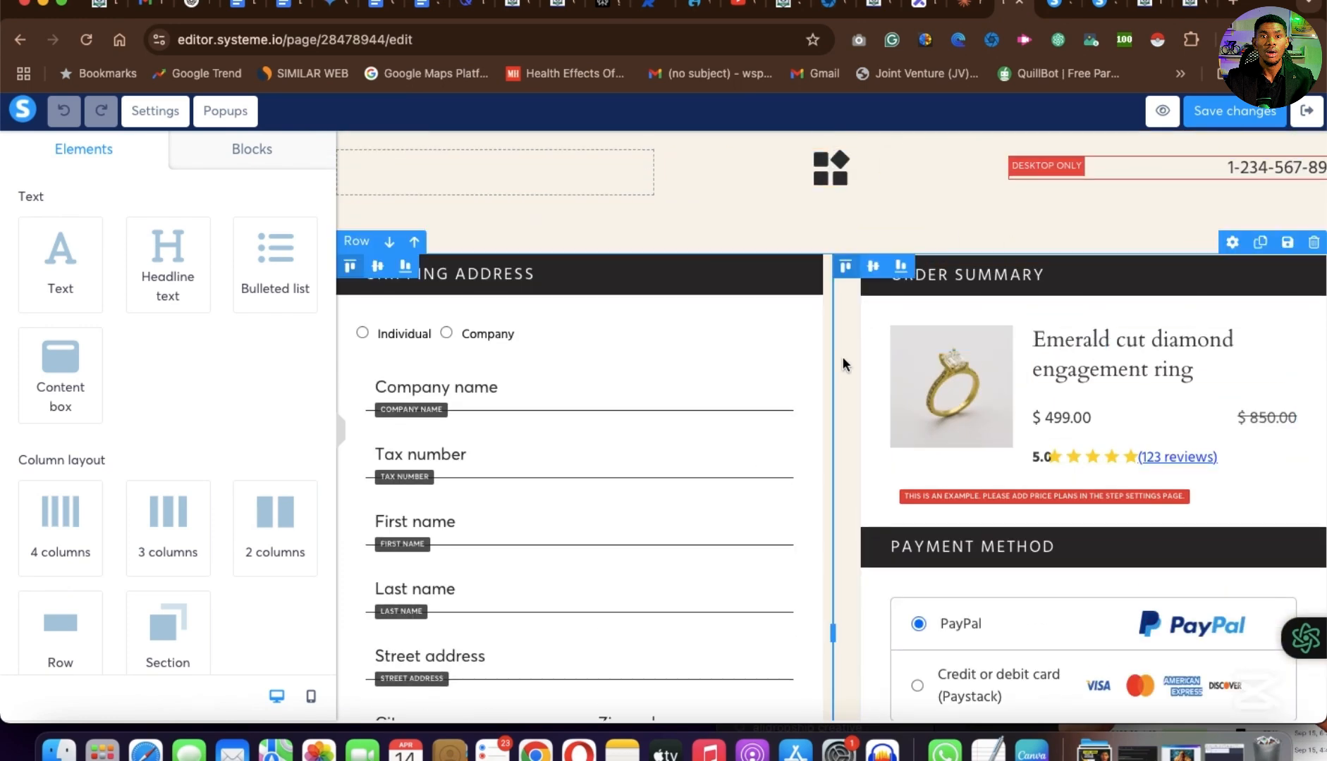
Examine the order form's order summary and payment method sections down to the Proceed button and consent text
scroll(878, 291, down, 3)
scroll(877, 291, up, 3)
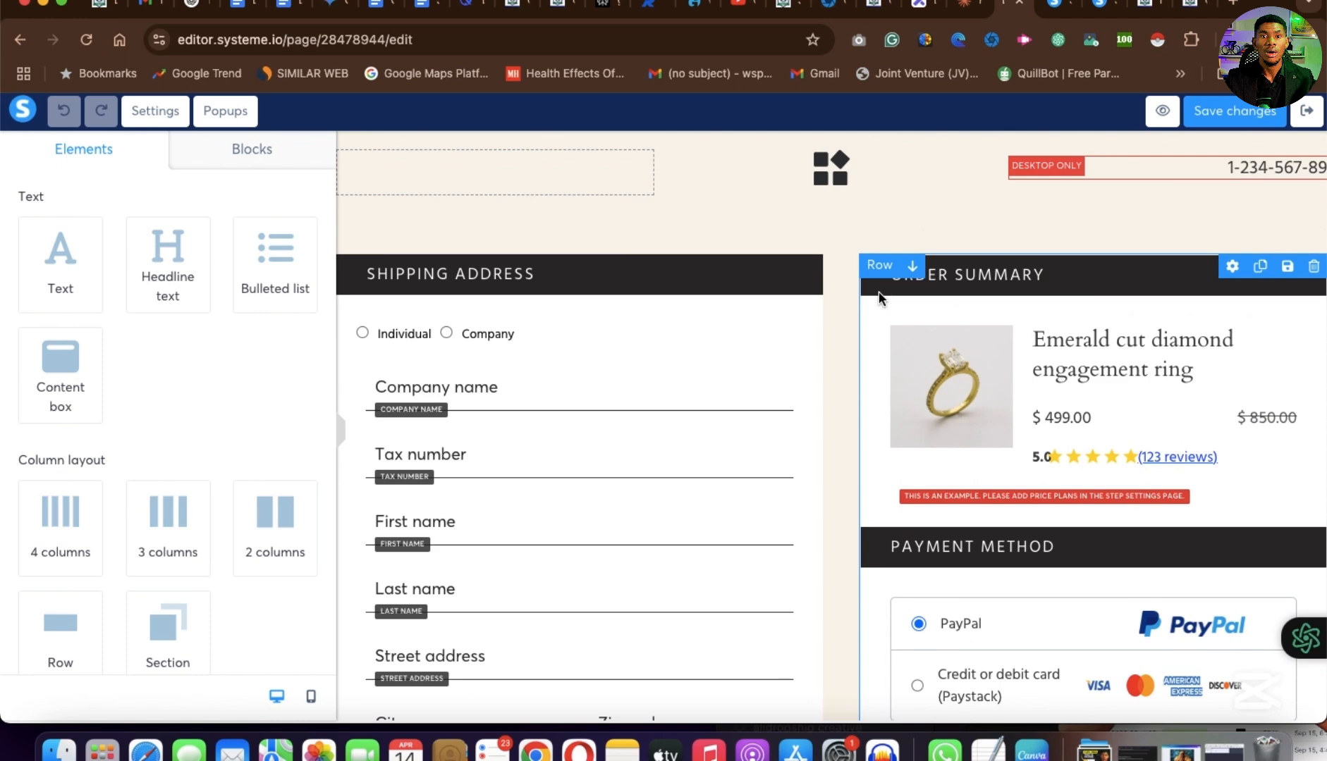
scroll(878, 296, down, 10)
scroll(877, 296, up, 5)
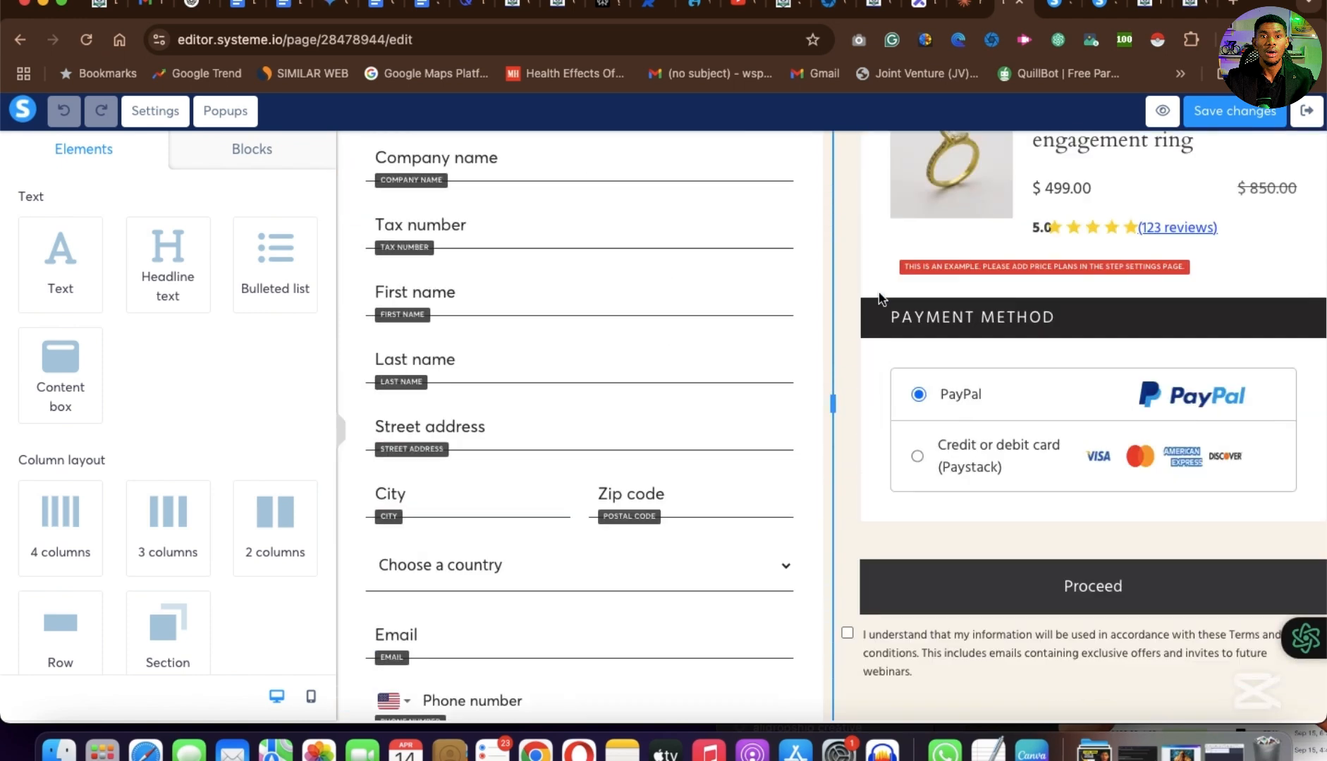
scroll(878, 296, up, 3)
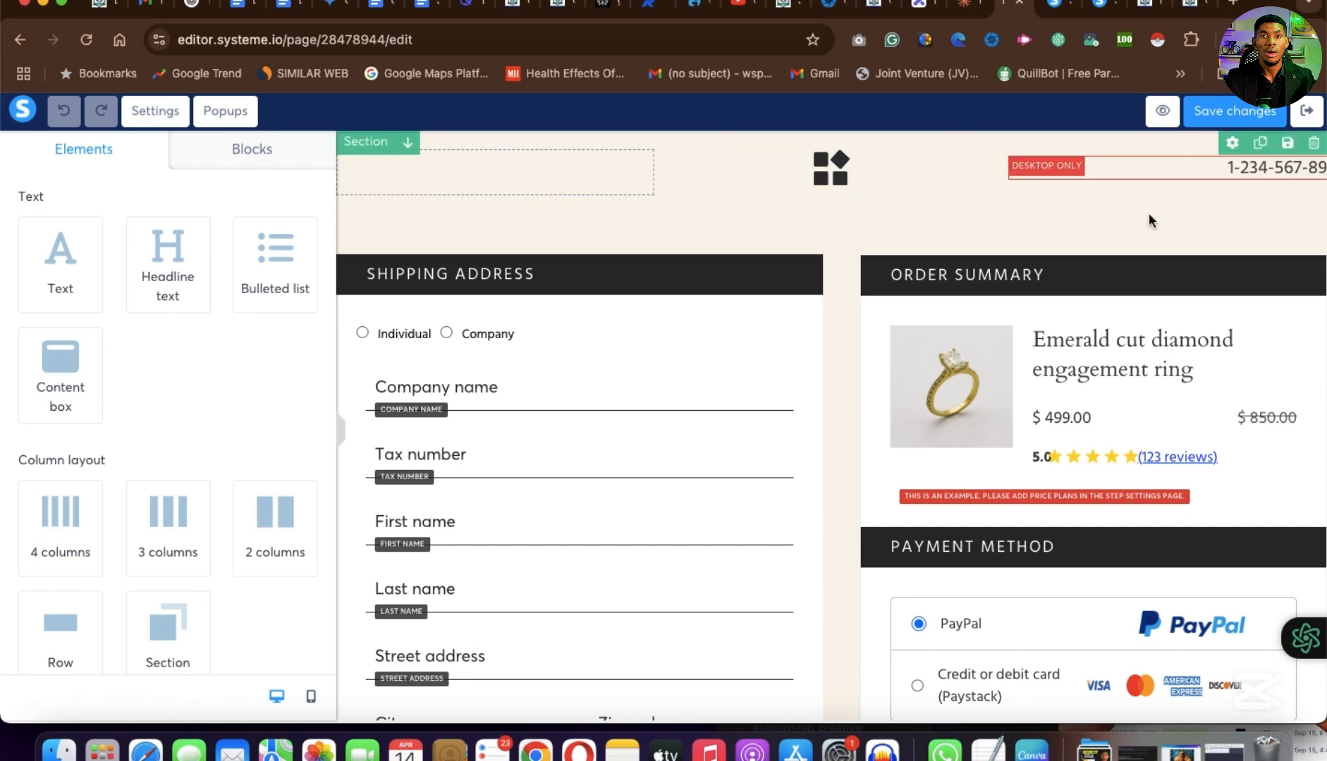
mouse_move(792, 159)
scroll(837, 491, down, 1)
scroll(837, 492, down, 5)
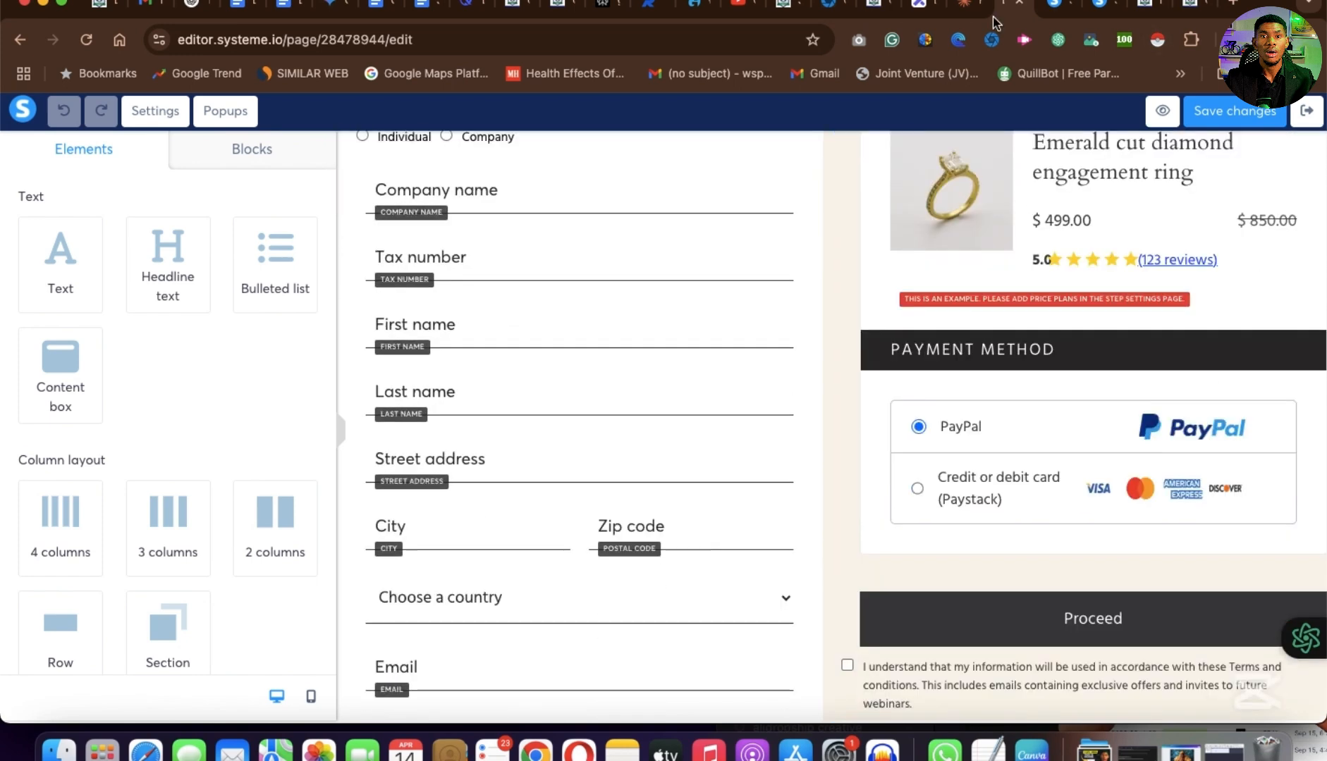
Switch to the Excalidraw board and add the text "template: guide to what you really want" below the blue frame with the green stick figures
click(924, 17)
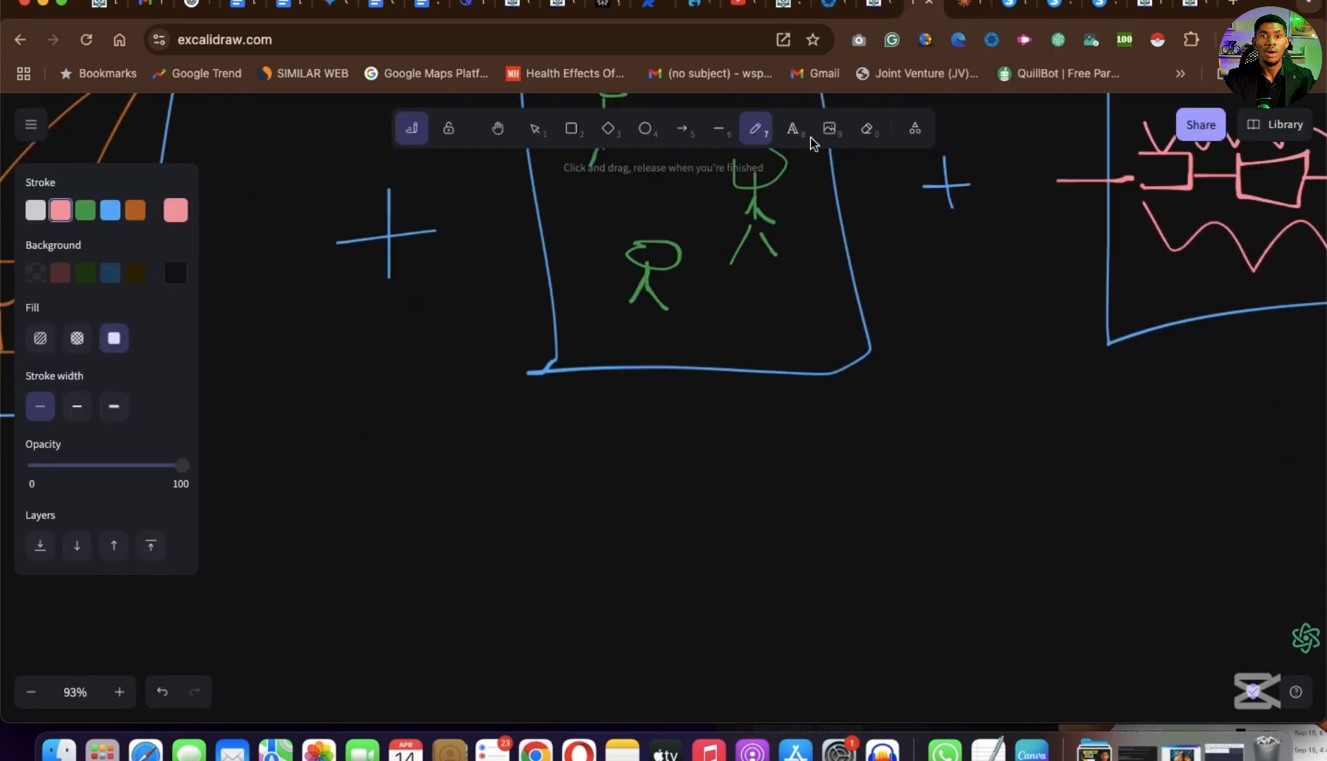
click(793, 134)
click(569, 504)
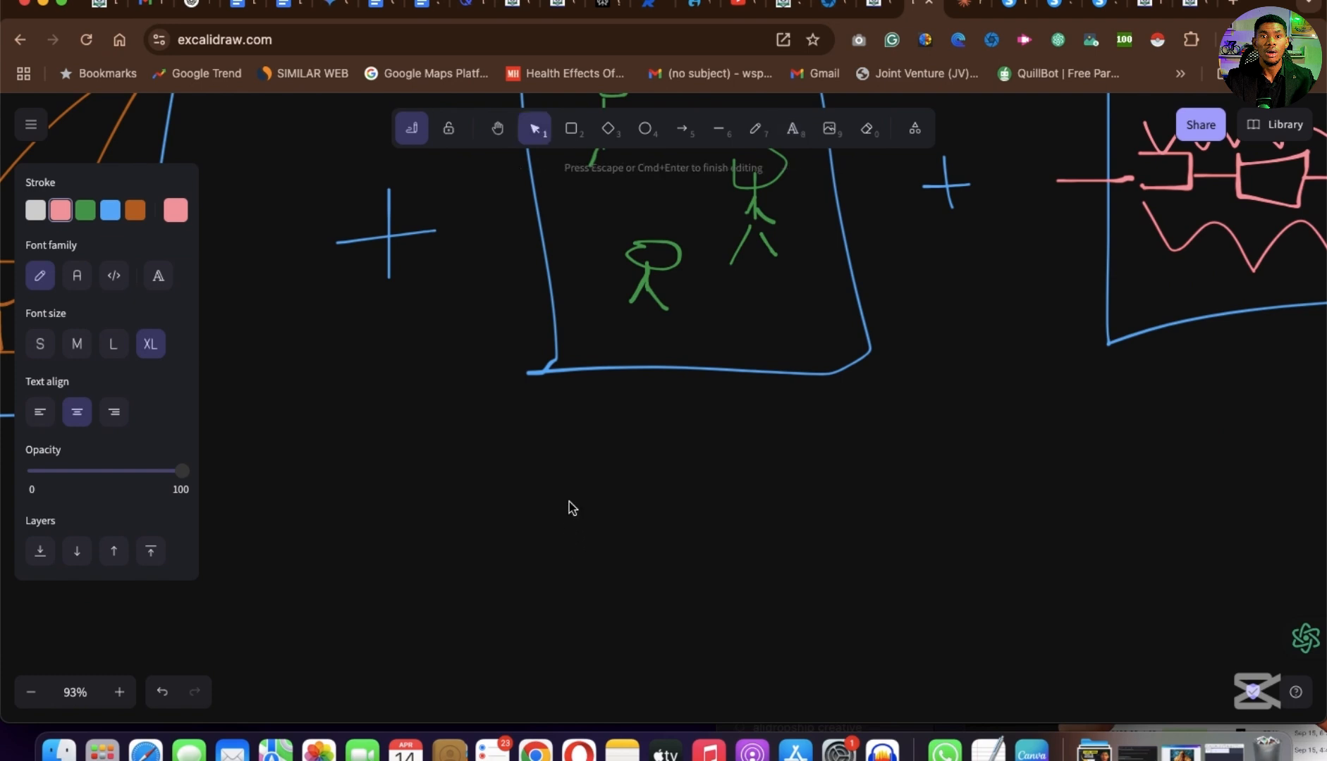
text(template: guide)
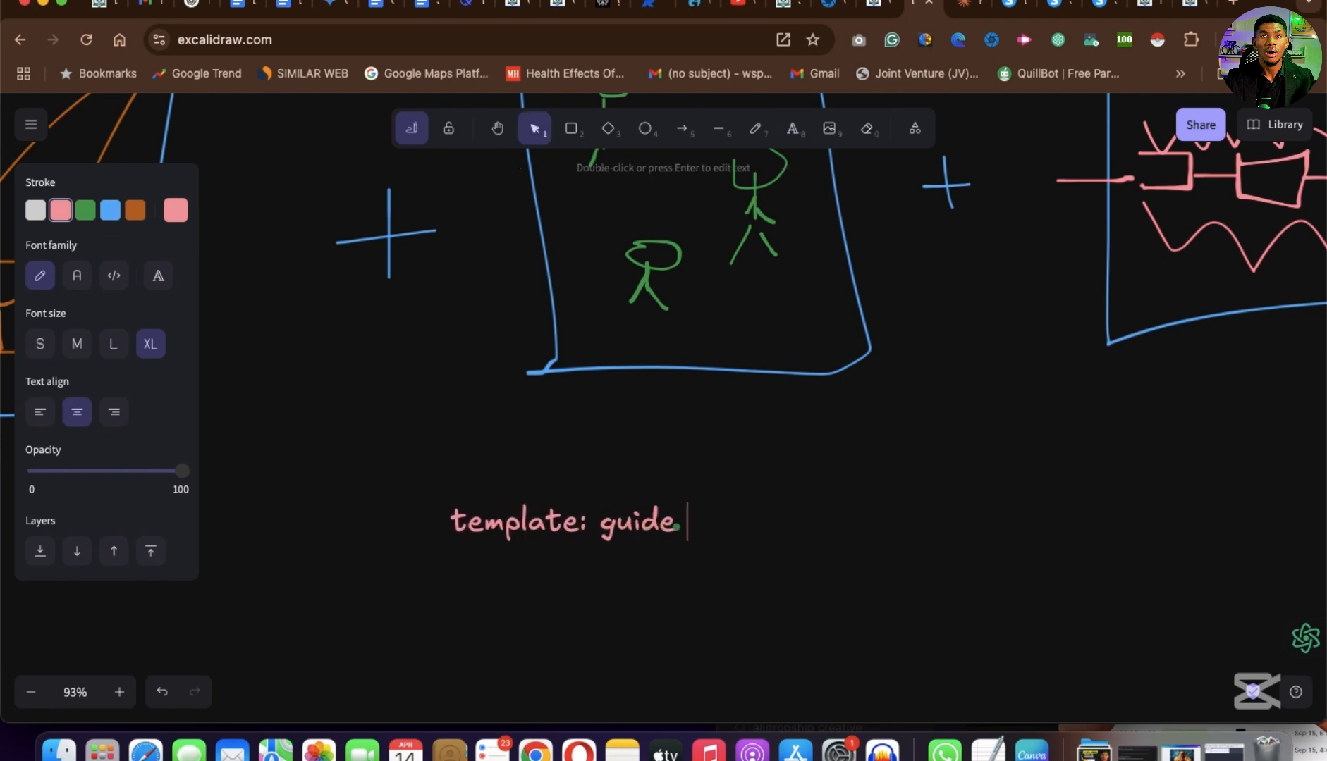
text( to what you really want)
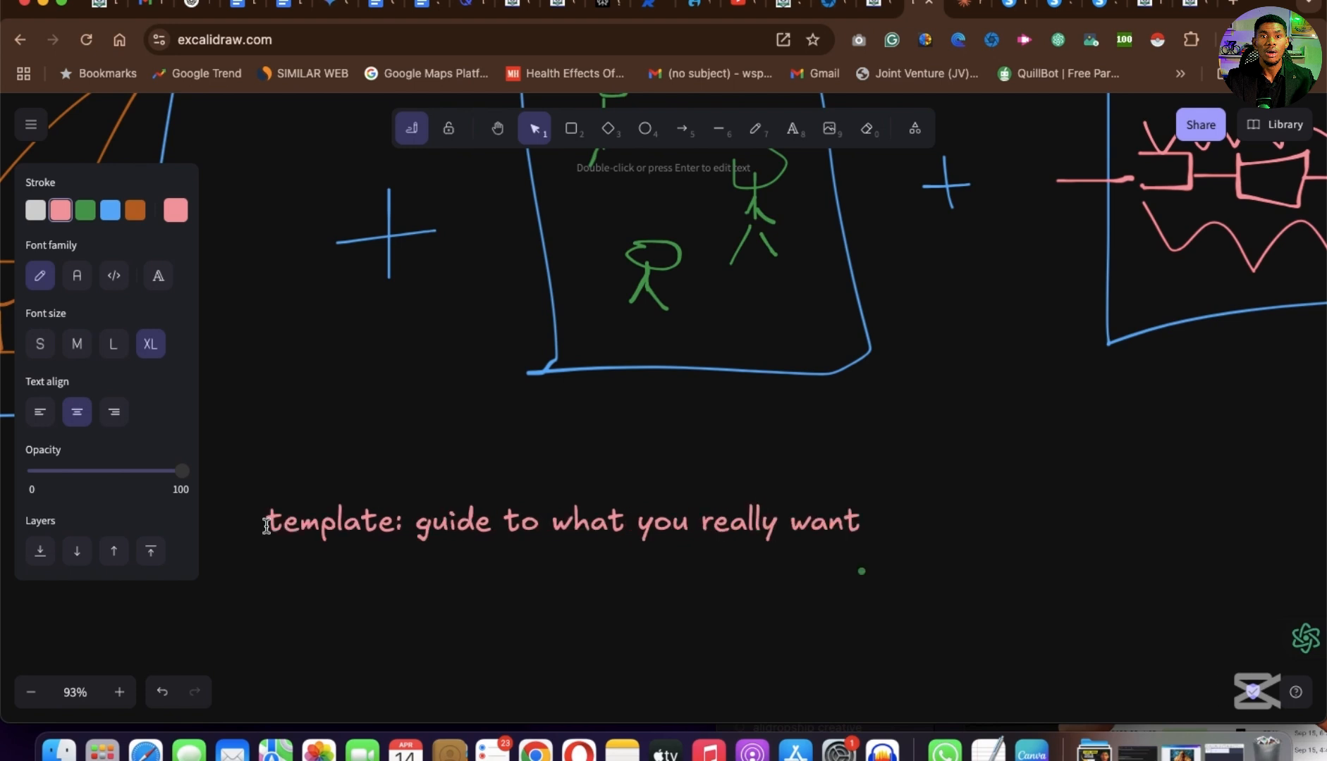
scroll(583, 550, down, 2)
scroll(582, 550, left, 2)
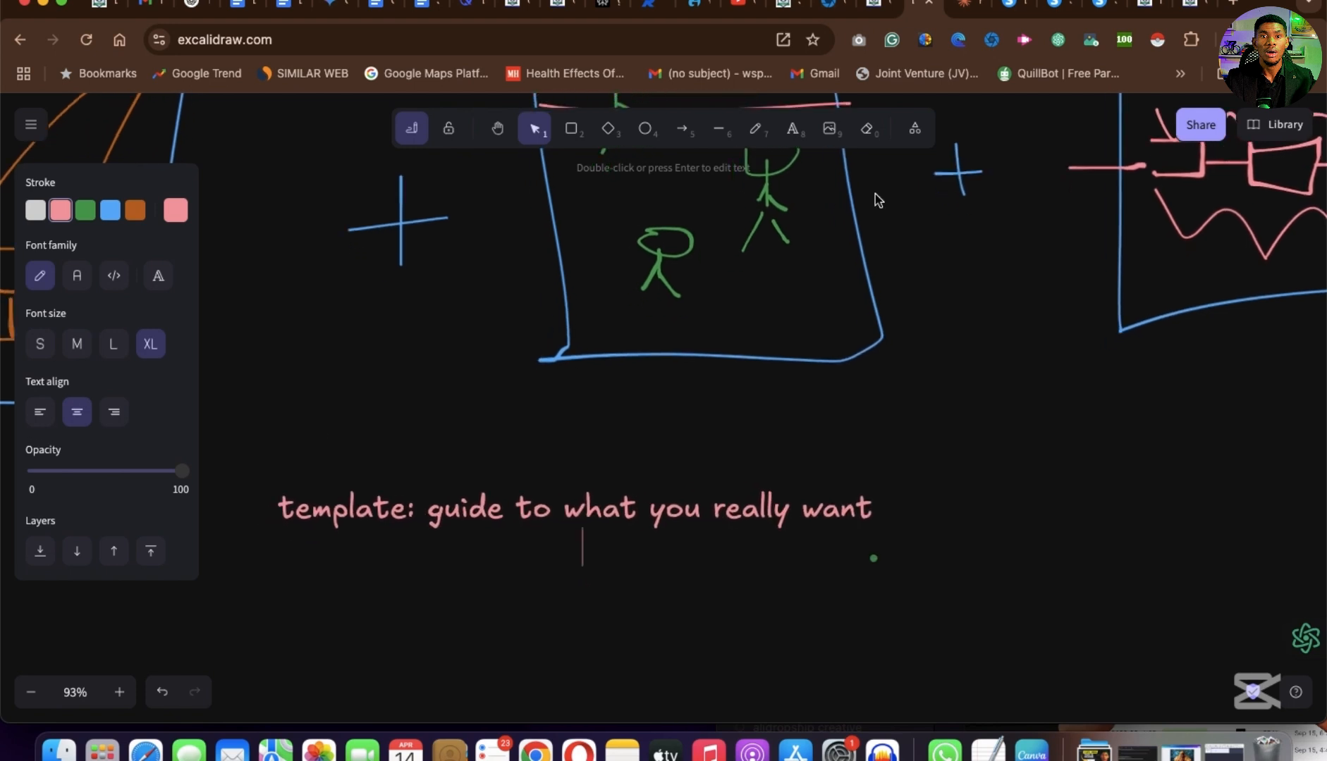
Return to the Hydronium Solutions sales page and review it from the headline down to the payment details form
click(1107, 17)
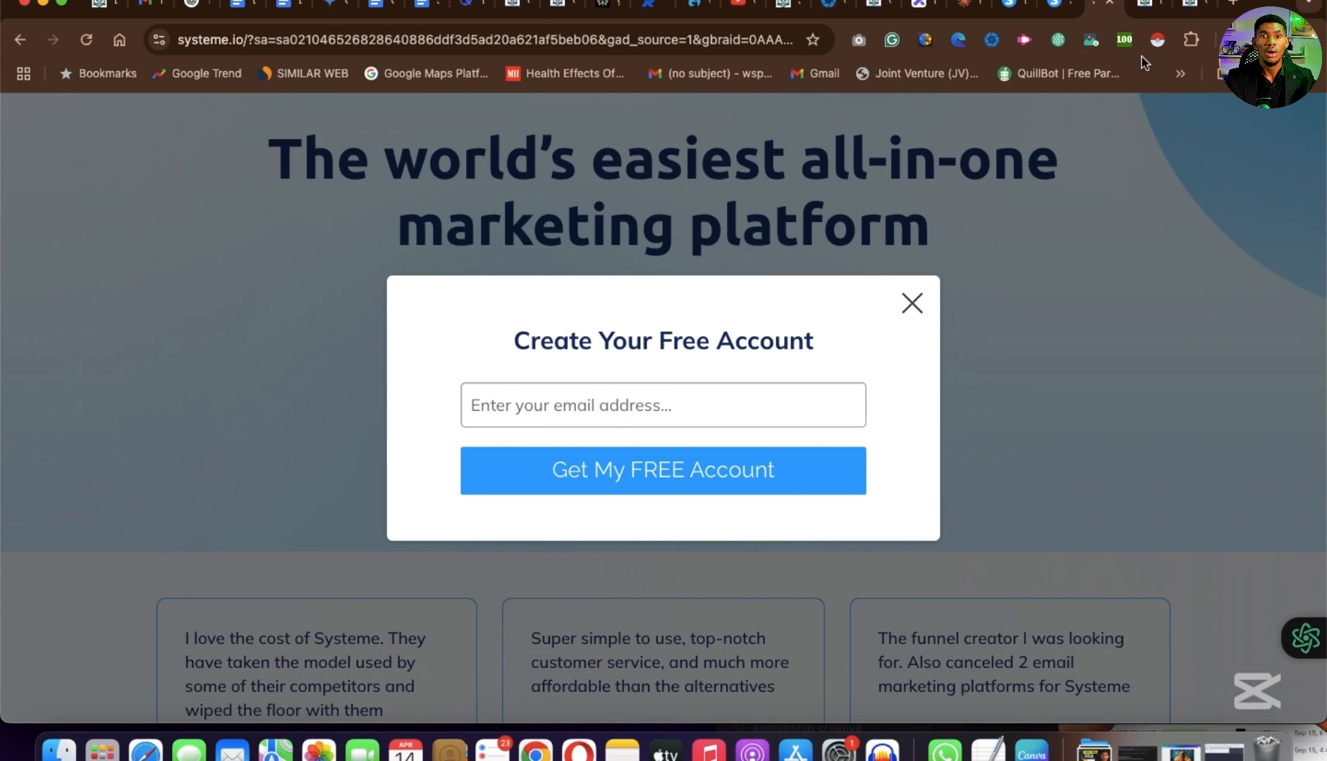
click(1151, 8)
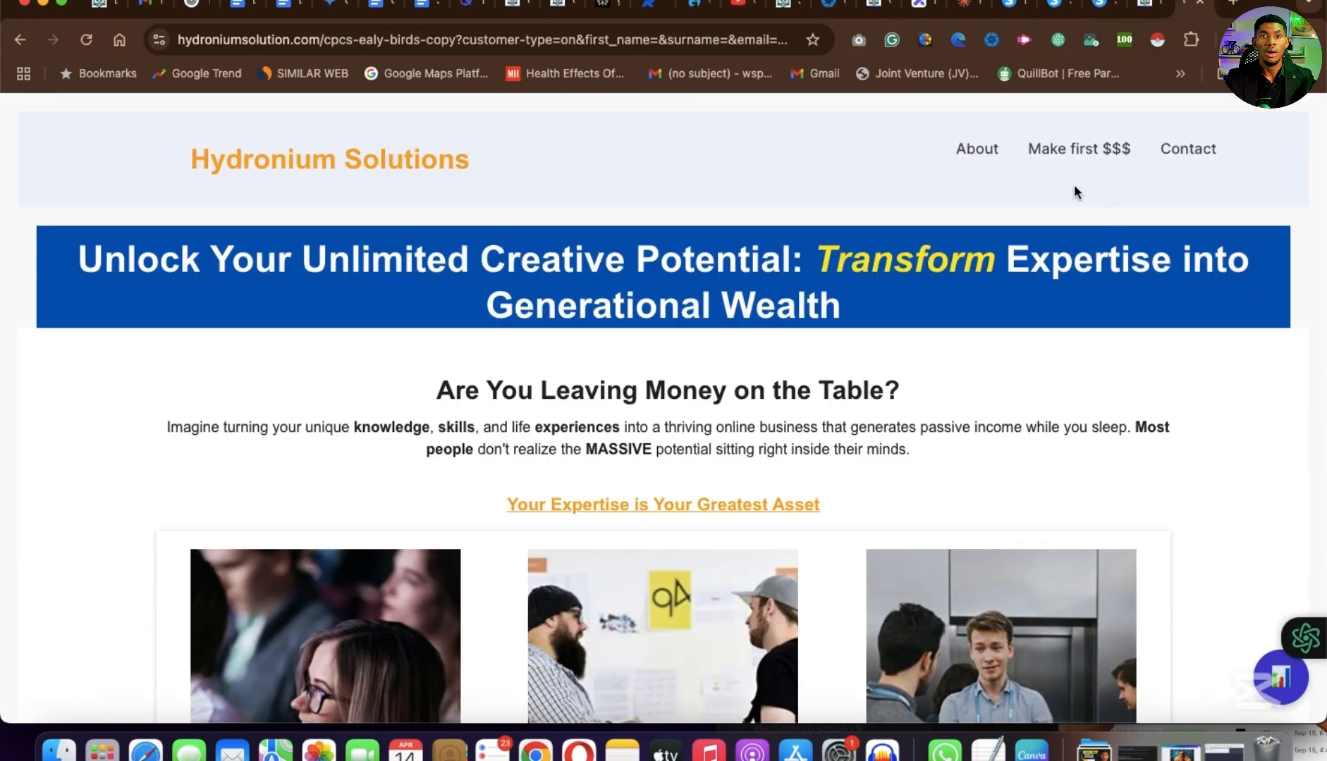
scroll(683, 552, down, 6)
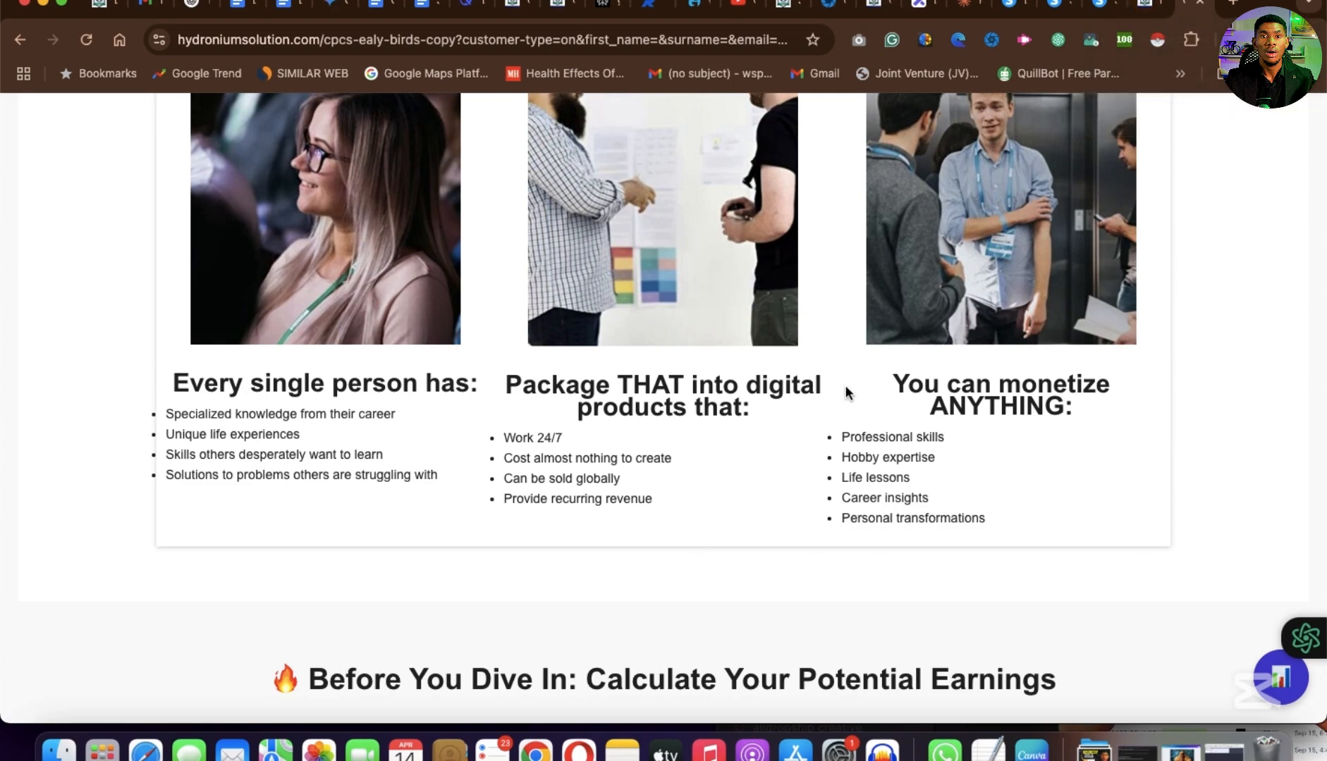
scroll(844, 384, up, 7)
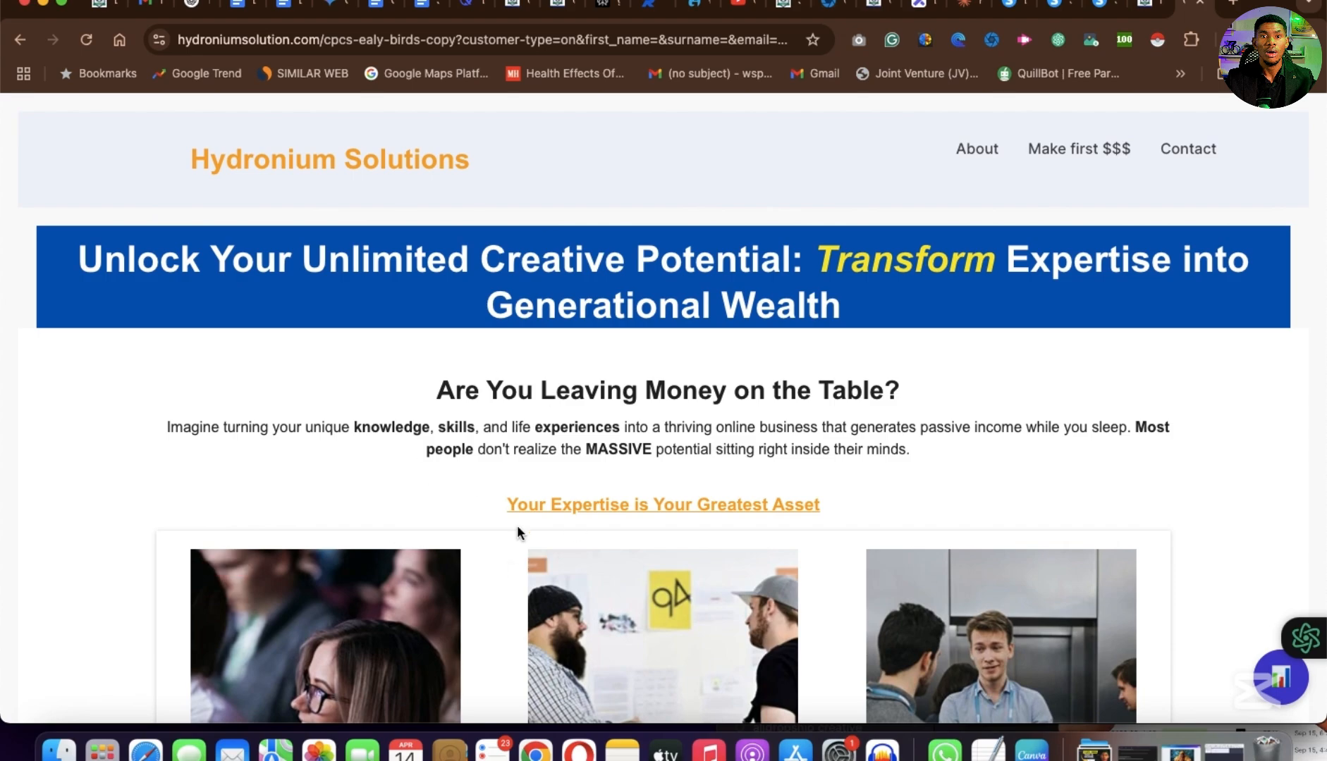
scroll(531, 531, down, 10)
scroll(496, 476, up, 4)
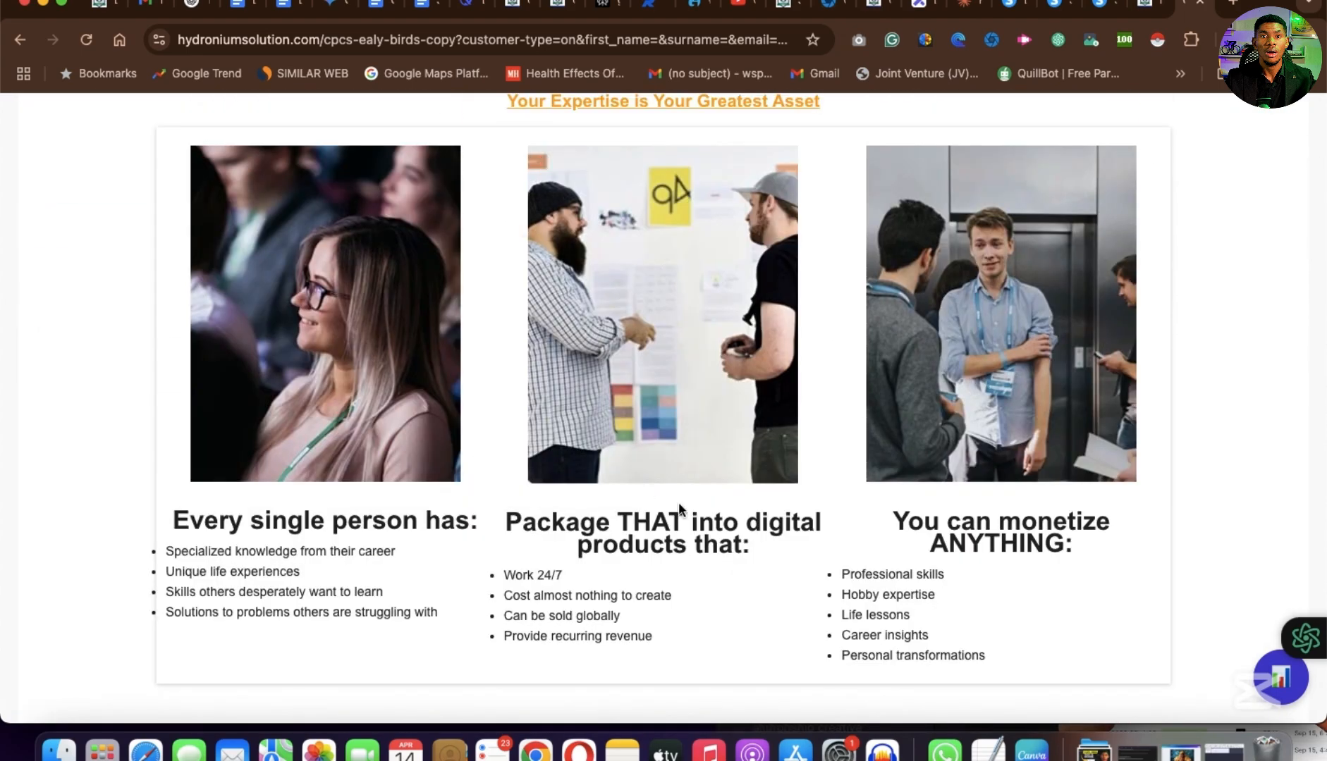
scroll(564, 515, down, 15)
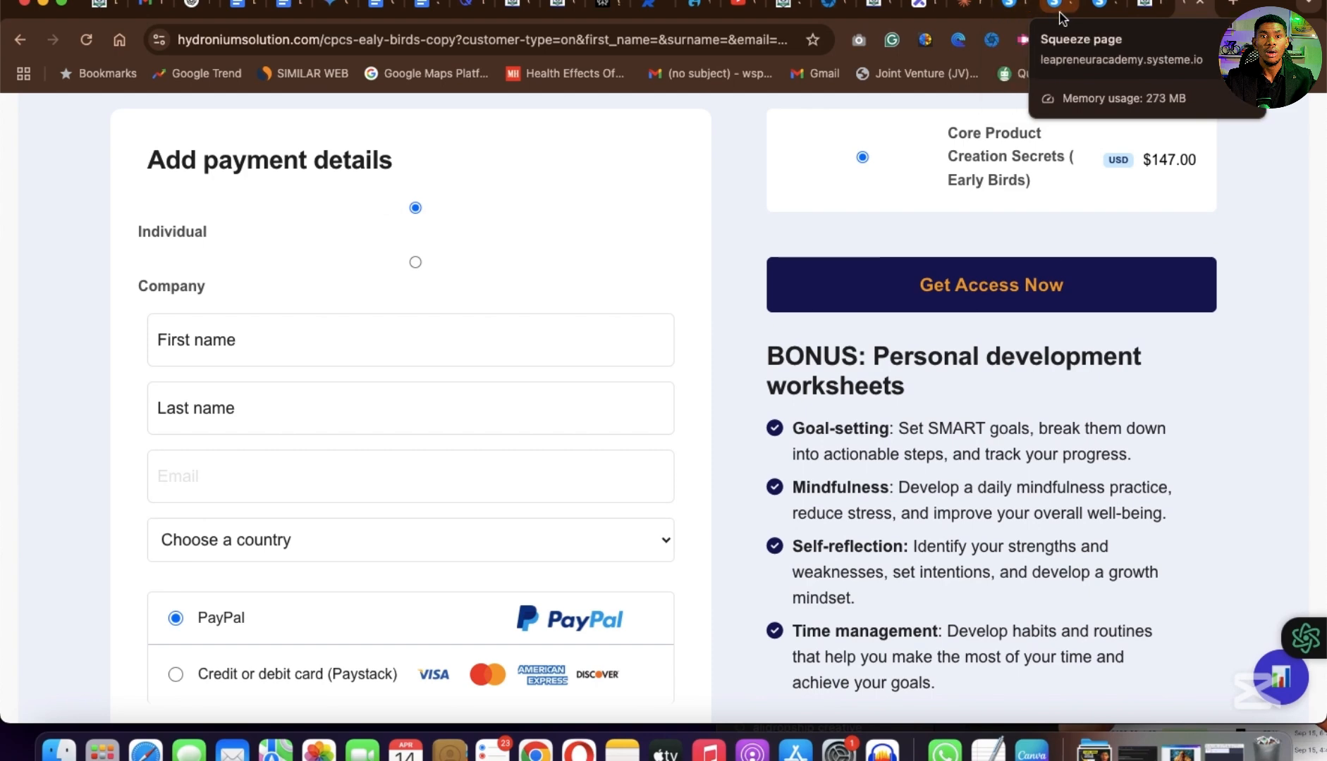
Go back to the Order Form page editor and exit it to the "new funnel" step configuration
click(1061, 14)
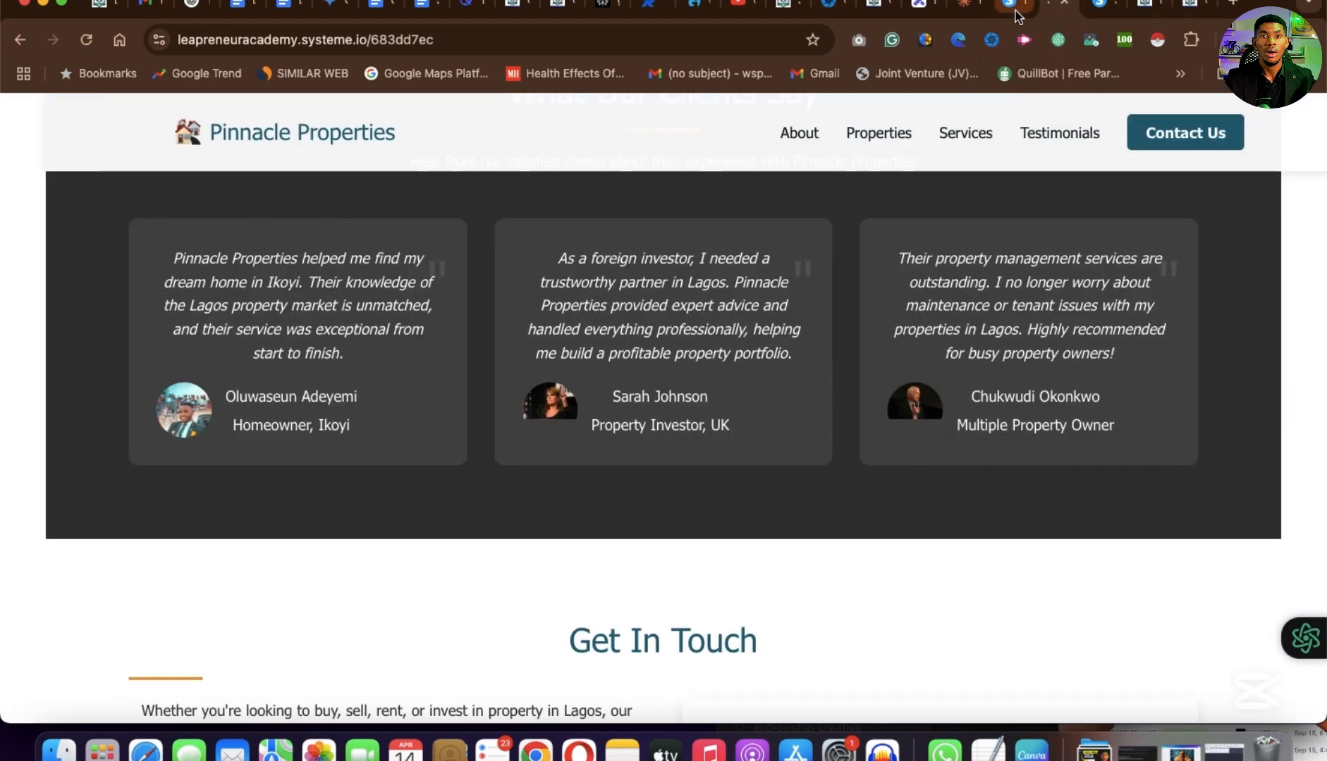
click(1015, 14)
scroll(907, 451, up, 3)
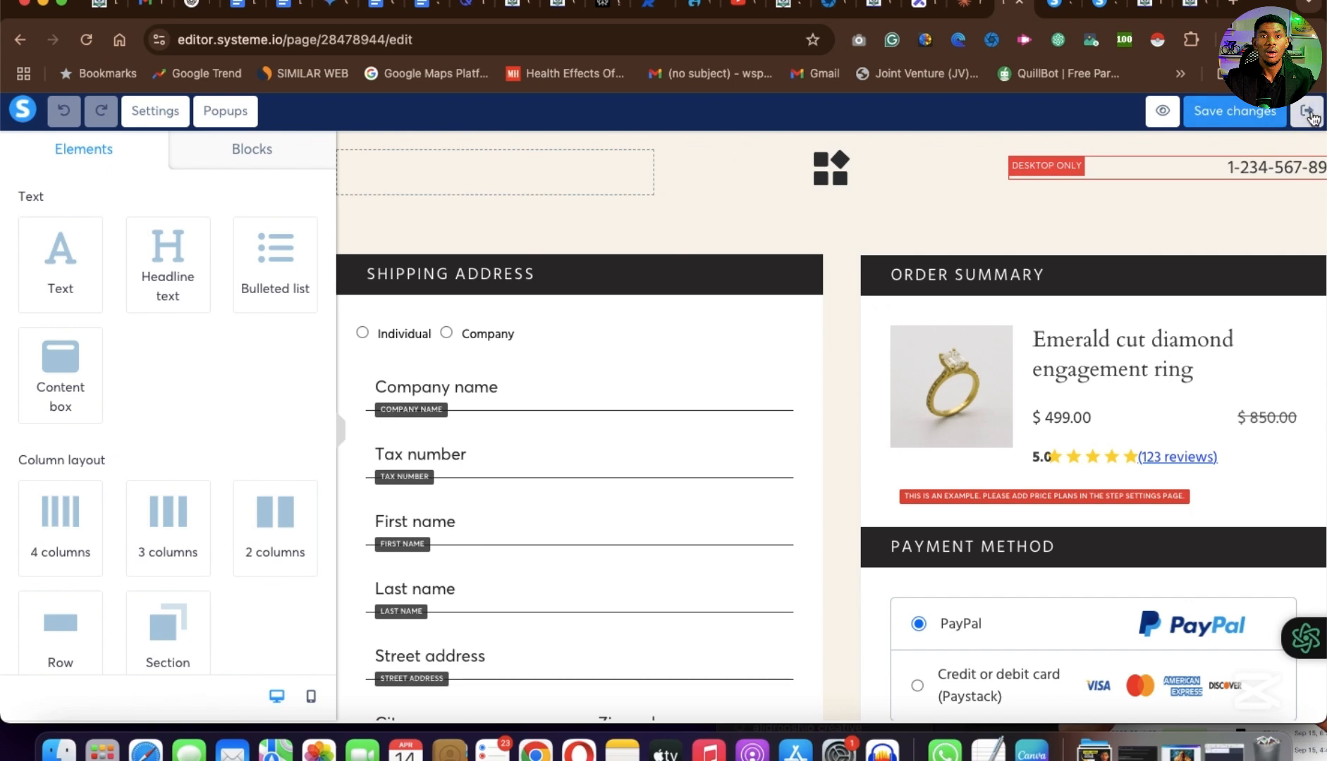
click(1308, 113)
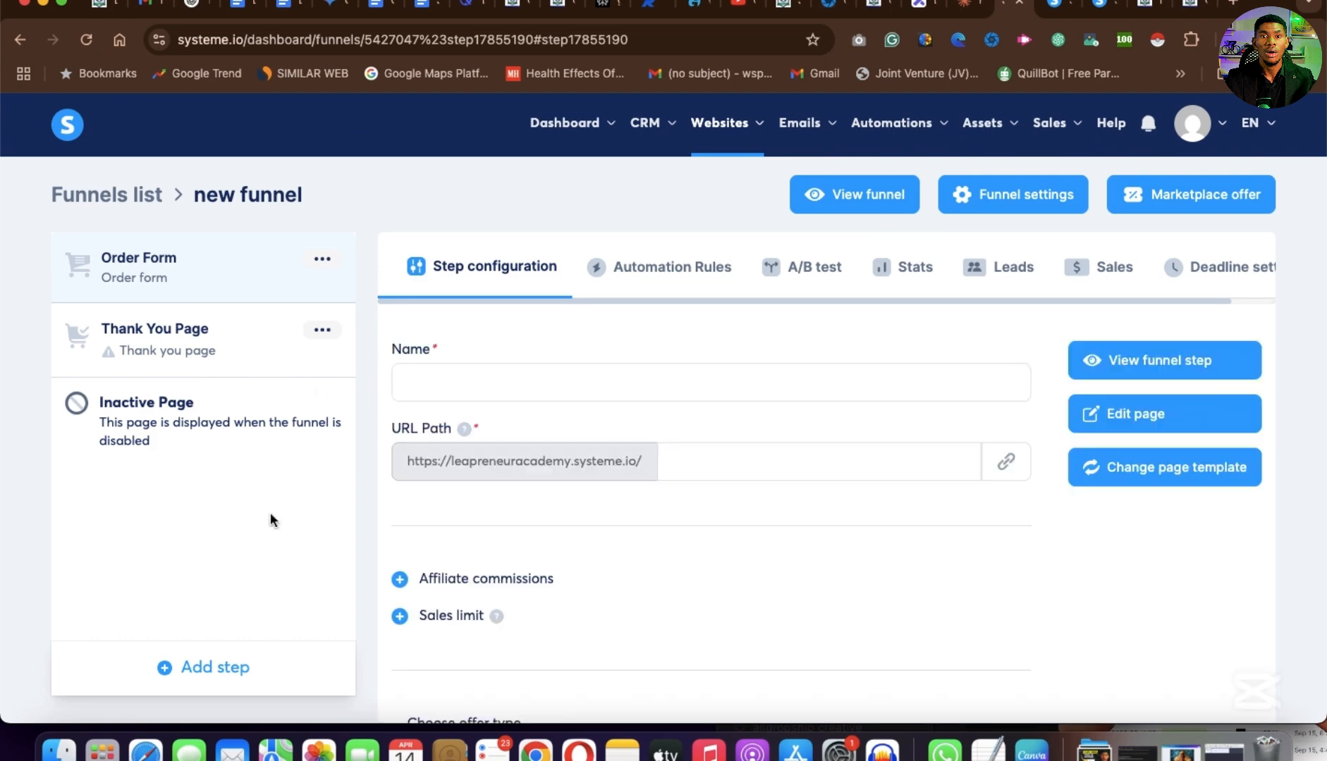
Add a template-based funnel step named "newfunnel2" of type Squeeze page to "new funnel"
click(213, 665)
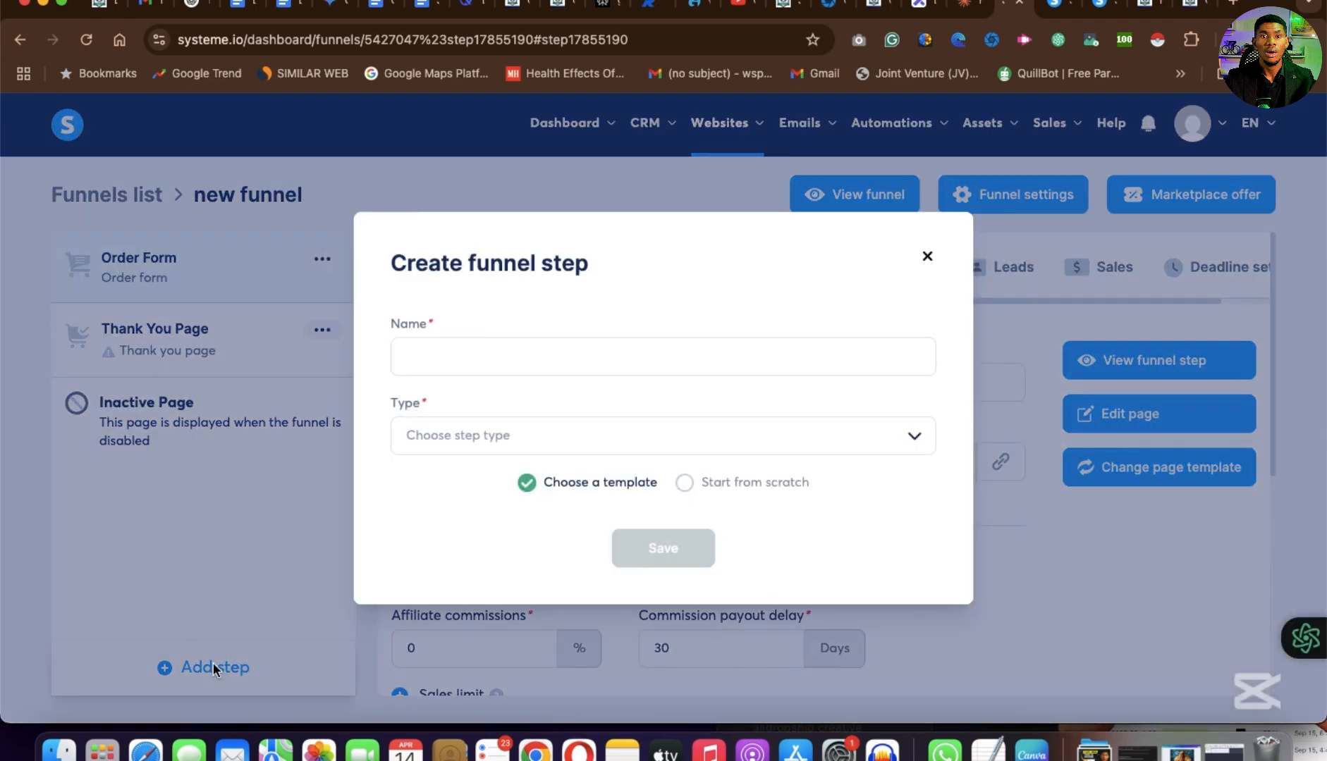
text(newfunnel2)
click(466, 435)
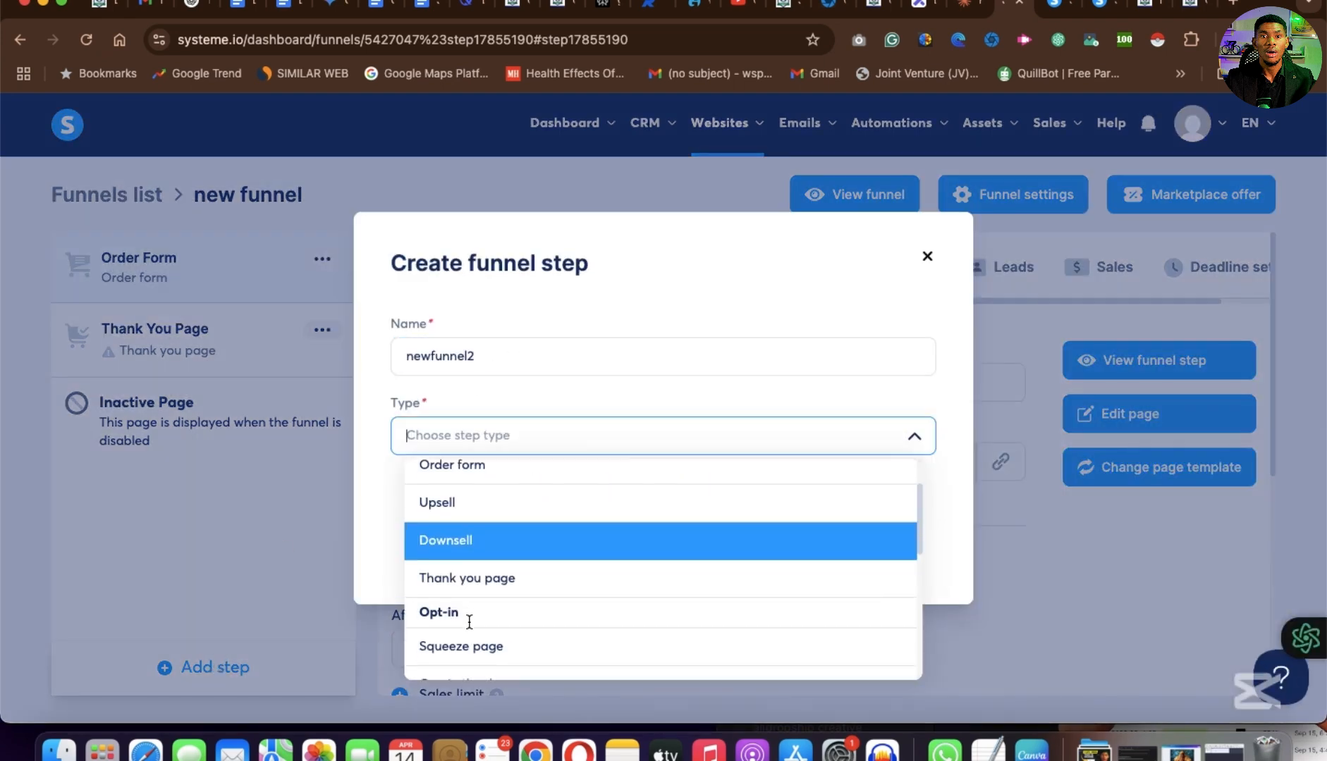
scroll(466, 619, down, 3)
scroll(469, 621, up, 4)
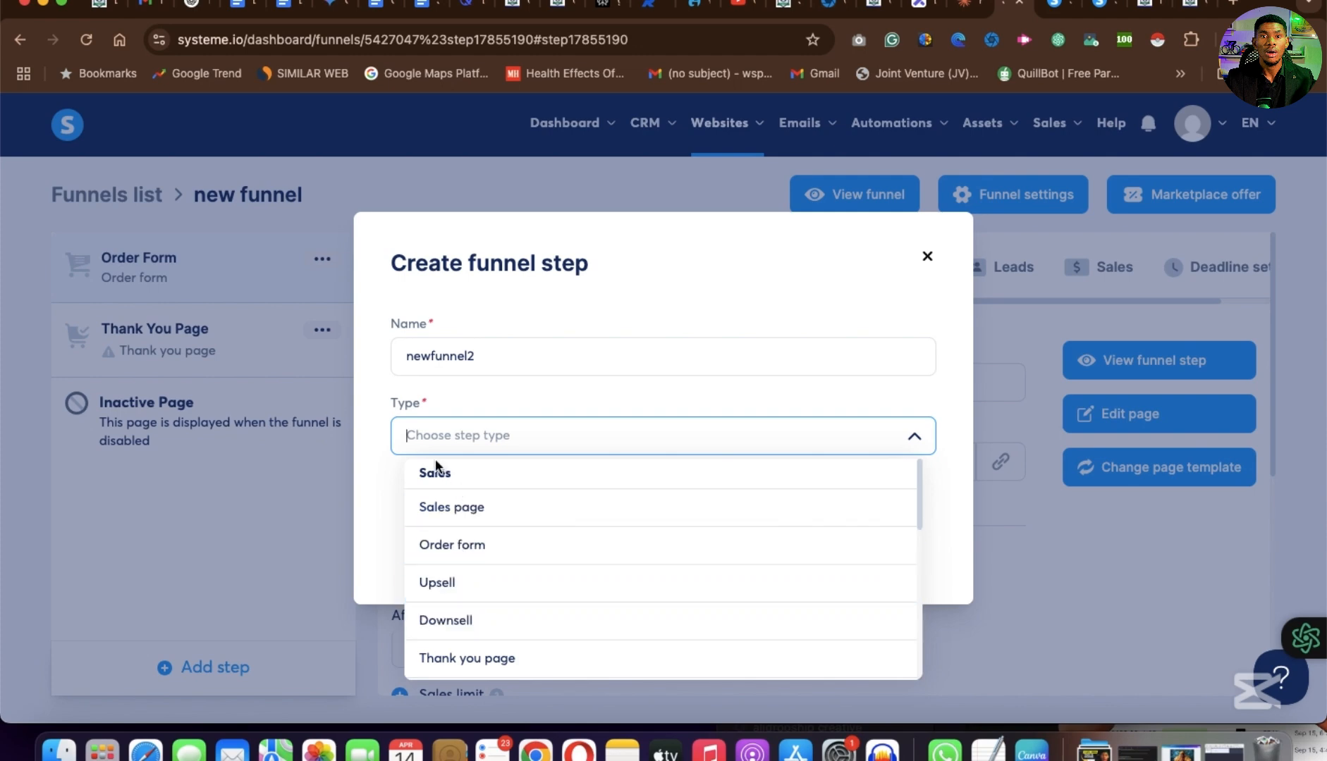
scroll(494, 593, down, 3)
scroll(494, 593, up, 4)
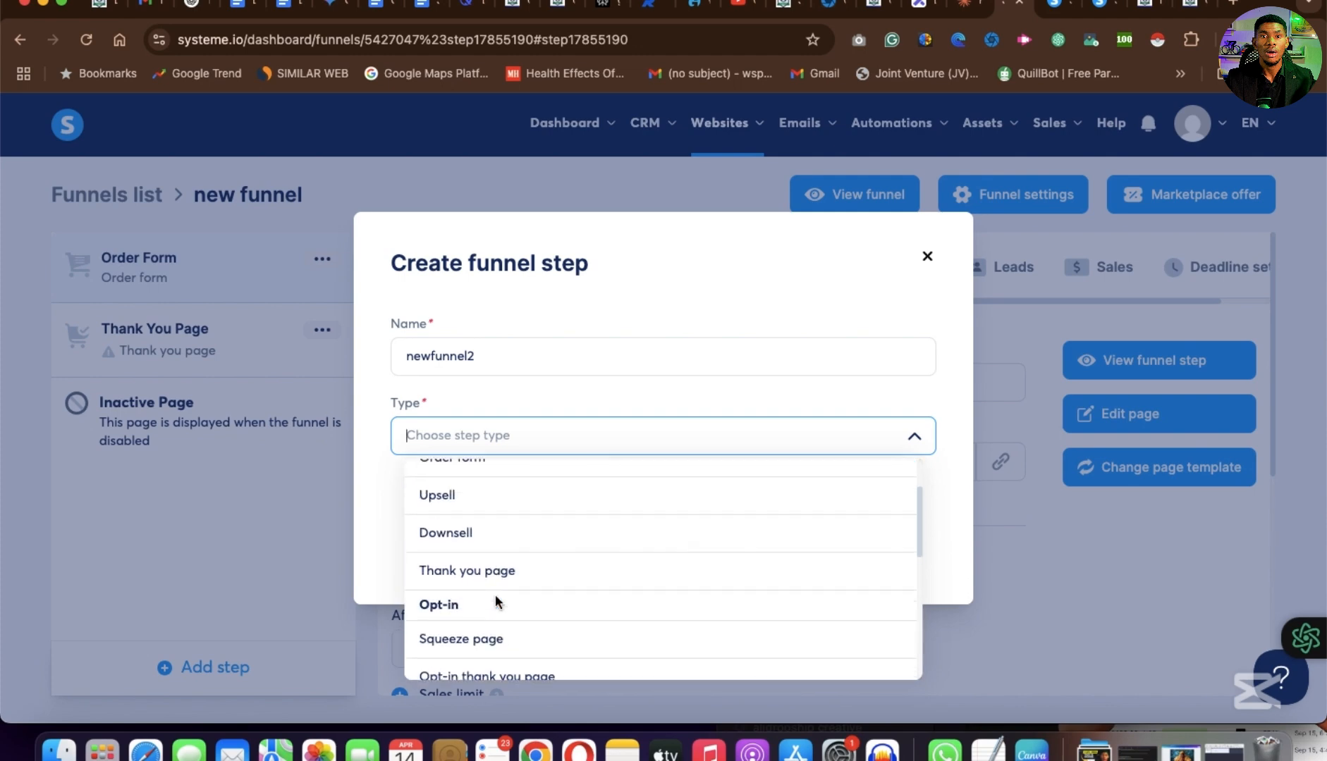
scroll(474, 597, down, 1)
scroll(474, 598, up, 1)
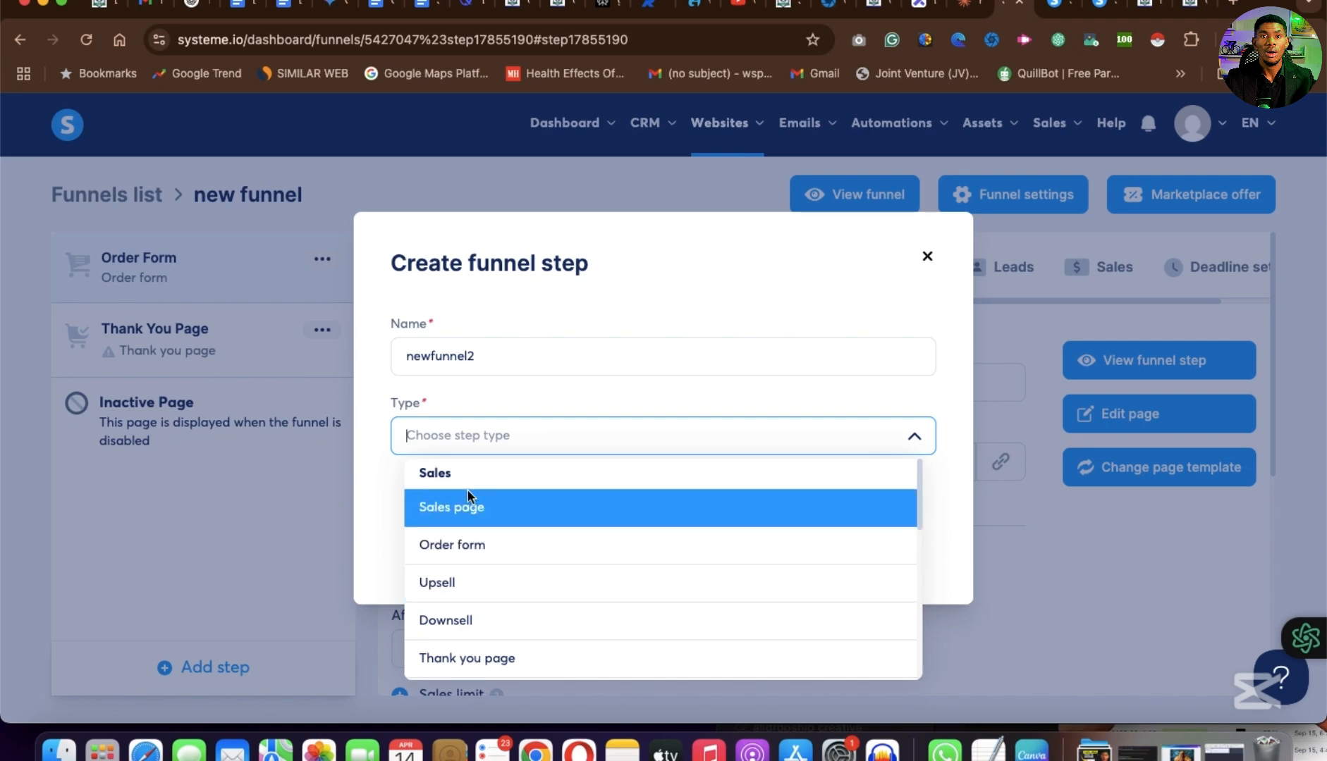
scroll(599, 556, down, 5)
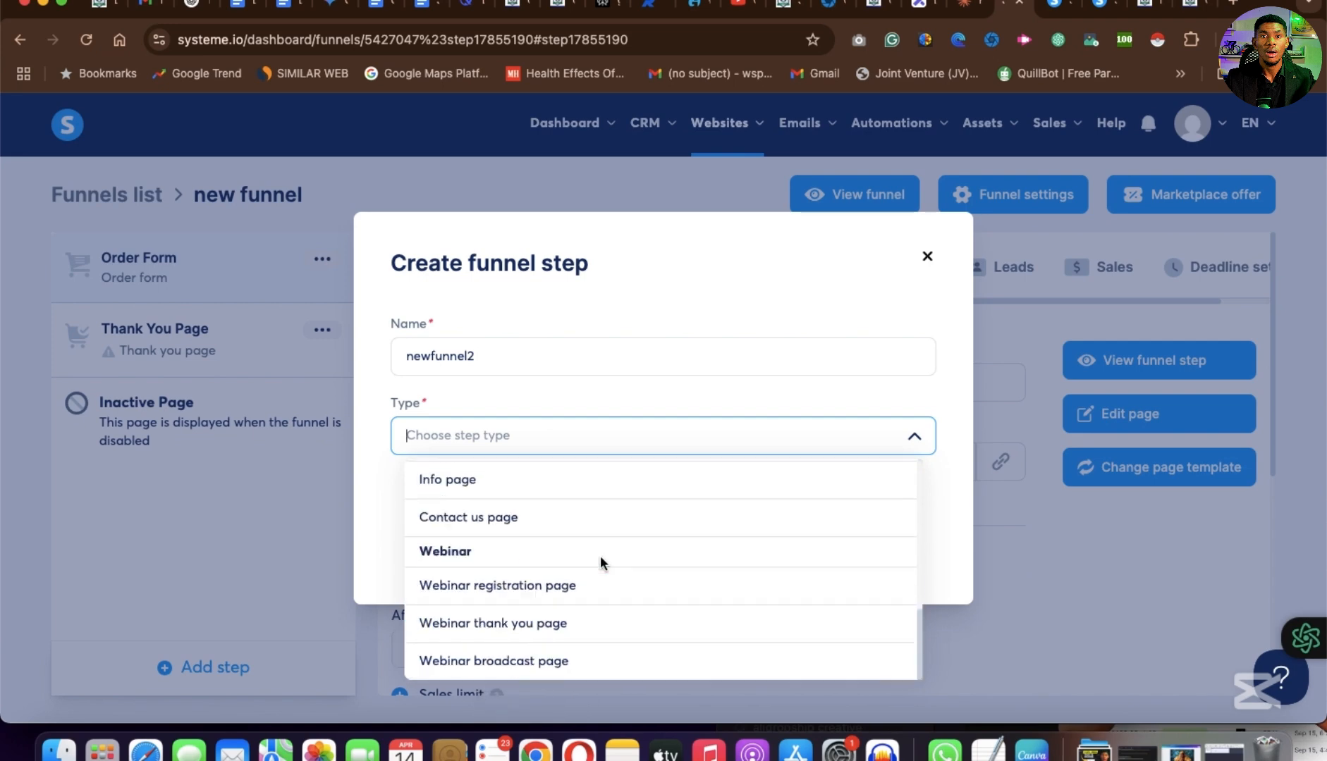
scroll(600, 555, up, 5)
scroll(600, 555, down, 1)
scroll(600, 555, down, 5)
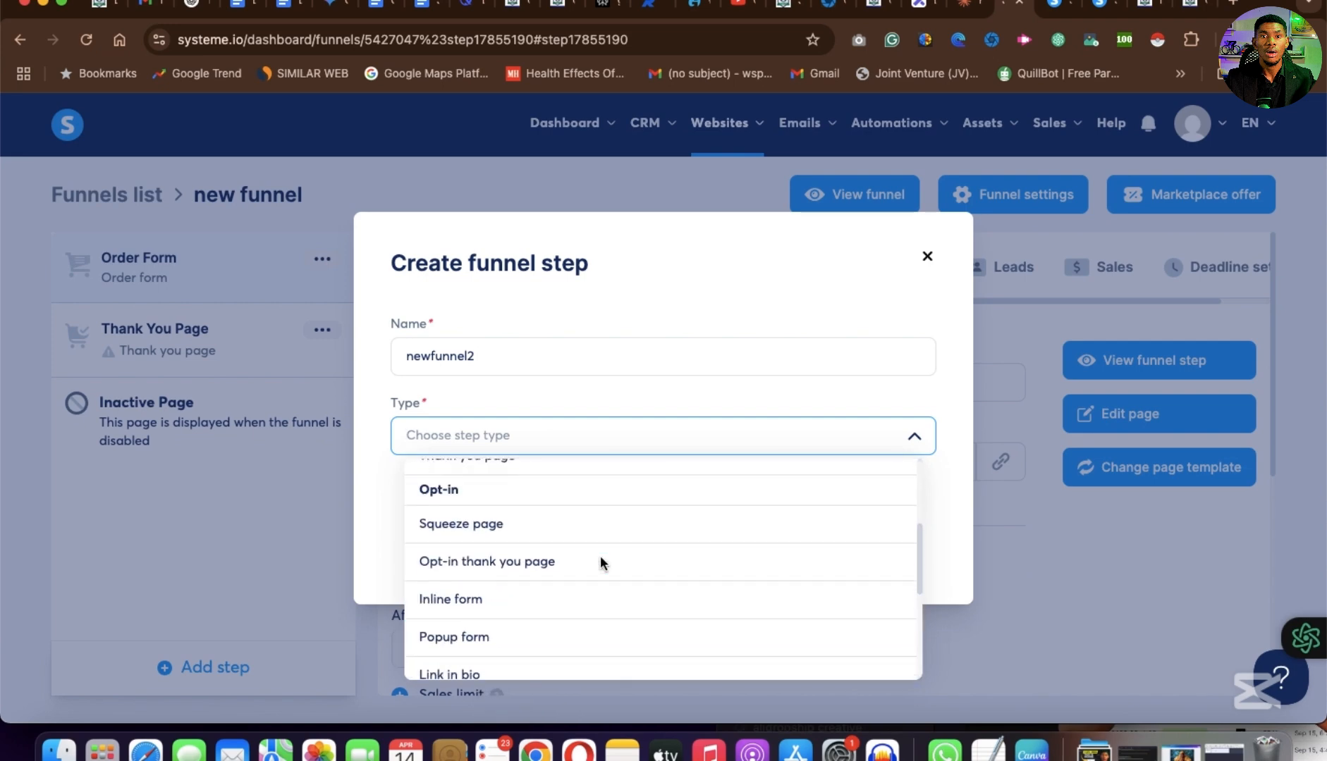
click(595, 521)
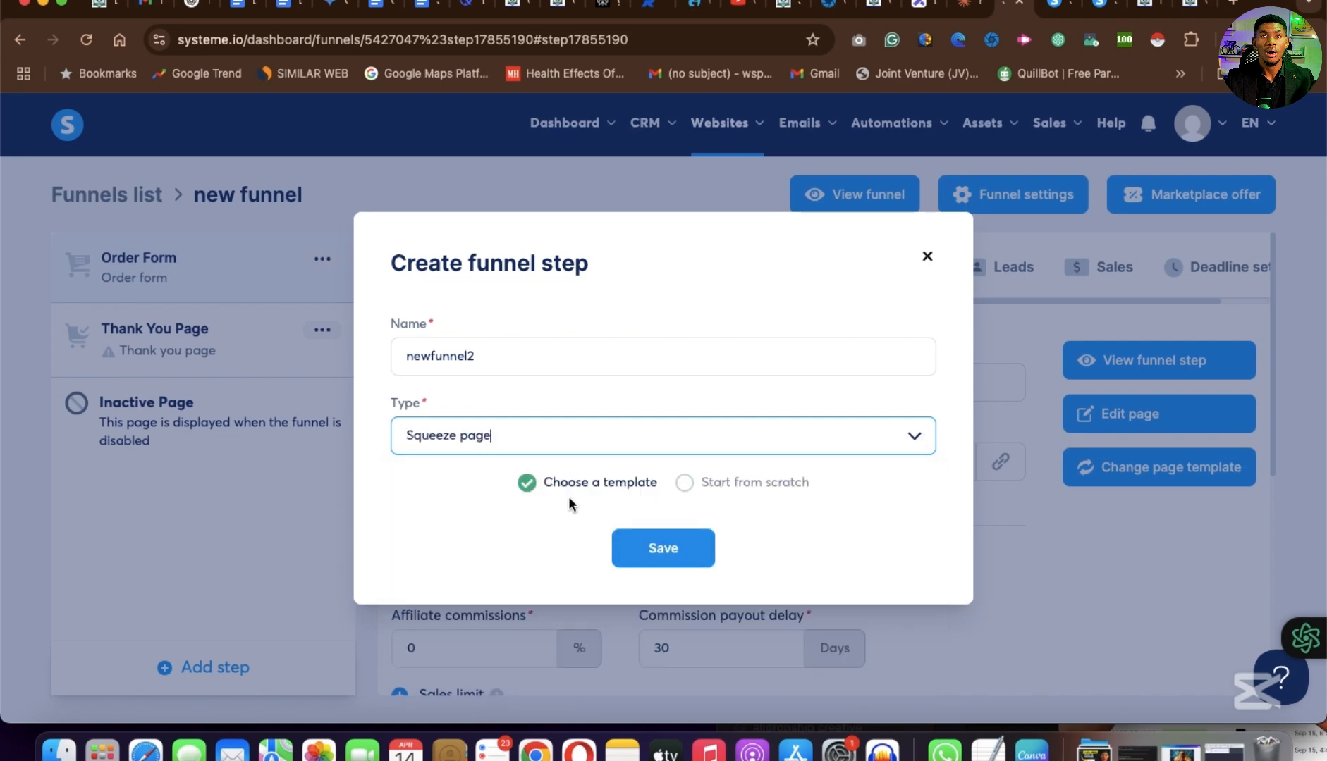
click(674, 558)
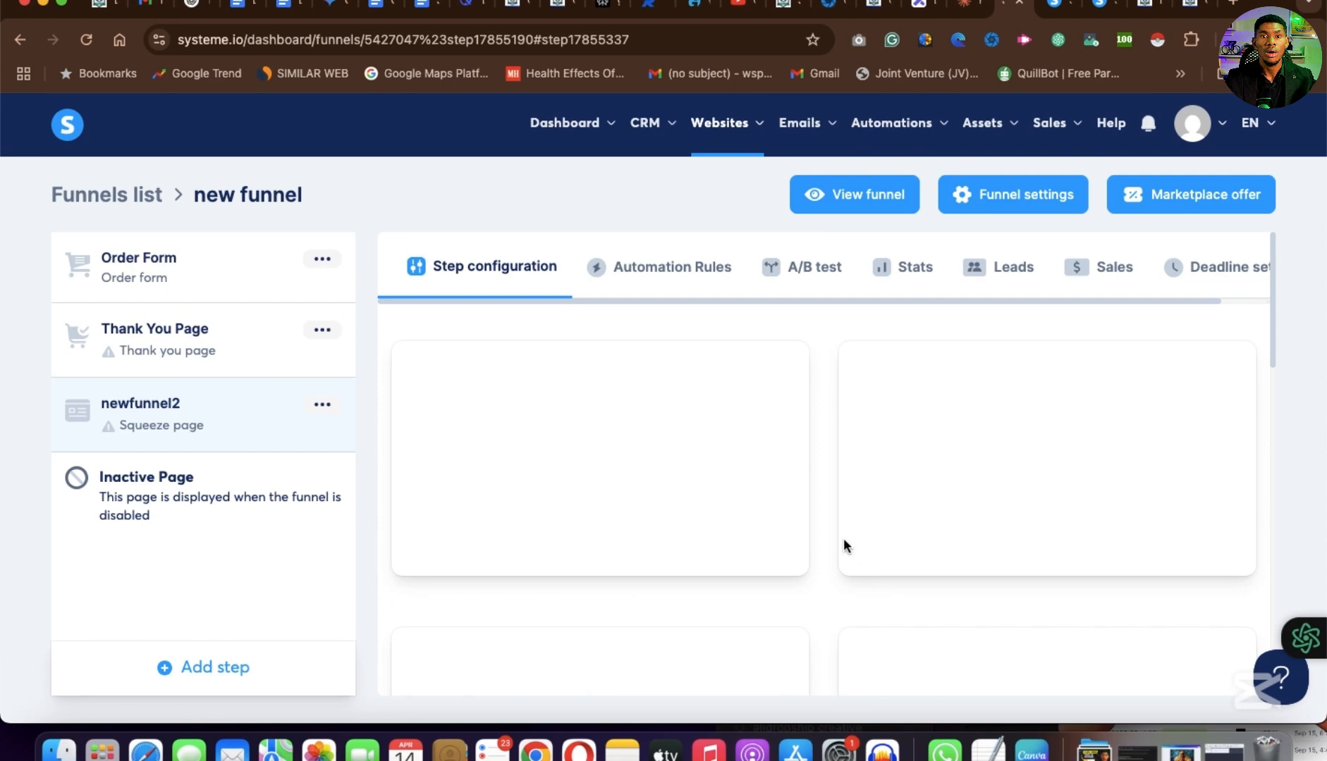
Show 15 templates per page and choose the "Global Partnerships for a Safer Future" template for the newfunnel2 step
mouse_move(800, 504)
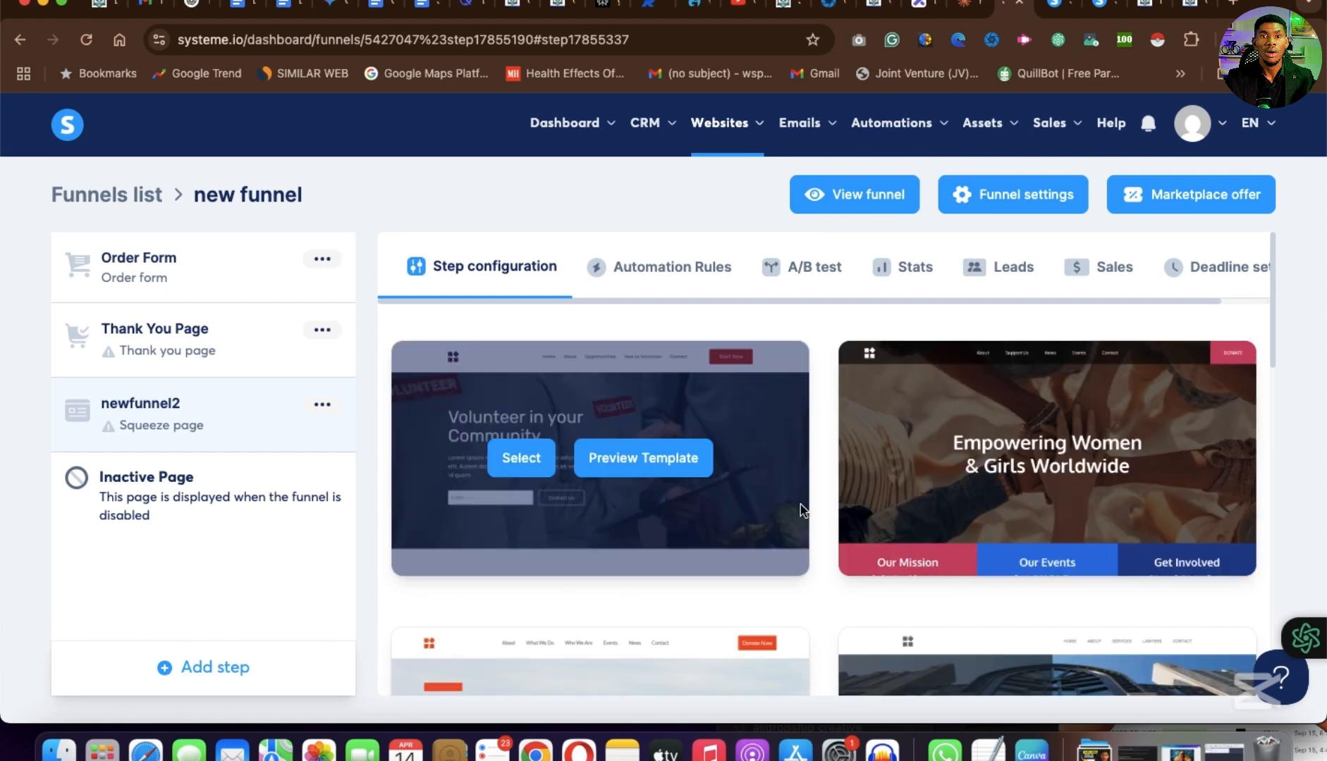
mouse_move(1128, 349)
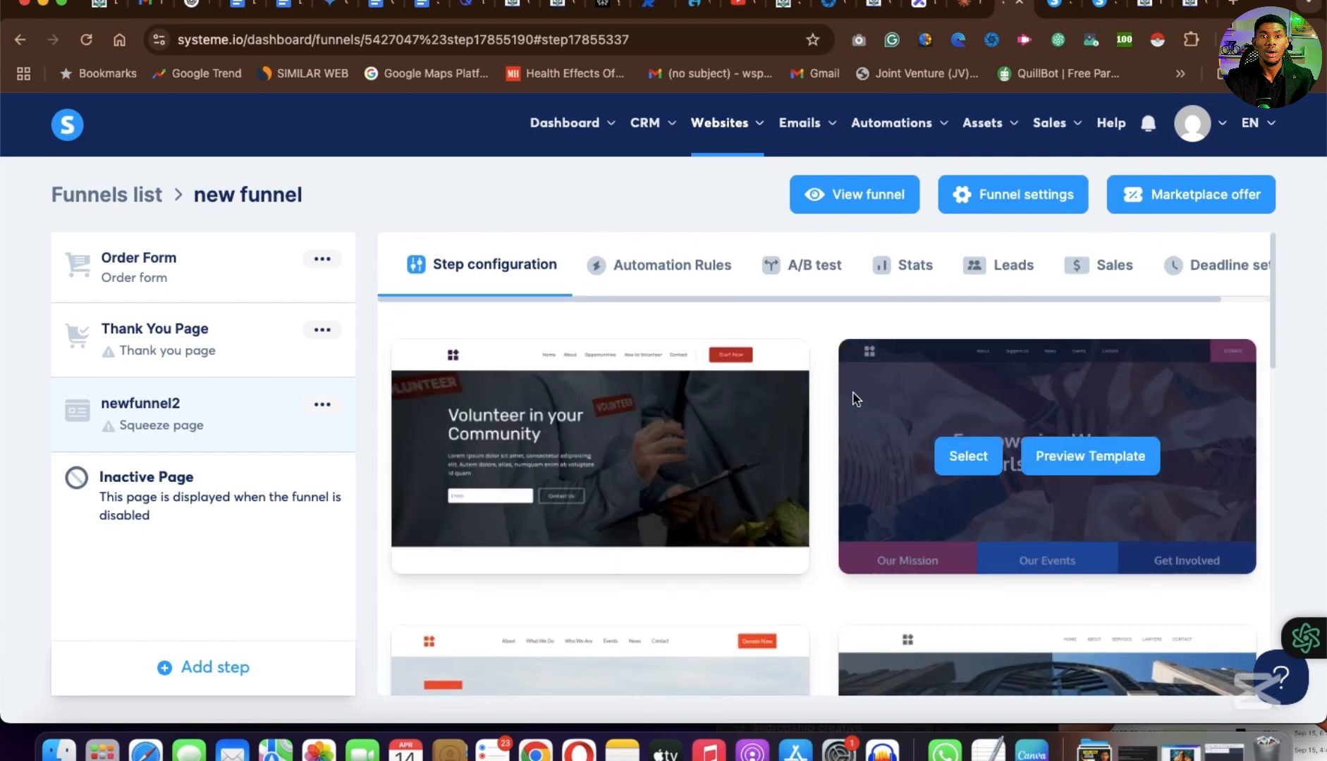
mouse_move(673, 499)
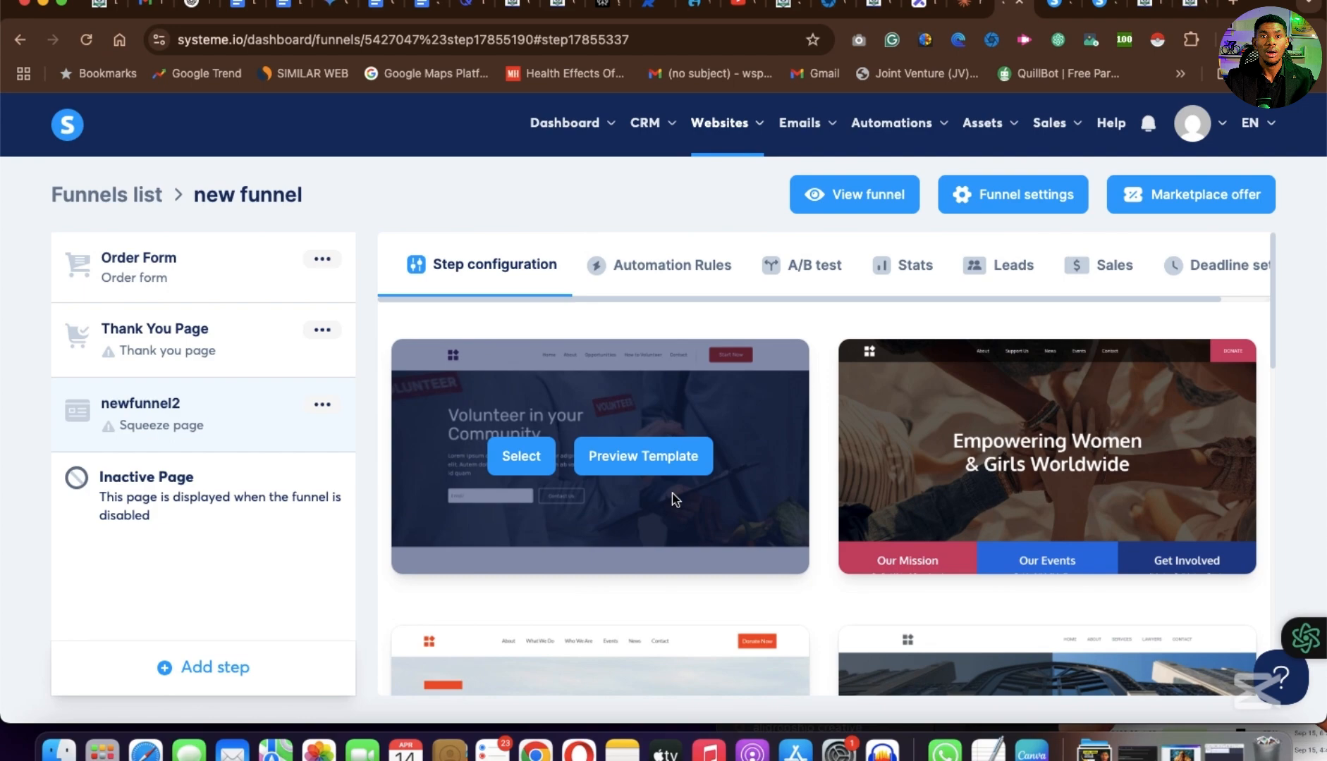
scroll(672, 499, down, 15)
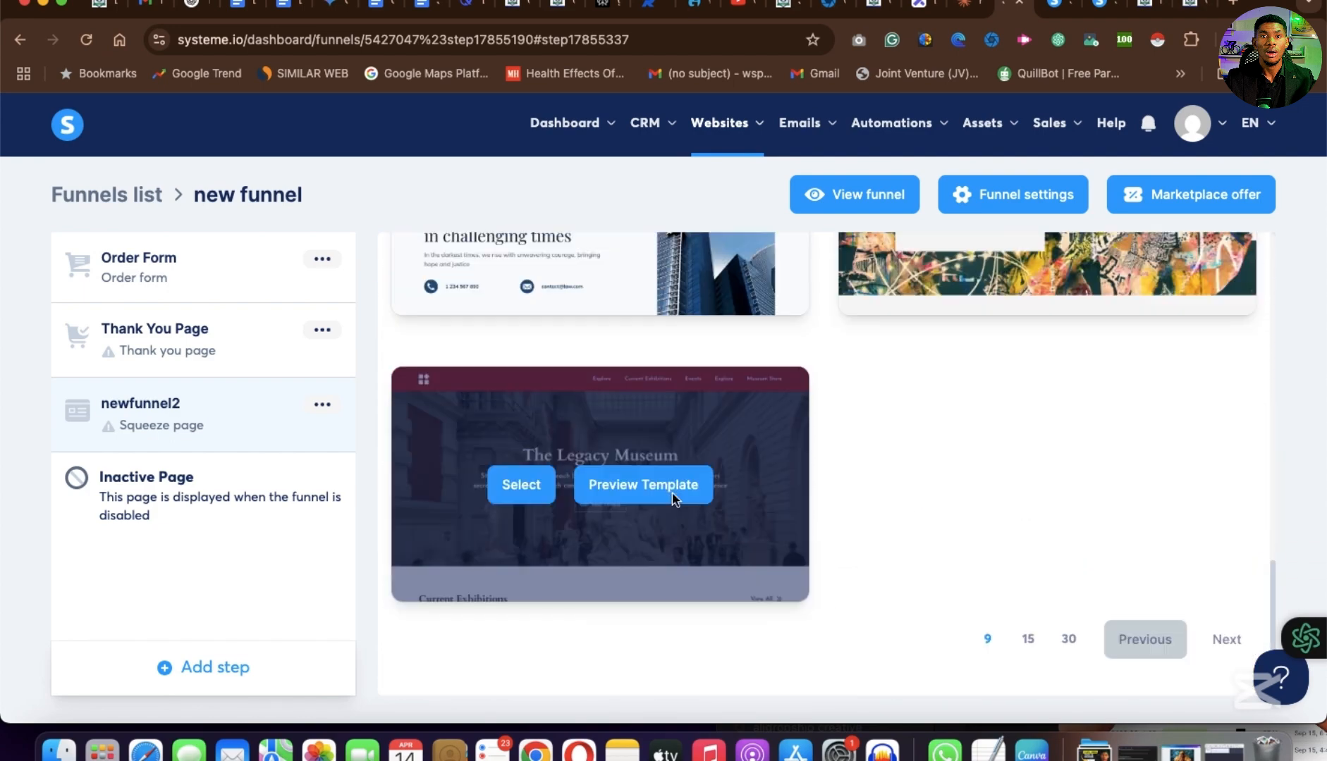
scroll(672, 499, up, 8)
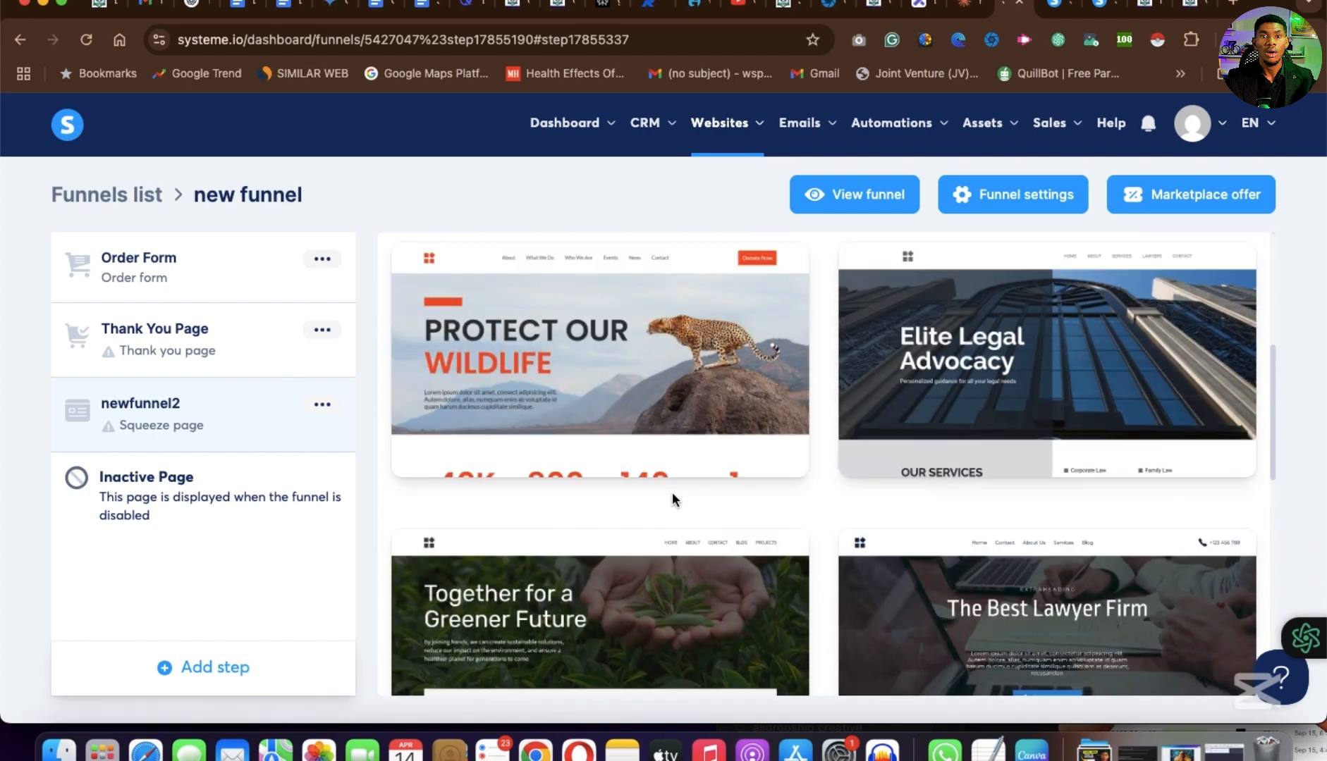
scroll(673, 499, up, 7)
scroll(673, 499, down, 15)
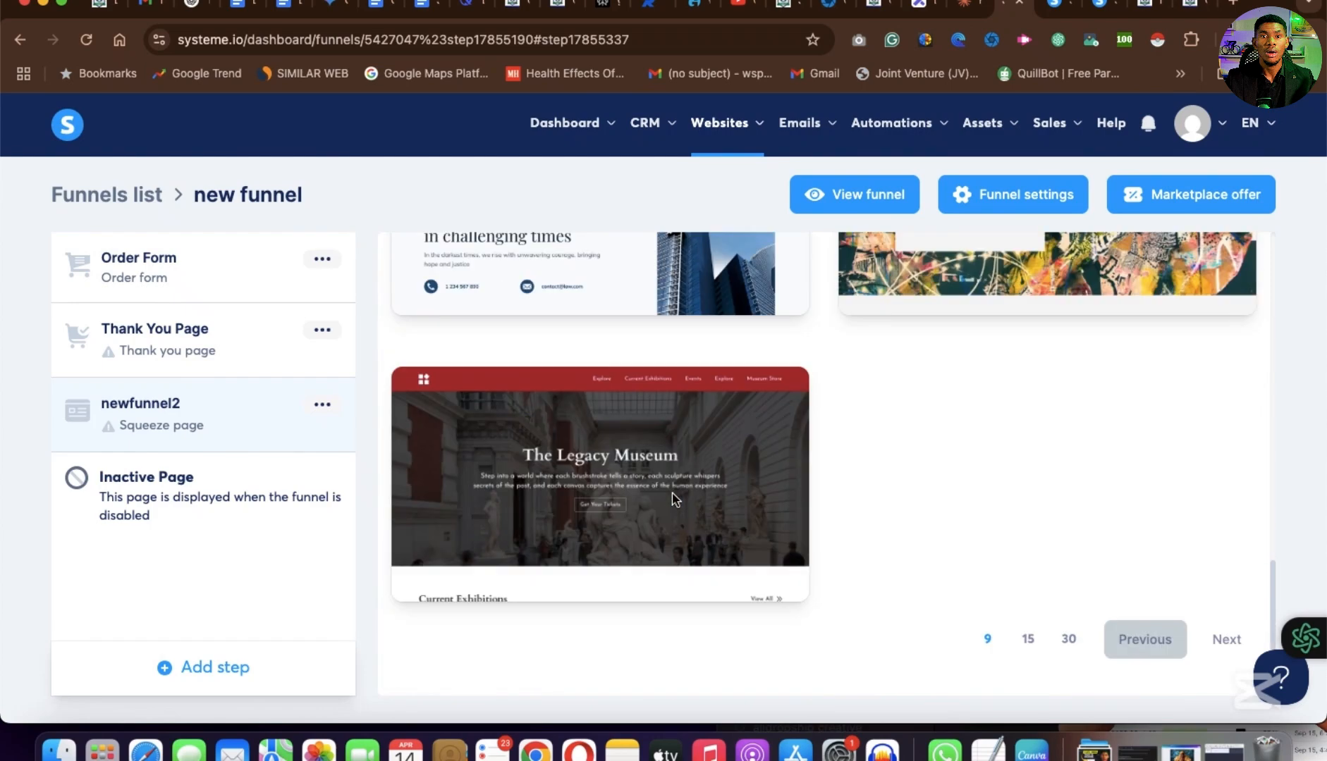
click(1027, 639)
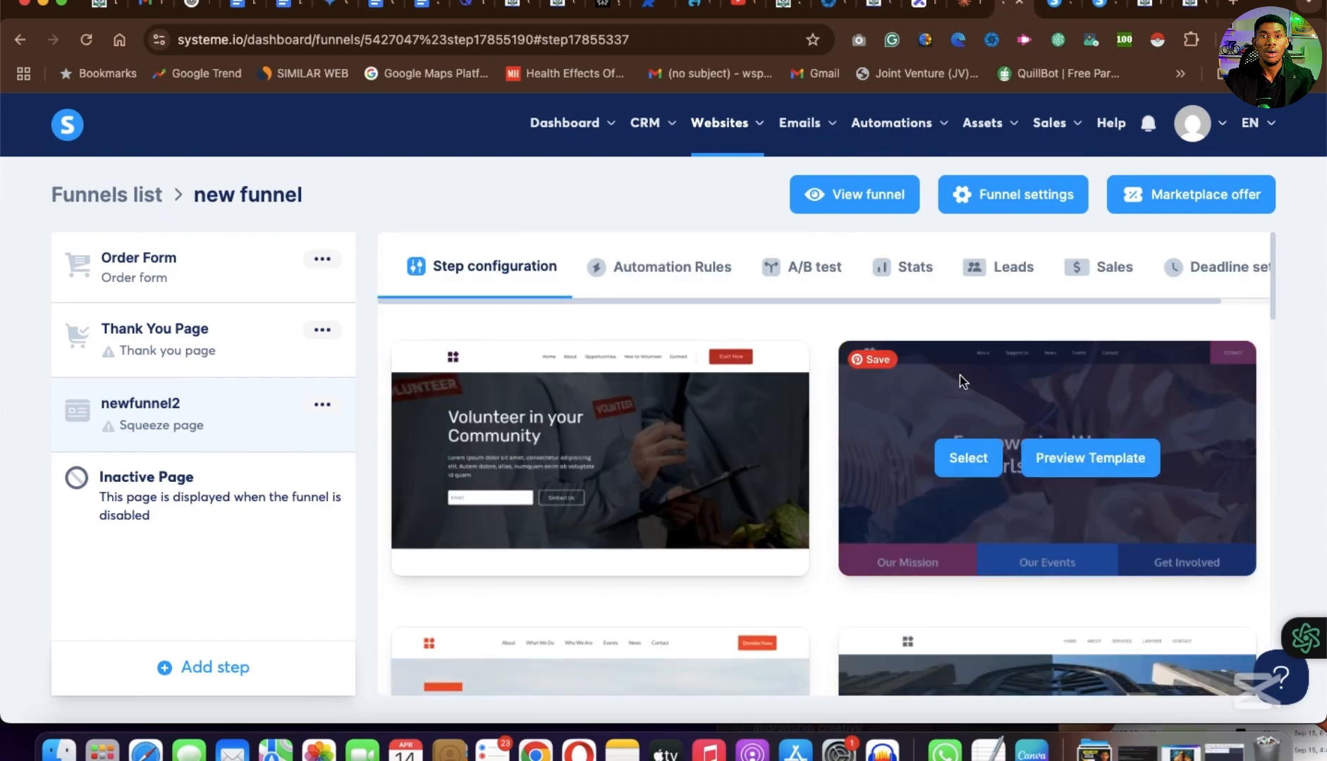
scroll(858, 550, down, 15)
scroll(857, 555, down, 2)
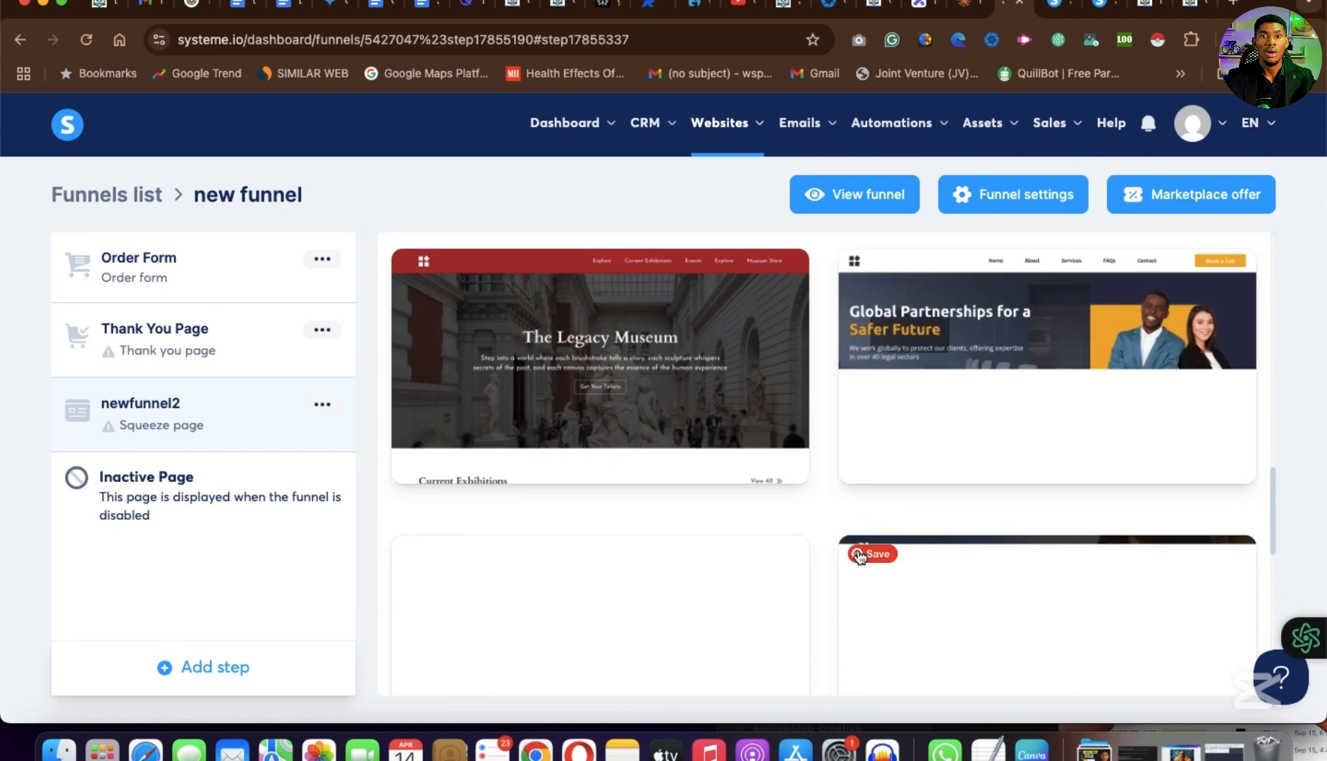
click(972, 368)
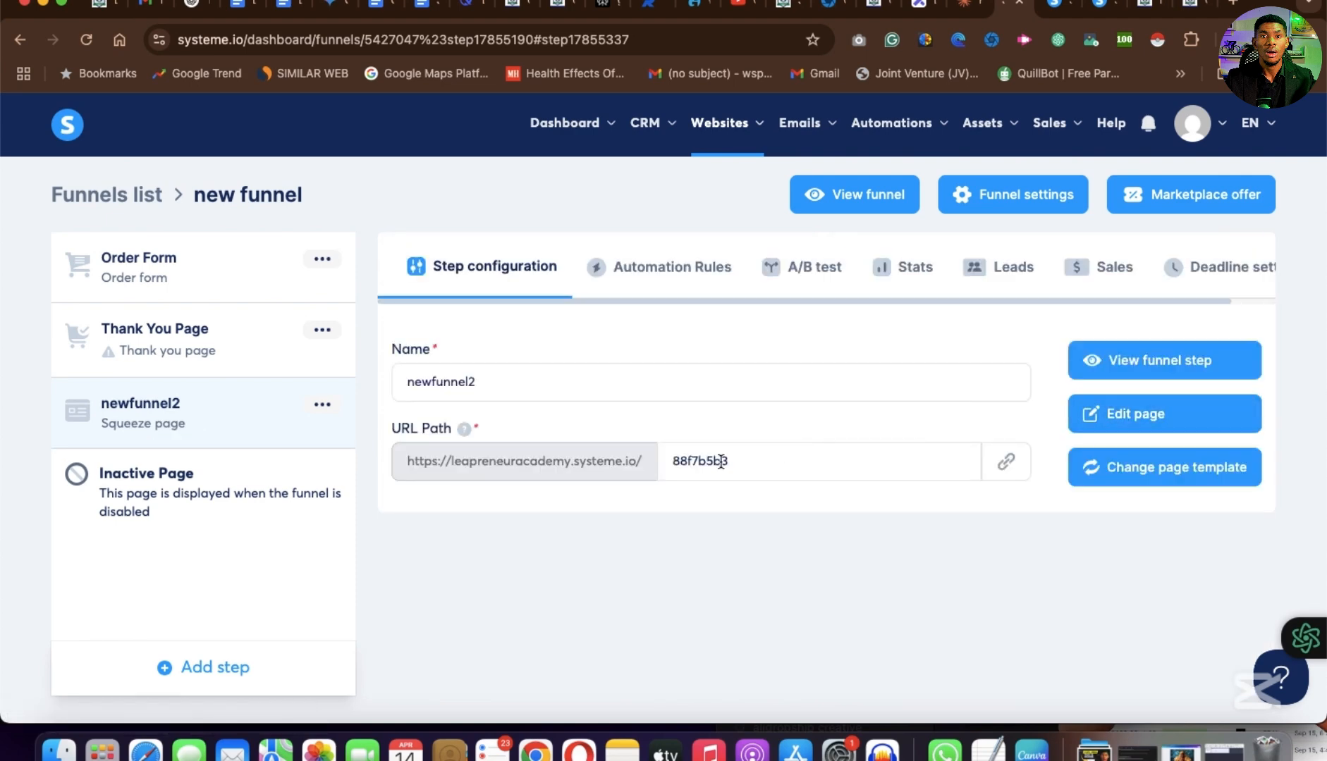
Set the newfunnel2 step's URL path to "newfunel2" and open its page for editing
double_click(743, 467)
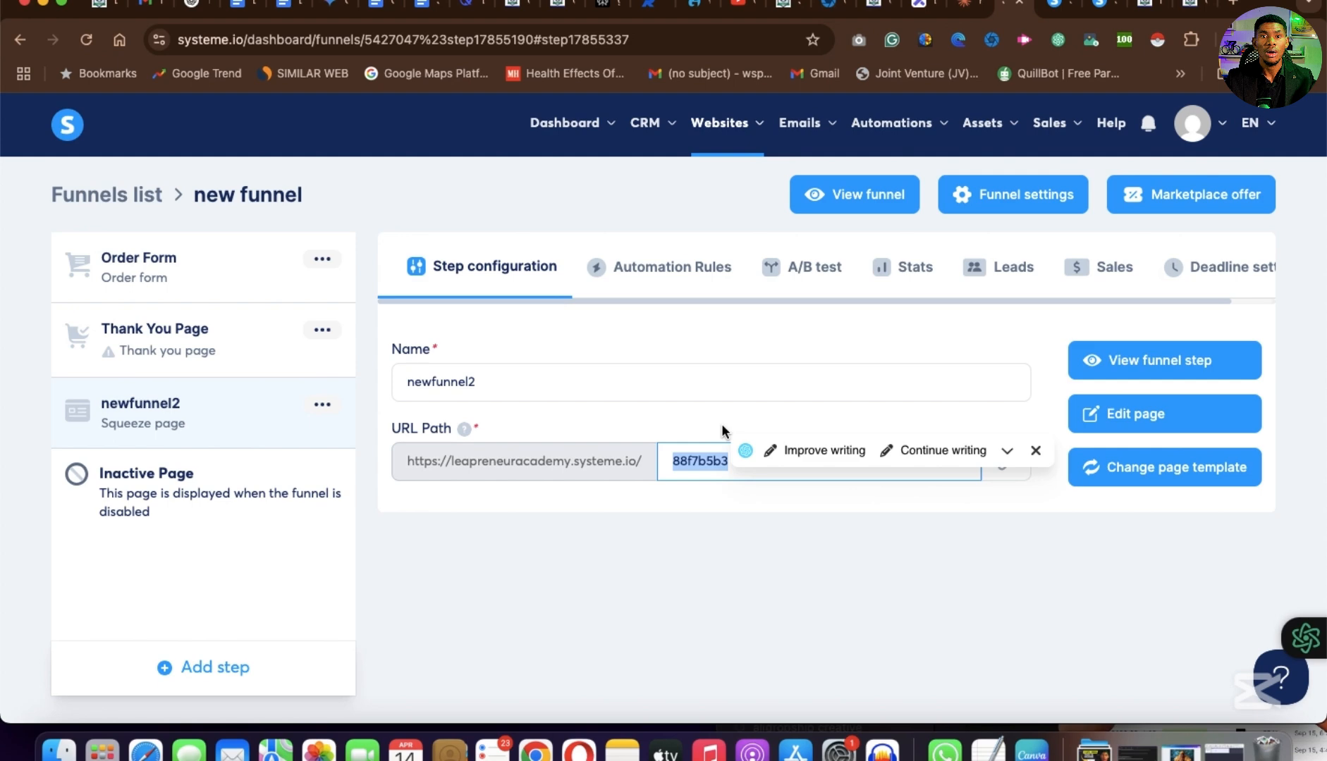
text(newfunel2)
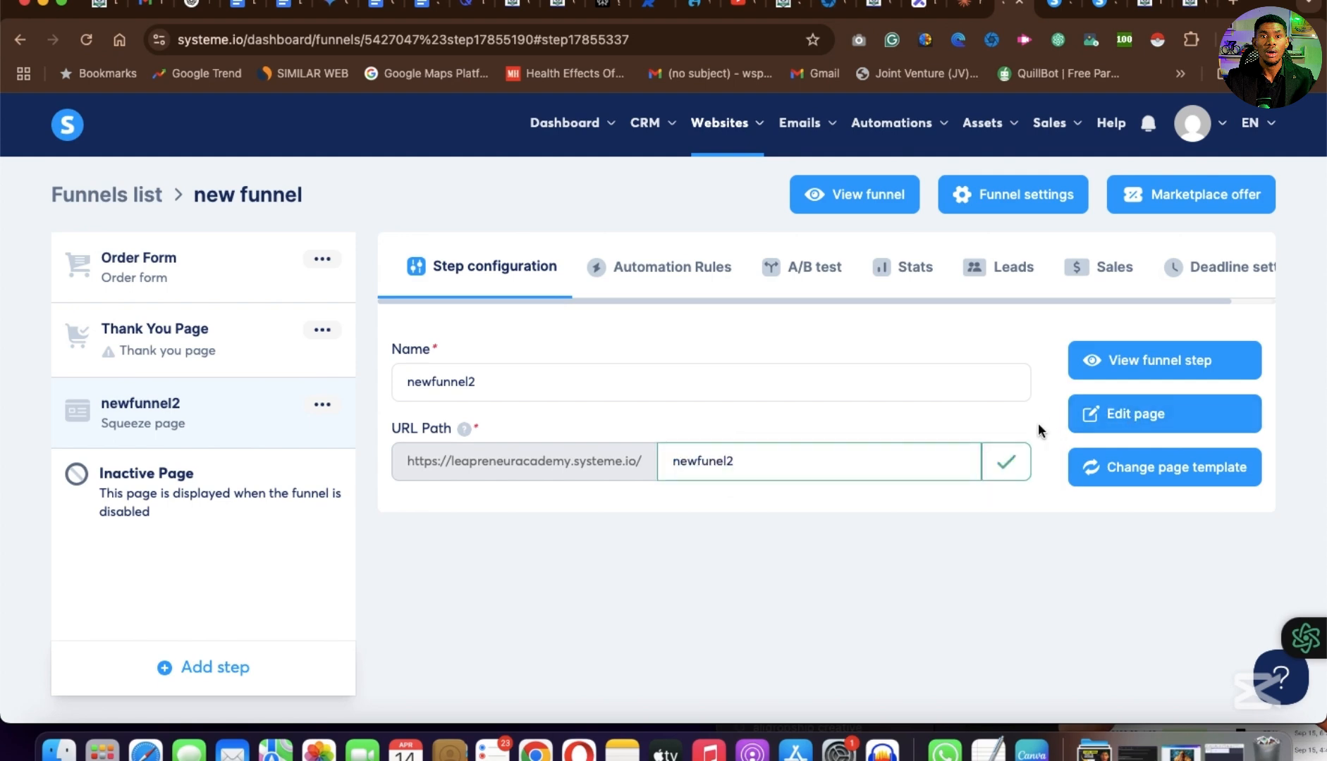
click(1137, 417)
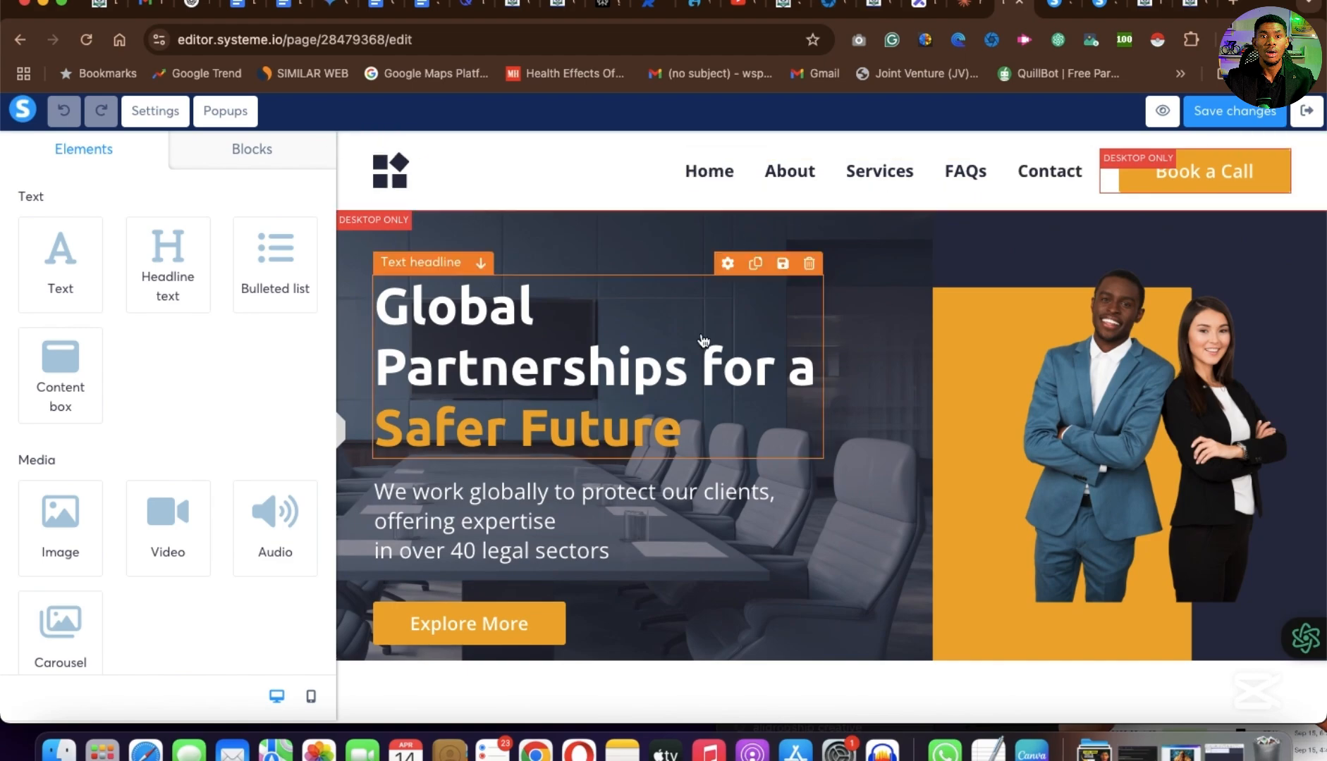
Review the template page's sections from the hero banner down to the testimonials and return to its start
scroll(709, 516, down, 9)
scroll(709, 523, down, 16)
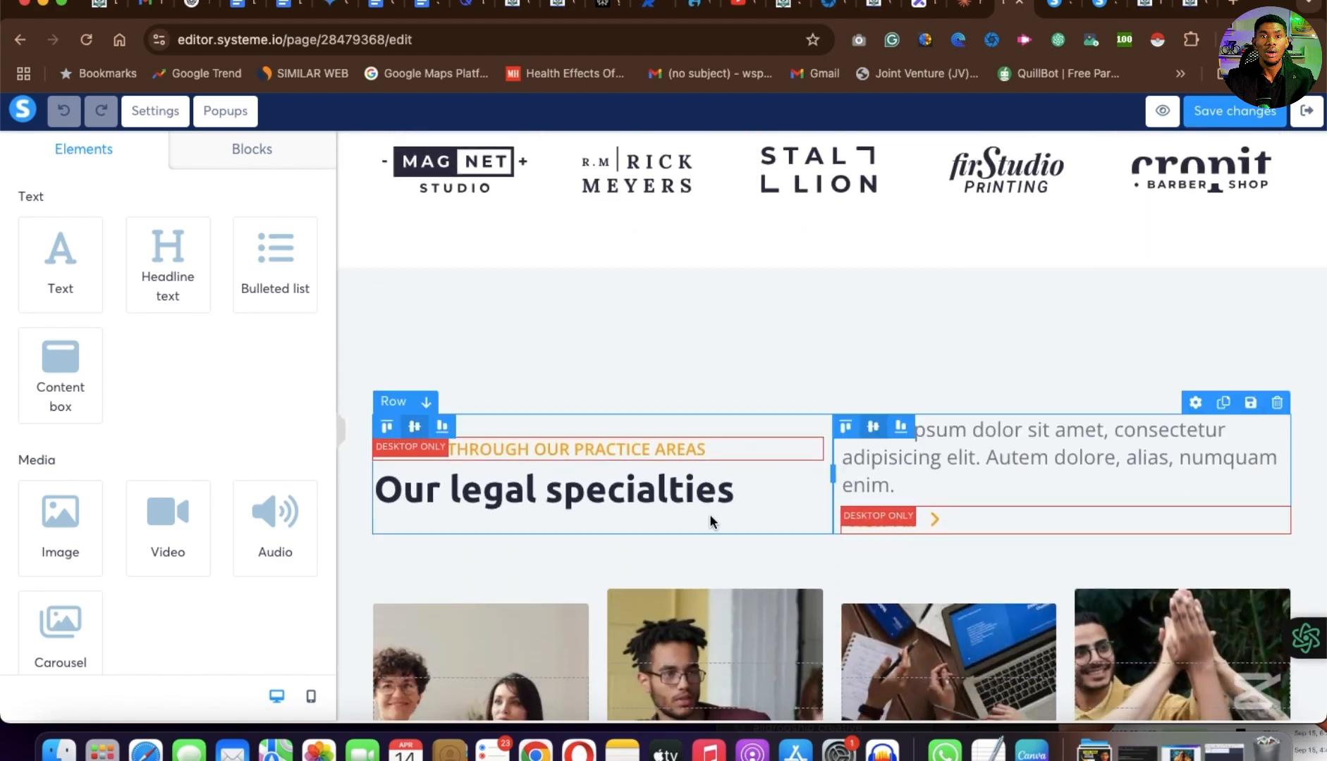
scroll(711, 521, up, 9)
scroll(710, 518, down, 15)
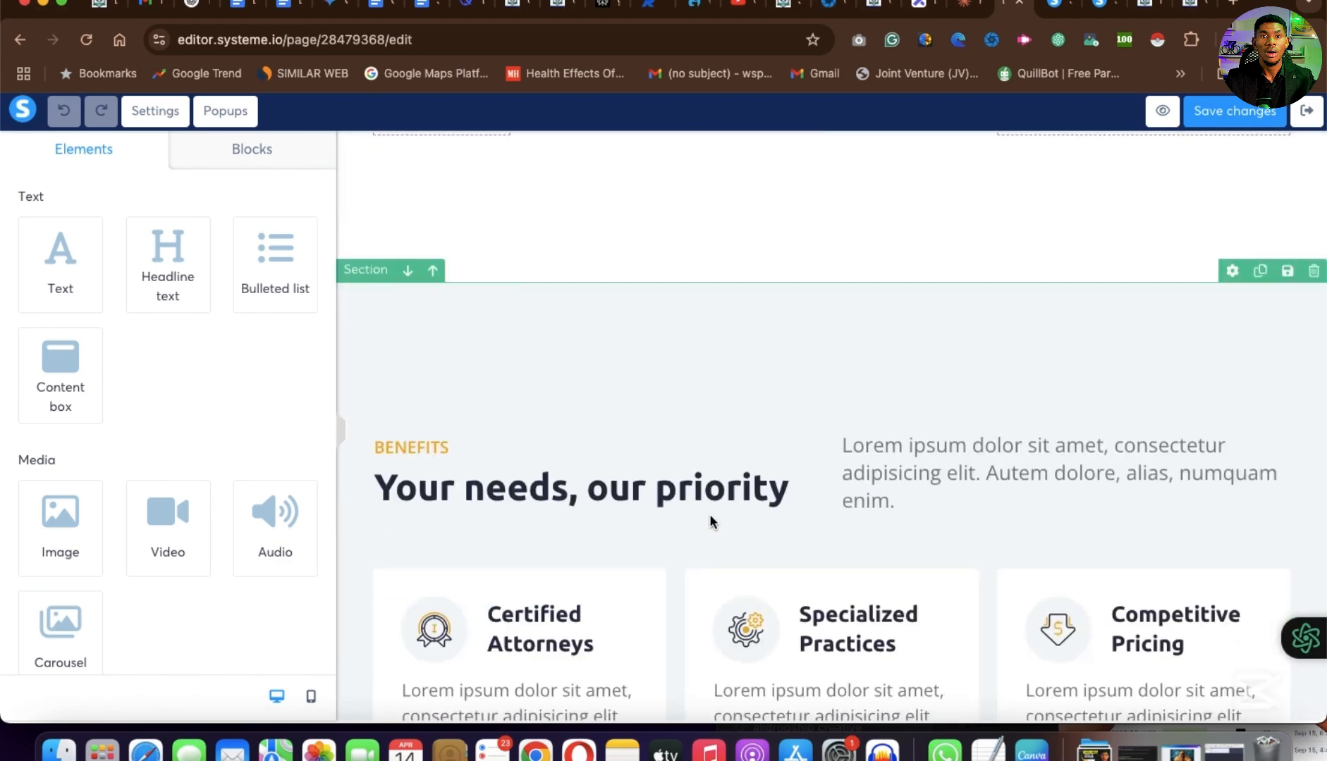
scroll(711, 520, up, 4)
scroll(710, 518, up, 6)
scroll(709, 518, down, 14)
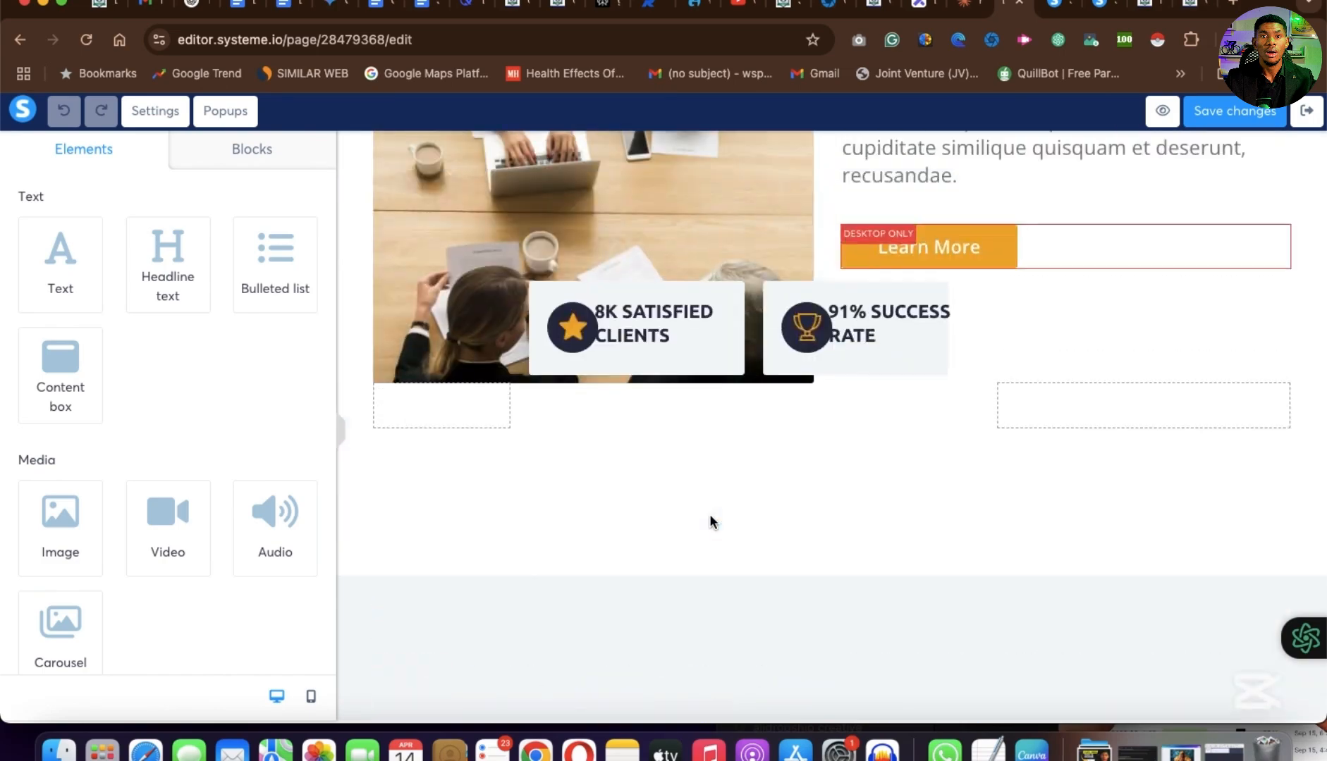
scroll(709, 522, down, 15)
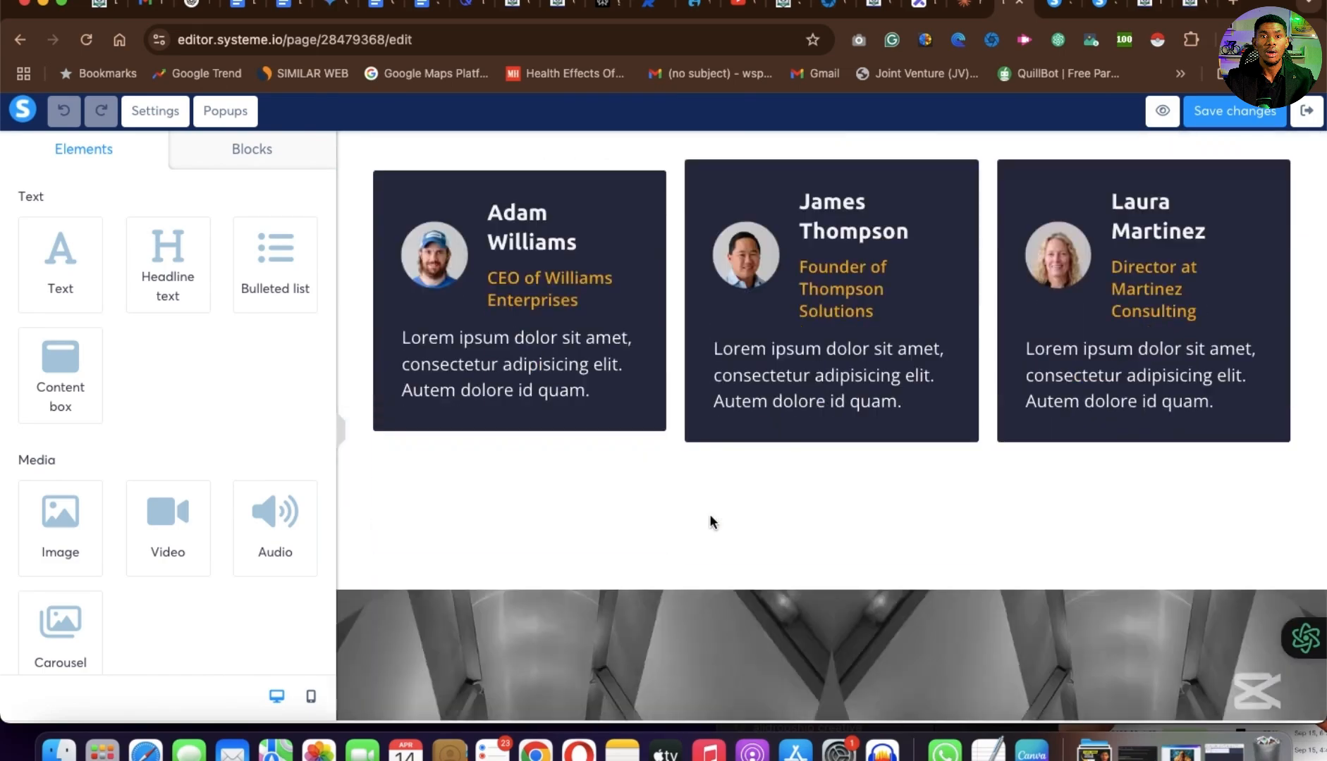
scroll(711, 521, up, 20)
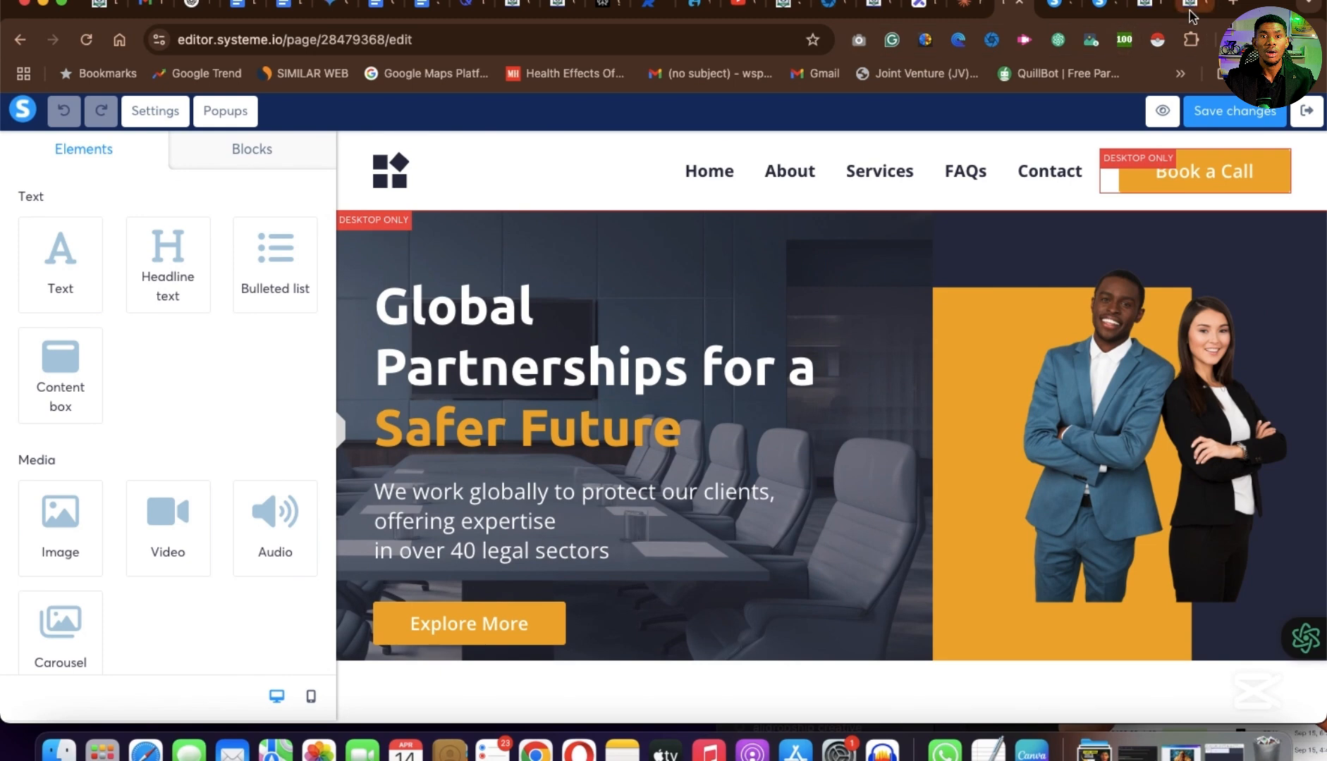
Look at the two published Hydronium Solutions pages for comparison and return to the squeeze page editor
click(1195, 16)
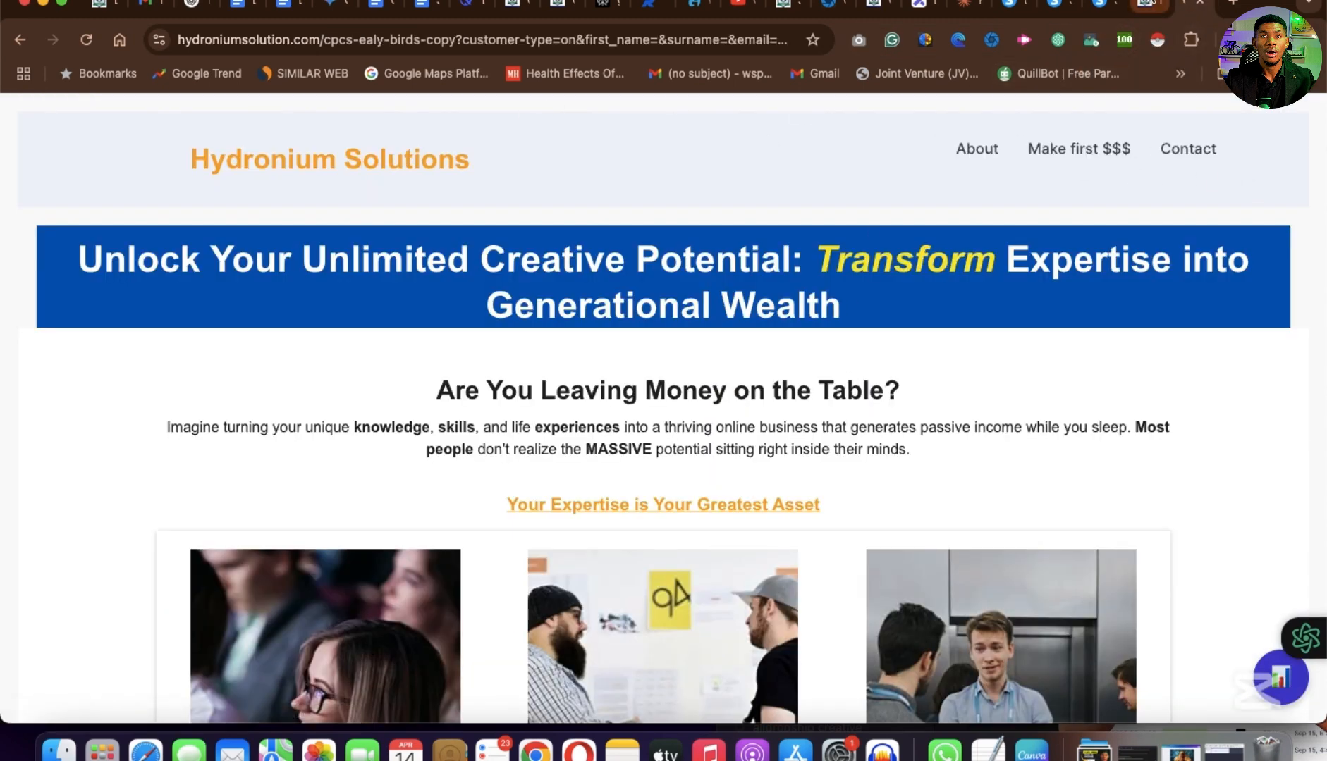
click(1149, 7)
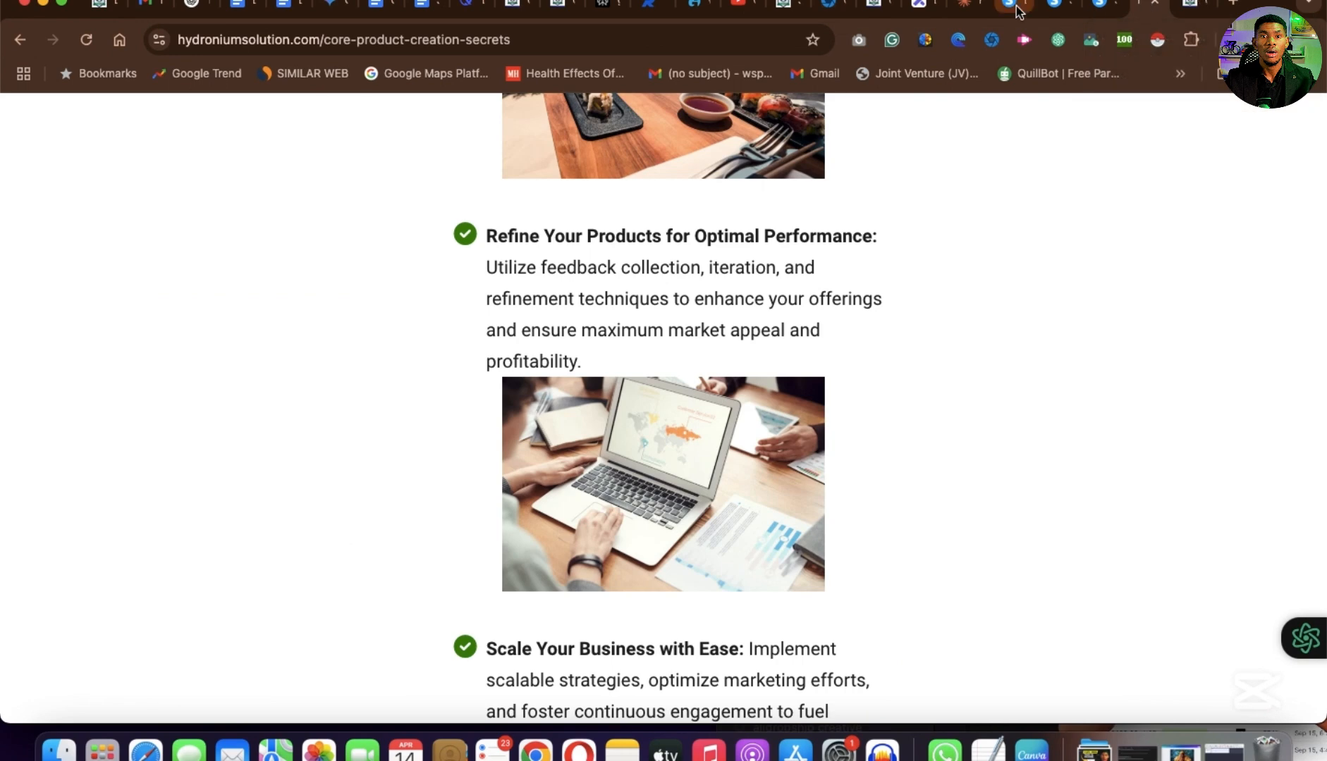
click(1018, 11)
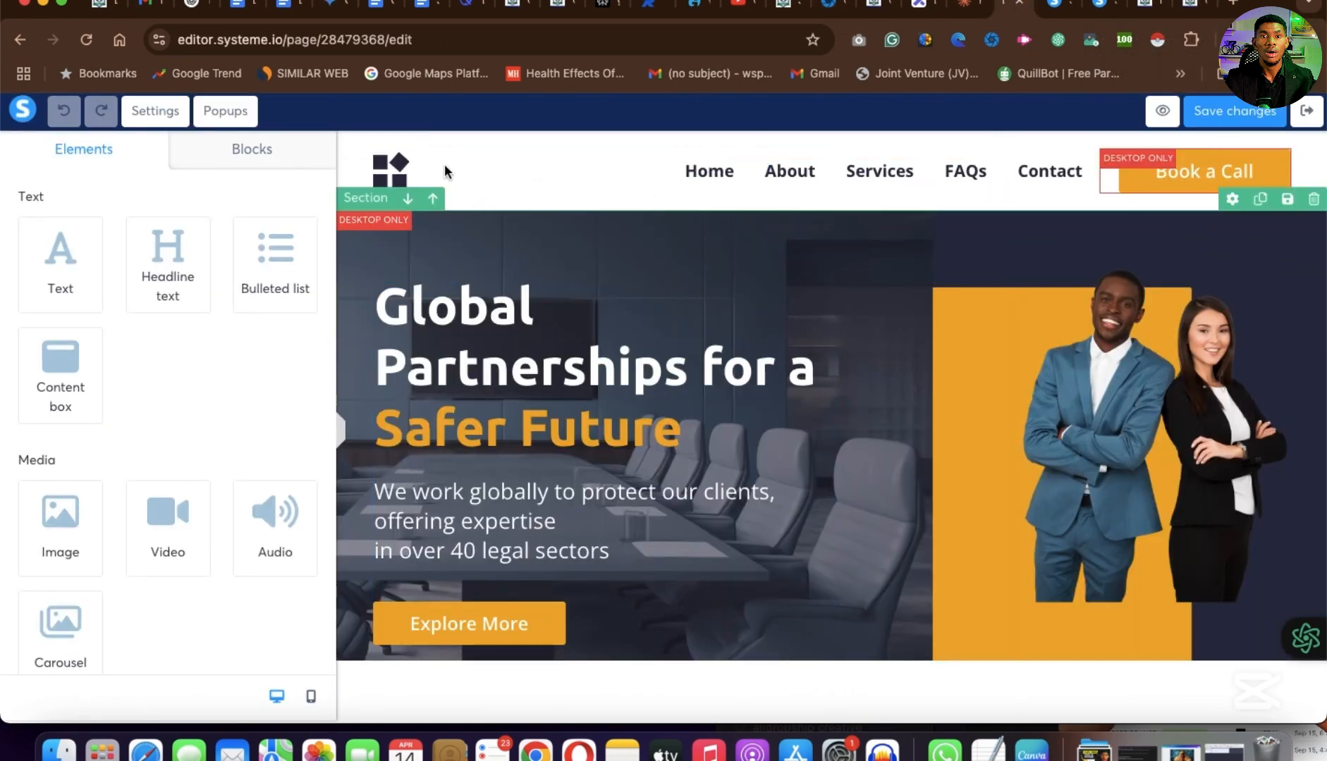
Try to delete the Book a Call button from the page header
click(1223, 188)
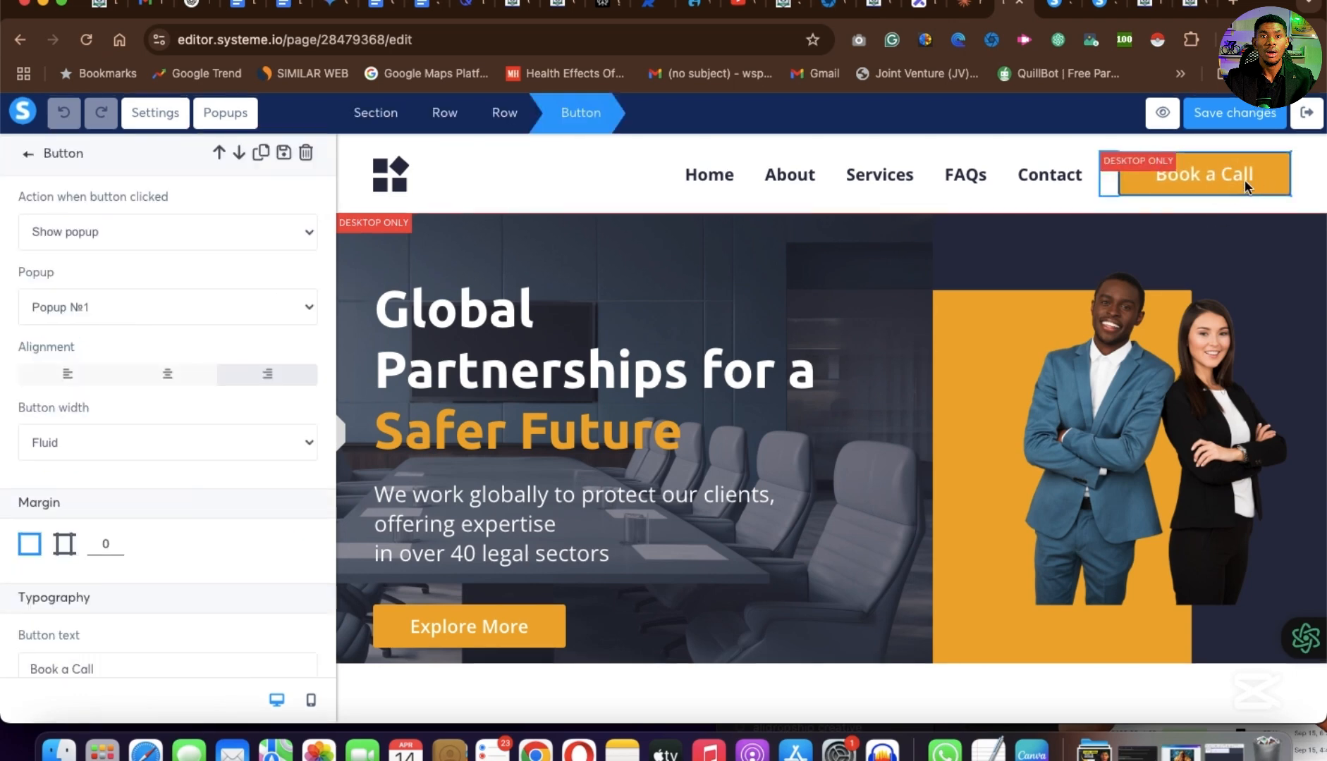
click(1204, 139)
click(1277, 163)
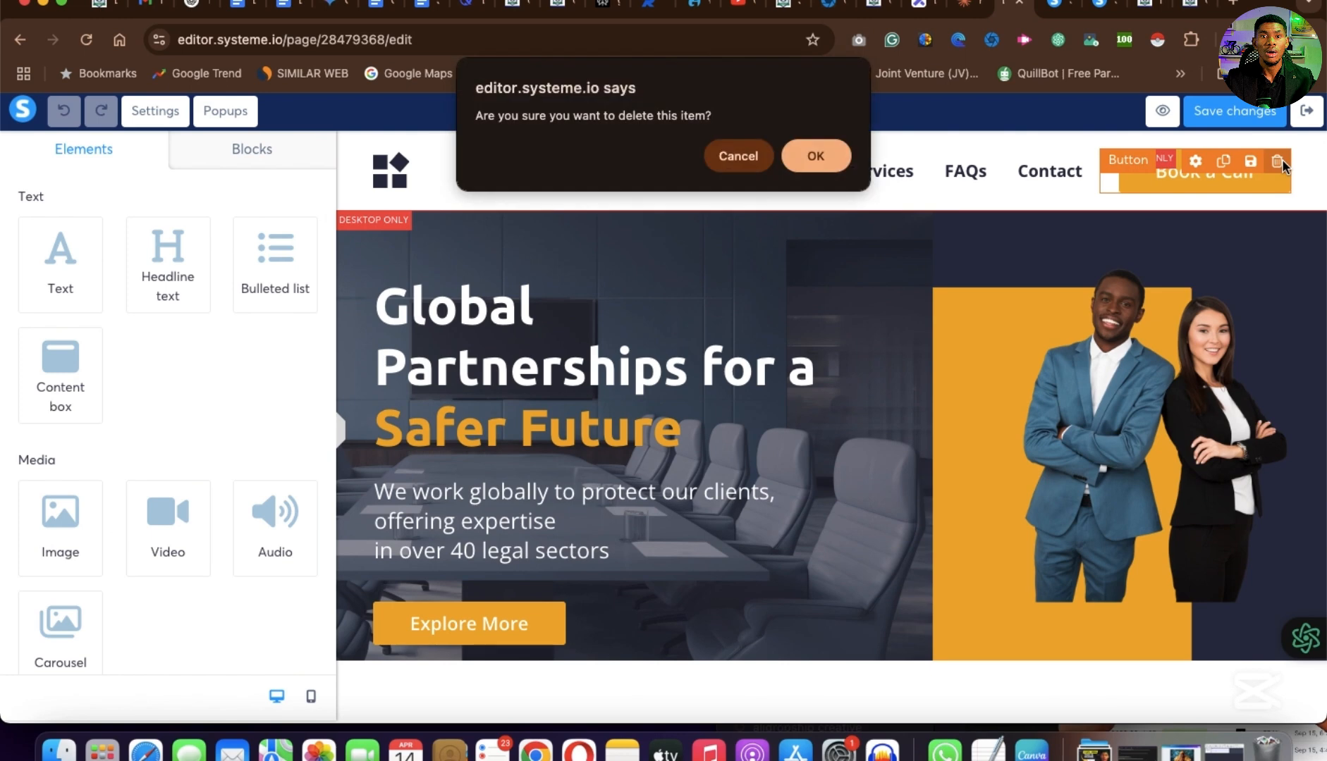
click(819, 155)
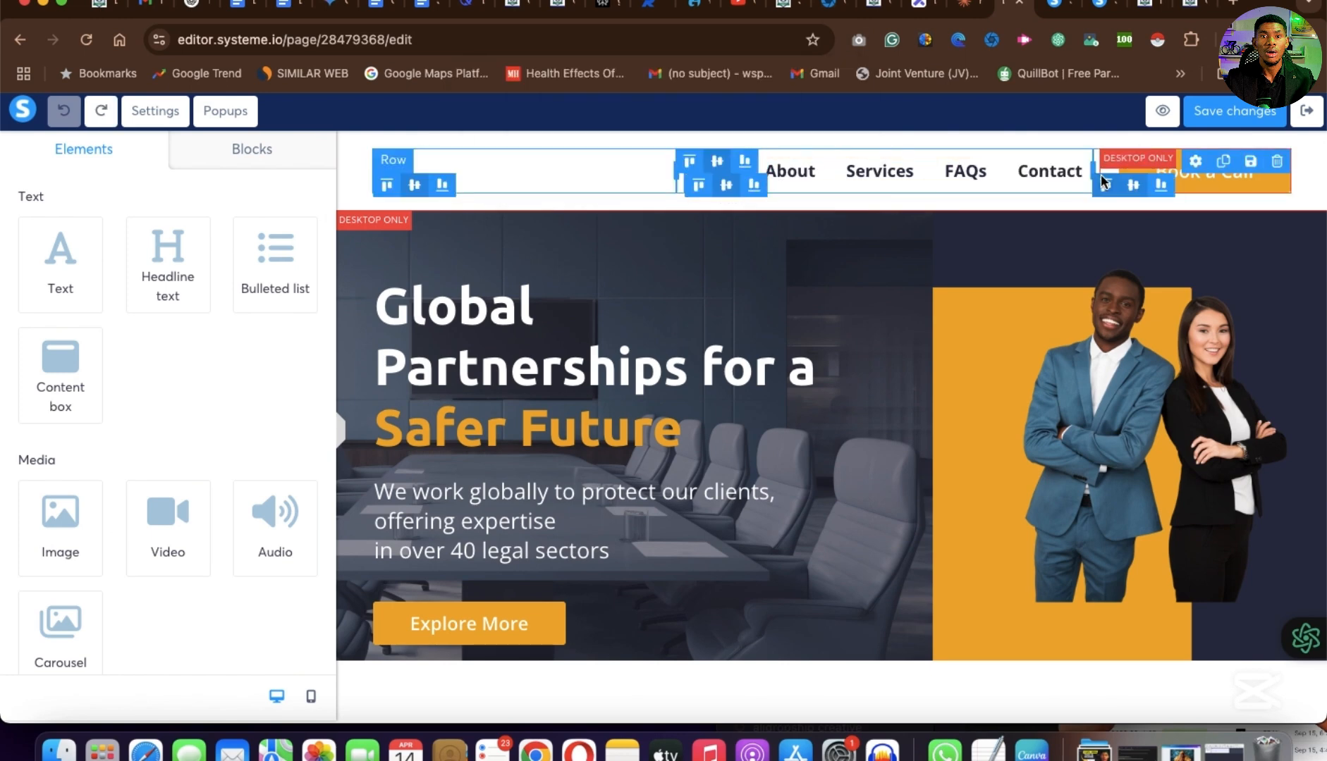
click(1047, 169)
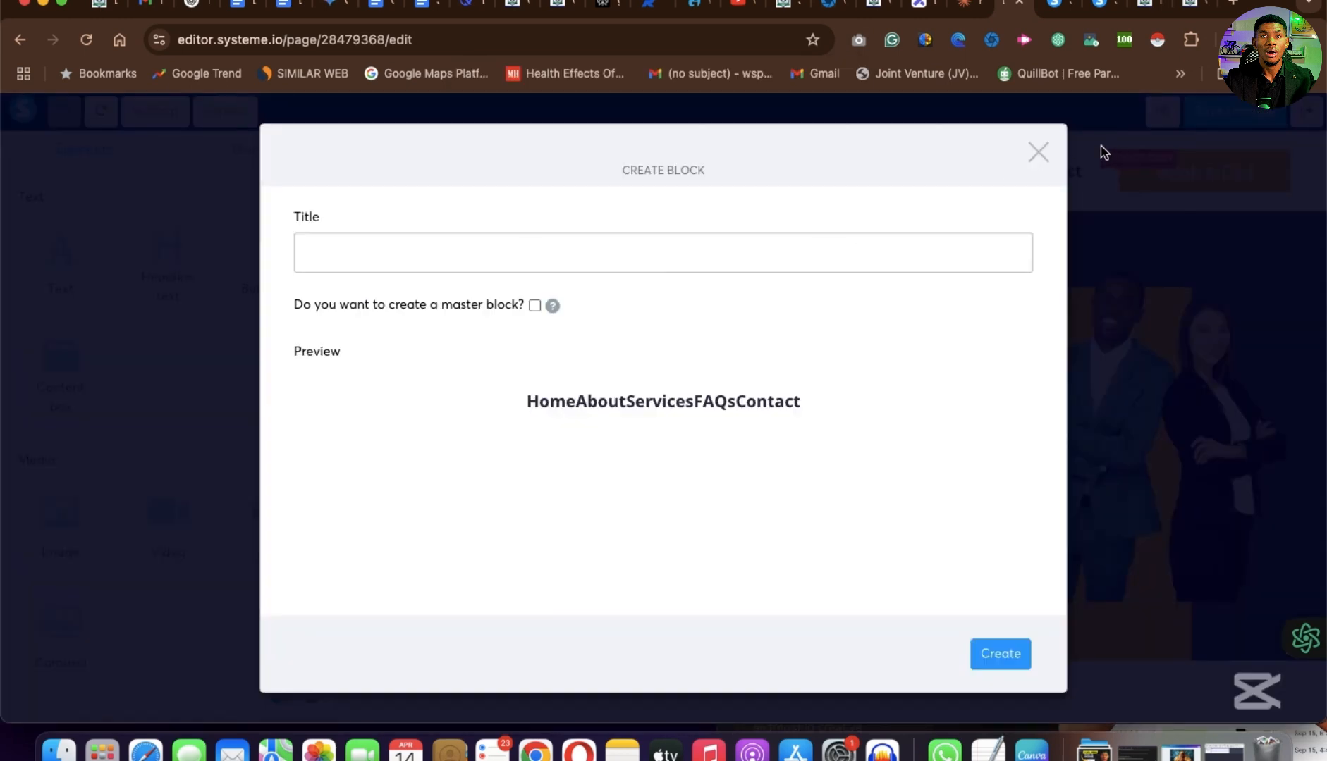
click(1038, 152)
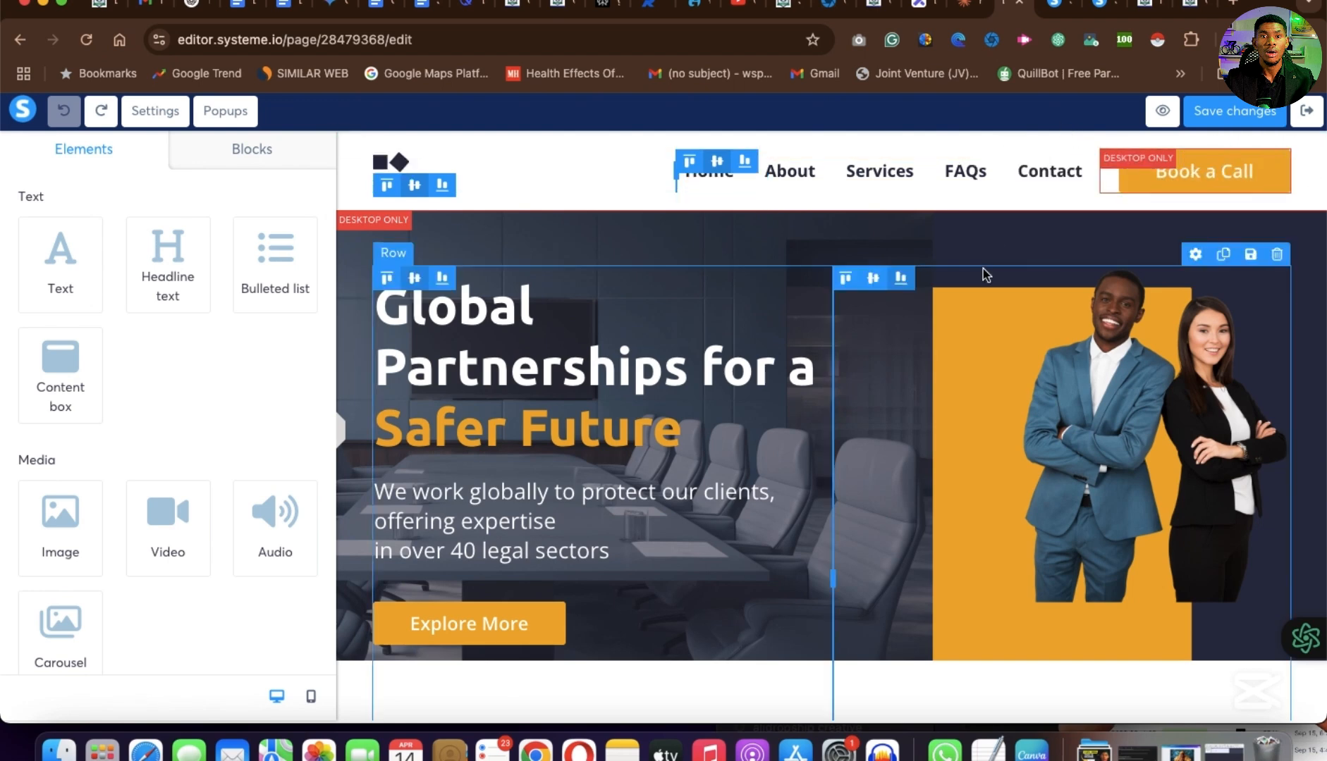
Using the Hydronium Solutions menu as reference, rename the first two header menu items "About" and "Make money $$$", enabling a submenu on the second
click(985, 174)
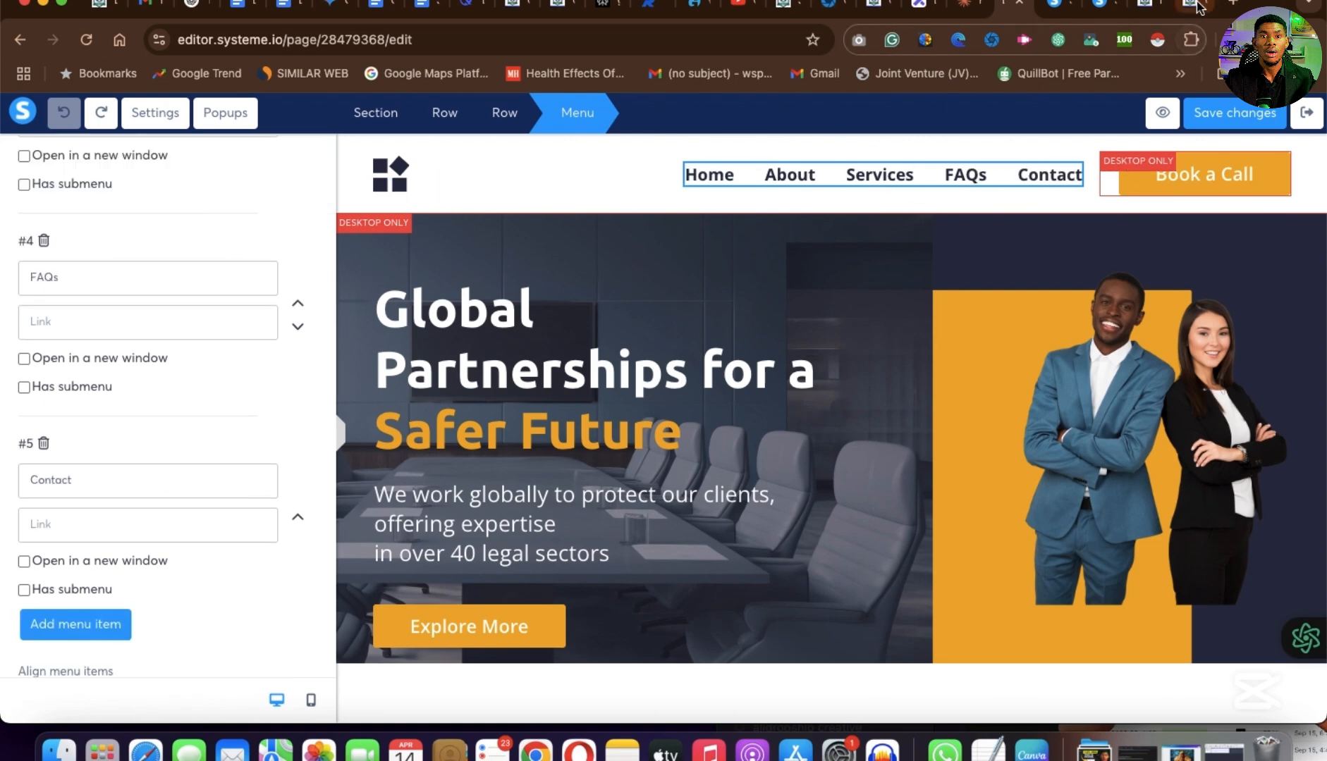
scroll(162, 353, up, 1)
scroll(71, 299, up, 10)
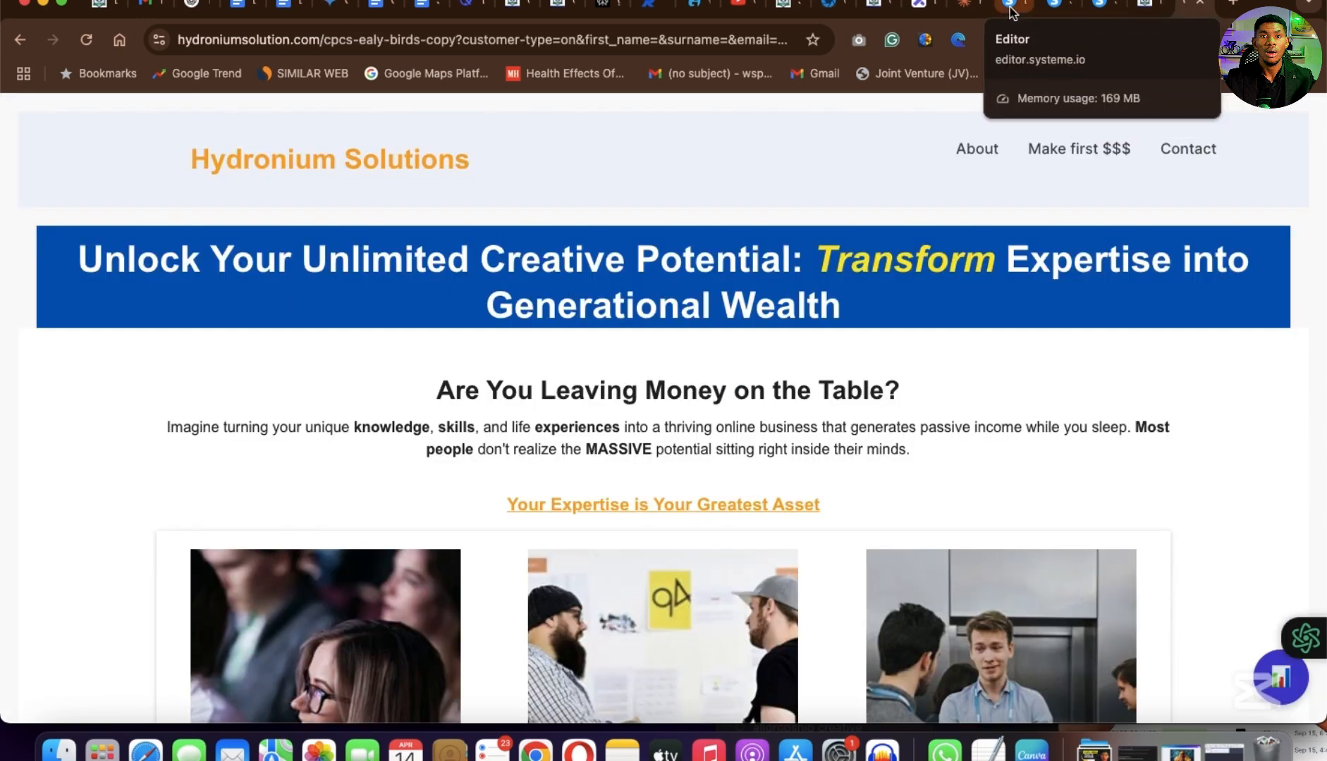
click(1012, 13)
click(209, 517)
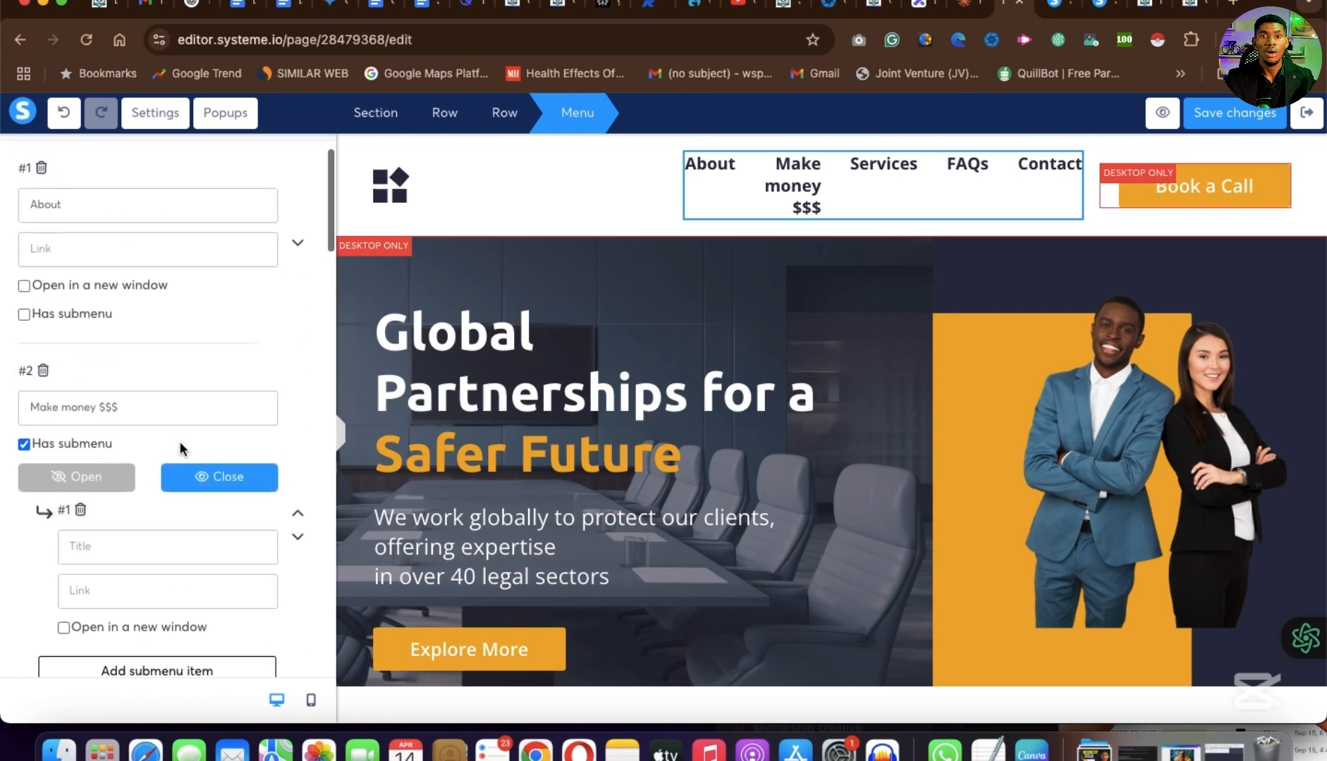
Rename the third header menu item, Services, to "Conatct"
scroll(179, 441, down, 5)
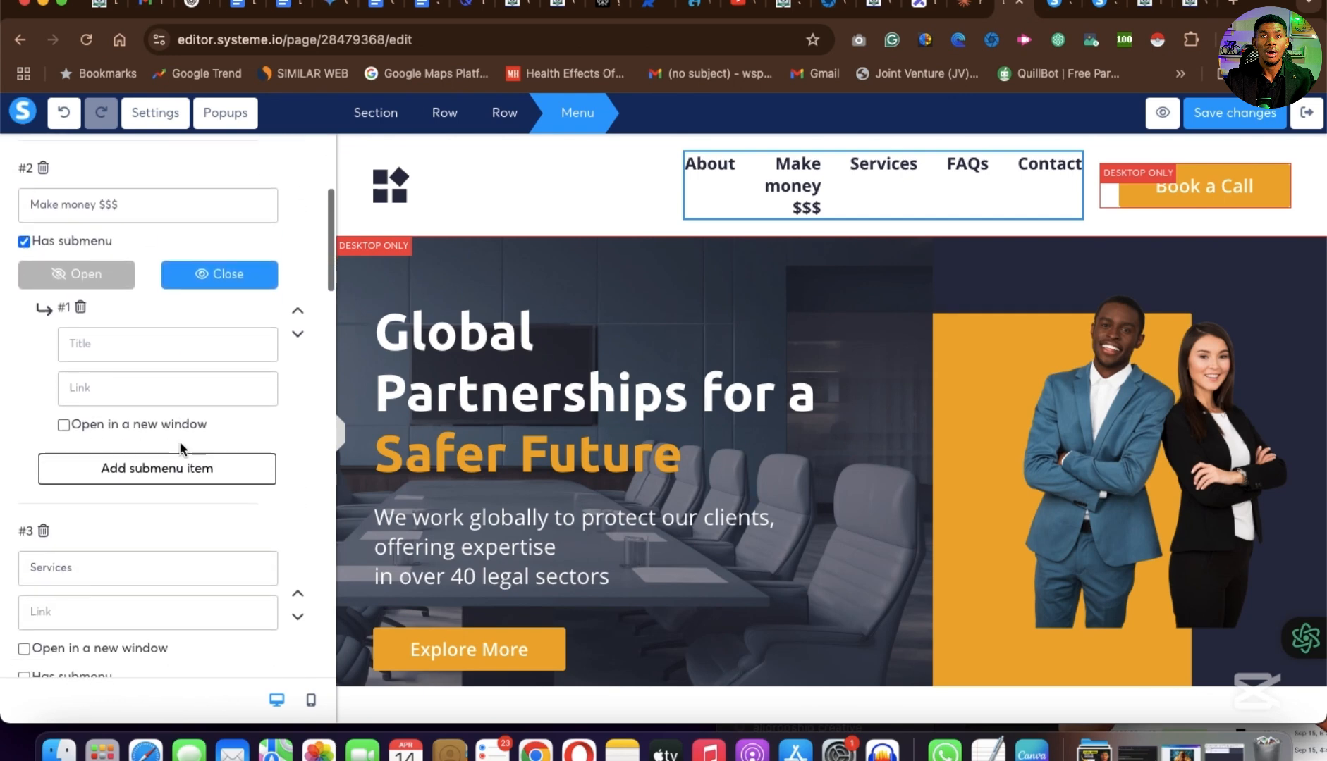
double_click(101, 413)
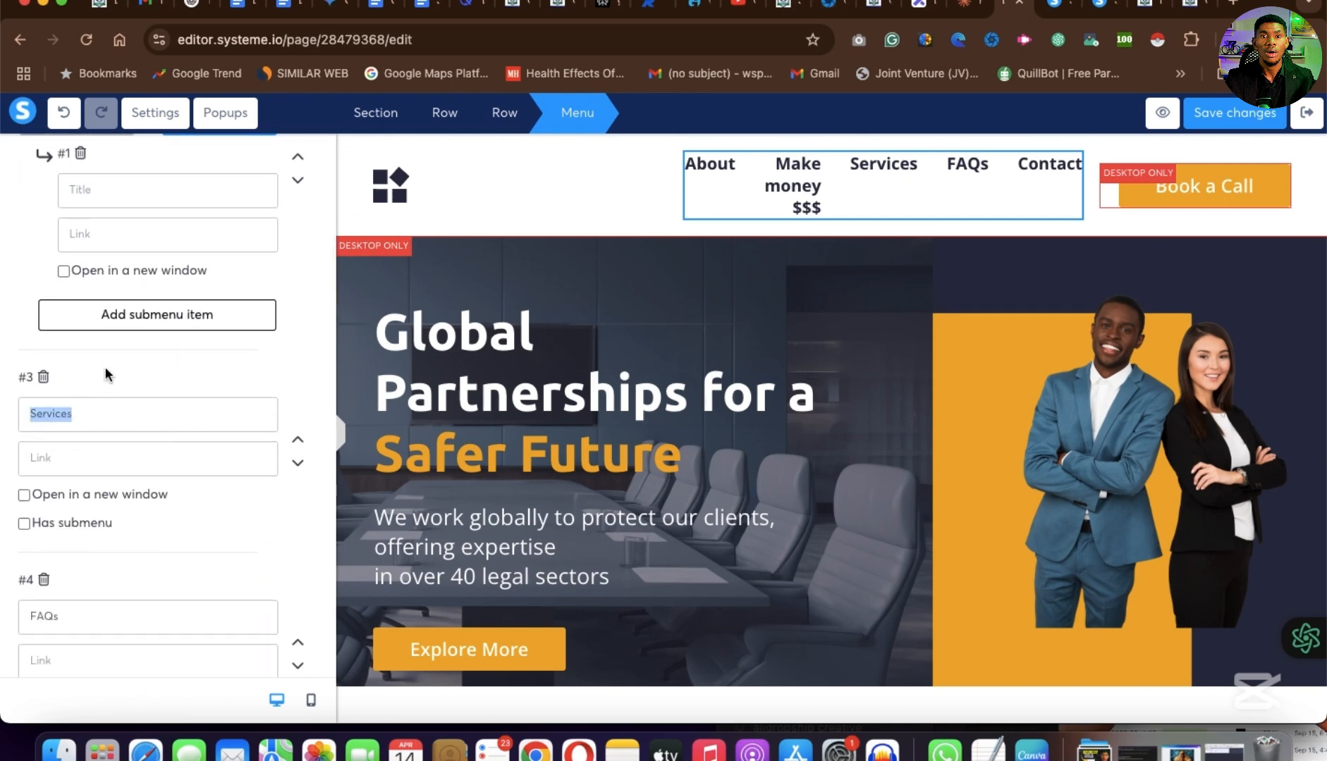
text(Conatct)
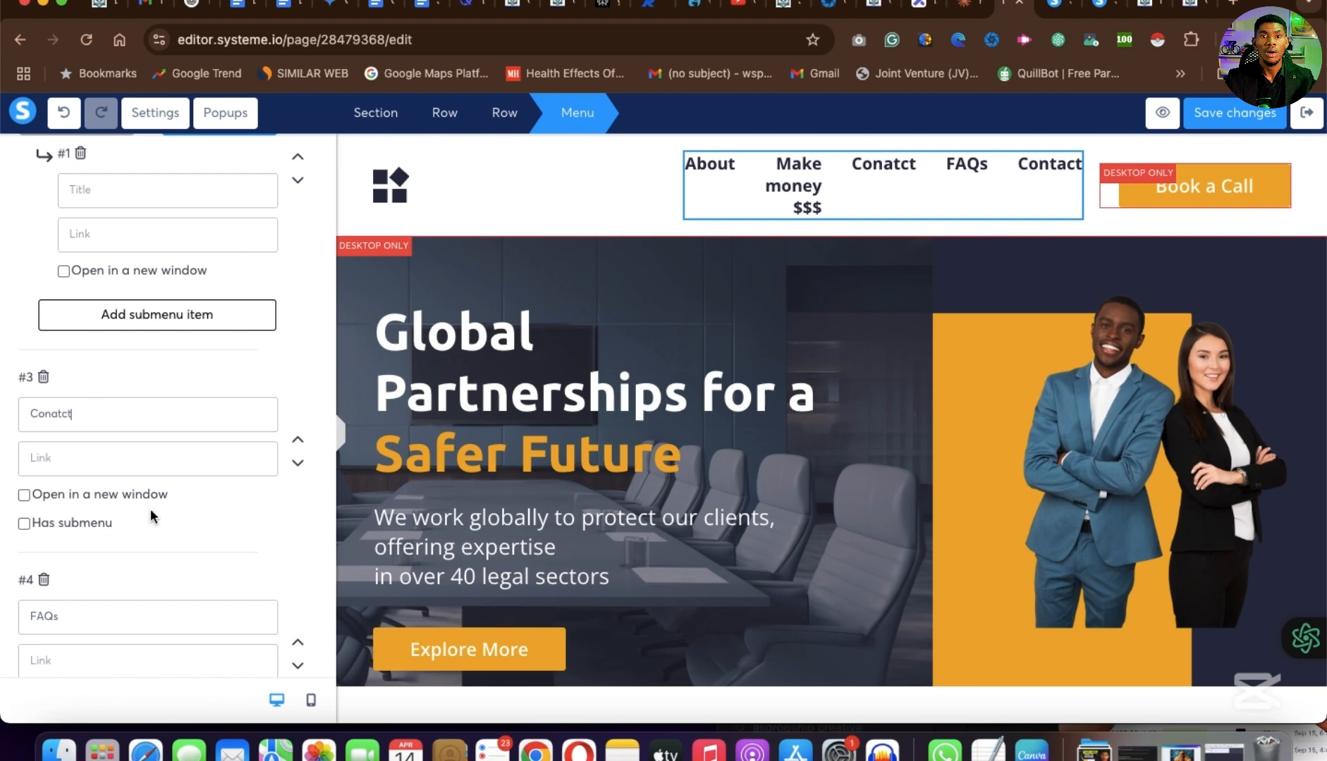
Delete the FAQs item and the last Contact item from the header menu
scroll(177, 553, down, 8)
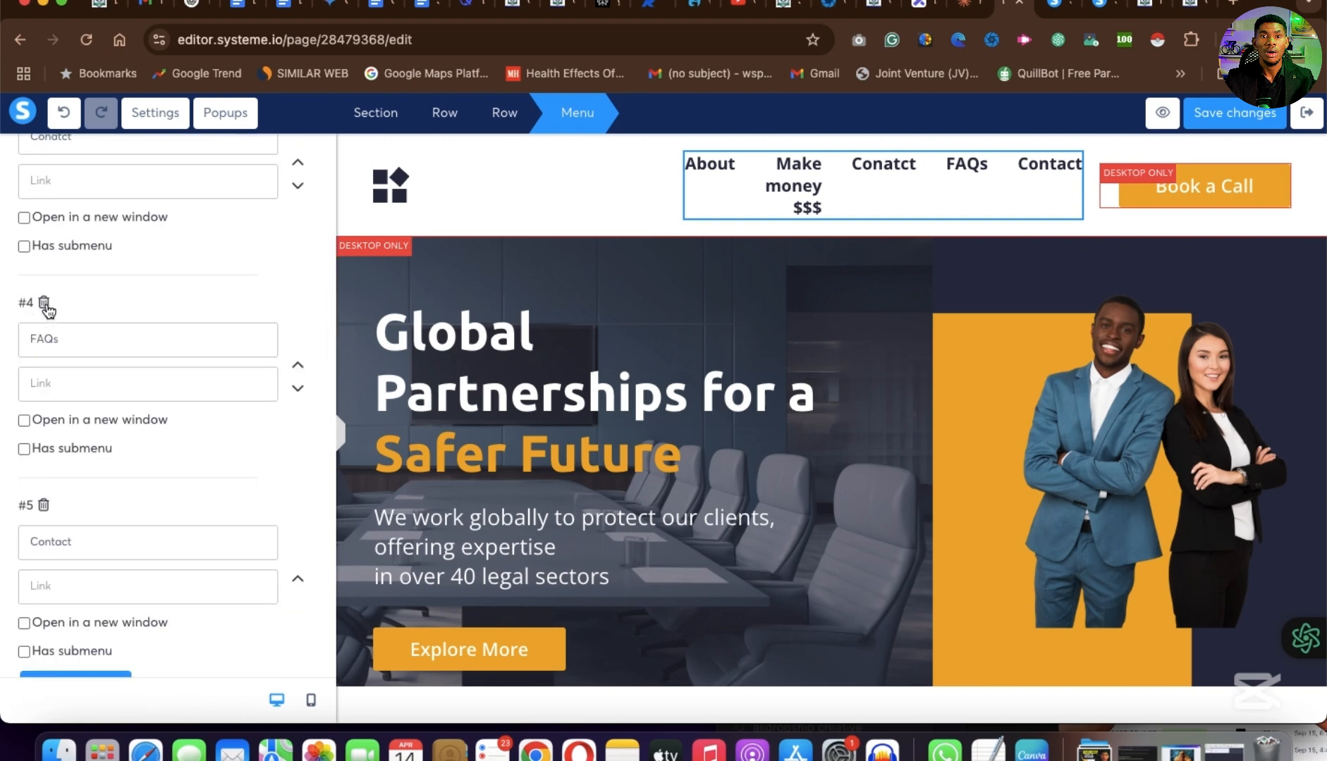
click(42, 305)
scroll(120, 427, down, 1)
scroll(121, 421, up, 2)
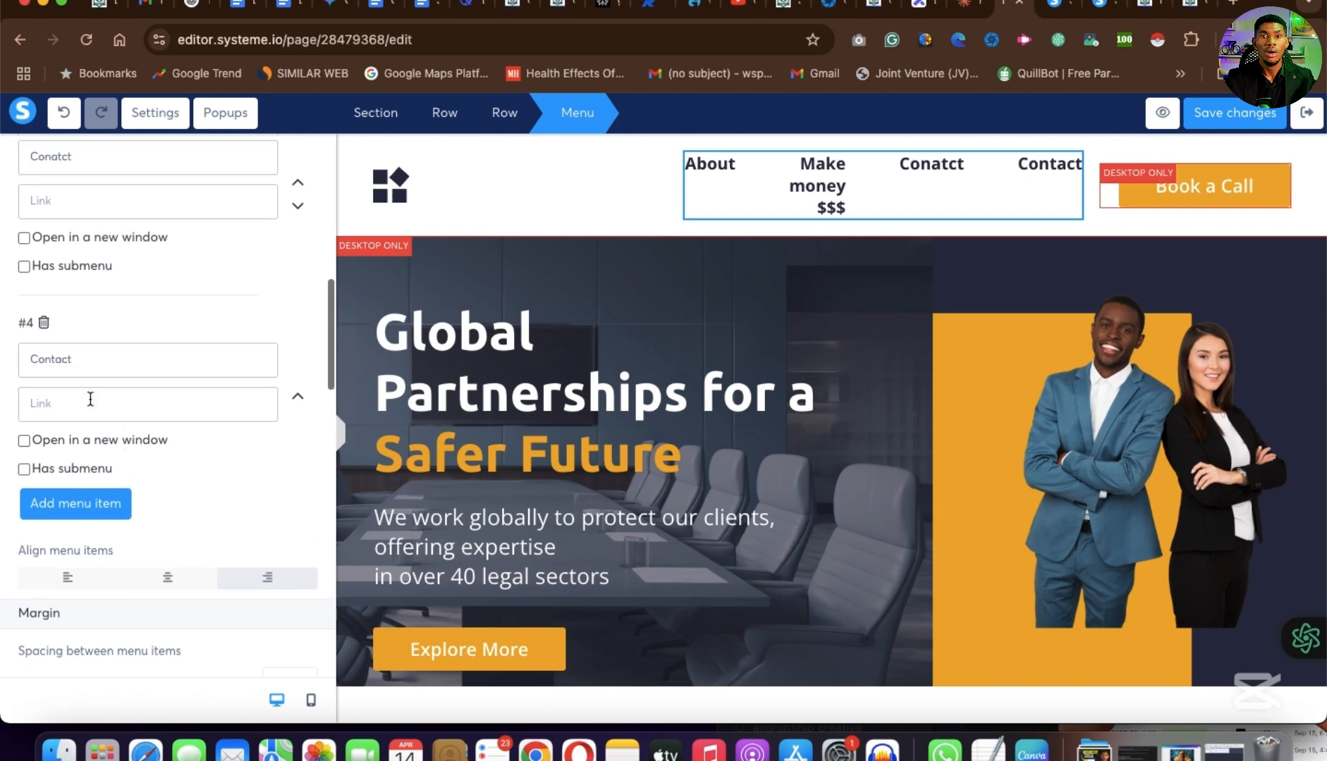
click(43, 323)
scroll(123, 427, up, 5)
scroll(126, 435, up, 4)
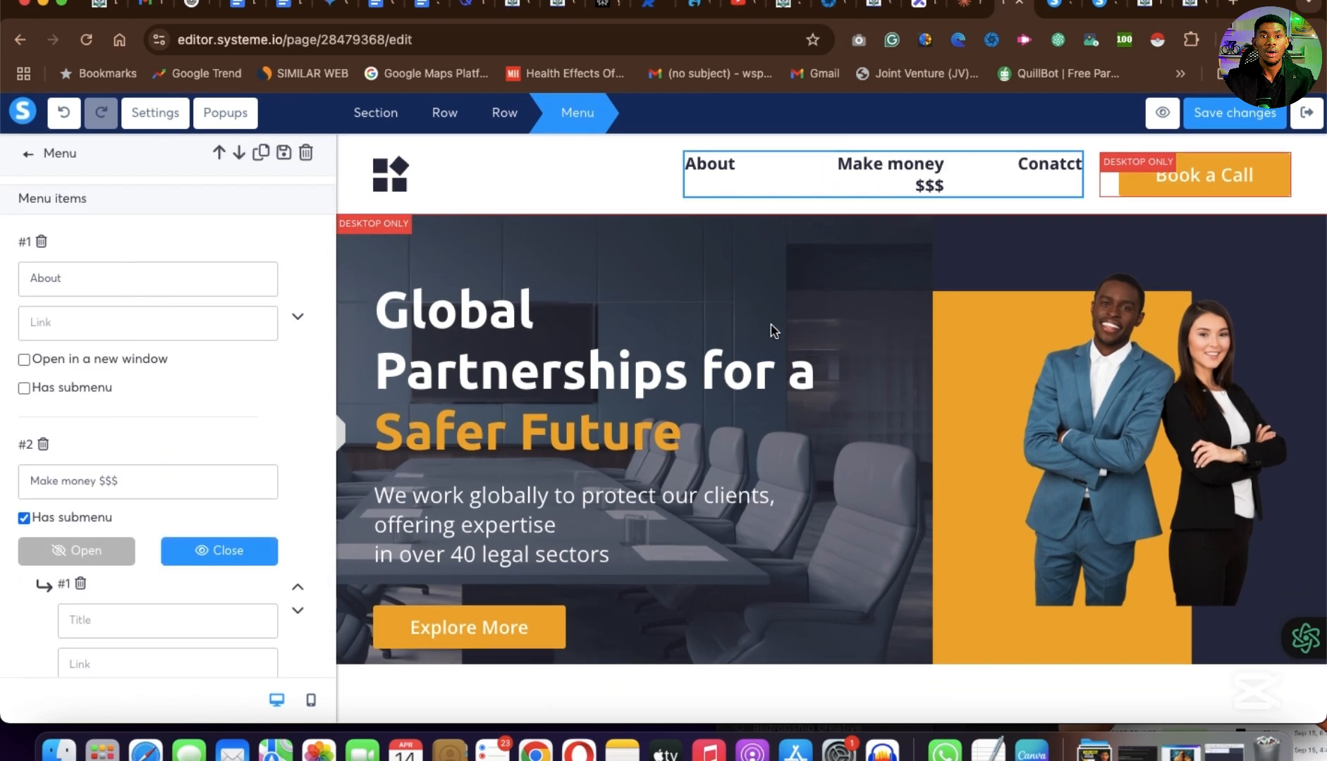
scroll(130, 492, down, 15)
scroll(130, 489, up, 6)
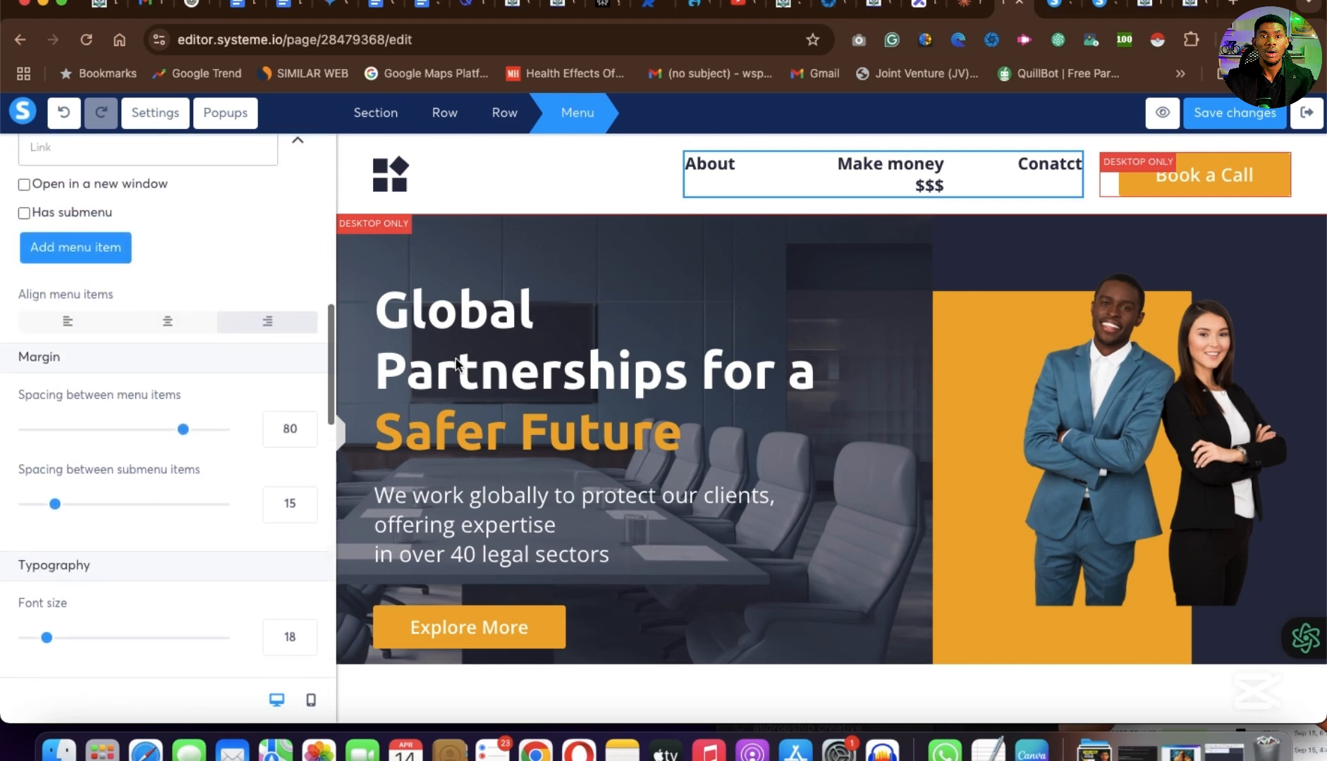
Delete the Book a Call button from the page header and save the page changes
scroll(156, 335, down, 12)
scroll(156, 335, up, 5)
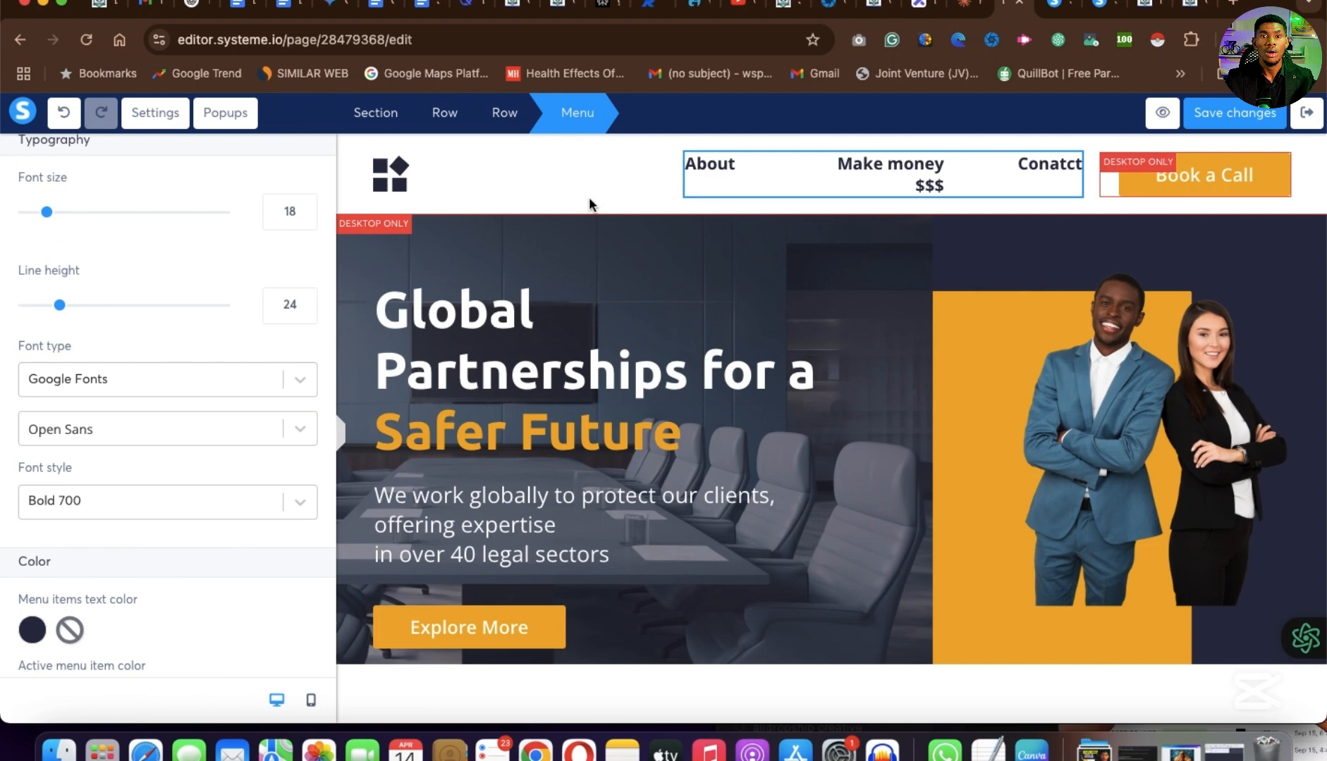
click(1275, 162)
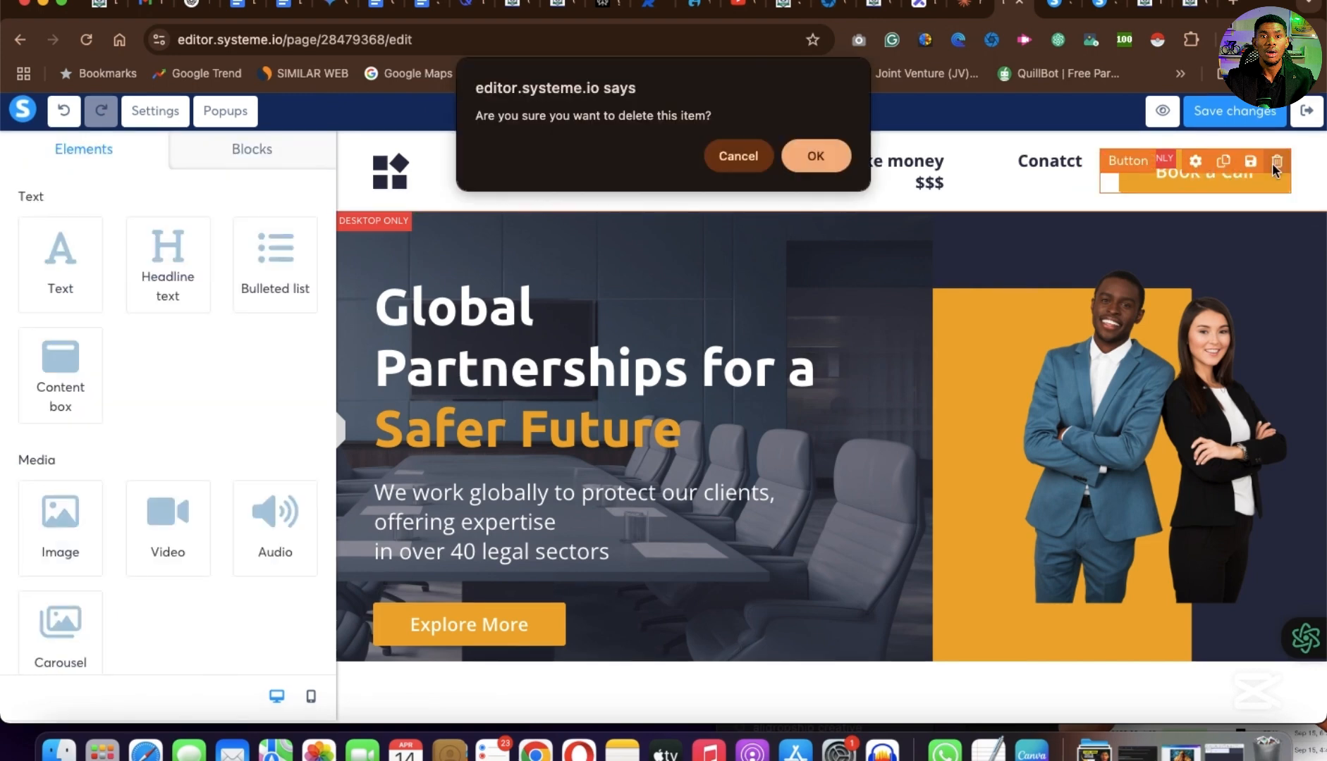
click(821, 159)
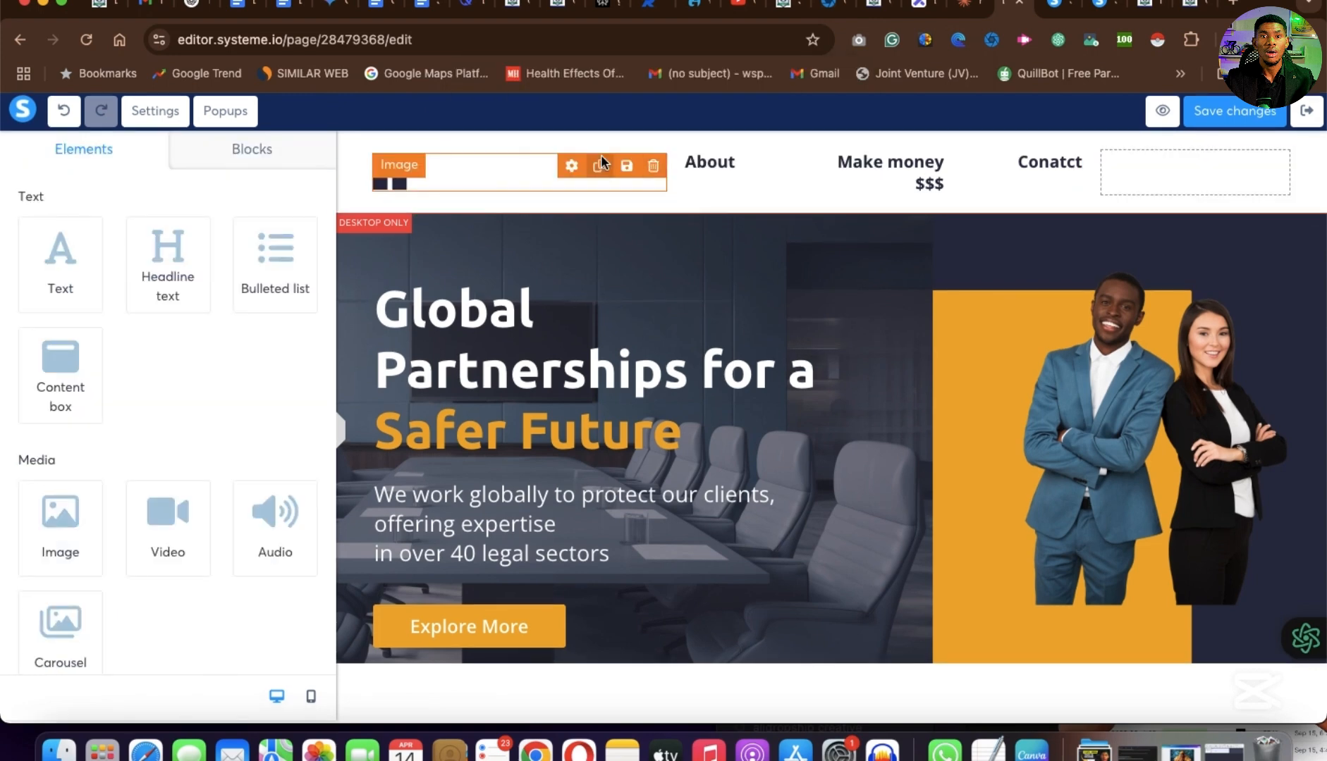
click(1235, 121)
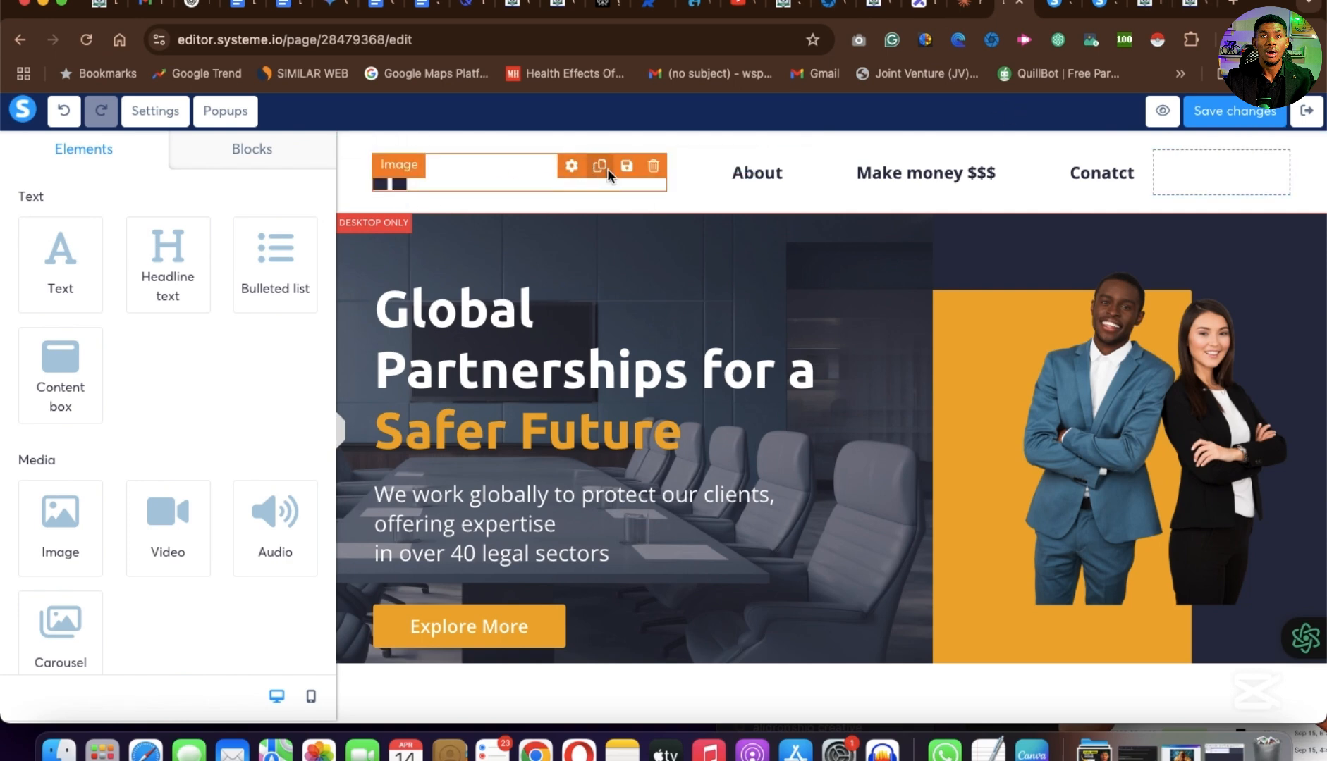
Delete the logo image from the page header
click(569, 168)
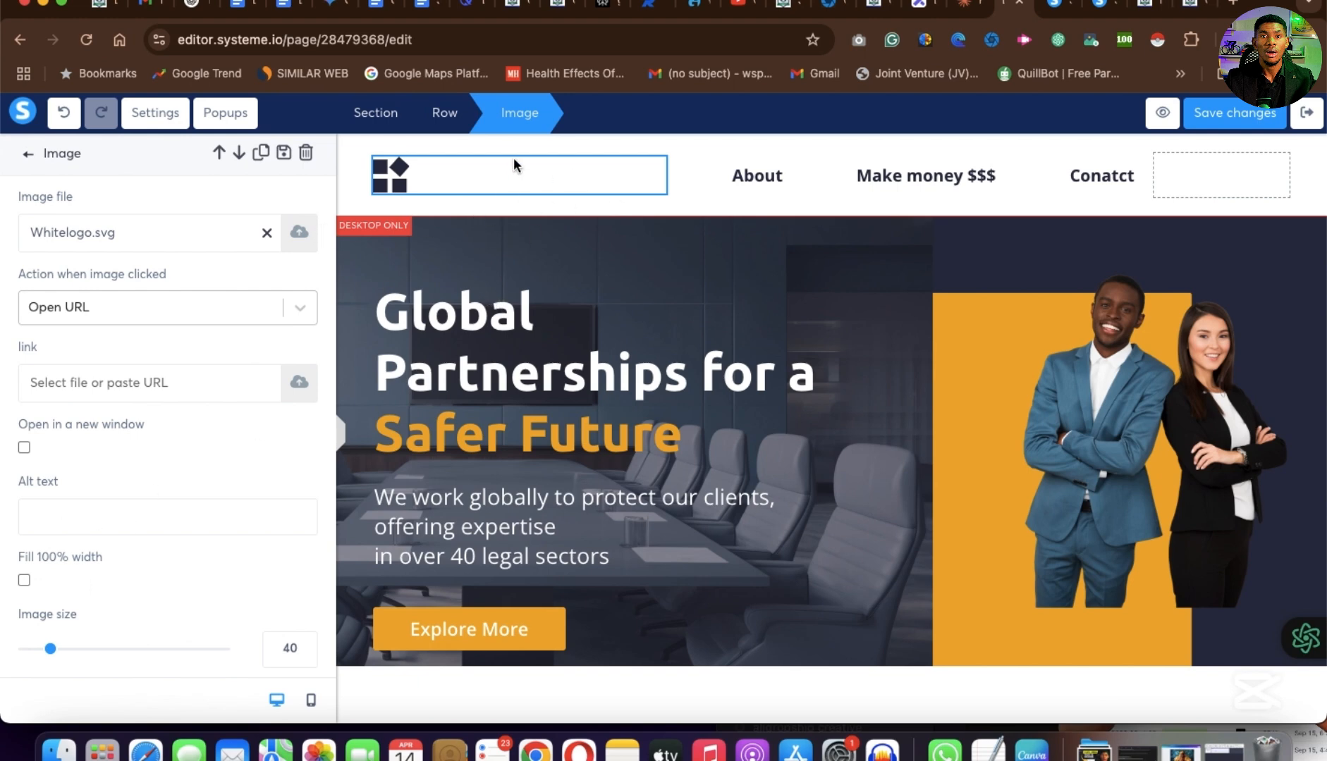
click(492, 179)
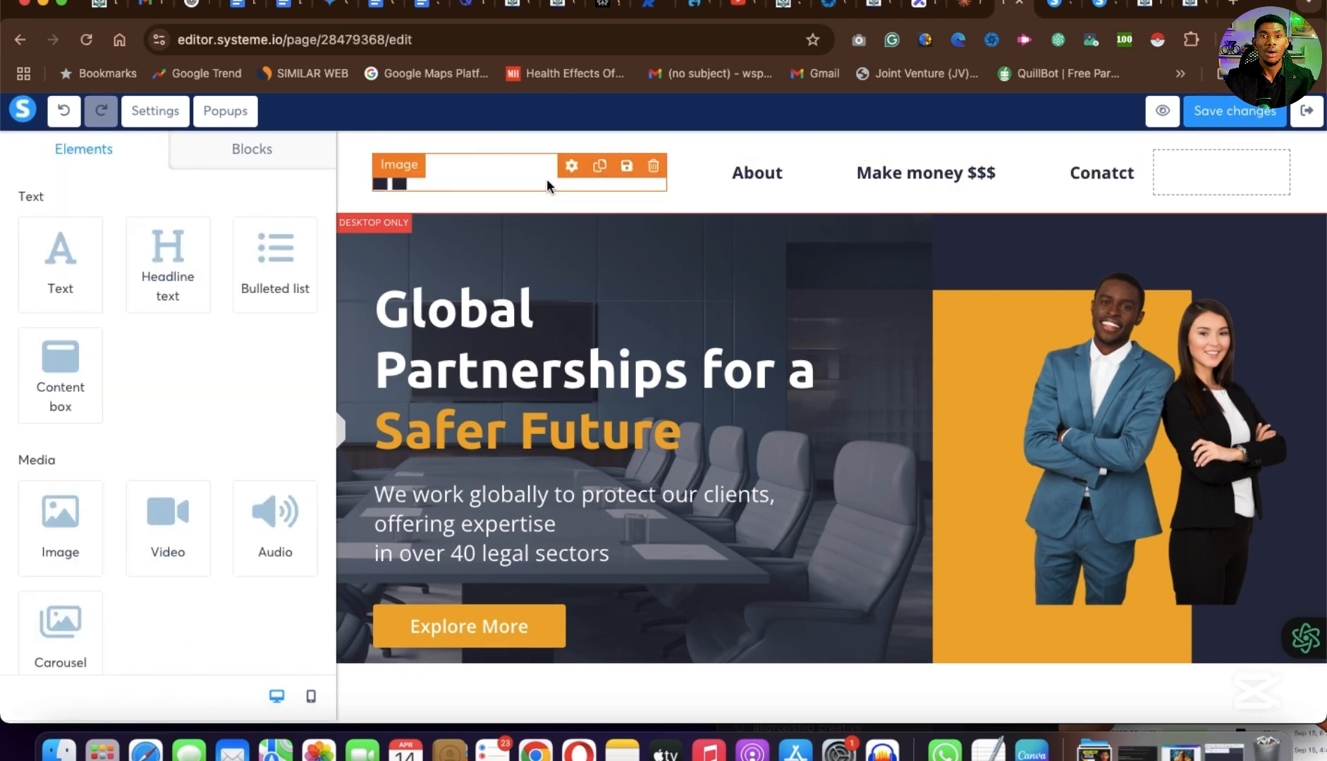
click(652, 167)
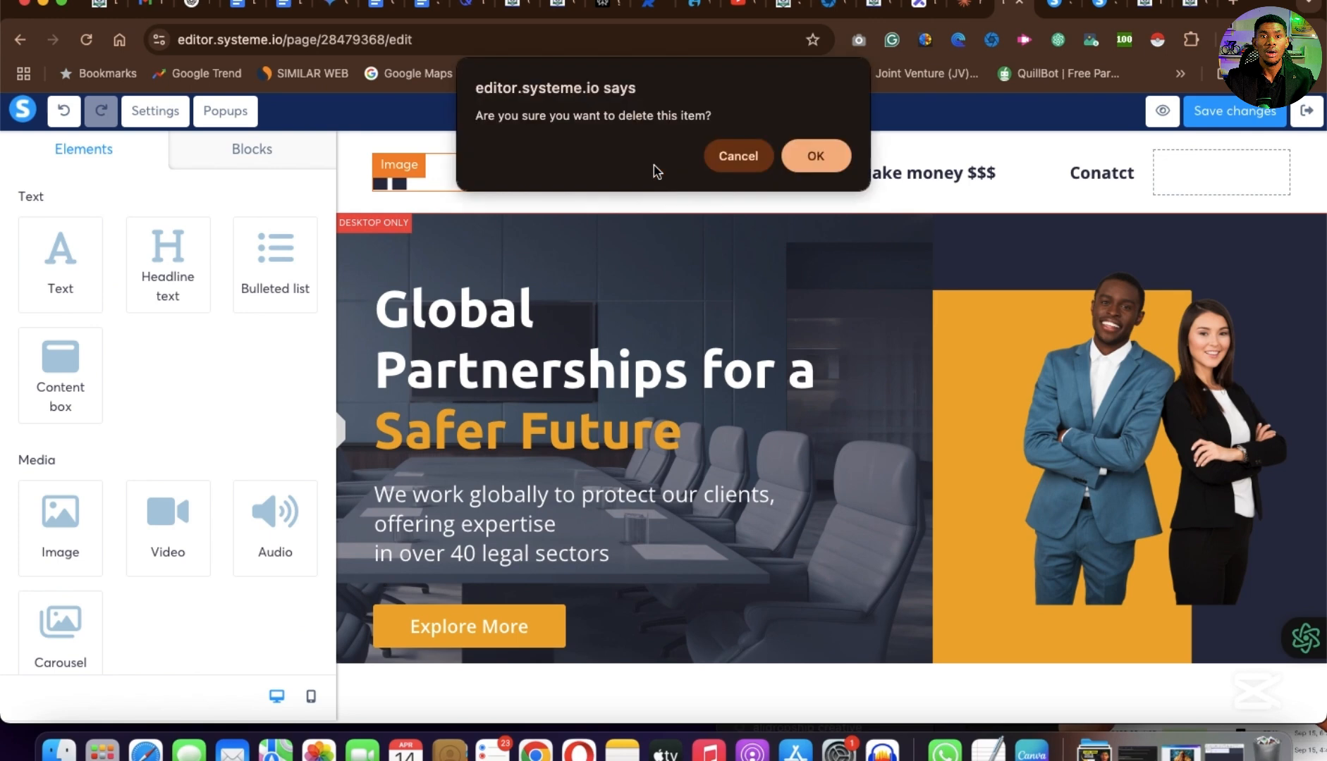
click(815, 156)
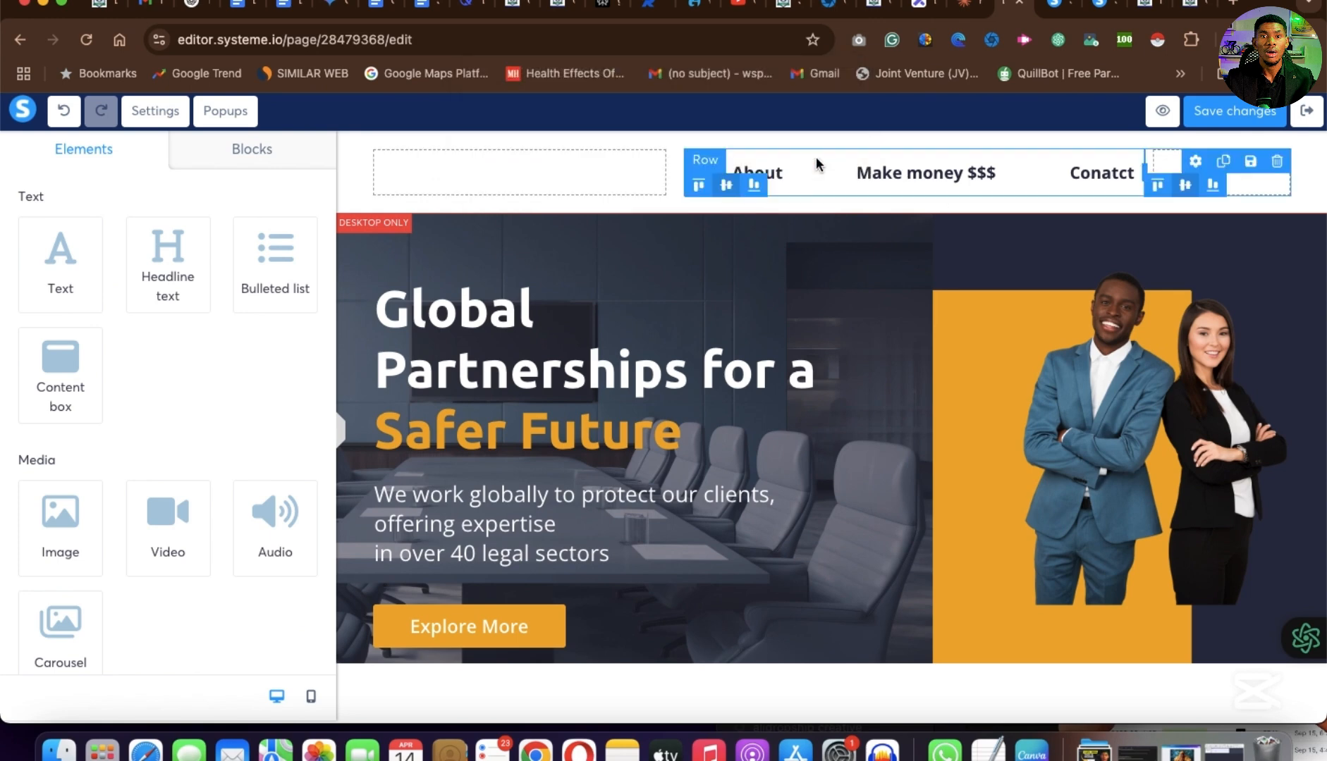
Add a headline in the empty logo column of the header and set its text to "Hydronium Solution"
double_click(500, 221)
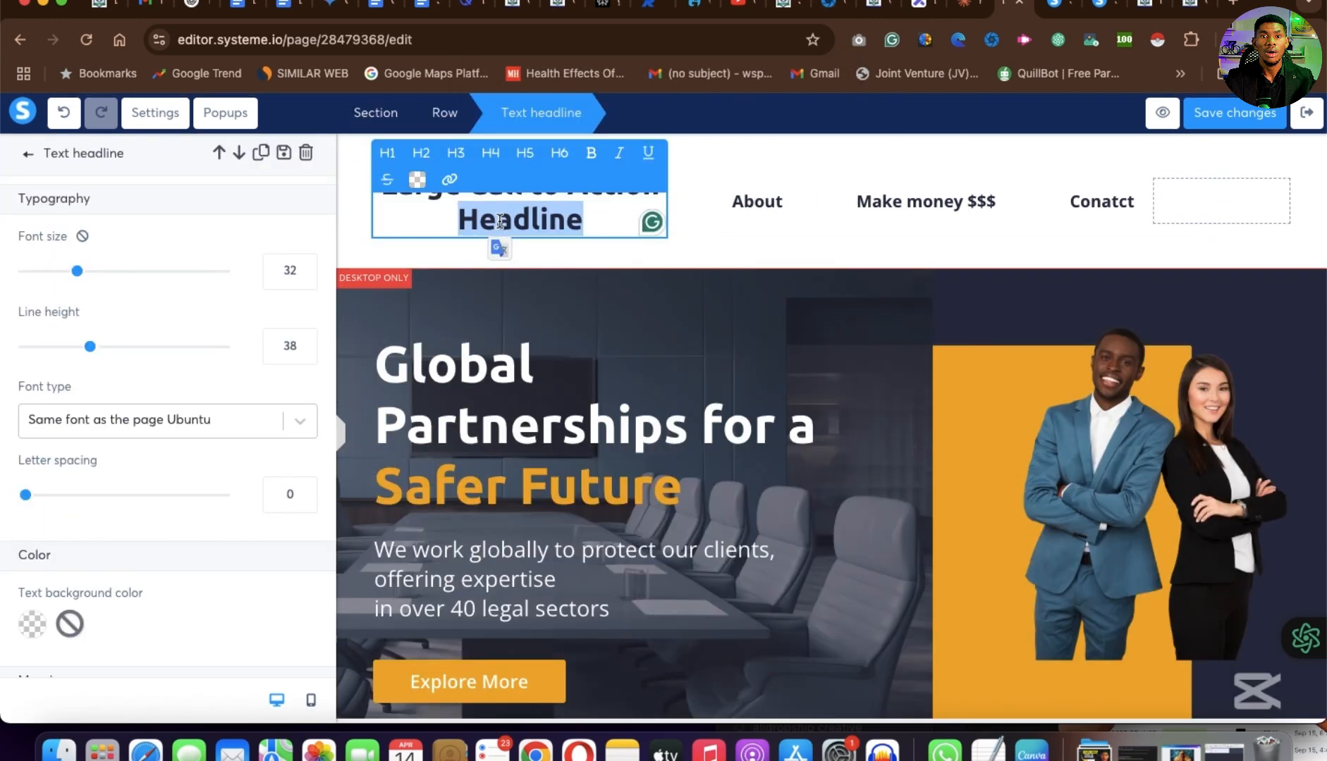
triple_click(499, 221)
text(Hyd)
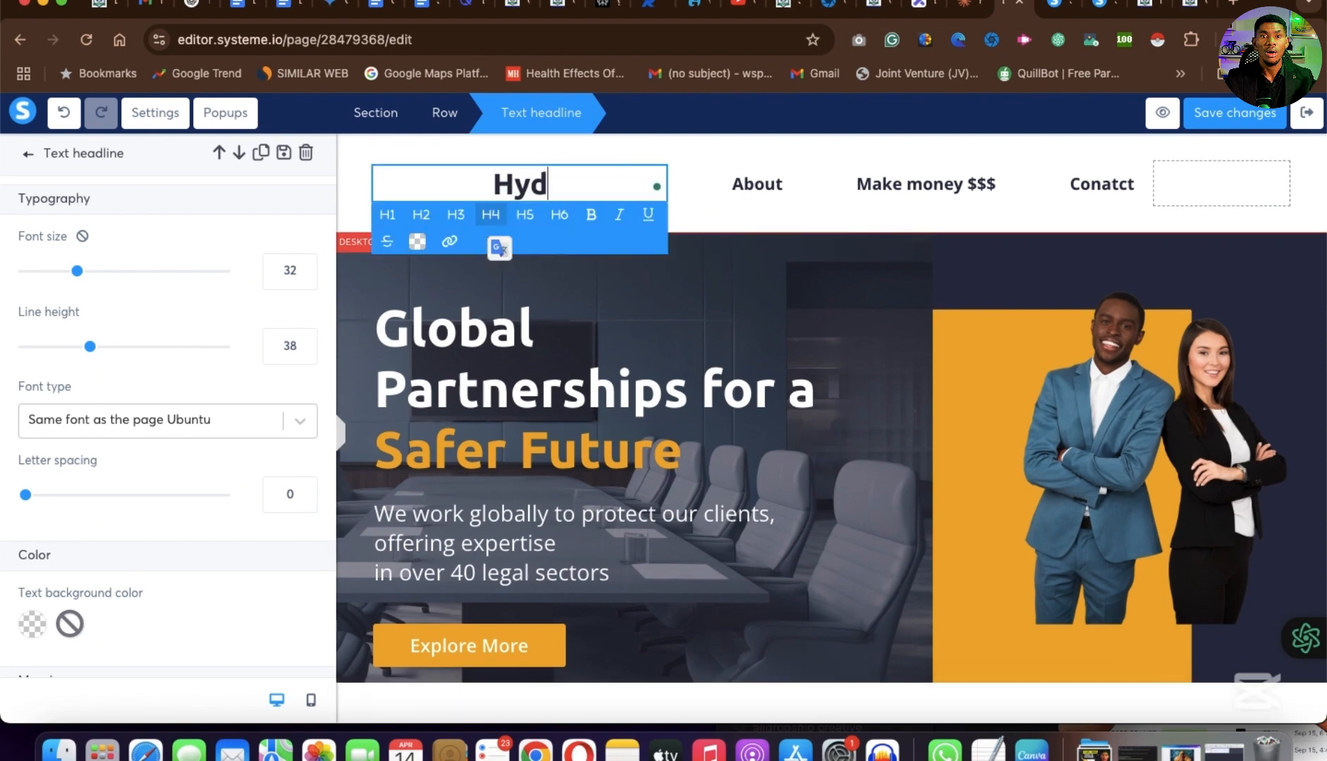
text(ronu)
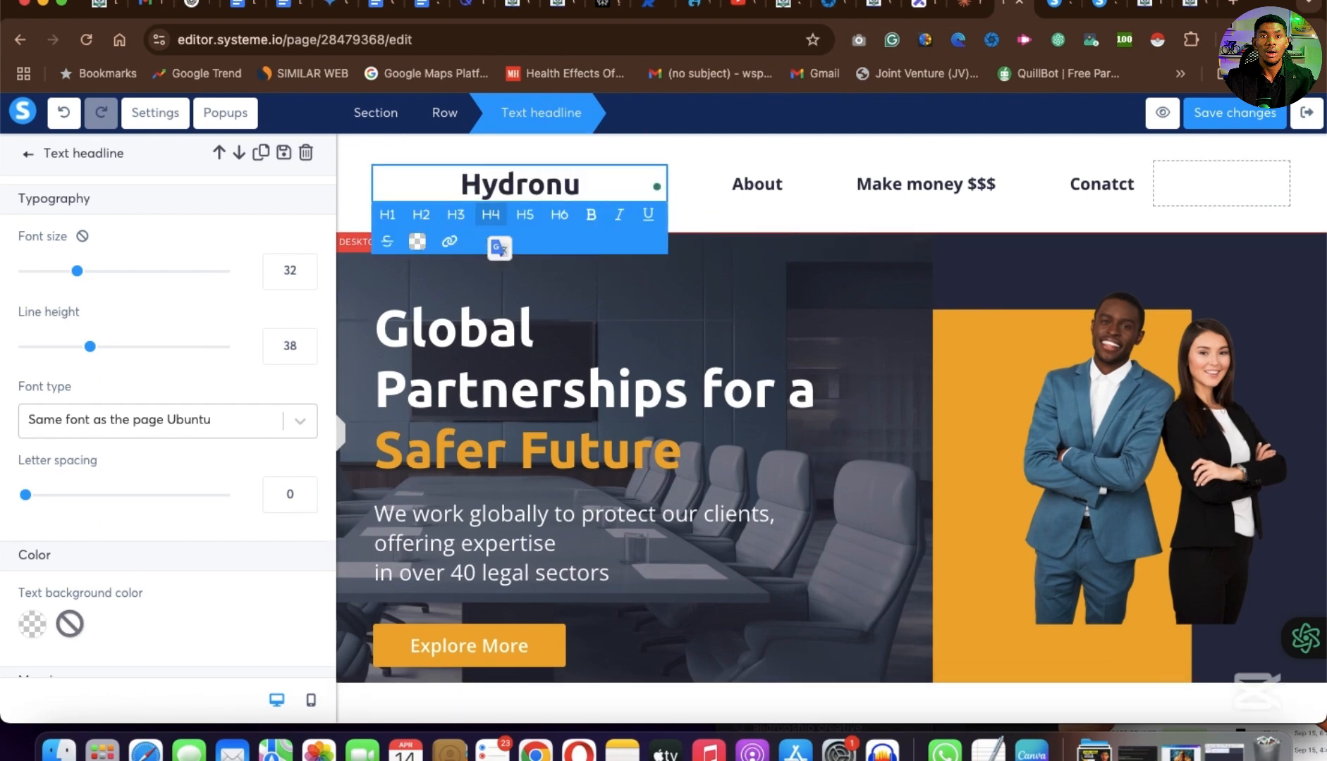
key(BackSpace)
text(ium Solution)
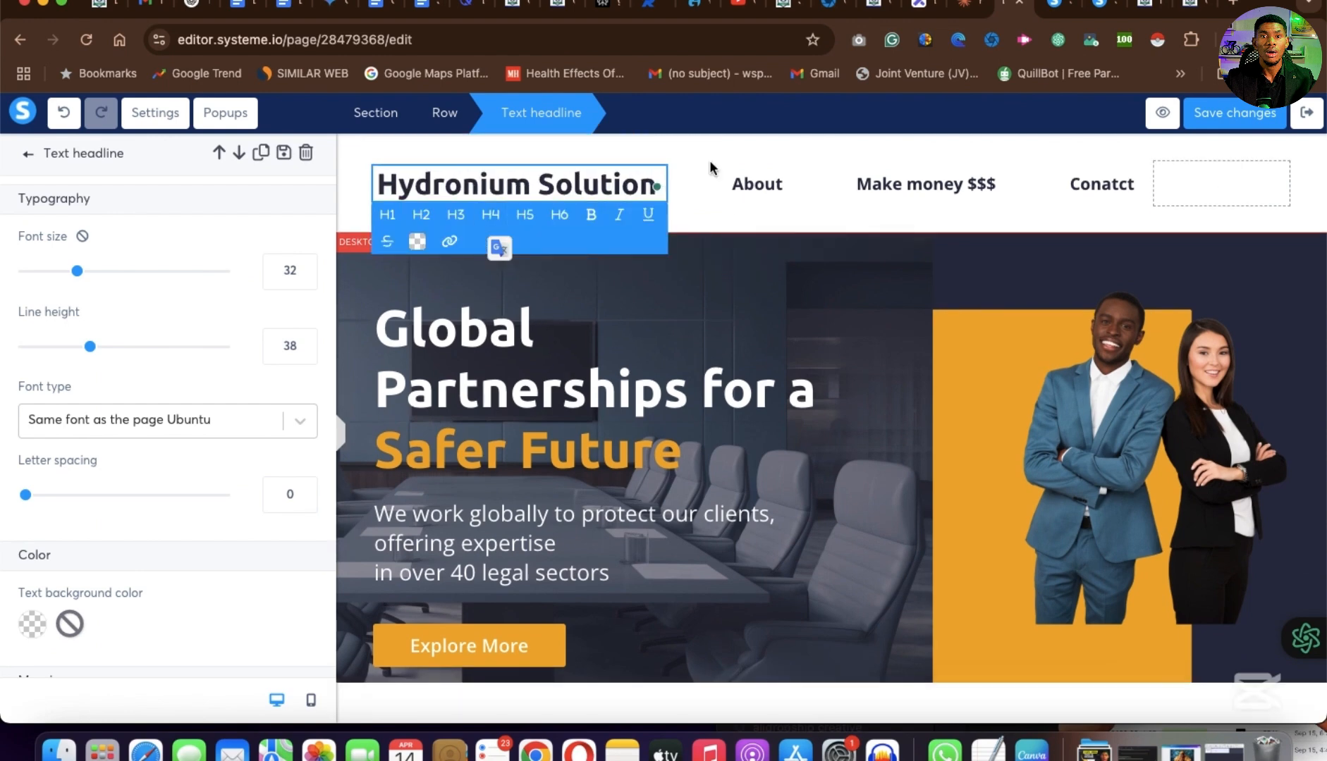
click(709, 164)
click(491, 206)
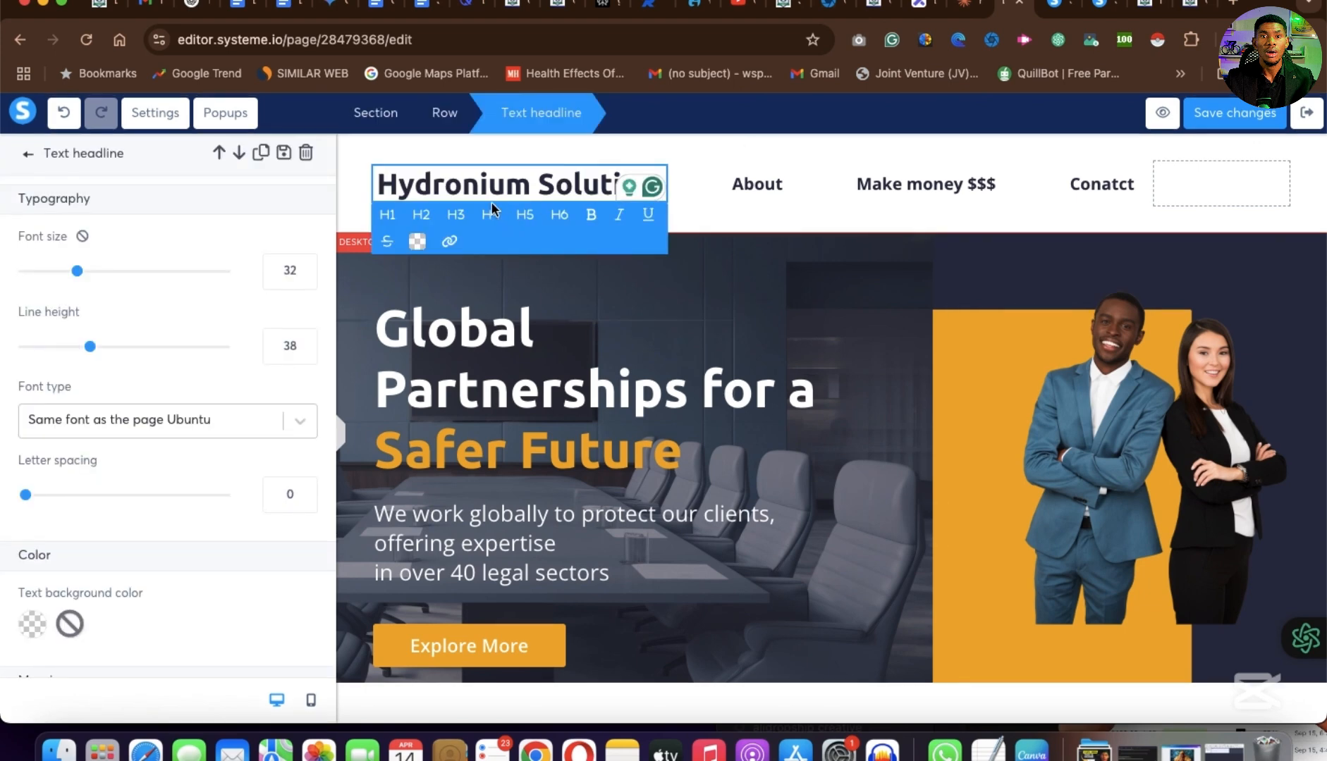
Check the reference page's header, and re-enter the header headline text as "Hydronium Solution"
click(1194, 16)
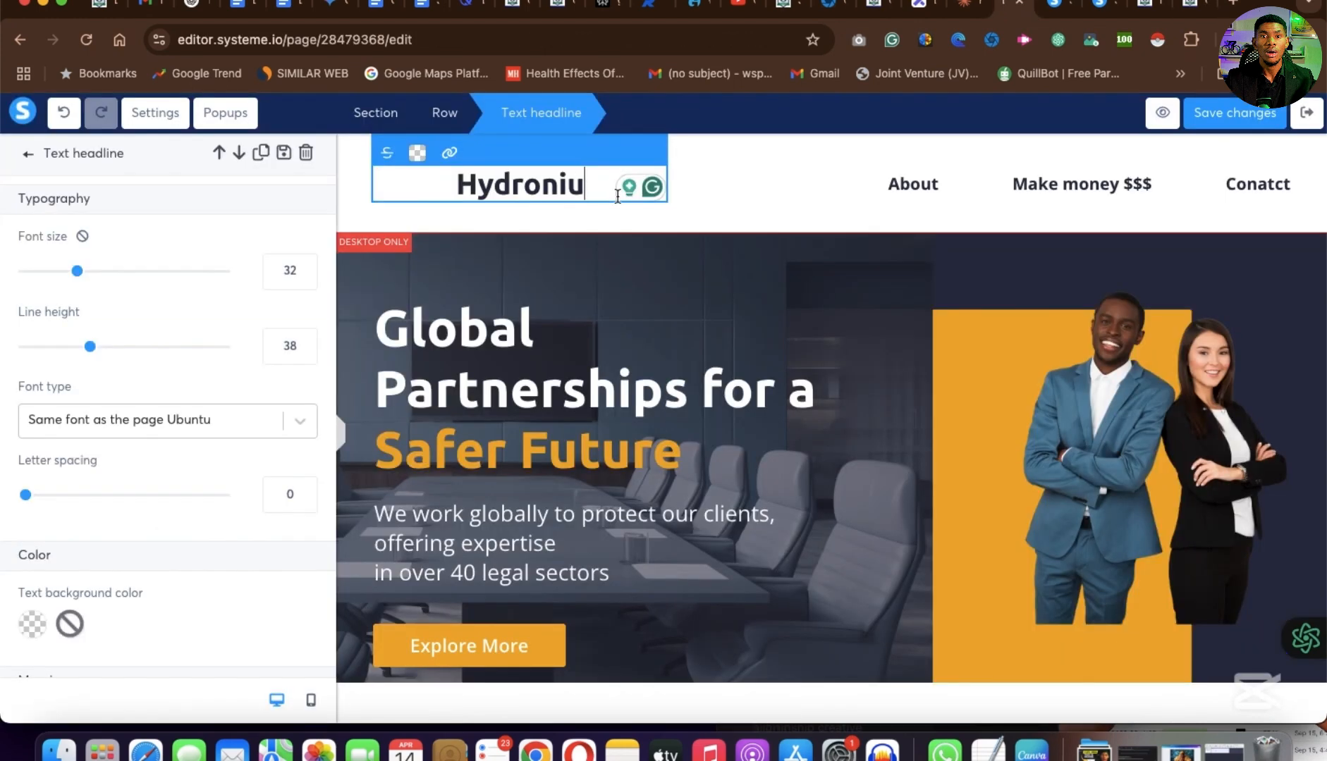
text(m )
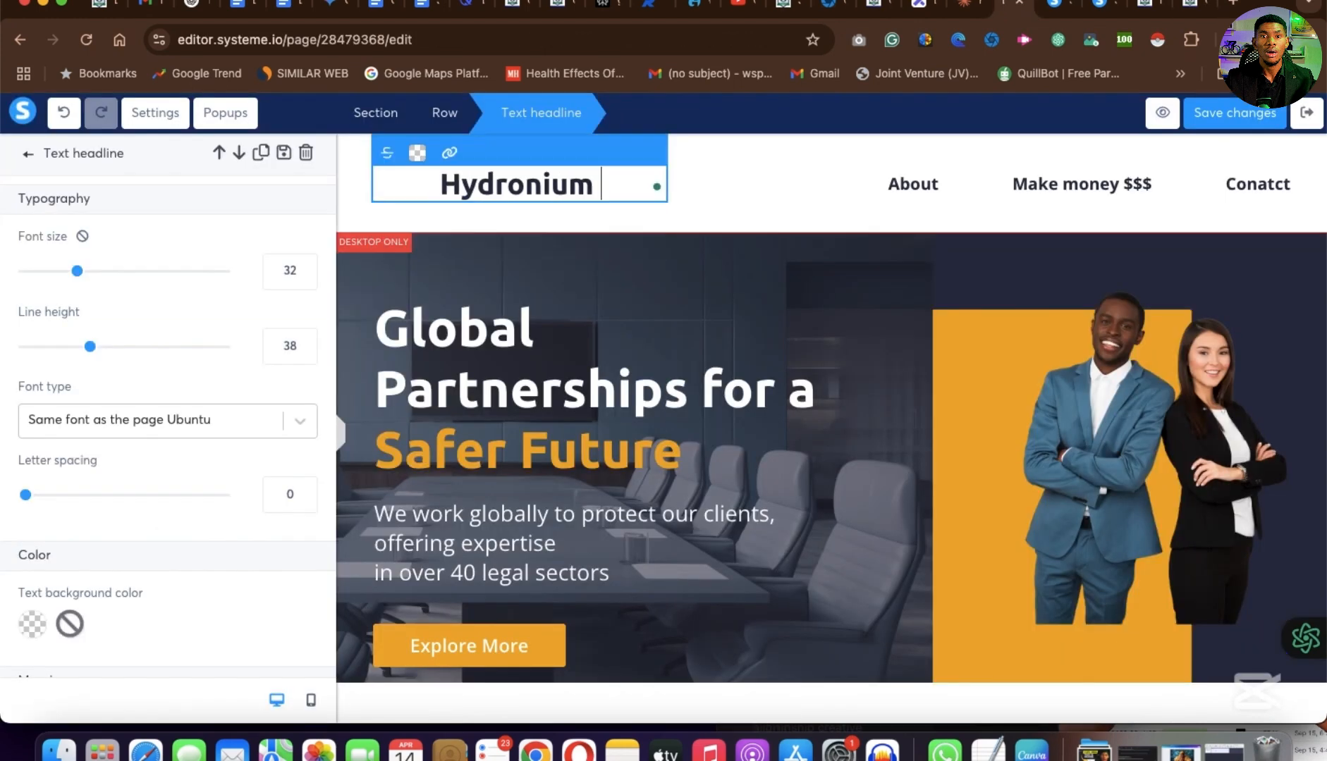
text(Solution)
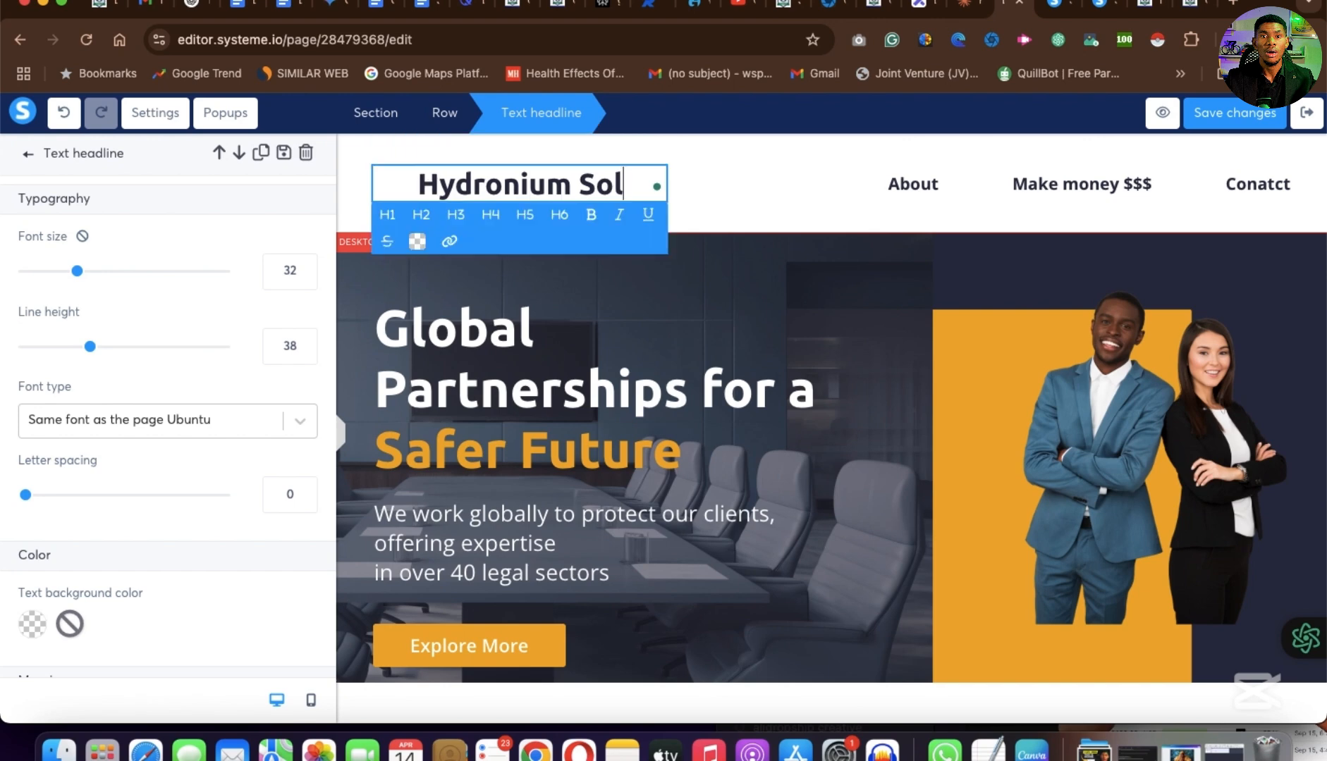
click(798, 205)
click(807, 137)
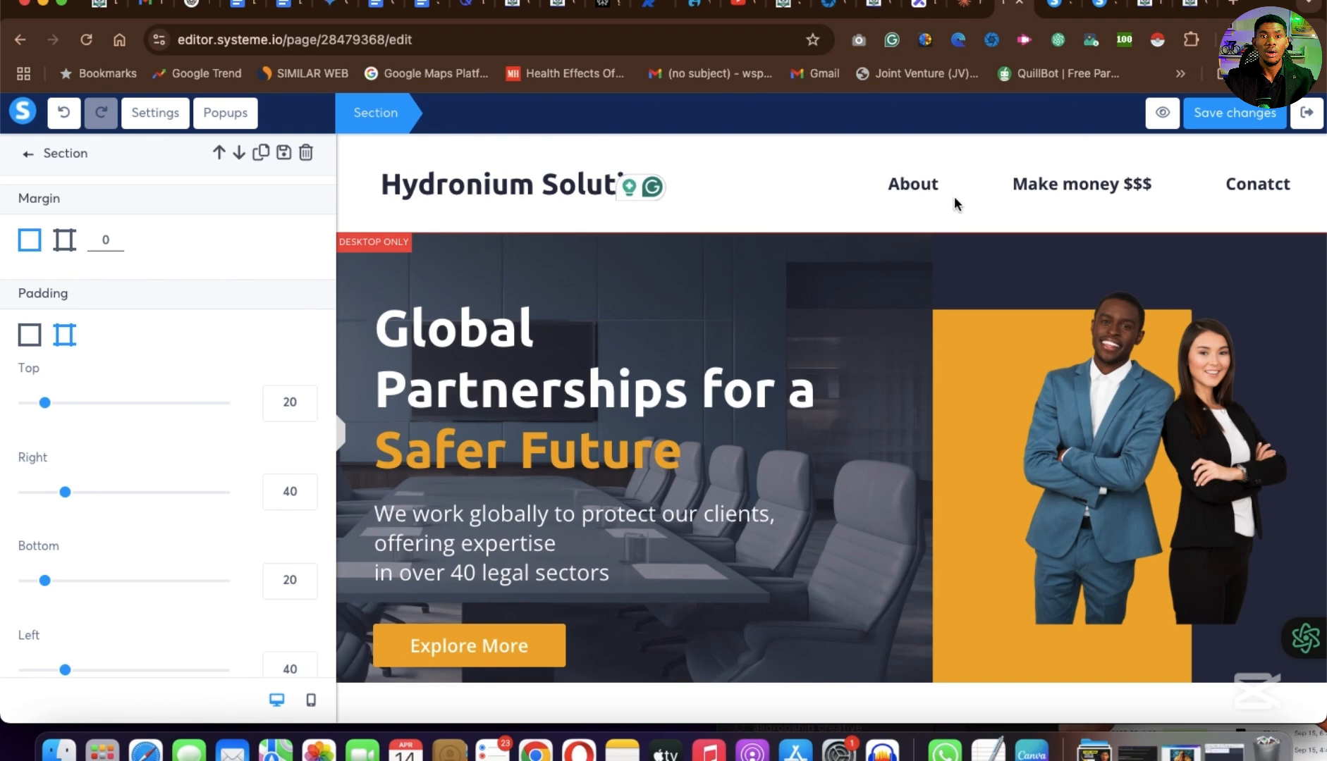
Color the whole "Hydronium Solution" header headline orange, F5A623
click(471, 196)
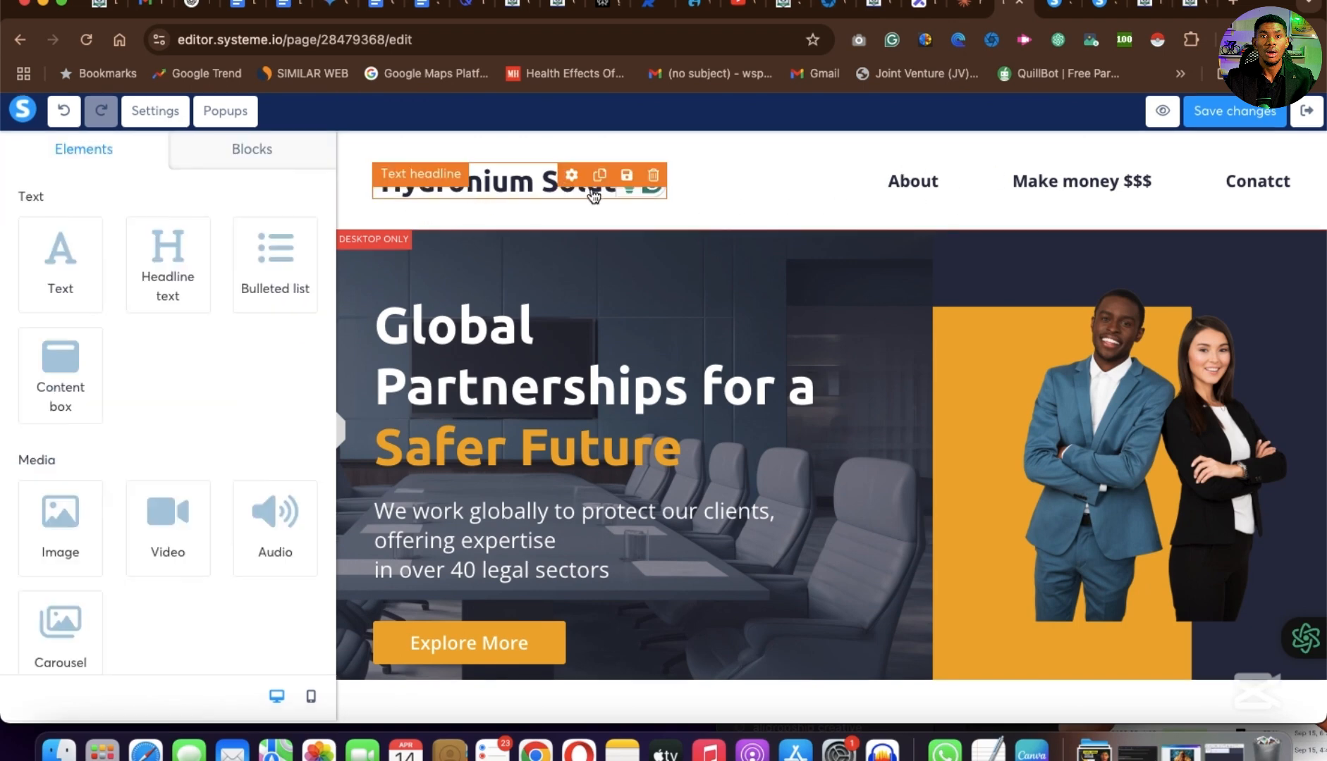
triple_click(570, 177)
click(418, 242)
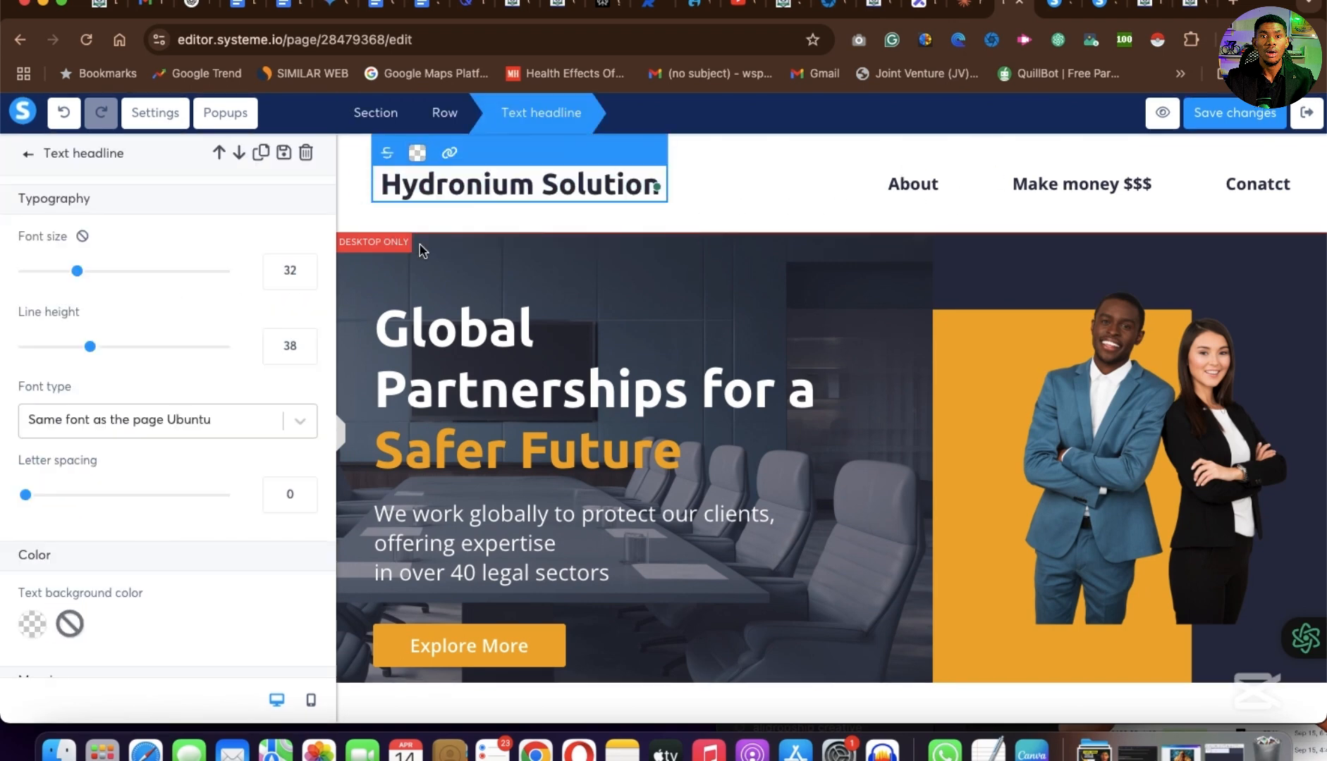
click(418, 157)
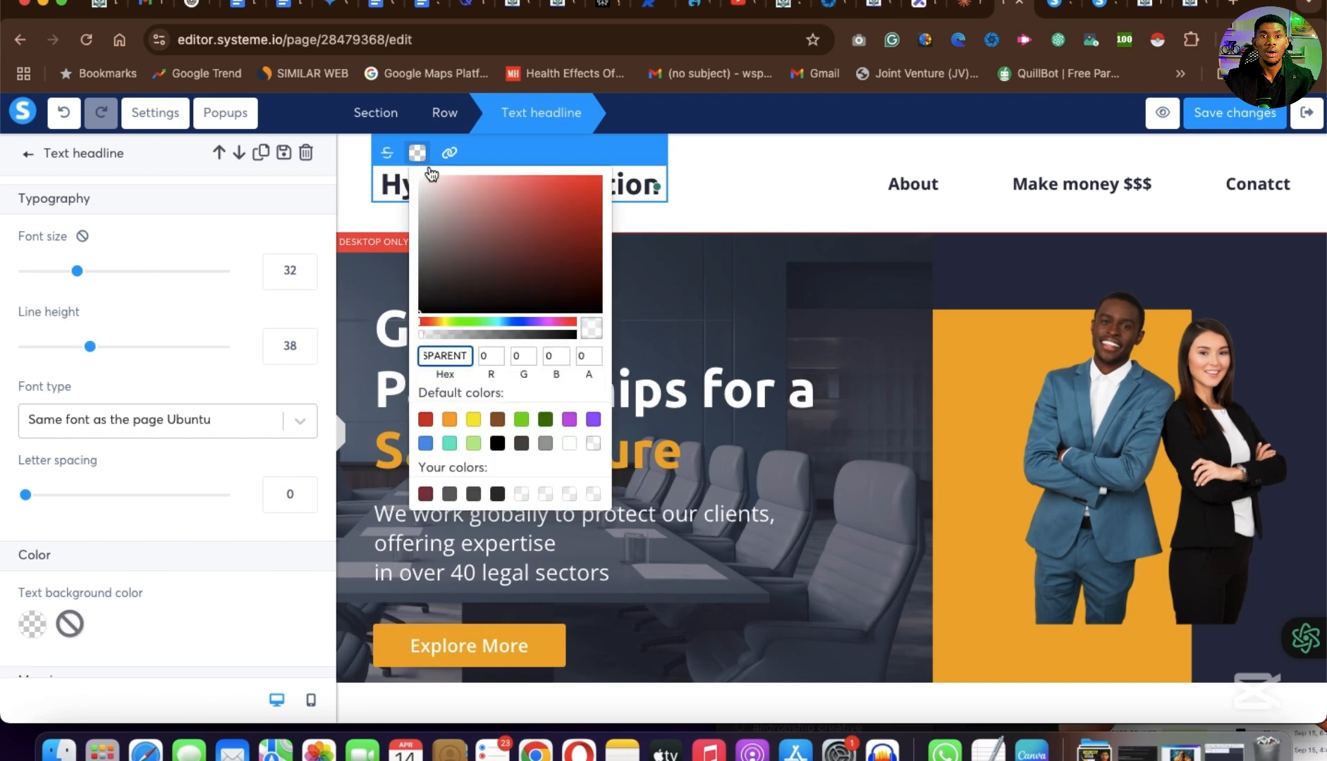
click(447, 329)
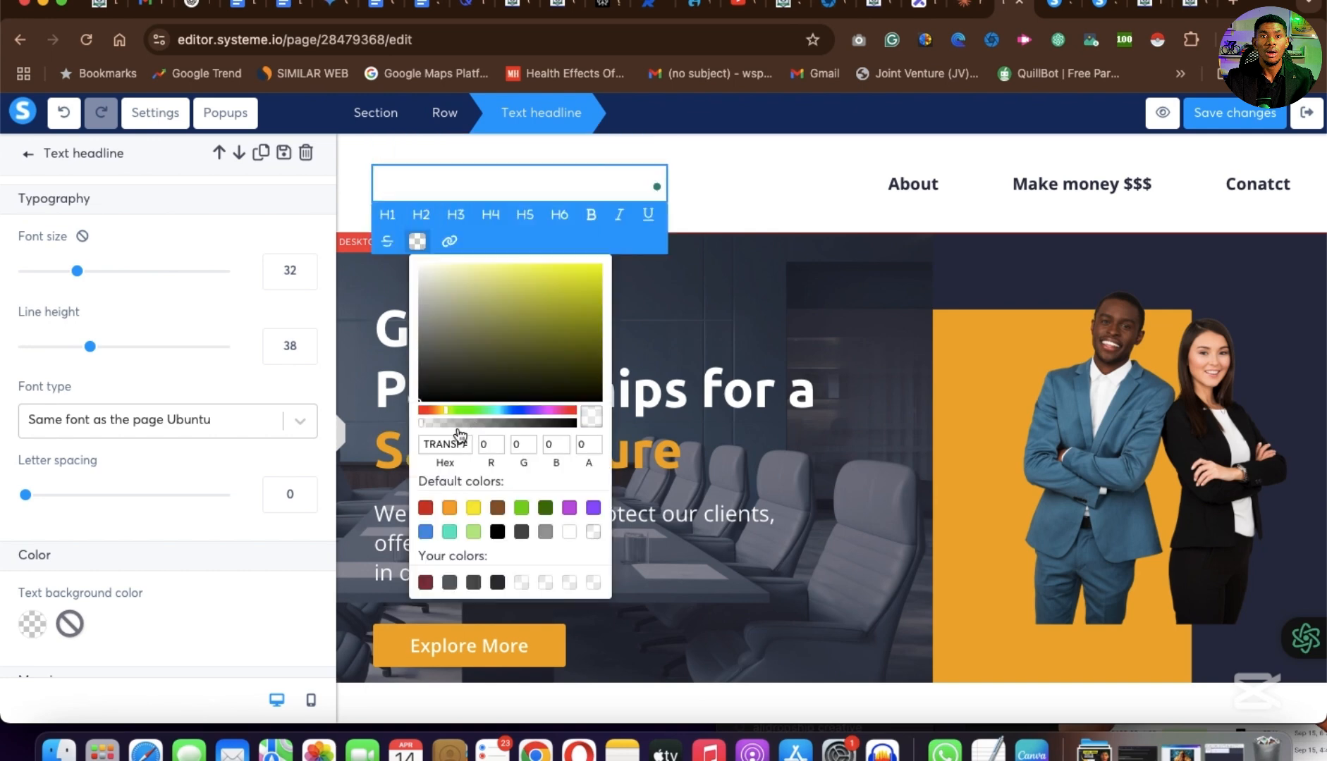
click(450, 509)
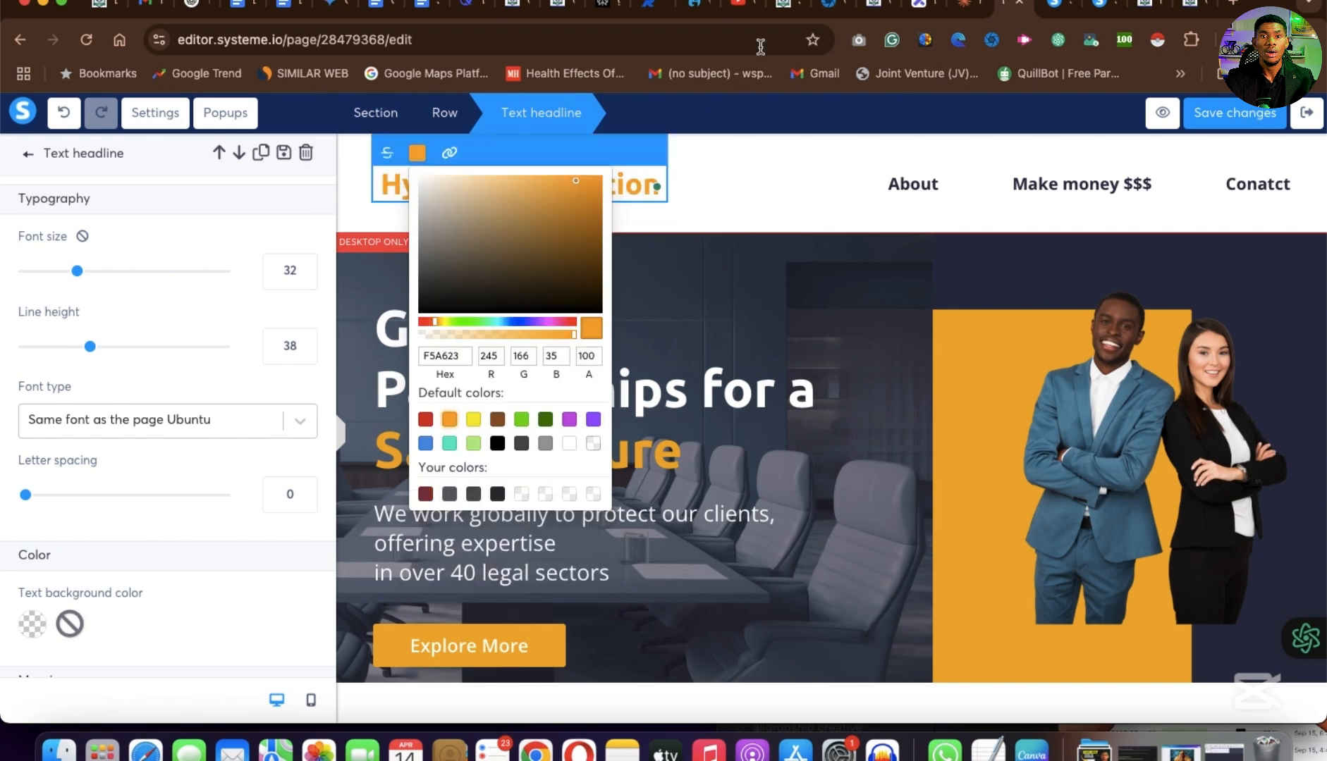
click(735, 189)
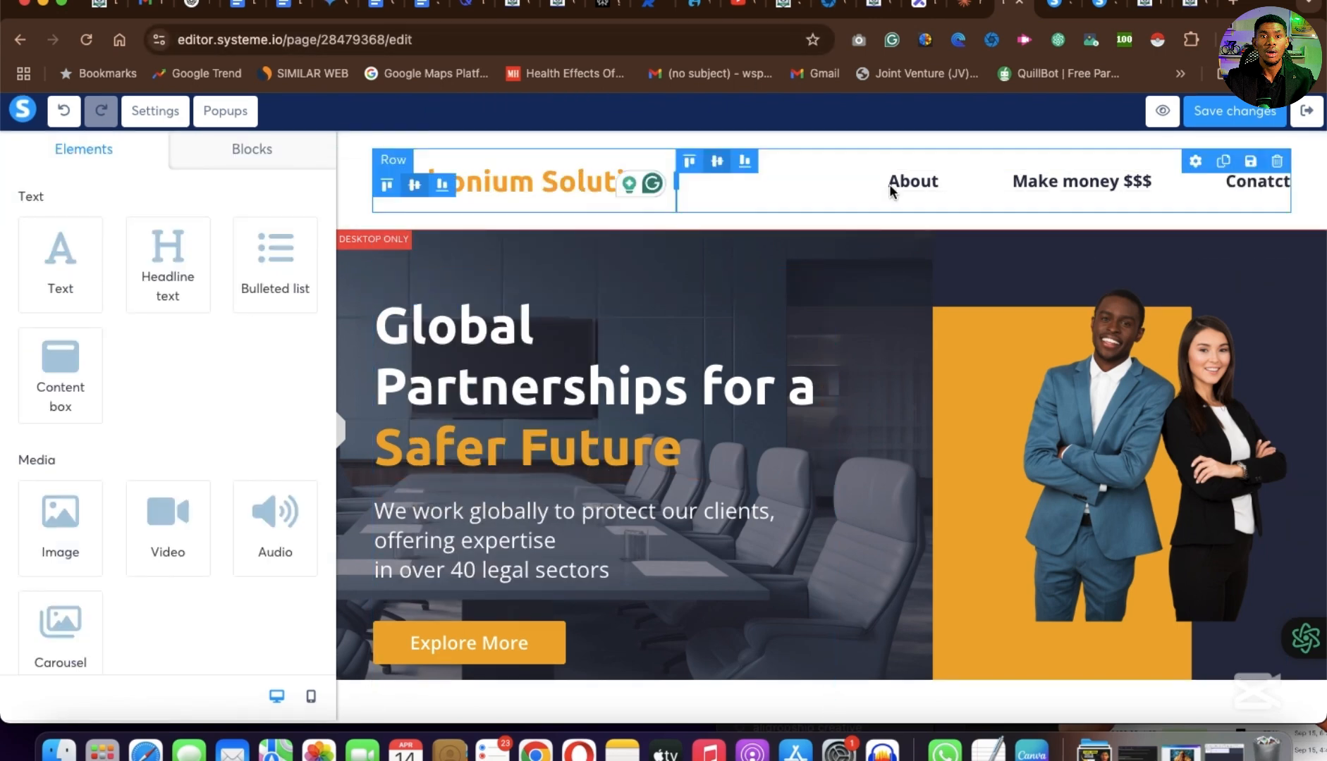
Examine the blue banner headline on the Hydronium Solutions reference page, and return to the page editor
click(1200, 12)
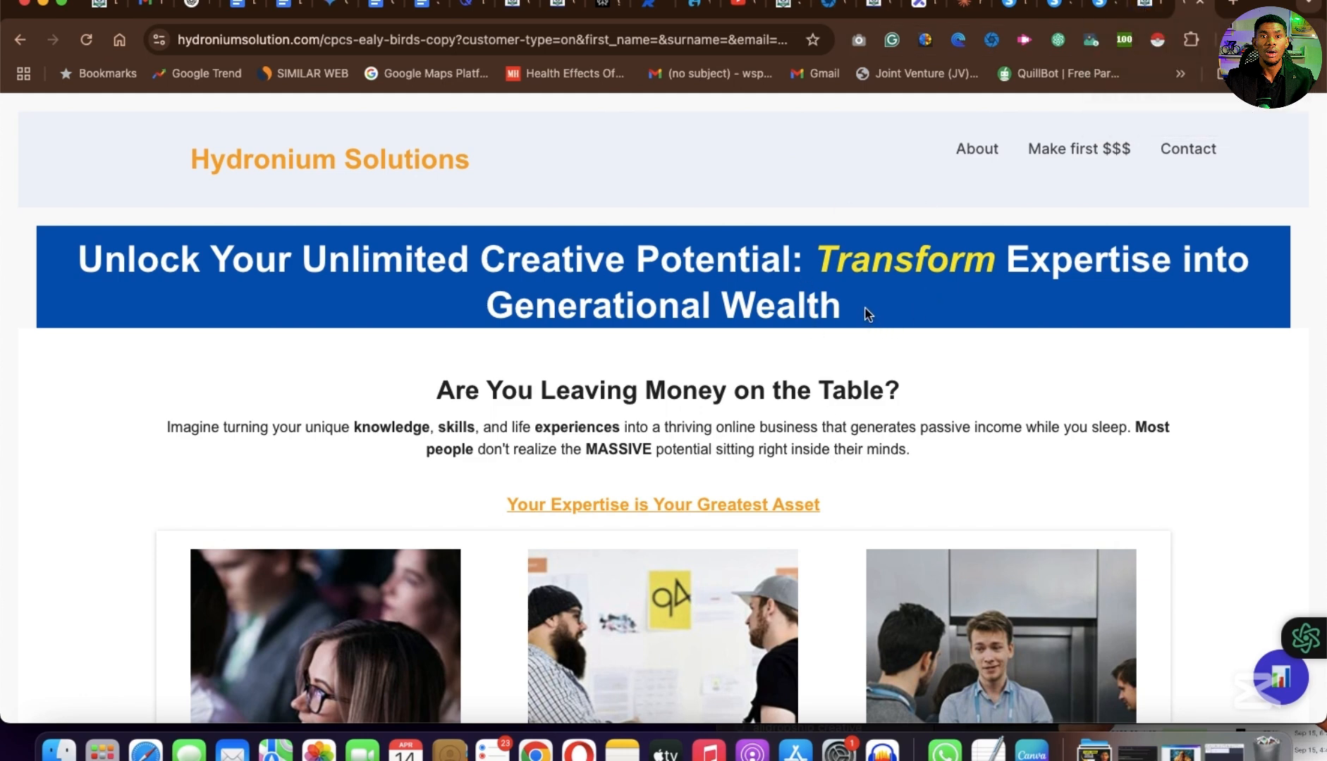
drag(865, 314, 50, 252)
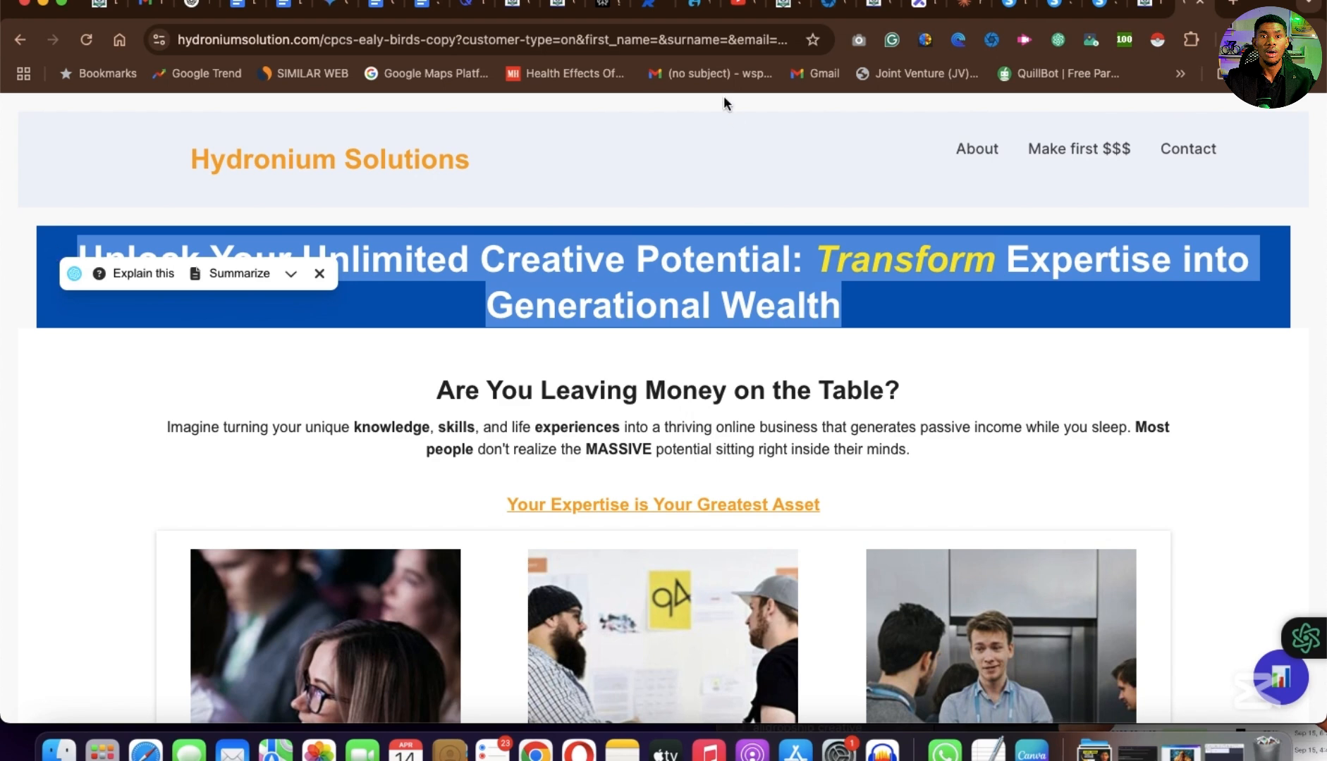
click(1011, 14)
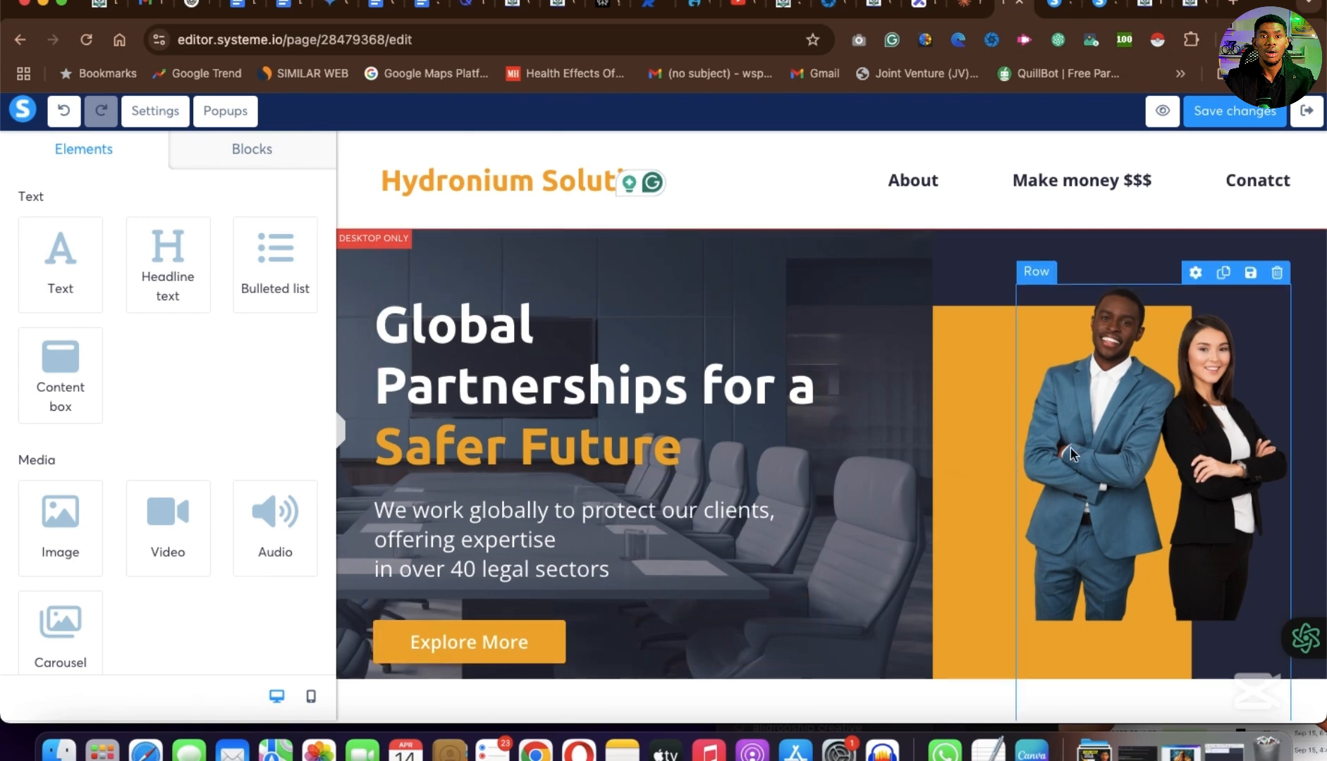
Delete the hero section containing the "Global Partnerships for a Safer Future" headline
scroll(1069, 449, down, 6)
scroll(1069, 447, up, 6)
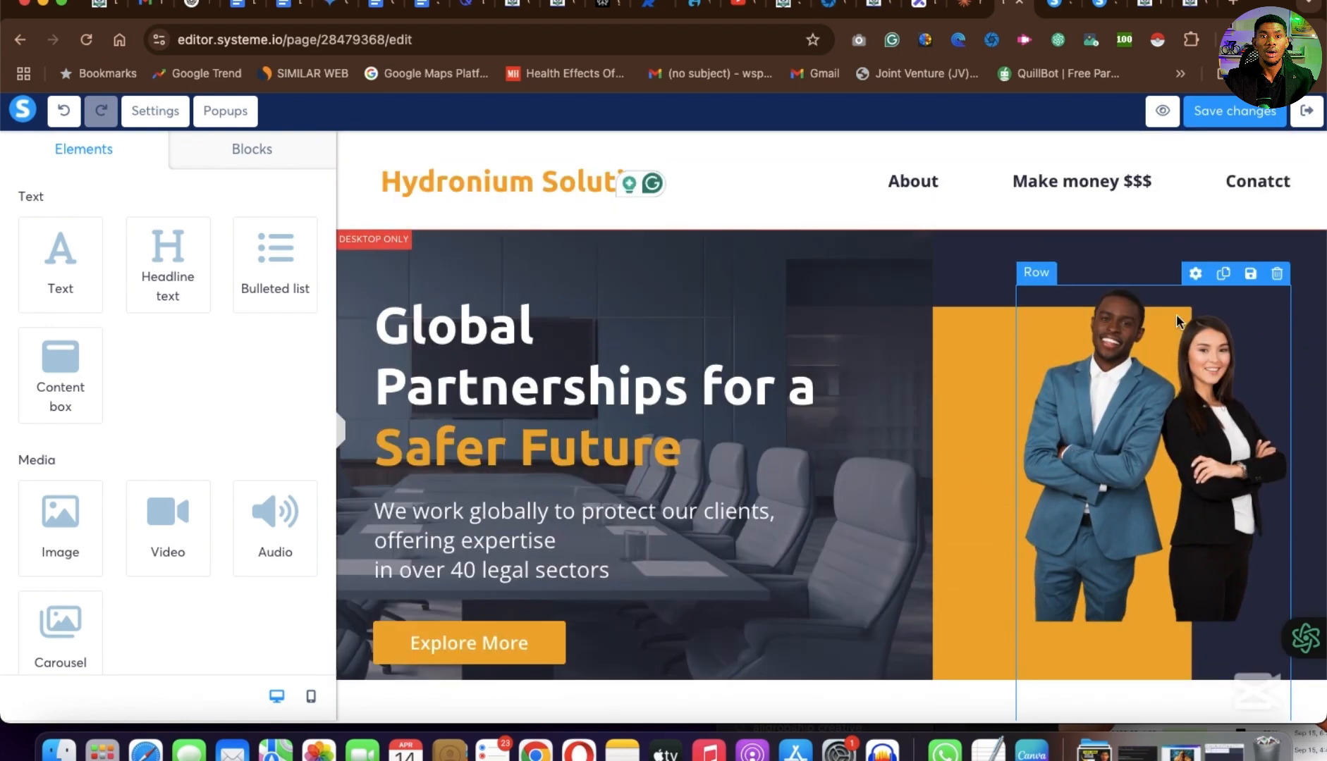
click(1313, 218)
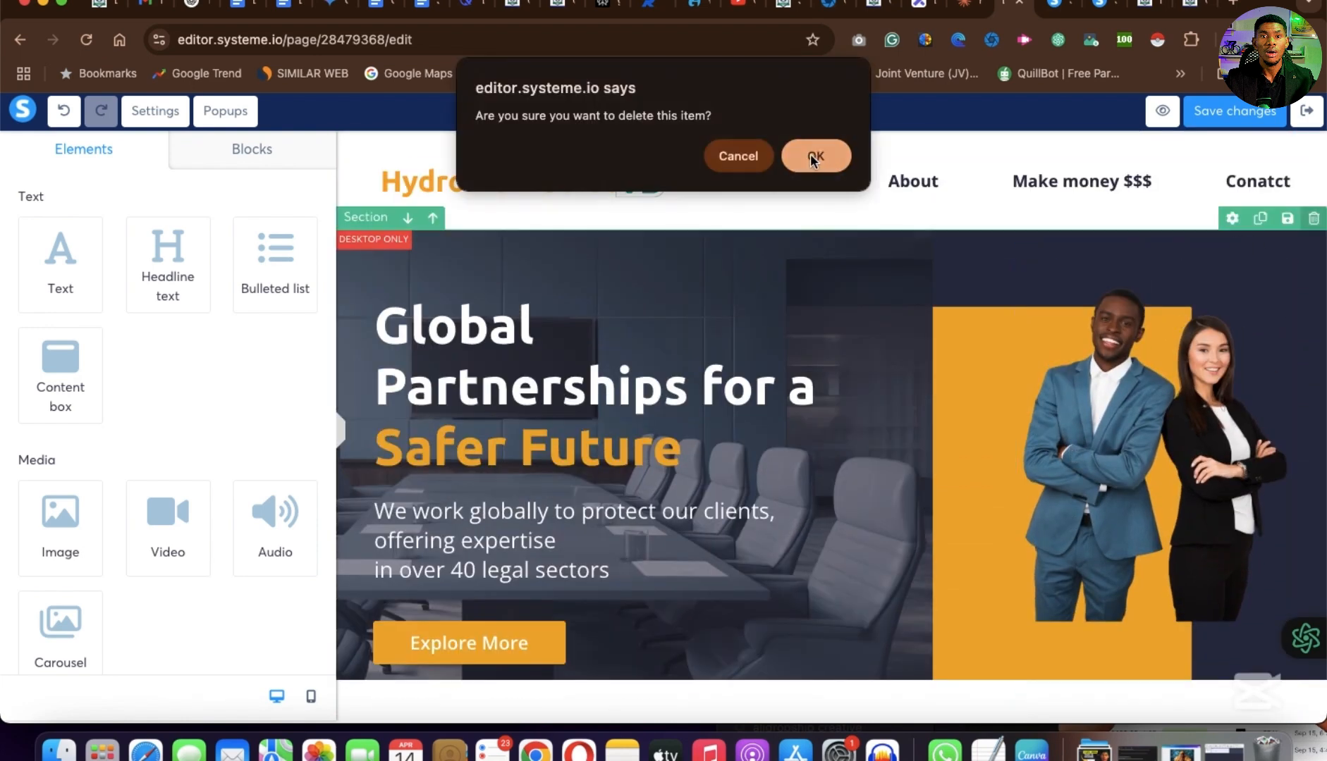
click(813, 157)
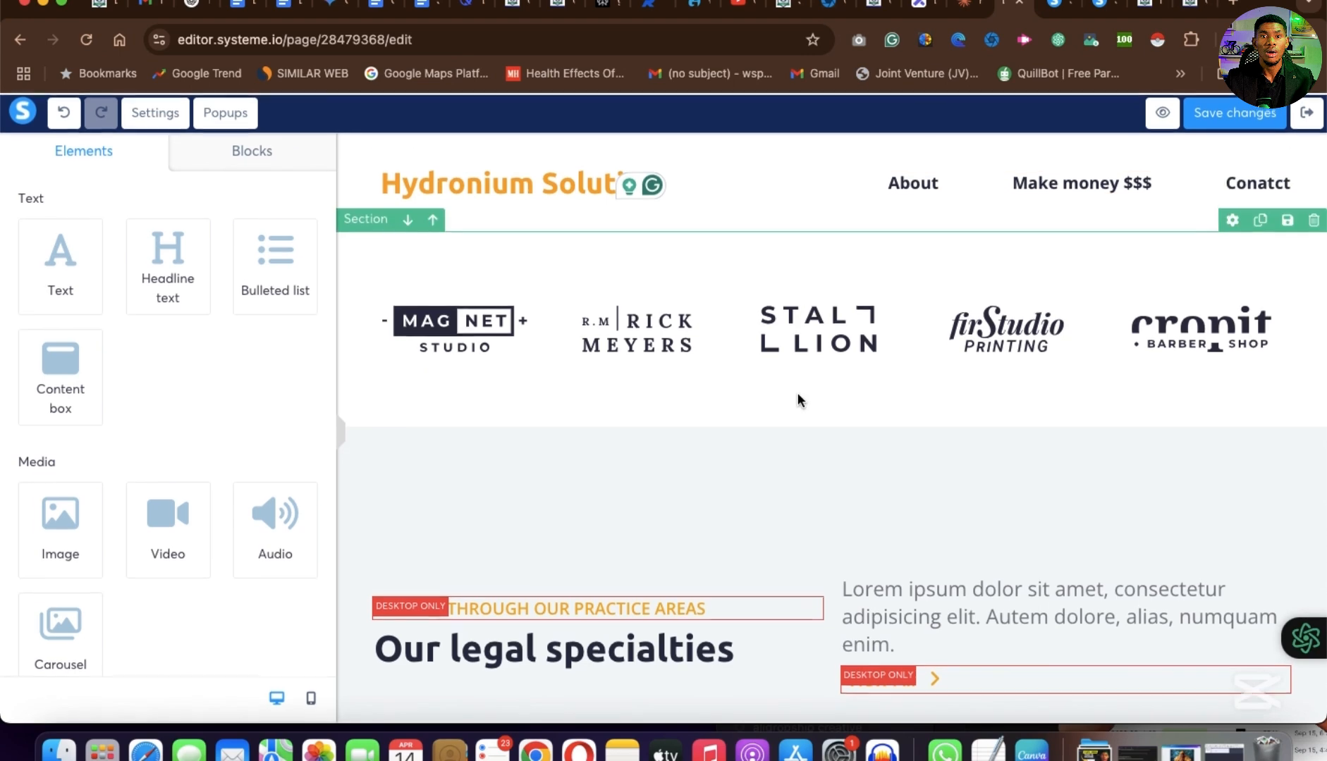
Add an empty section between the page header and the client logos, and select its row
scroll(258, 442, down, 8)
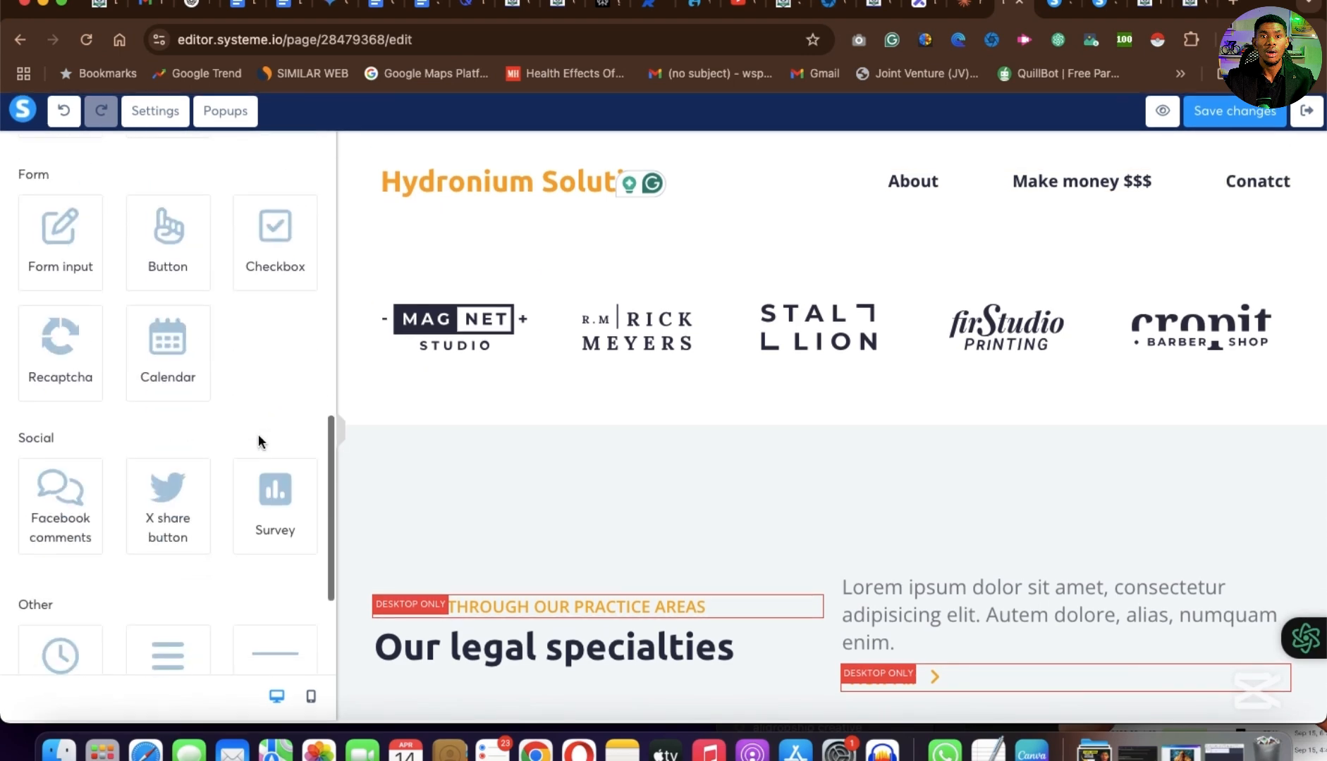
scroll(258, 434, up, 5)
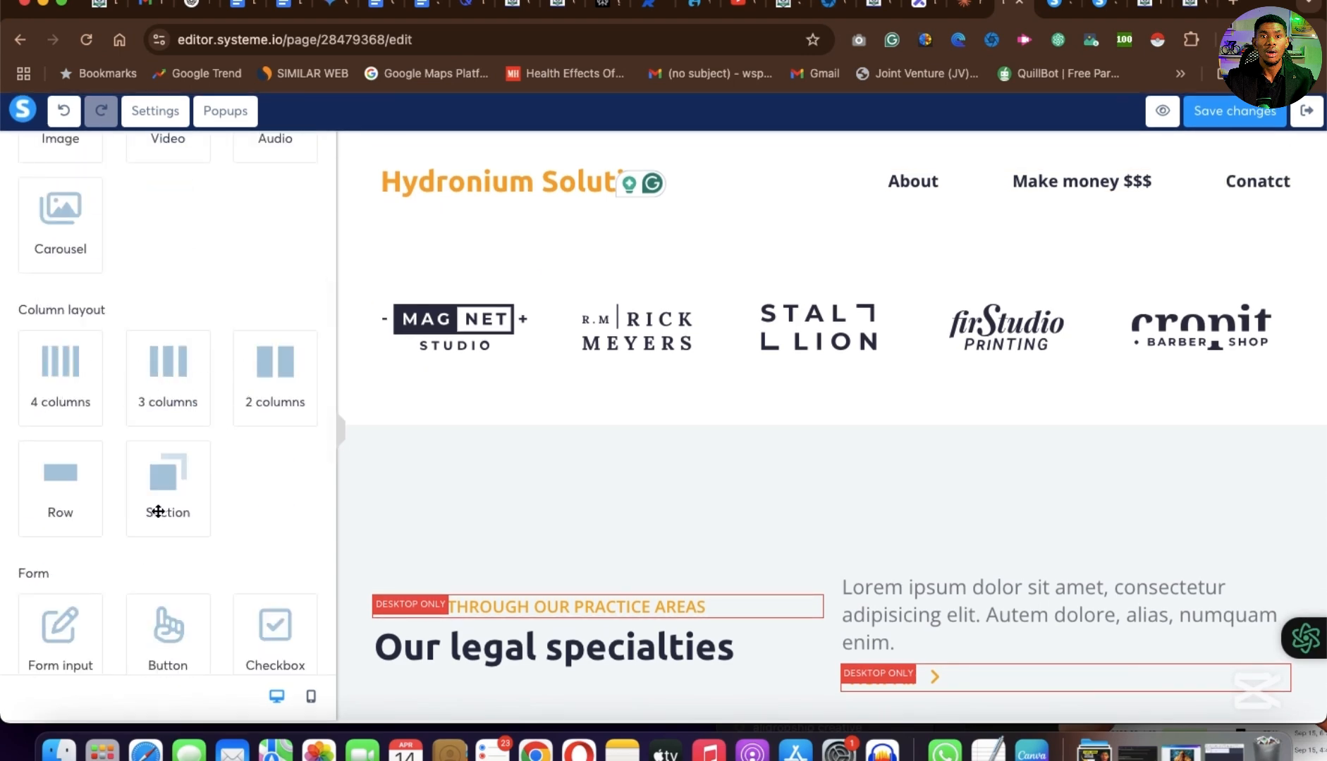
drag(157, 512, 883, 217)
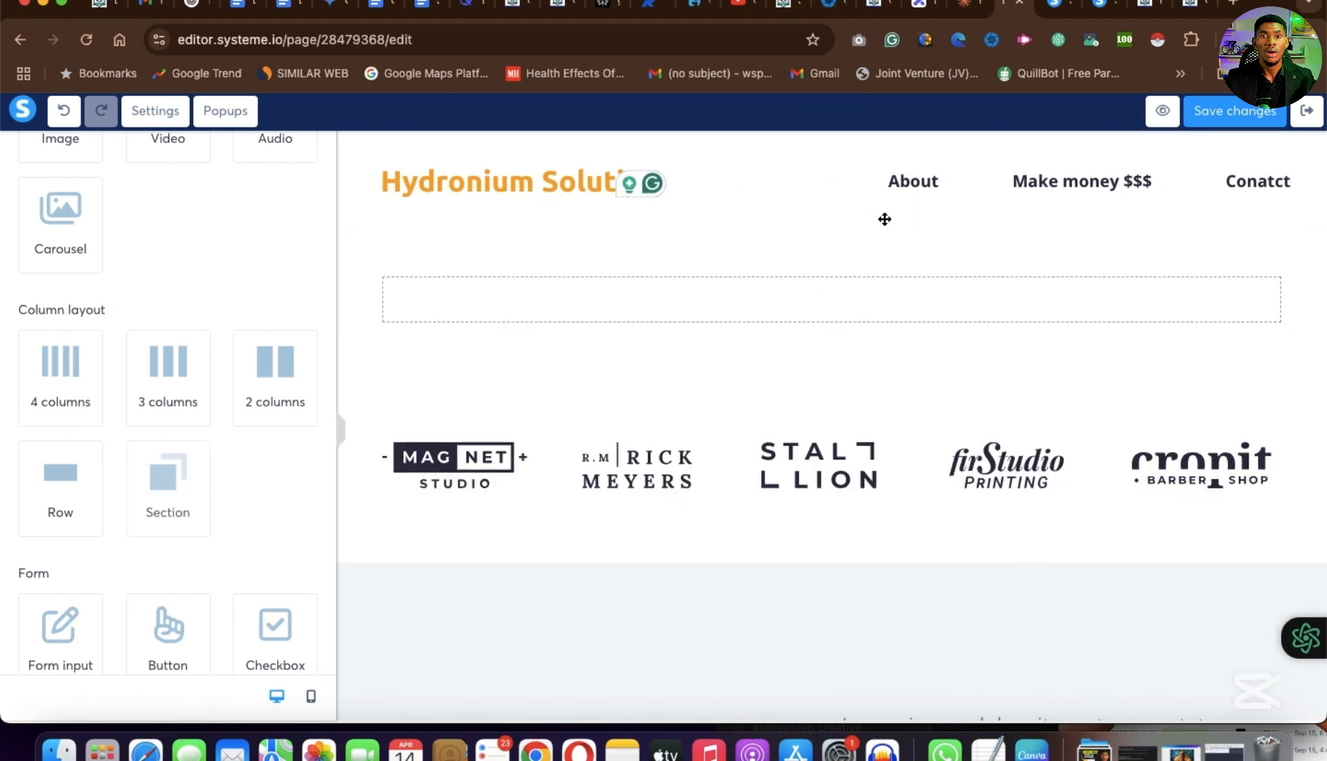
click(810, 291)
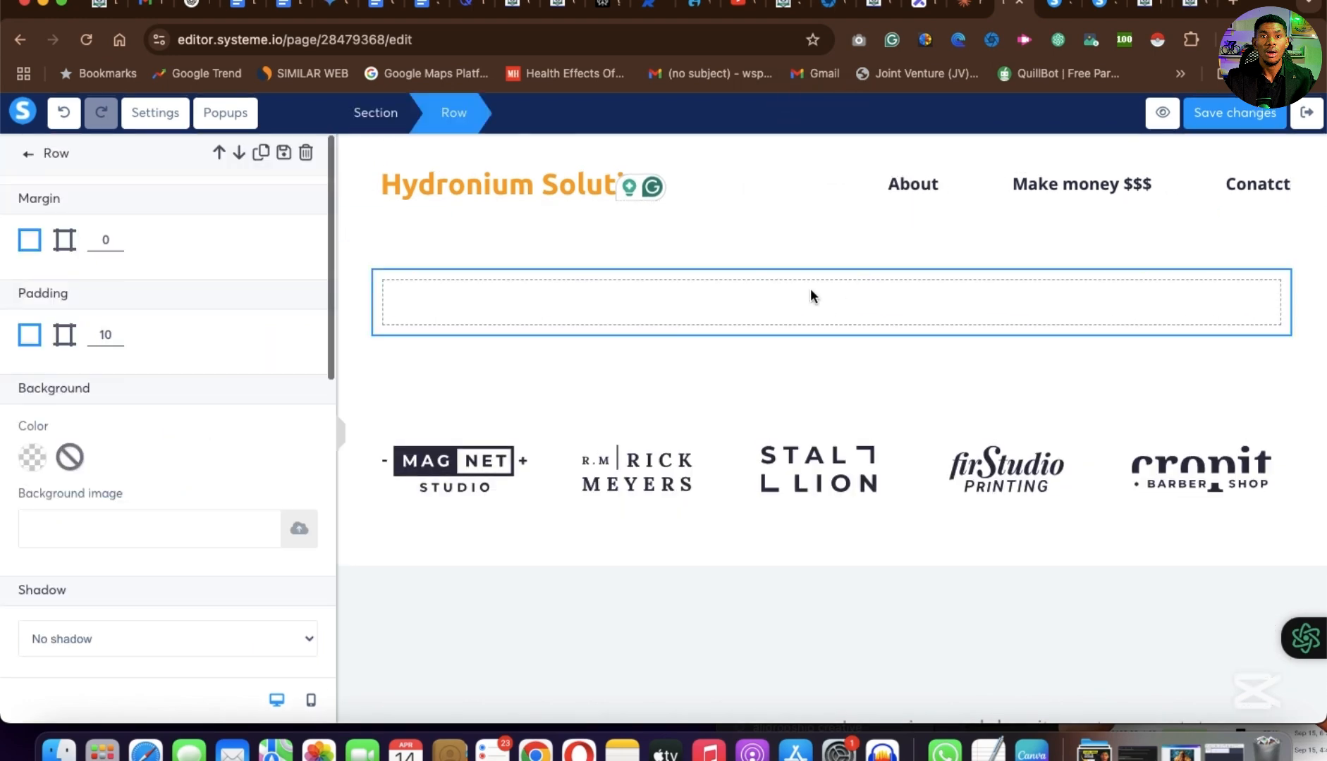
click(651, 362)
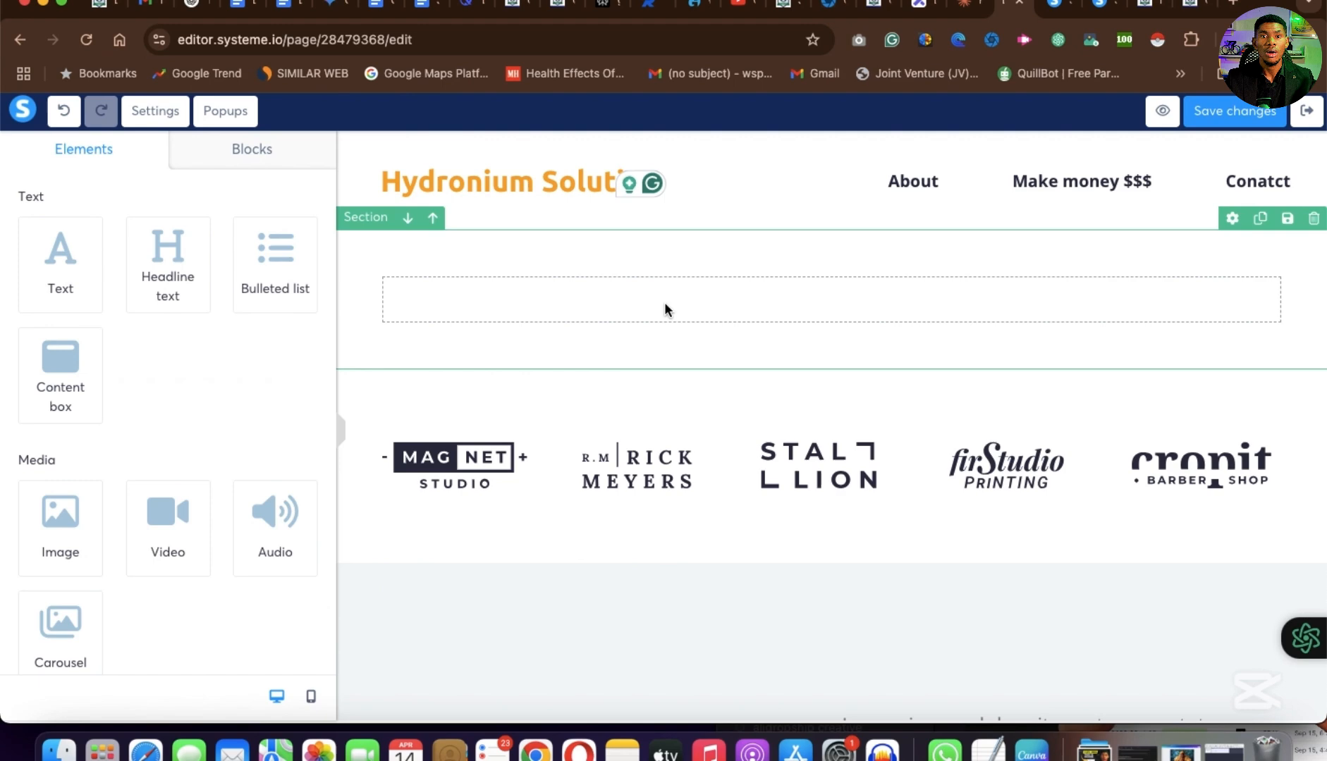
click(724, 291)
click(724, 289)
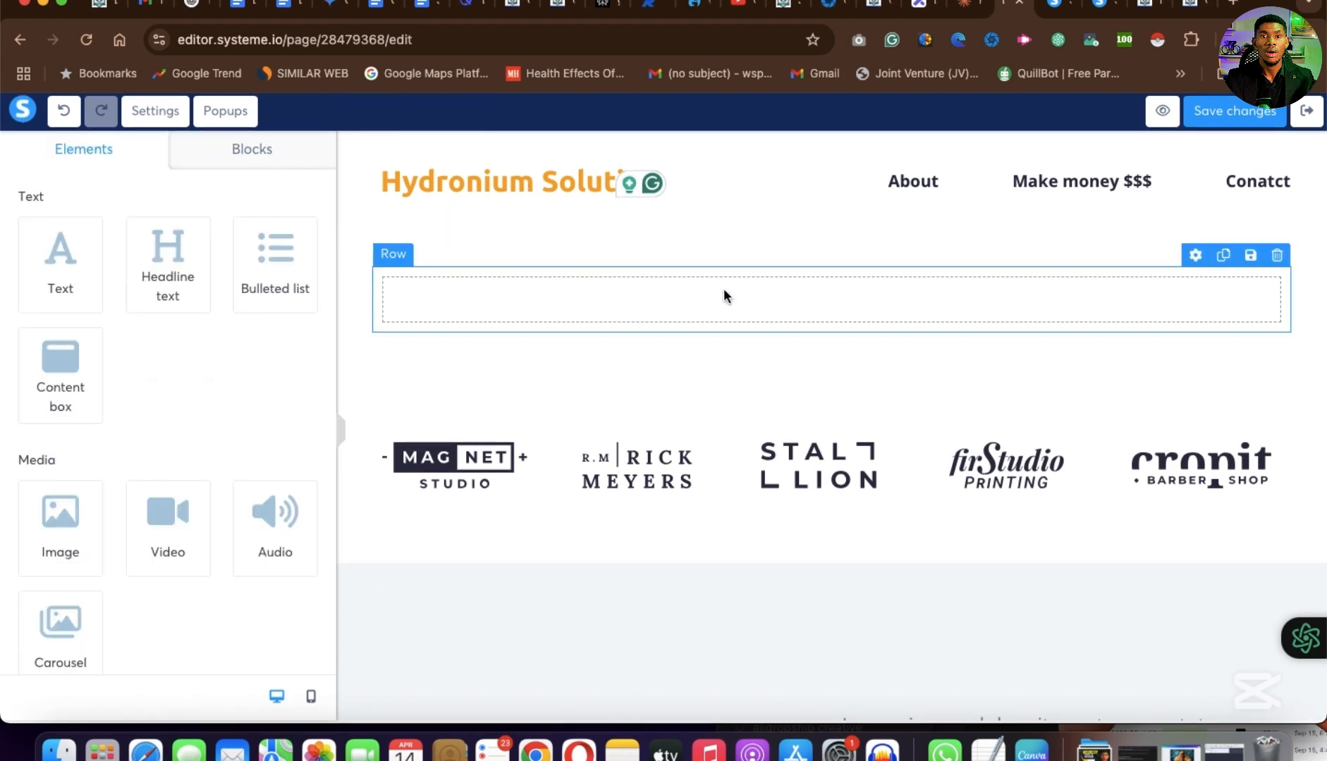
Add a headline to the empty row reading "Unlock Your Unlimited Creative Potential: Transform Expertise into Generational Wealth", with "Transform" in italics
drag(157, 270, 842, 299)
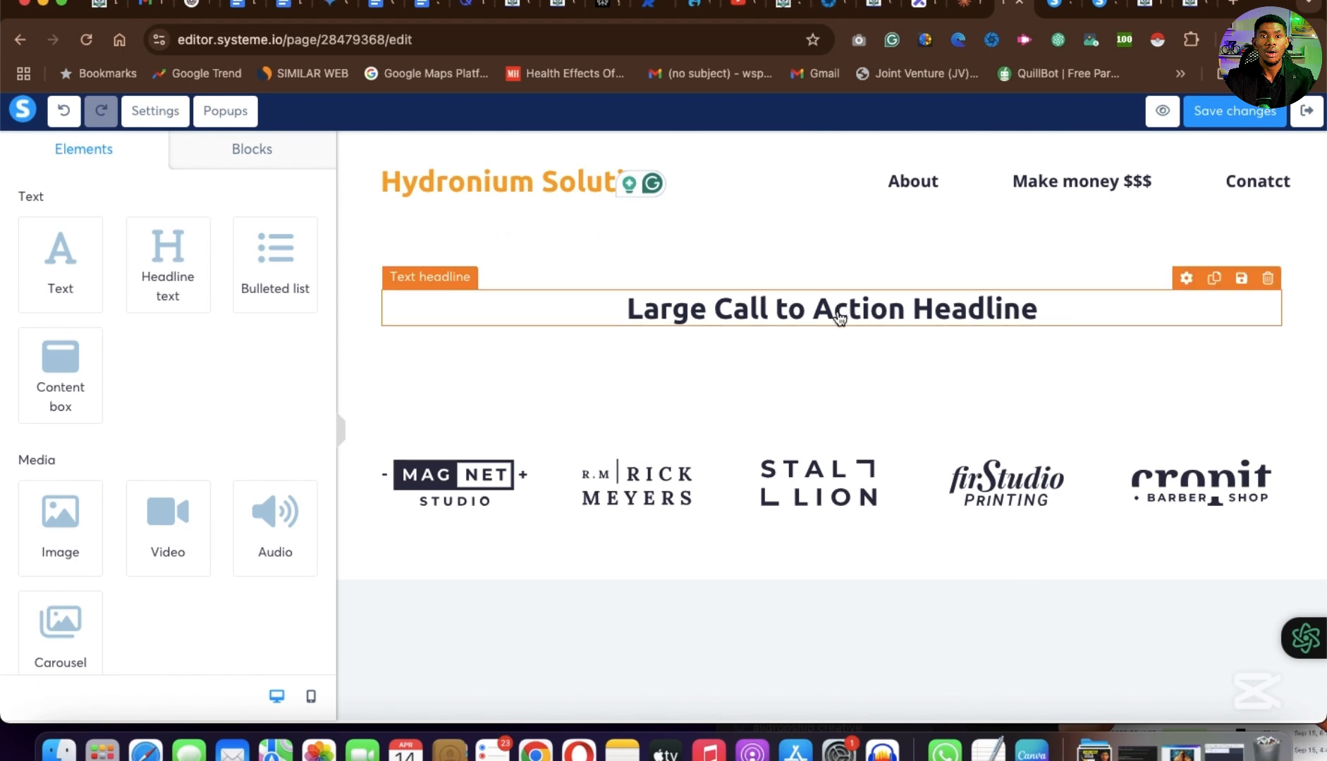
click(839, 317)
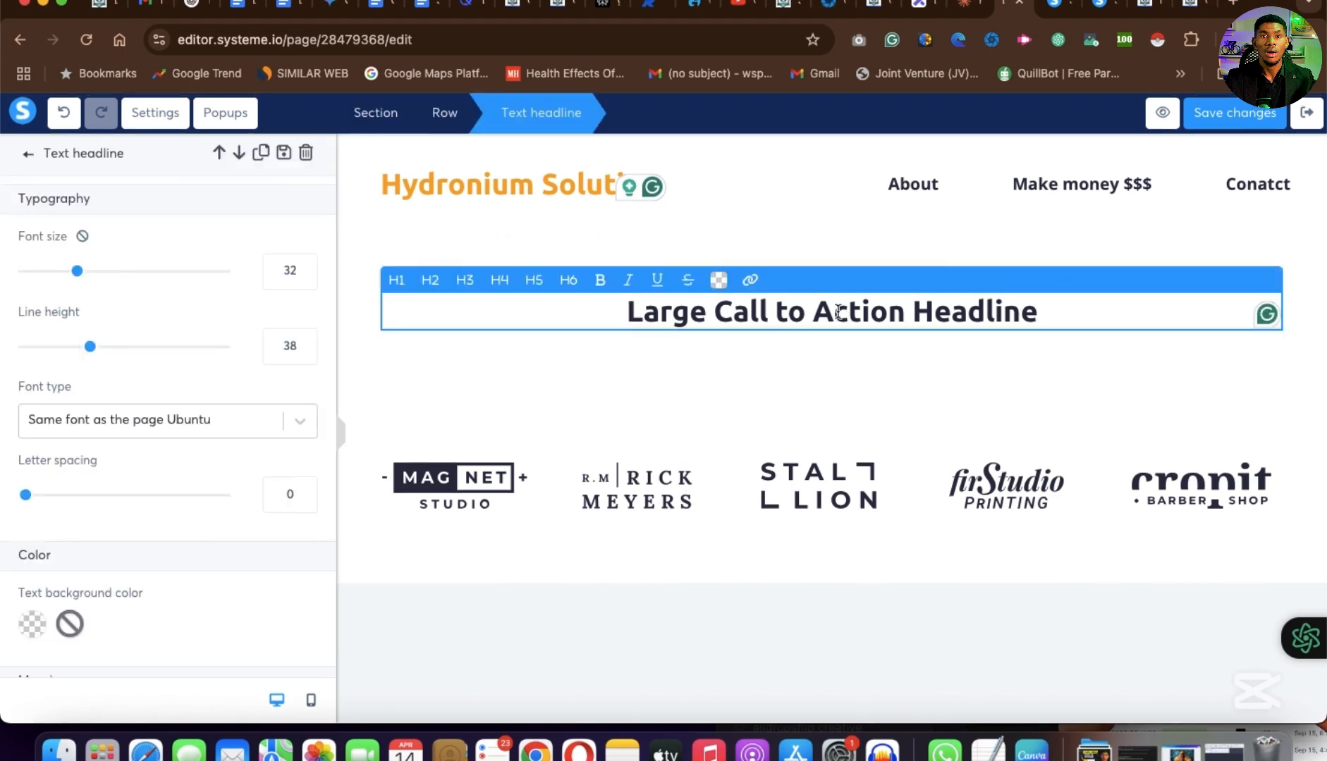
triple_click(838, 313)
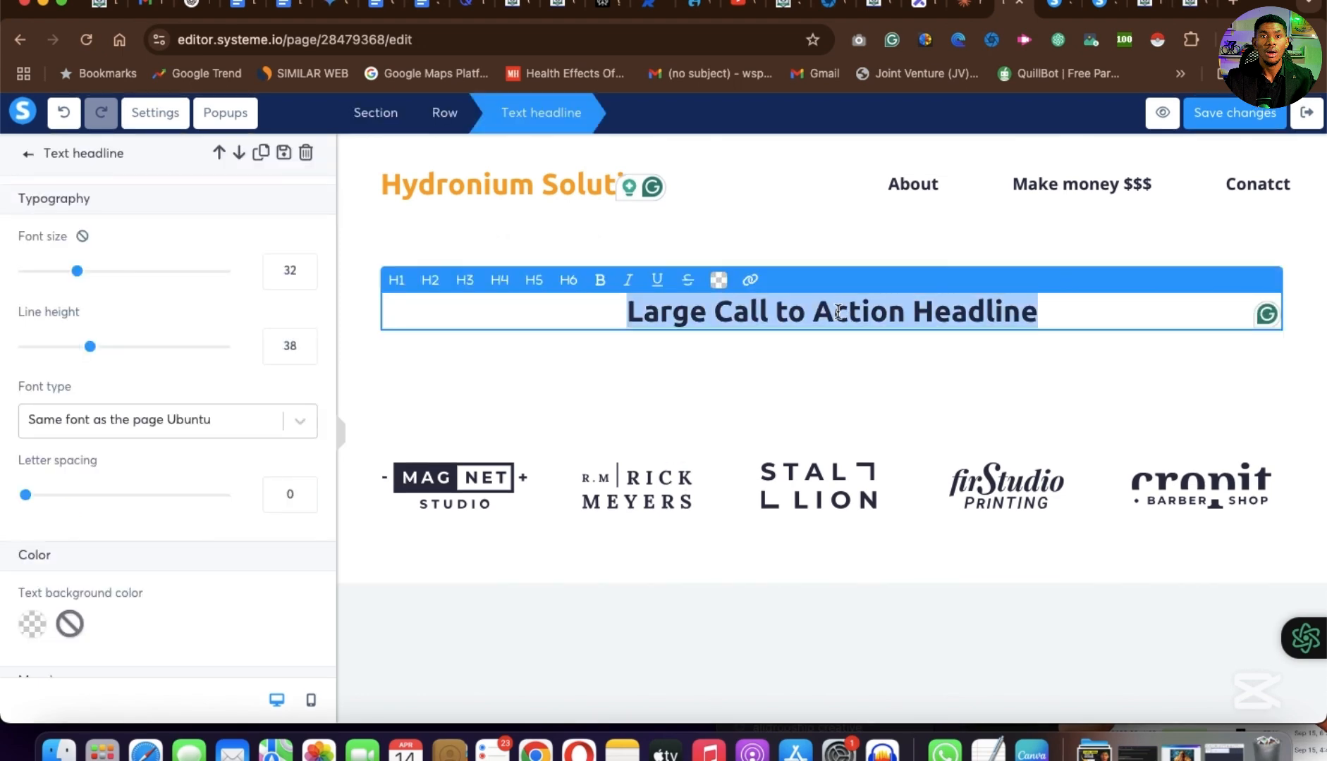
text(Unlock Your Unlimited Creative Potential: Transform Expertise into Generational Wealth)
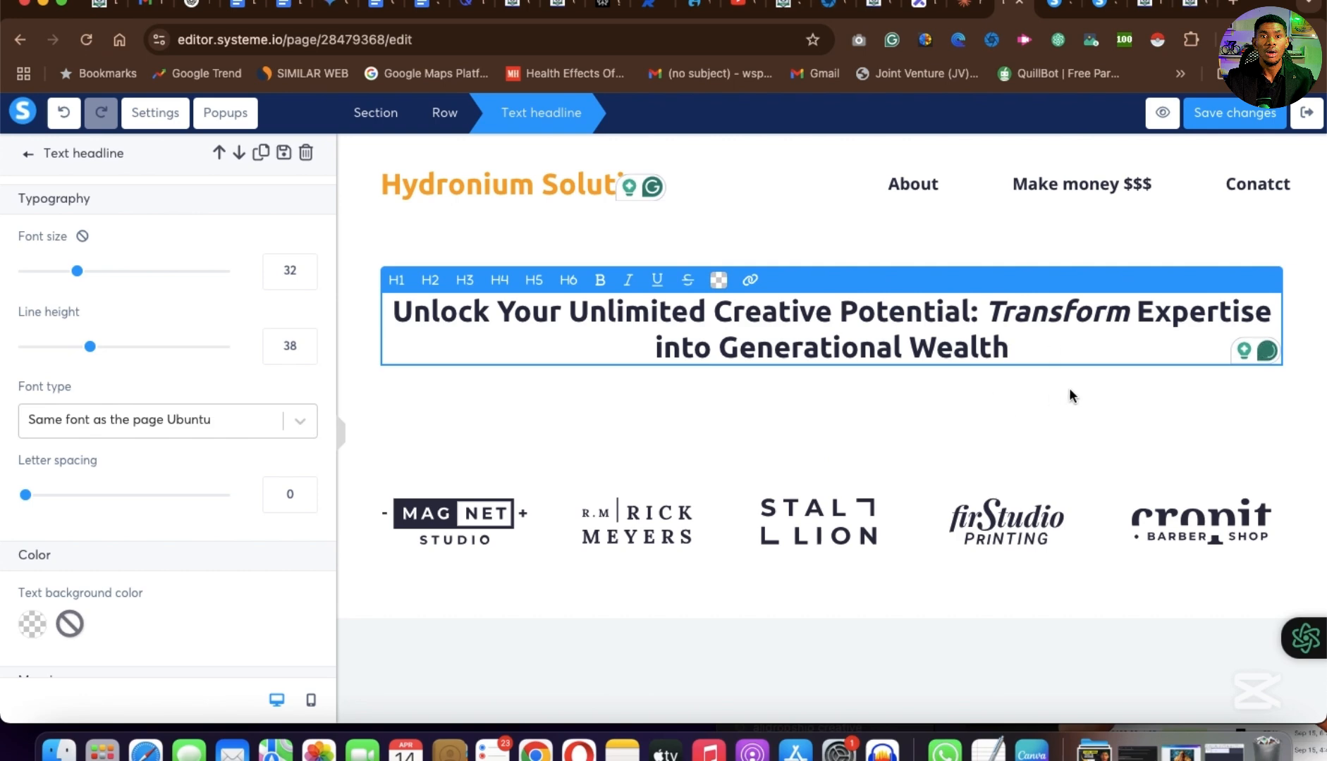
click(966, 384)
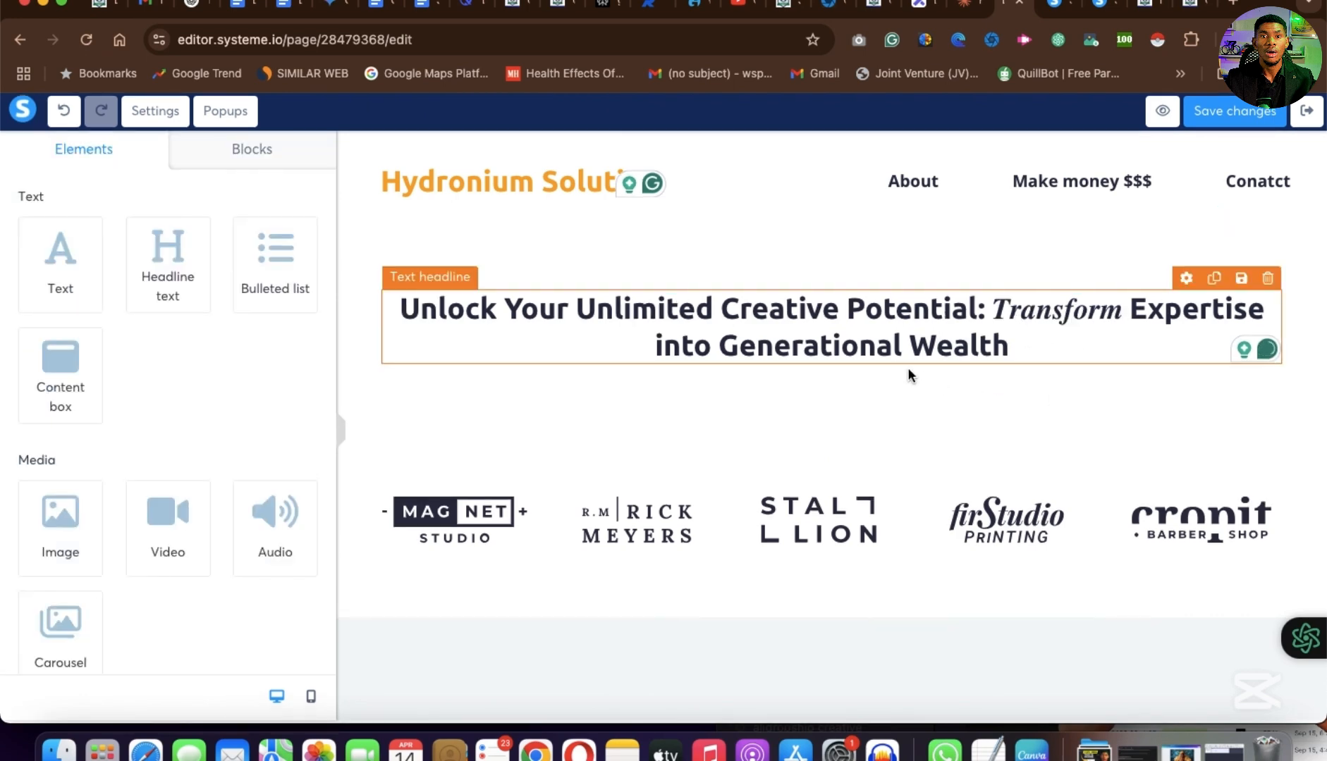
click(887, 357)
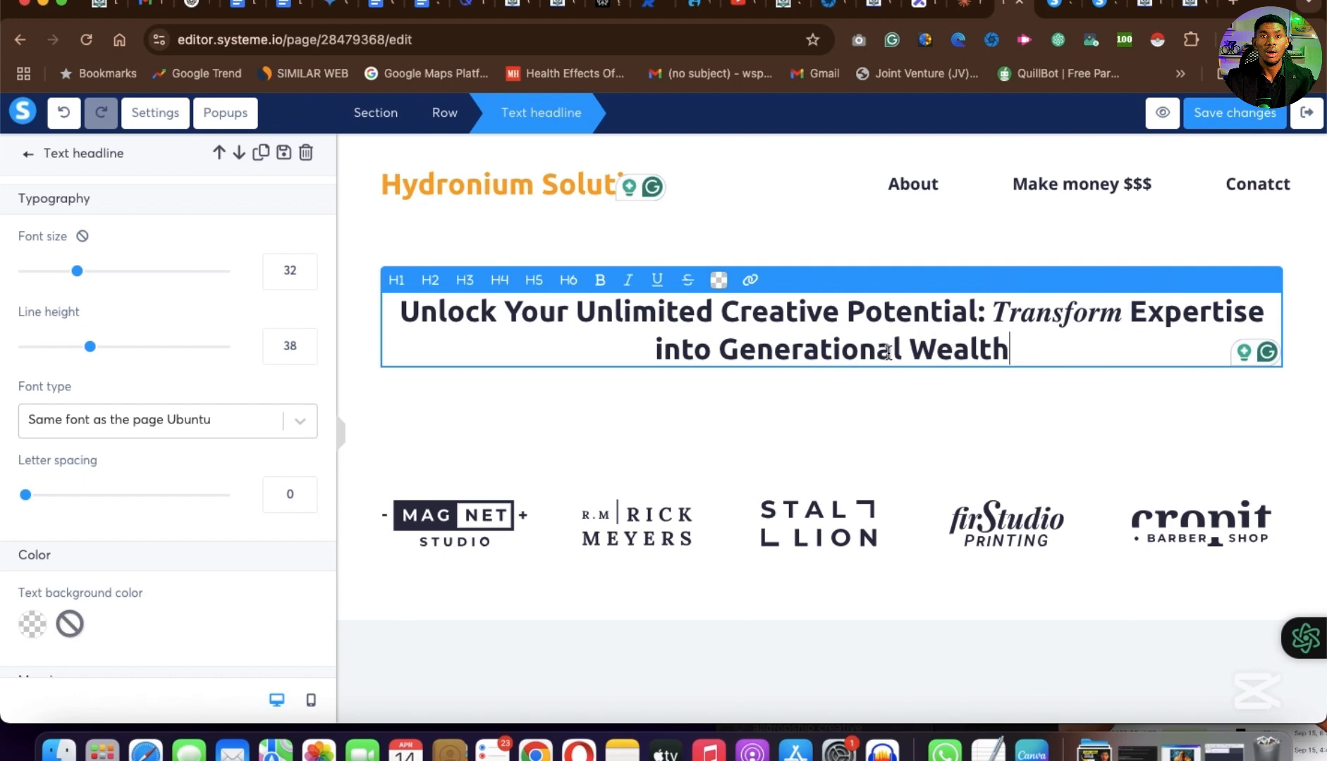
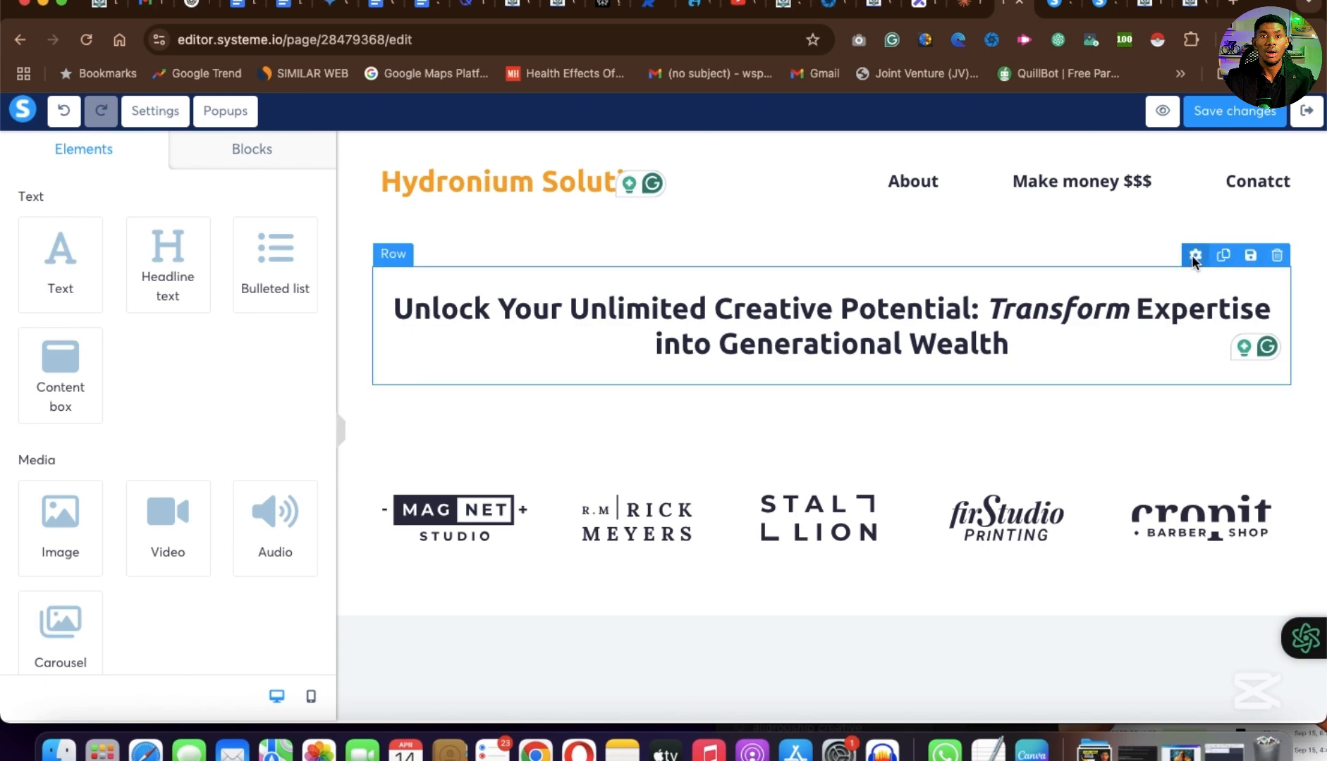
Give the headline's row a blue background, comparing the shade with the banner on the Hydronium Solutions reference page
click(1194, 256)
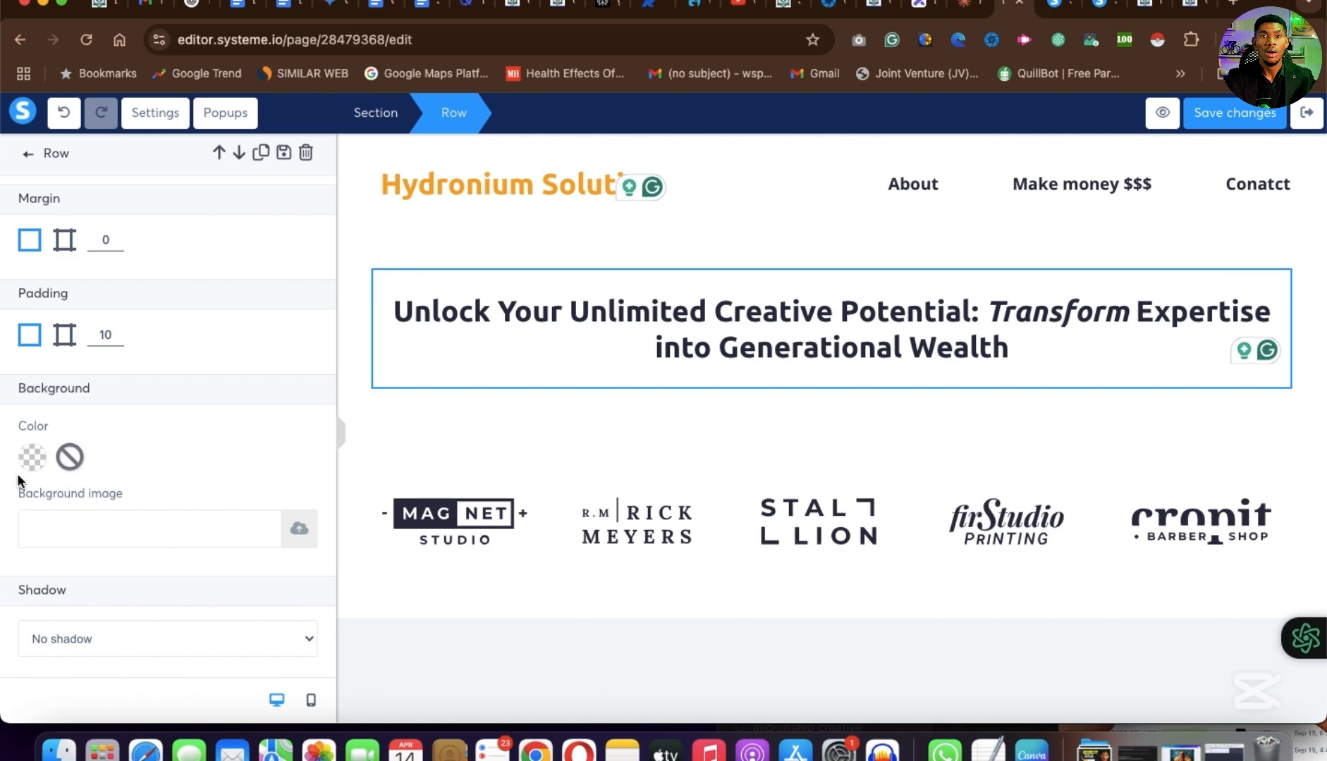
click(32, 457)
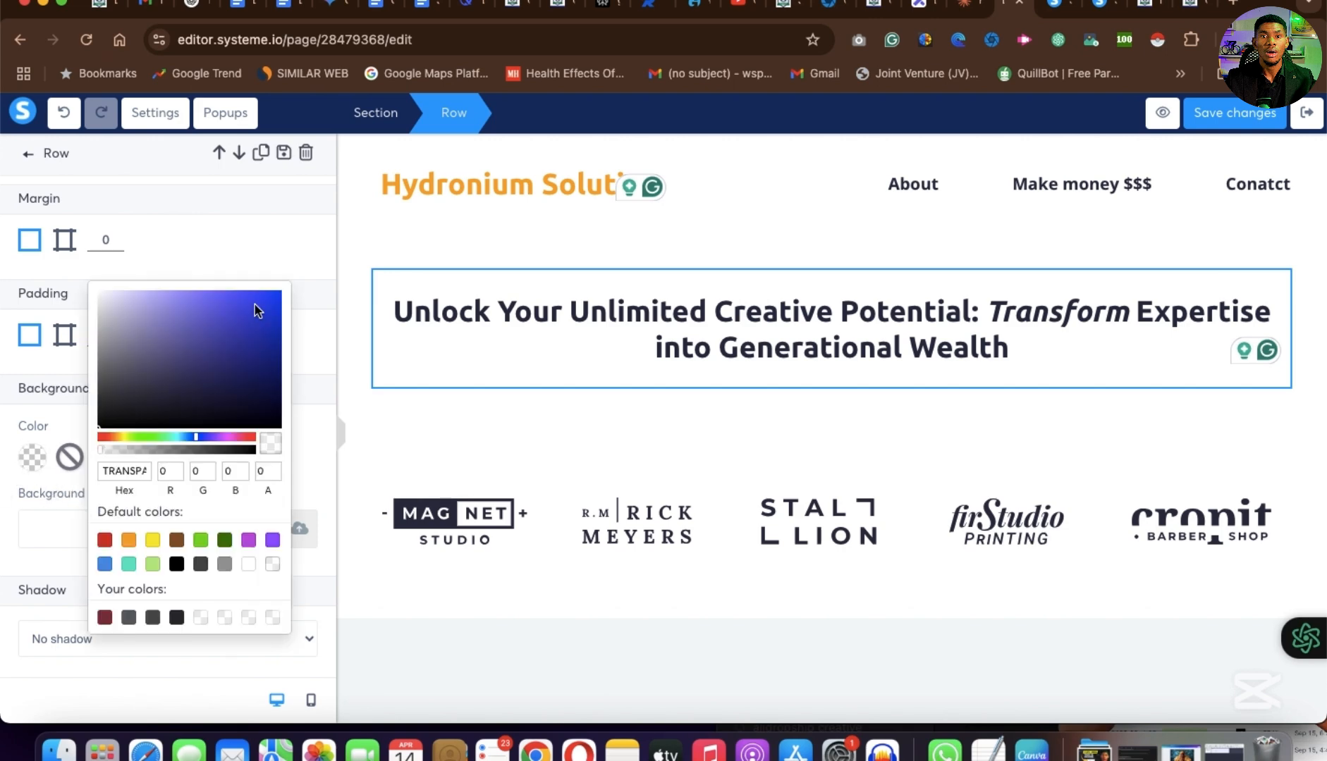
click(255, 304)
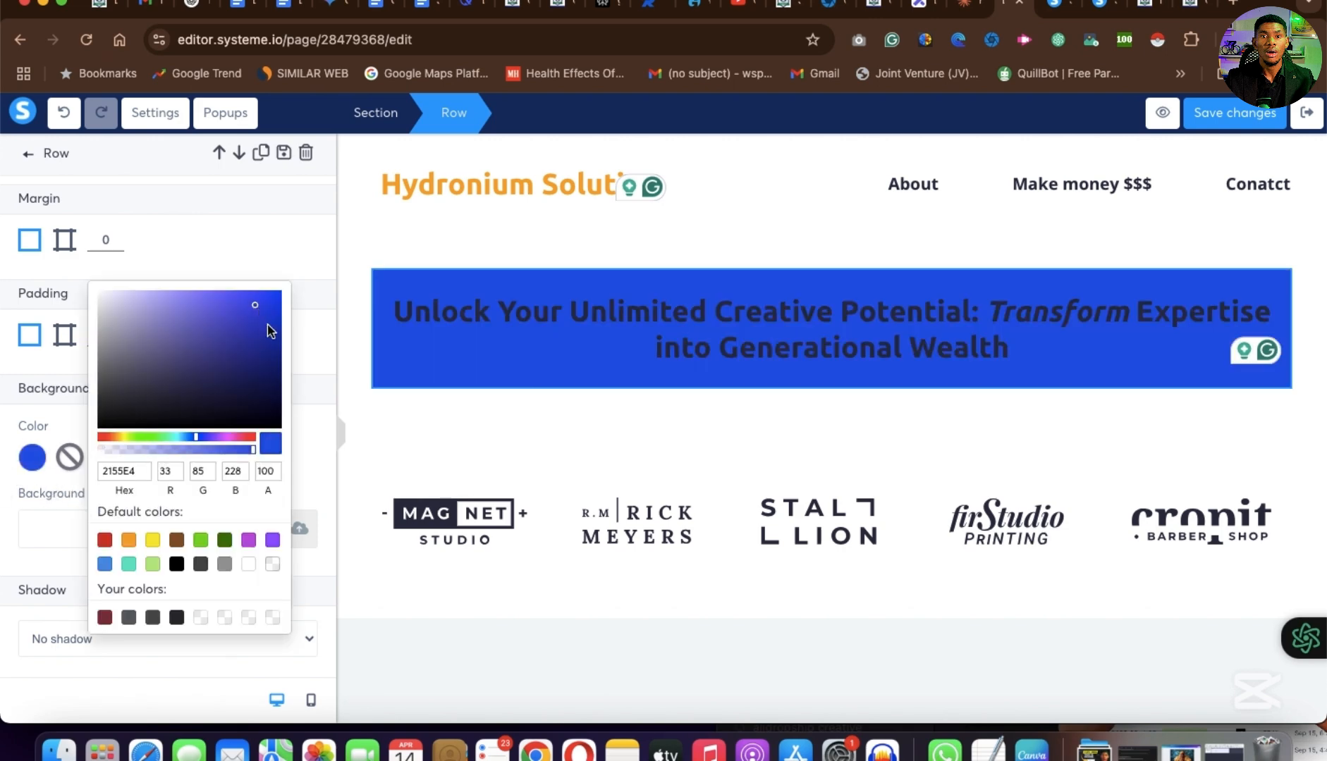
click(240, 309)
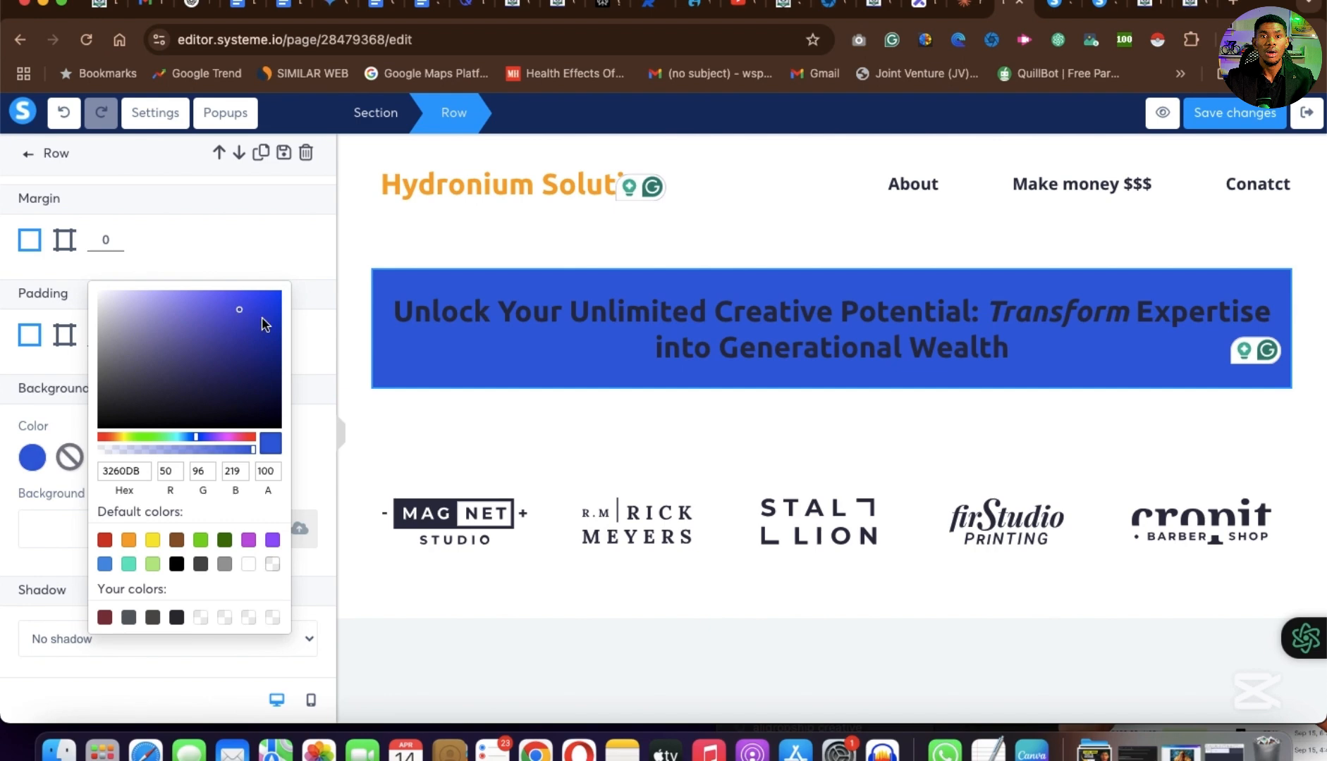
click(235, 301)
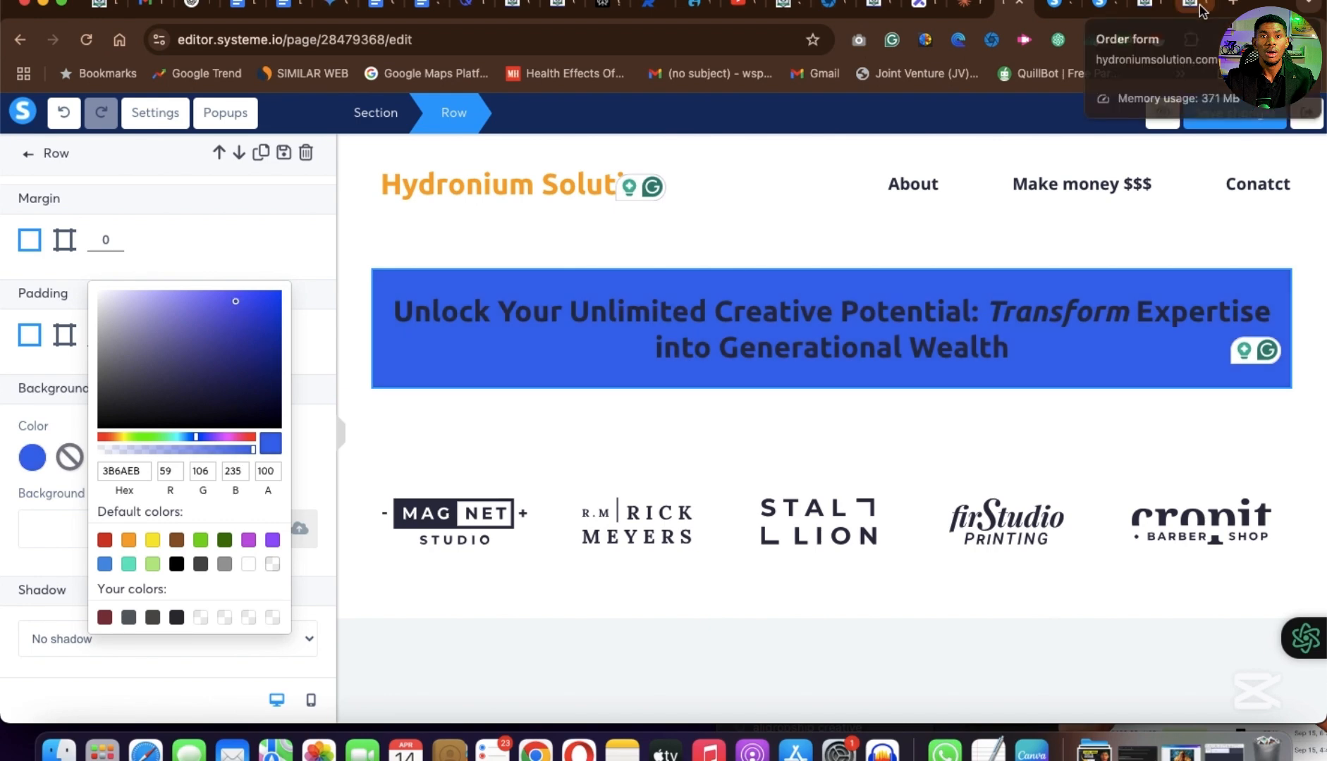
click(1200, 9)
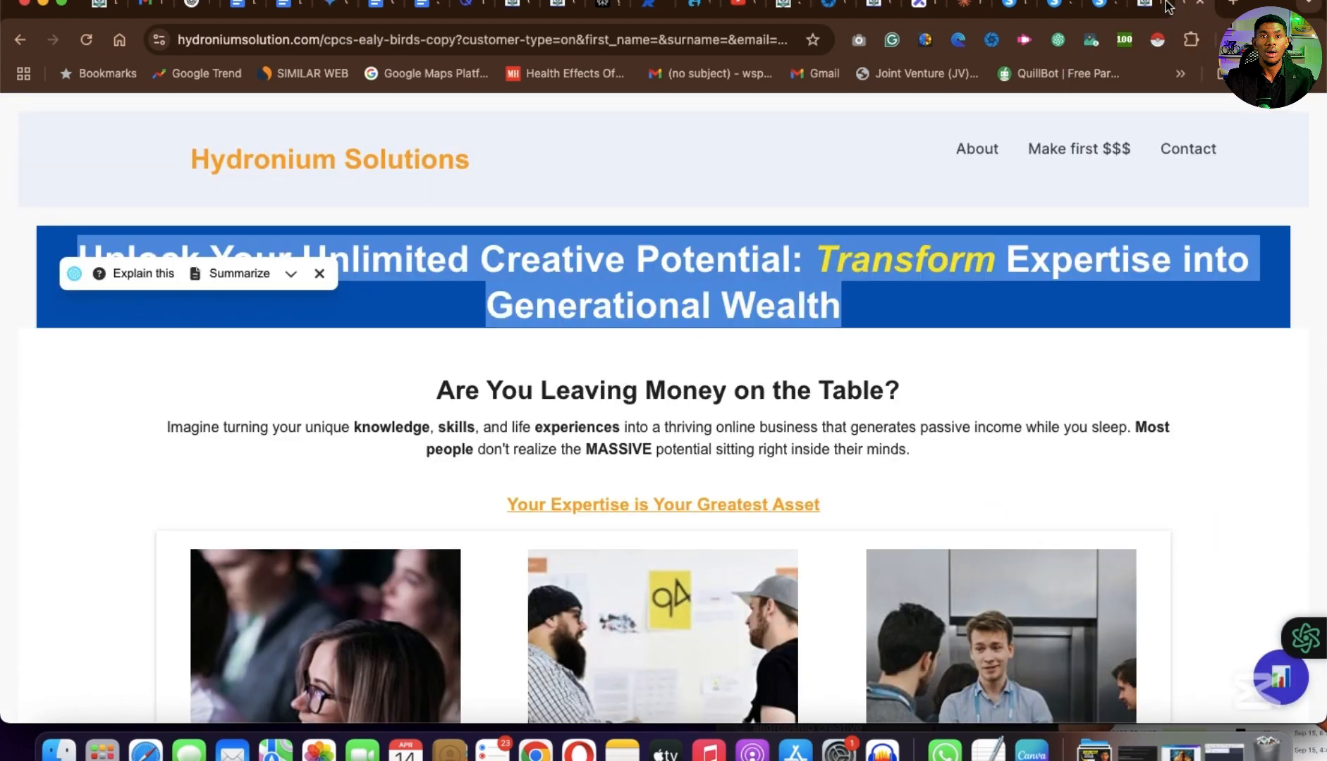
click(1010, 9)
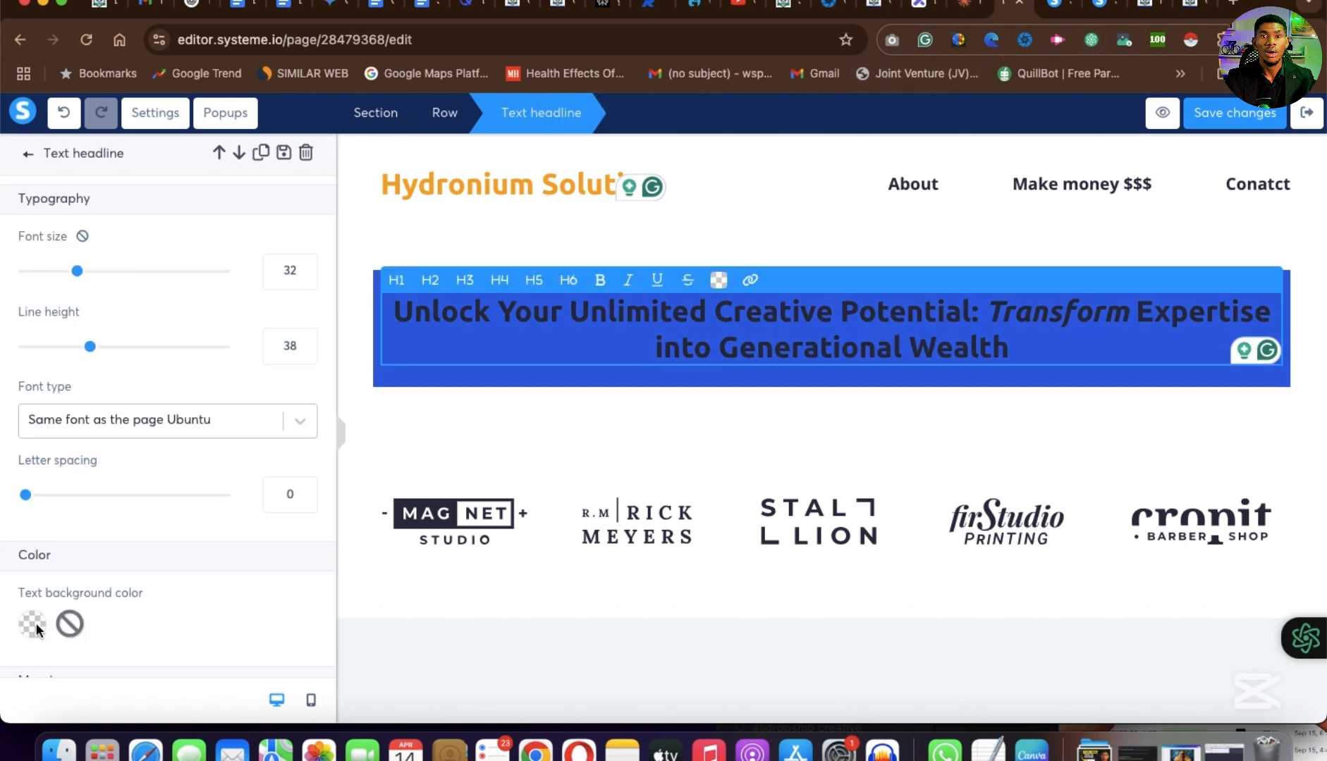
Try a white text background color on the banner headline, and undo it
click(32, 624)
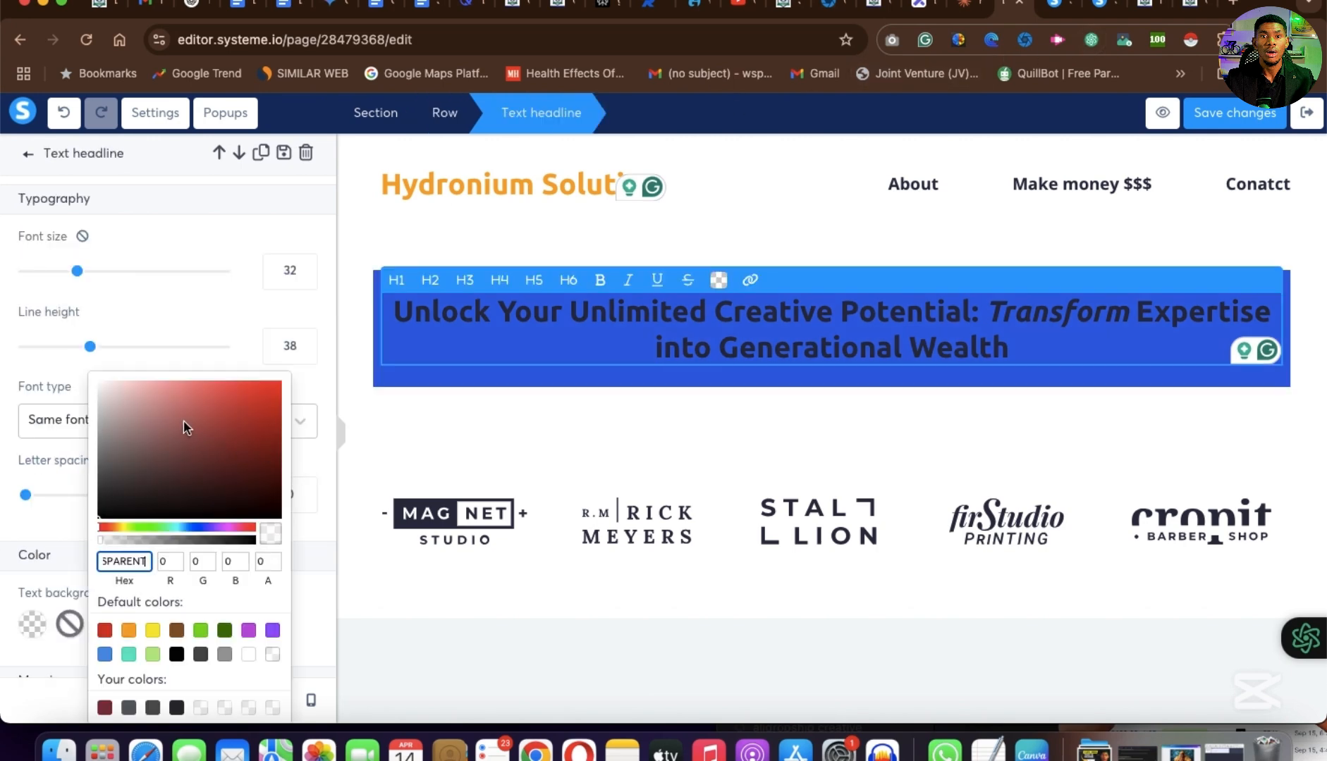
click(250, 655)
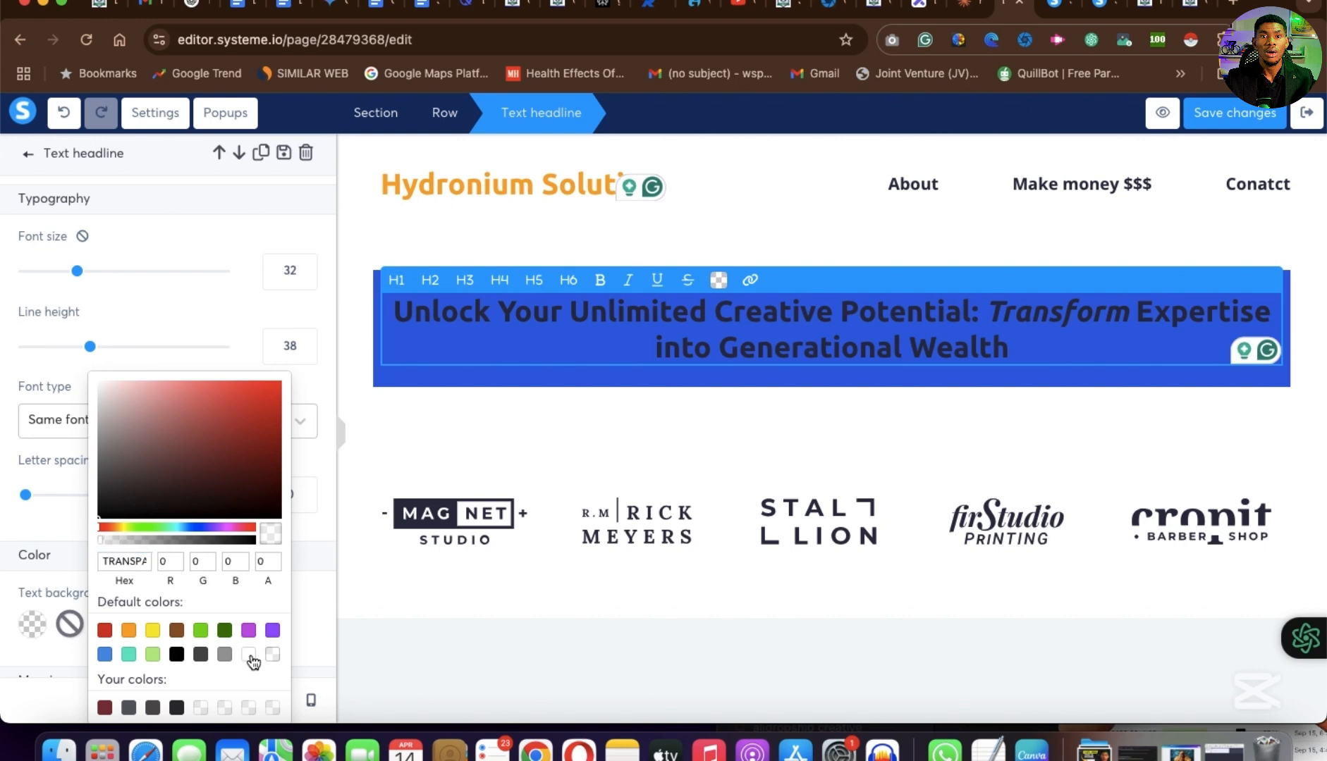
click(249, 656)
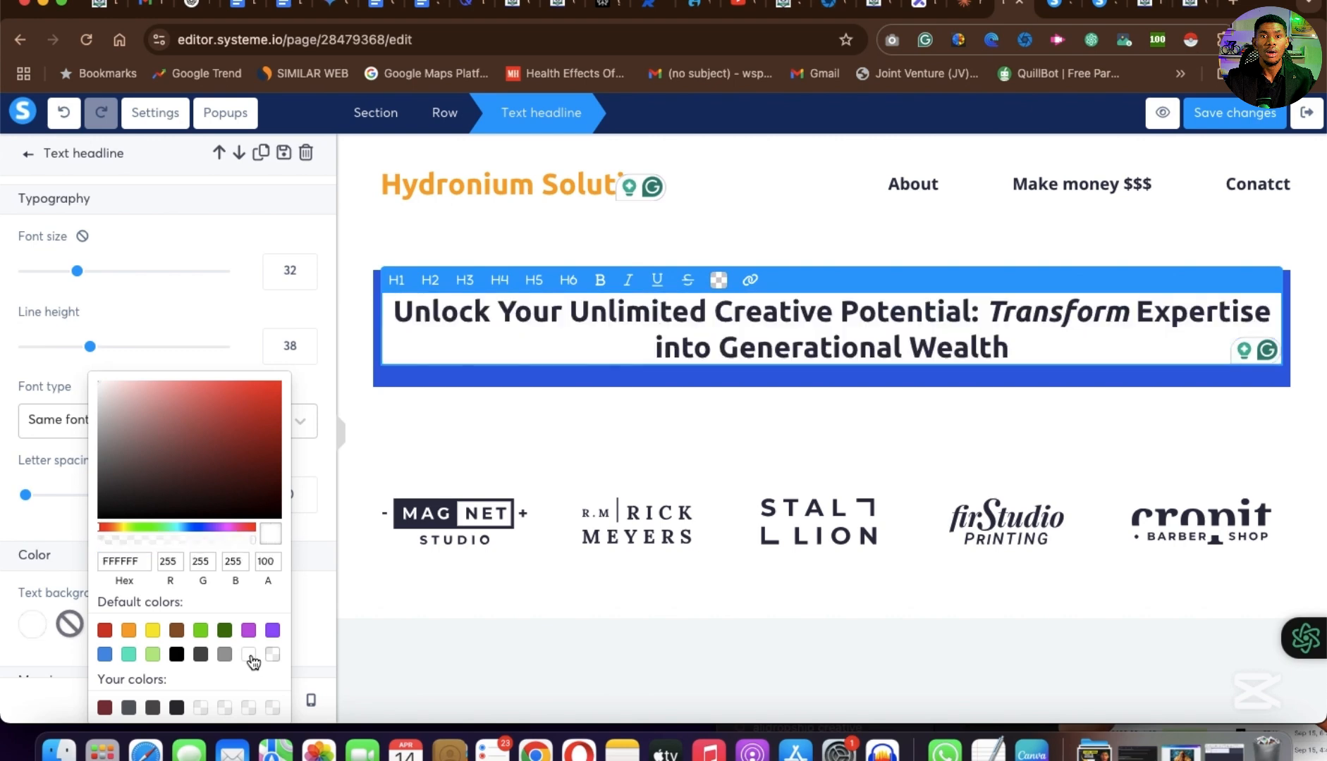
key(super+z)
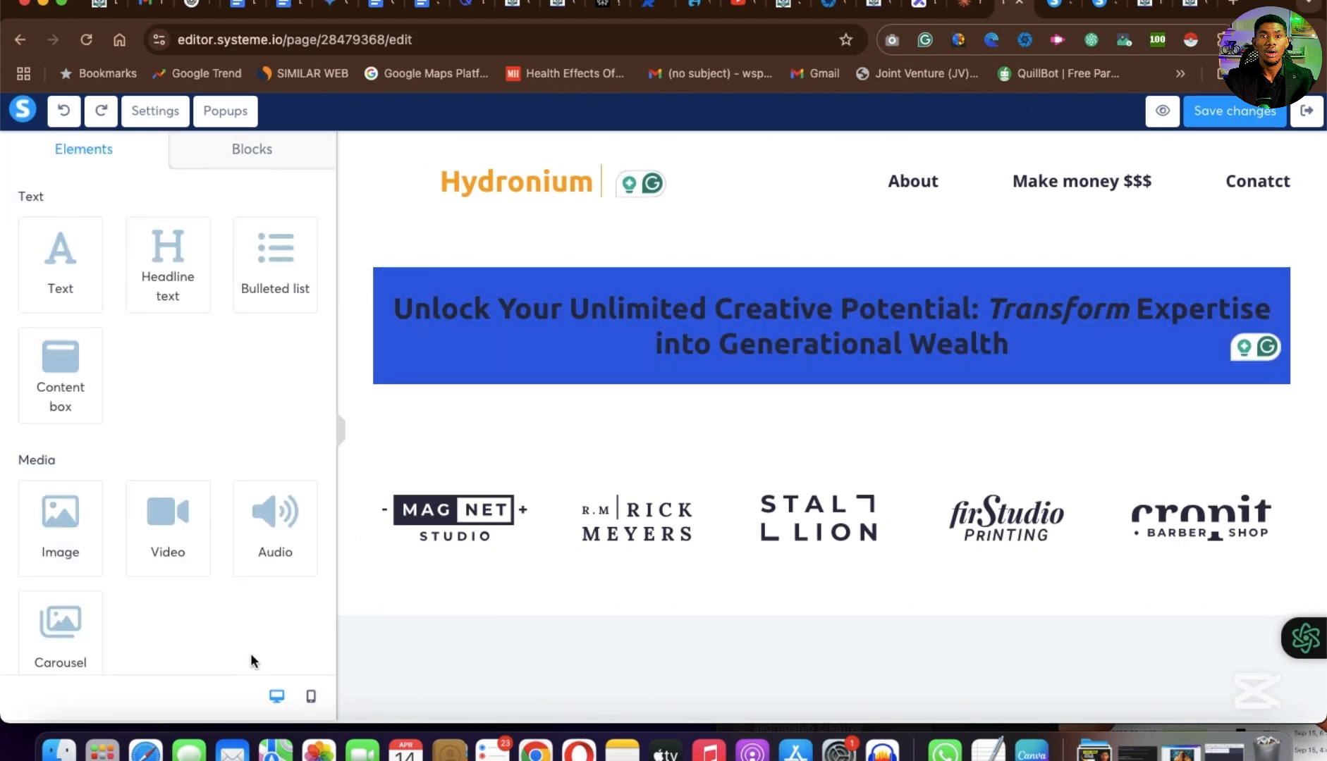
Color the whole "Unlock Your Unlimited Creative Potential" headline text white, FFFFFF
click(784, 311)
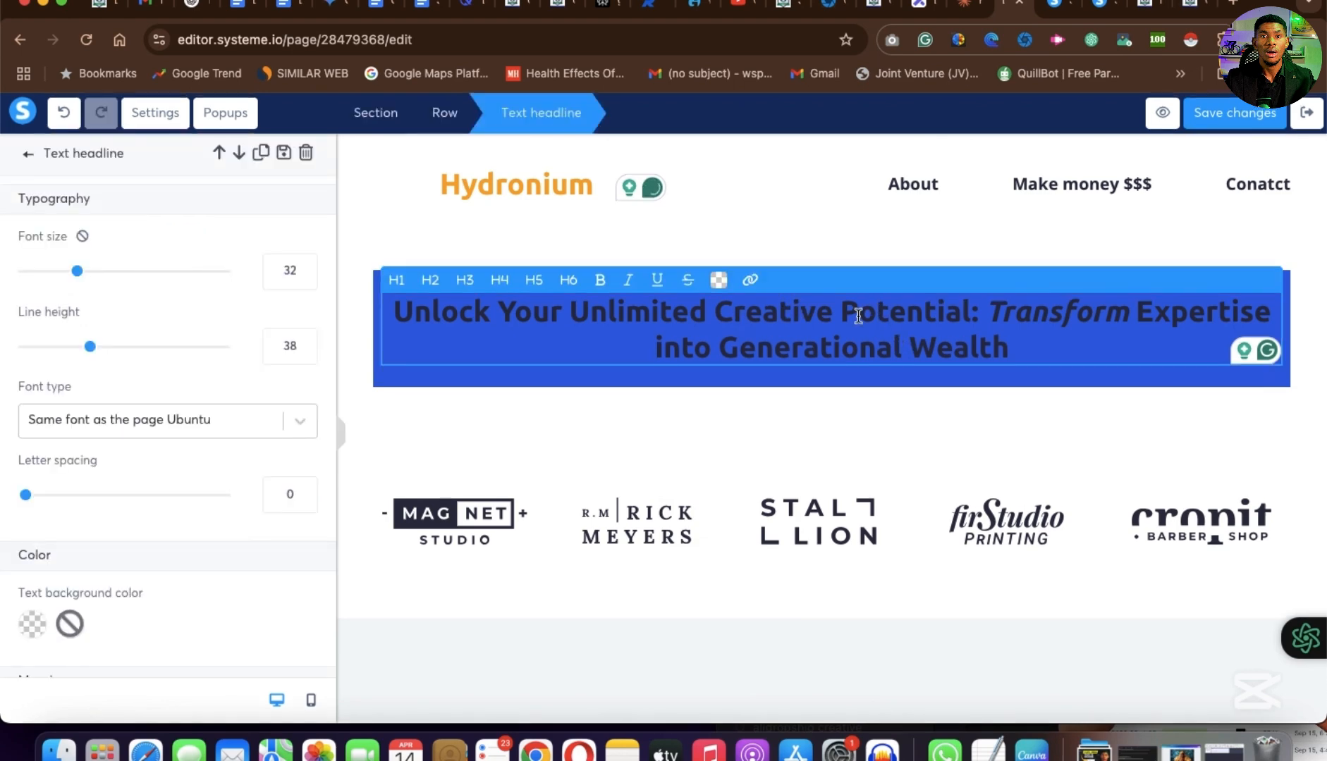
triple_click(858, 315)
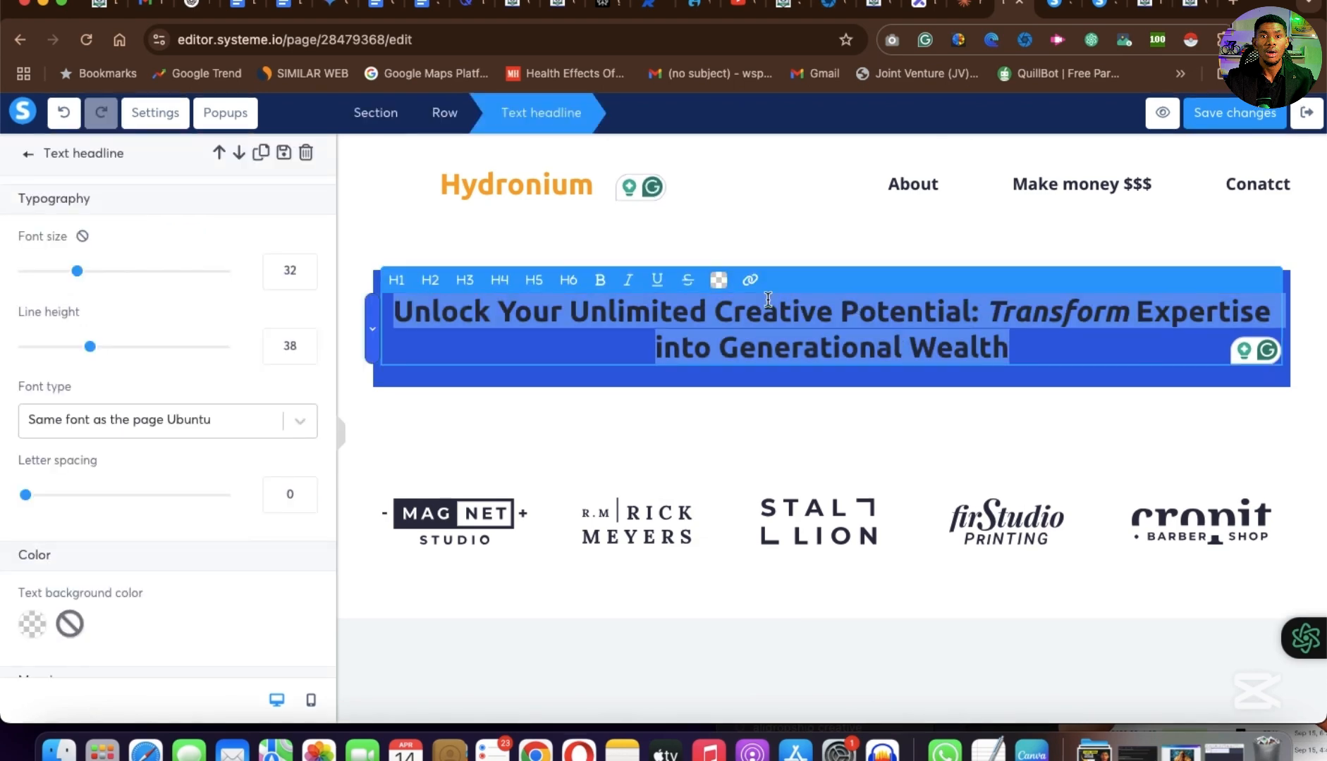
click(719, 283)
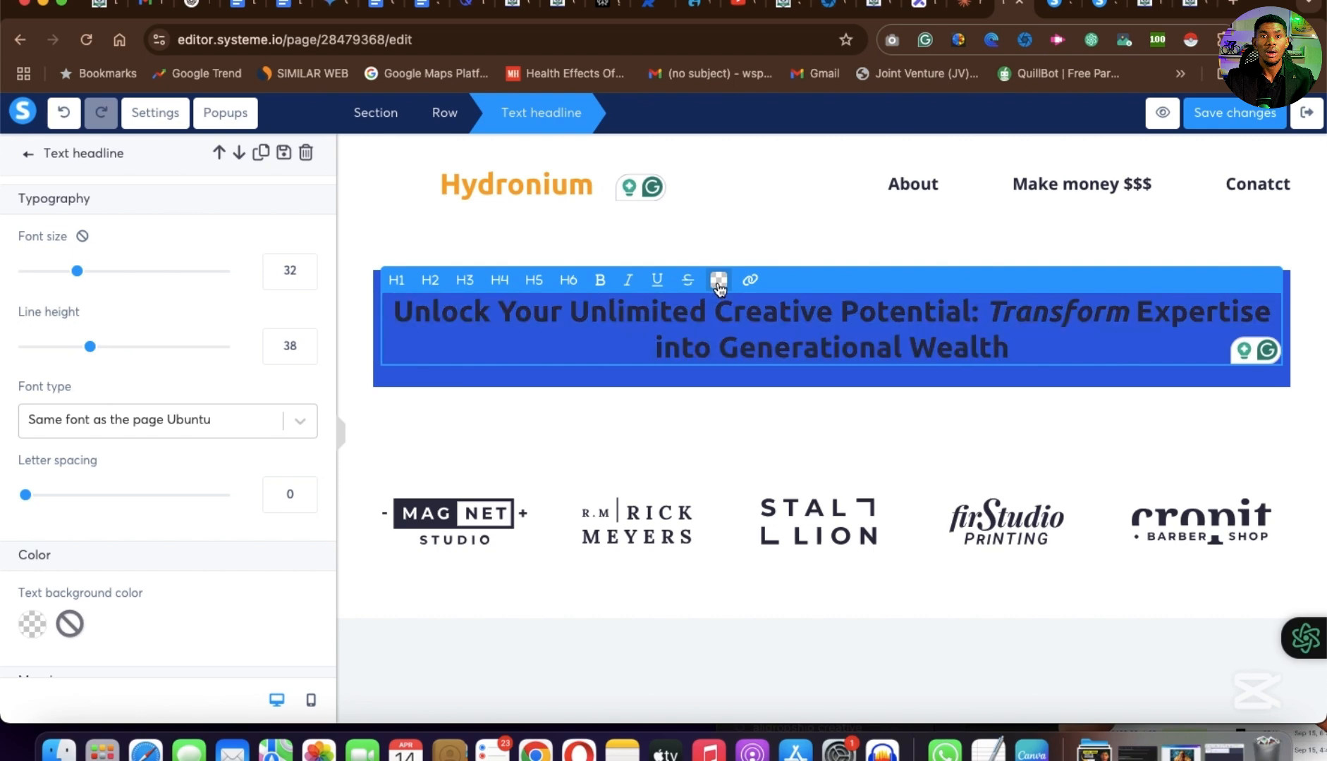
click(892, 411)
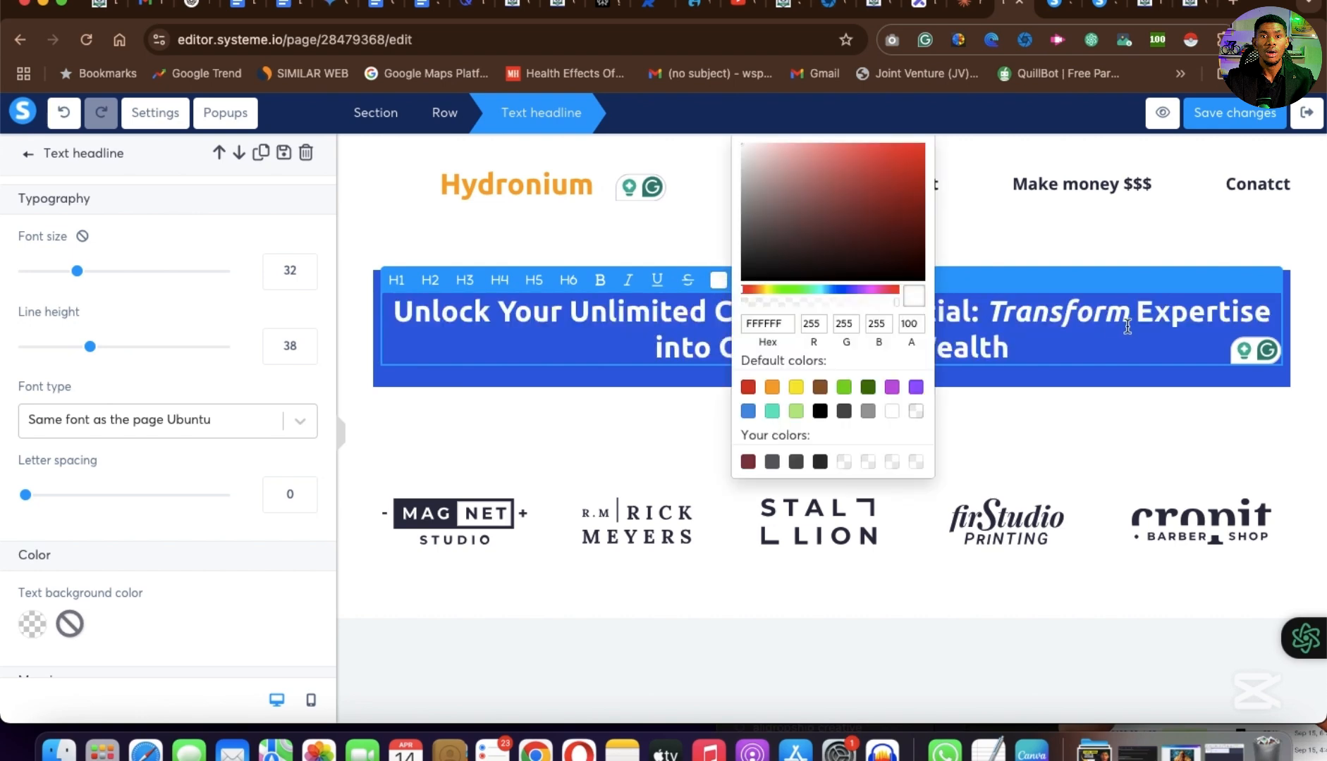
click(1130, 334)
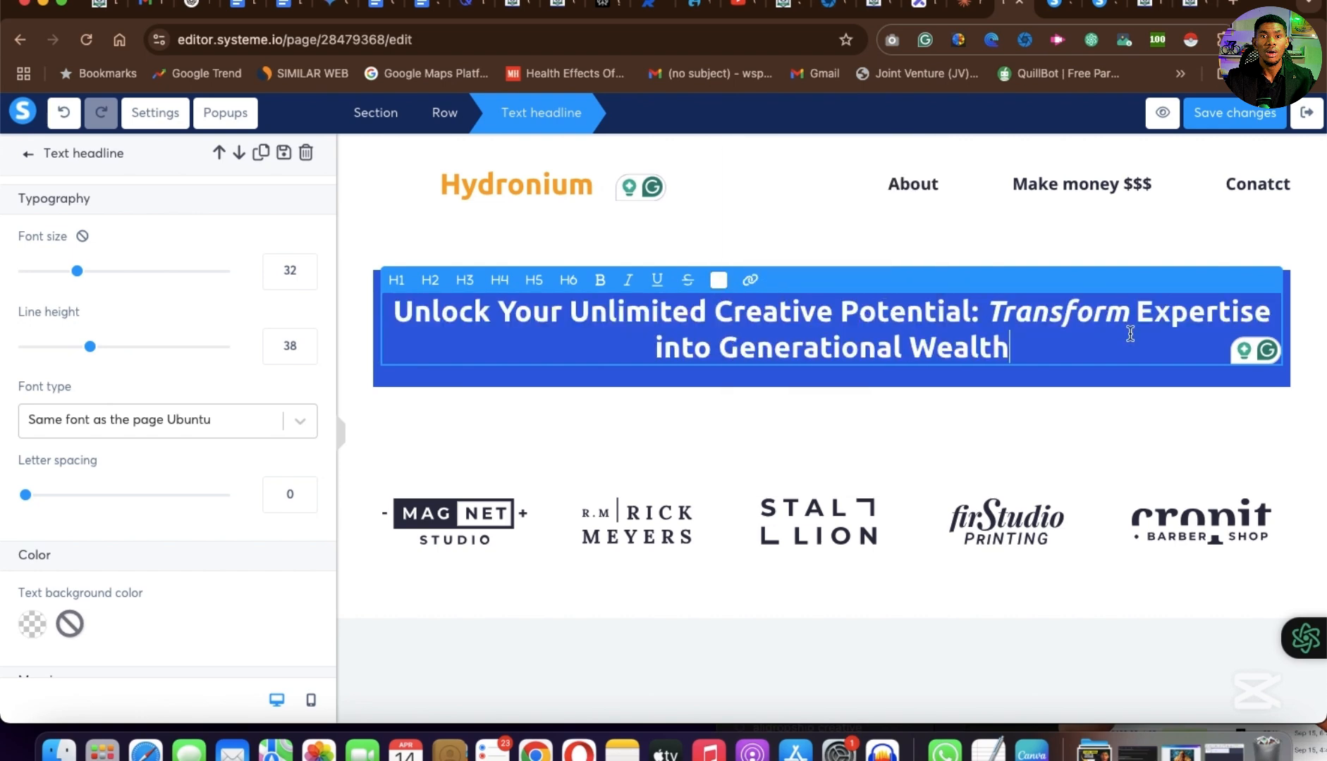
click(1042, 437)
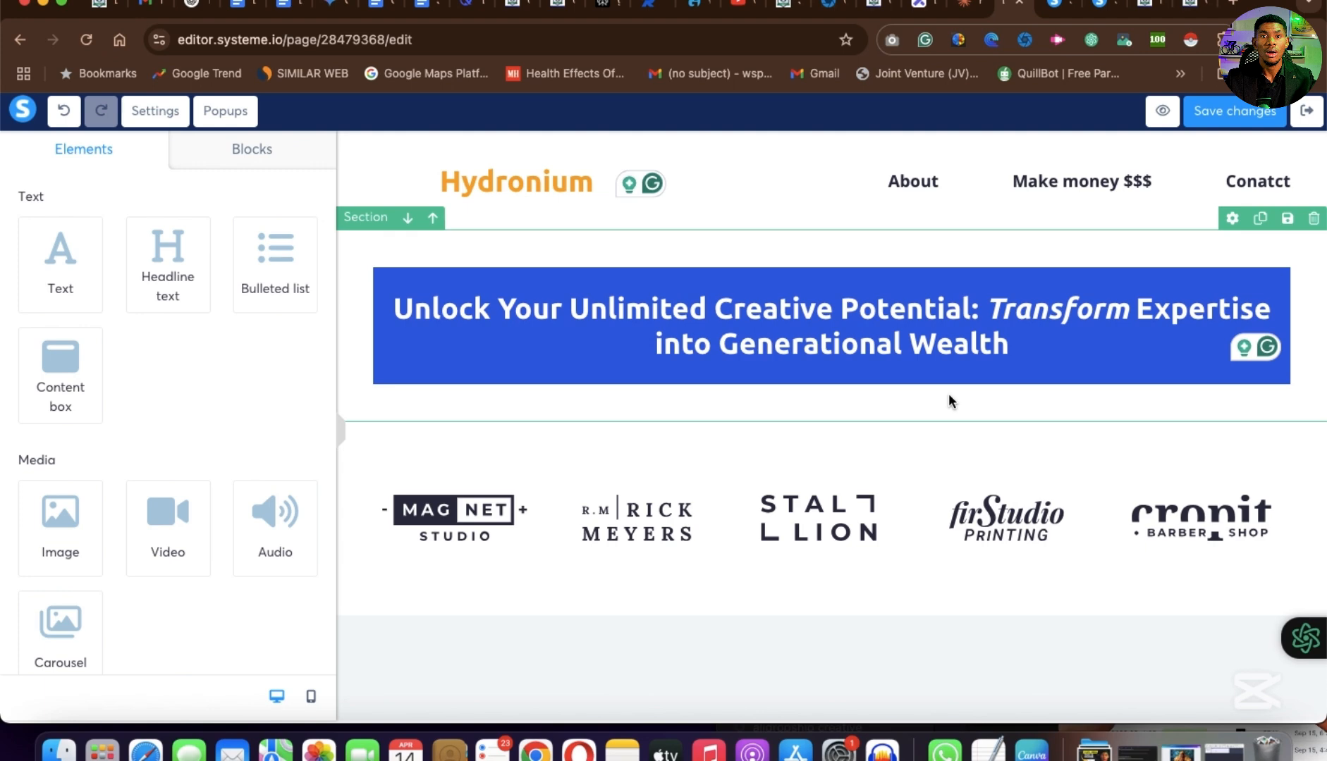
Check the accent word in the reference page's banner, and color the word "Transform" in the banner headline yellow, F8E71C
click(983, 306)
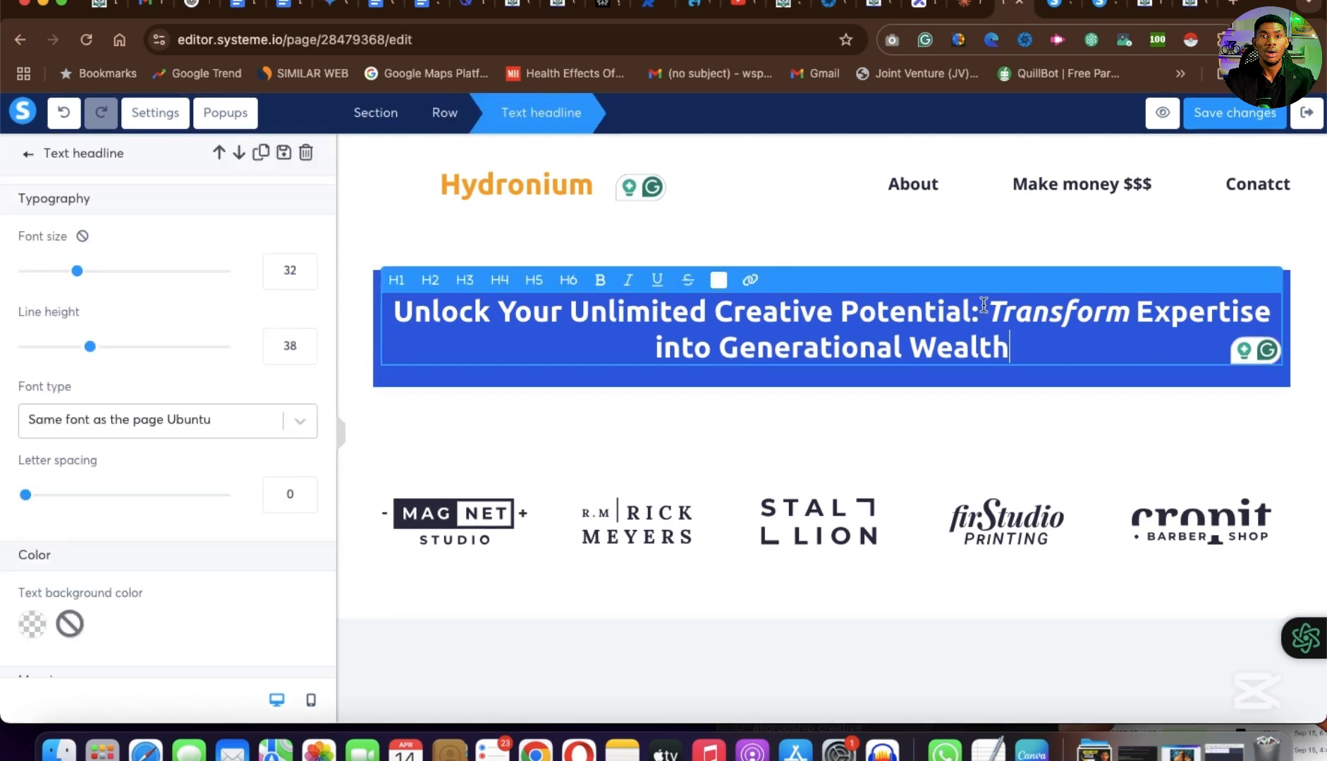
click(1195, 10)
drag(995, 261, 811, 266)
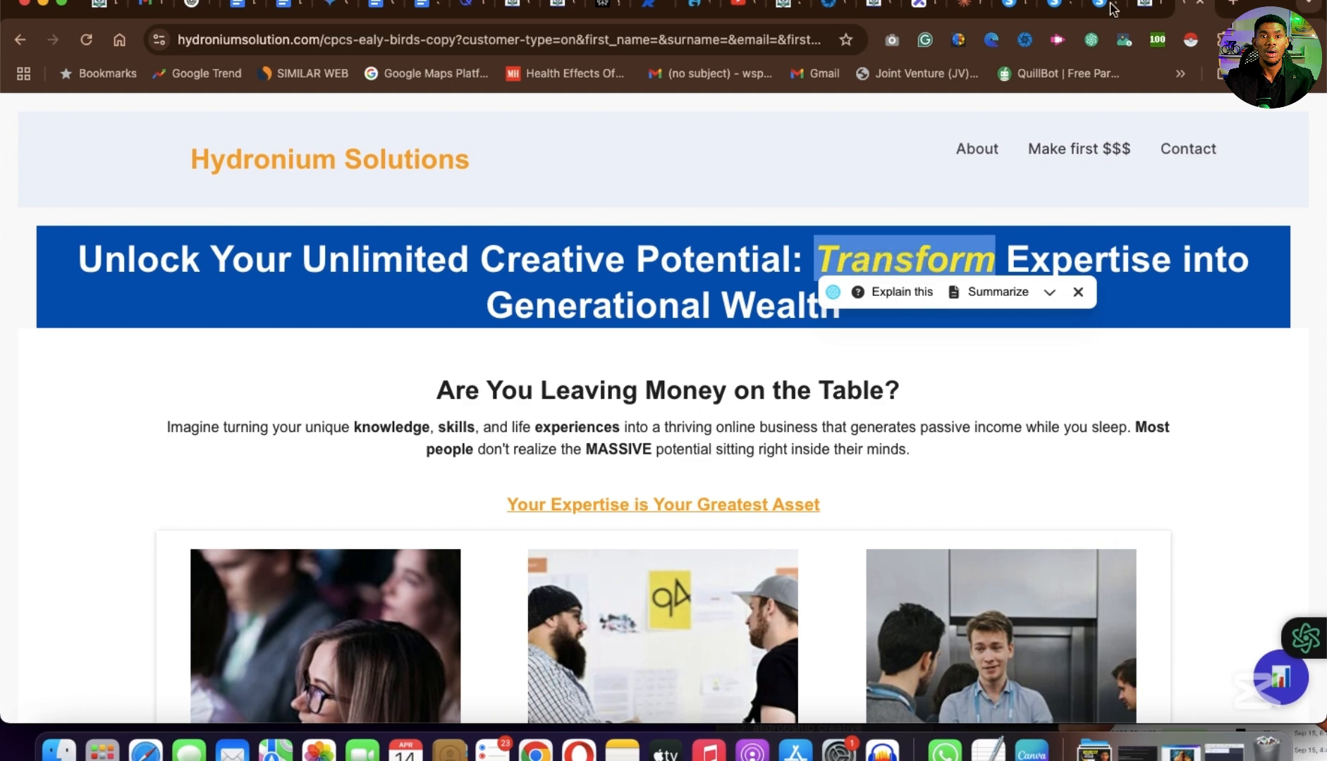
click(1010, 8)
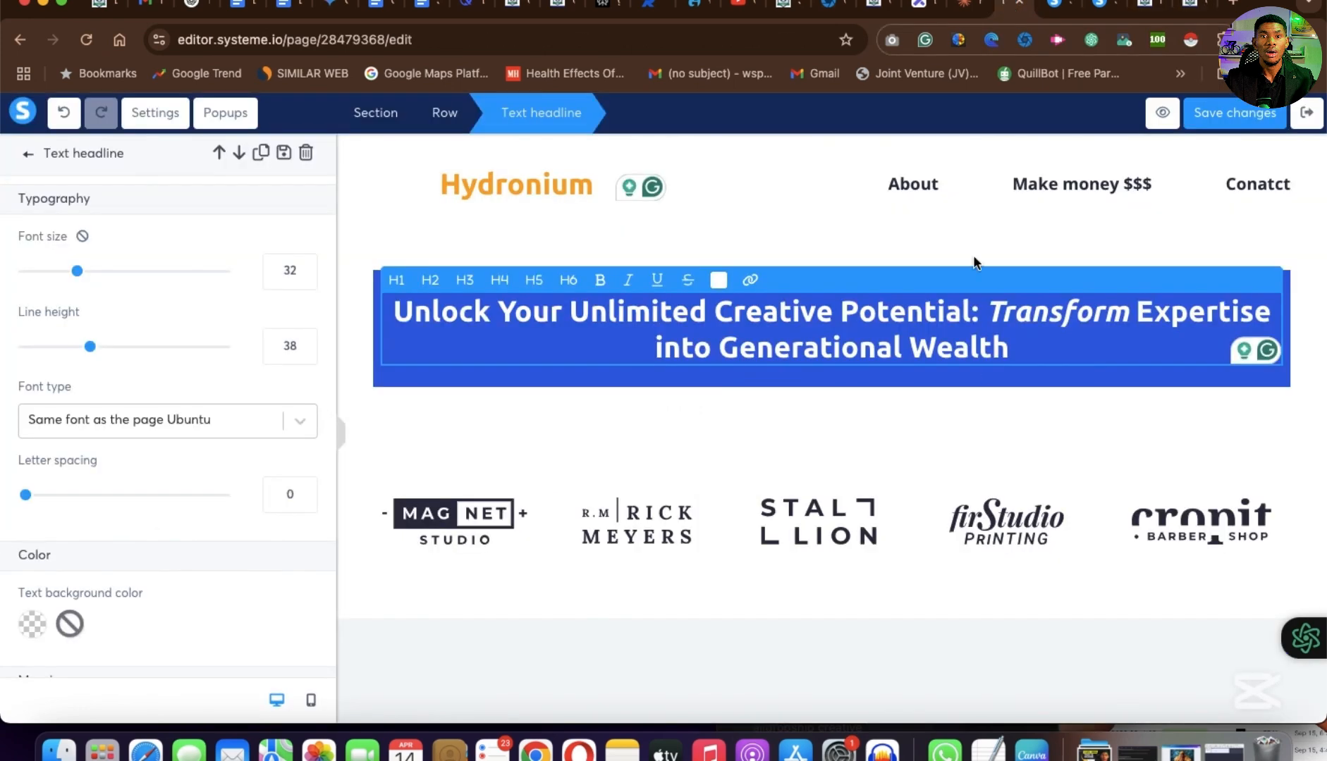
click(993, 311)
drag(993, 311, 1130, 314)
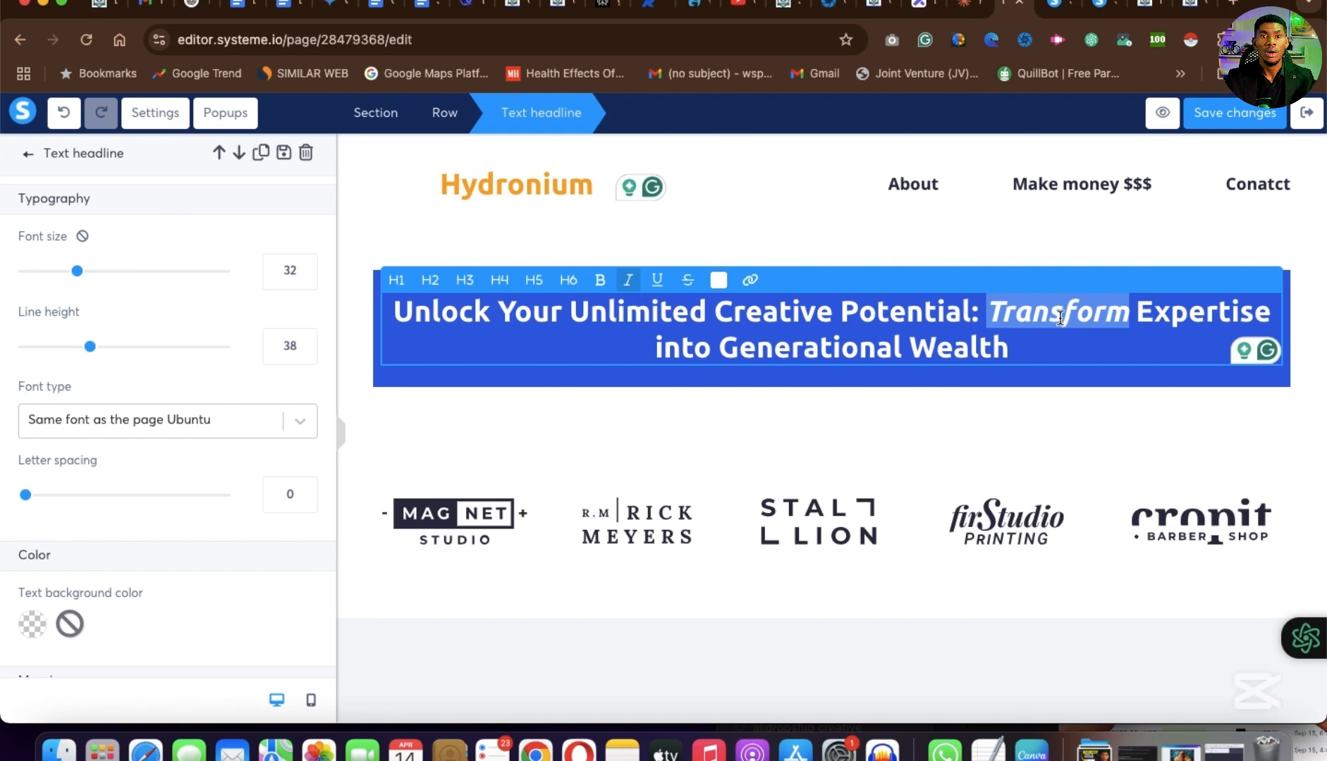
click(718, 280)
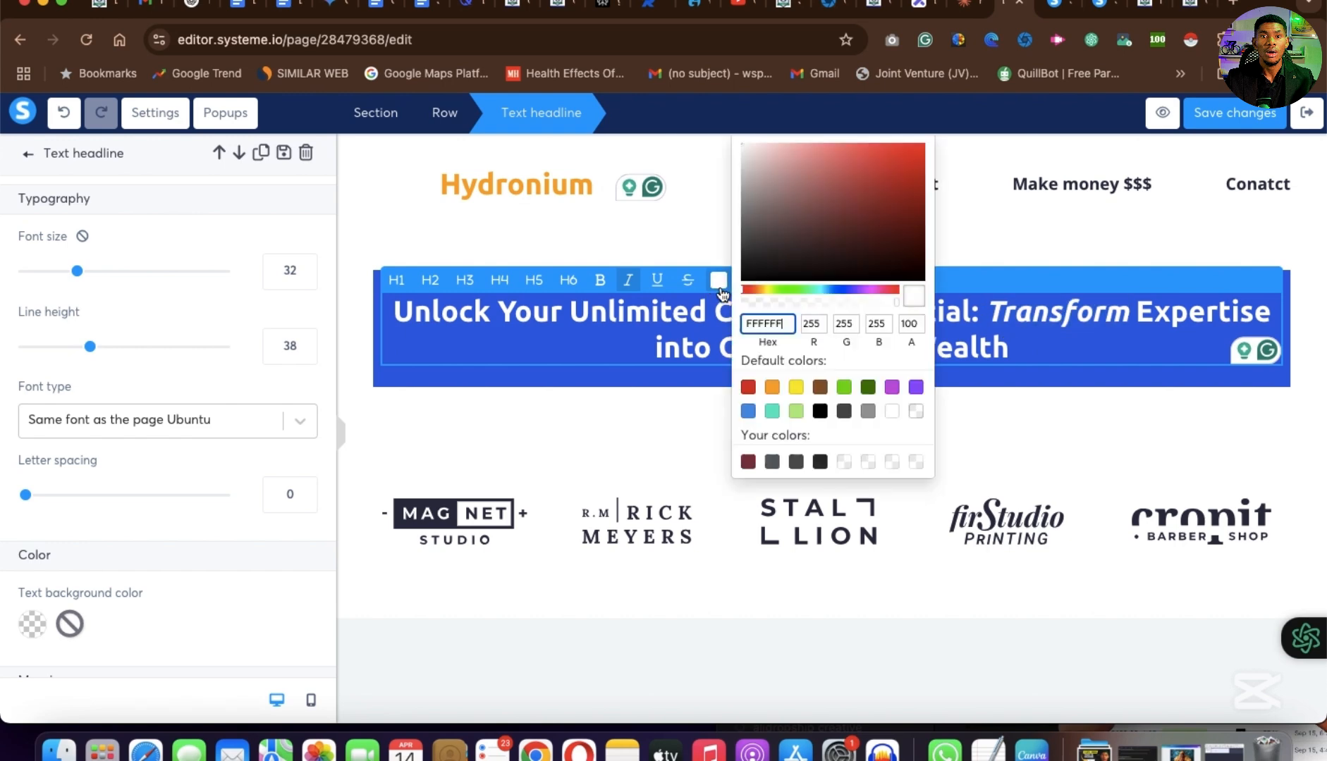
click(802, 392)
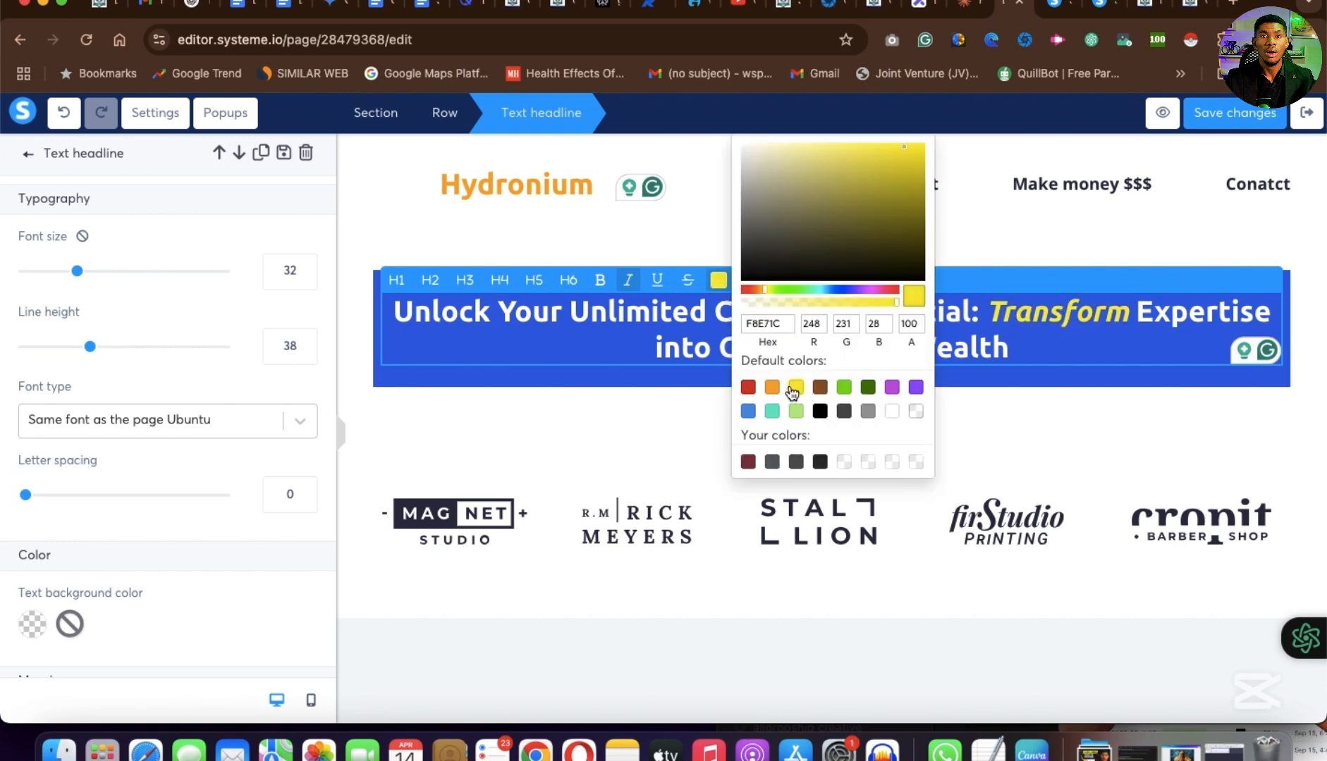
click(1121, 329)
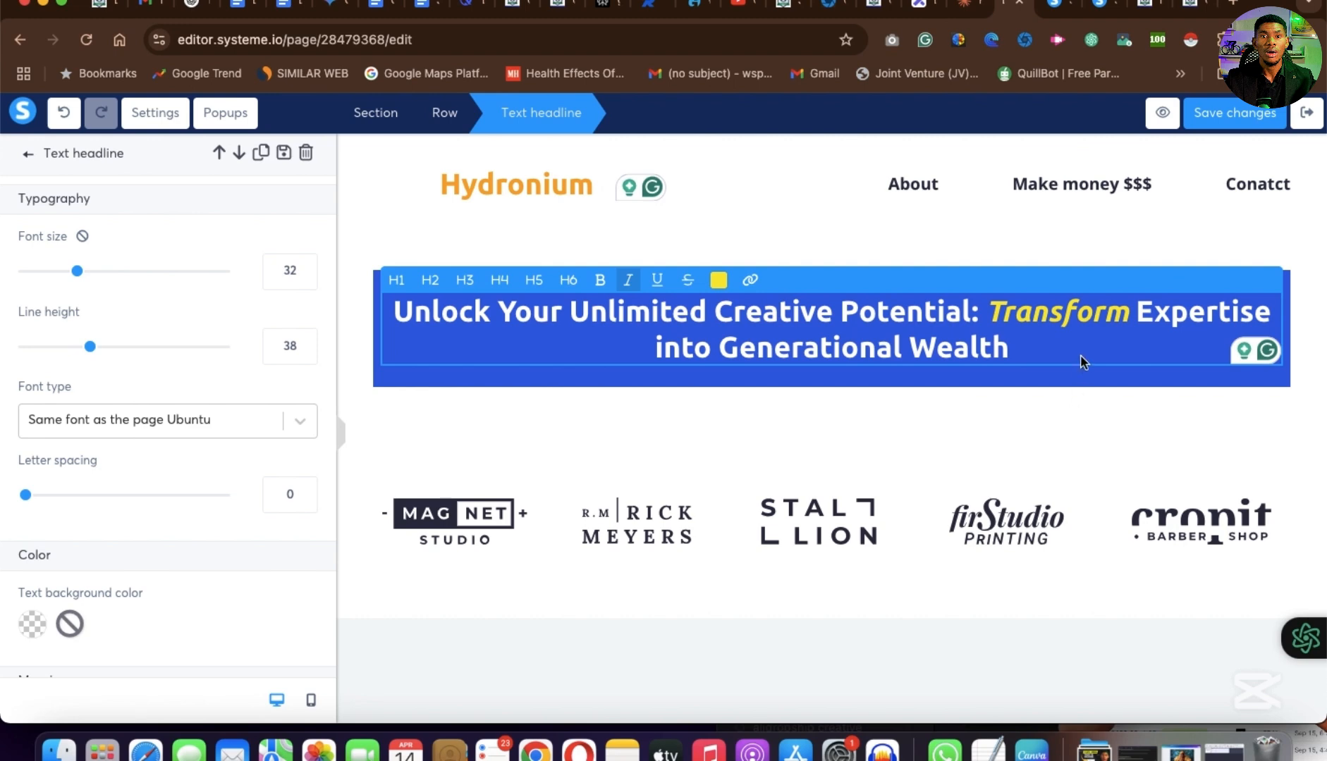
click(895, 411)
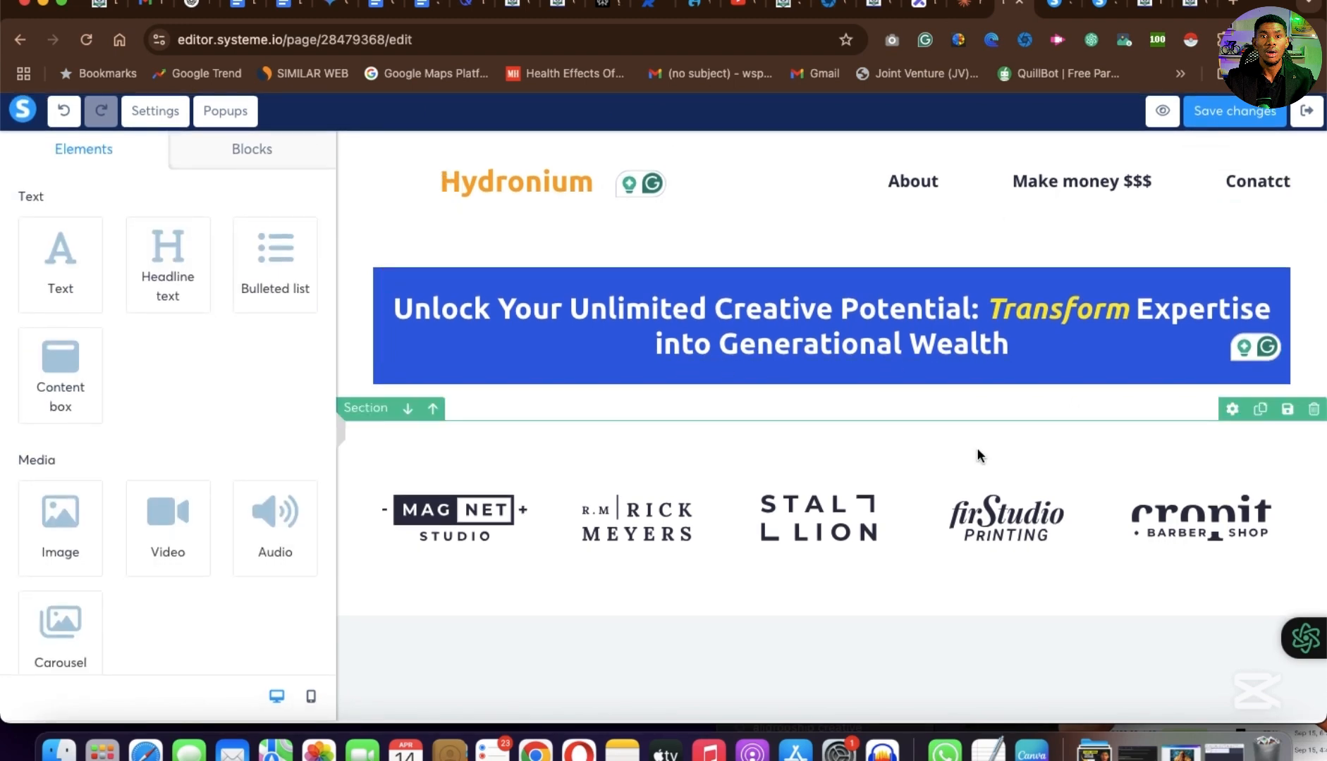
Review the content below the banner on the Hydronium Solutions reference page, and copy the "Are You Leaving Money on the Table?" headline
scroll(789, 473, down, 1)
scroll(789, 466, down, 1)
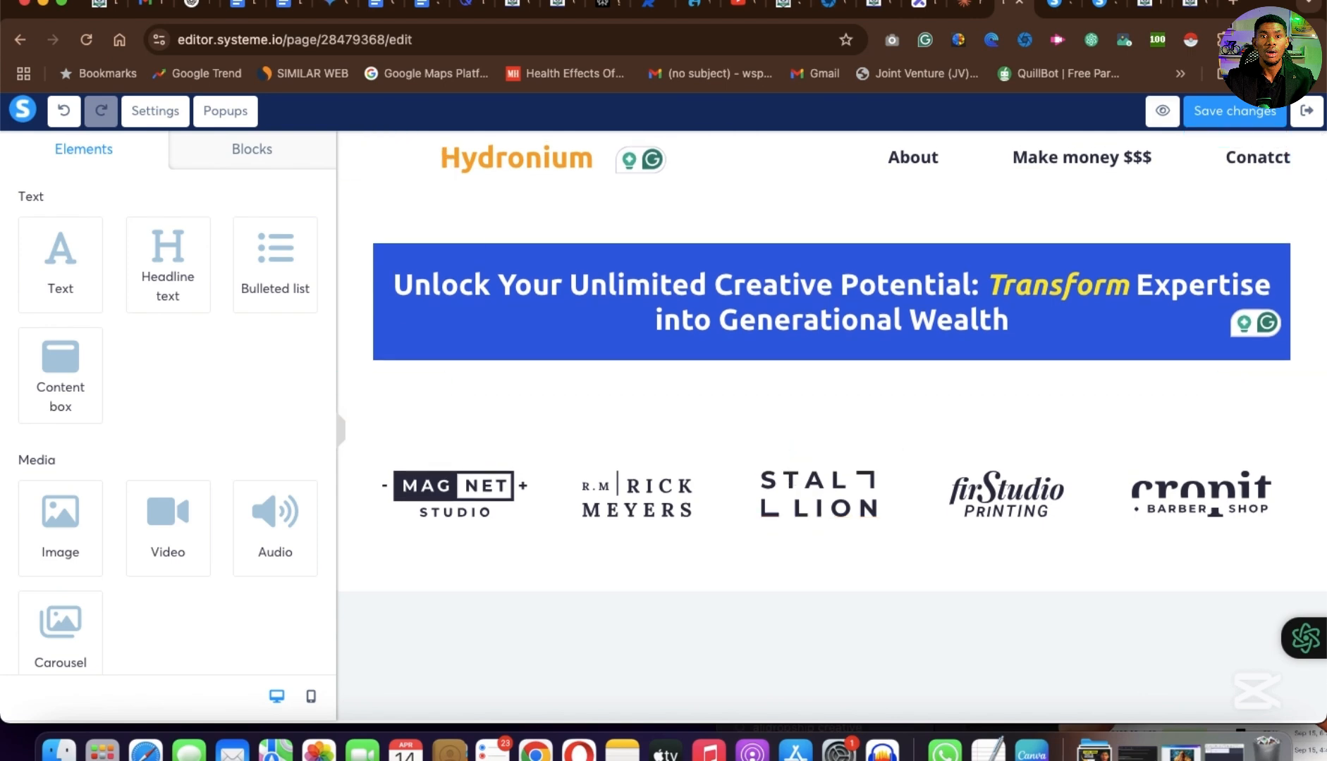
click(1200, 9)
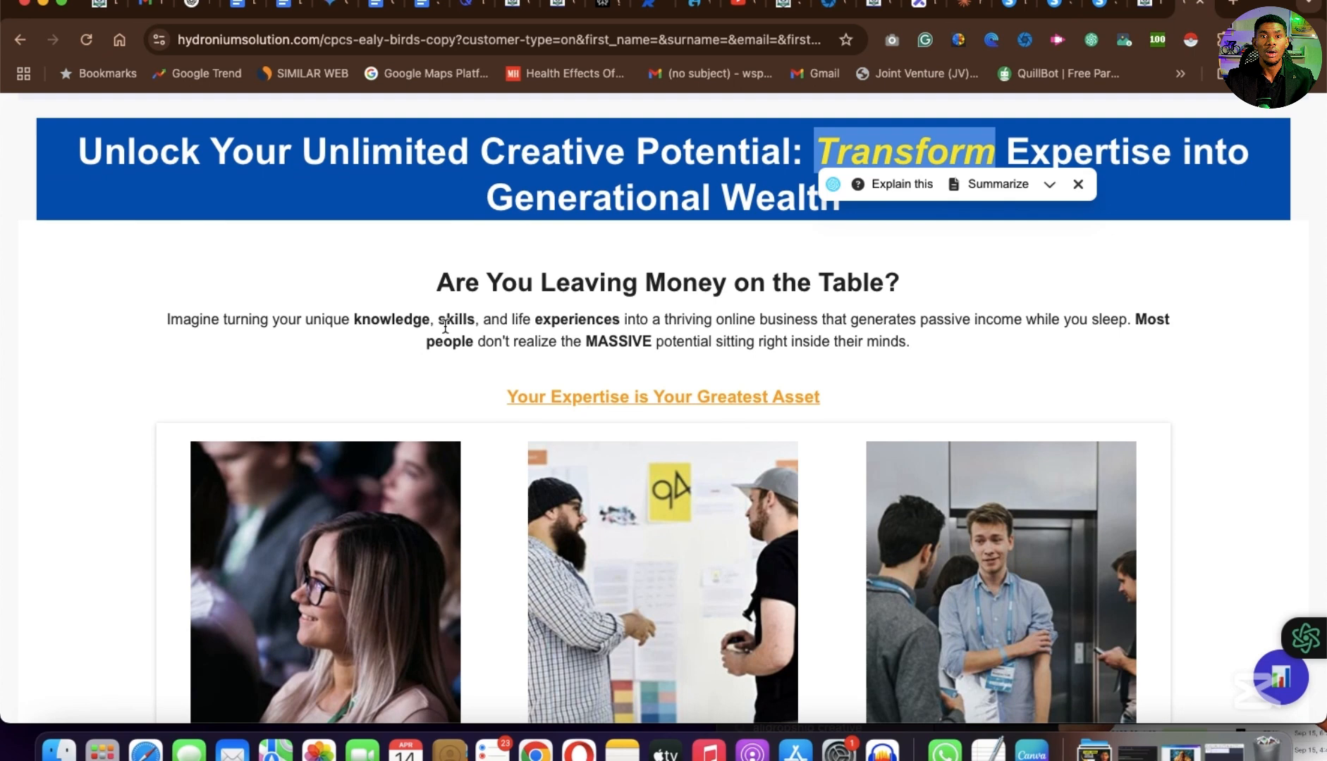
scroll(561, 325, down, 1)
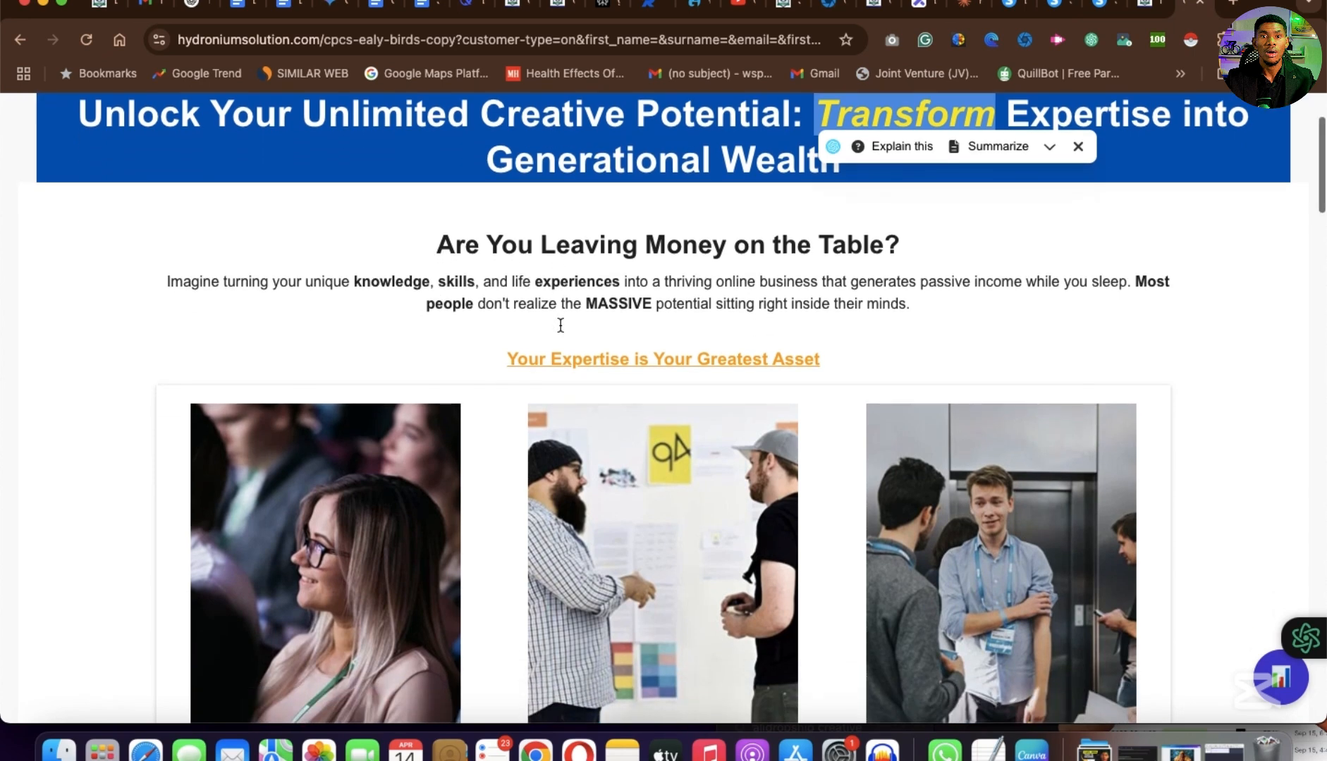
drag(436, 245, 797, 265)
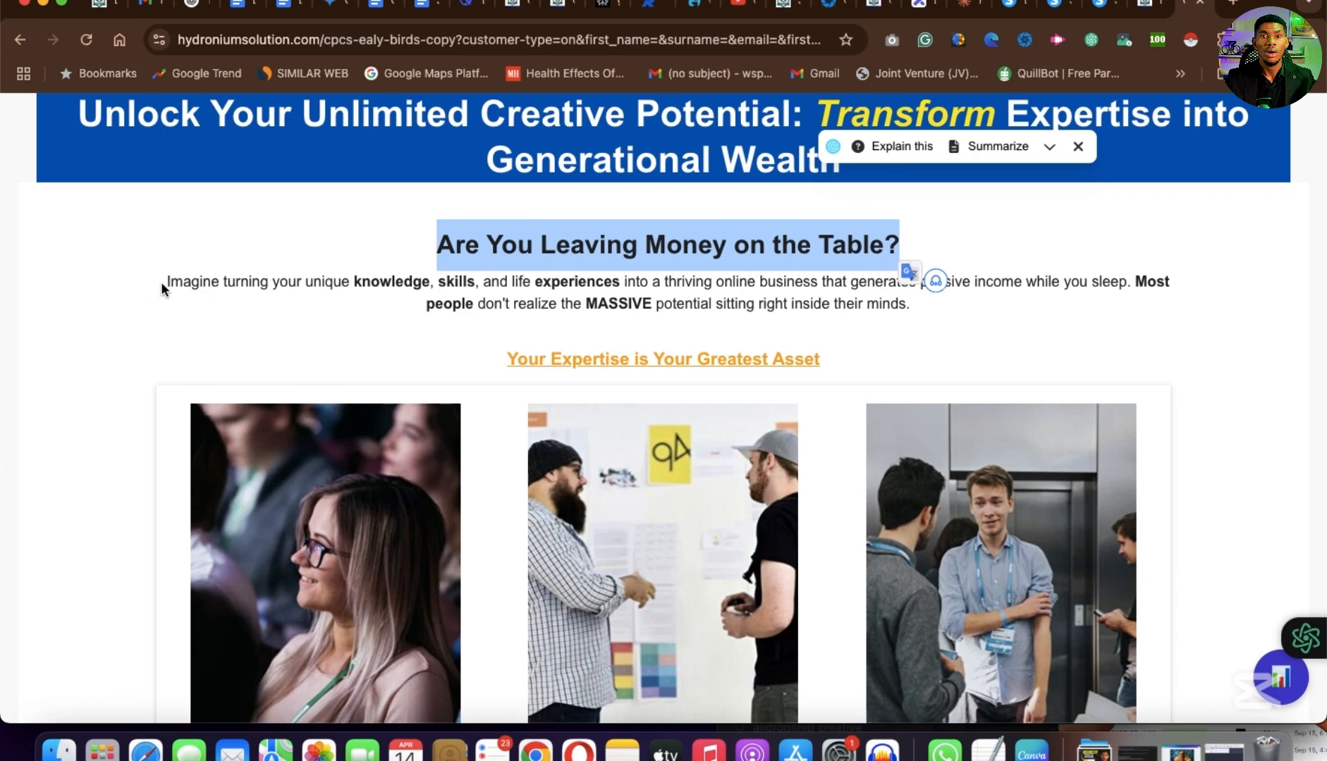
triple_click(524, 282)
drag(855, 332, 722, 359)
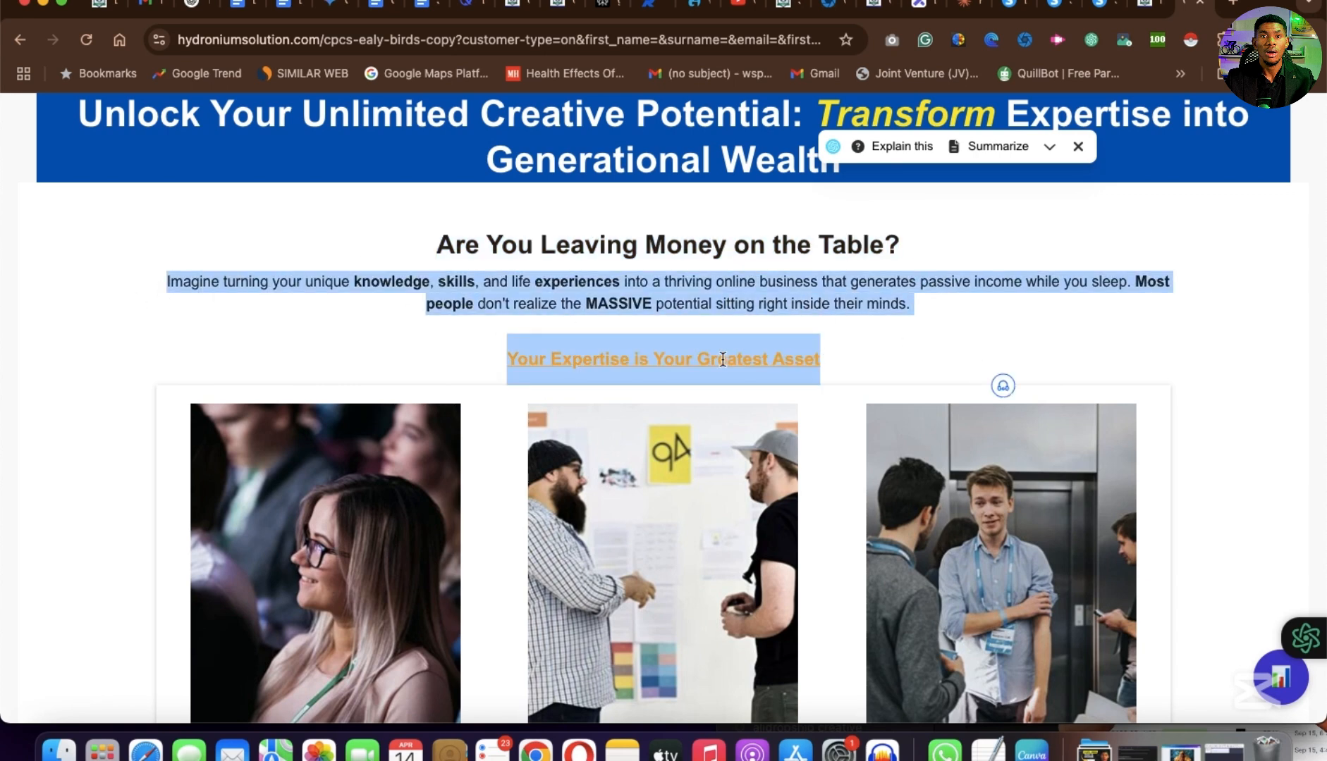
click(435, 247)
drag(435, 244, 1114, 237)
key(ctrl+c)
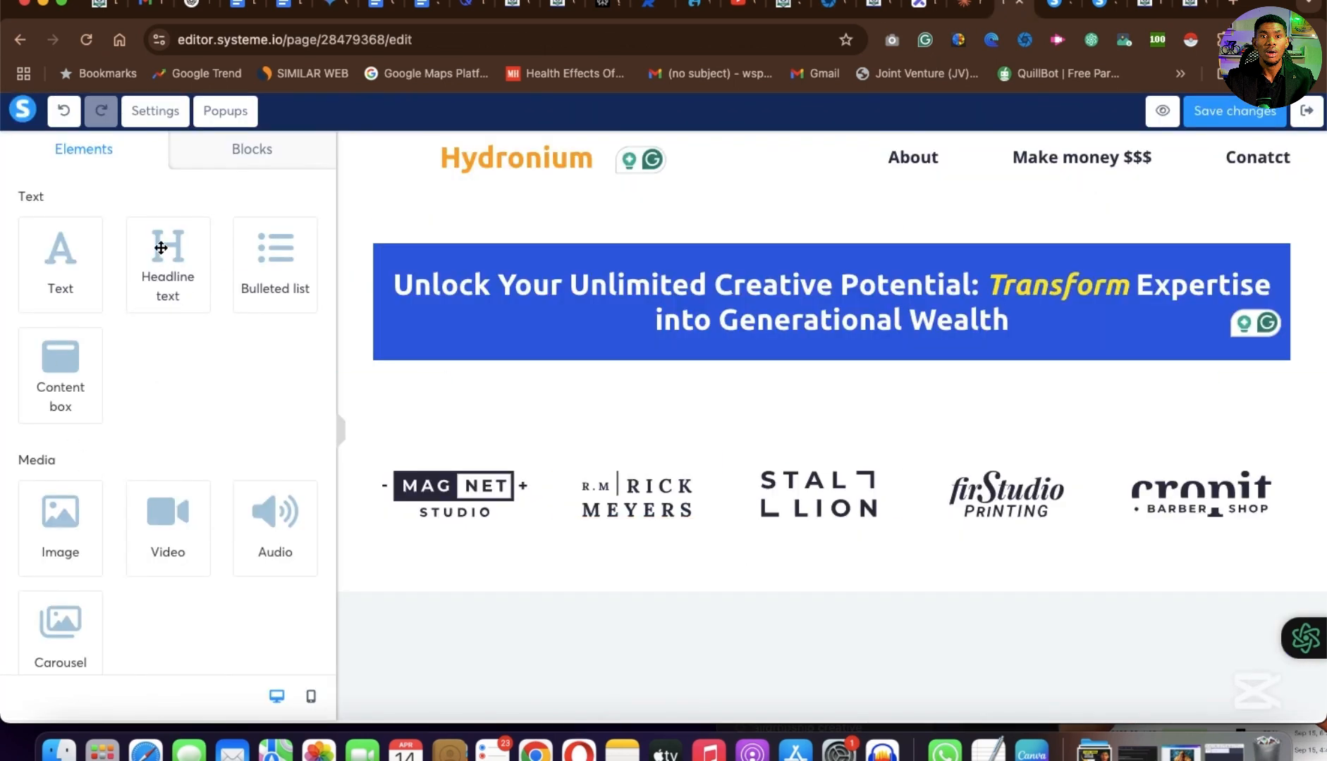
Add a headline below the blue banner in the Systeme.io editor and replace its placeholder with "Are You Leaving Money on the Table?"
drag(160, 247, 844, 375)
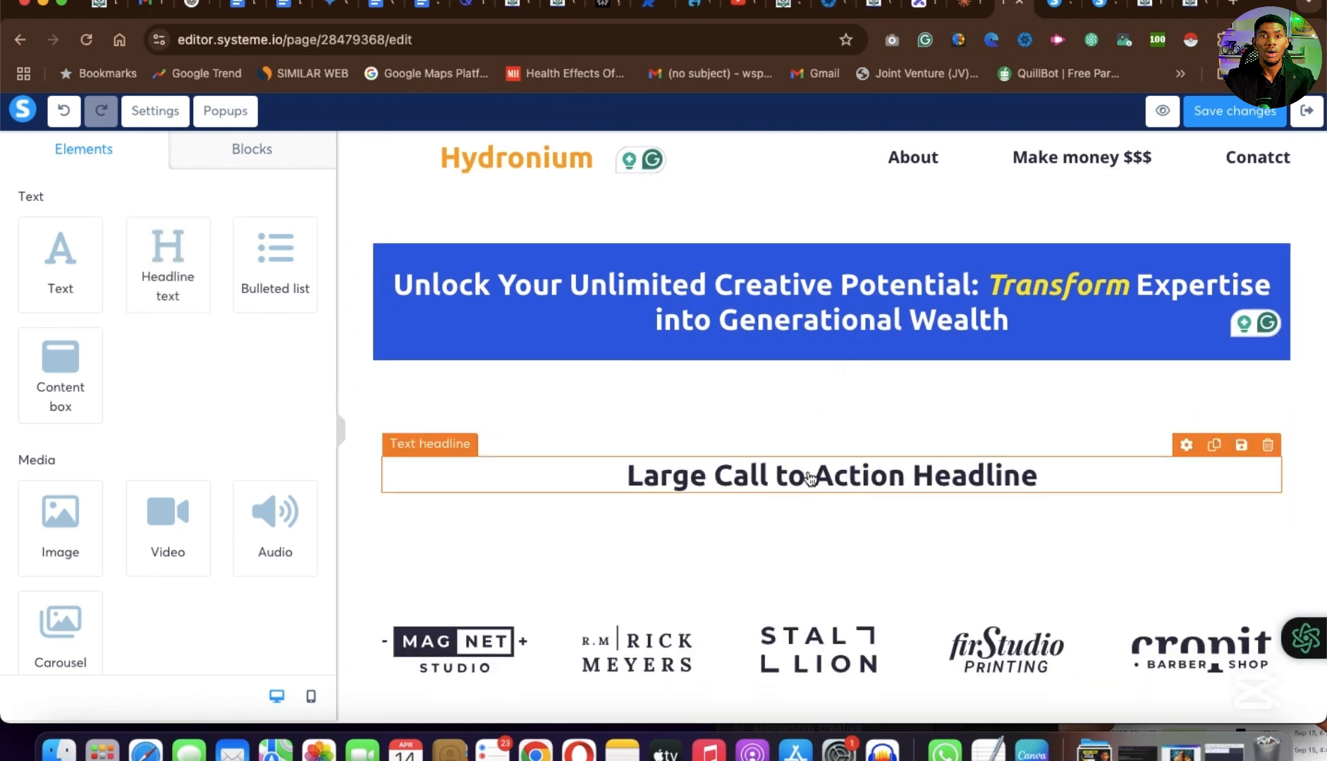
click(810, 478)
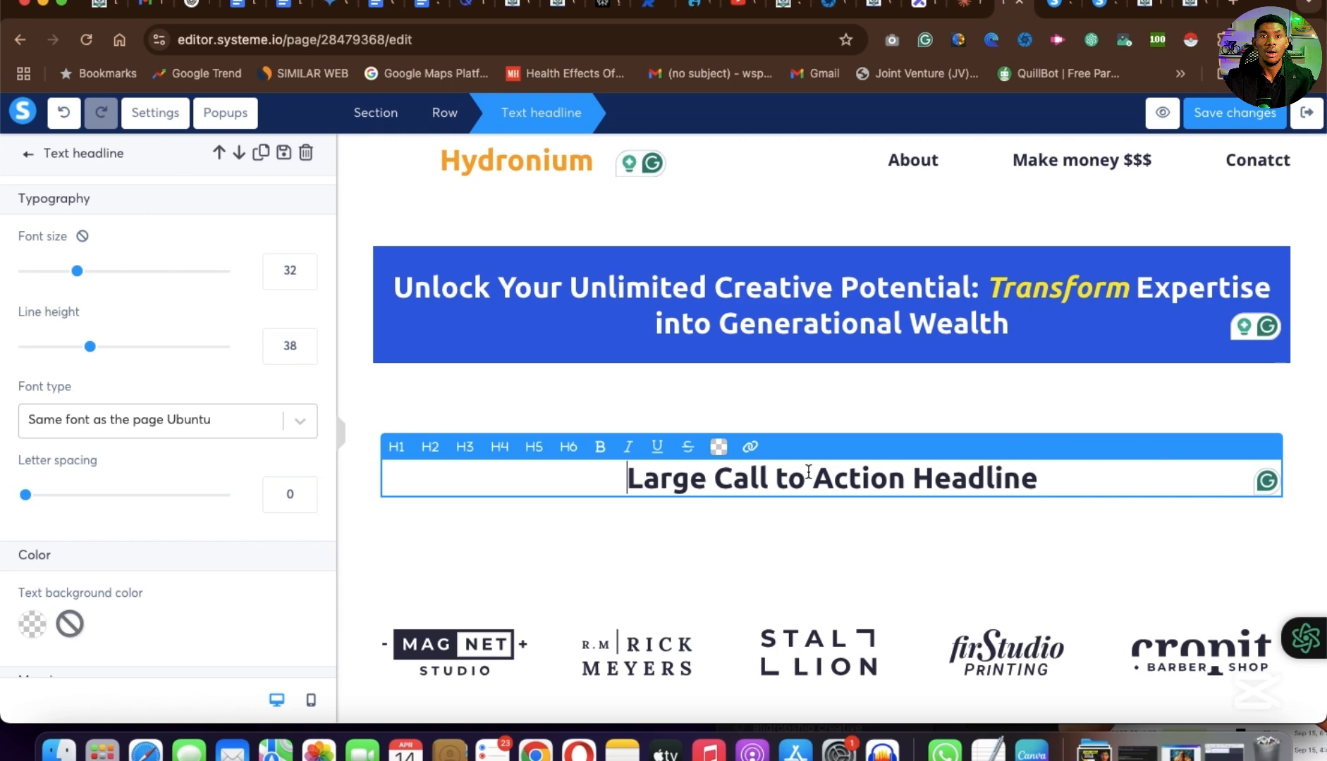
key(ctrl+a)
key(ctrl+v)
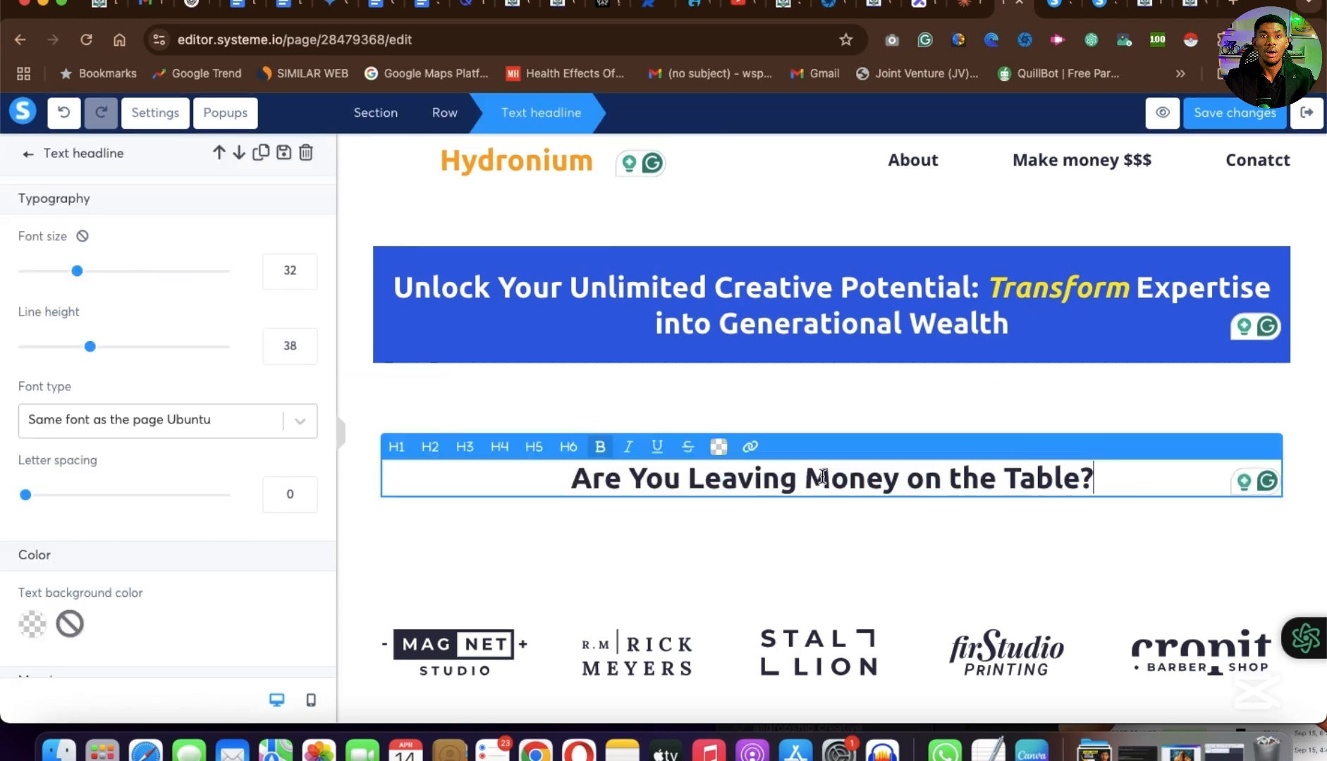
Set the "Are You Leaving Money on the Table?" headline's font size to 27 and line height to 34
drag(77, 271, 68, 281)
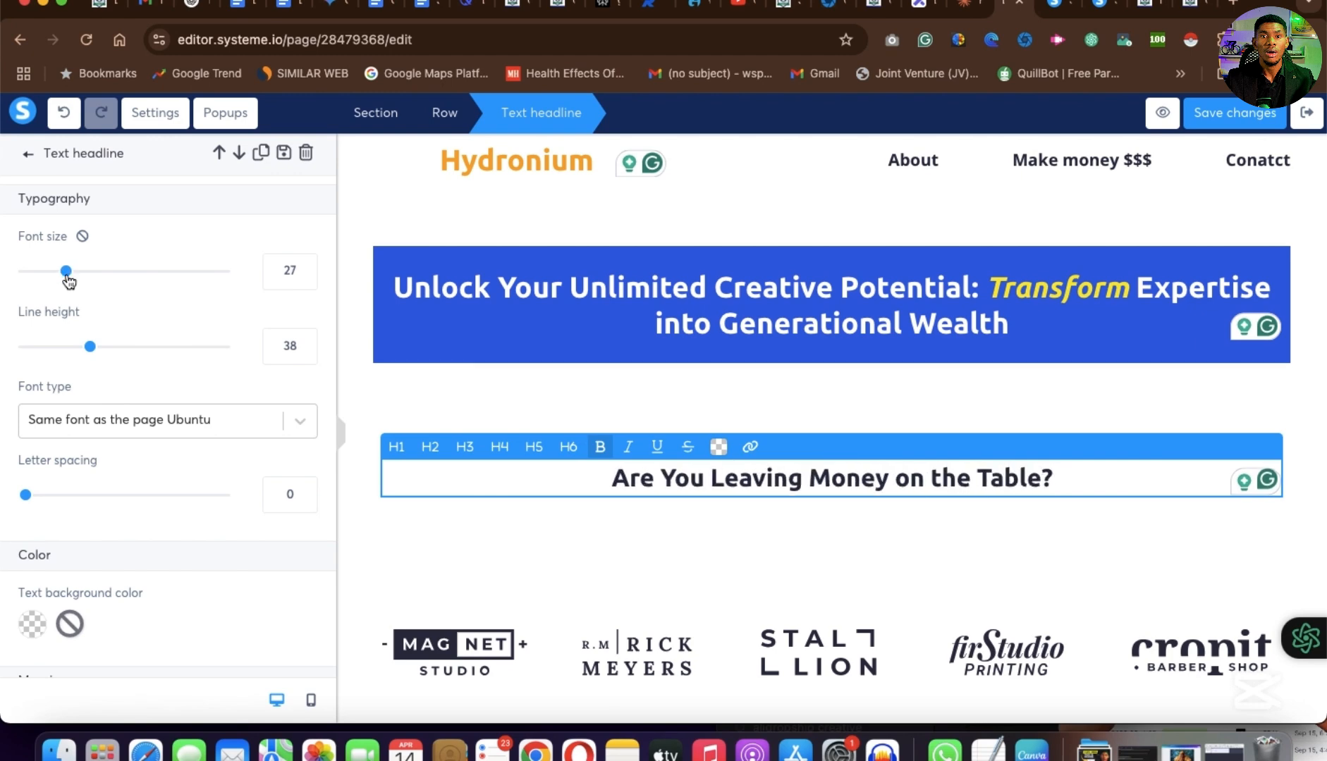
drag(90, 346, 80, 350)
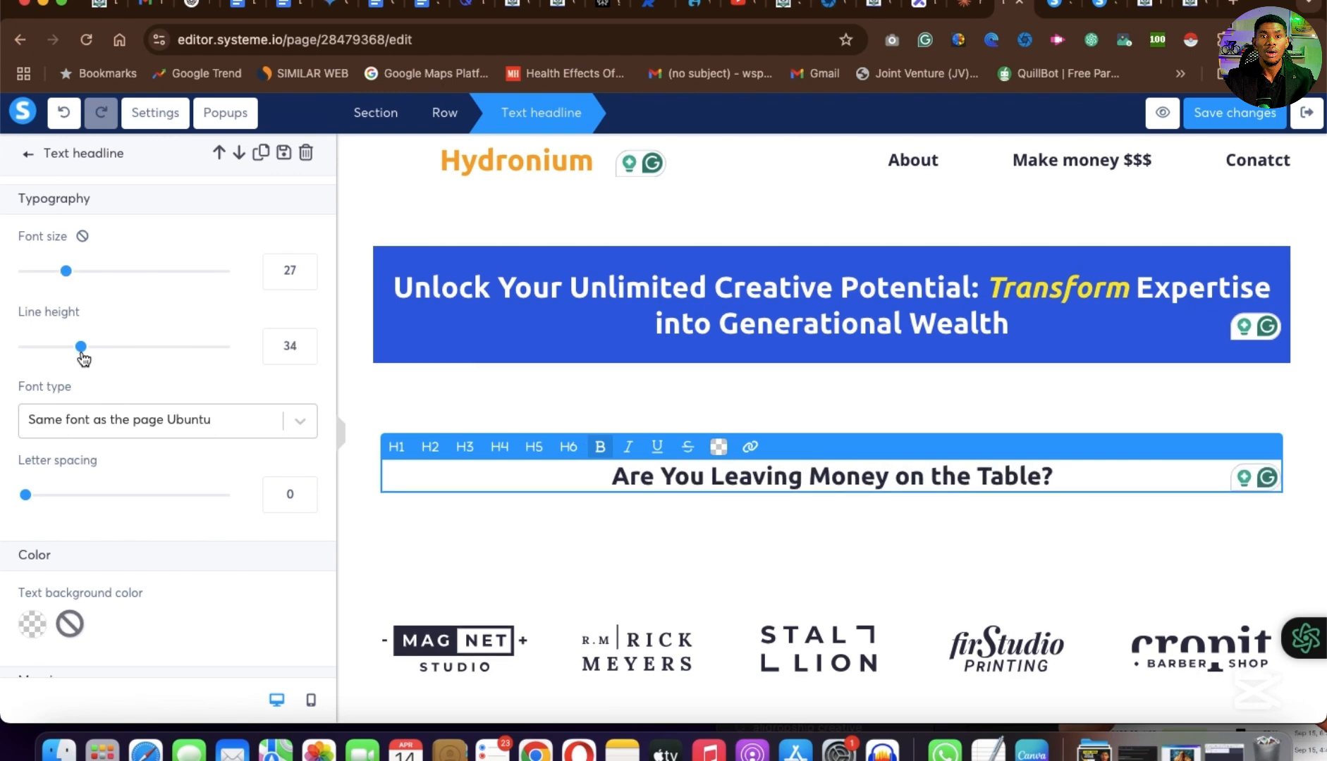
click(873, 528)
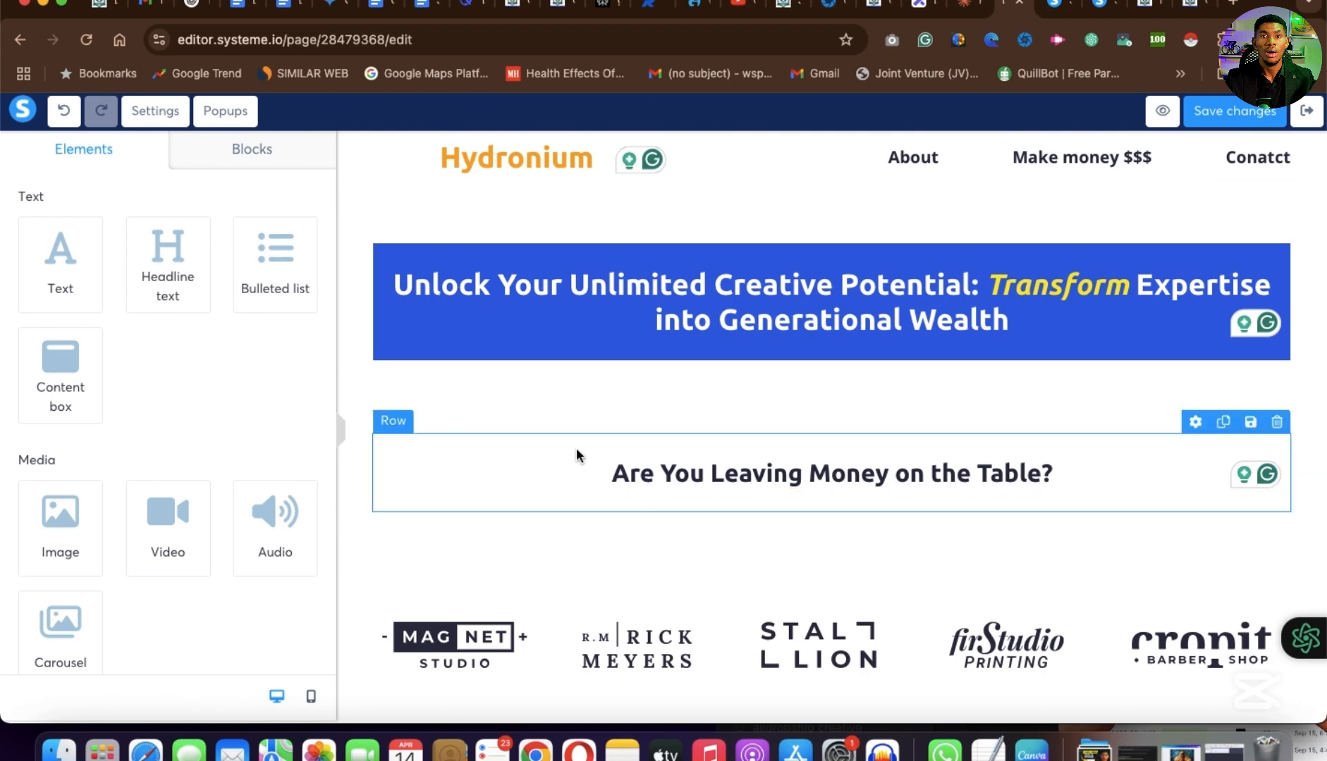
Add a text element under the new headline, and copy the "Imagine turning your unique knowledge" paragraph from the reference page
drag(60, 260, 842, 495)
scroll(842, 495, down, 3)
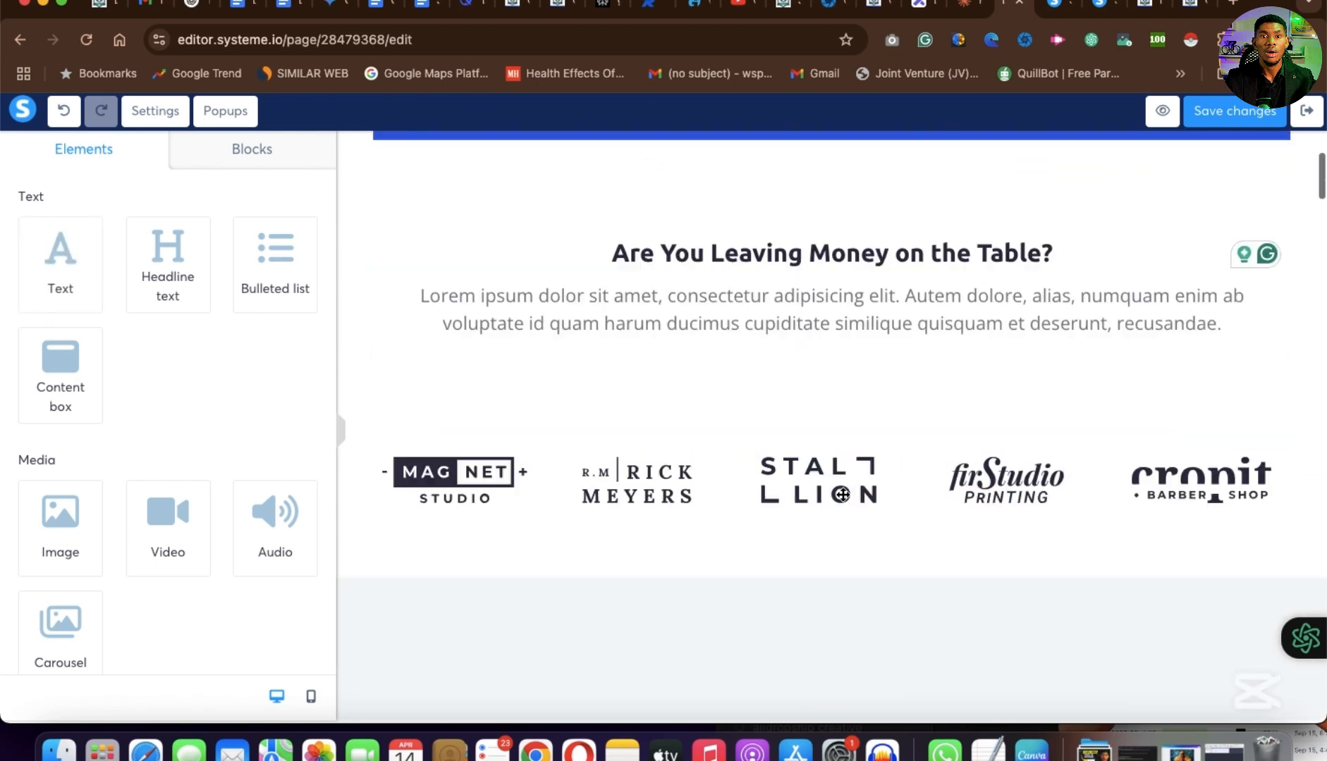
scroll(843, 495, up, 1)
click(1190, 13)
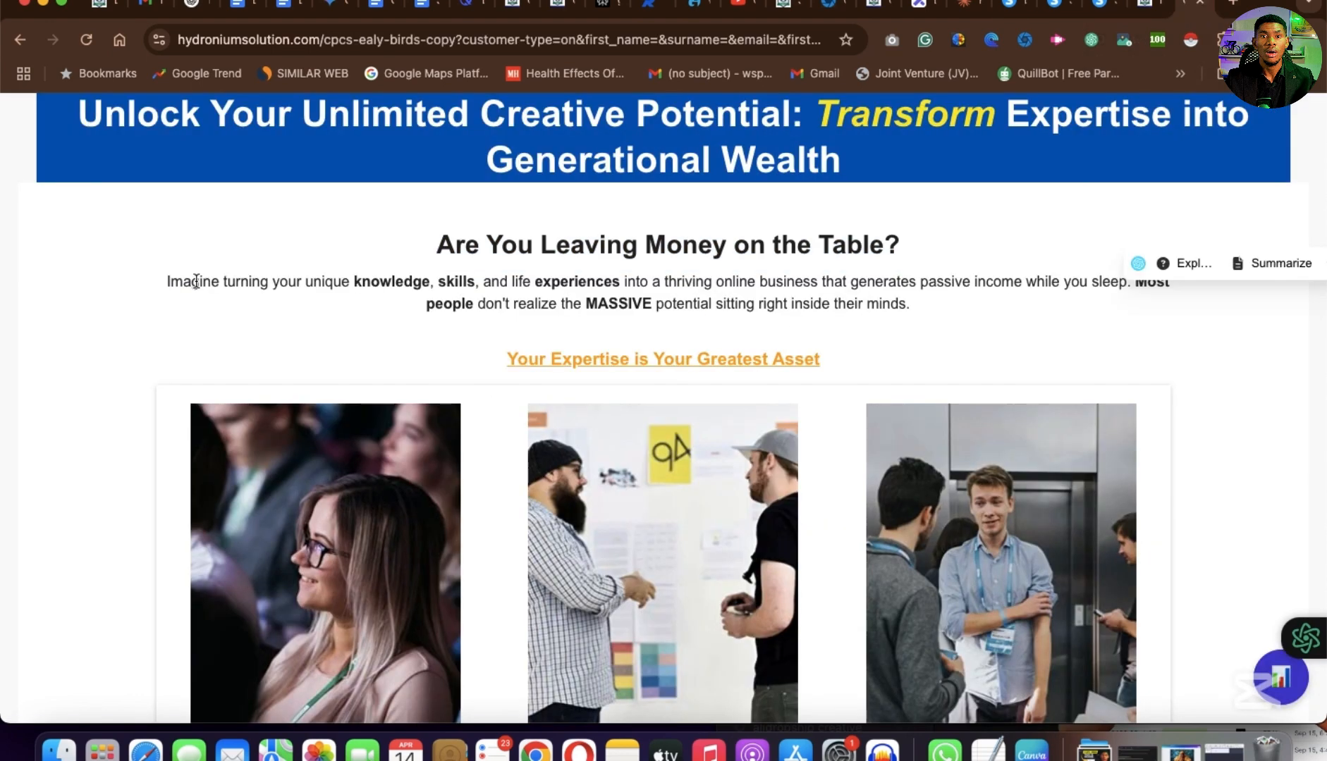
drag(164, 281, 960, 308)
key(super+c)
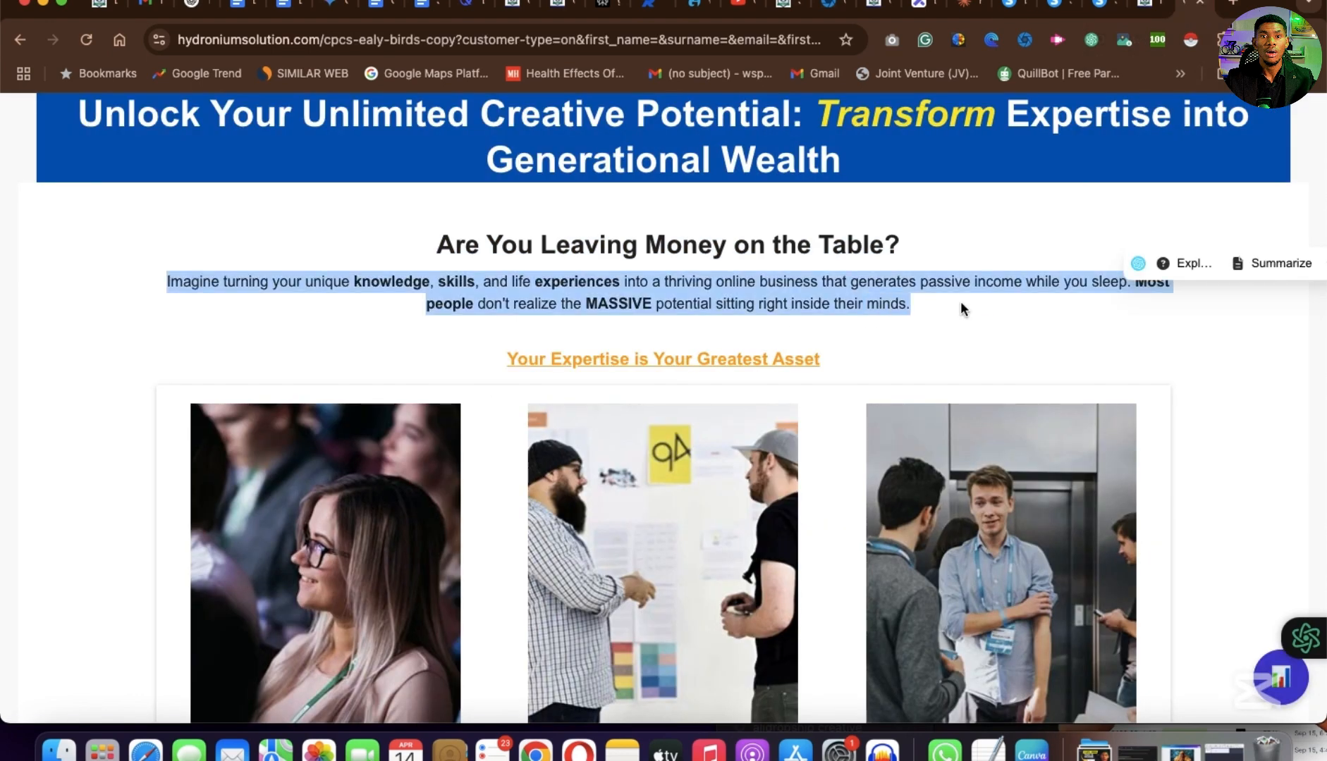
Replace the lorem ipsum text under the headline with the copied "Imagine turning your unique knowledge" paragraph in the editor
click(1012, 8)
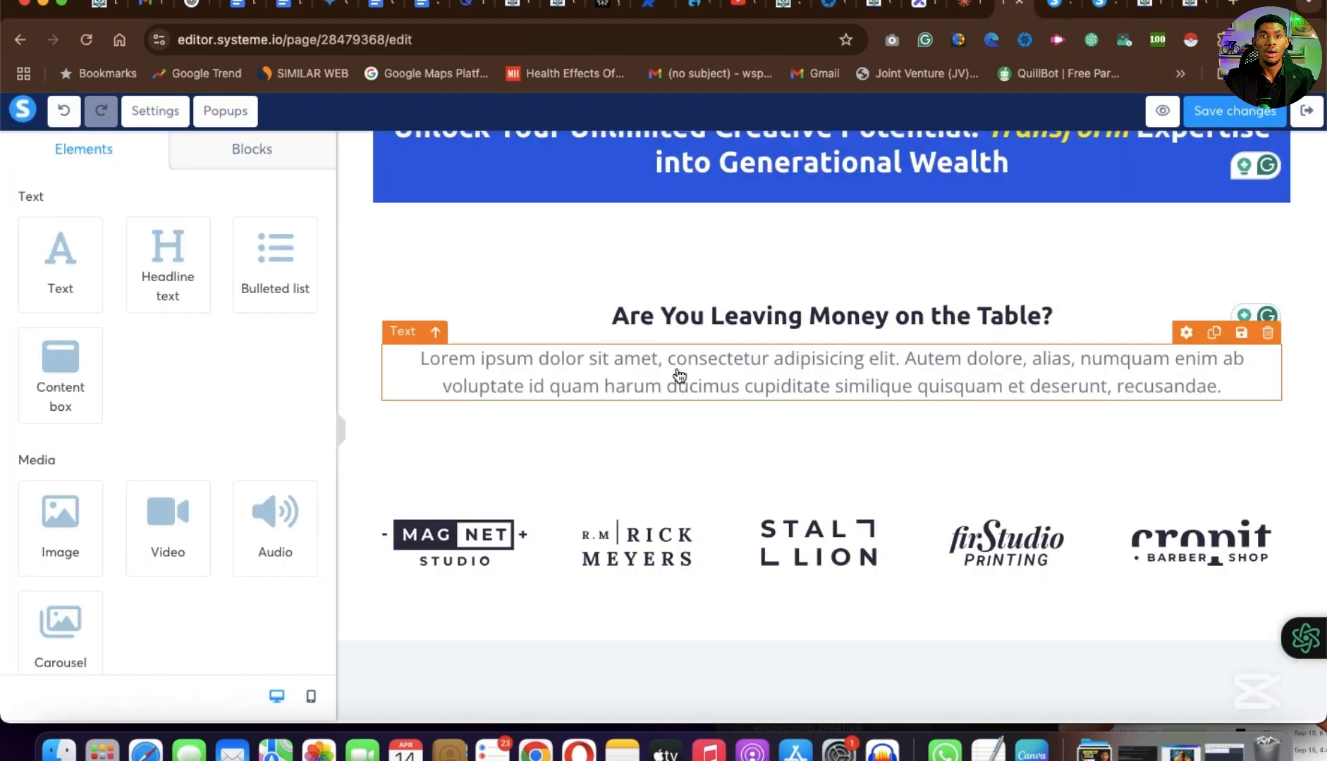
click(680, 389)
double_click(681, 388)
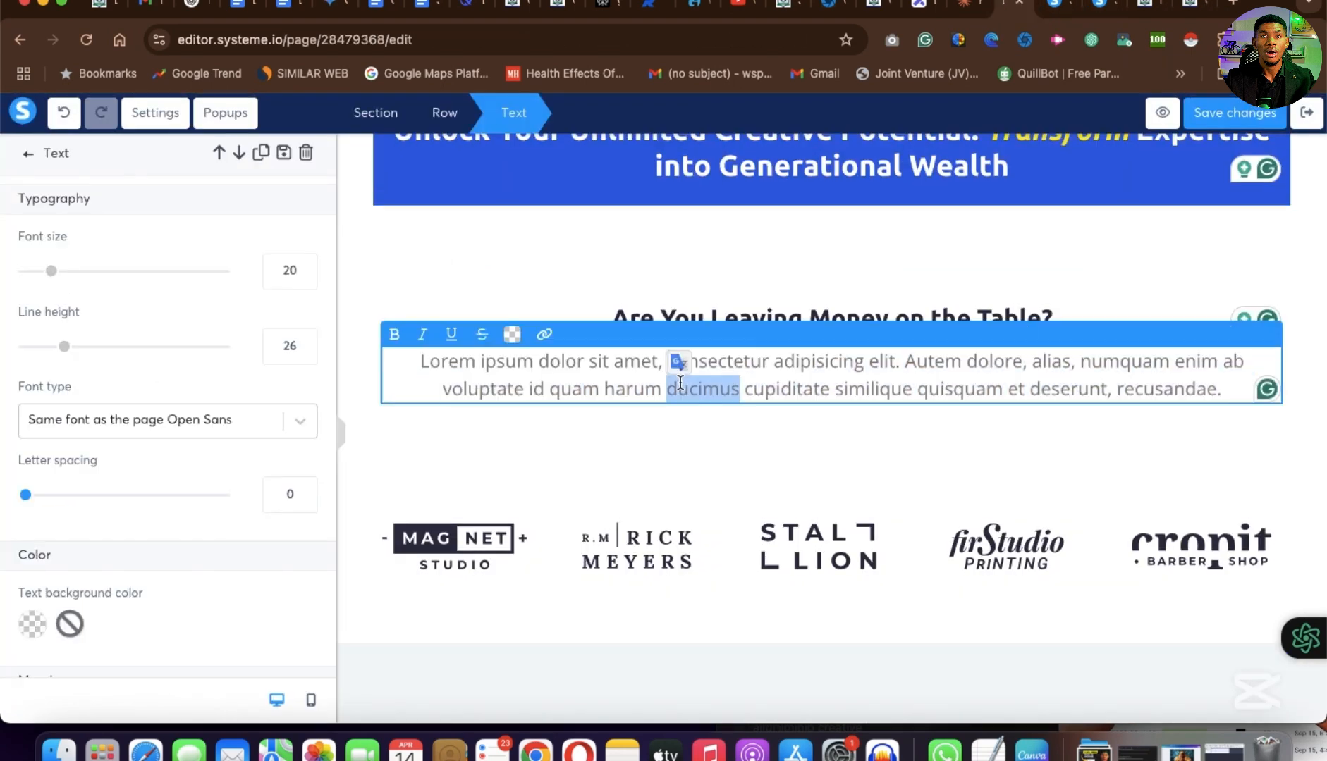
key(super+v)
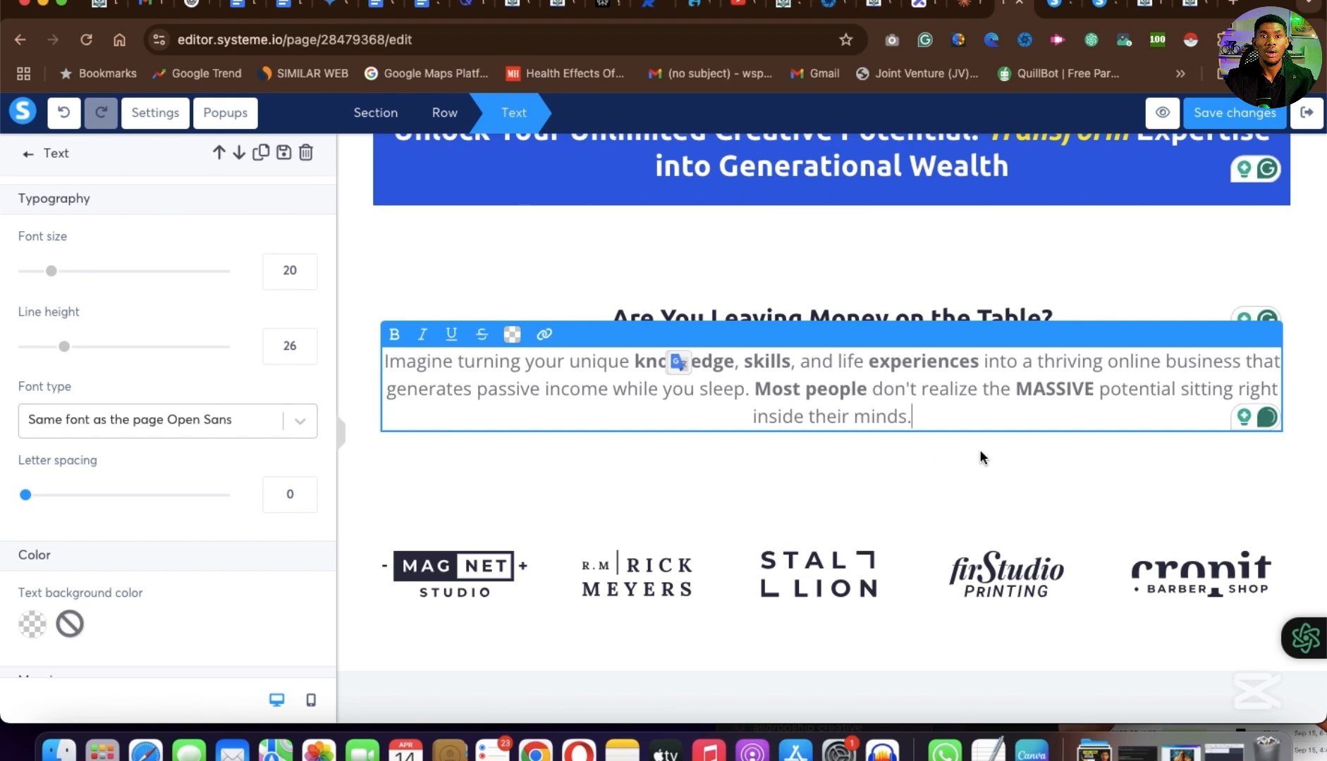
click(637, 449)
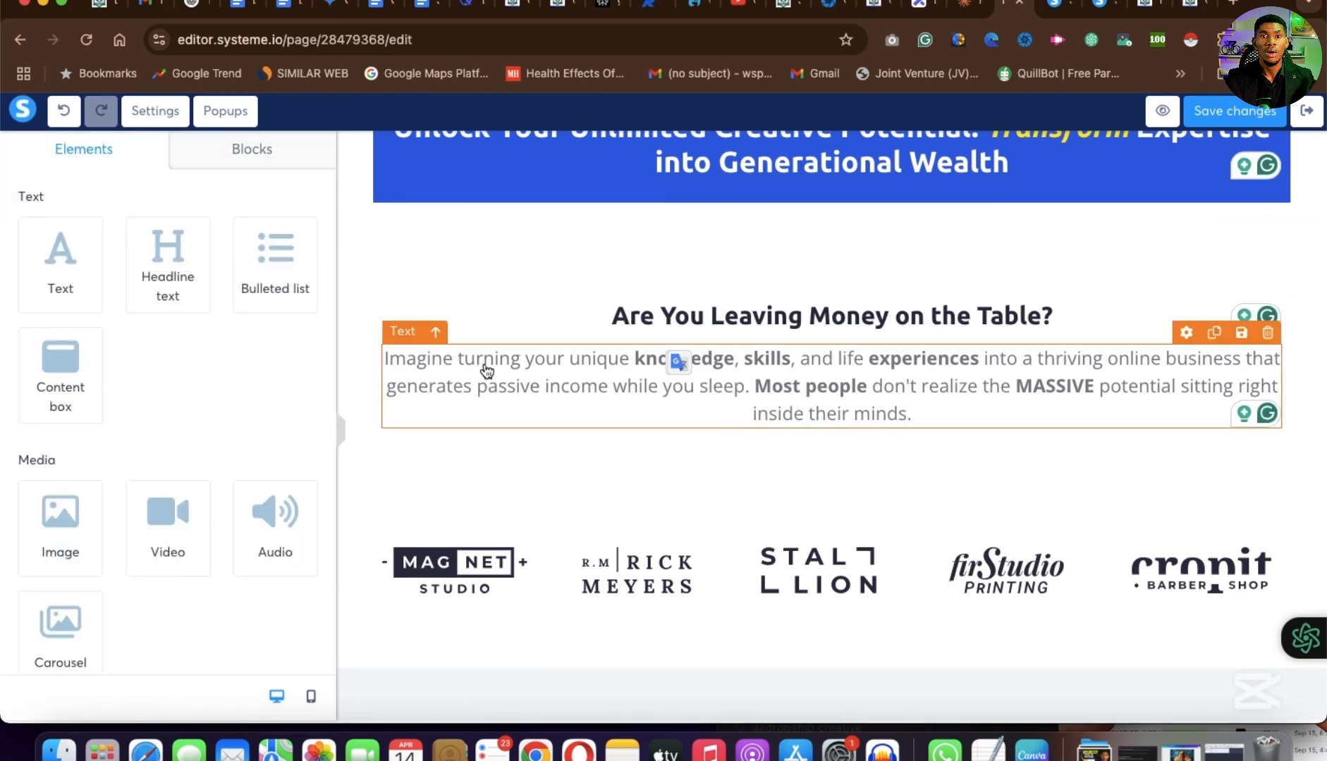
click(581, 363)
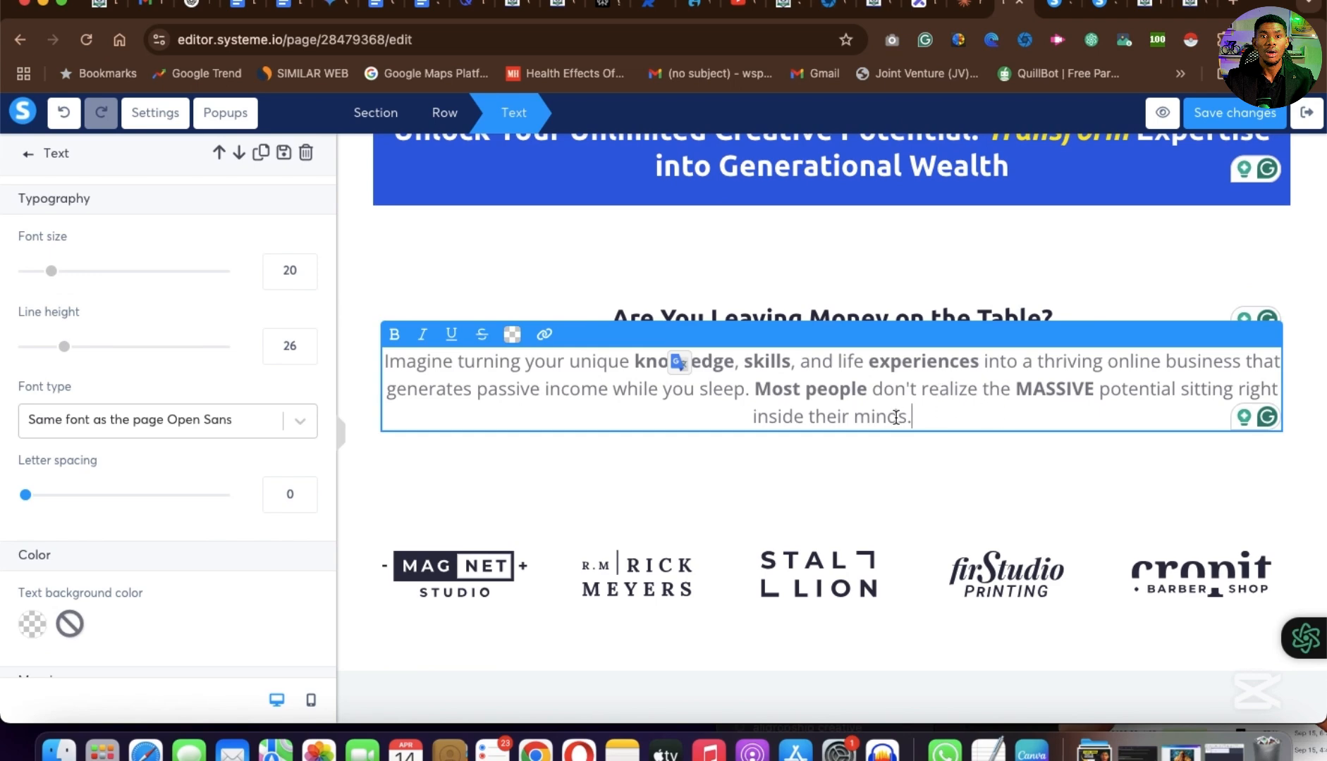
scroll(895, 417, down, 1)
click(947, 429)
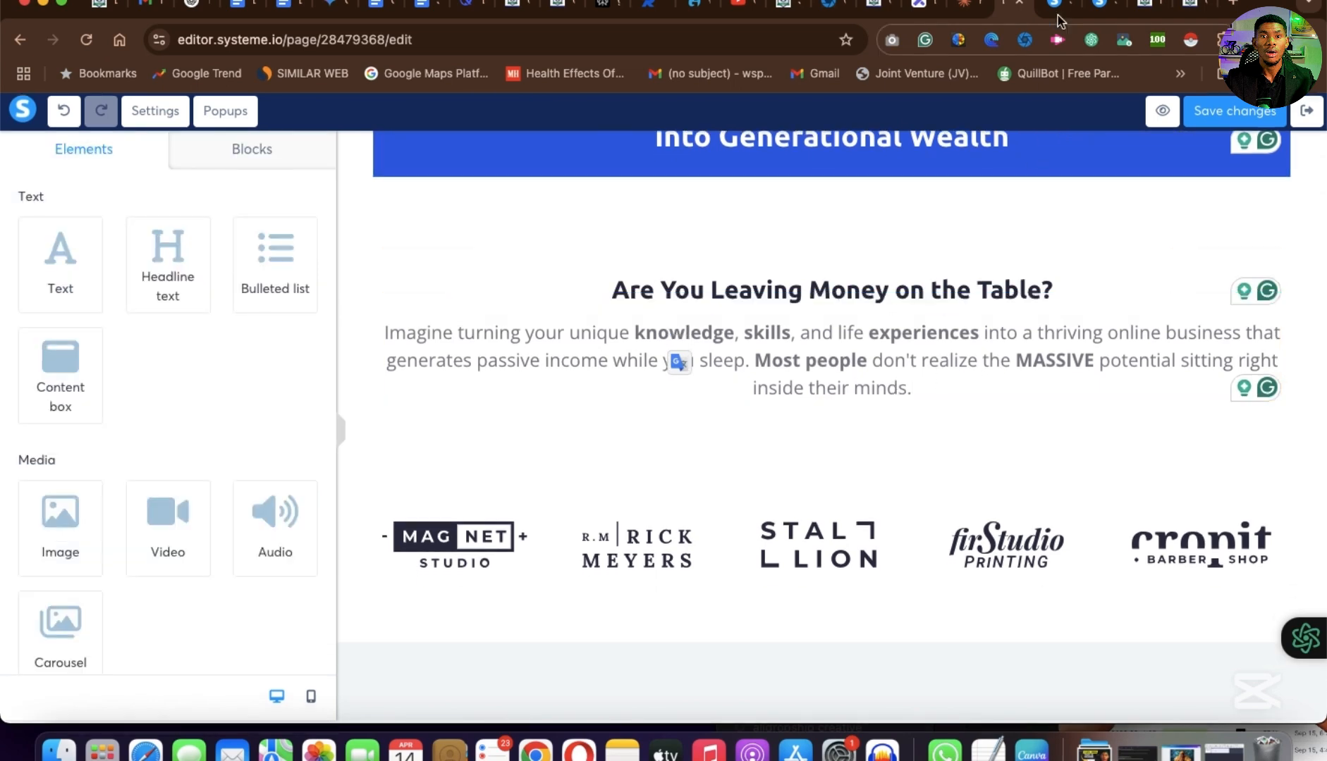
Copy the "Your Expertise is Your Greatest Asset" line from the reference page and return to the Systeme.io editor
click(1103, 8)
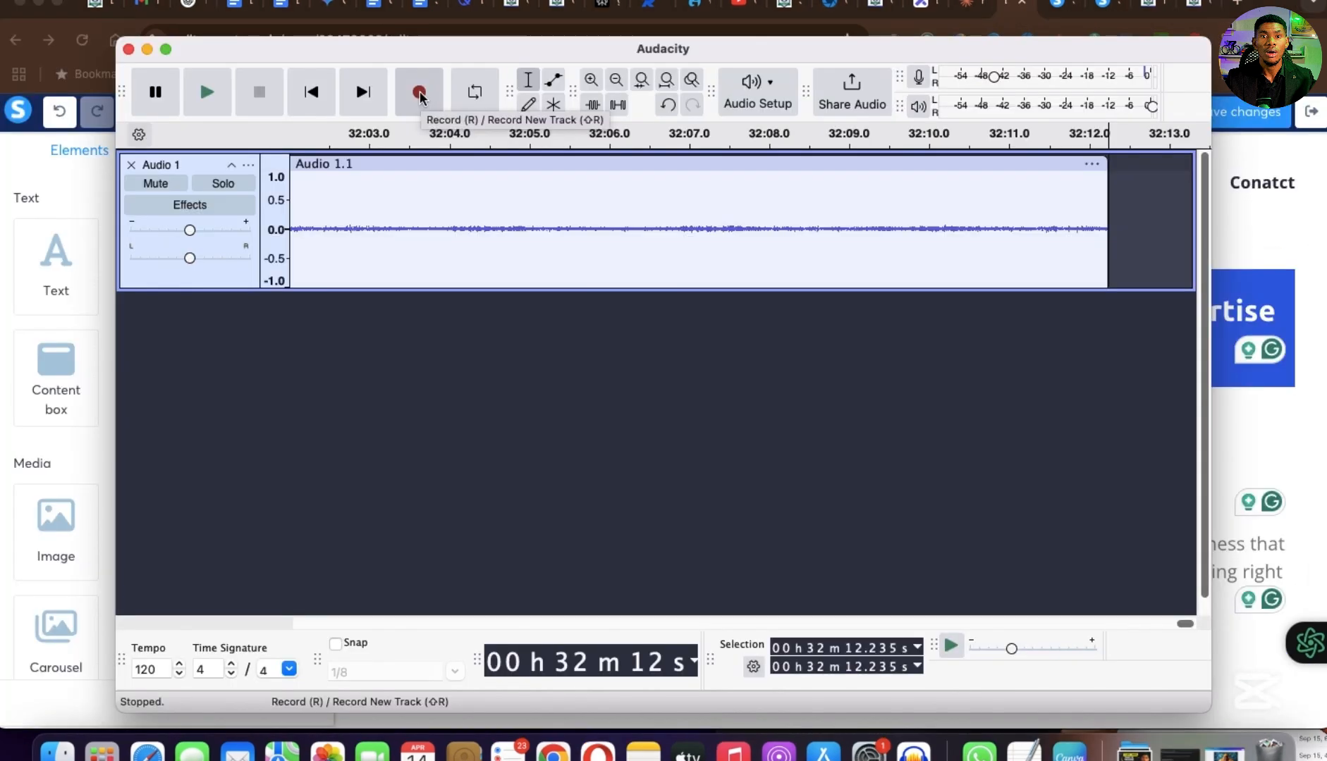
click(420, 96)
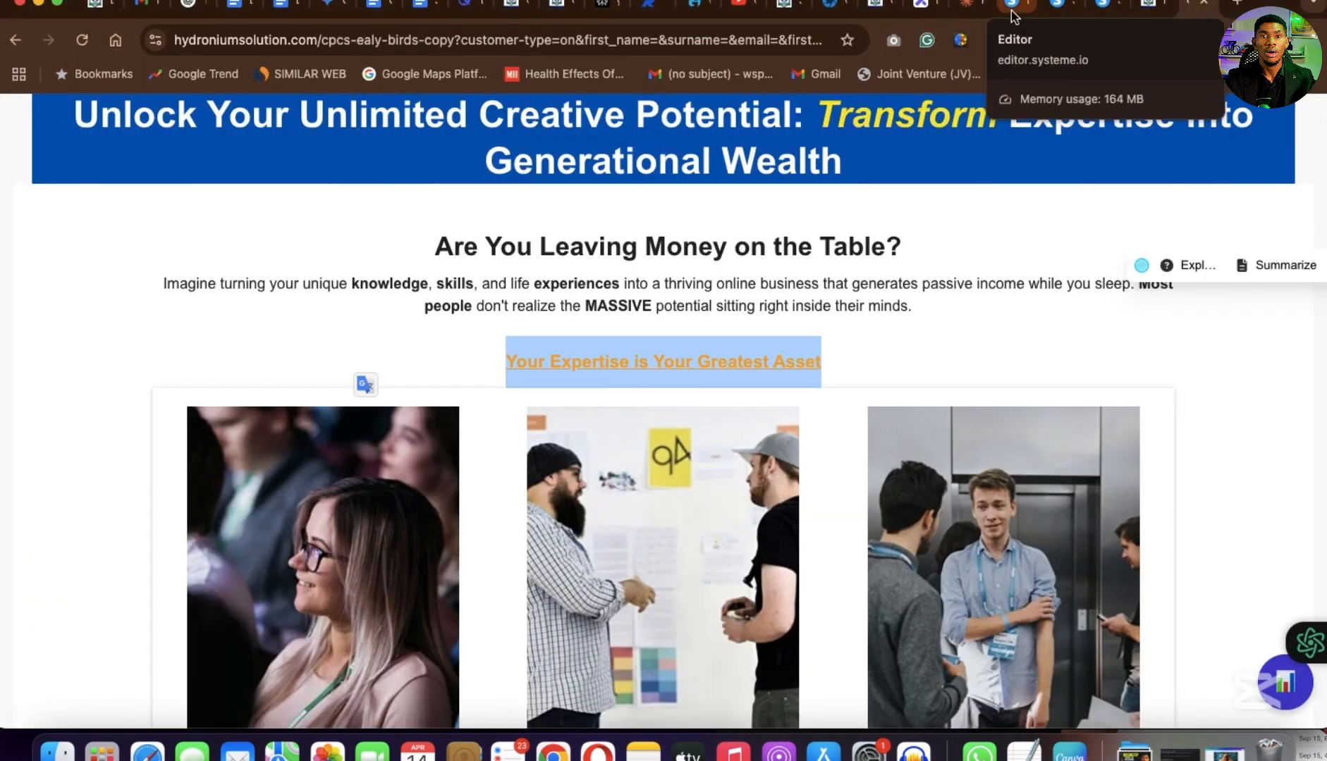
click(1022, 14)
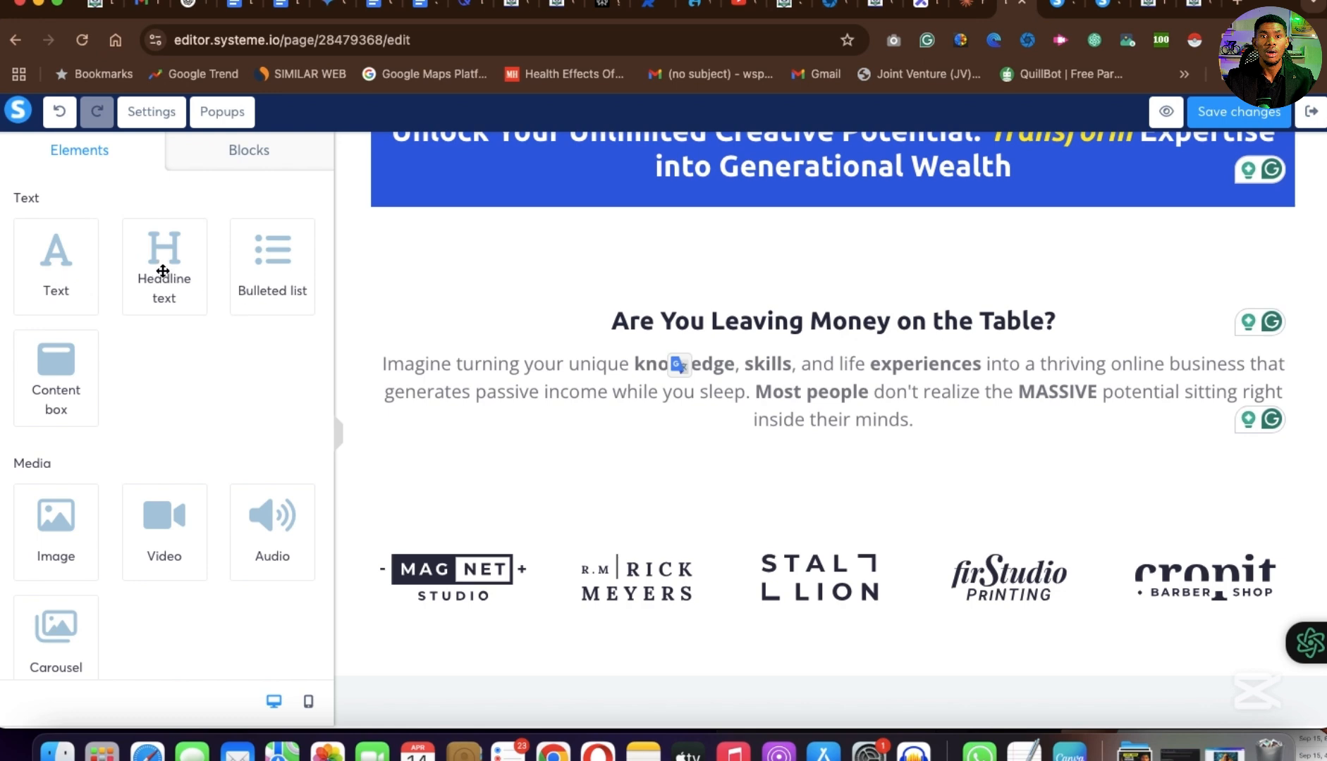
Add a headline reading "Your Expertise is Your Greatest Asset" and move it directly beneath the paragraph
drag(163, 273, 834, 495)
click(806, 561)
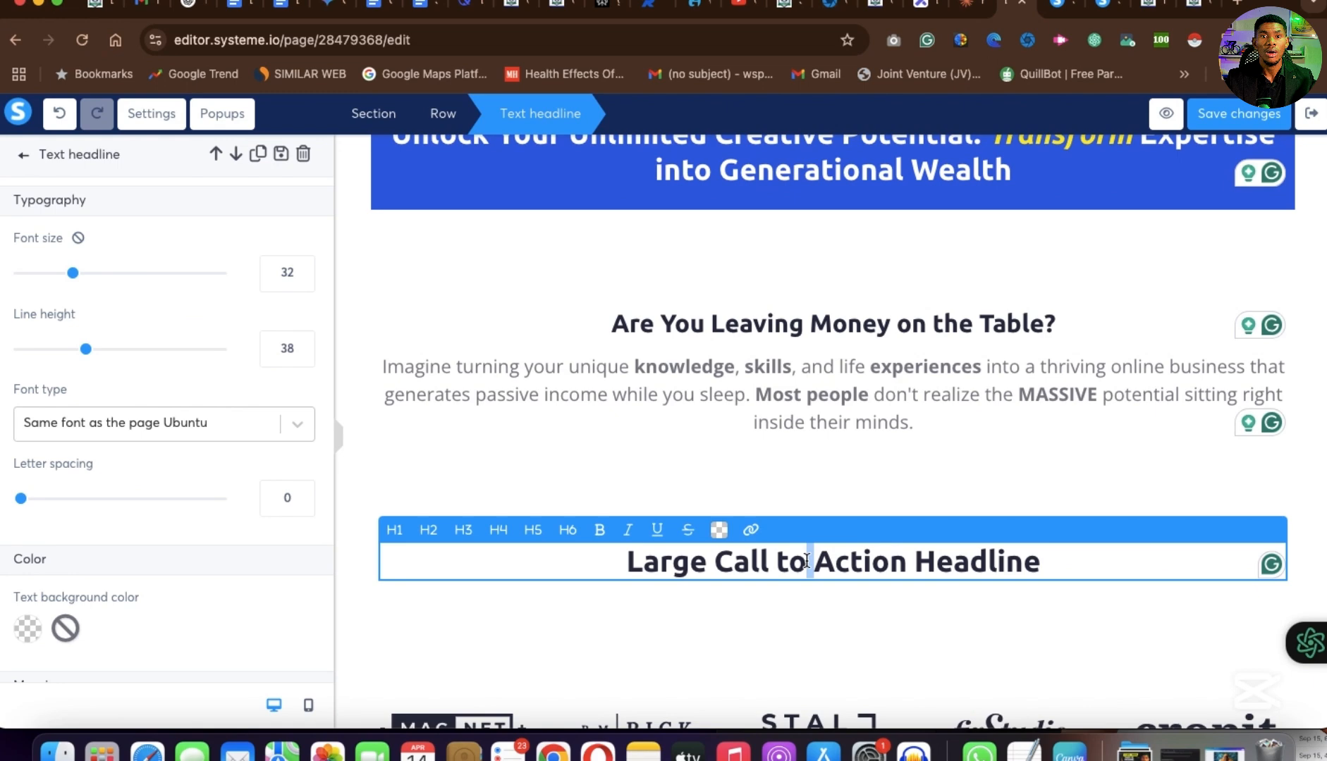
key(super+a)
text(Your Expertise is Your Greatest Asset)
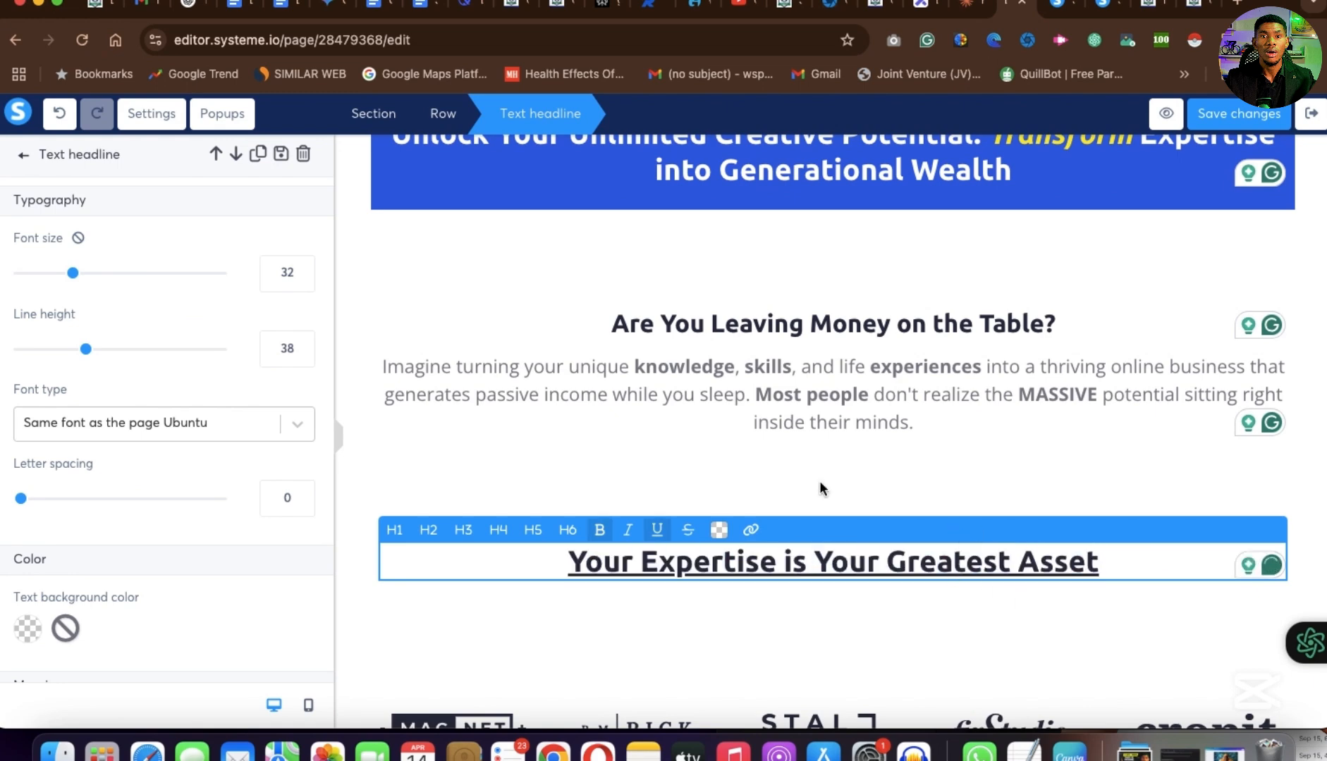
click(967, 319)
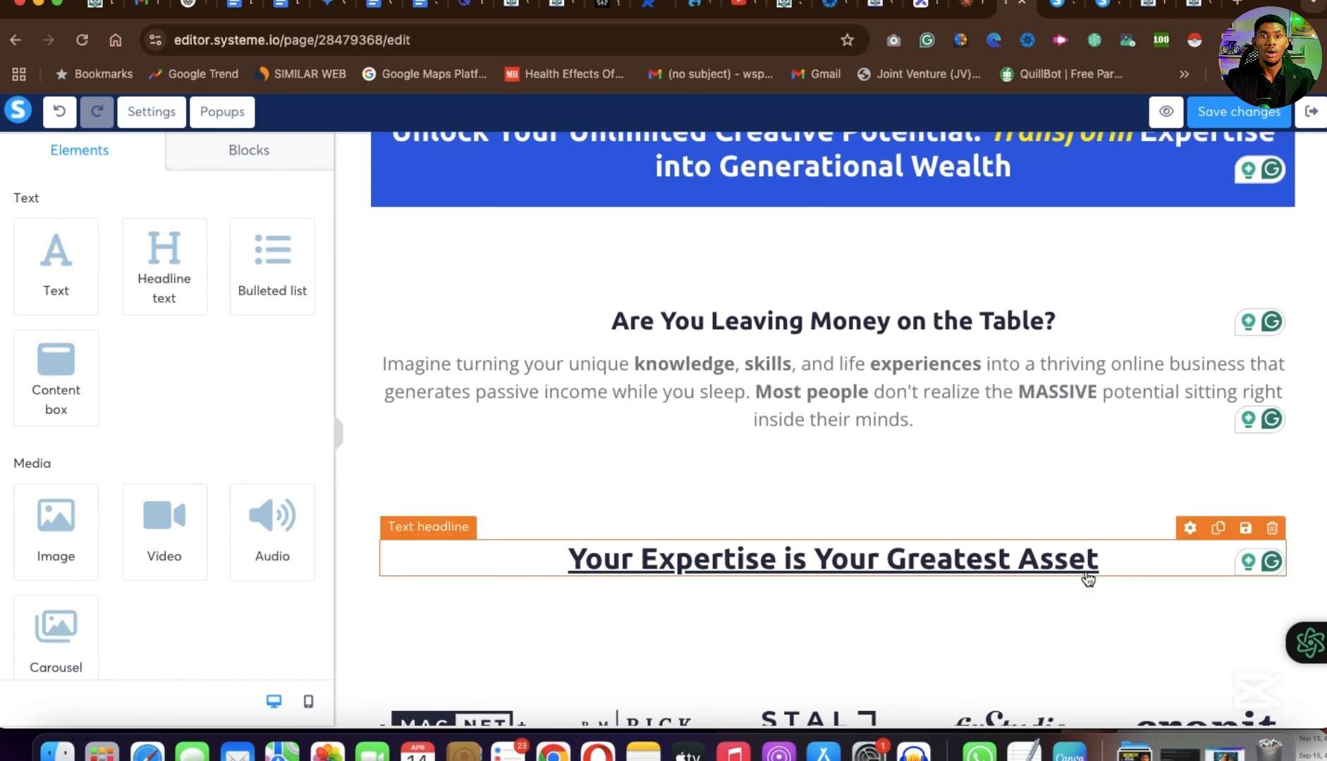
drag(1079, 578, 1077, 446)
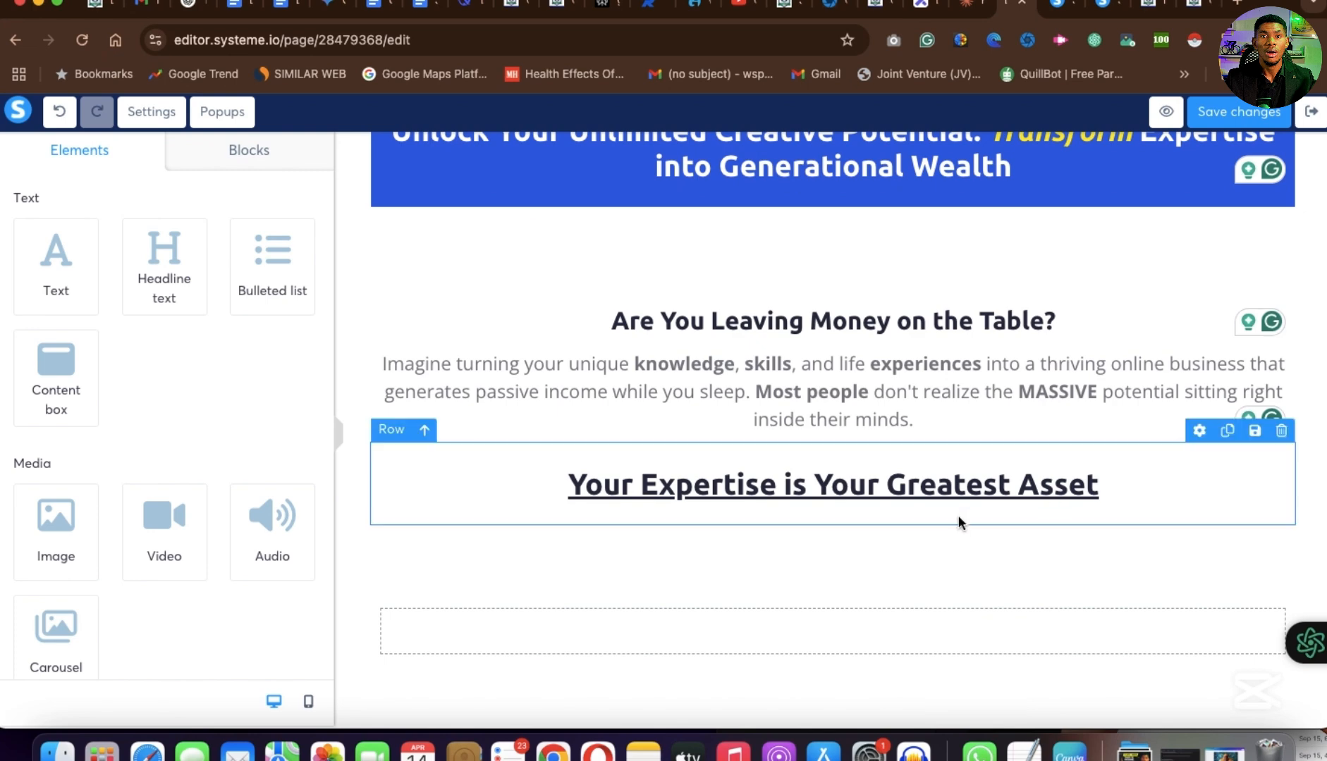
Try the H6 level on the "Your Expertise is Your Greatest Asset" headline, and set it to H4
click(1034, 493)
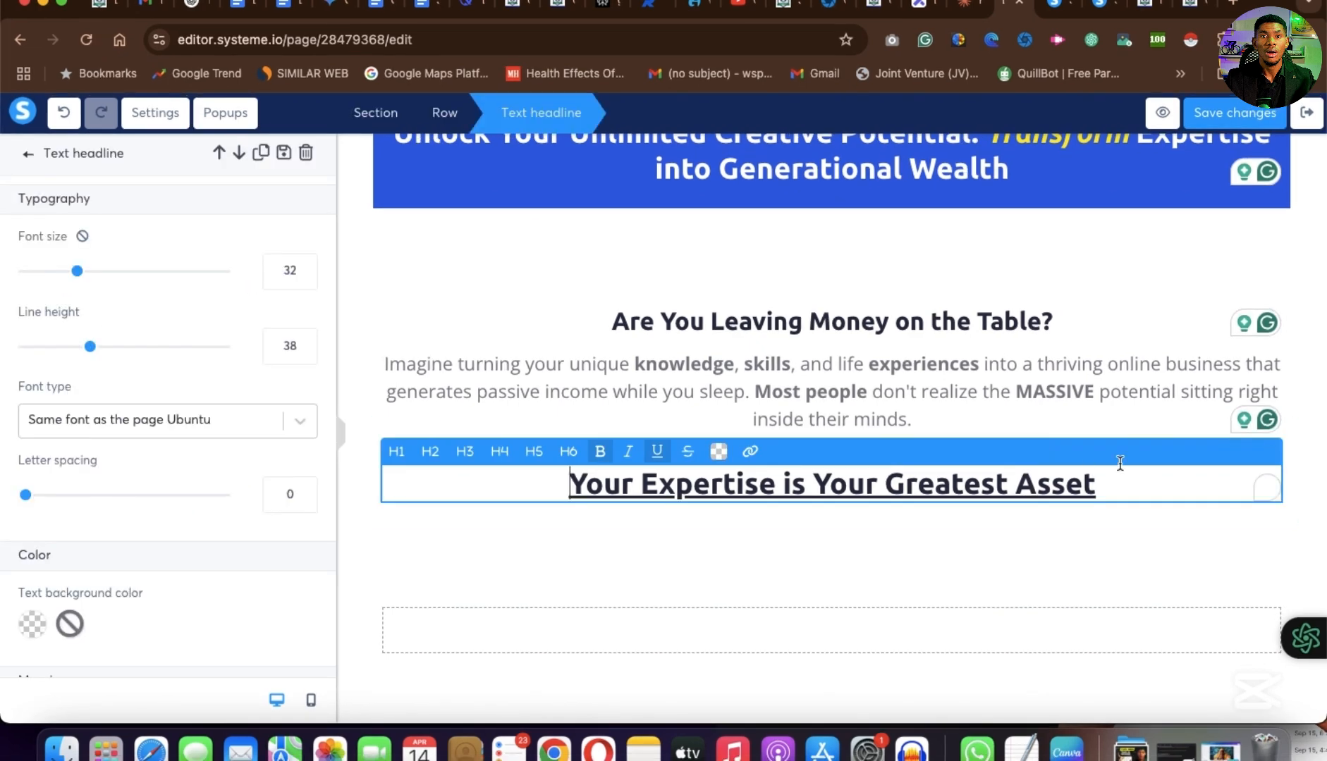
triple_click(765, 471)
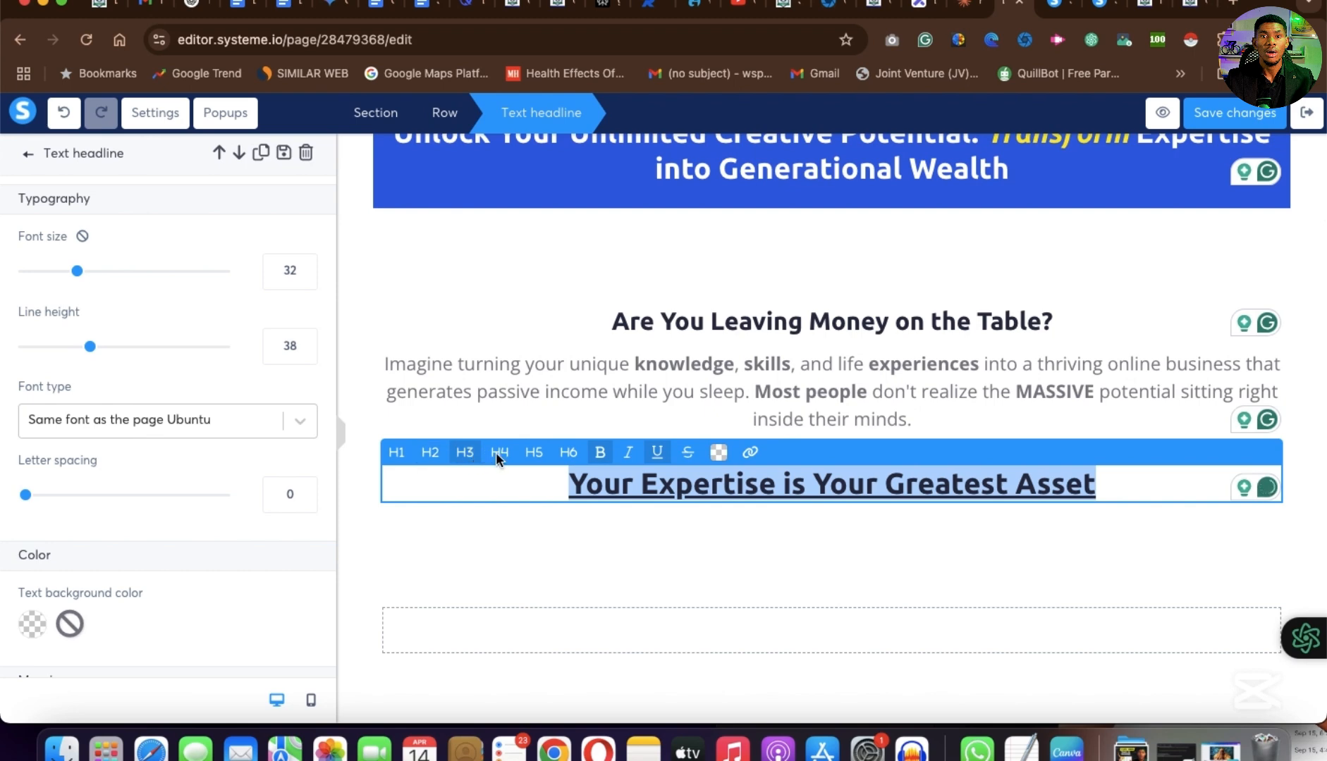
click(574, 459)
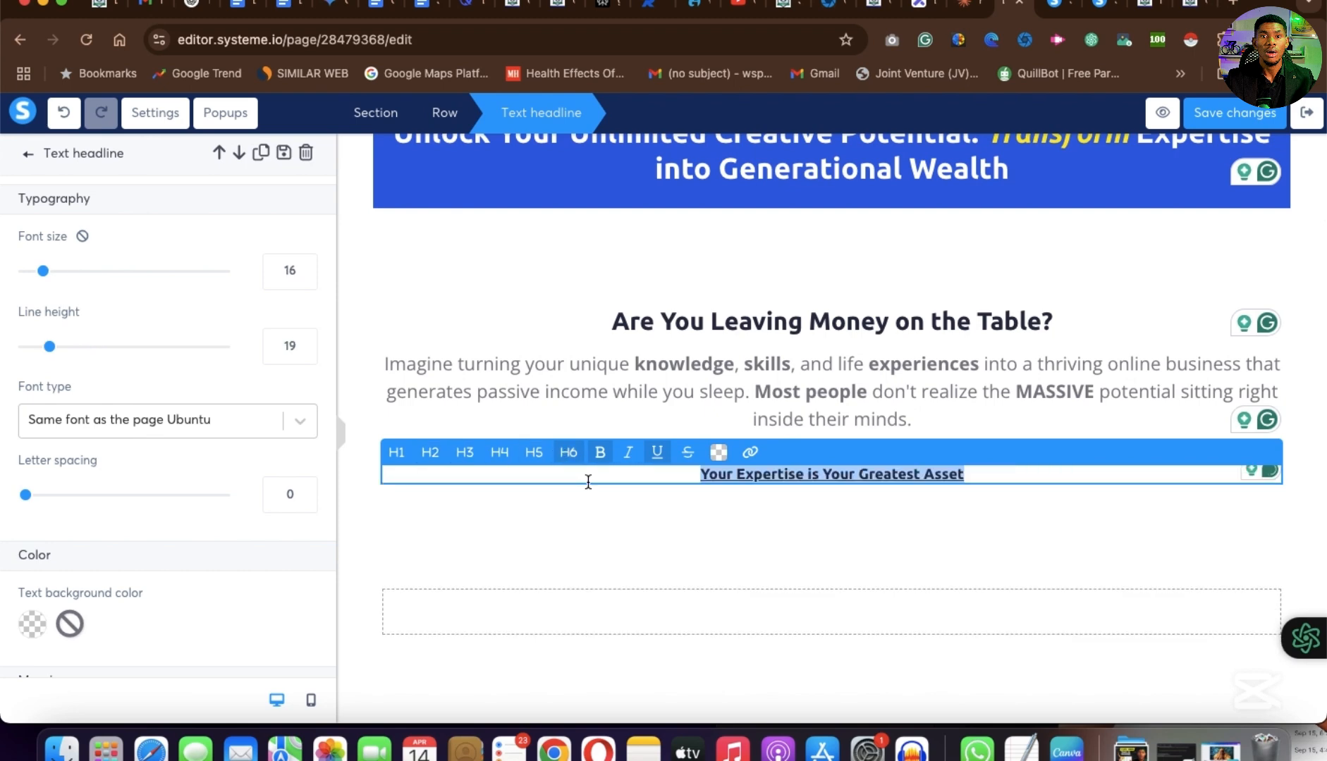
click(499, 457)
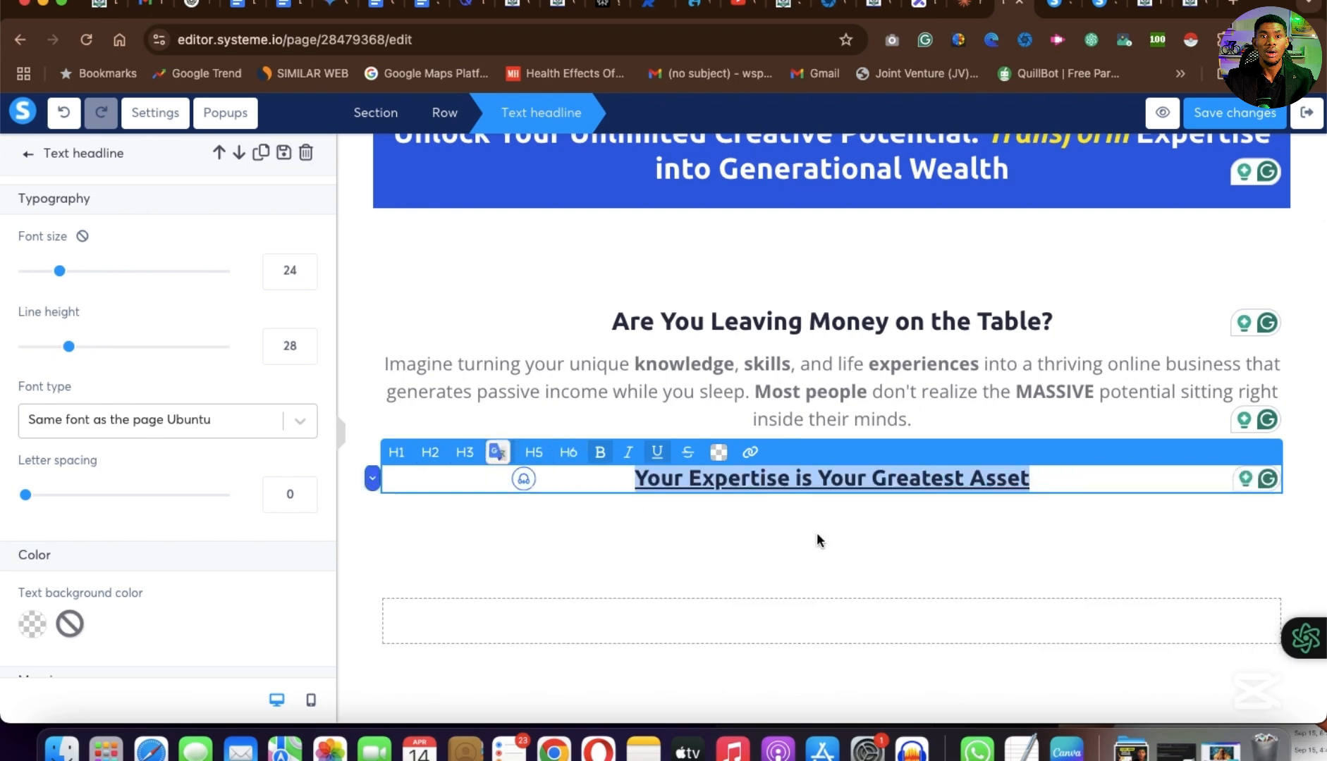
click(893, 540)
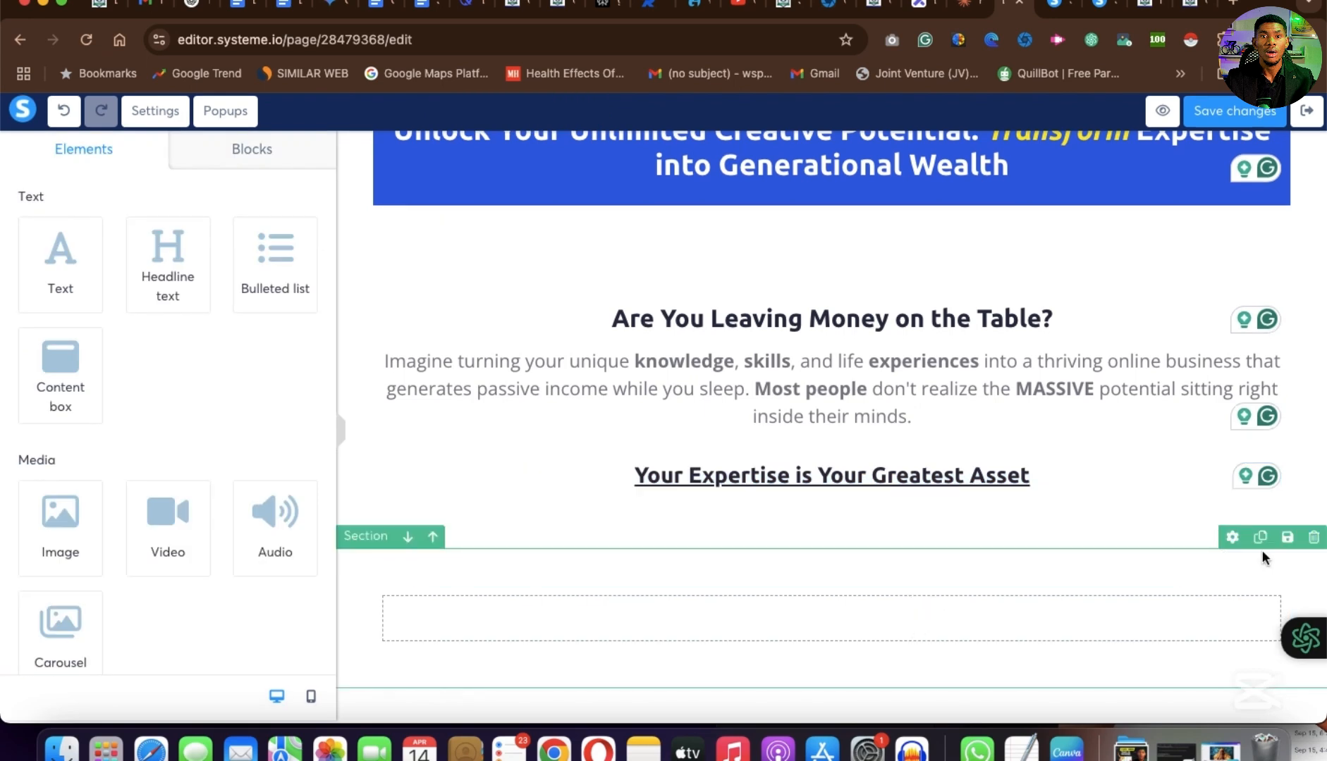
Delete the empty row and its empty section beneath the "Your Expertise is Your Greatest Asset" headline
click(1276, 574)
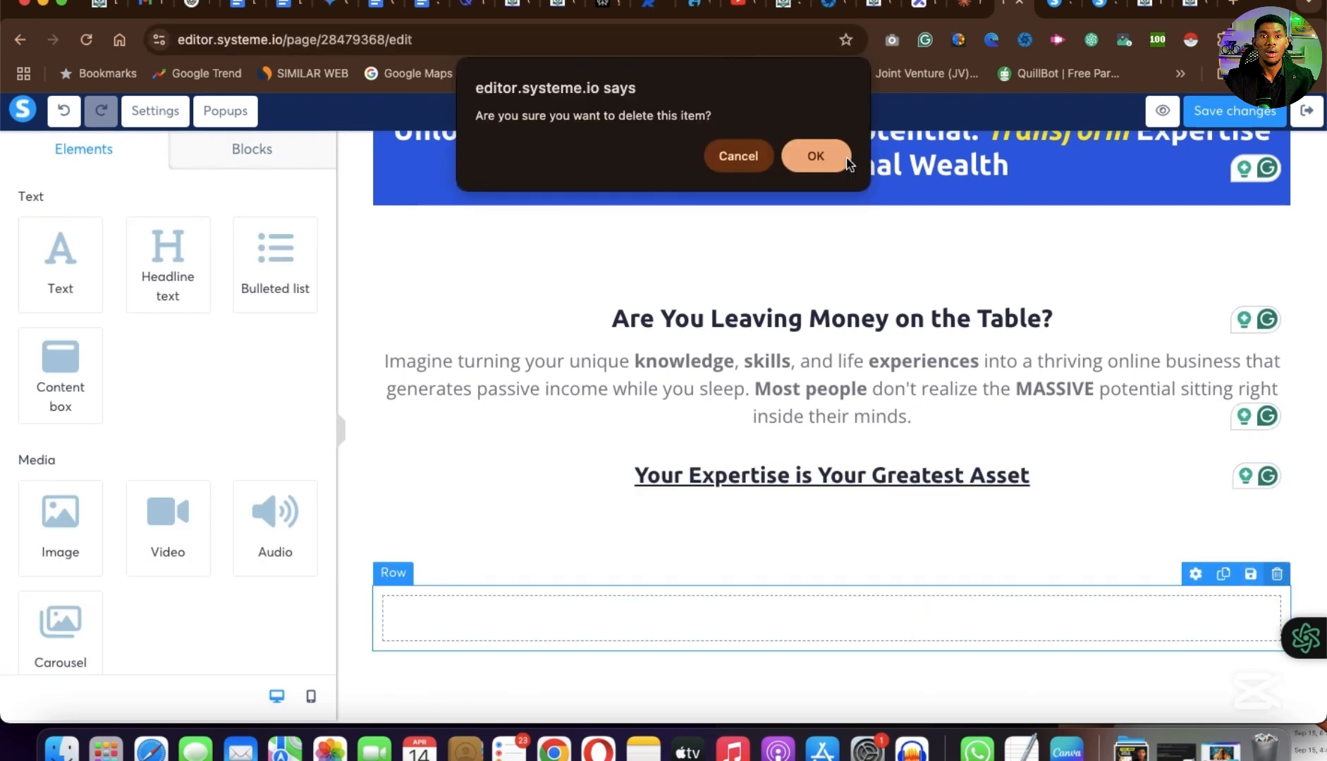
click(826, 168)
click(1313, 537)
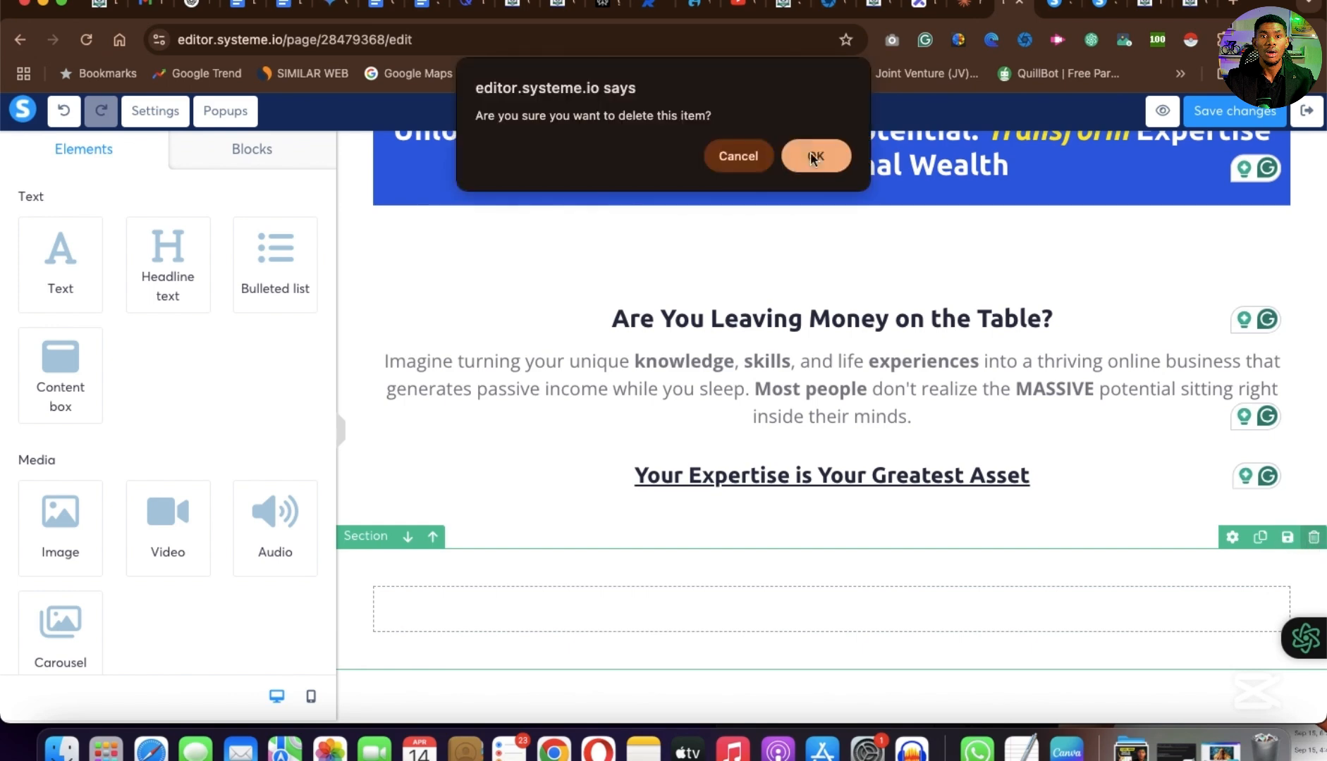
click(830, 171)
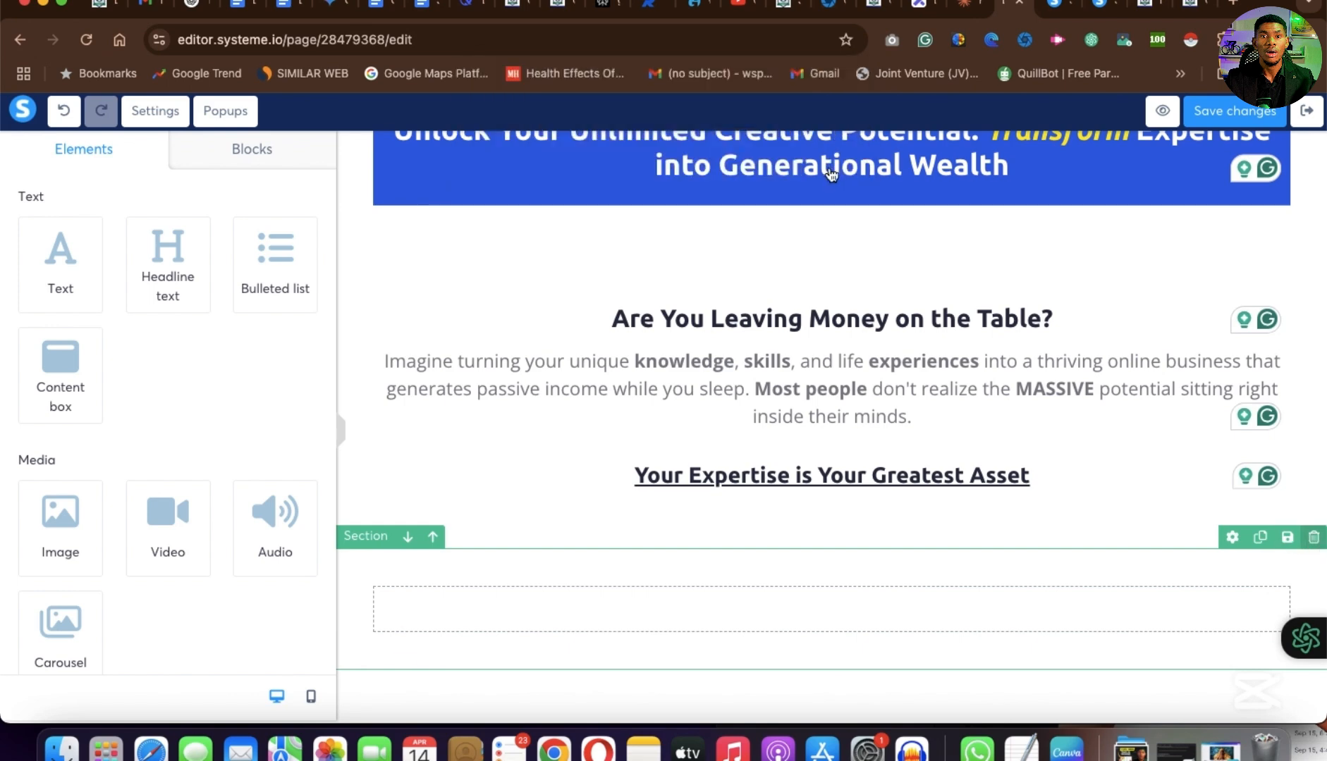
Examine the three-column image section on the Hydronium Solutions reference page, and return to the page editor and reload it
click(1196, 7)
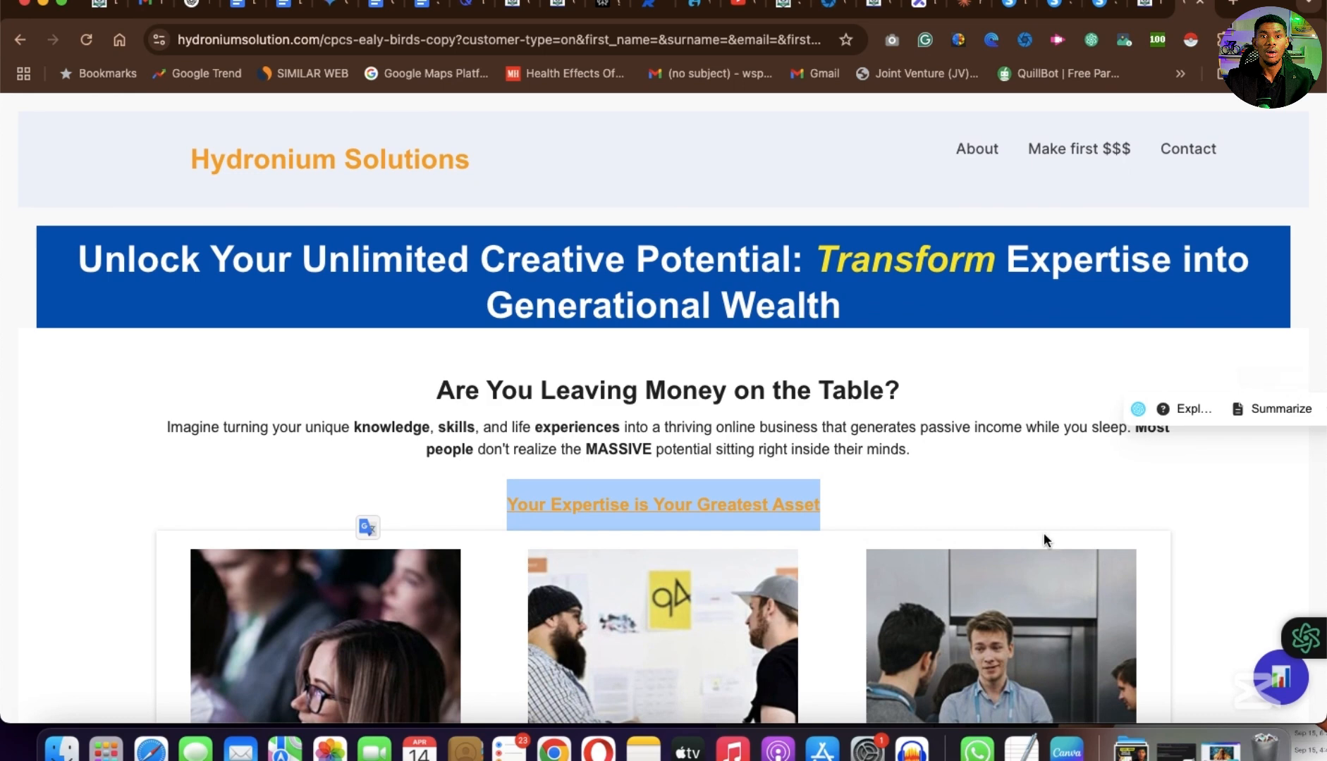
scroll(1043, 534, down, 6)
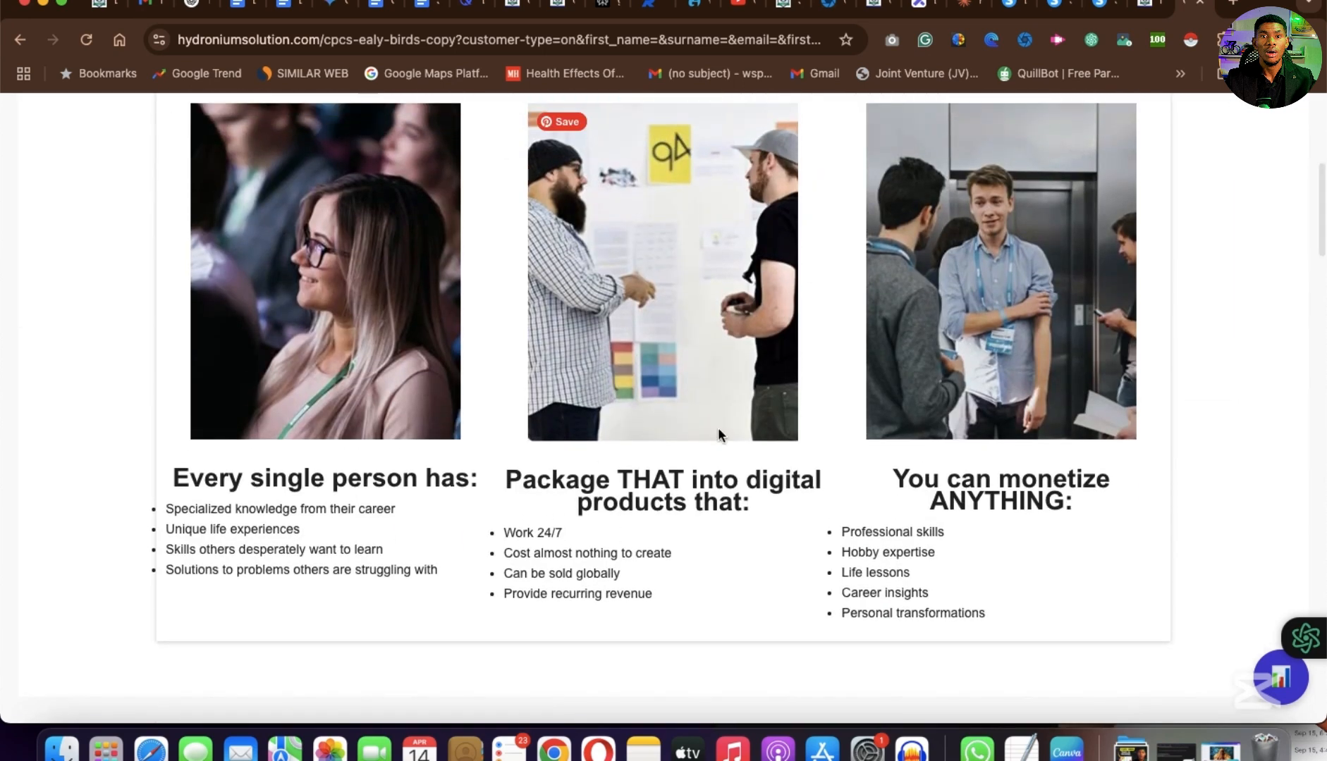
scroll(712, 427, up, 2)
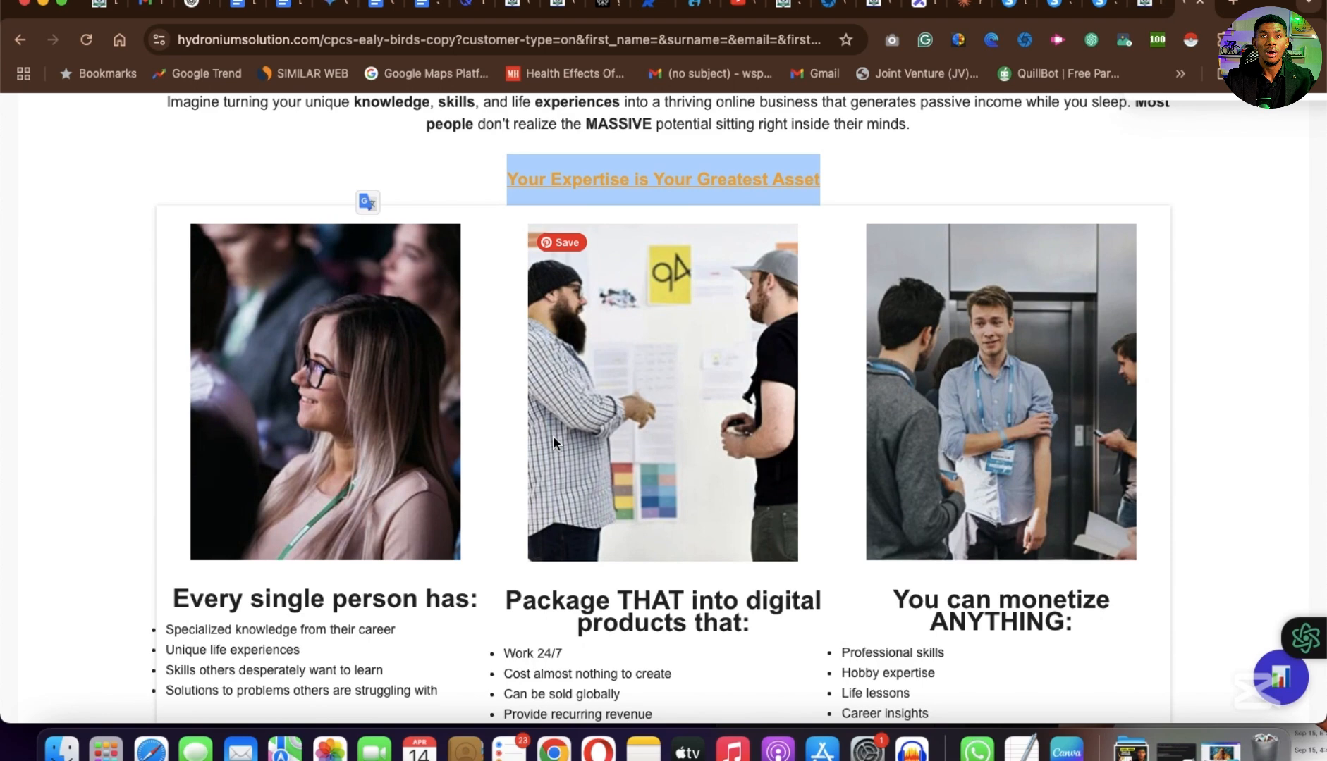
scroll(553, 436, down, 1)
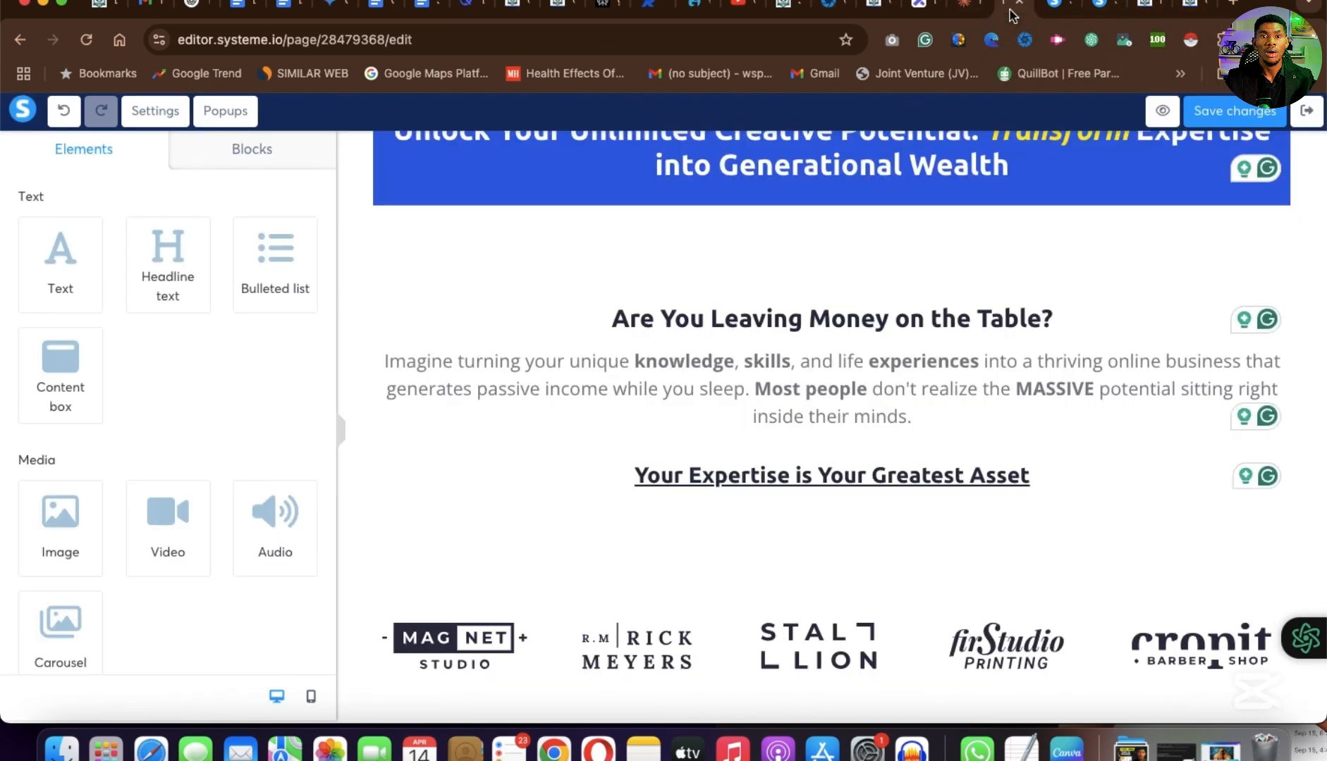
click(1003, 5)
scroll(857, 442, down, 1)
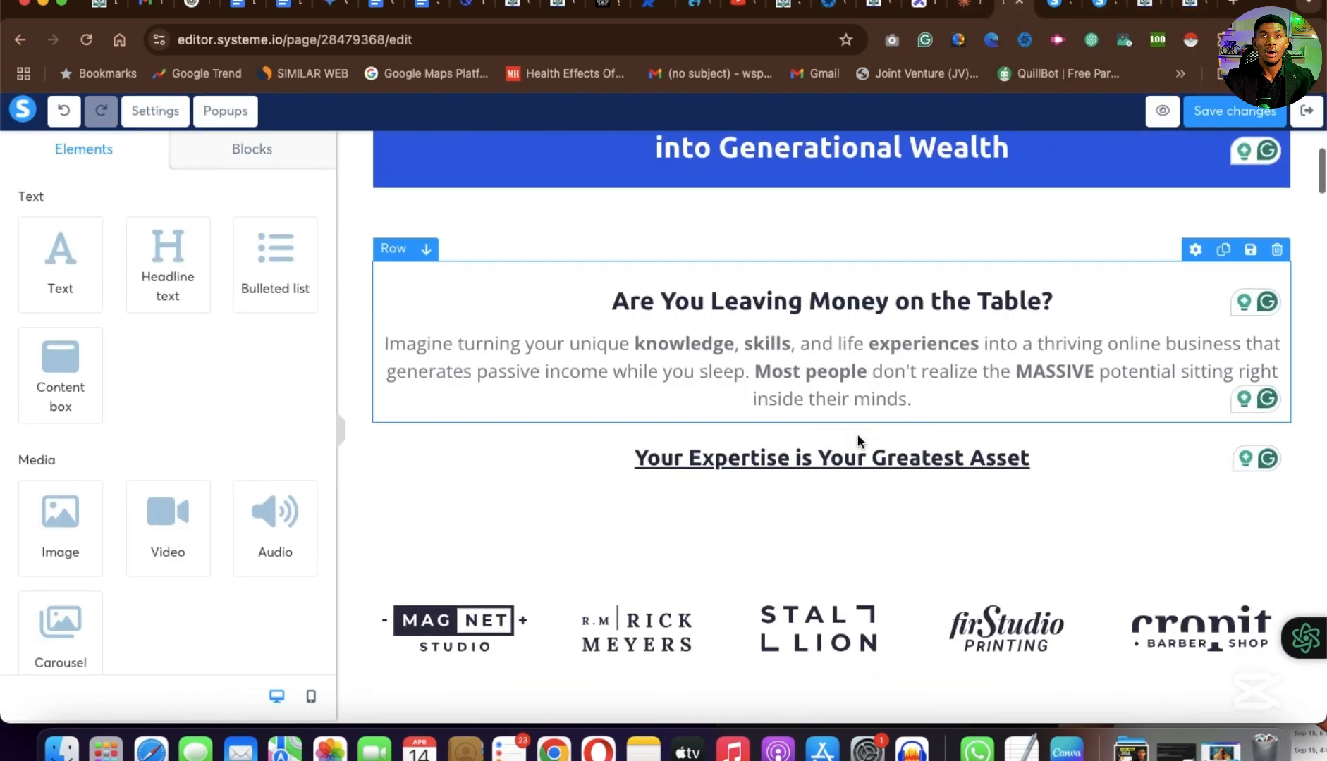
click(86, 39)
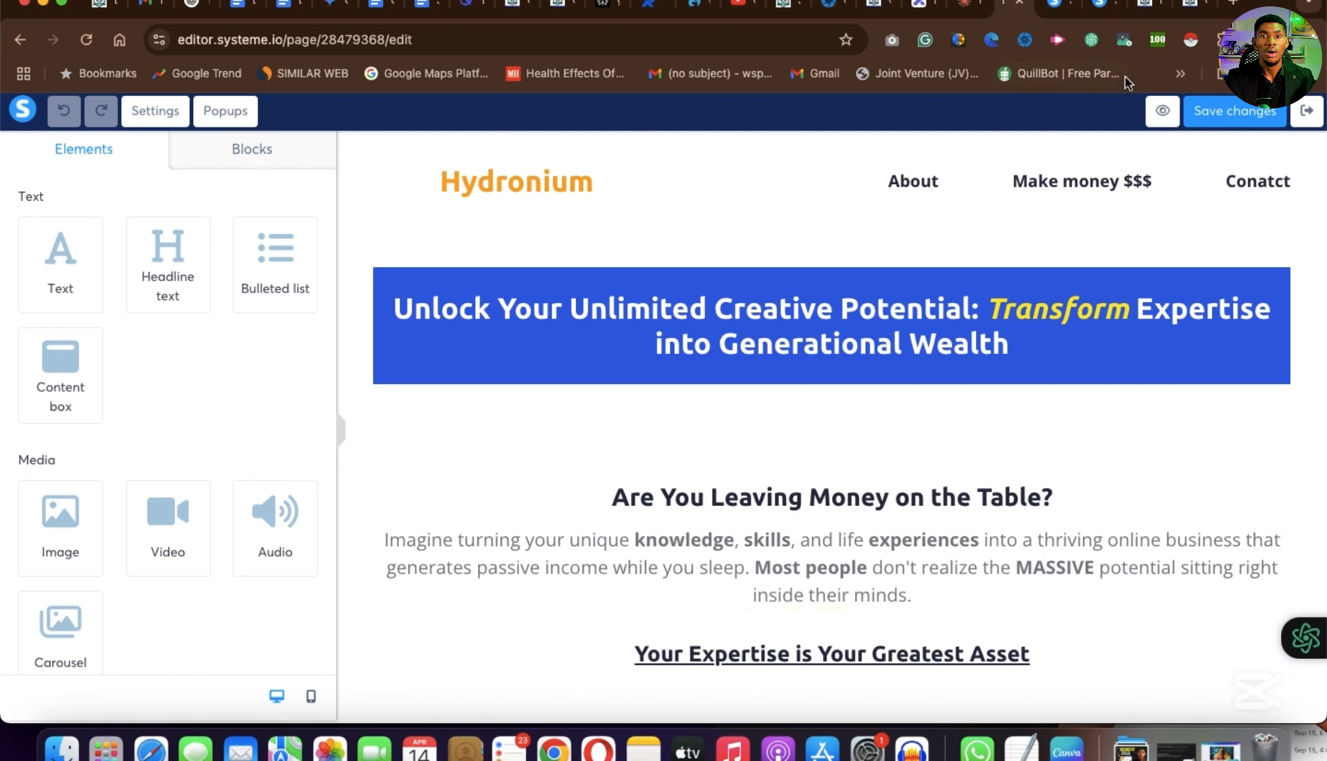
Compare the reference page's three image columns with headings and bullets against the area below the headline in the editor
click(1196, 13)
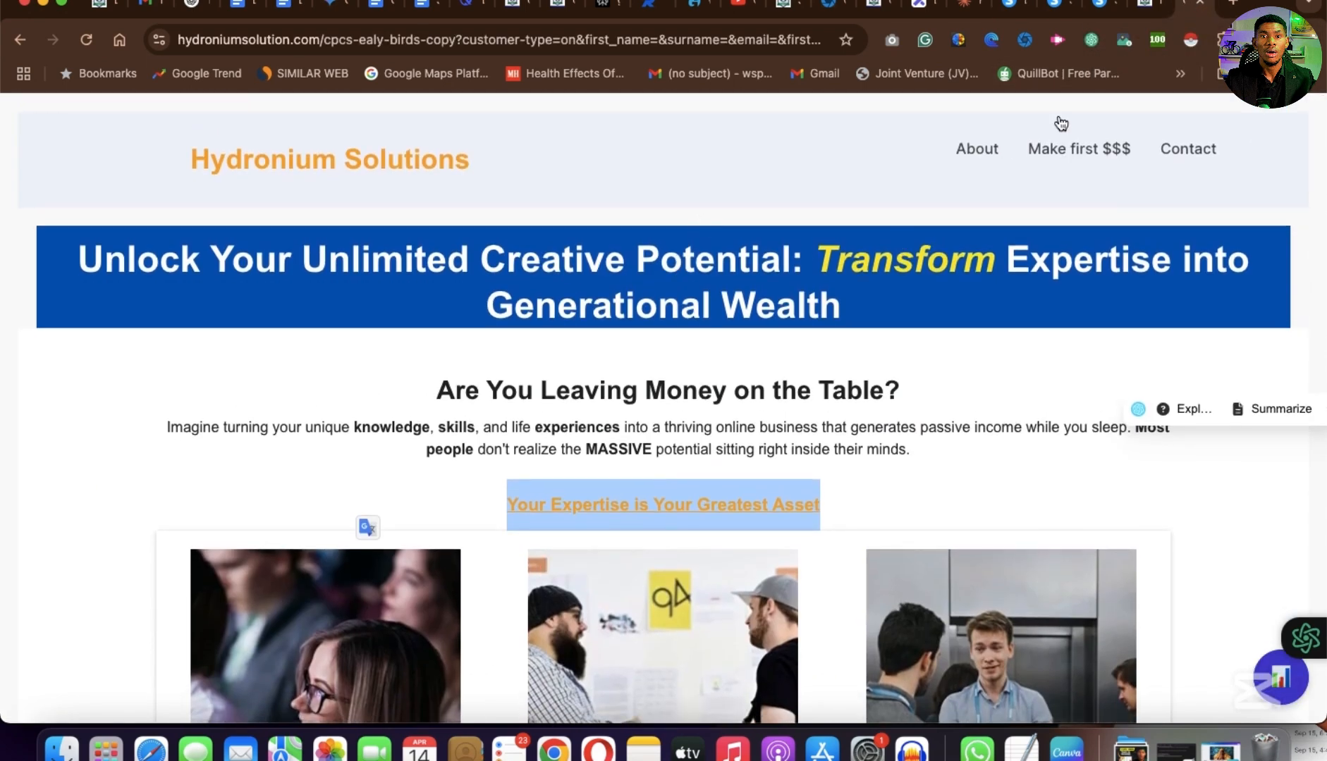
click(1010, 6)
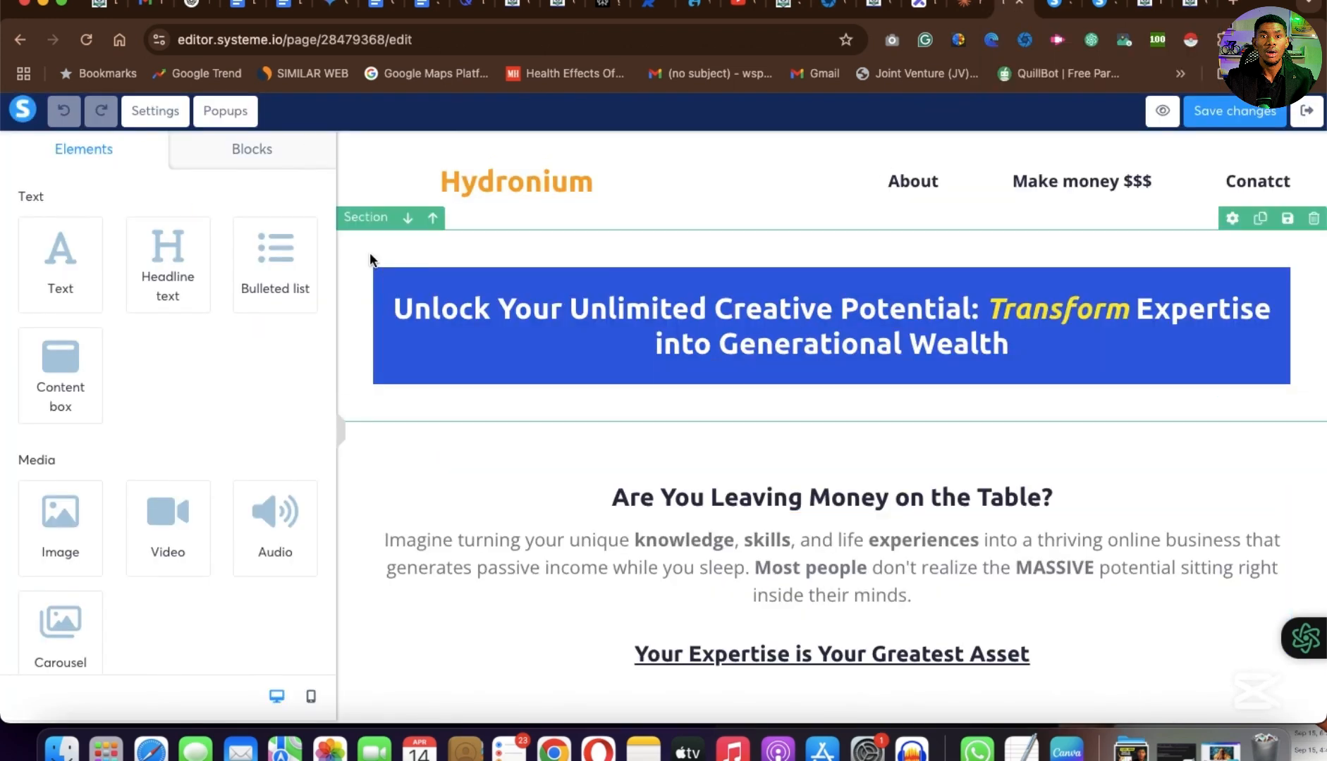
scroll(1147, 192, down, 5)
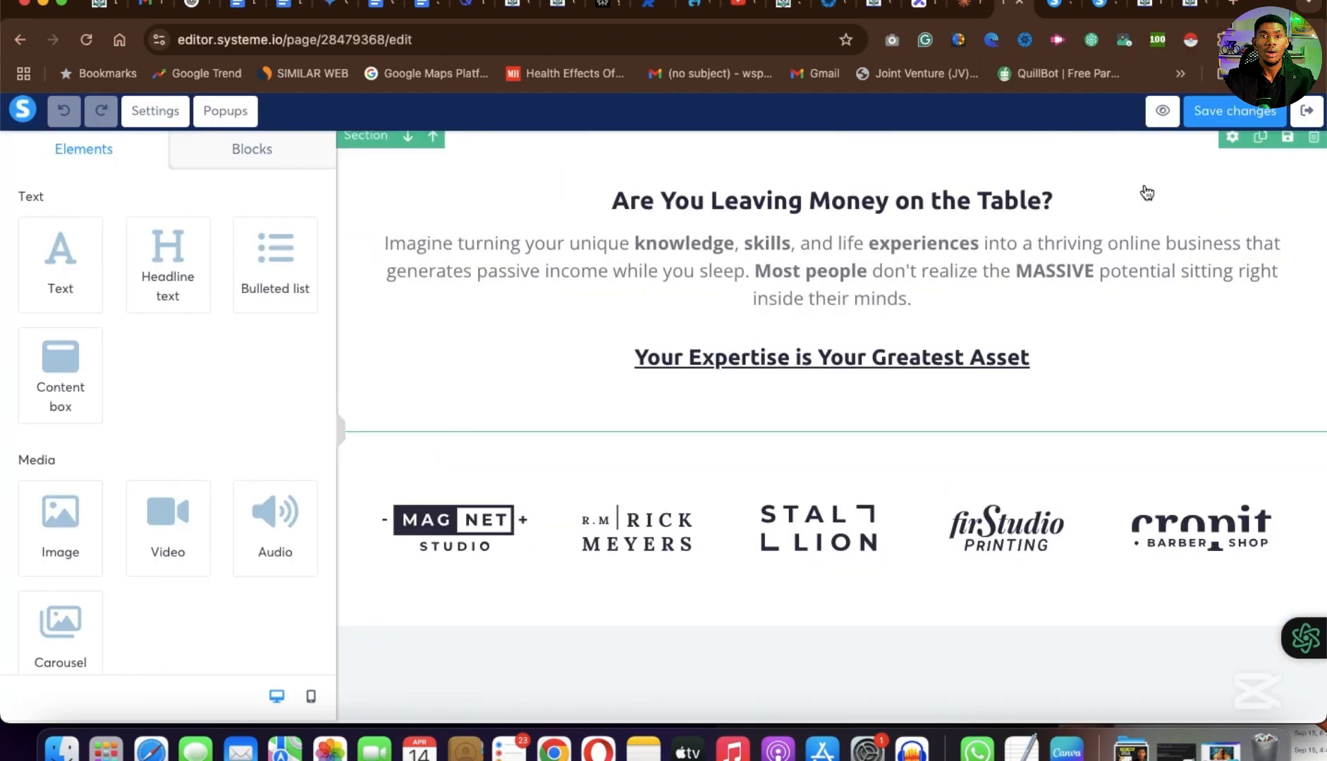
click(1197, 13)
scroll(769, 471, down, 5)
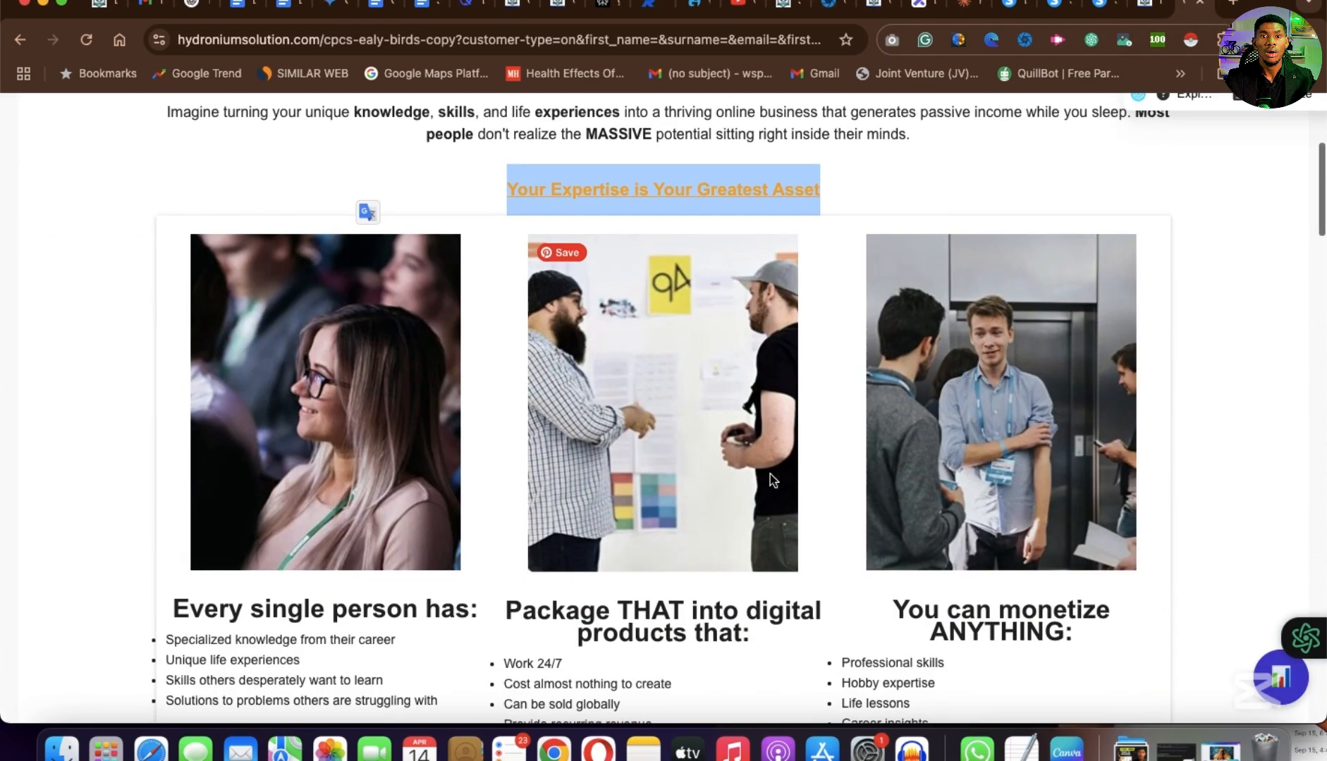
scroll(517, 408, down, 1)
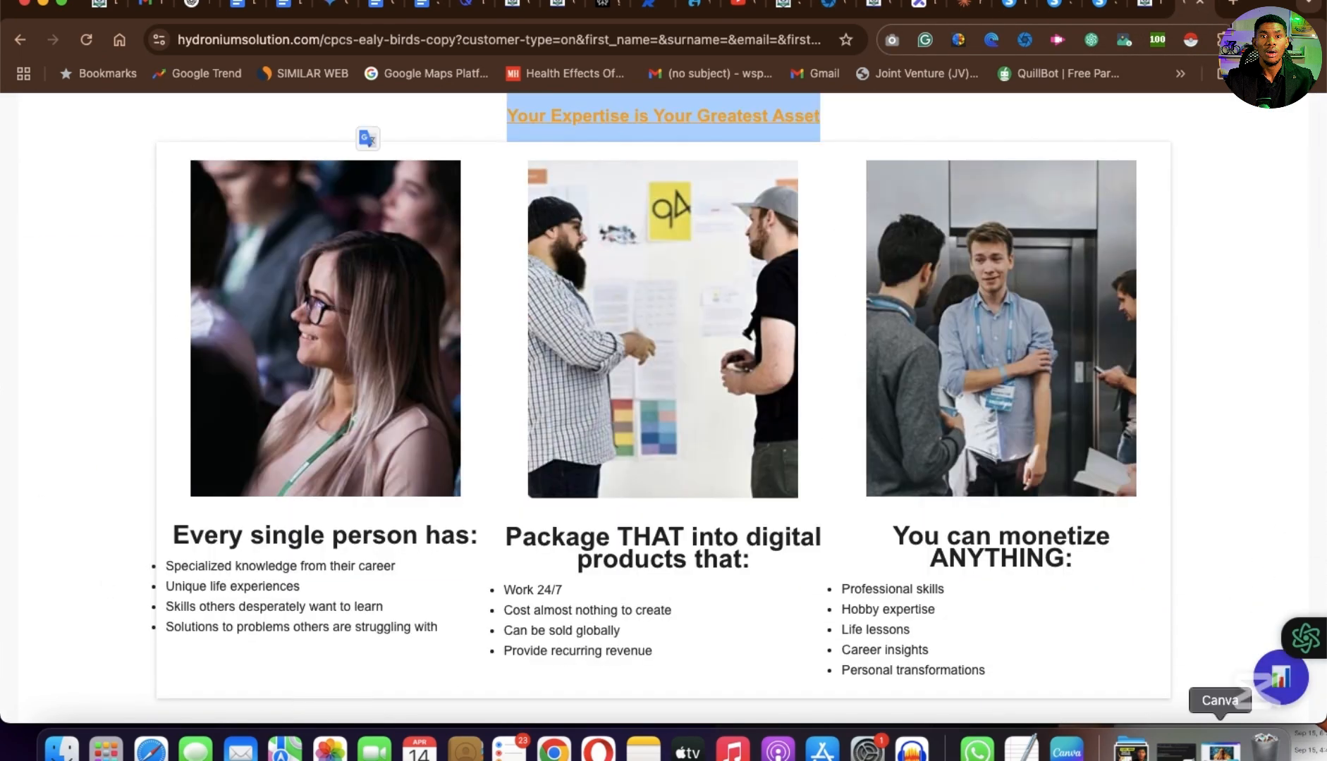
scroll(698, 543, down, 1)
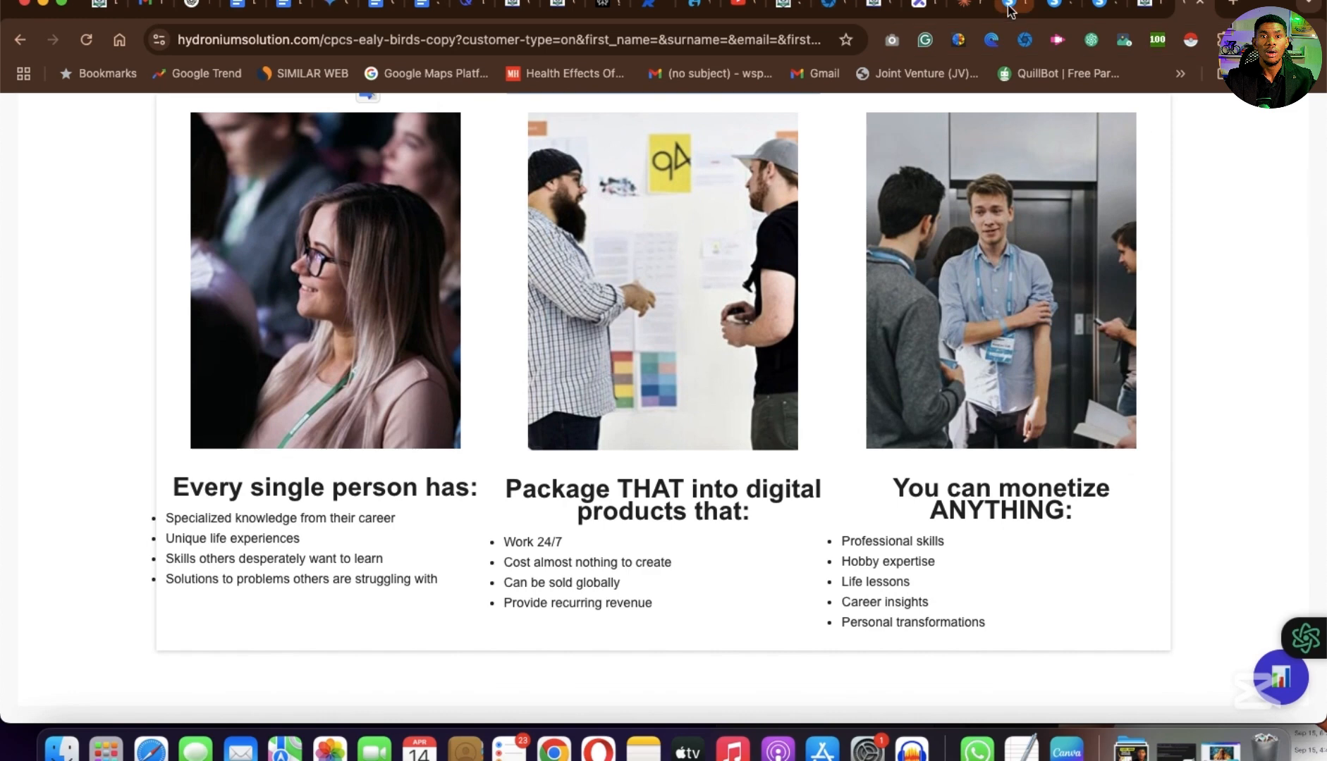
click(1009, 8)
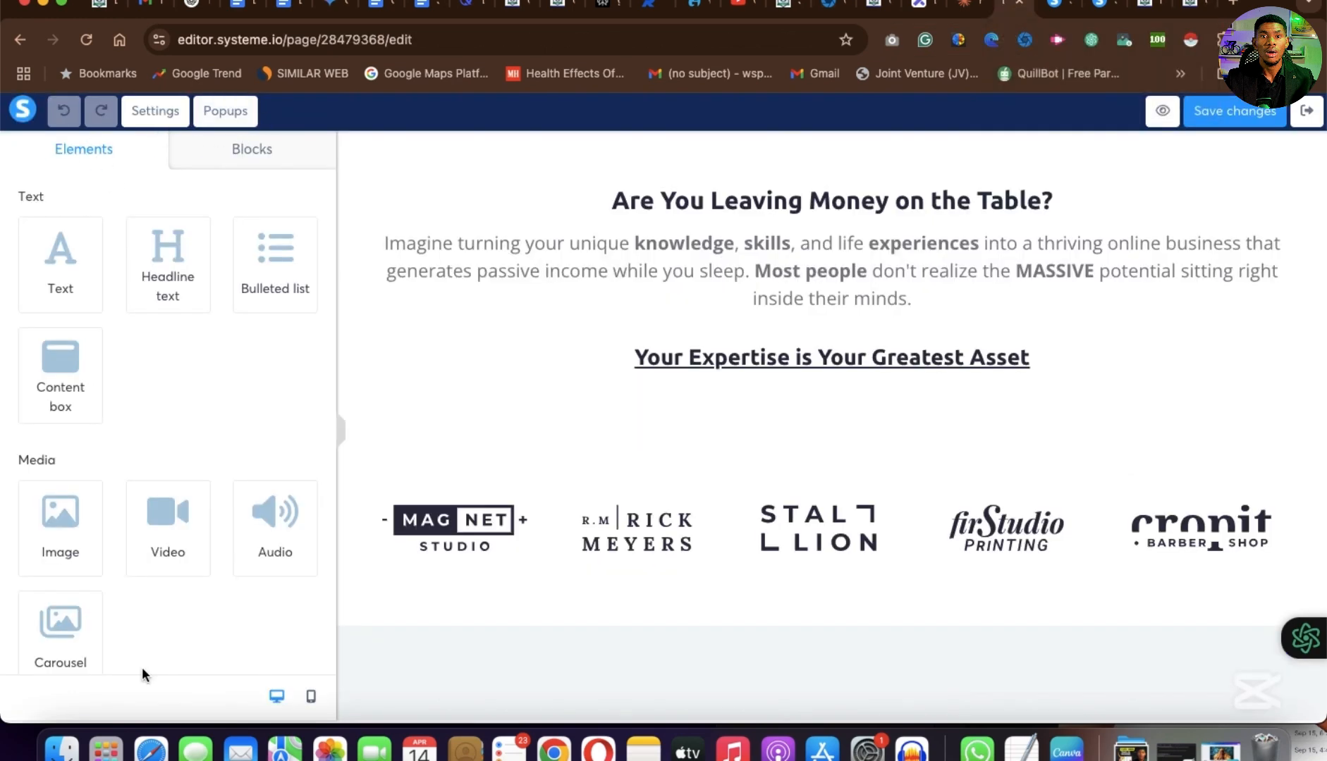
Open the ready-made block library, look at the saved blocks, and return to the category list
click(256, 157)
scroll(350, 280, up, 5)
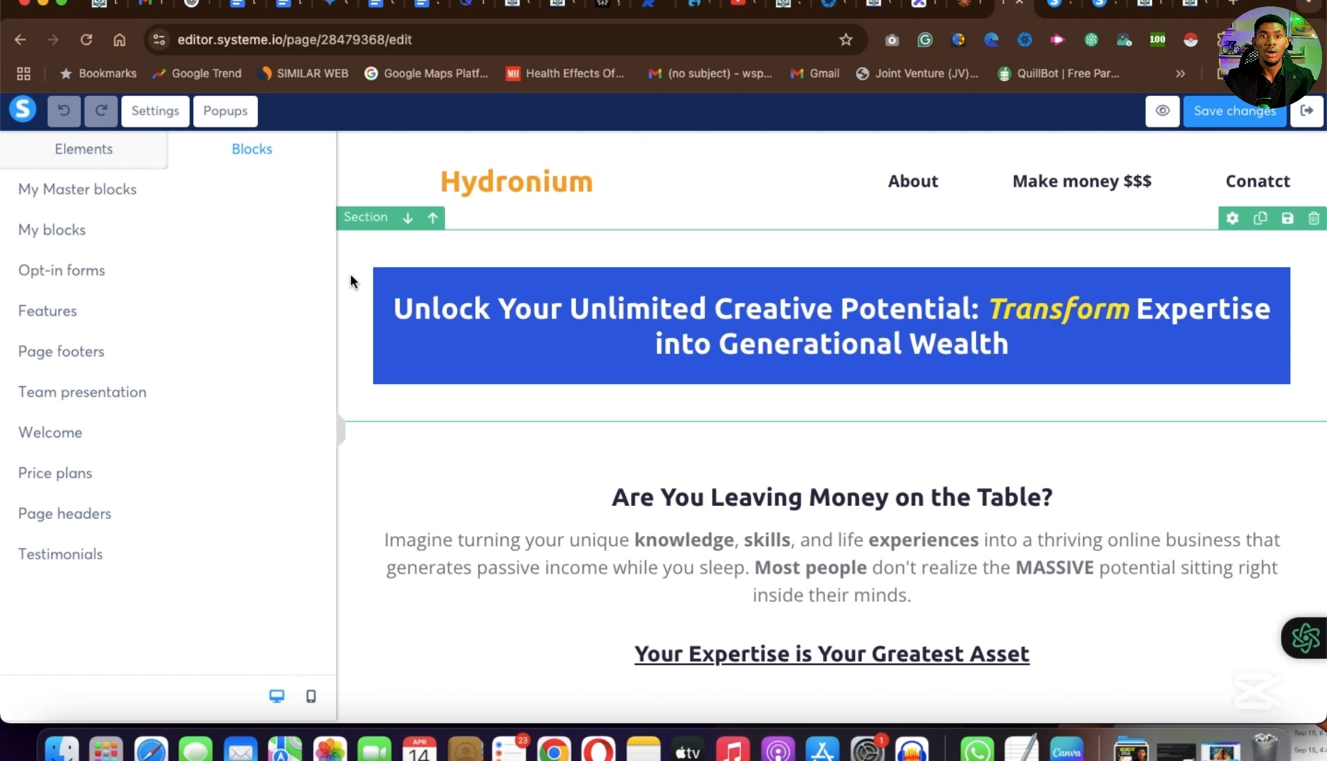
scroll(871, 429, down, 5)
scroll(870, 423, up, 5)
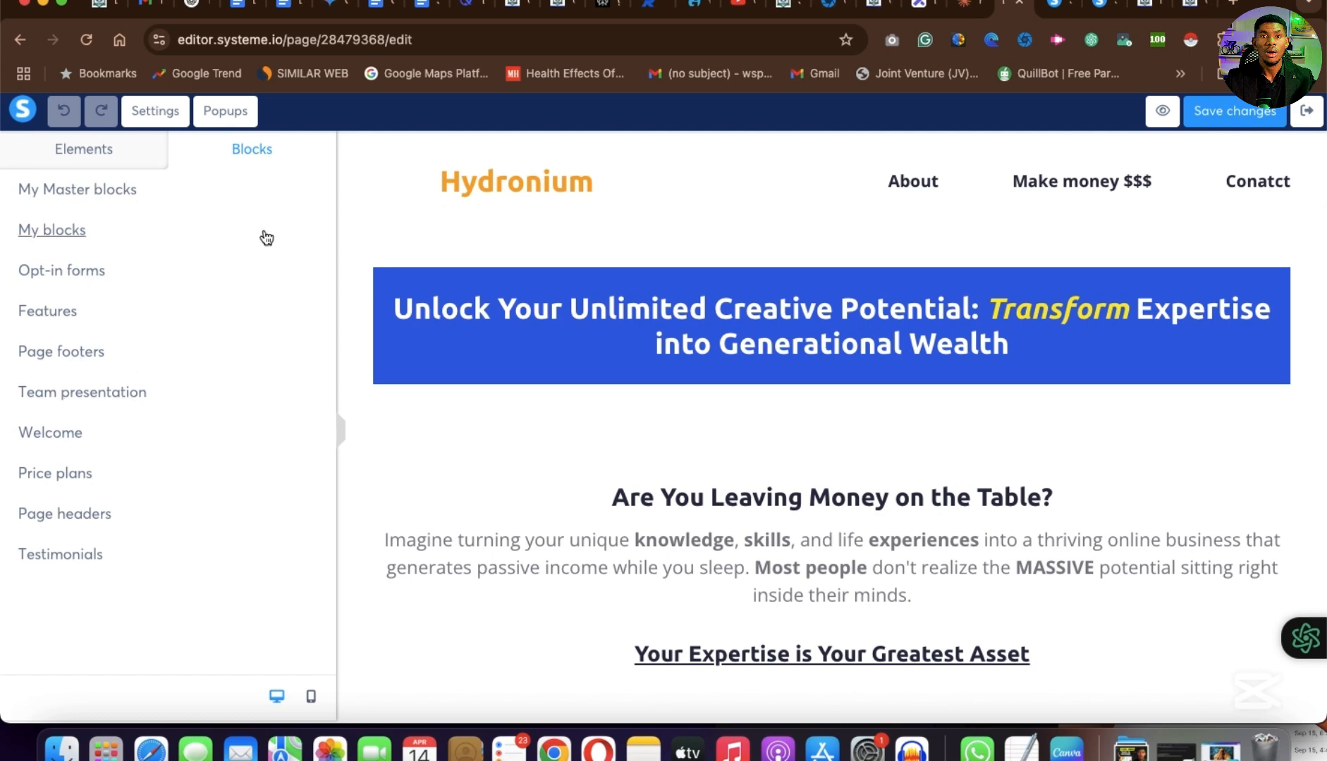
click(55, 189)
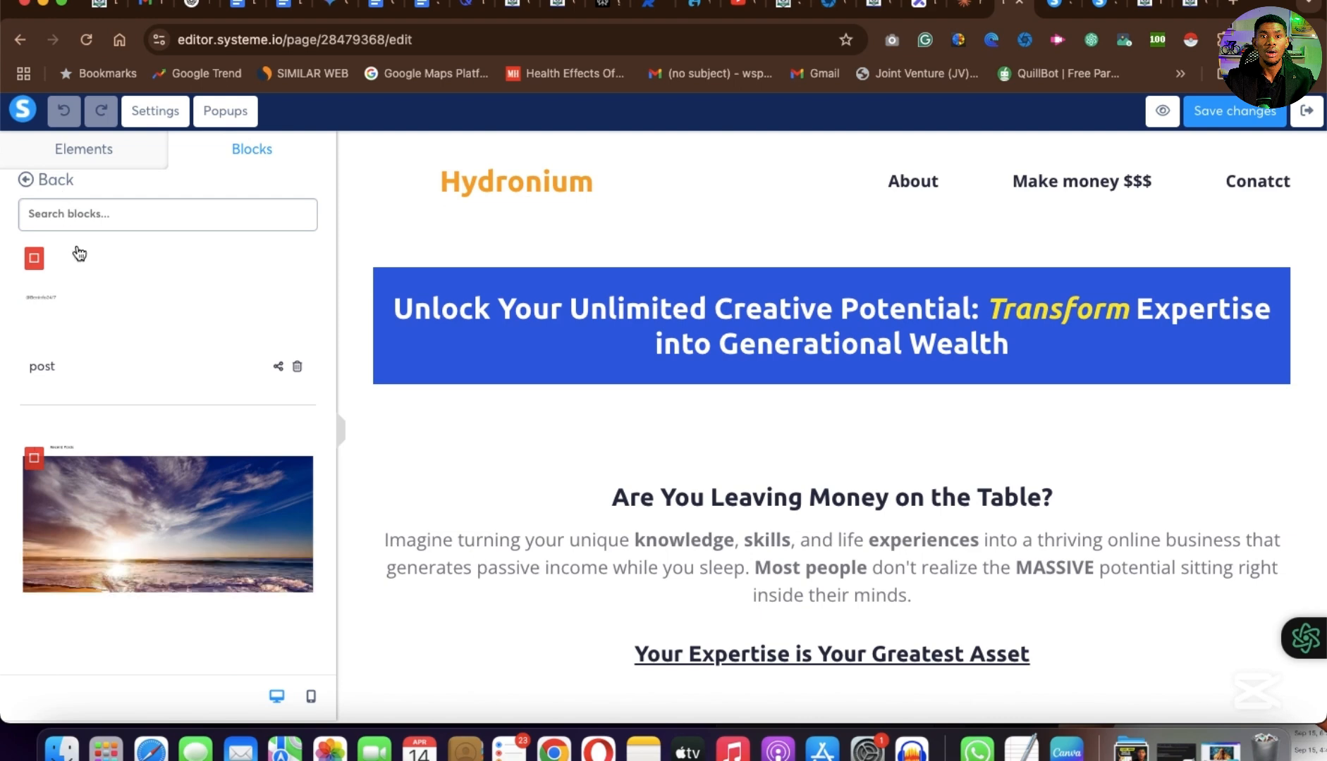
click(27, 181)
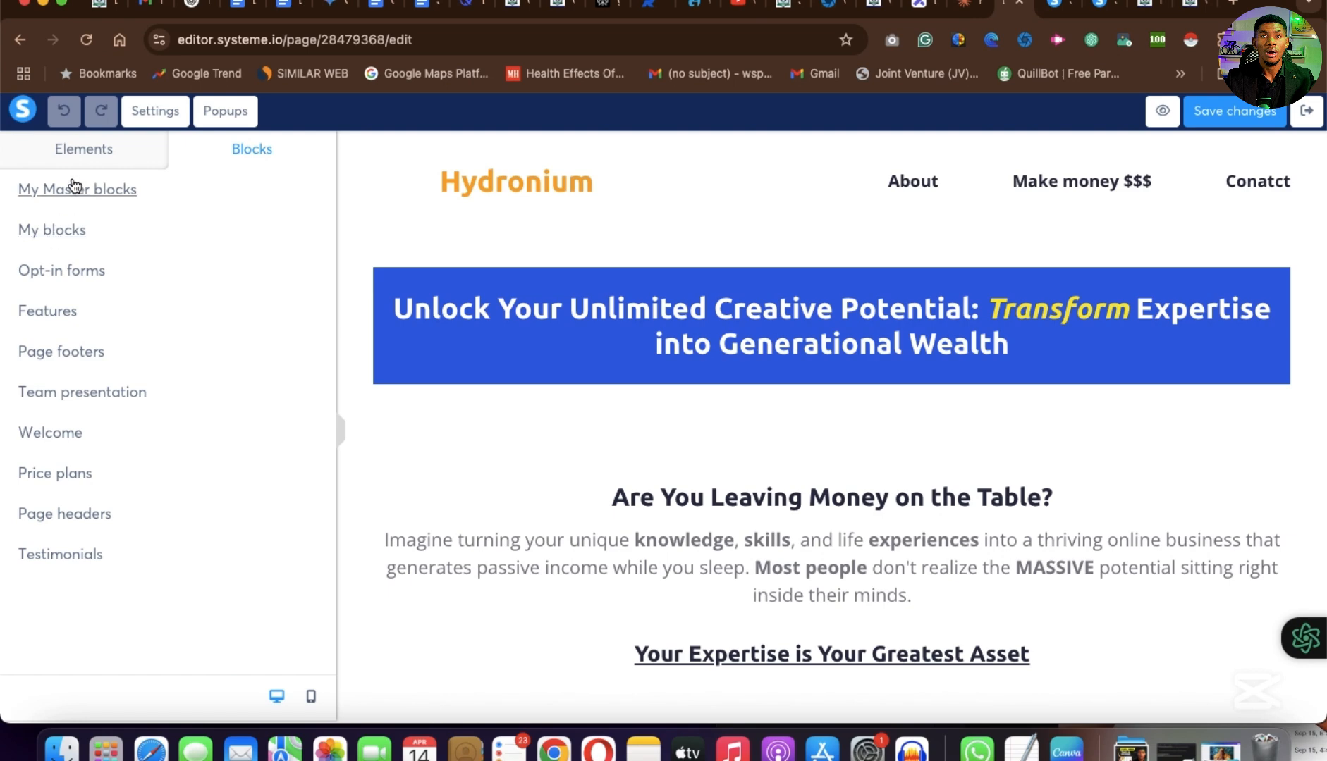
Look through the Opt-in forms block templates and return to the block categories
click(60, 271)
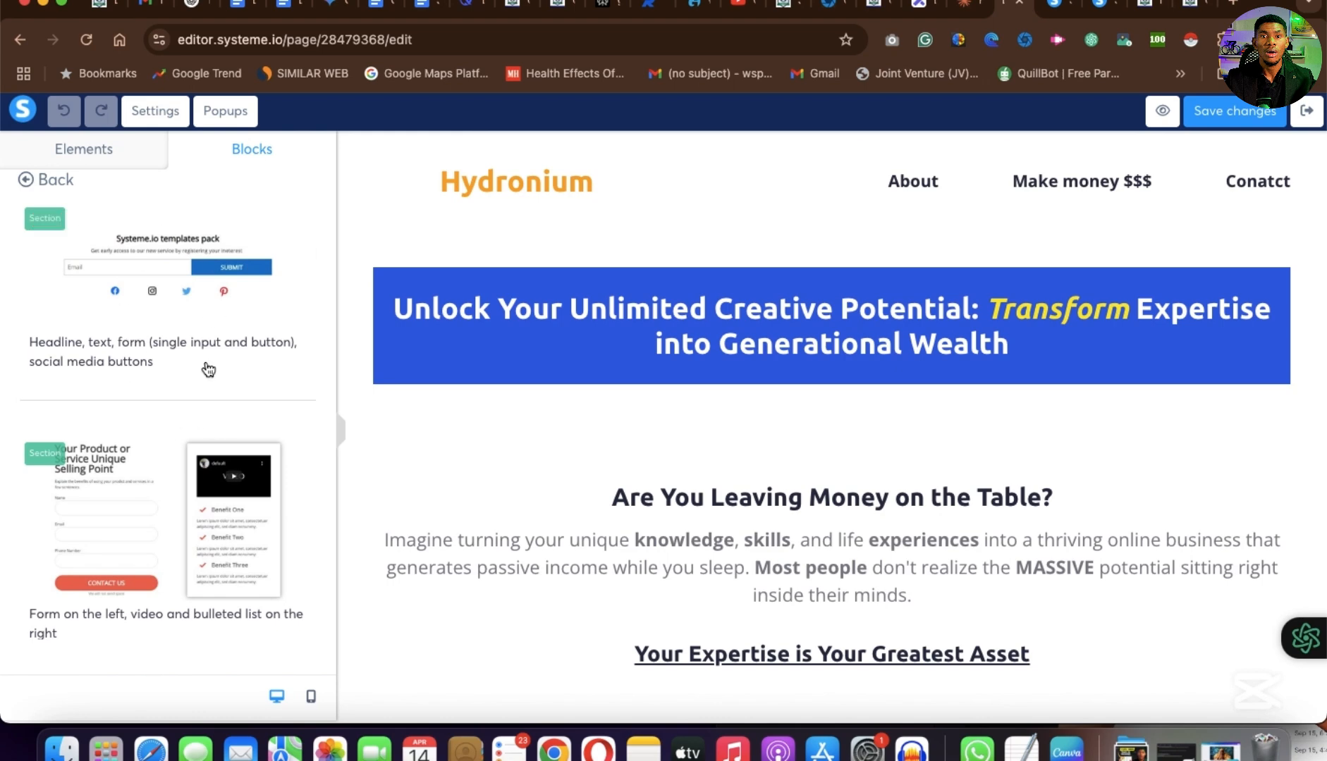
scroll(155, 509, down, 4)
scroll(148, 322, down, 10)
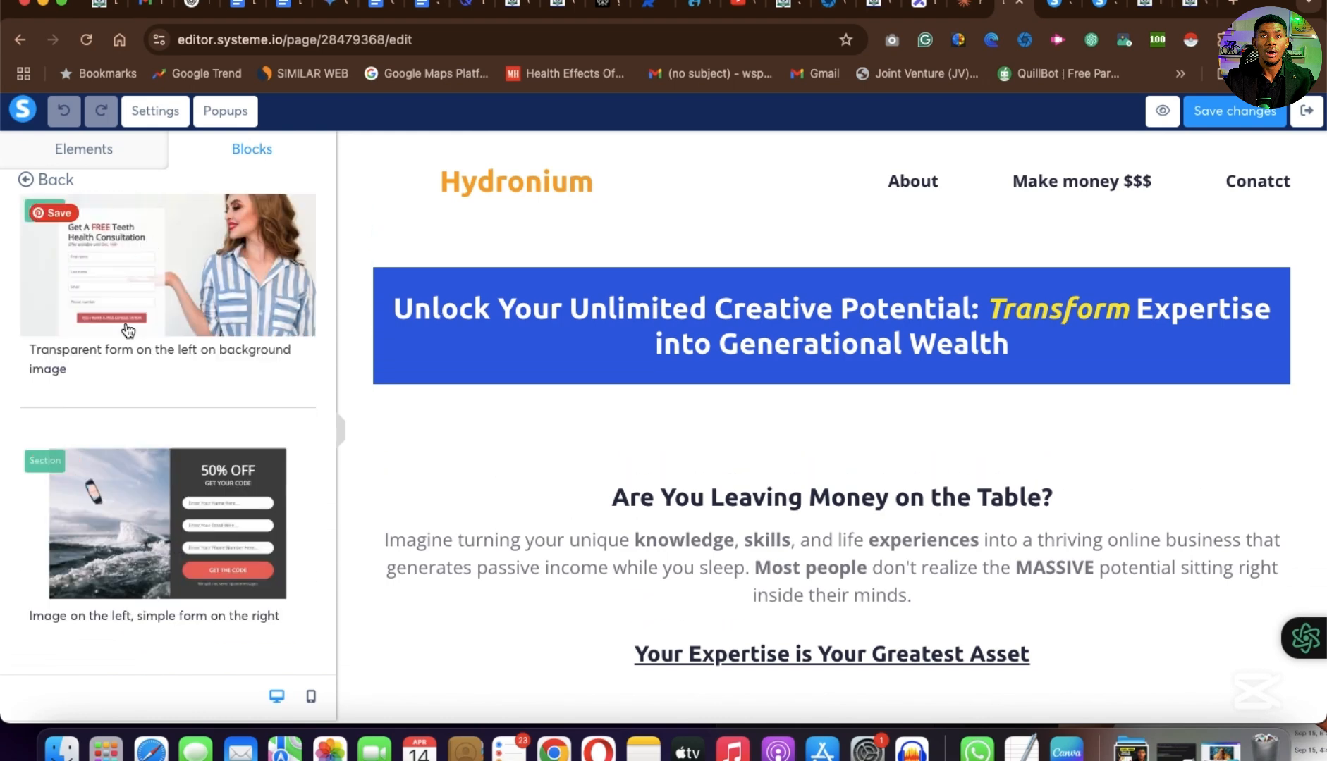
scroll(127, 443, down, 8)
scroll(169, 502, down, 10)
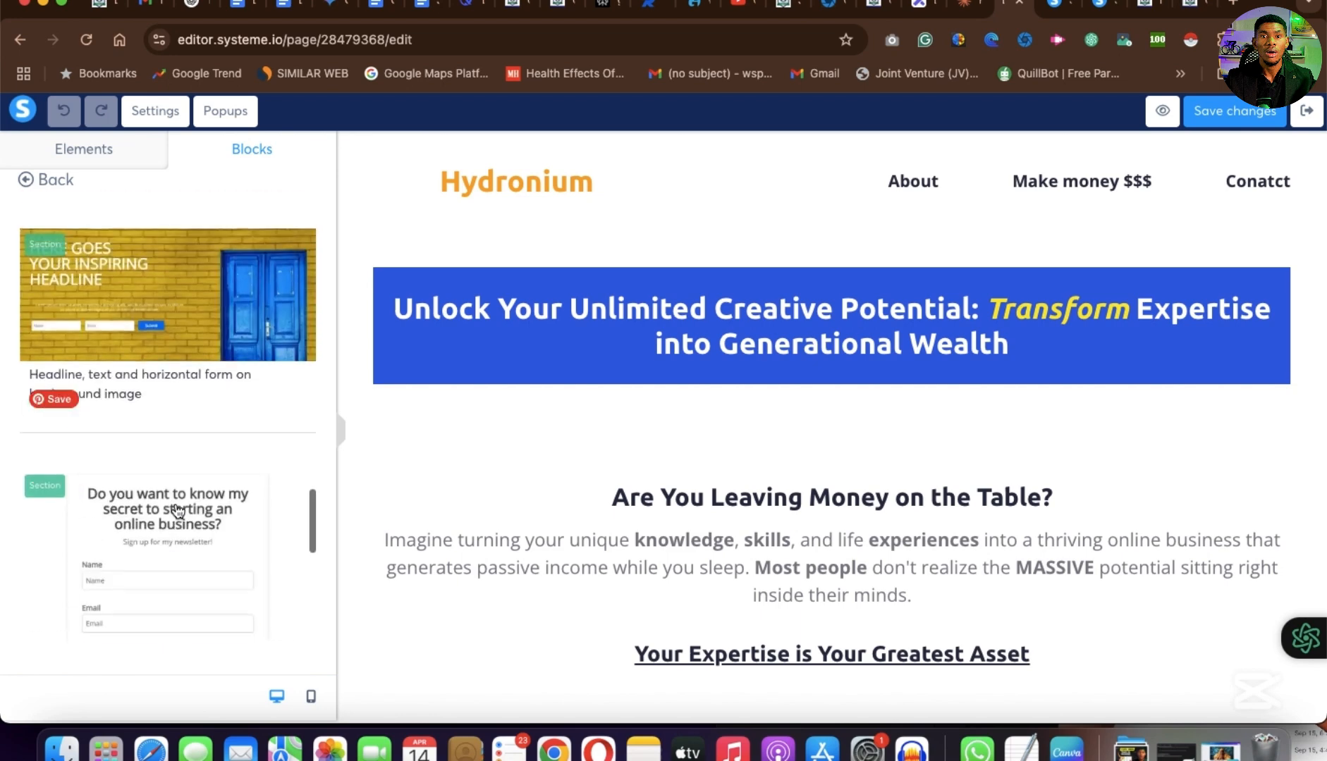
scroll(202, 529, down, 5)
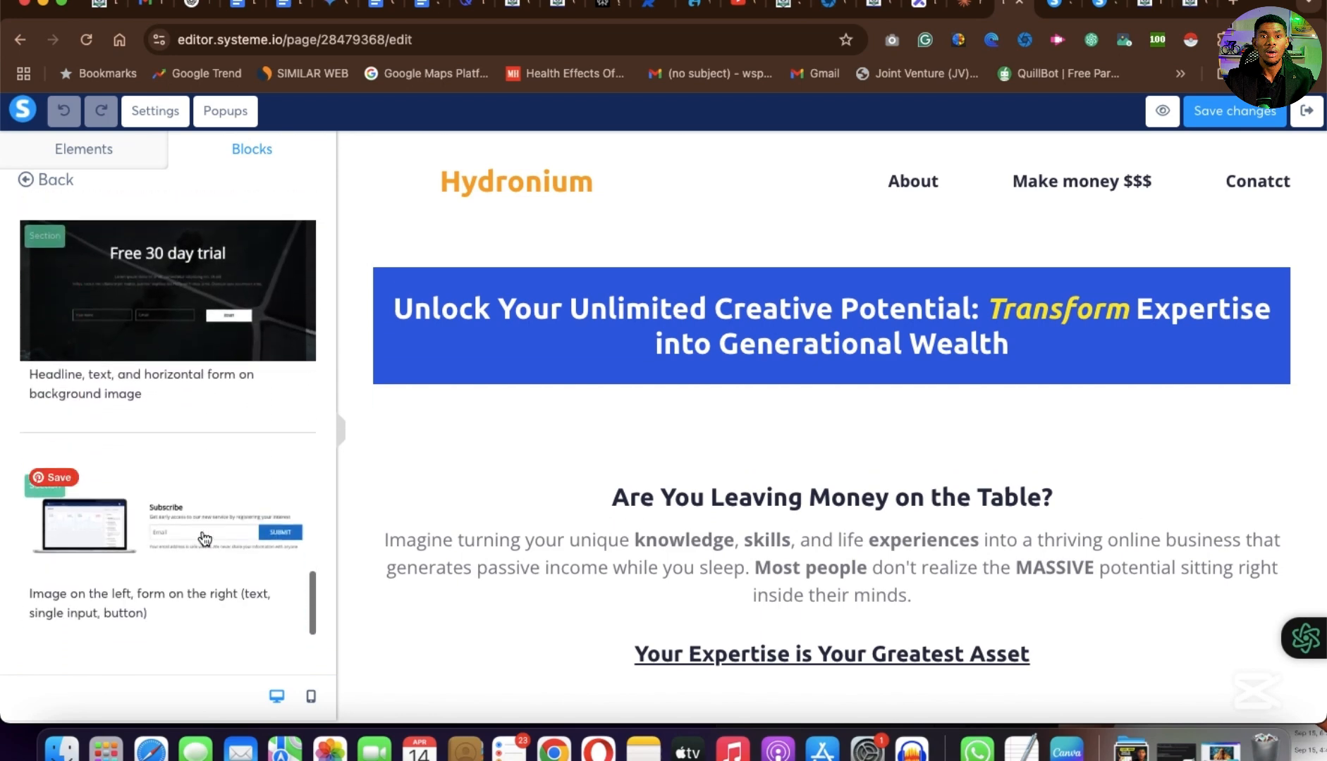
click(28, 180)
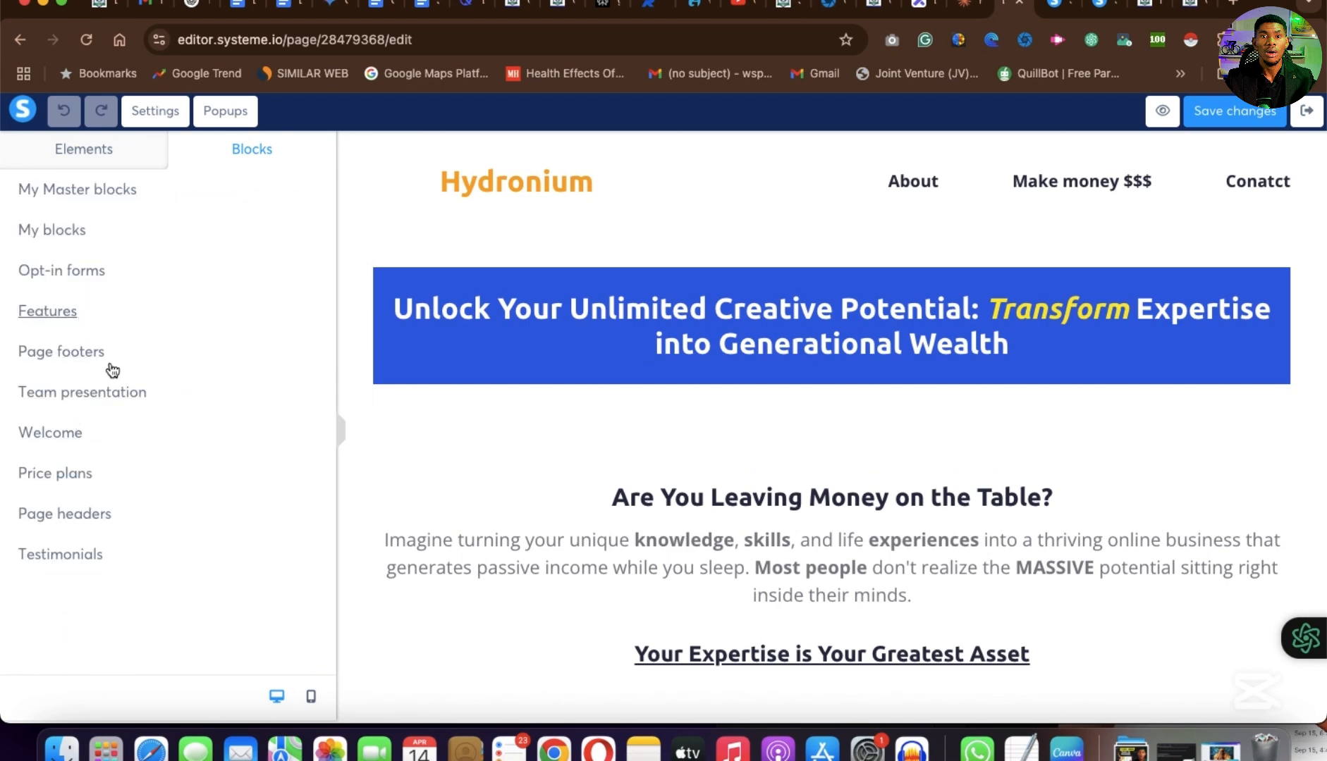
Open the Features blocks and compare the three-column image block with the matching section on the reference page
click(48, 312)
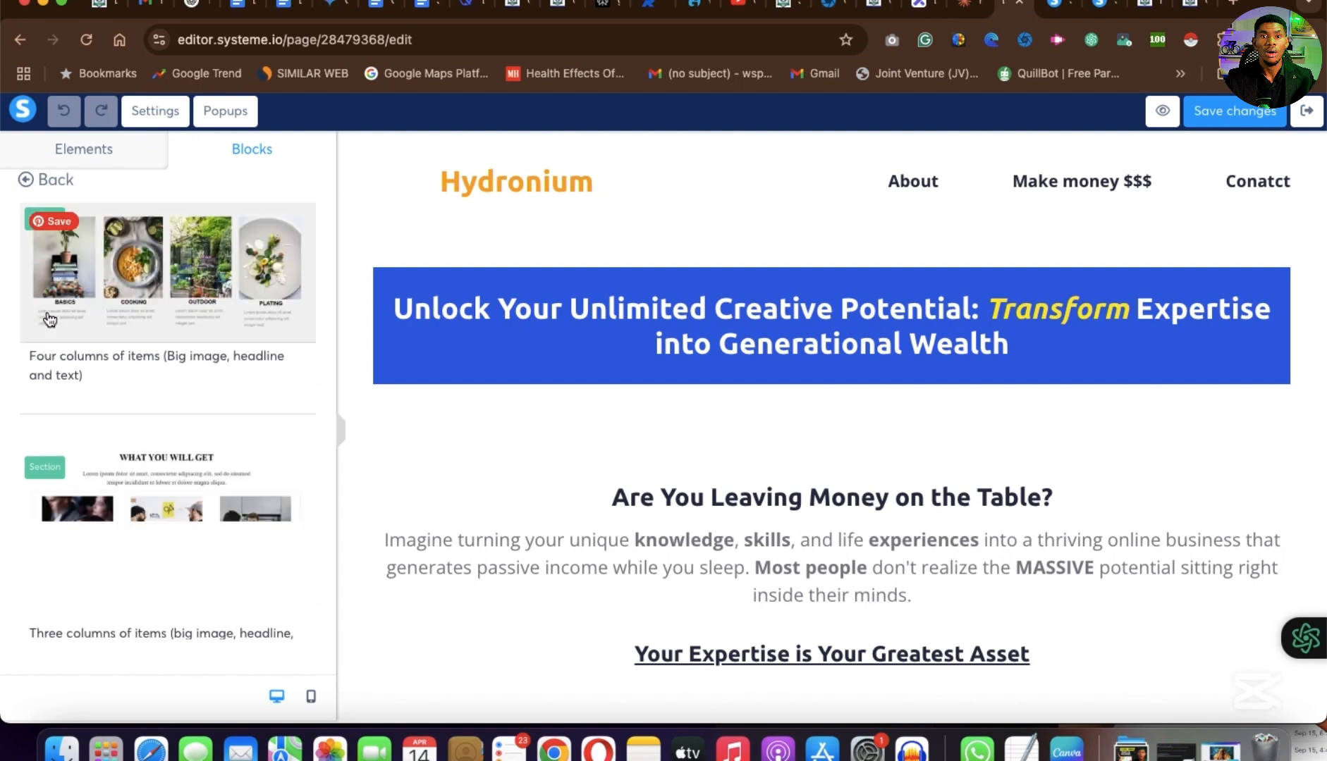
scroll(825, 507, down, 4)
scroll(825, 552, down, 2)
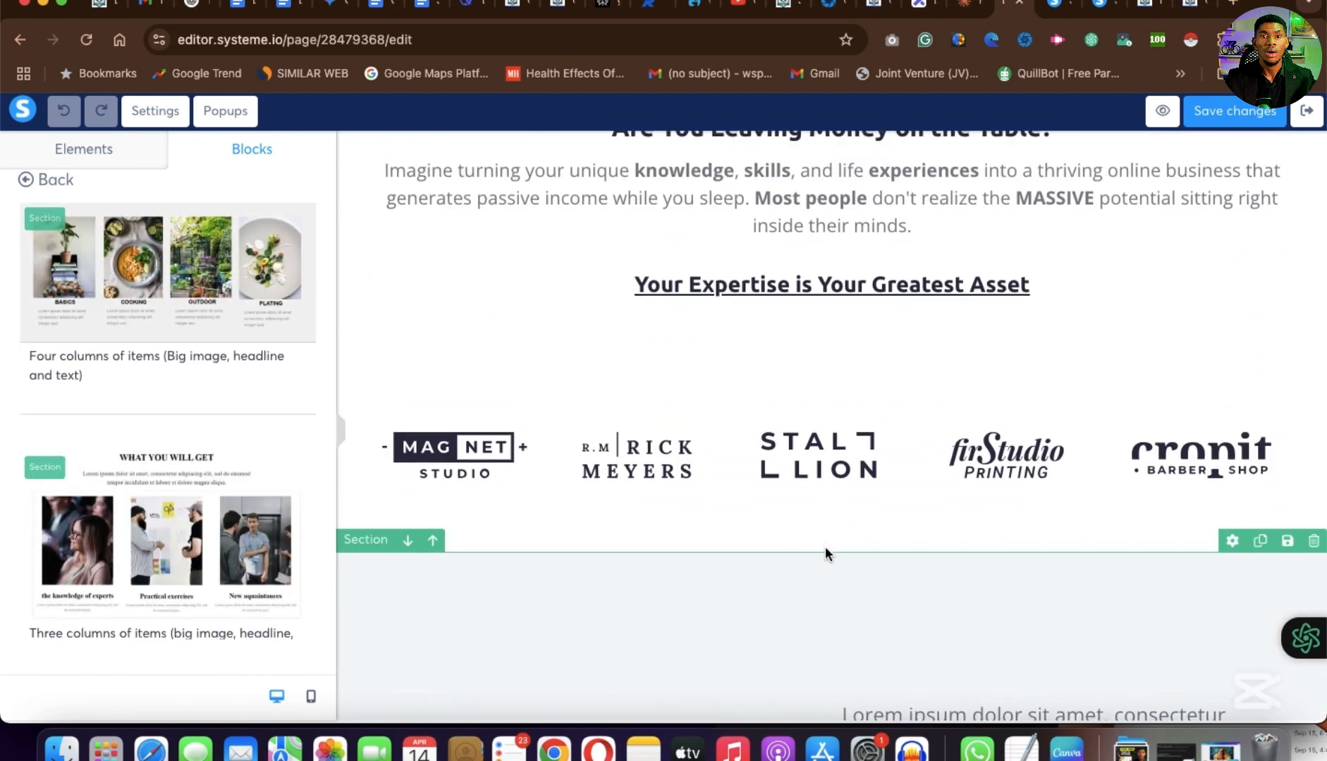
click(1190, 8)
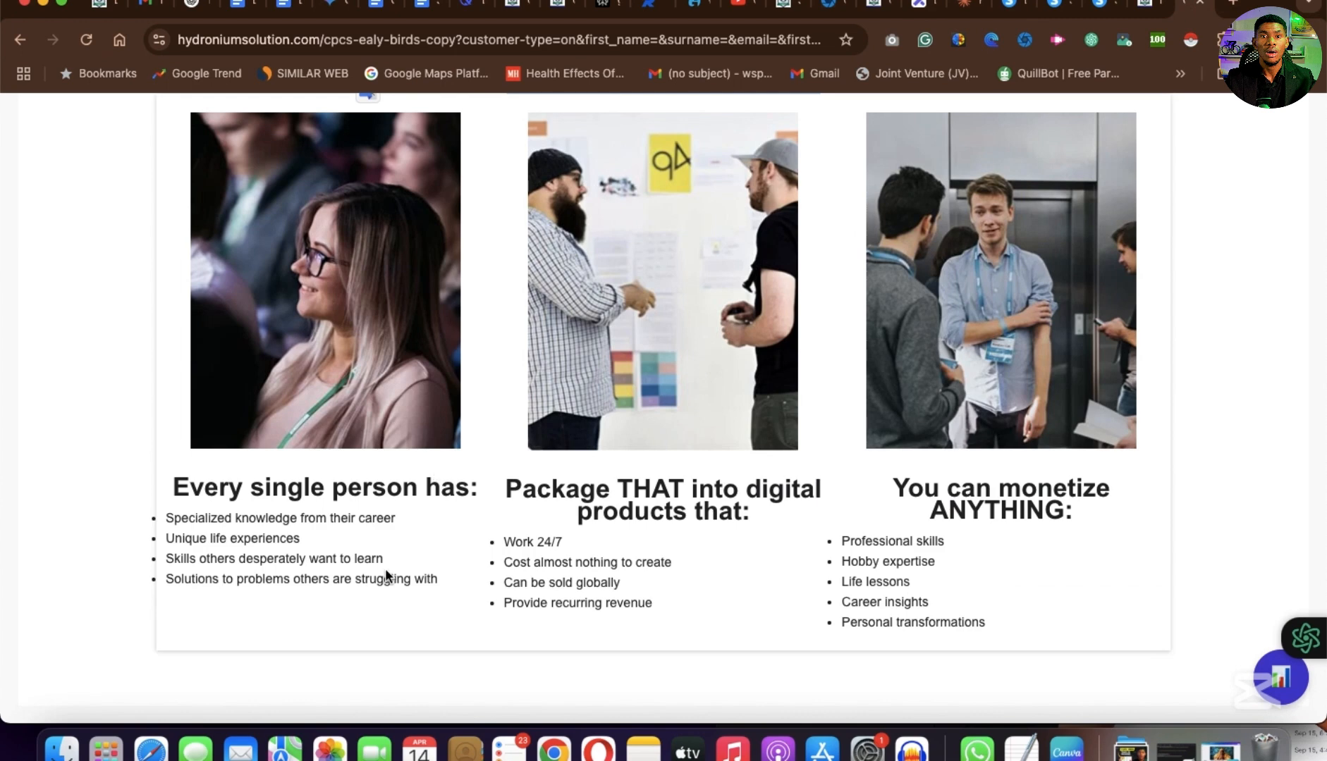
click(1009, 9)
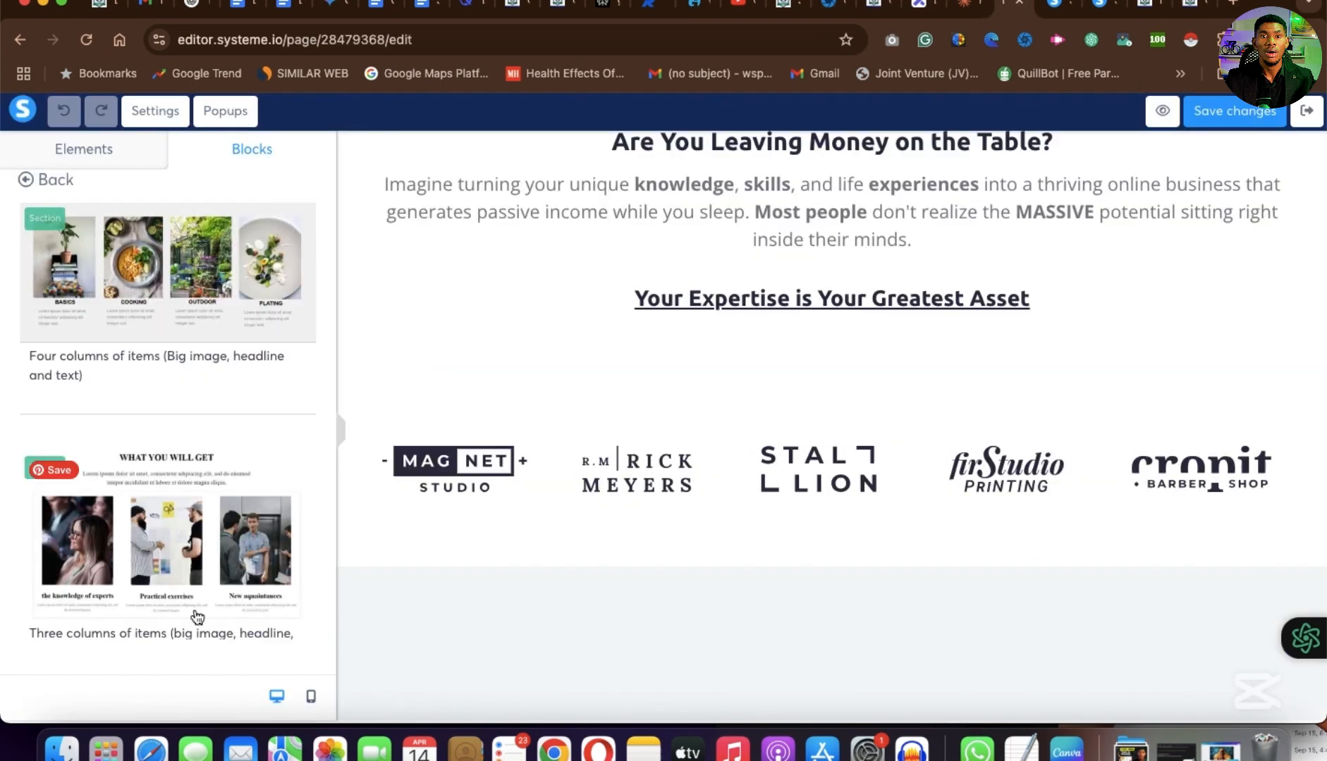
scroll(195, 613, down, 3)
scroll(196, 617, up, 2)
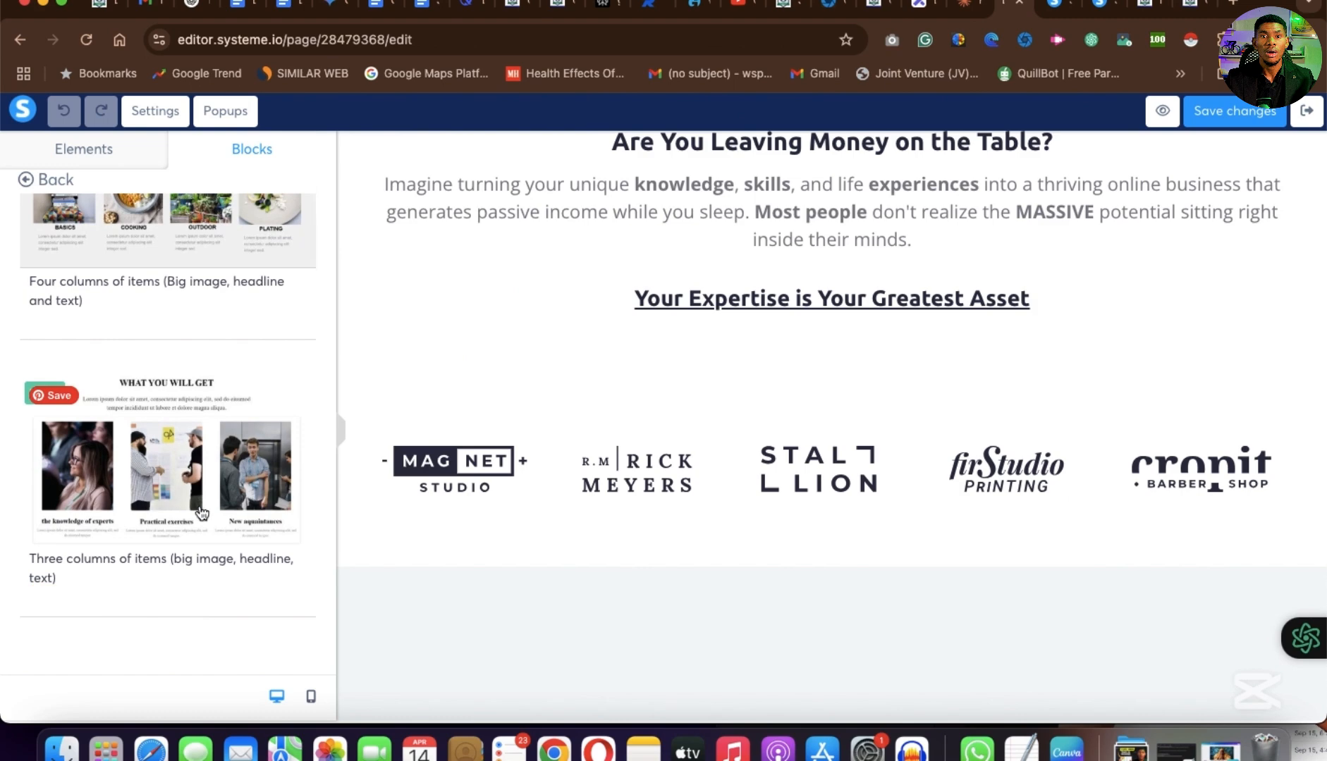
scroll(169, 437, up, 2)
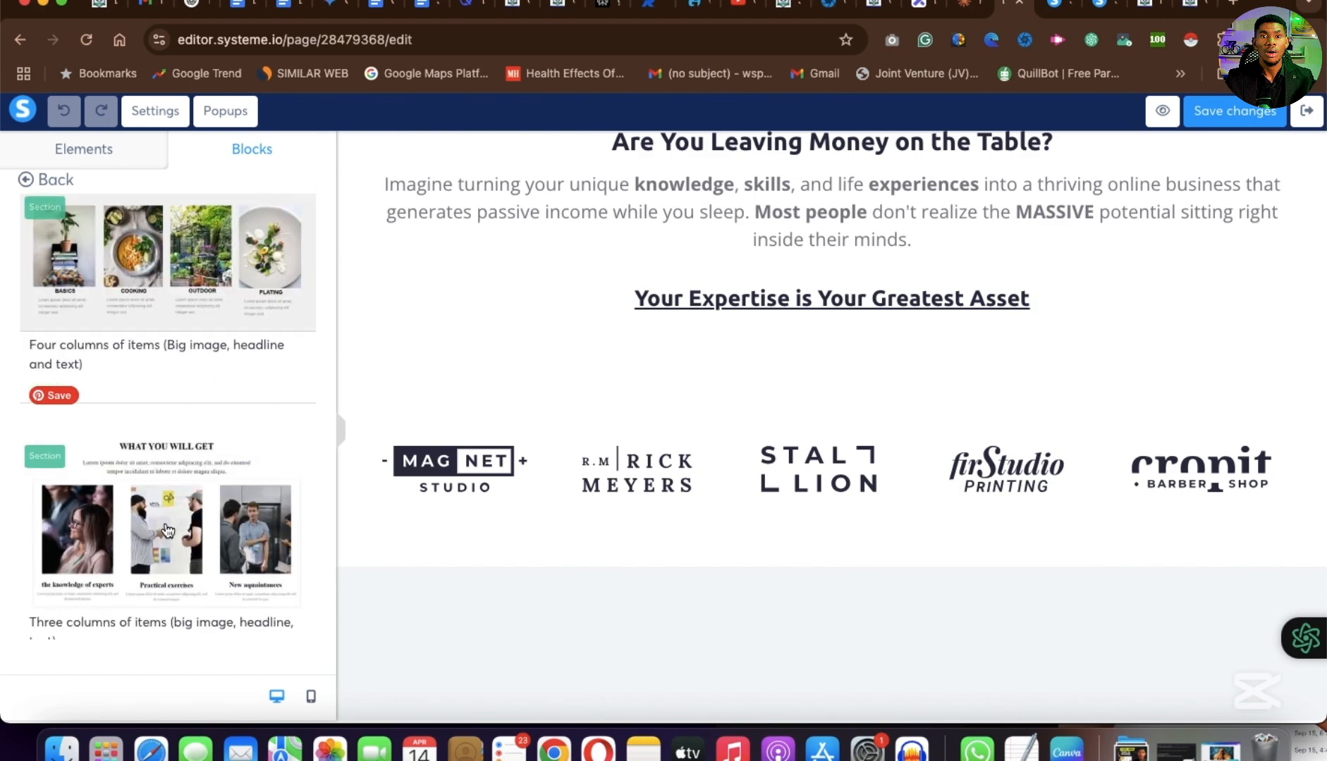
Insert the "Three columns of items (big image, headline, text)" Features block directly beneath the "Your Expertise is Your Greatest Asset" section
scroll(195, 552, down, 10)
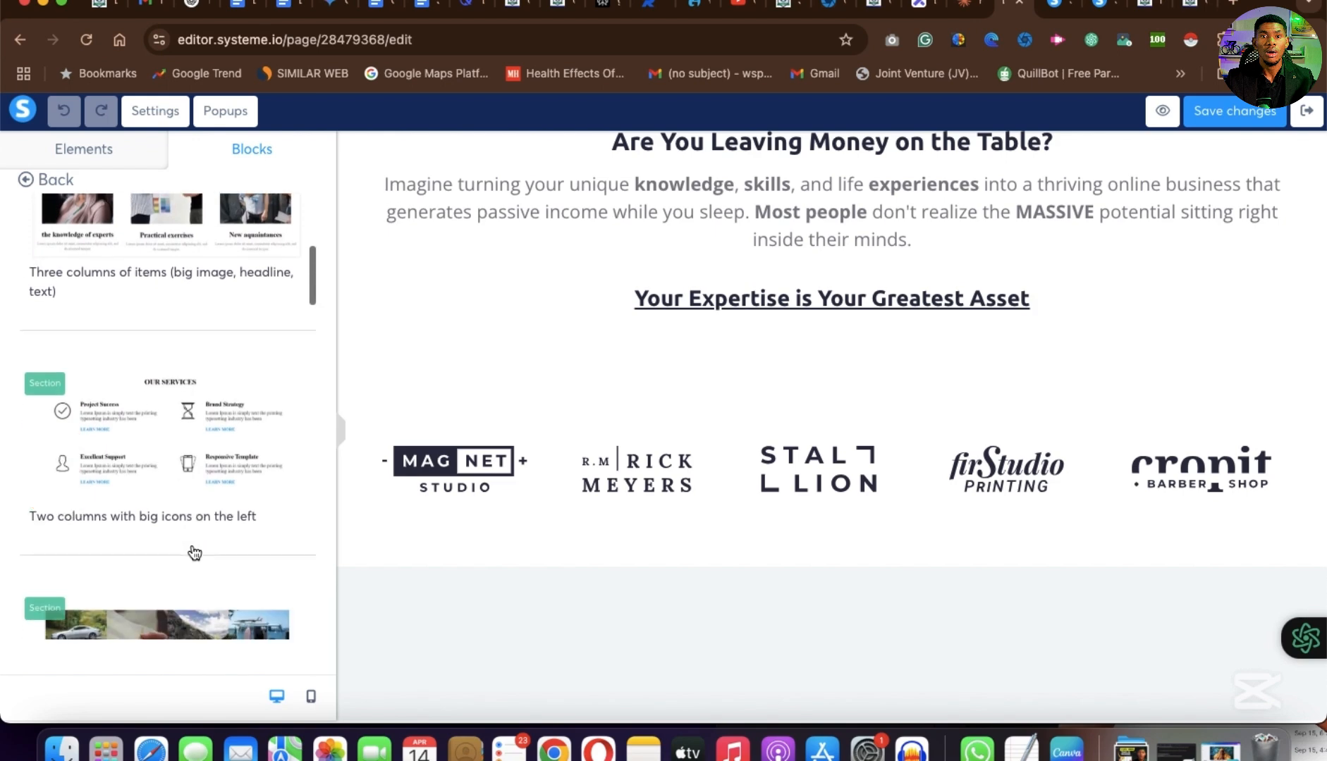
scroll(195, 552, down, 8)
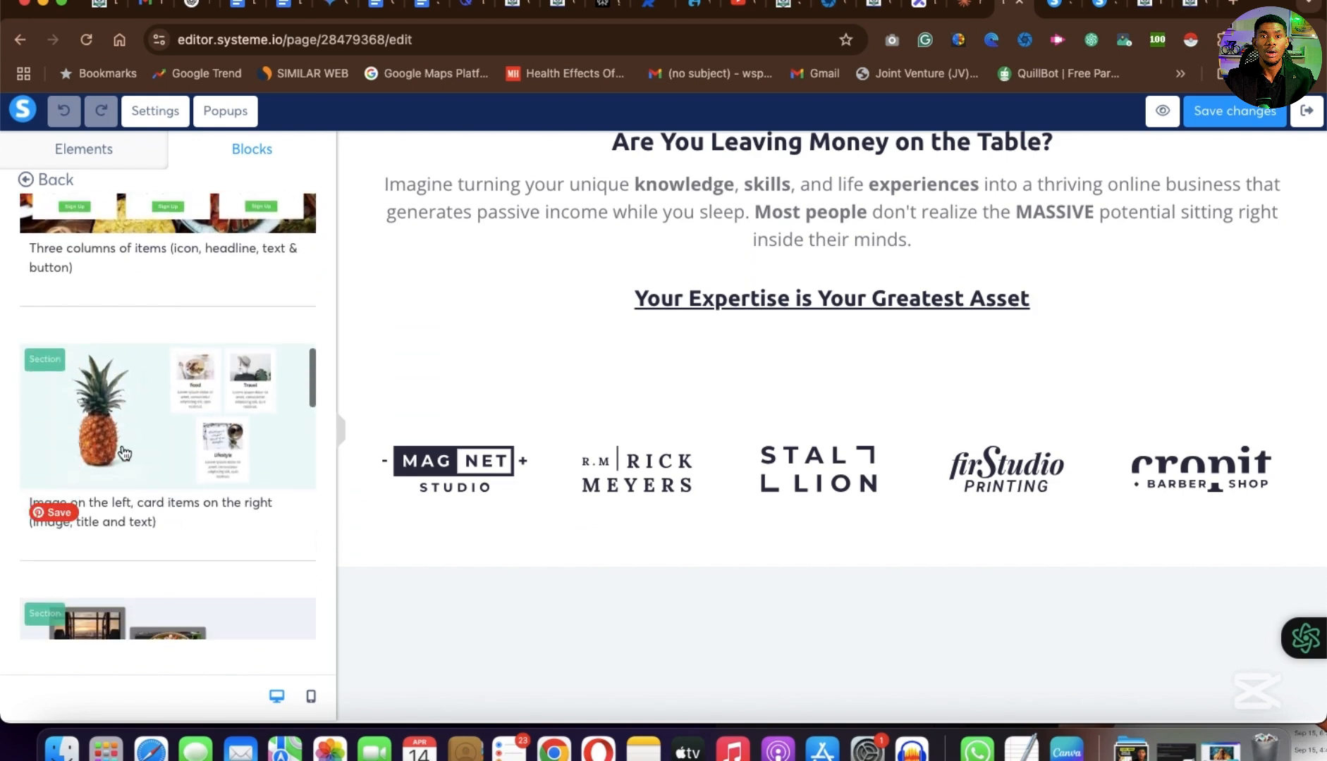
scroll(176, 629, down, 10)
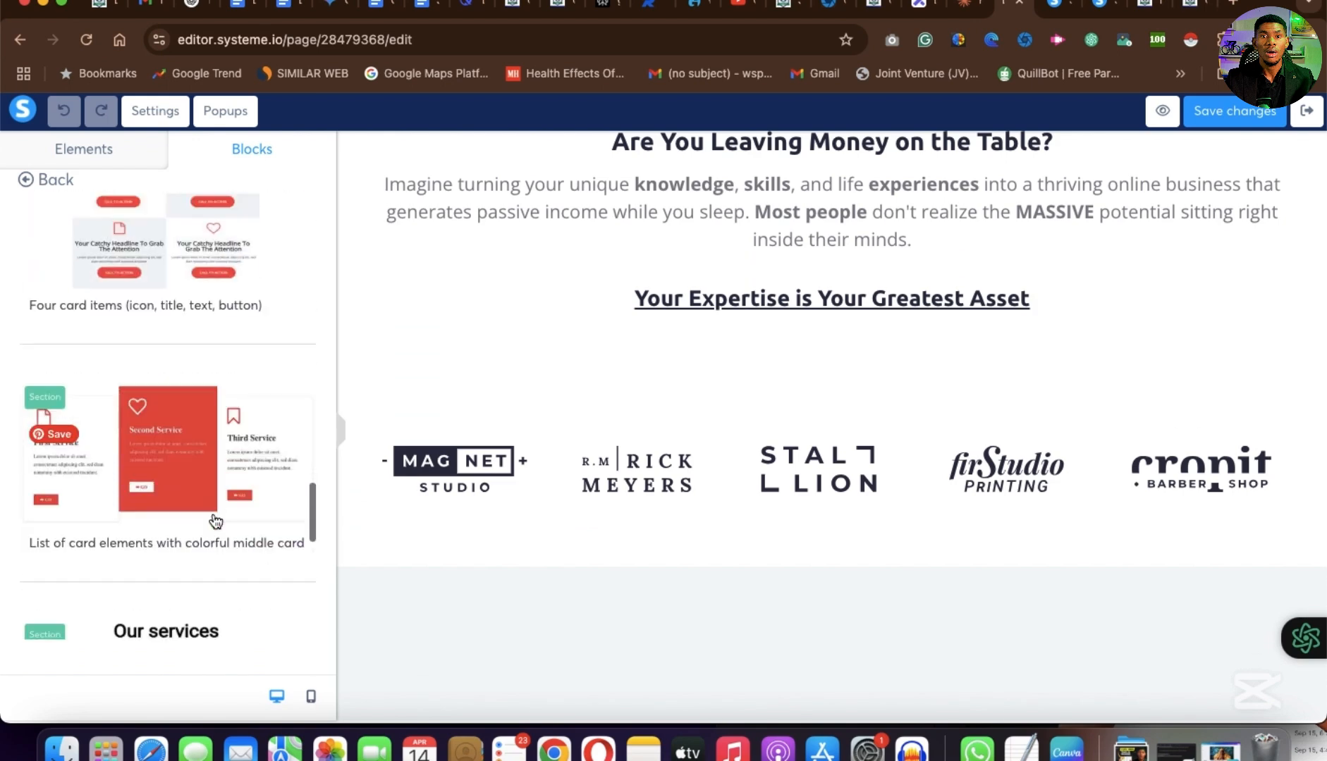
scroll(216, 520, up, 4)
scroll(215, 520, down, 10)
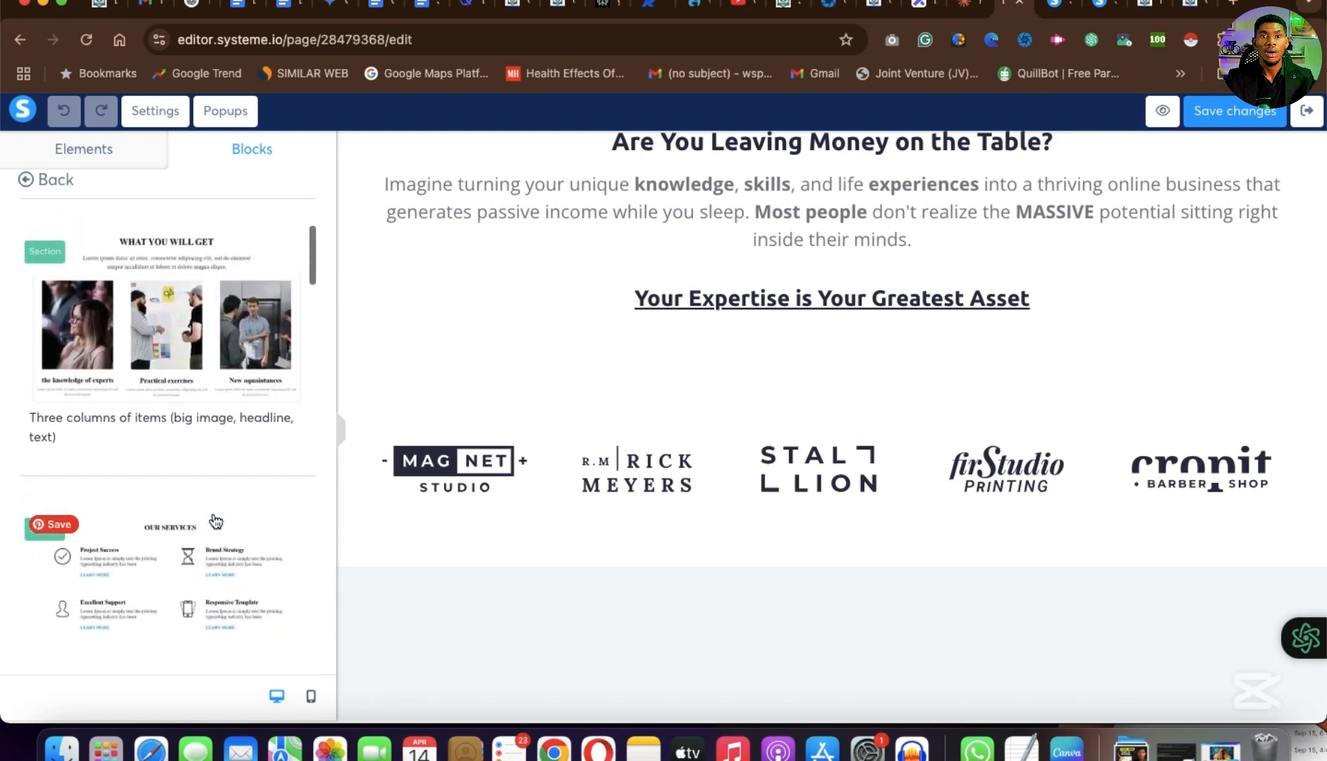
scroll(162, 458, up, 3)
drag(151, 447, 822, 396)
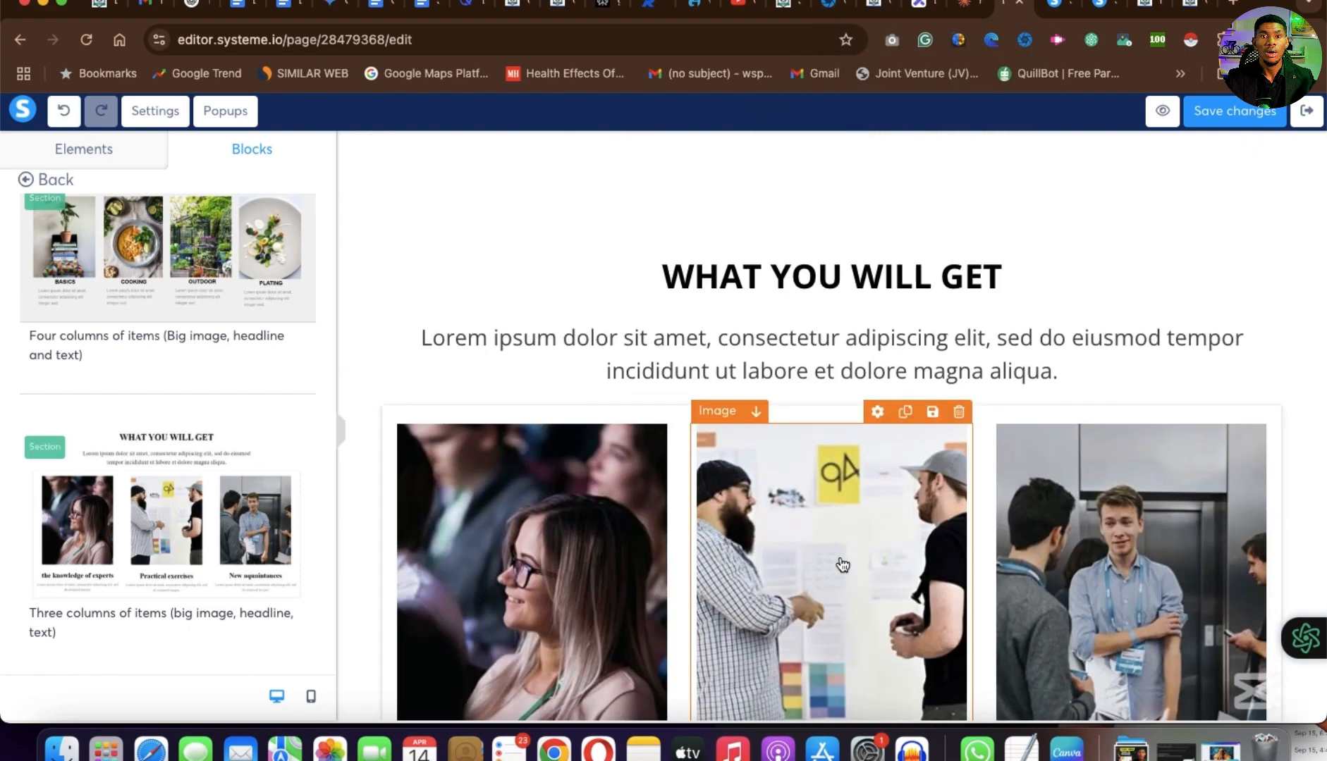
Review the inserted "WHAT YOU WILL GET" section and its placement relative to the headline and paragraph above it
scroll(840, 563, down, 5)
scroll(840, 562, up, 6)
scroll(841, 562, down, 1)
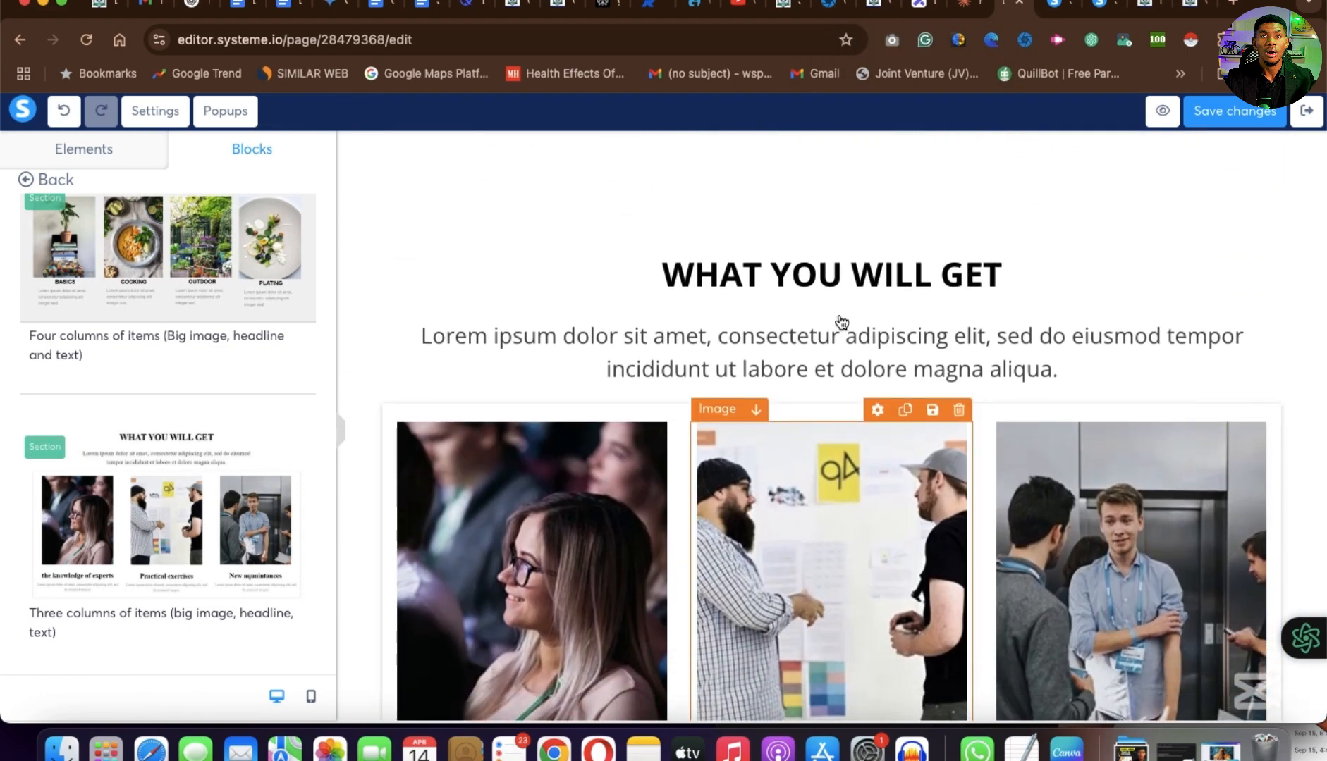
scroll(826, 243, up, 3)
scroll(827, 242, up, 2)
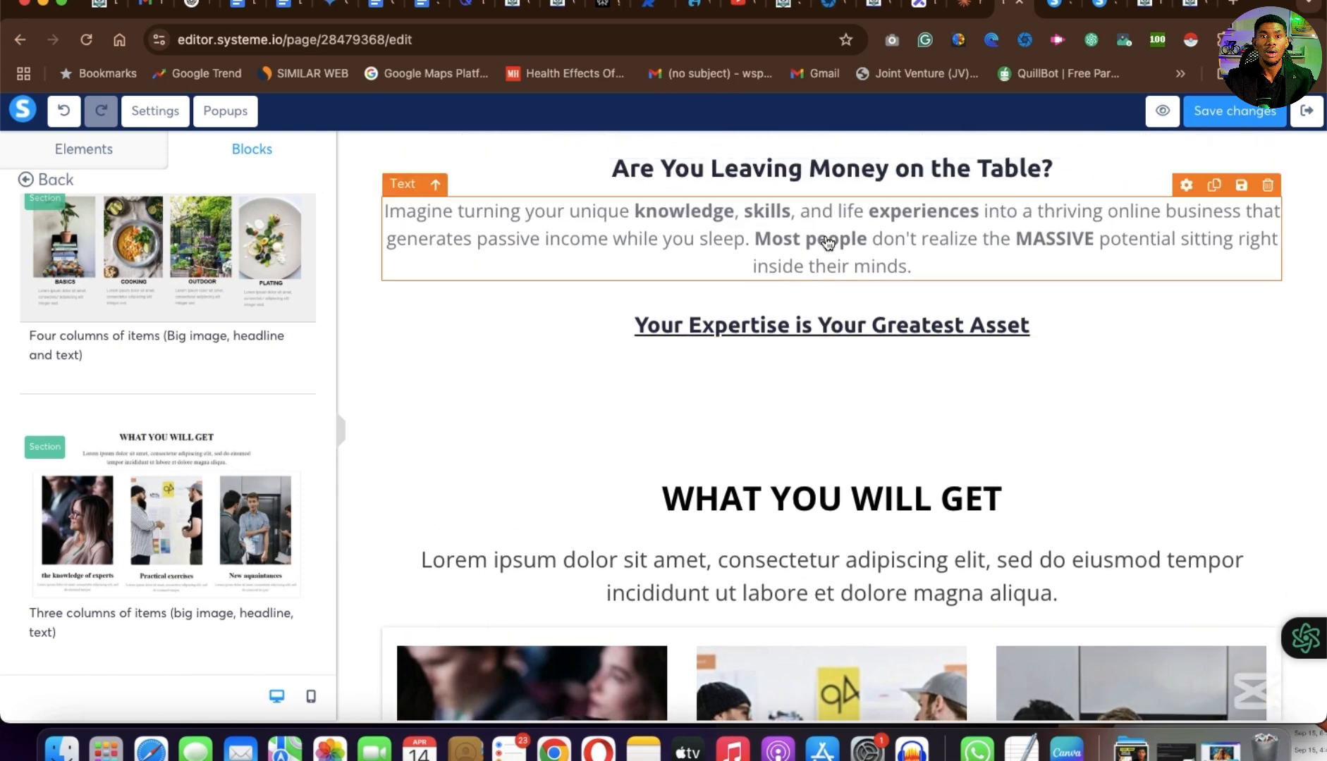
scroll(826, 243, down, 2)
scroll(826, 243, up, 2)
scroll(849, 318, up, 1)
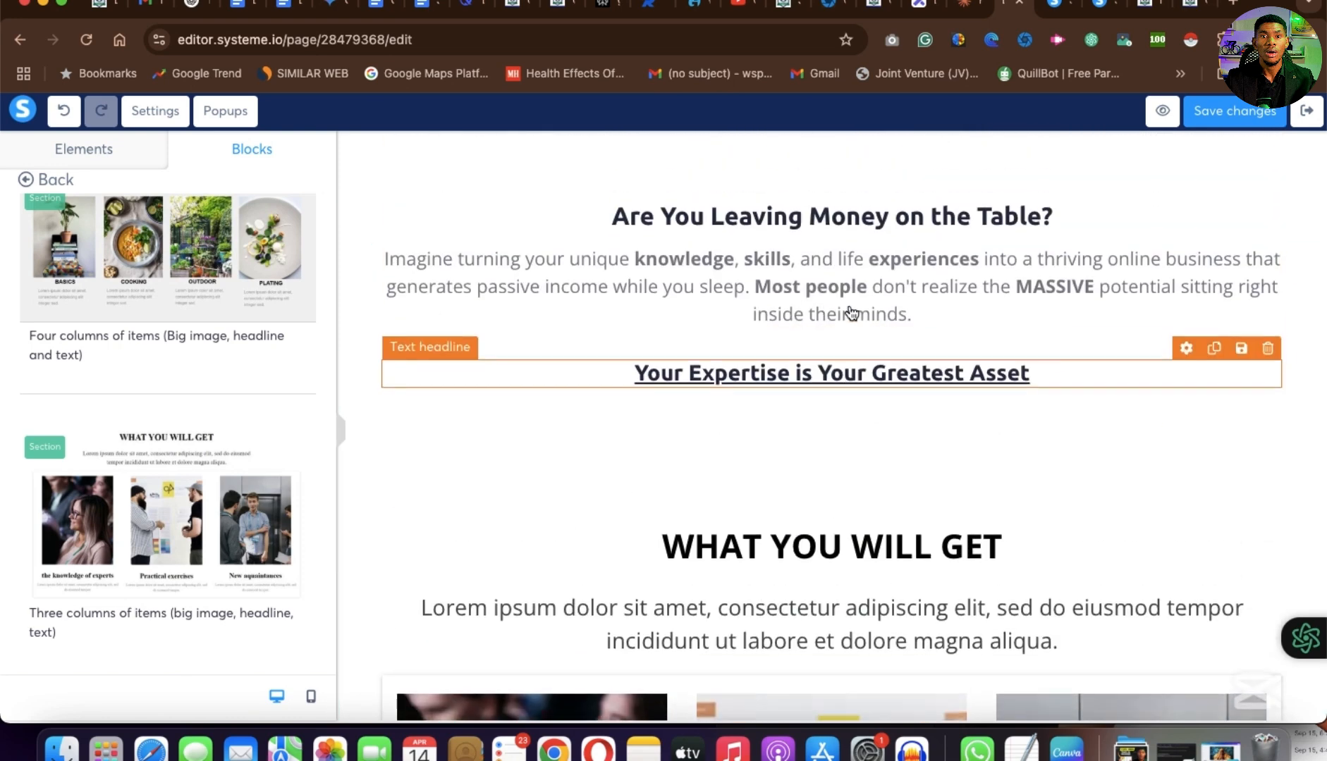
Delete the "WHAT YOU WILL GET" headline, its lorem ipsum text and the leftover empty row above the three image columns
scroll(768, 518, down, 2)
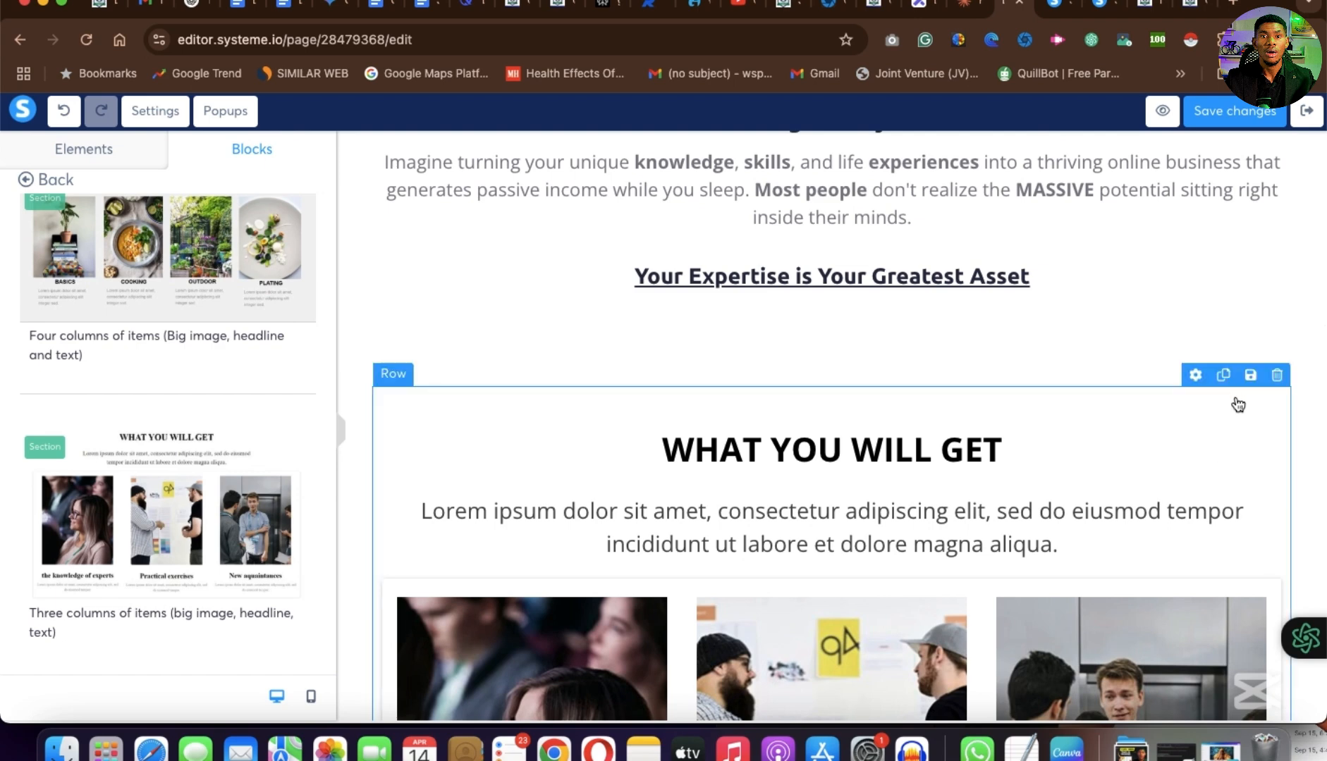
click(1259, 413)
click(820, 158)
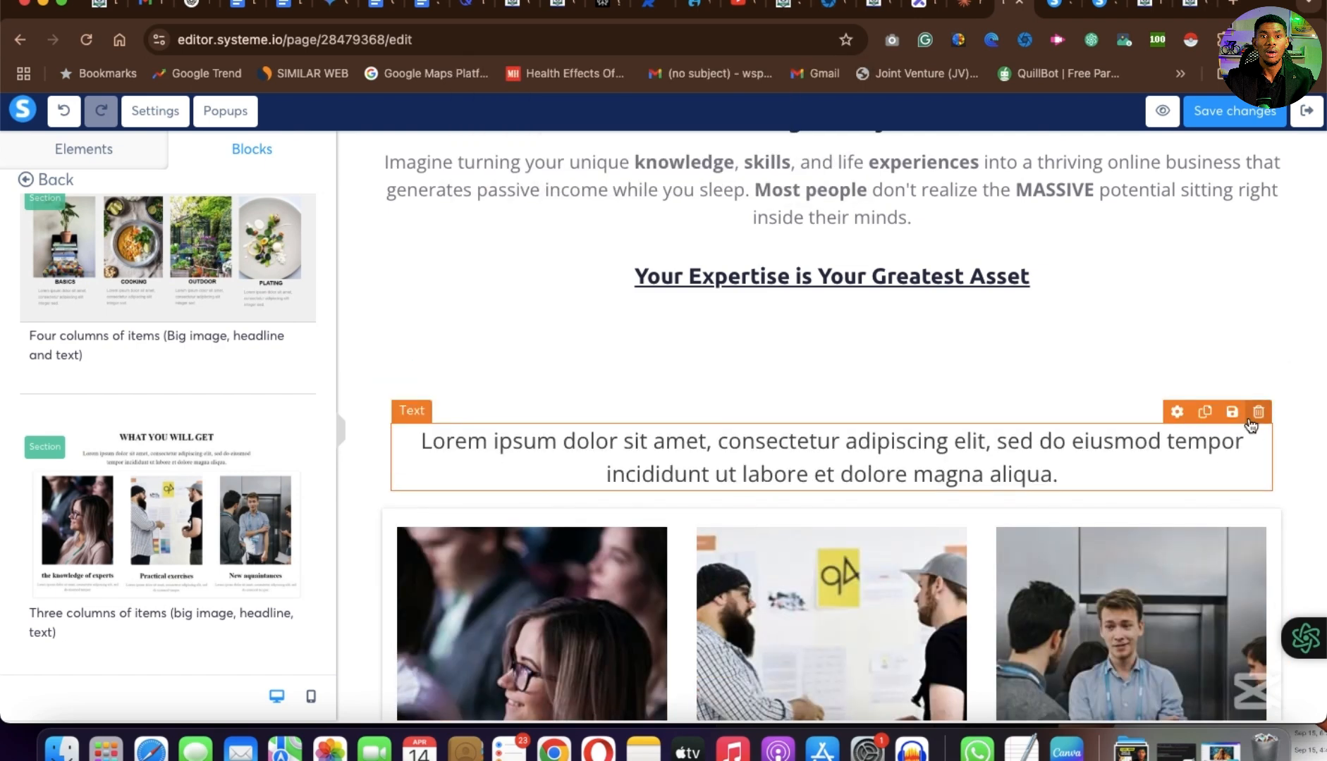
click(1258, 411)
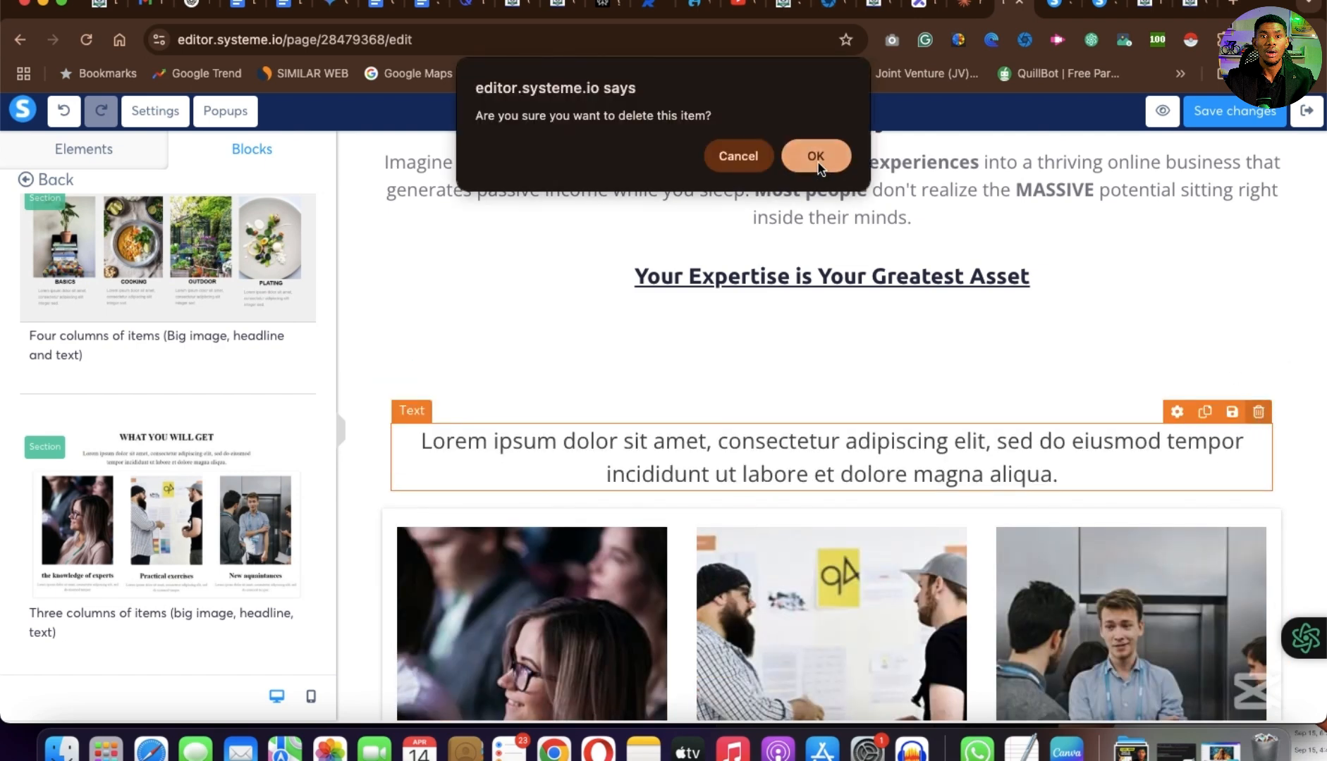
click(816, 156)
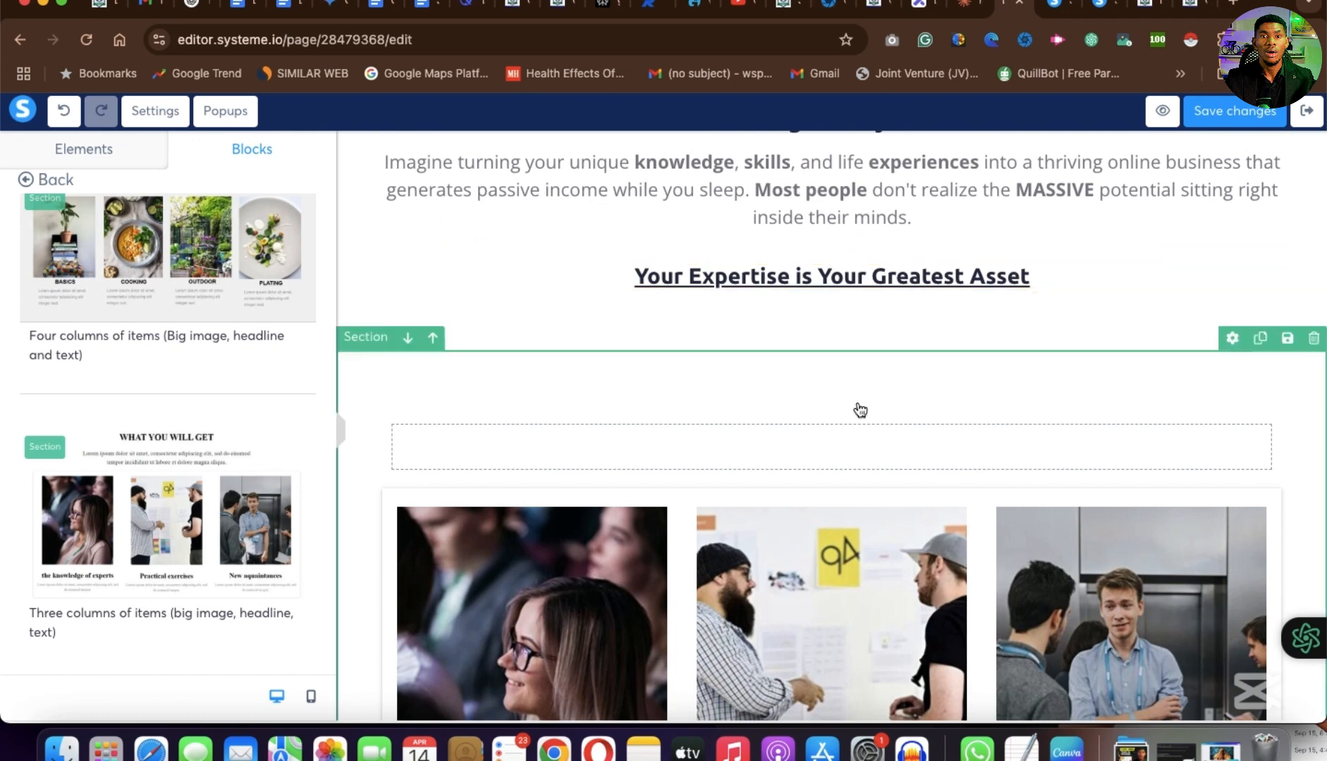
click(1267, 392)
click(815, 155)
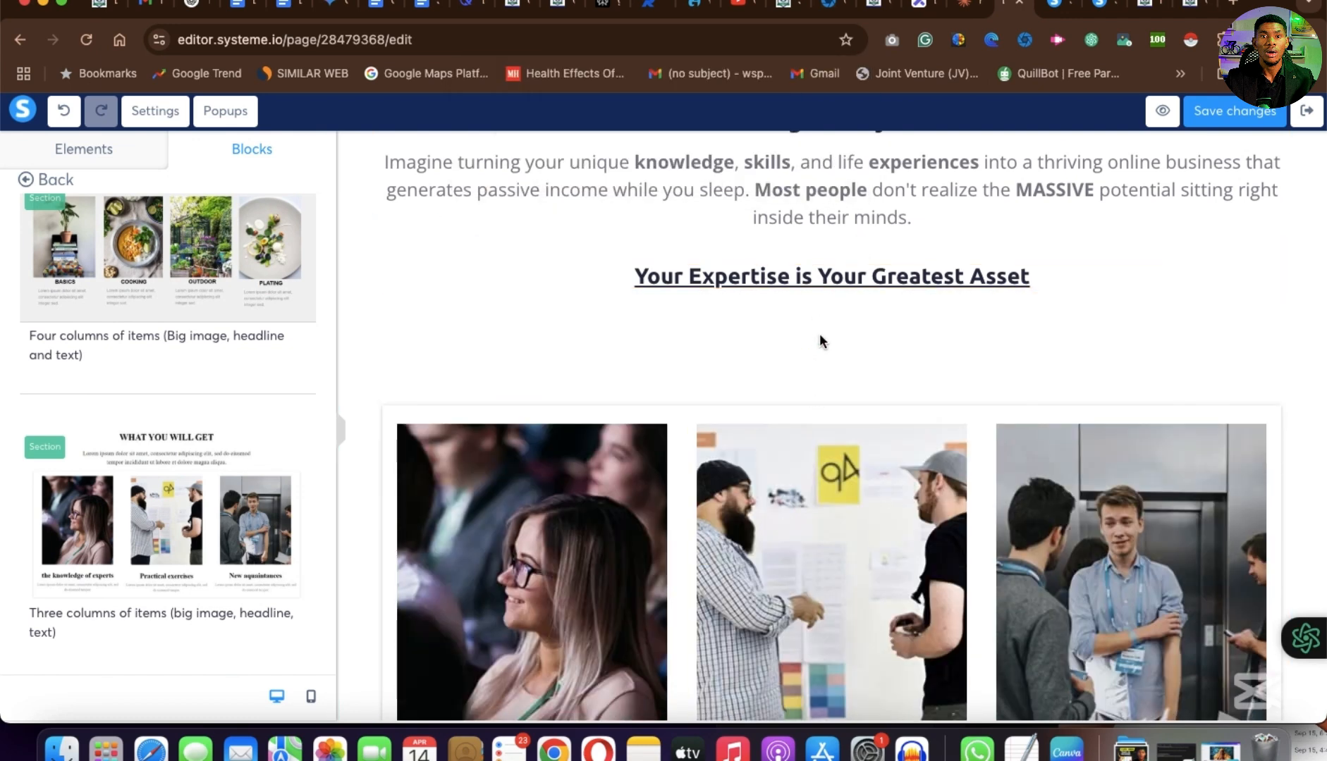
Move the "Your Expertise is Your Greatest Asset" headline directly above the three image columns and delete the empty row left behind
drag(820, 333, 831, 497)
scroll(831, 499, down, 1)
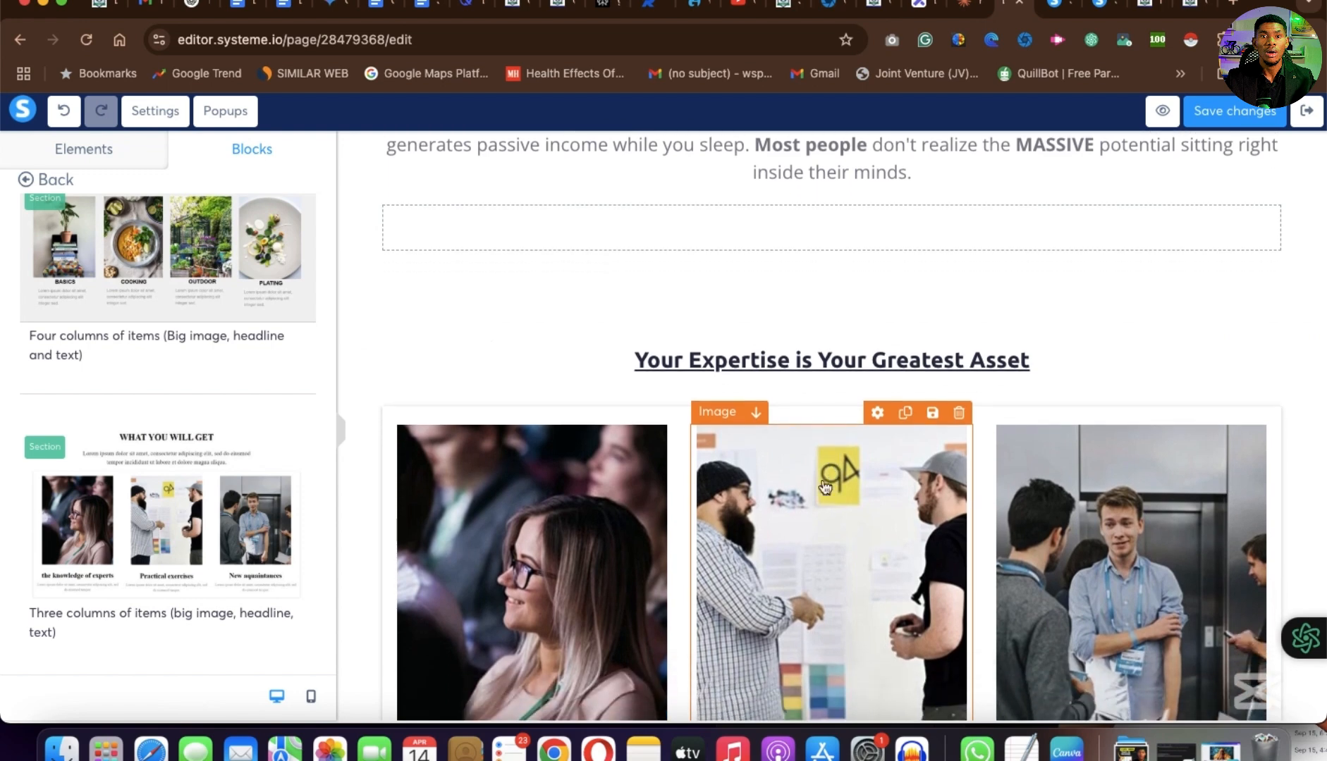
click(1276, 184)
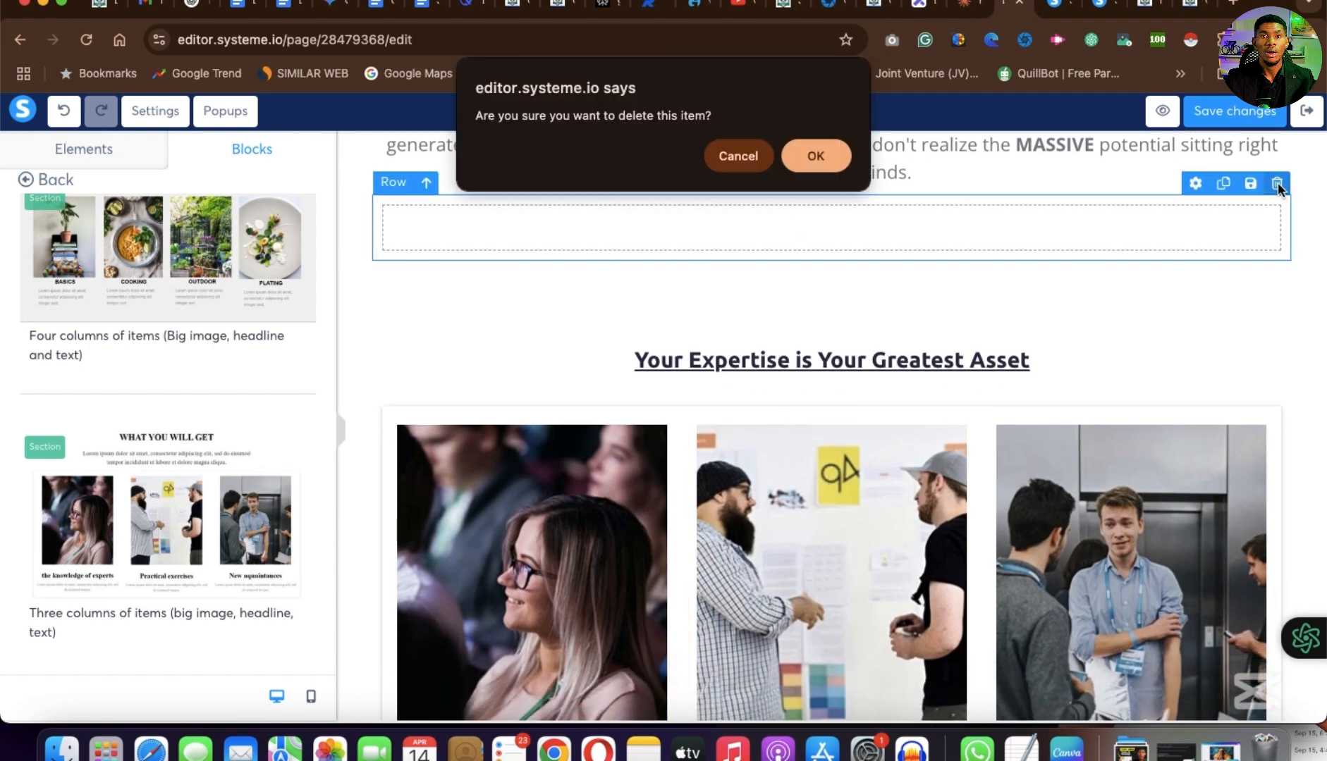
click(846, 155)
scroll(845, 335, up, 3)
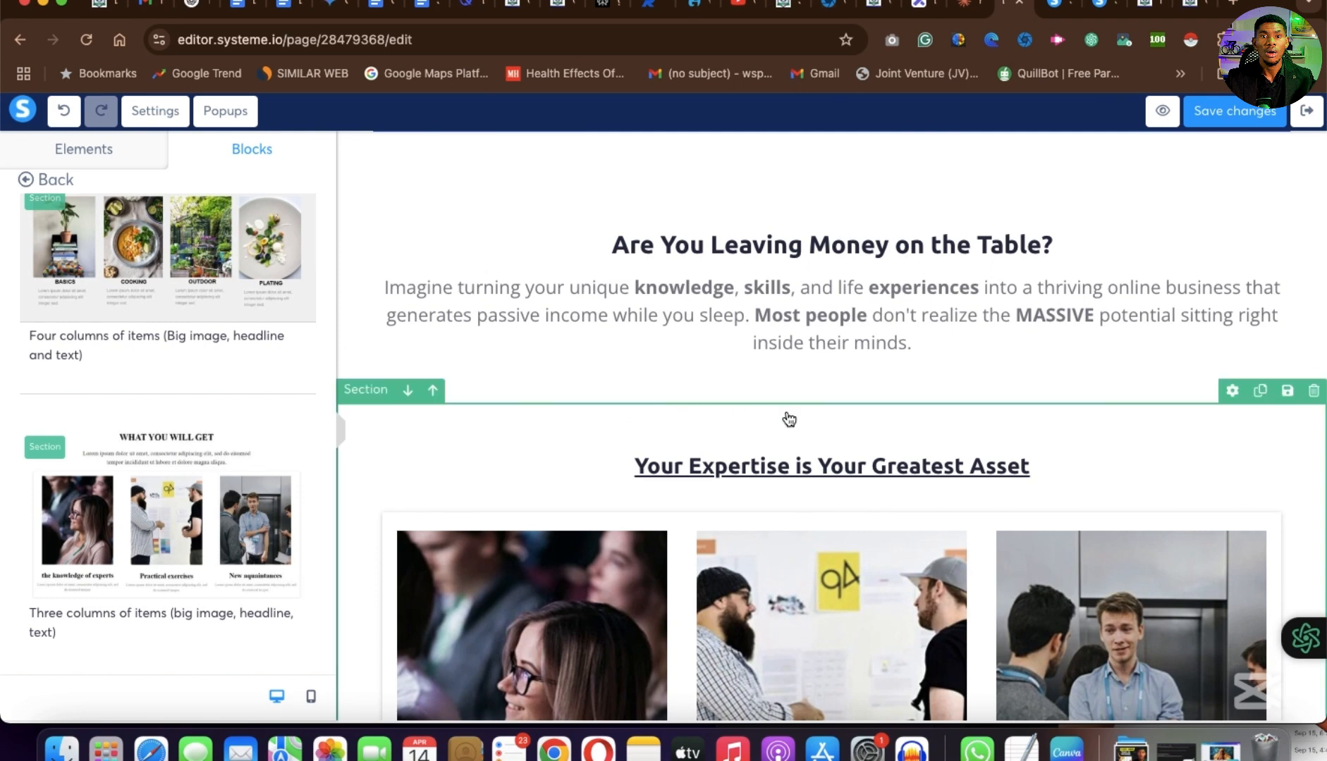
scroll(825, 444, down, 3)
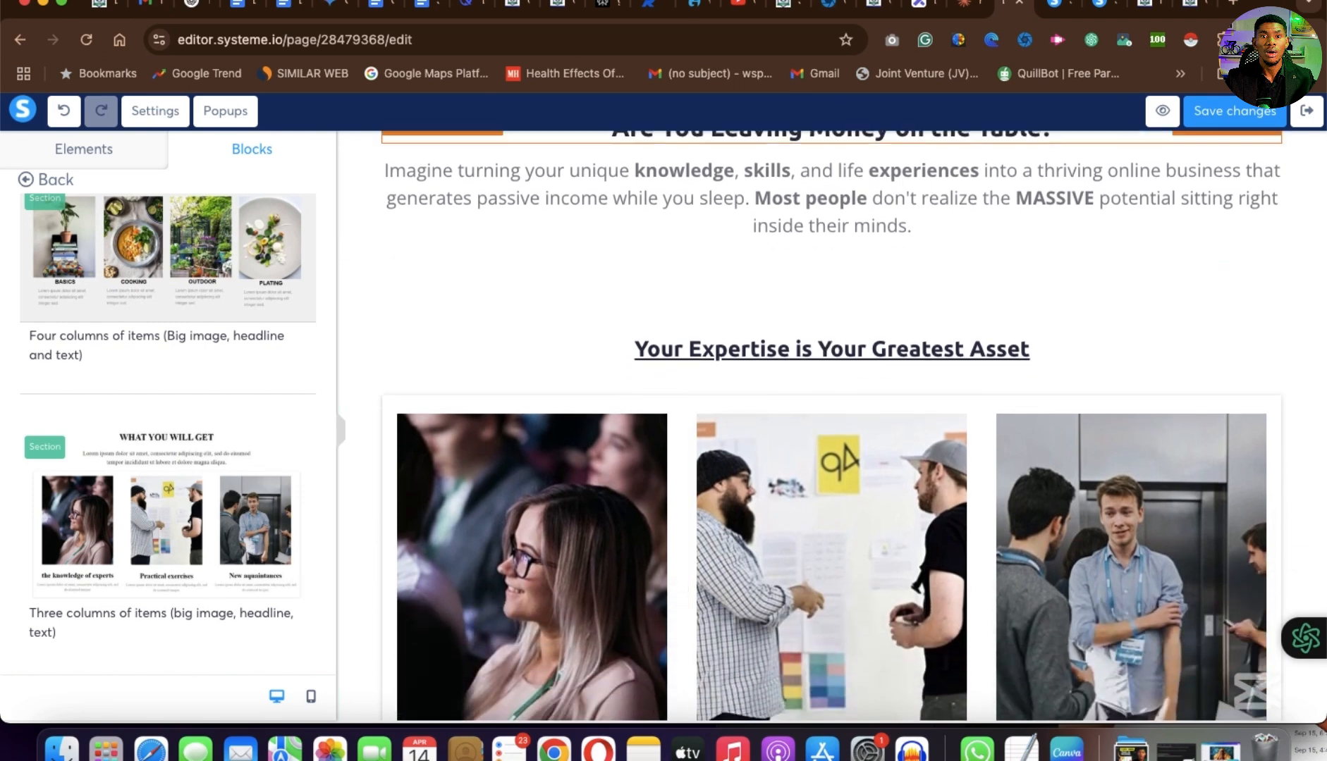
Copy the "Every single person has:" heading and its four bullet points from the reference sales page, then return to the page editor
click(1189, 10)
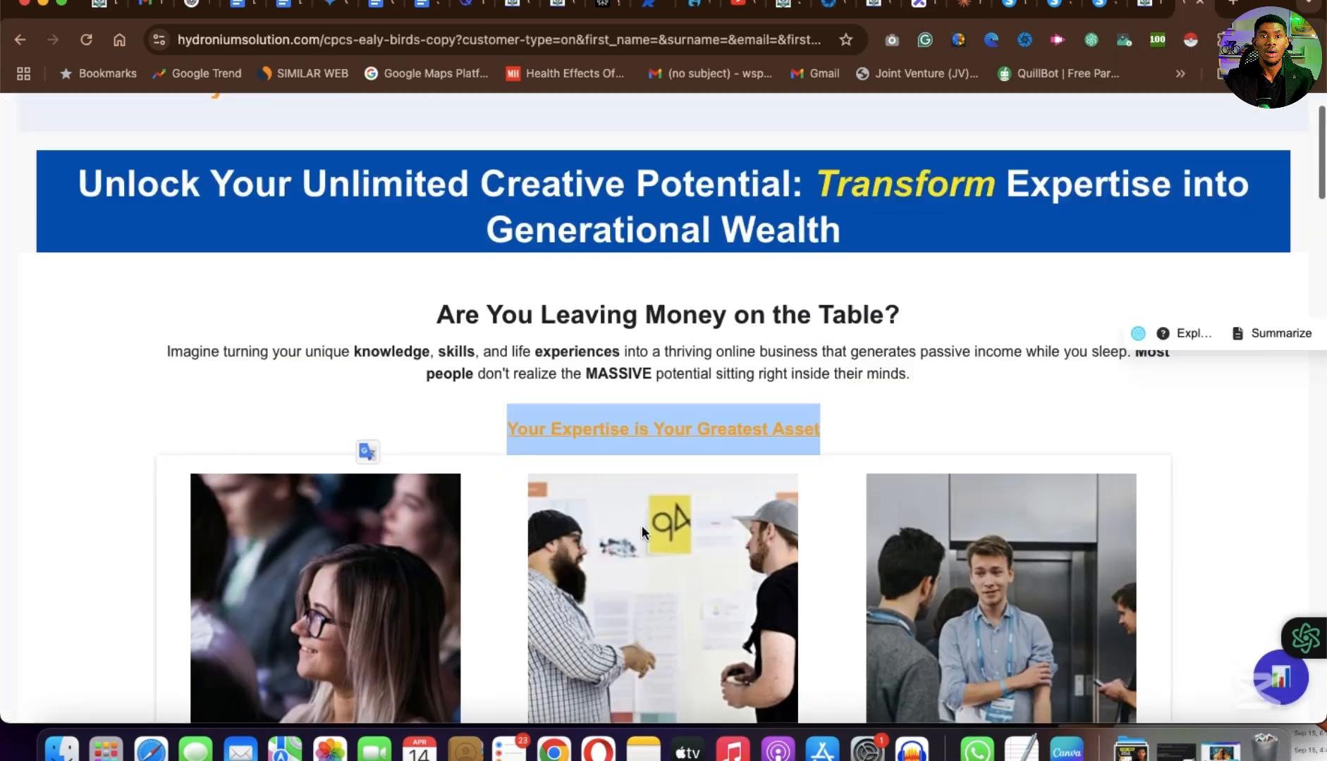
scroll(641, 525, down, 5)
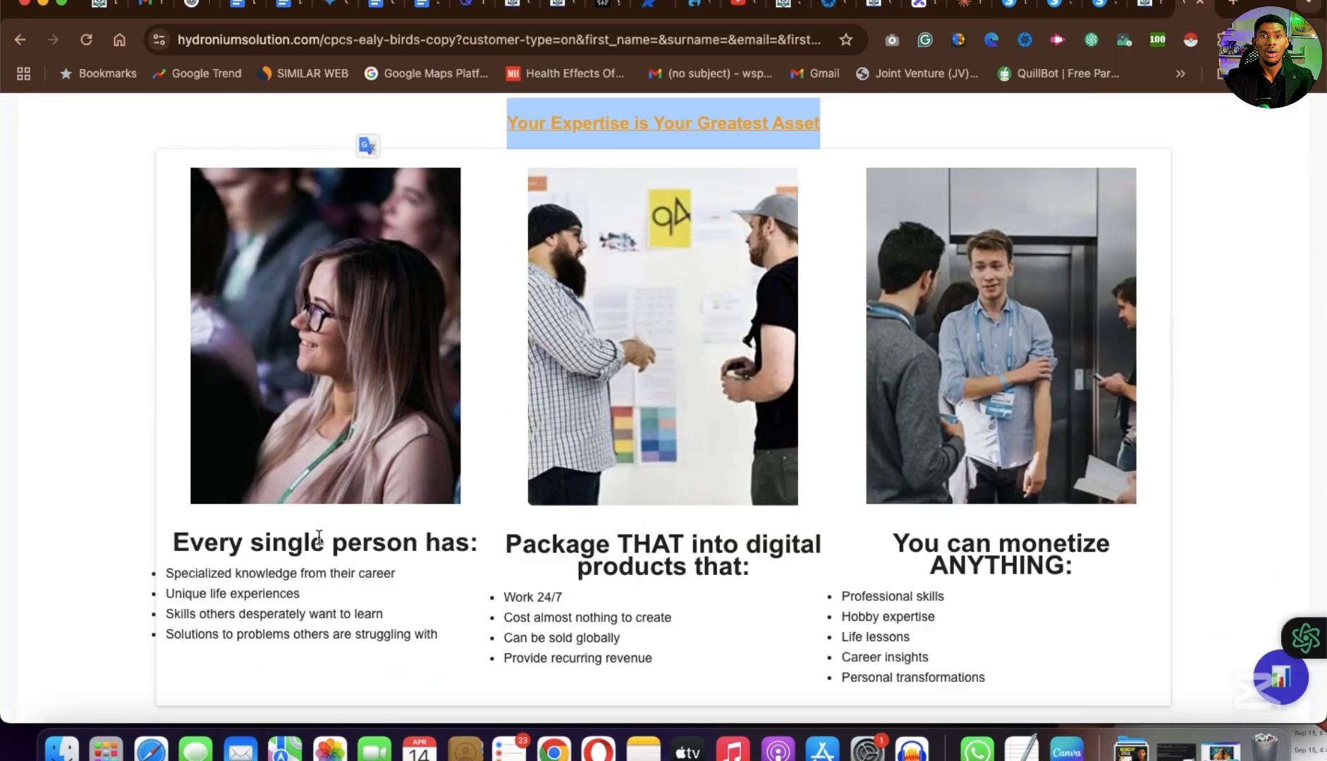
drag(437, 638, 159, 550)
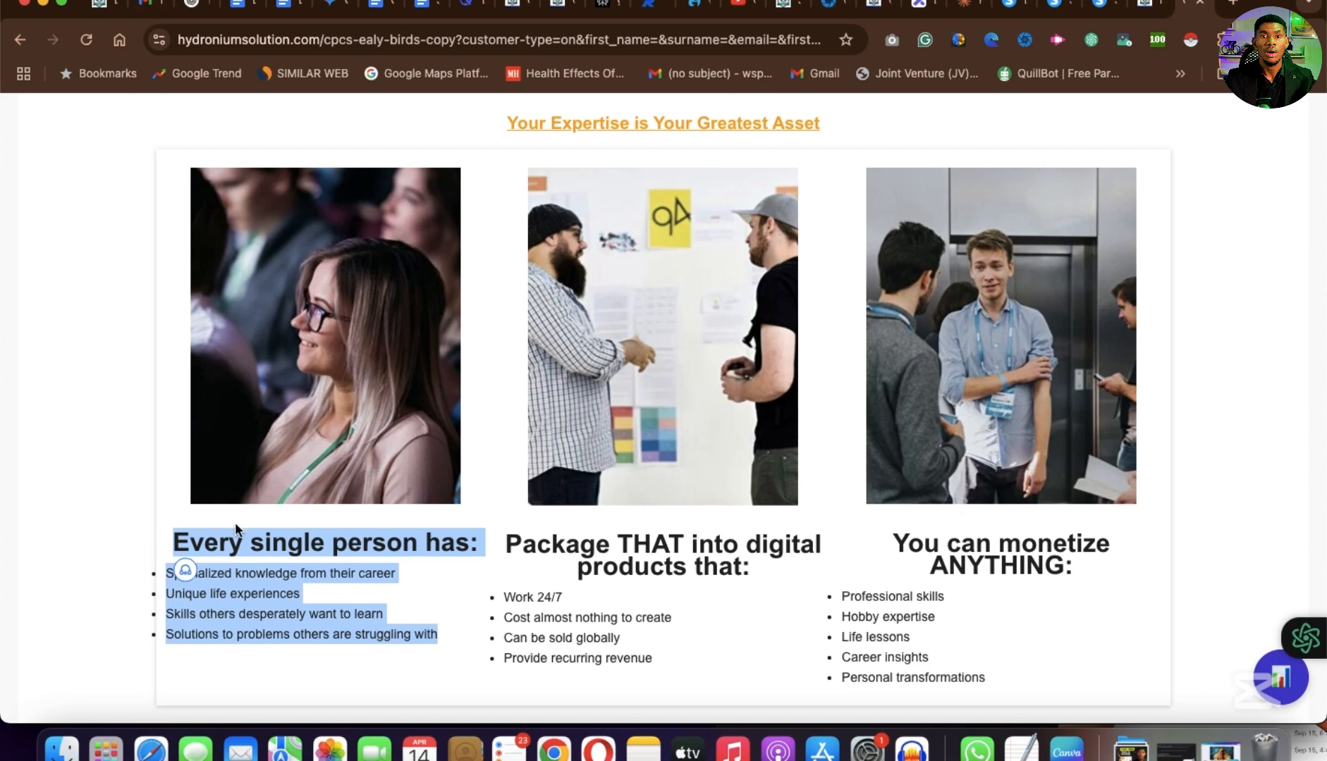
scroll(891, 580, down, 7)
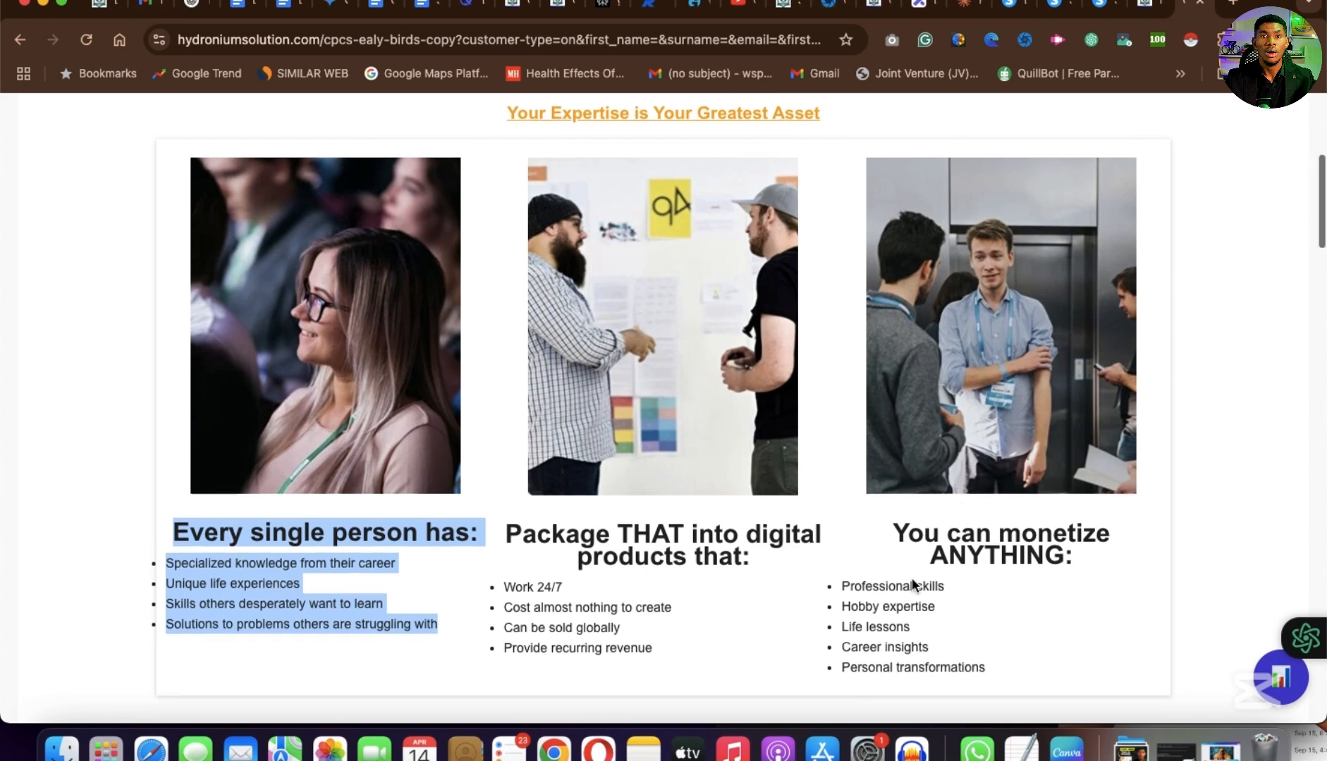
scroll(911, 577, up, 5)
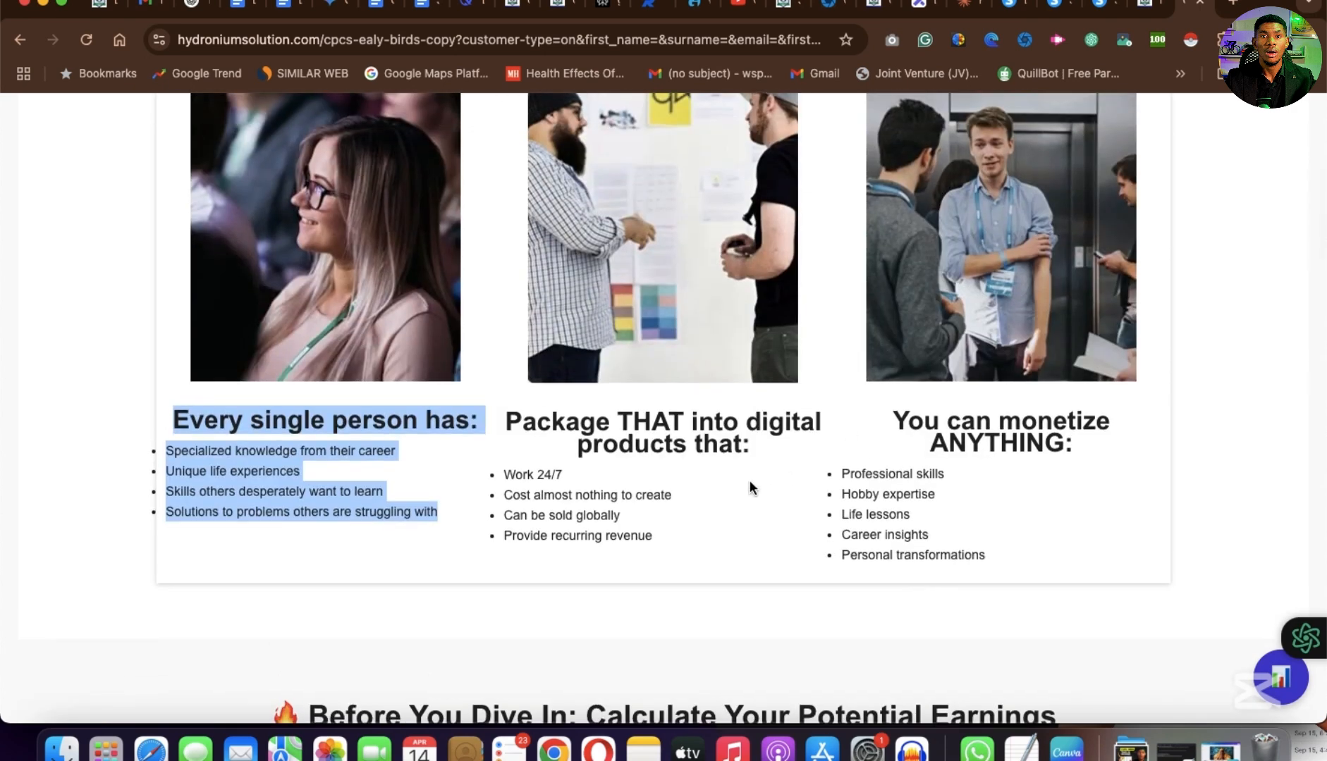
scroll(749, 480, down, 1)
click(1009, 8)
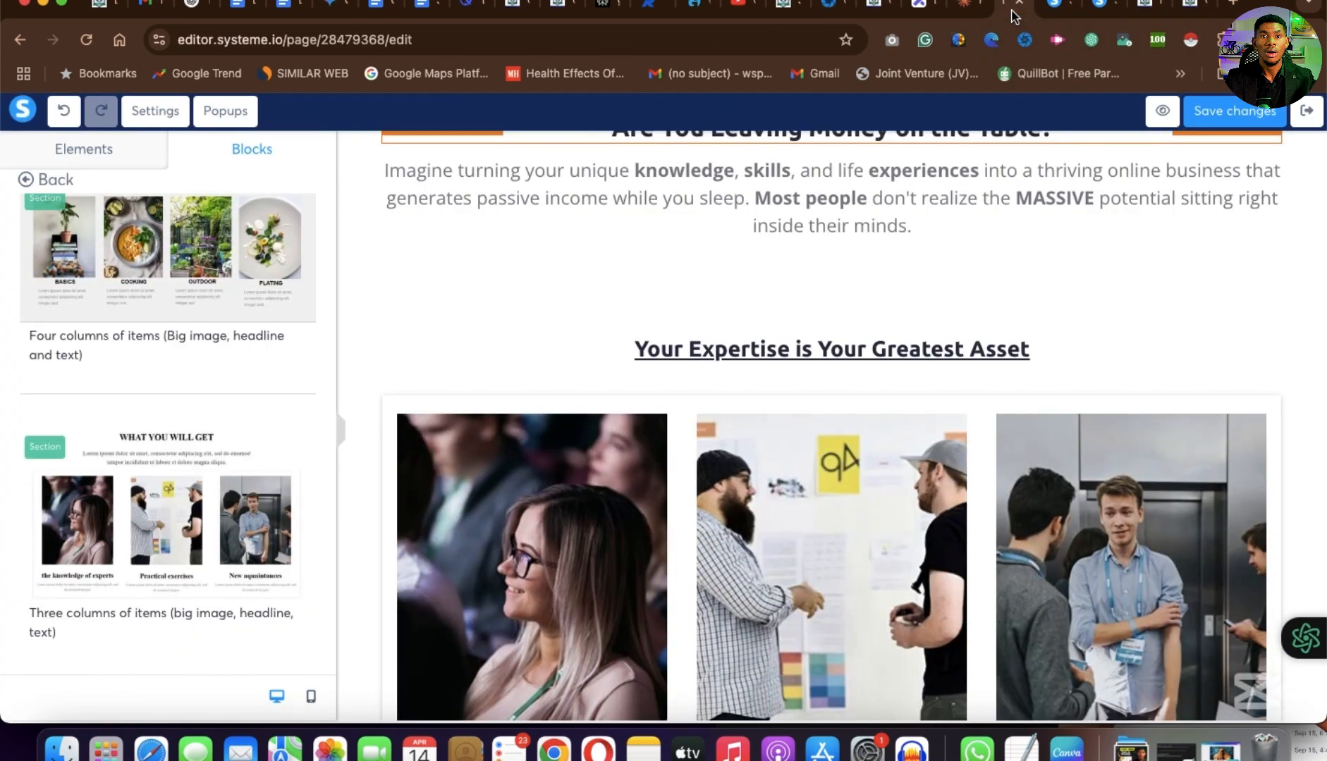
Color the "Your Expertise is Your Greatest Asset" headline orange (F5A623)
scroll(724, 482, down, 2)
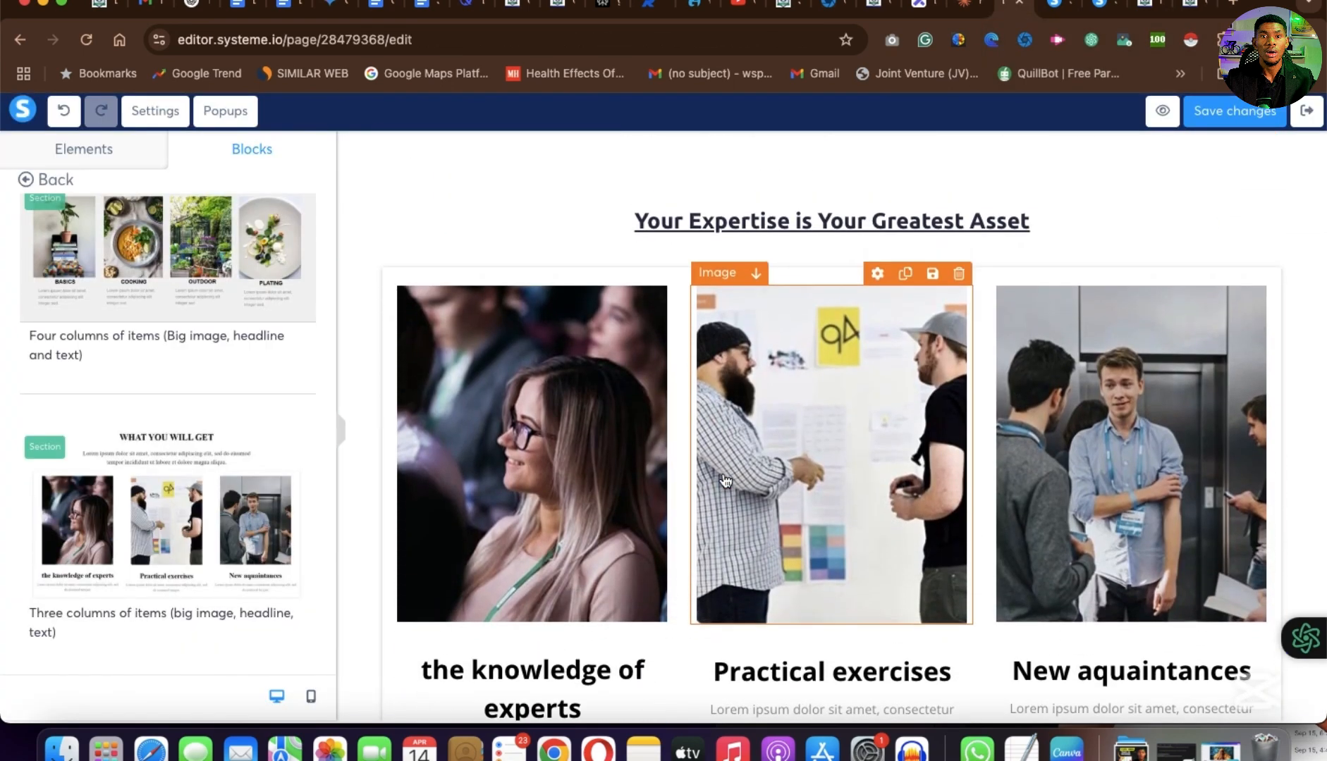
click(929, 224)
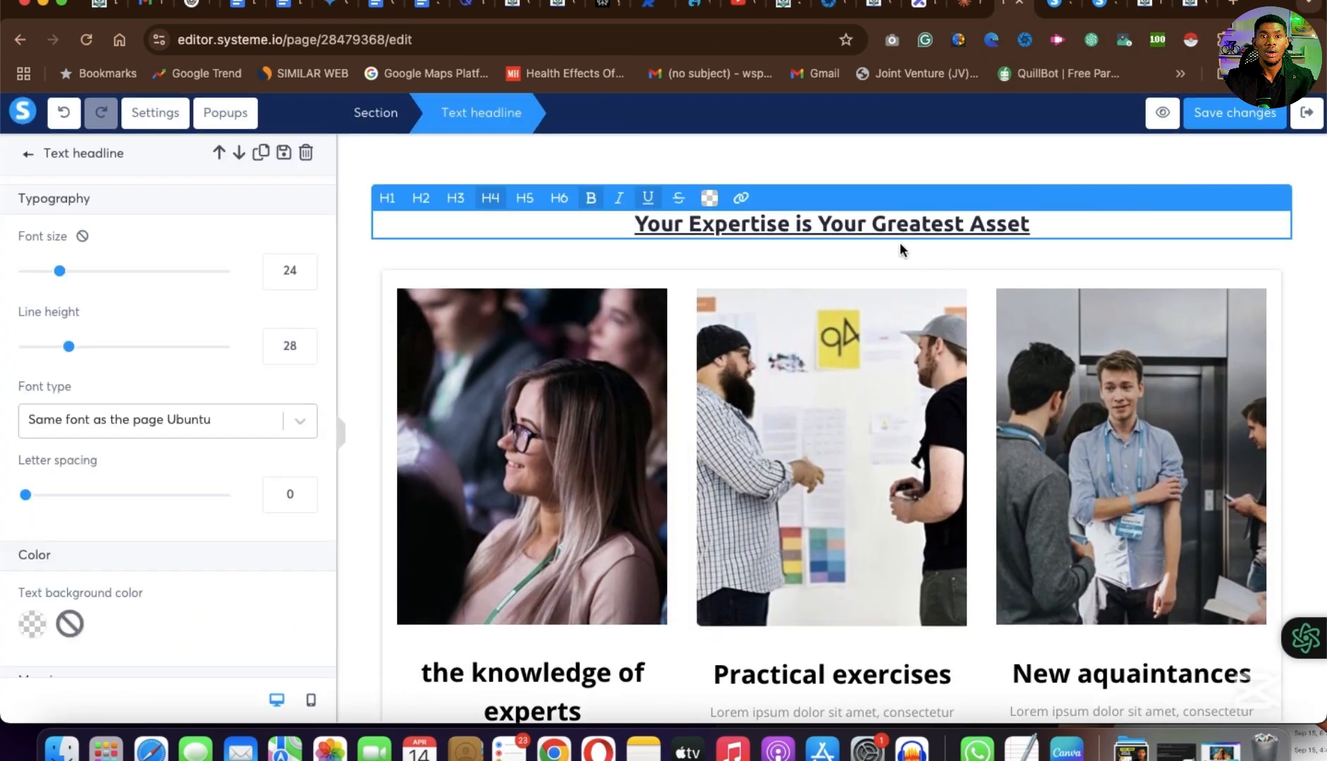
key(super+a)
click(712, 201)
click(709, 201)
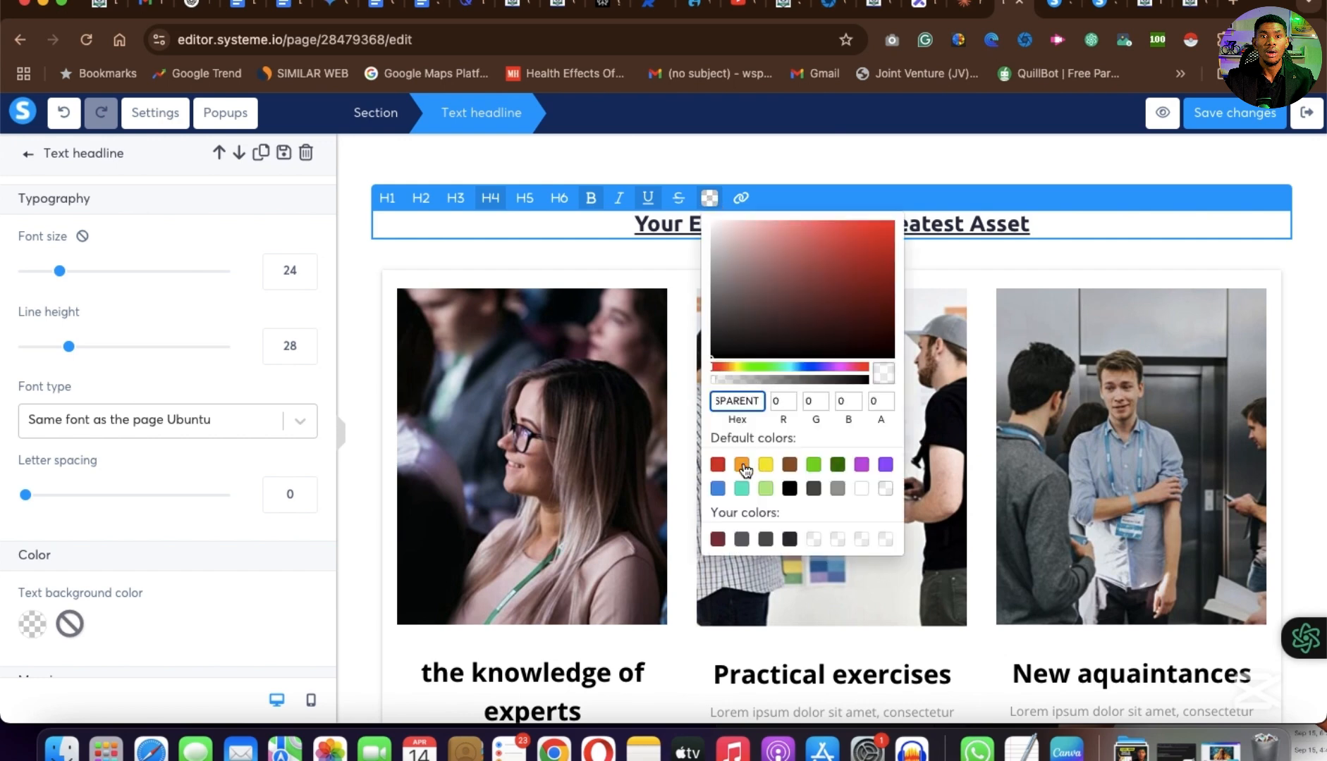
click(741, 465)
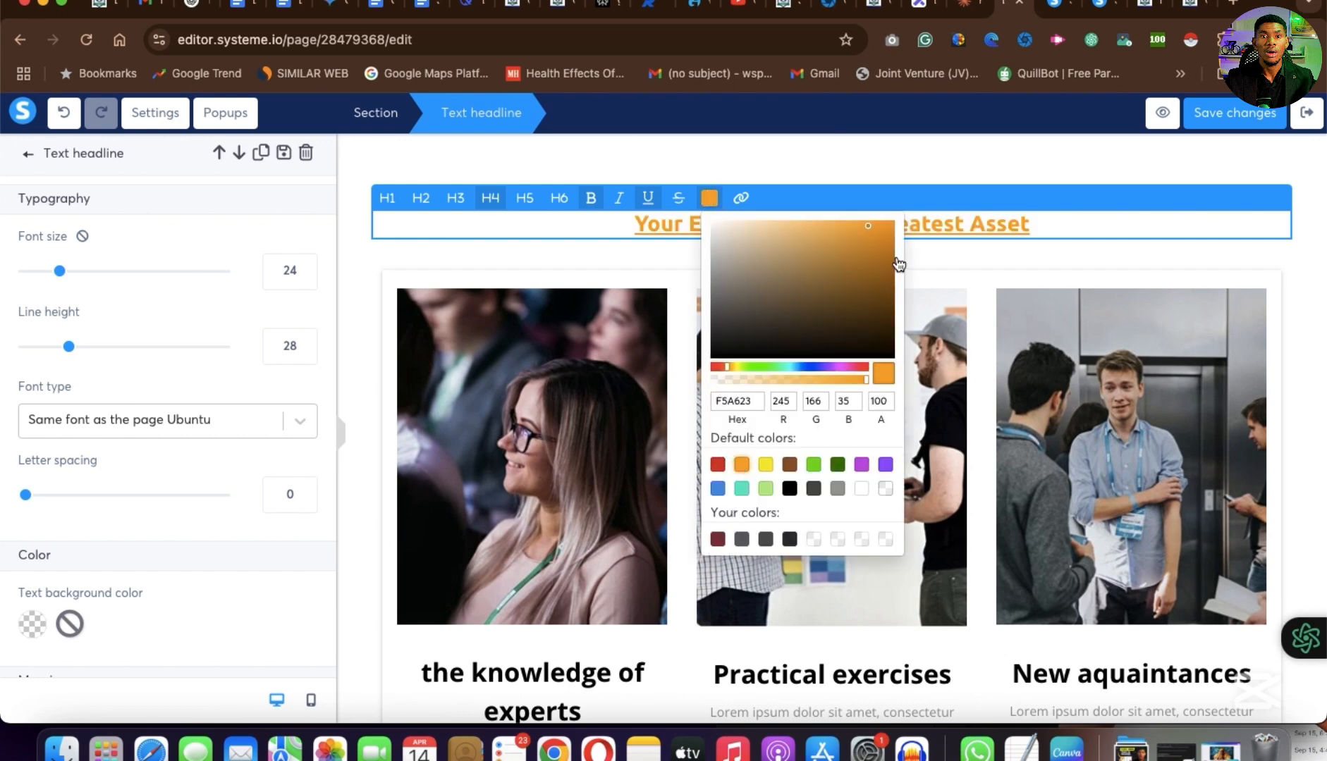
click(1198, 241)
click(1198, 241)
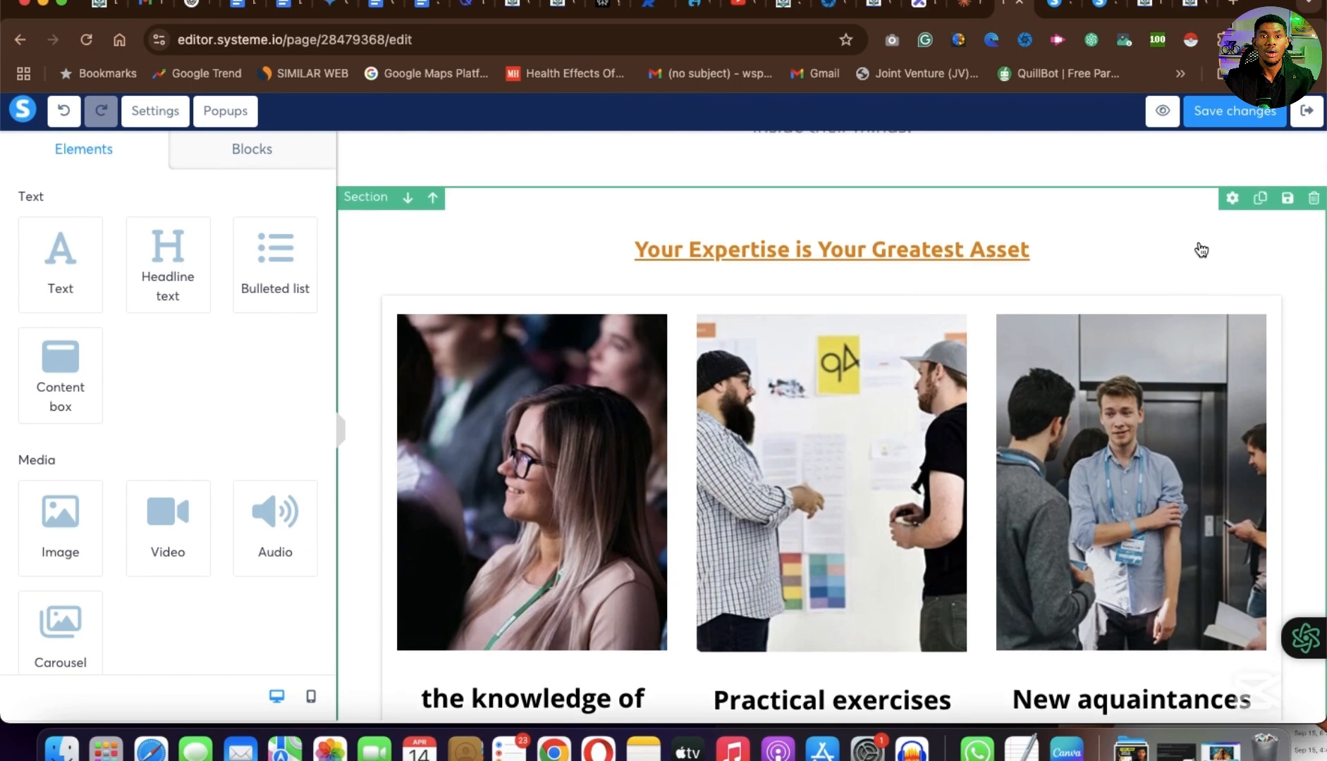
Replace the first column's heading with the copied text, keeping only "Every single person has:" and removing the bullet points
scroll(1201, 251, down, 5)
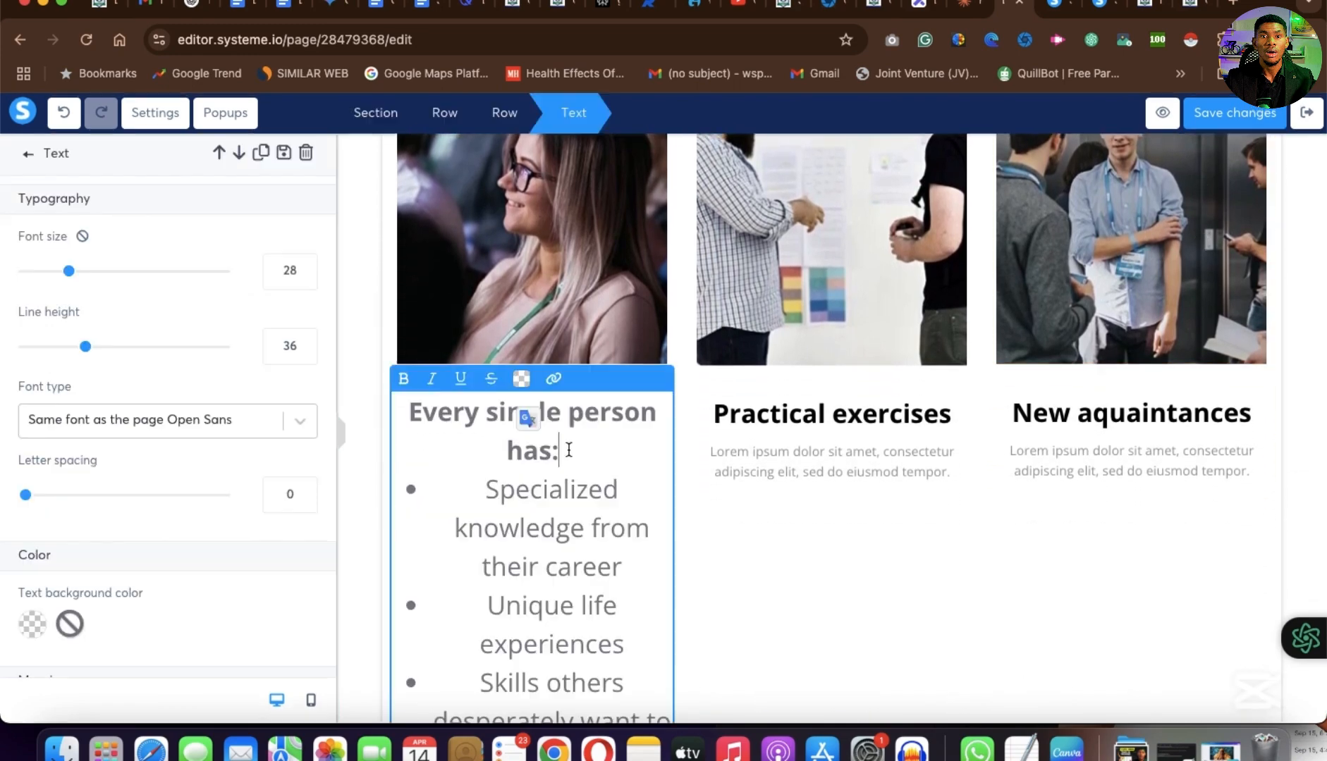
key(super+a)
scroll(569, 487, down, 15)
scroll(696, 232, up, 3)
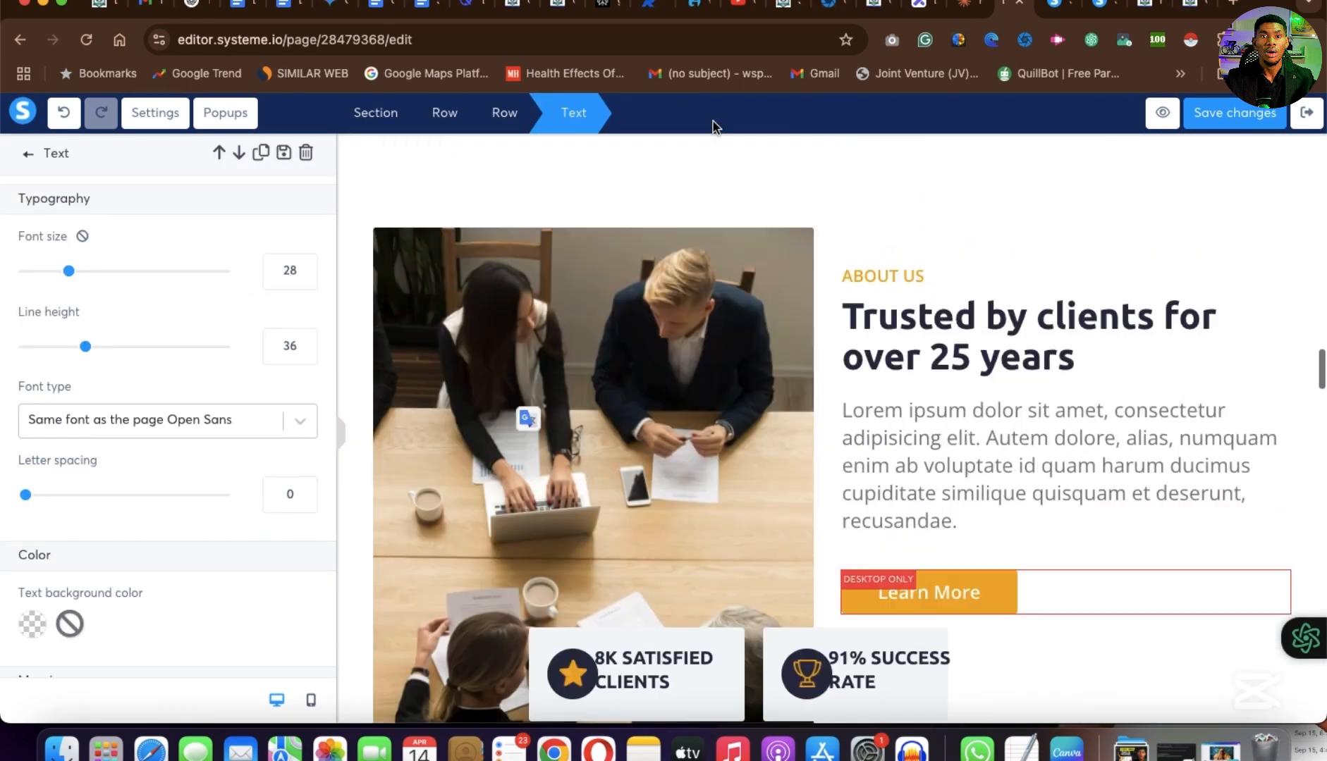
scroll(713, 121, up, 15)
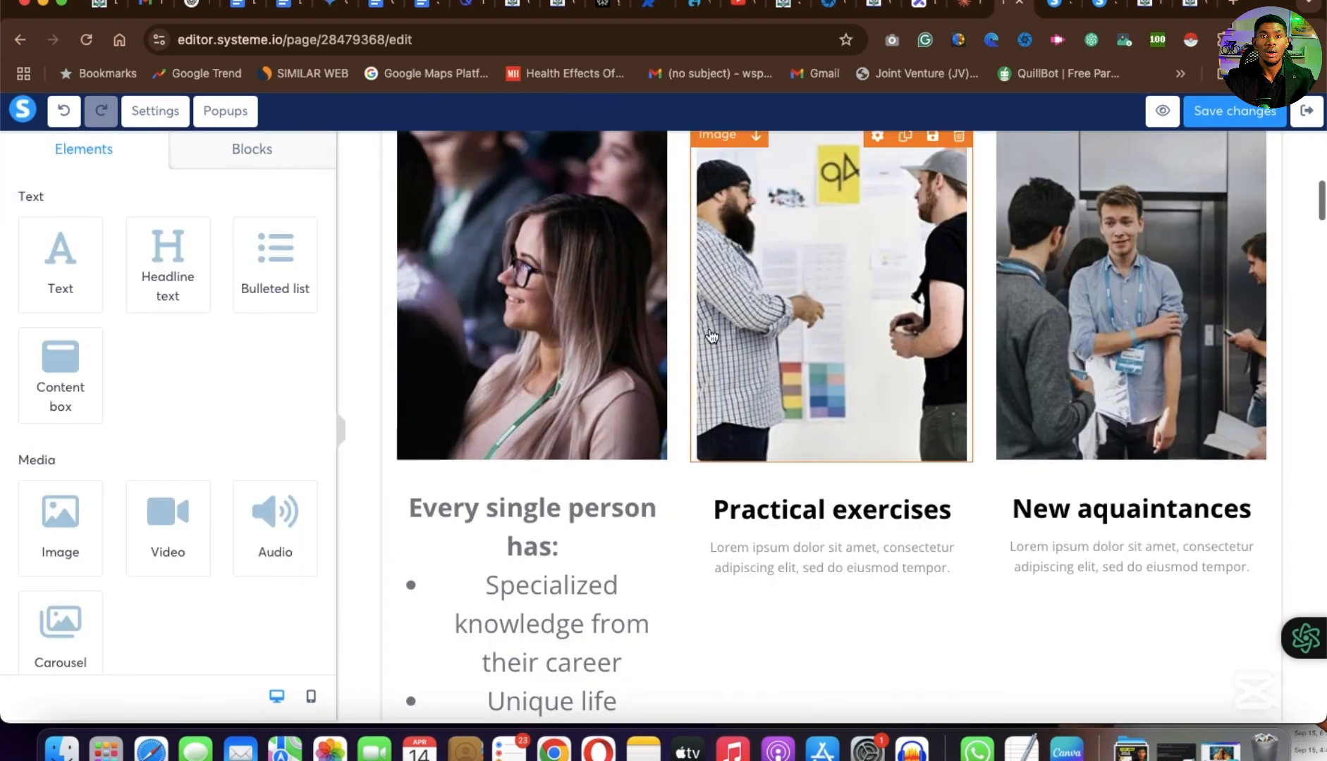
scroll(711, 335, down, 4)
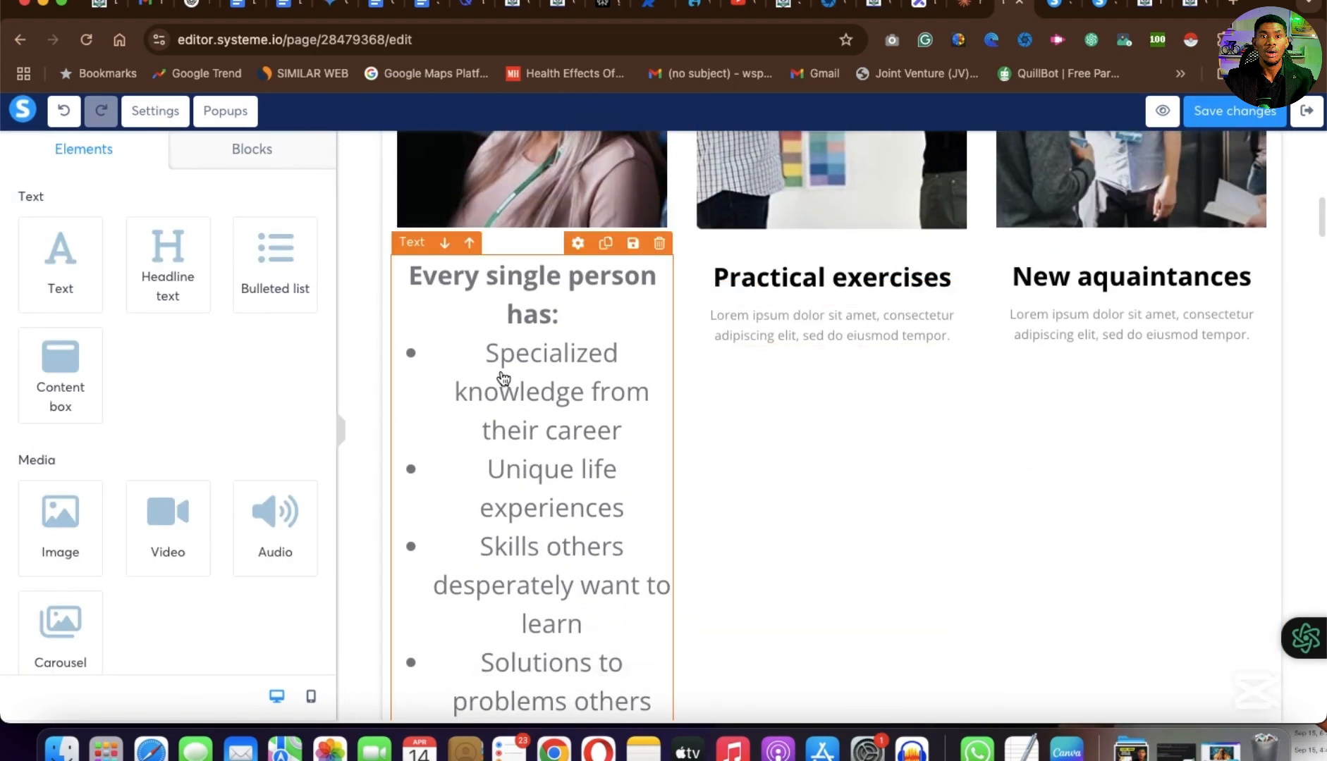
click(496, 322)
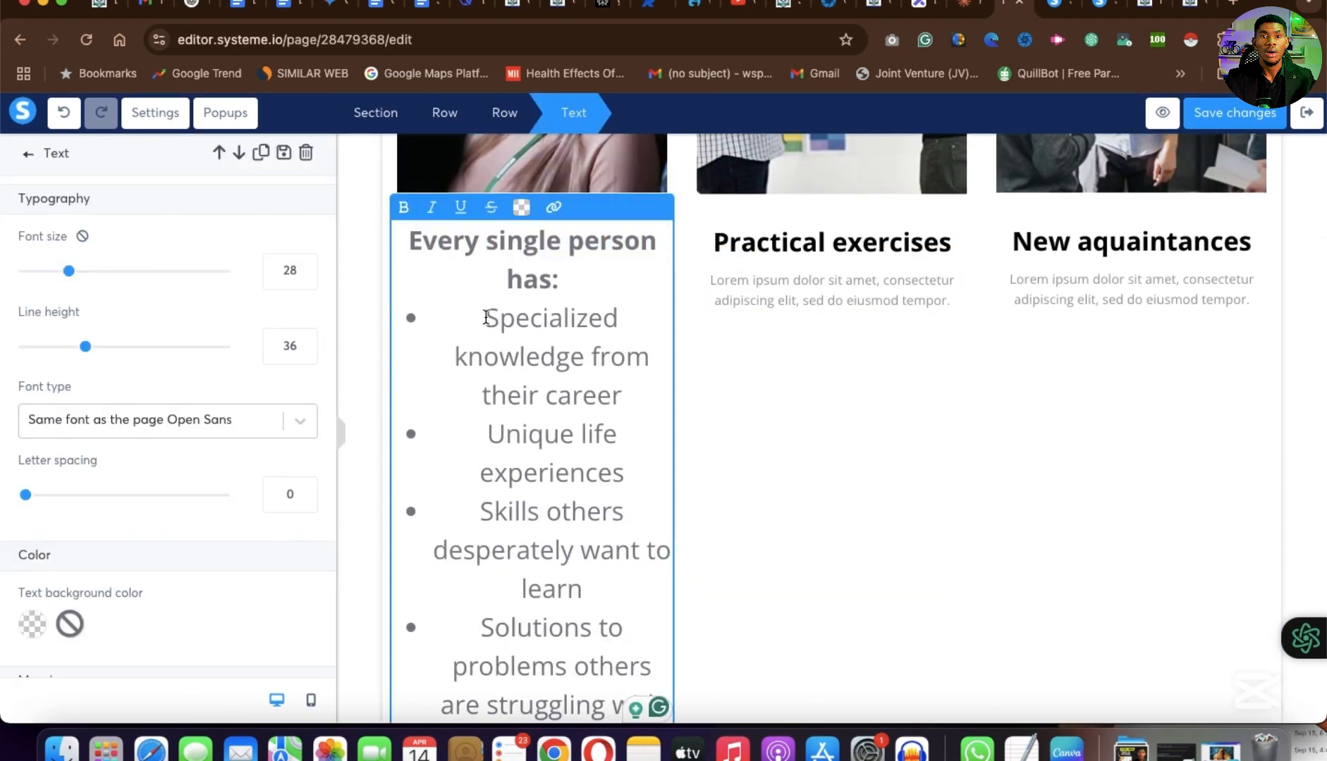
key(BackSpace)
key(BackSpace)
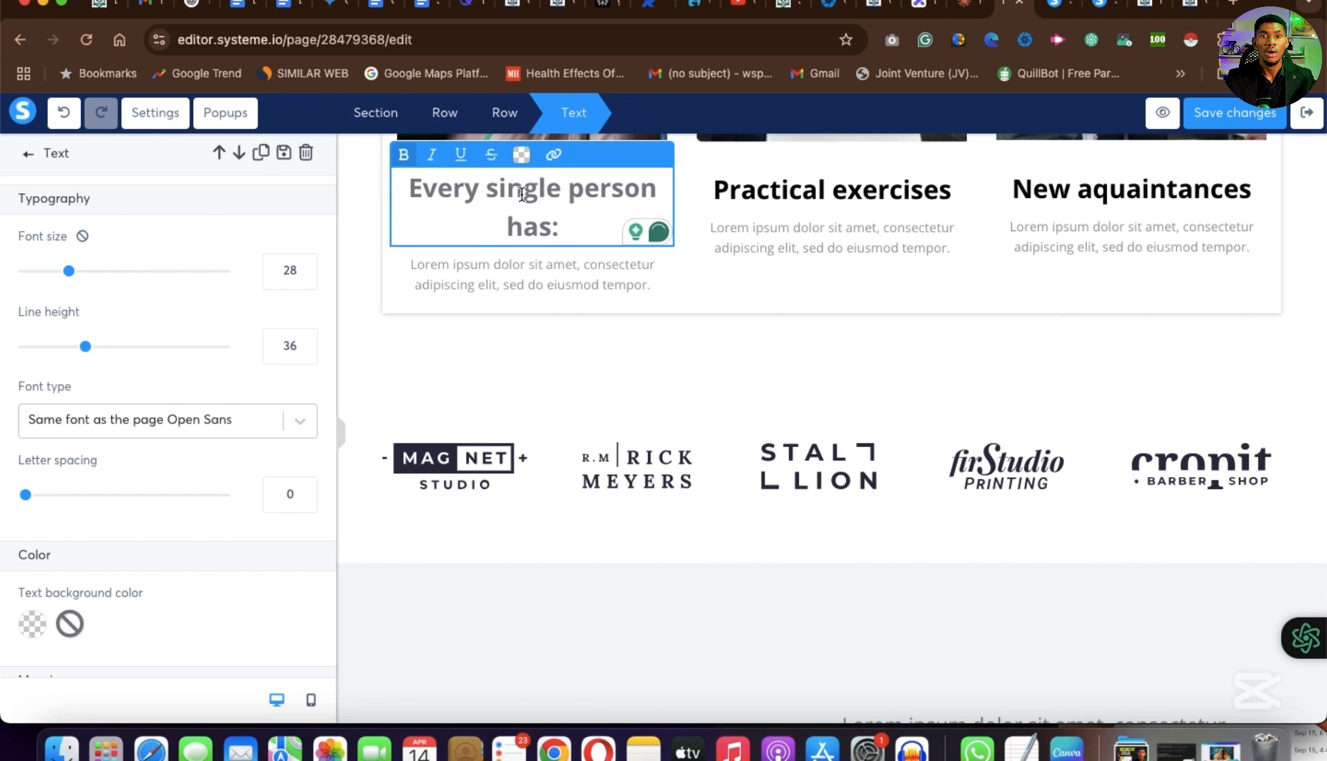
Set the text color of the "Every single person has:" heading to black
triple_click(523, 194)
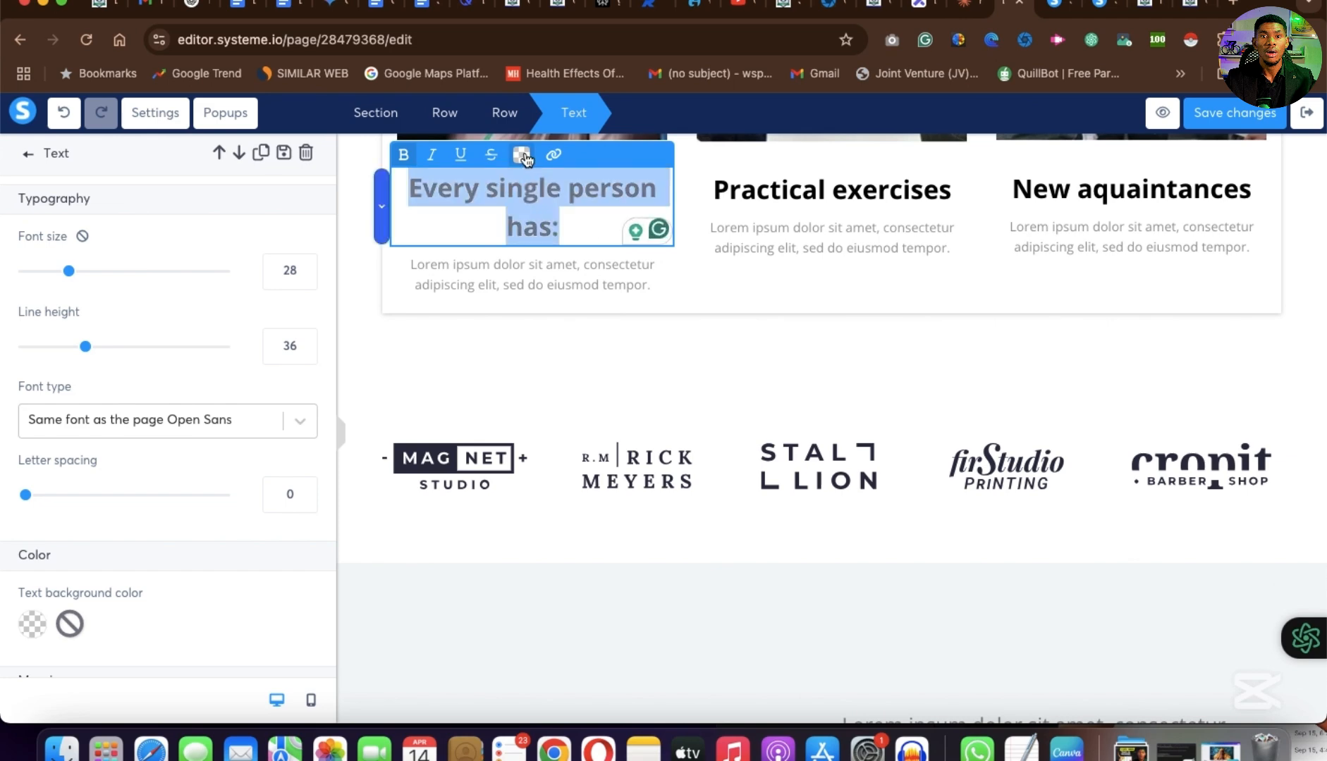
click(523, 156)
click(603, 448)
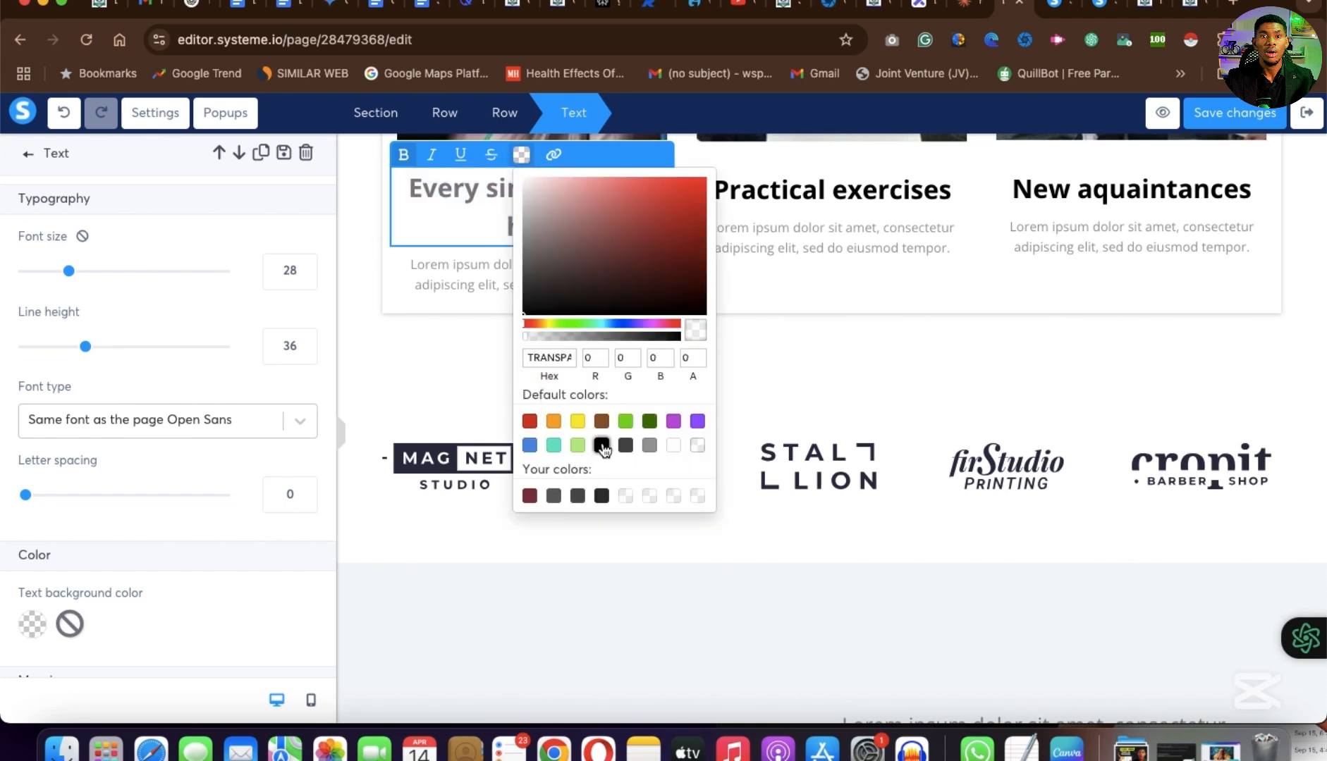
click(816, 232)
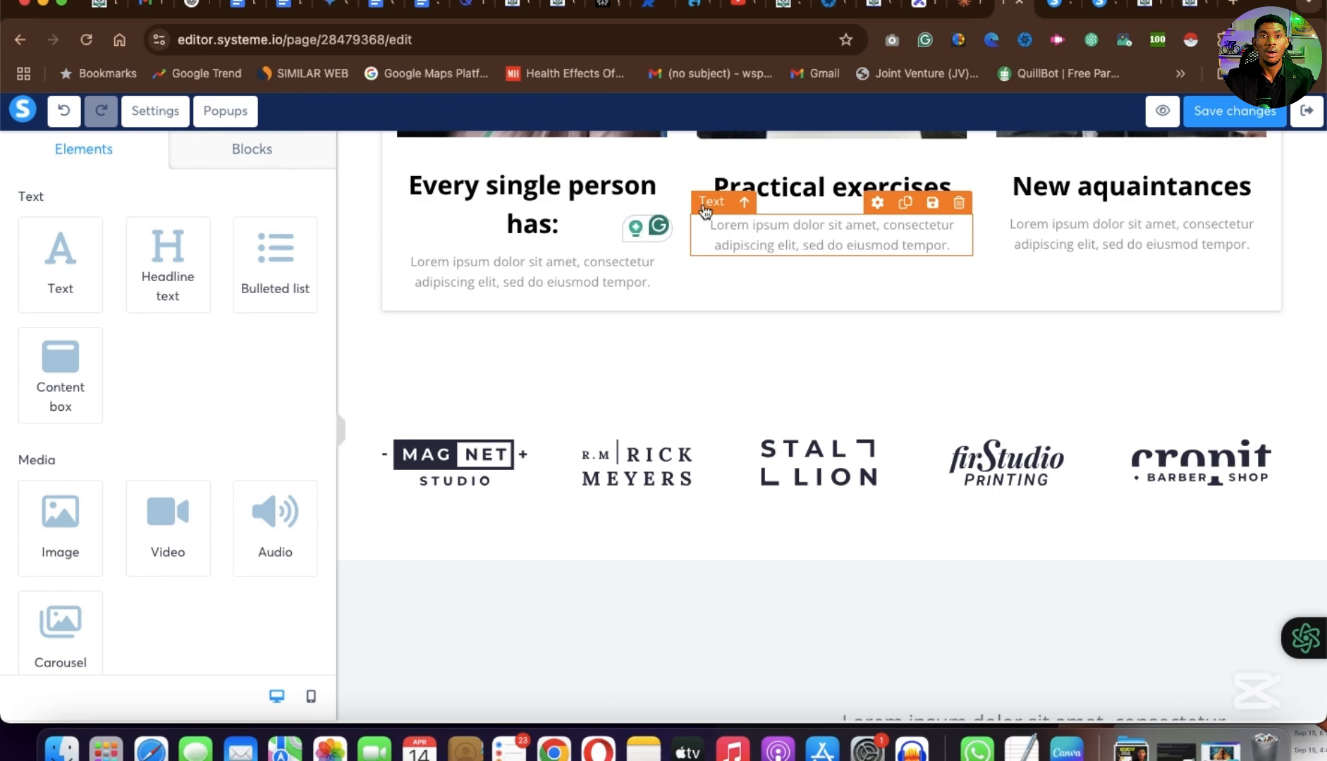
Replace the lorem ipsum text under "Every single person has:" with the copied list of four bullet points
click(500, 273)
key(super+a)
key(super+v)
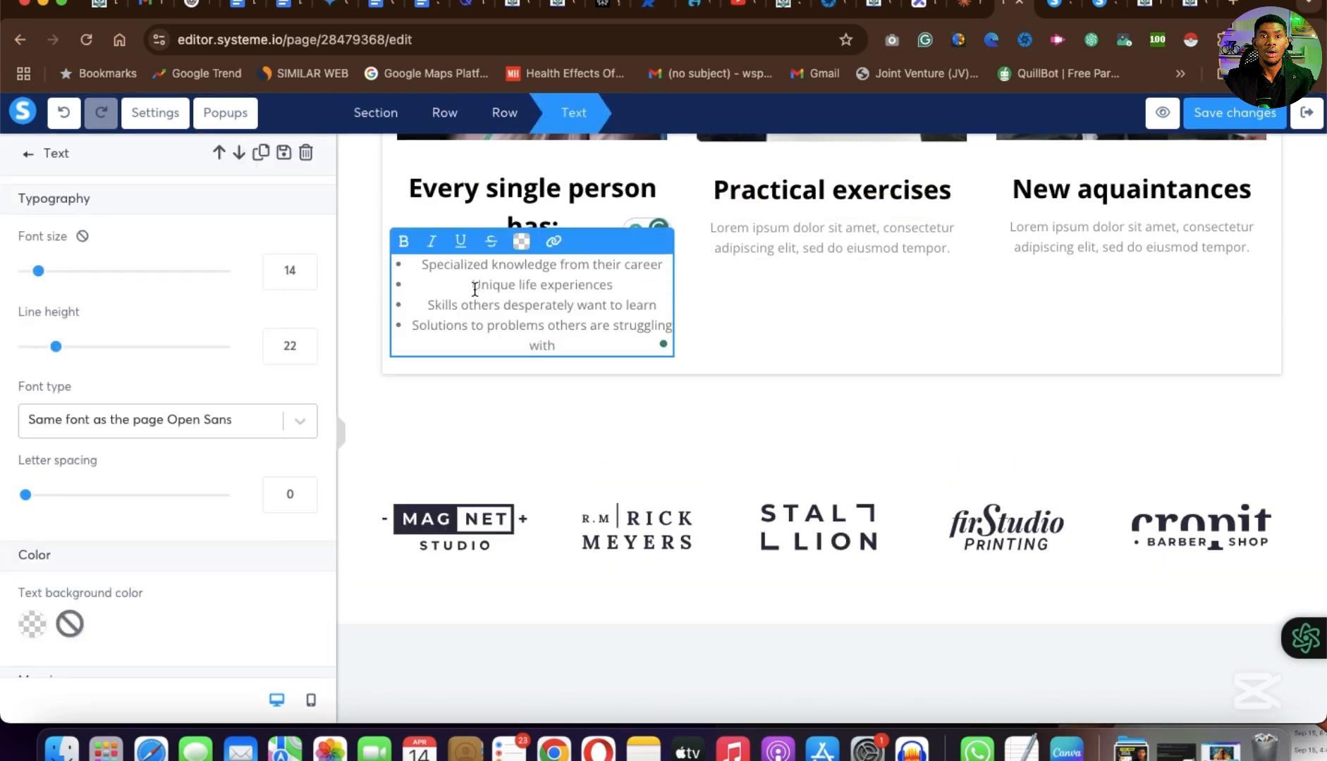
key(BackSpace)
key(super+z)
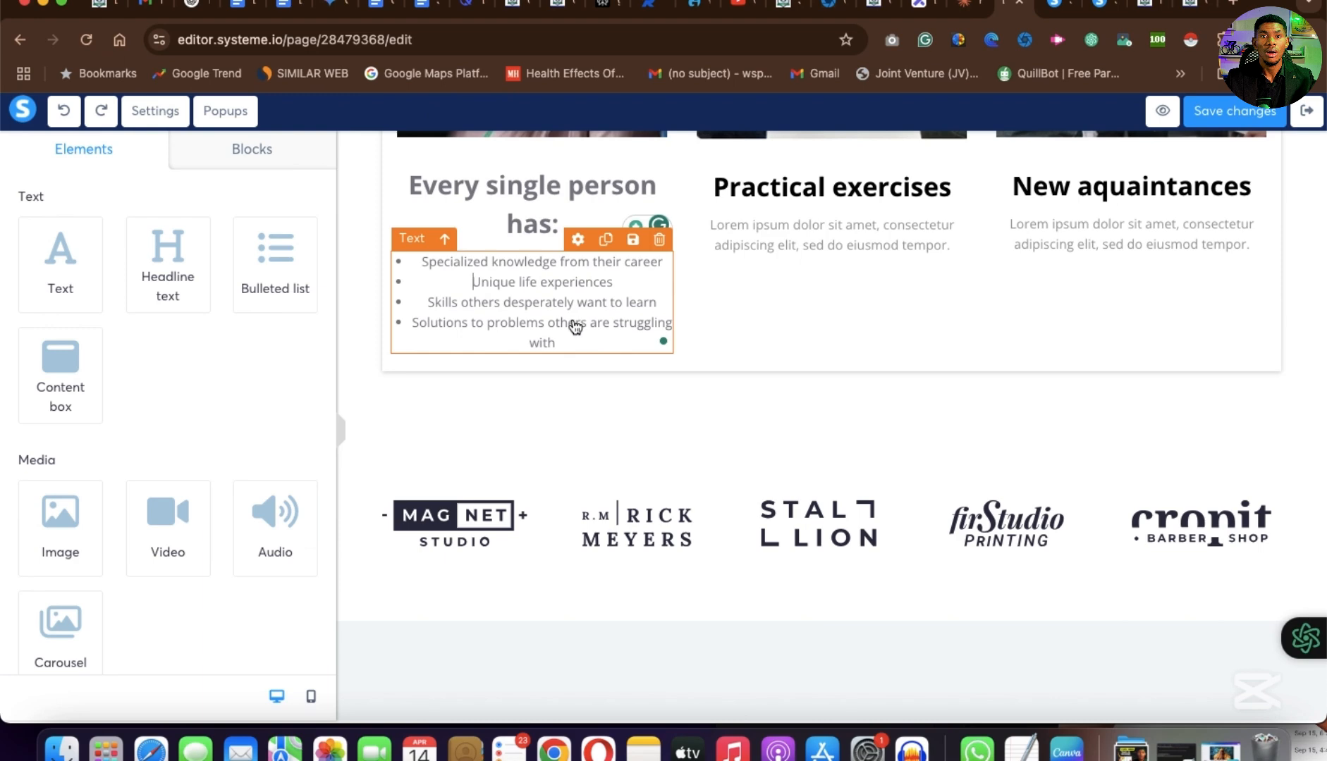
Left-align the bulleted list under the "Every single person has:" heading
key(super+a)
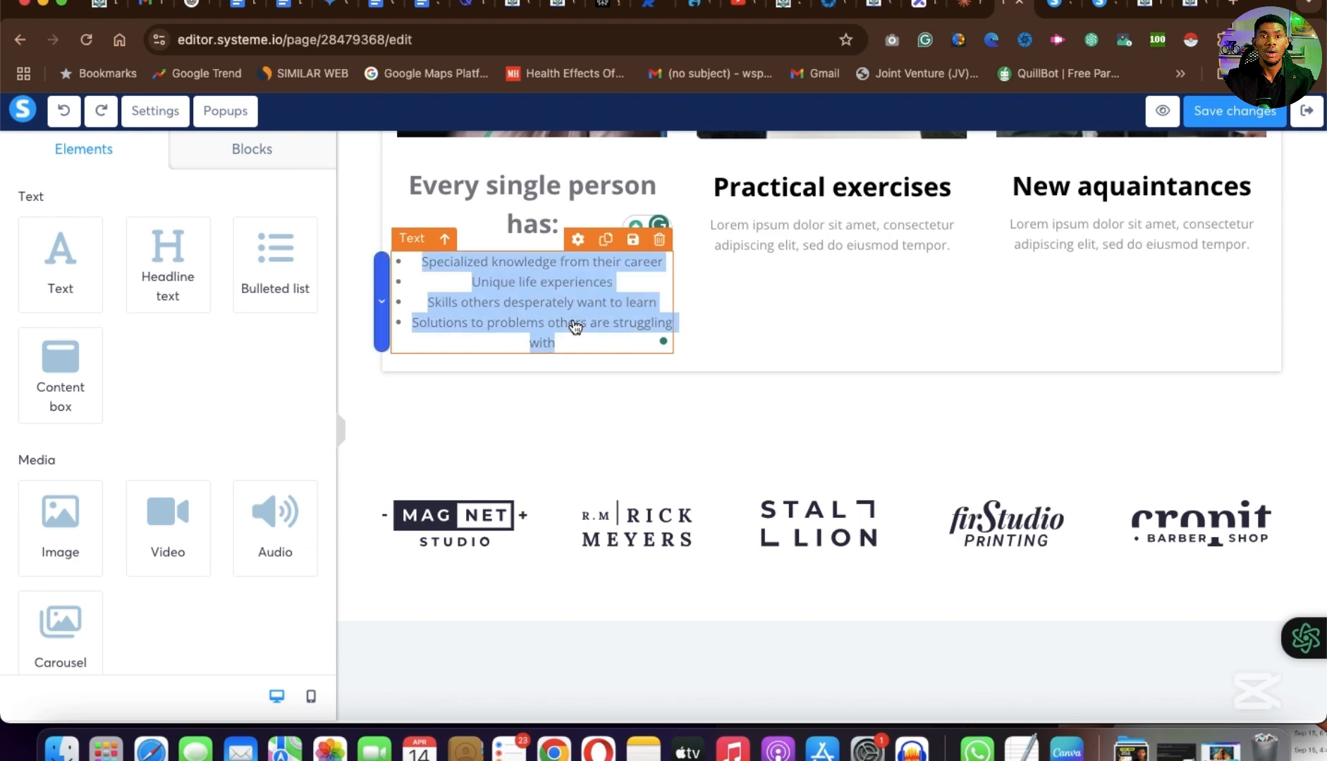
click(579, 242)
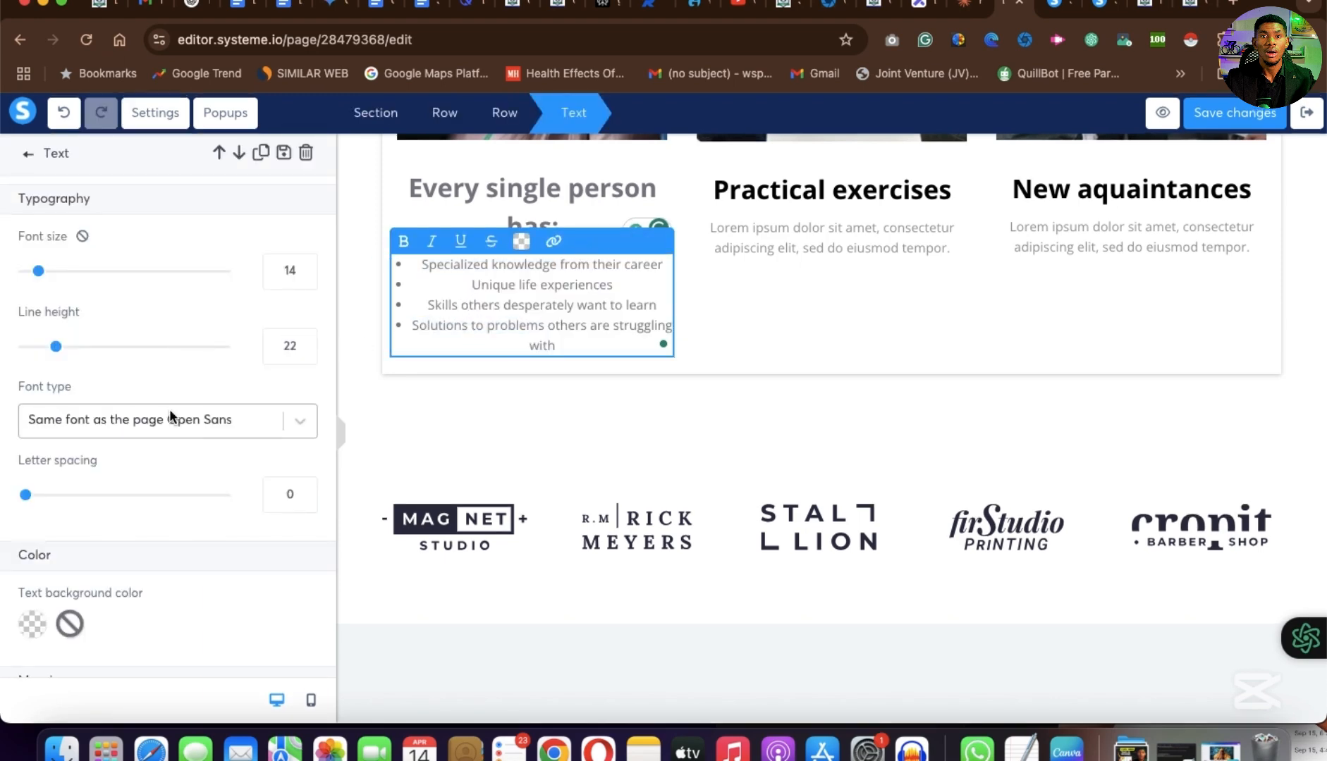
scroll(169, 408, down, 10)
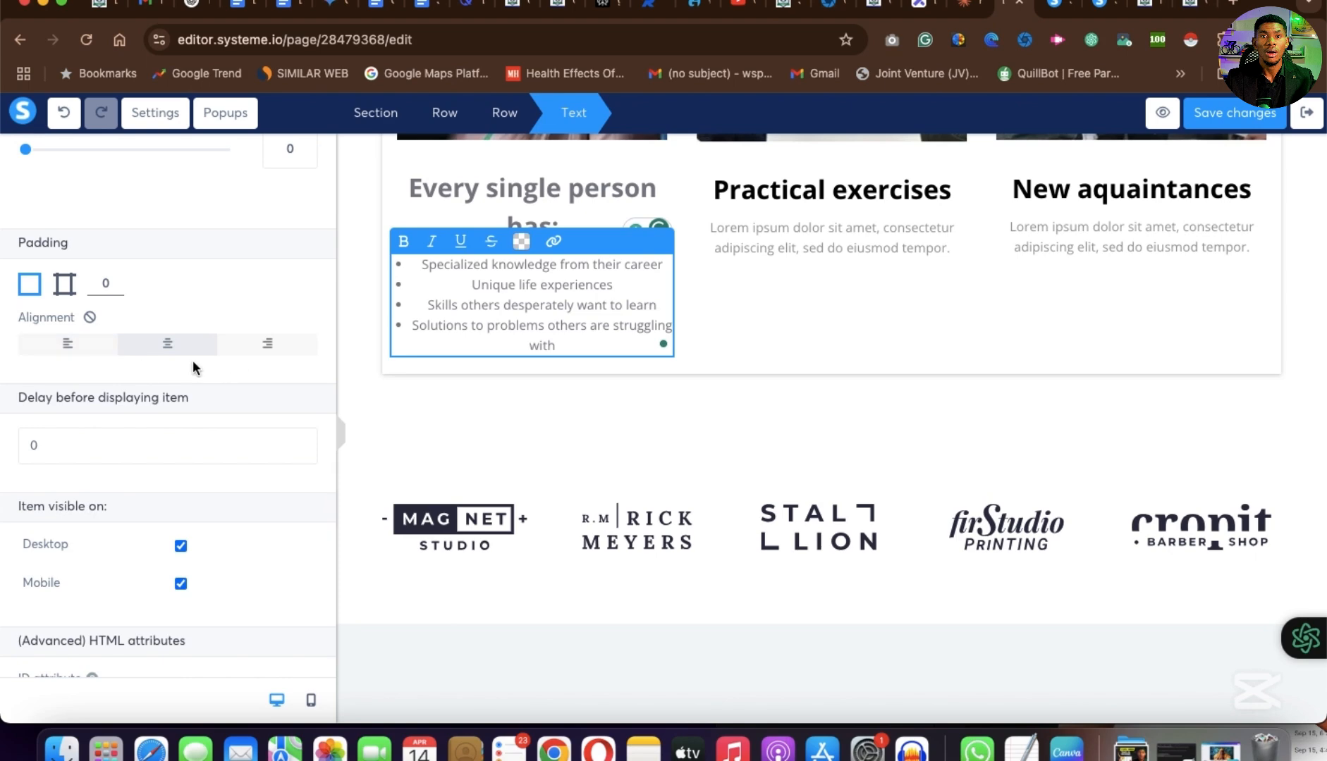
click(167, 344)
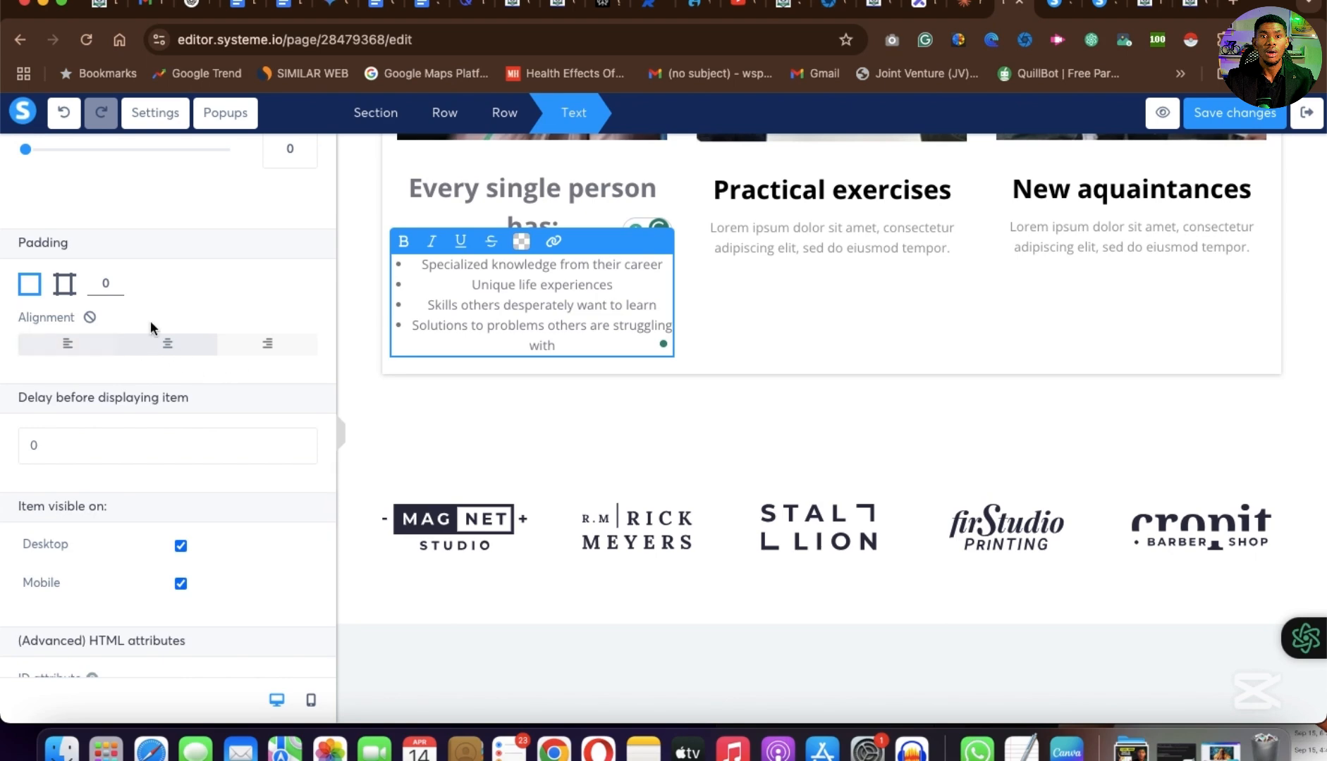
click(76, 345)
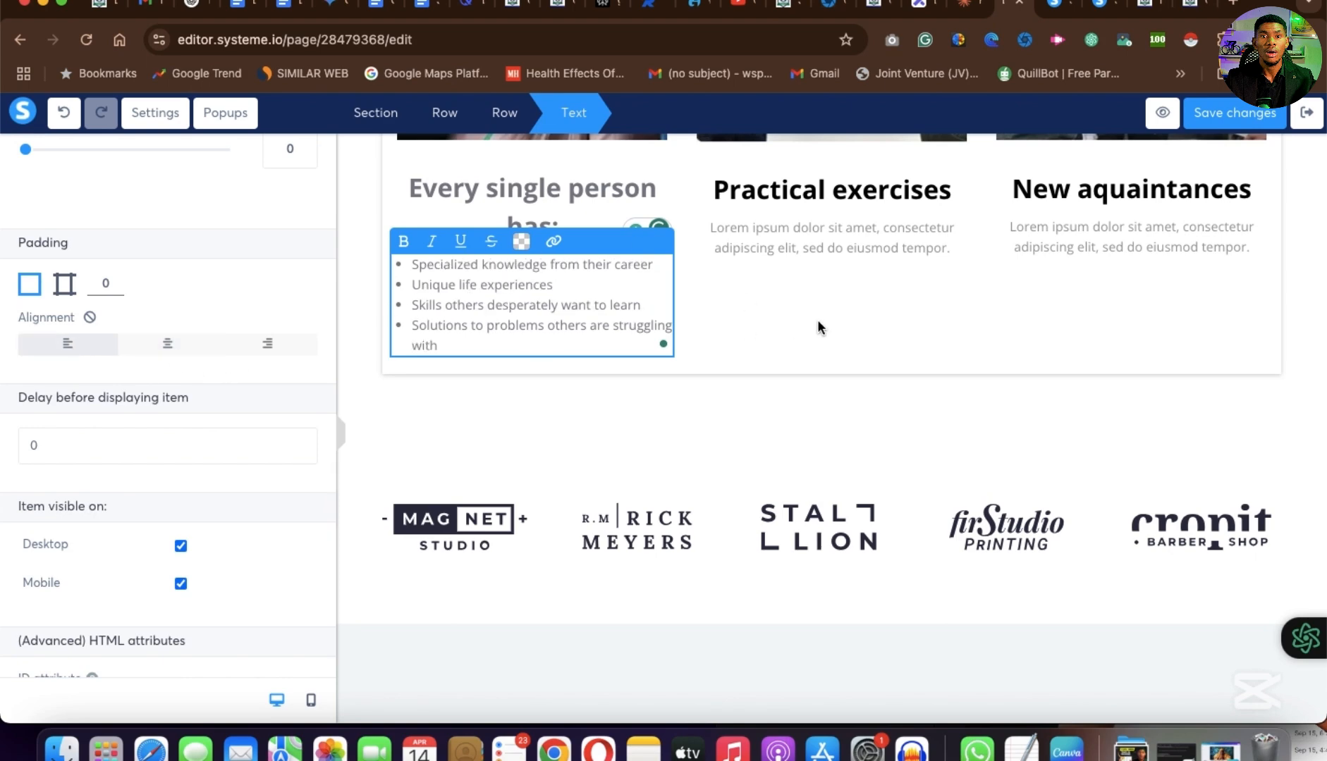
Set the text color of the "Every single person has:" heading to dark gray 2C2C33
click(533, 189)
click(521, 154)
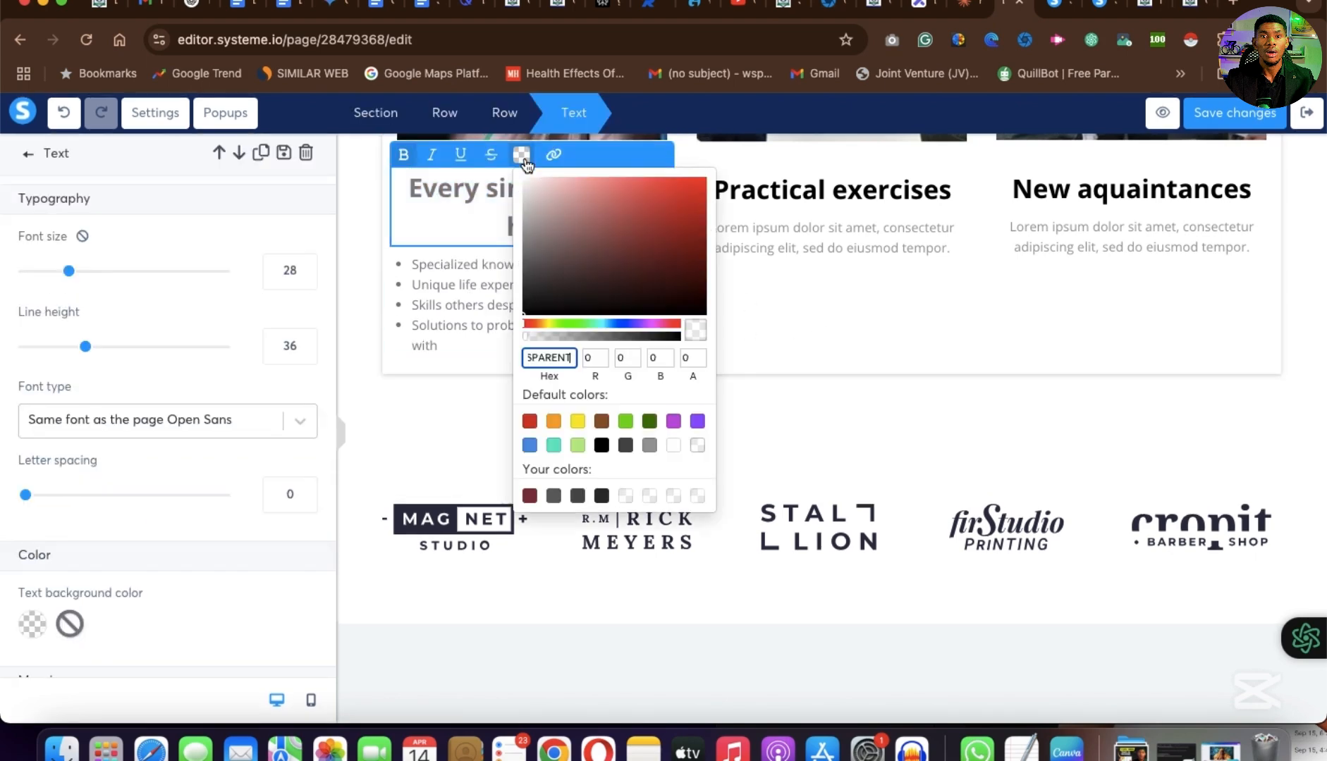
click(595, 498)
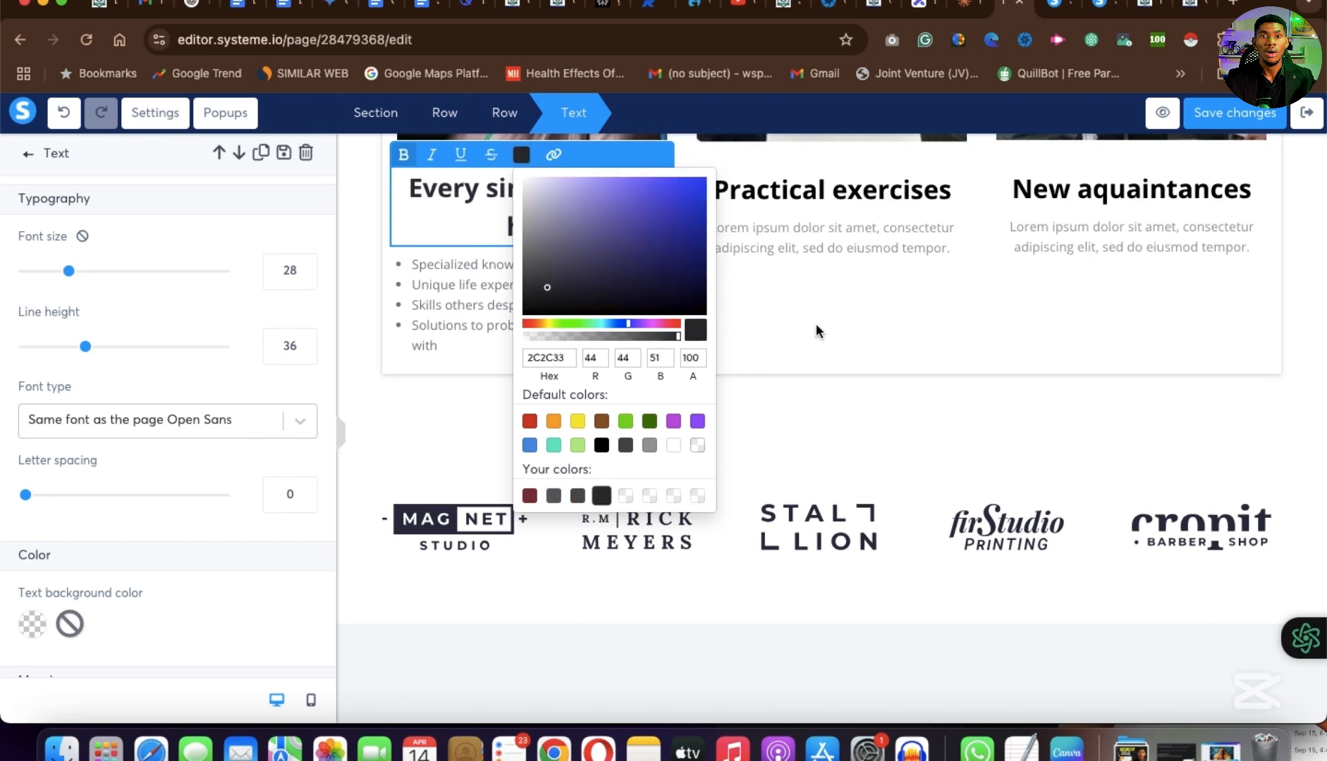
click(795, 324)
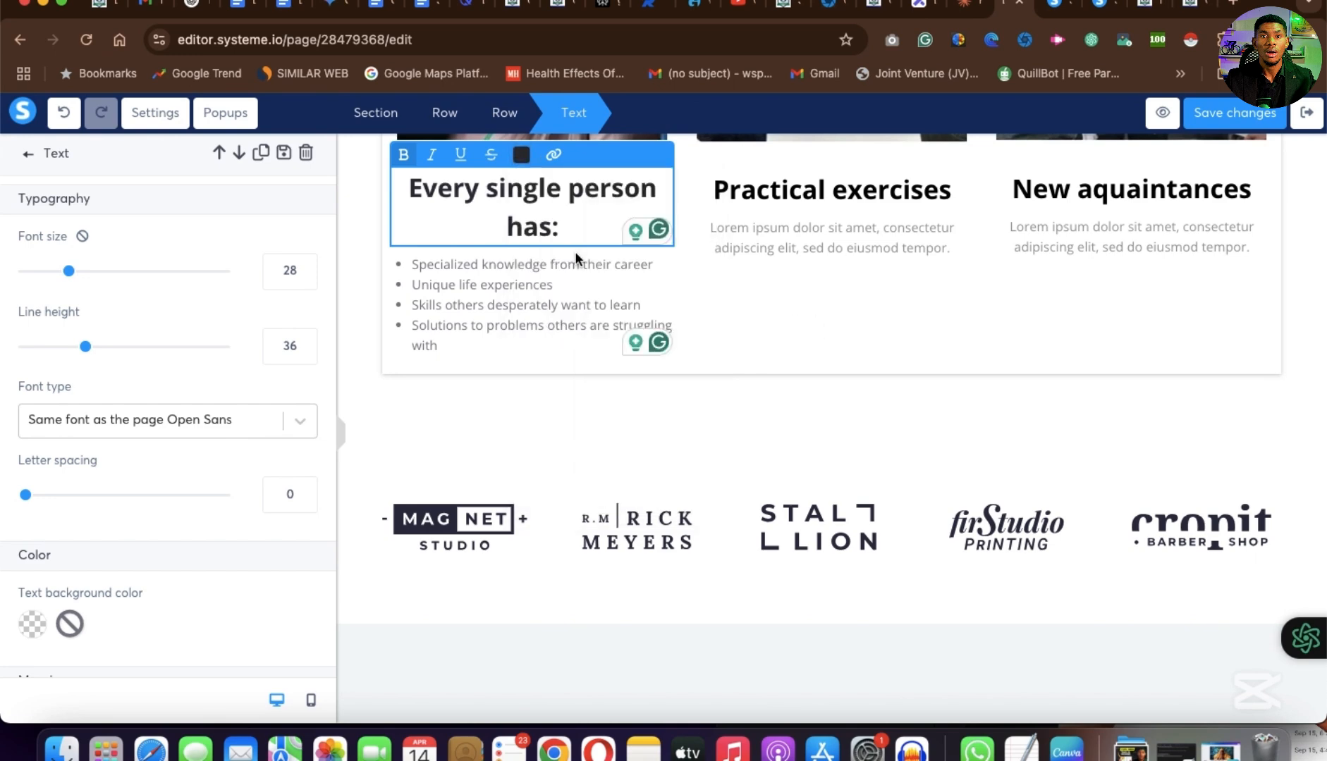
click(770, 310)
click(696, 284)
scroll(599, 324, up, 5)
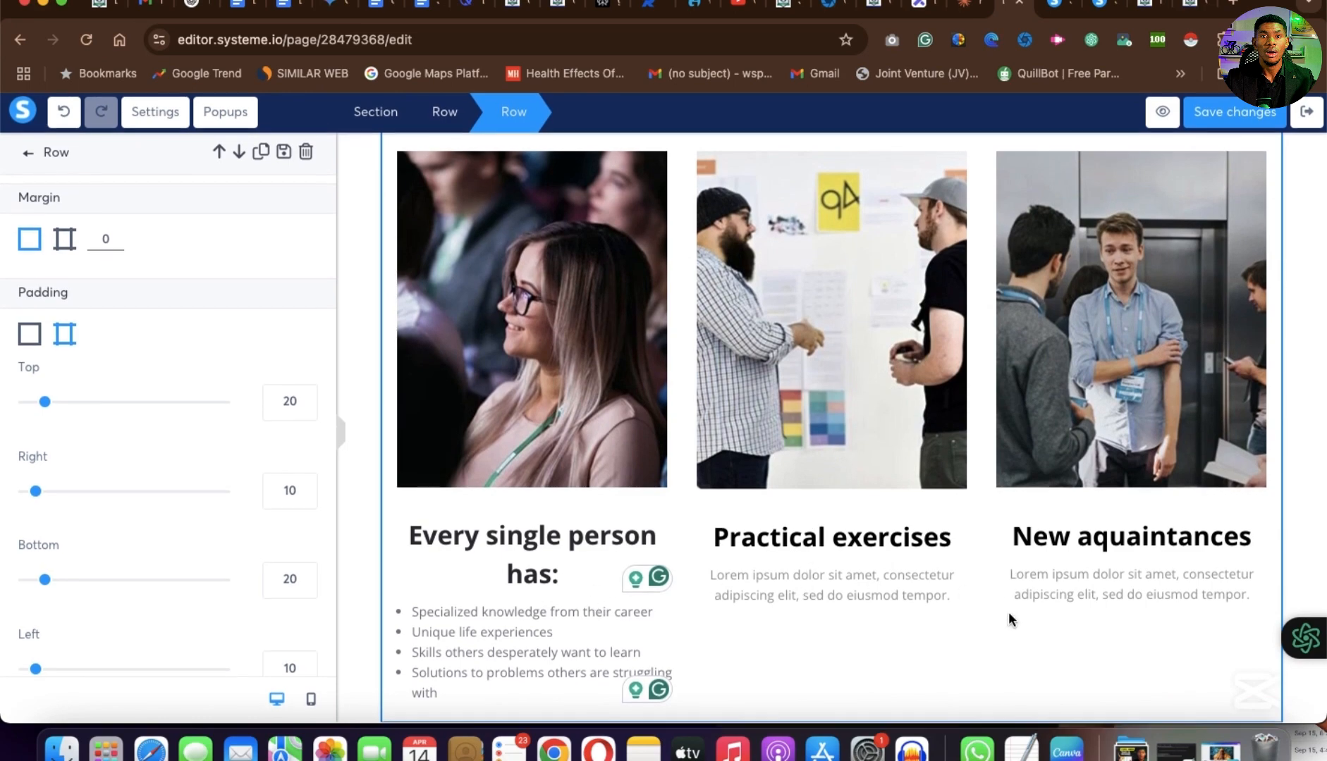
click(964, 533)
scroll(964, 533, down, 3)
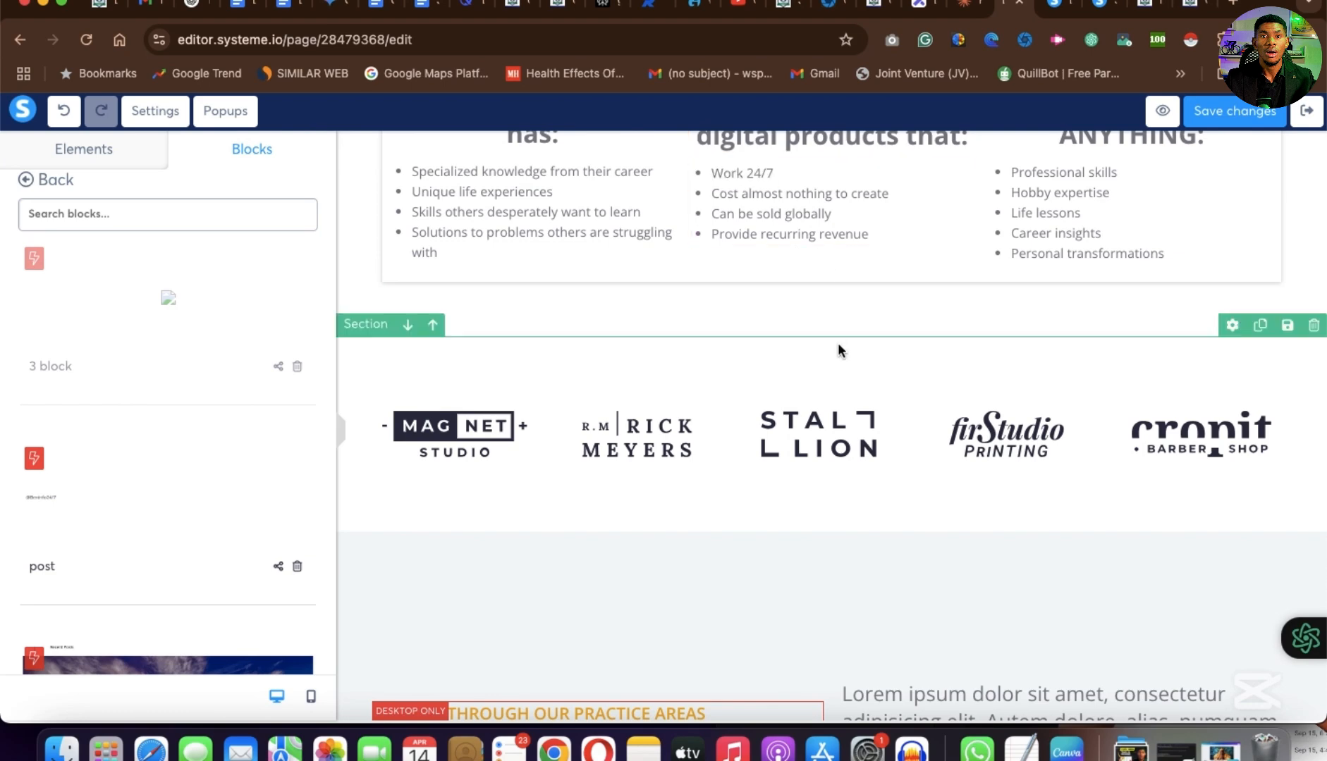
Color the third column's "You can monetize ANYTHING:" heading dark navy (020225)
scroll(890, 462, up, 5)
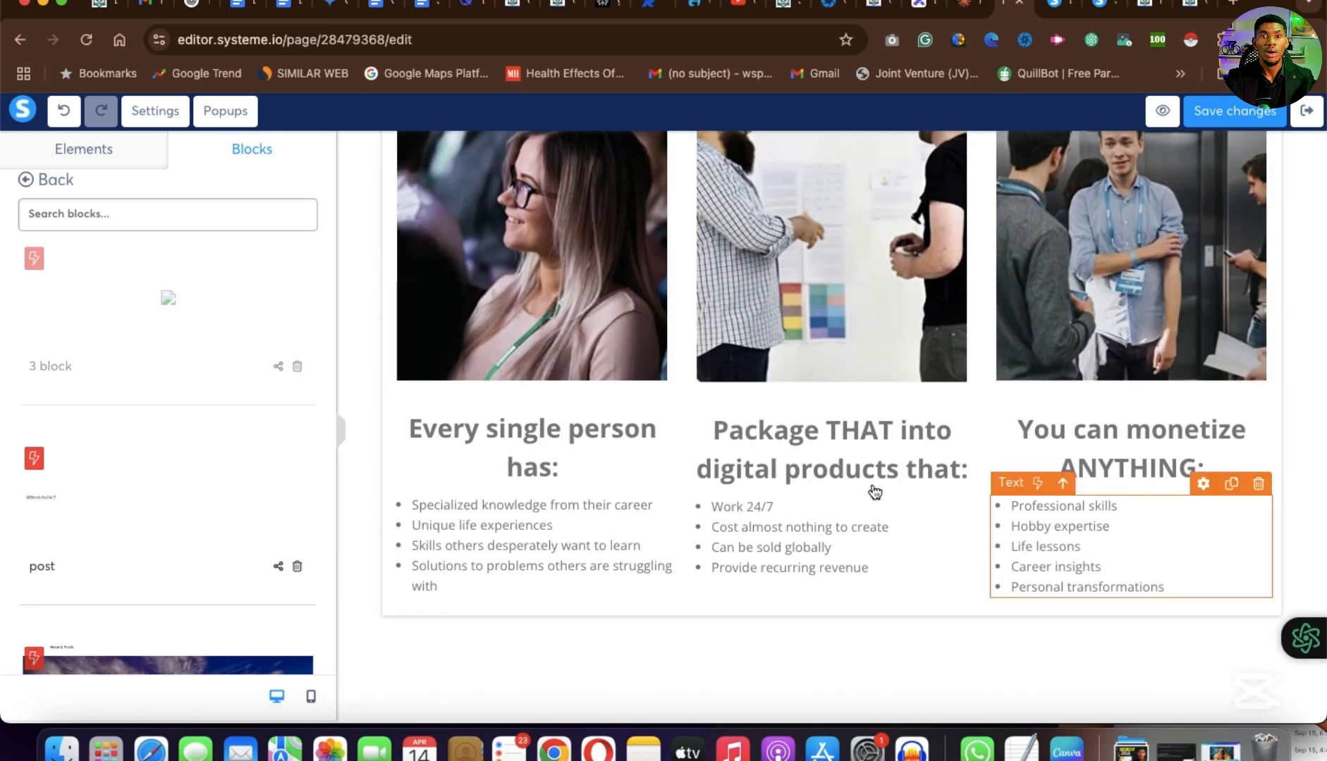
scroll(831, 551, up, 1)
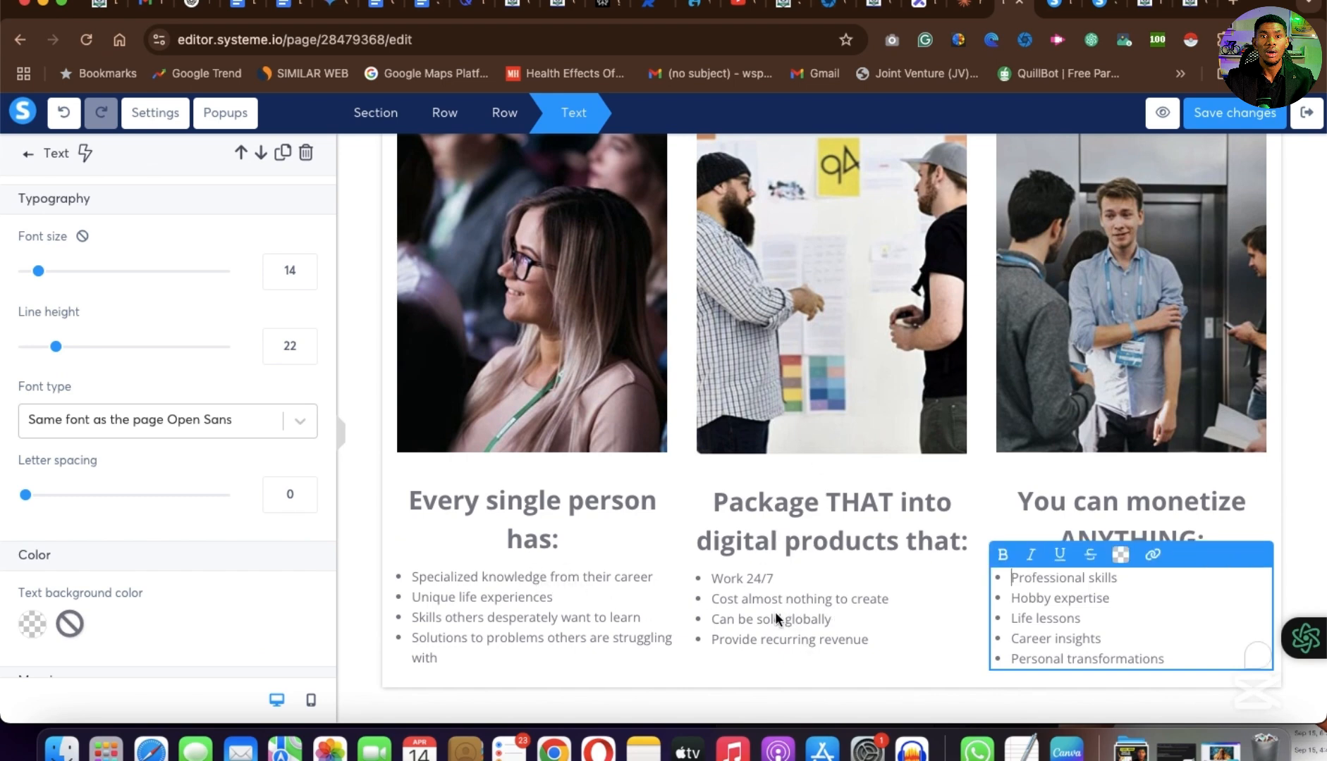
click(1141, 507)
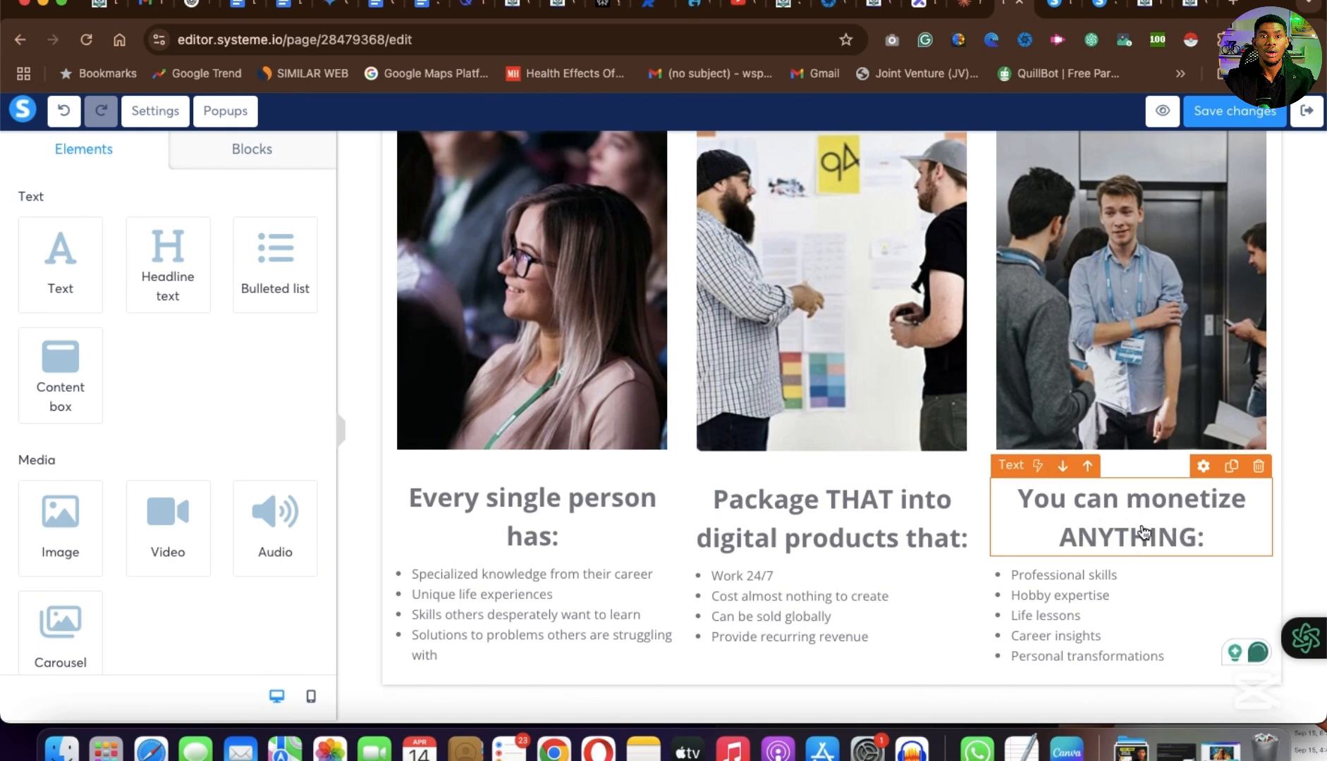
double_click(1149, 529)
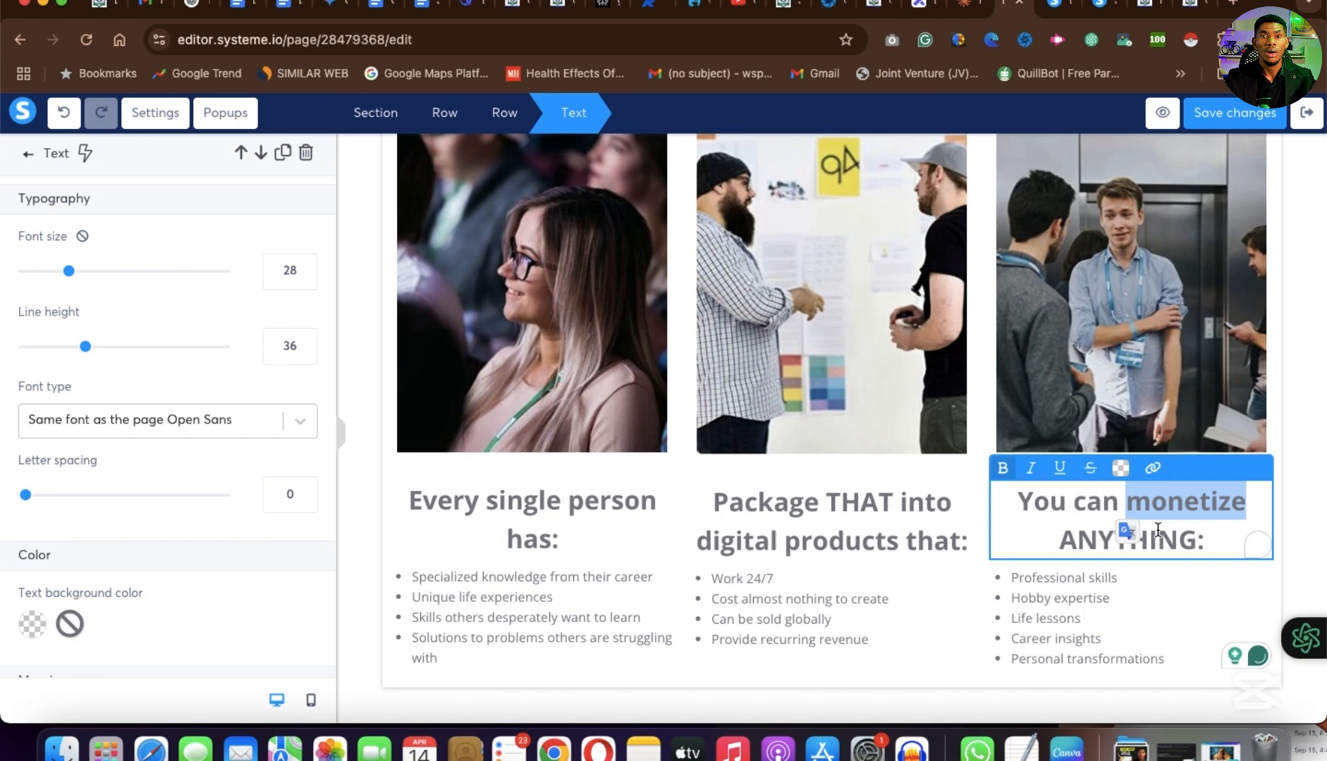
key(super+a)
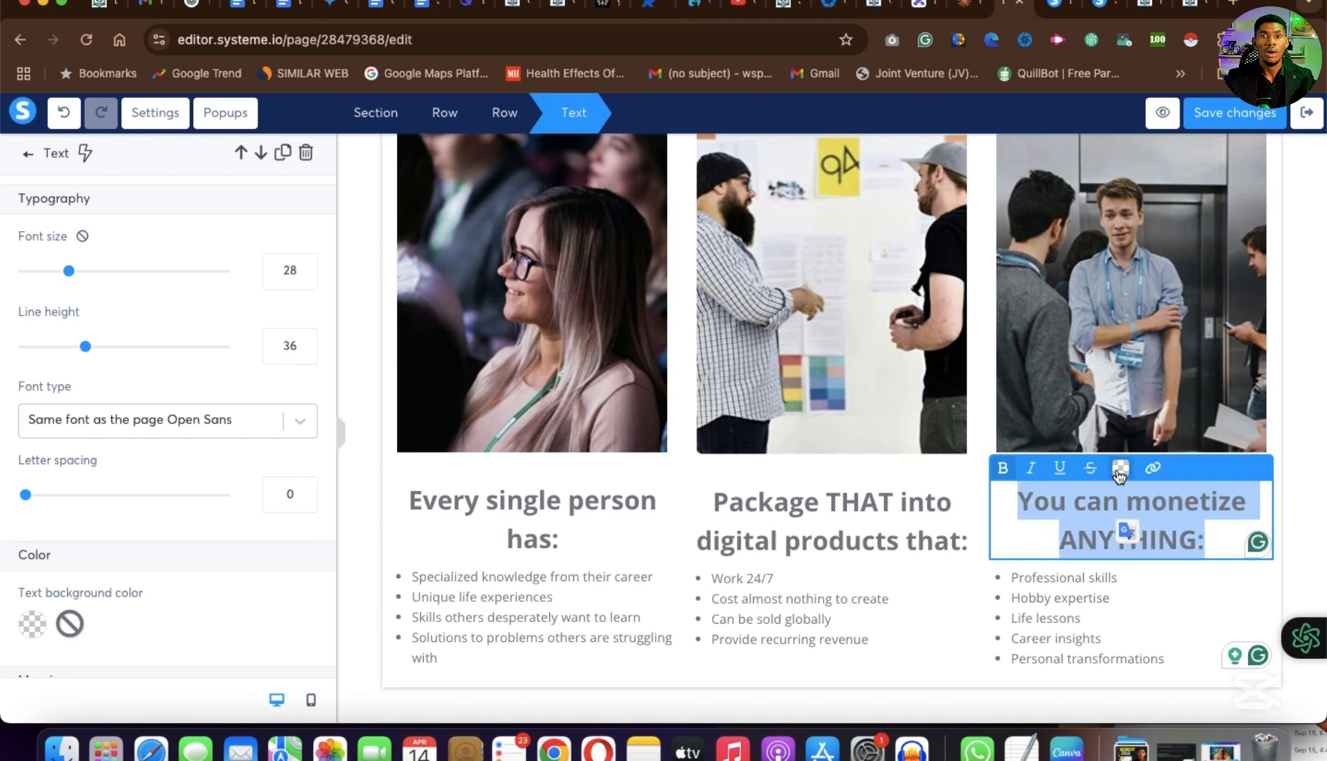
click(1119, 469)
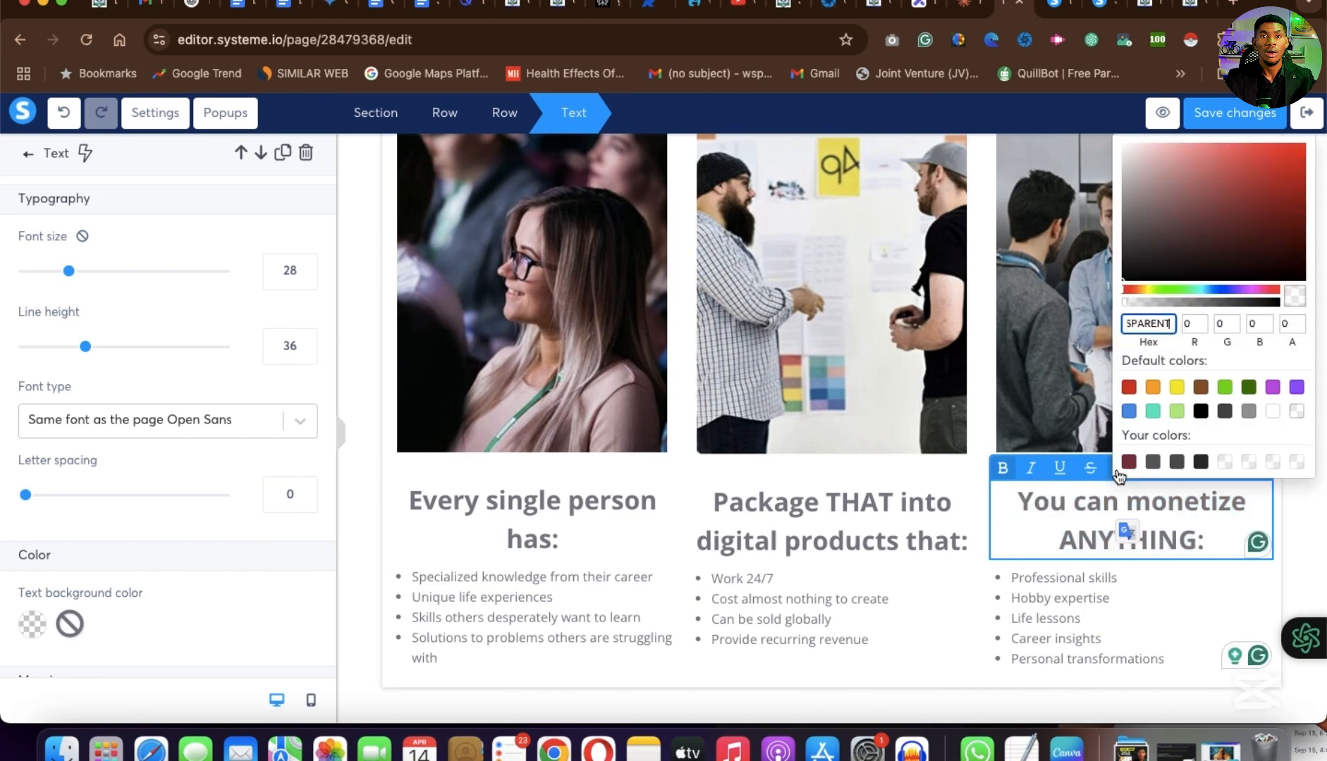
click(1200, 463)
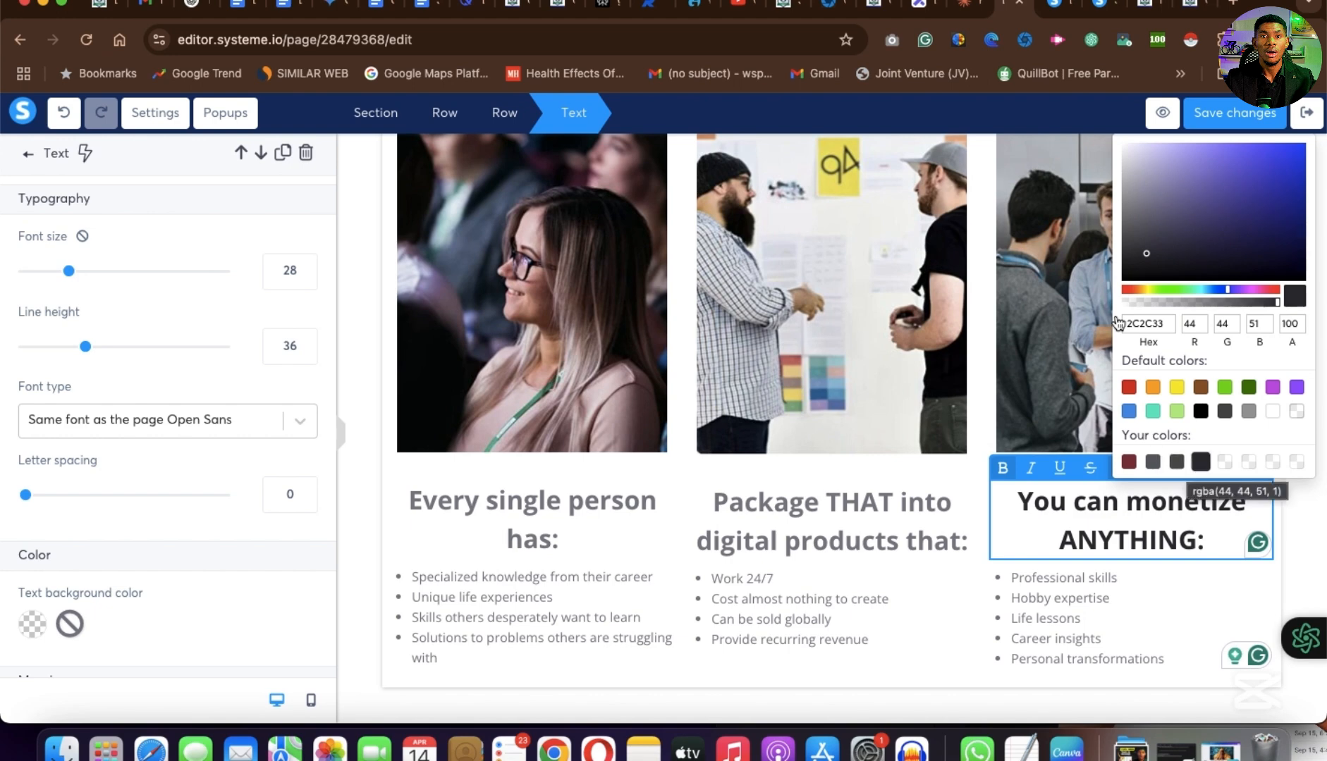
click(1294, 264)
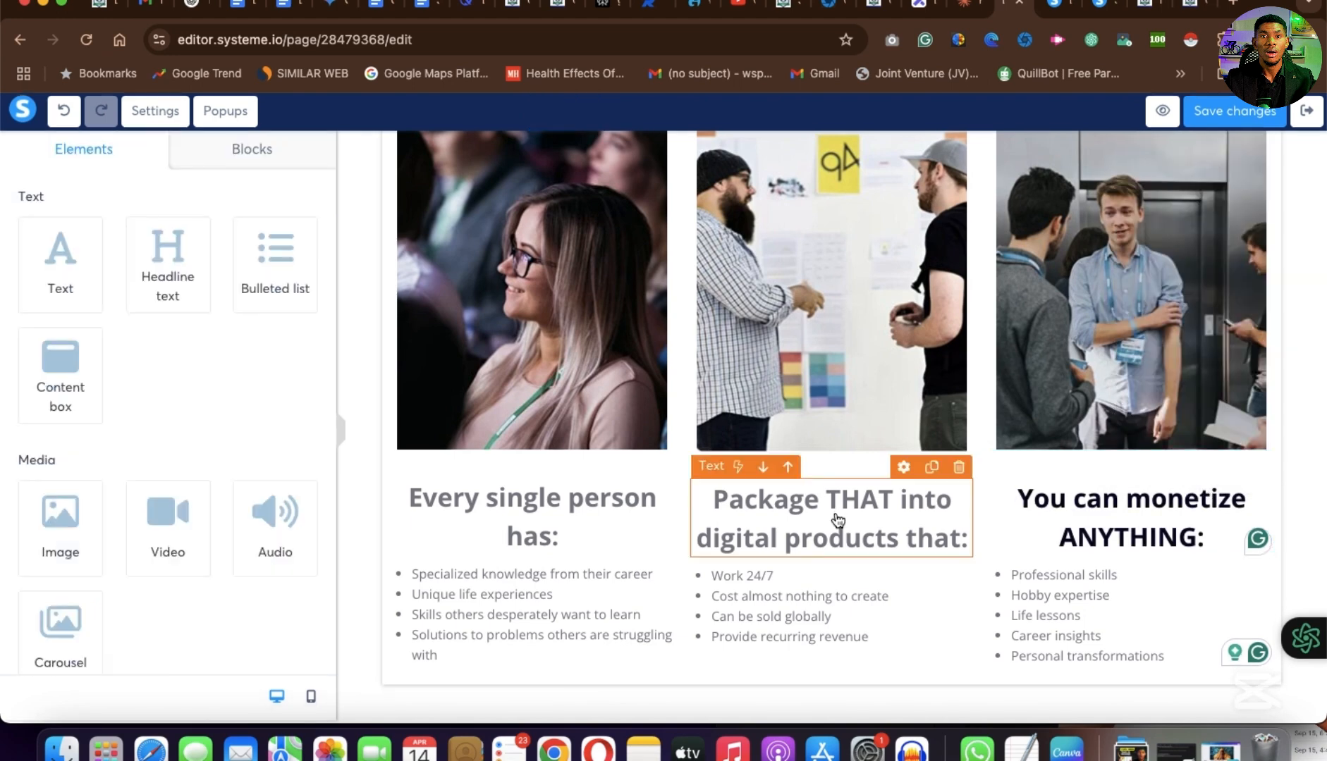
Apply the saved dark navy color 020225 to the "Package THAT into digital products that:" heading
double_click(837, 520)
triple_click(802, 494)
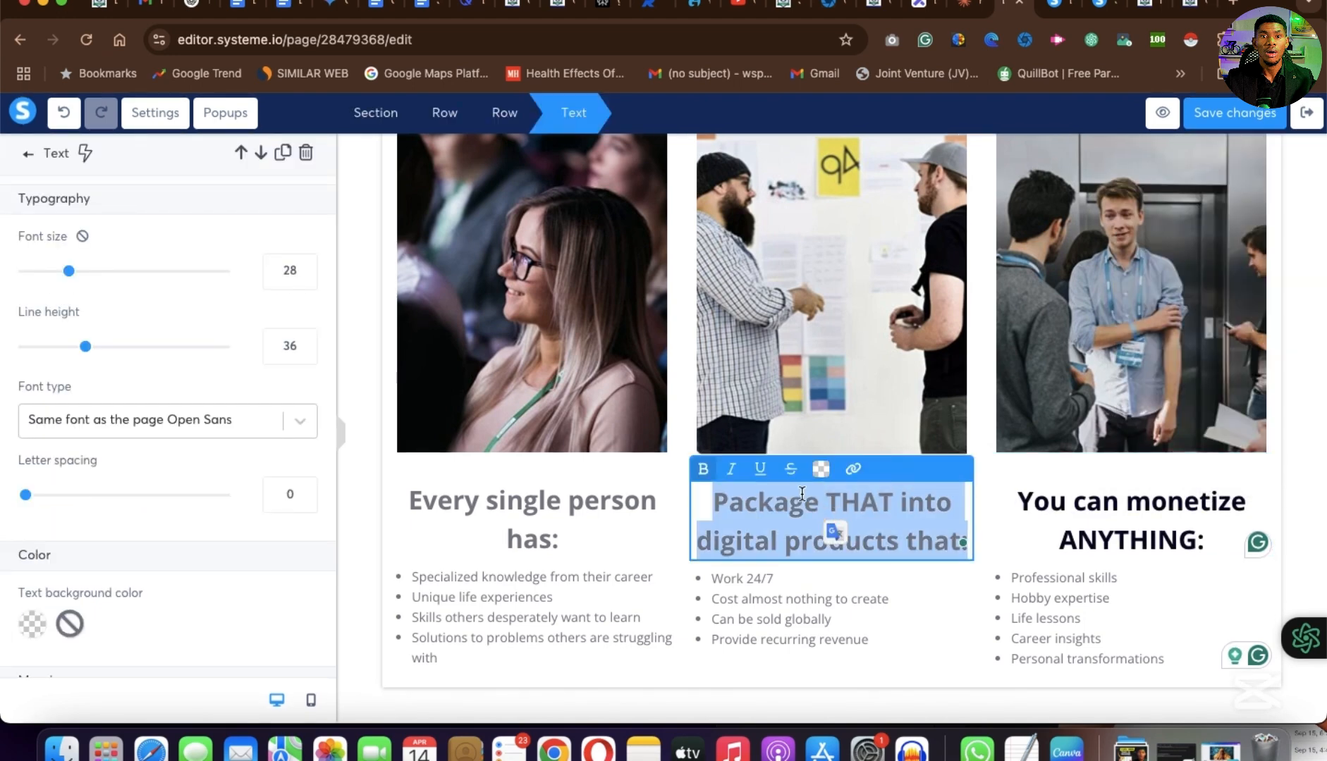
click(821, 469)
click(922, 462)
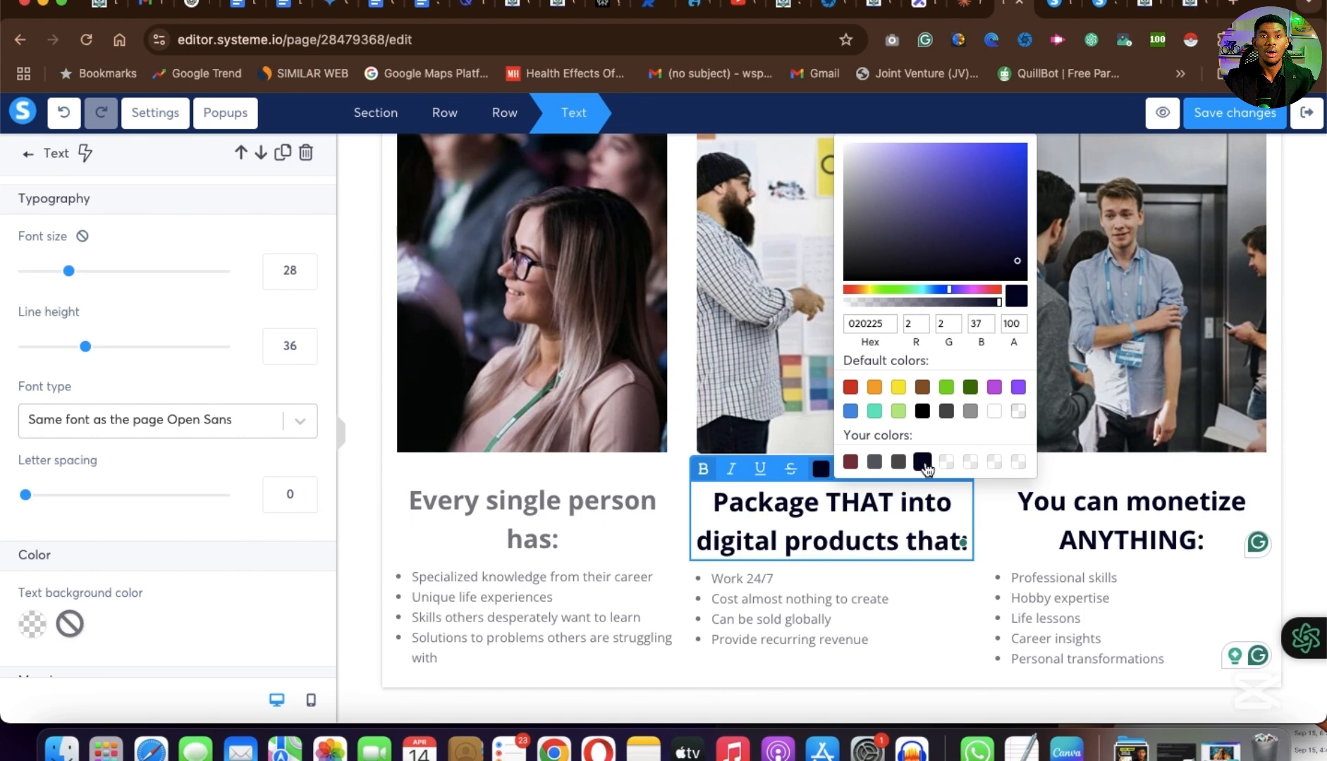
Recolor the first column's "Every single person has:" heading with the saved dark navy 020225
click(549, 518)
click(549, 518)
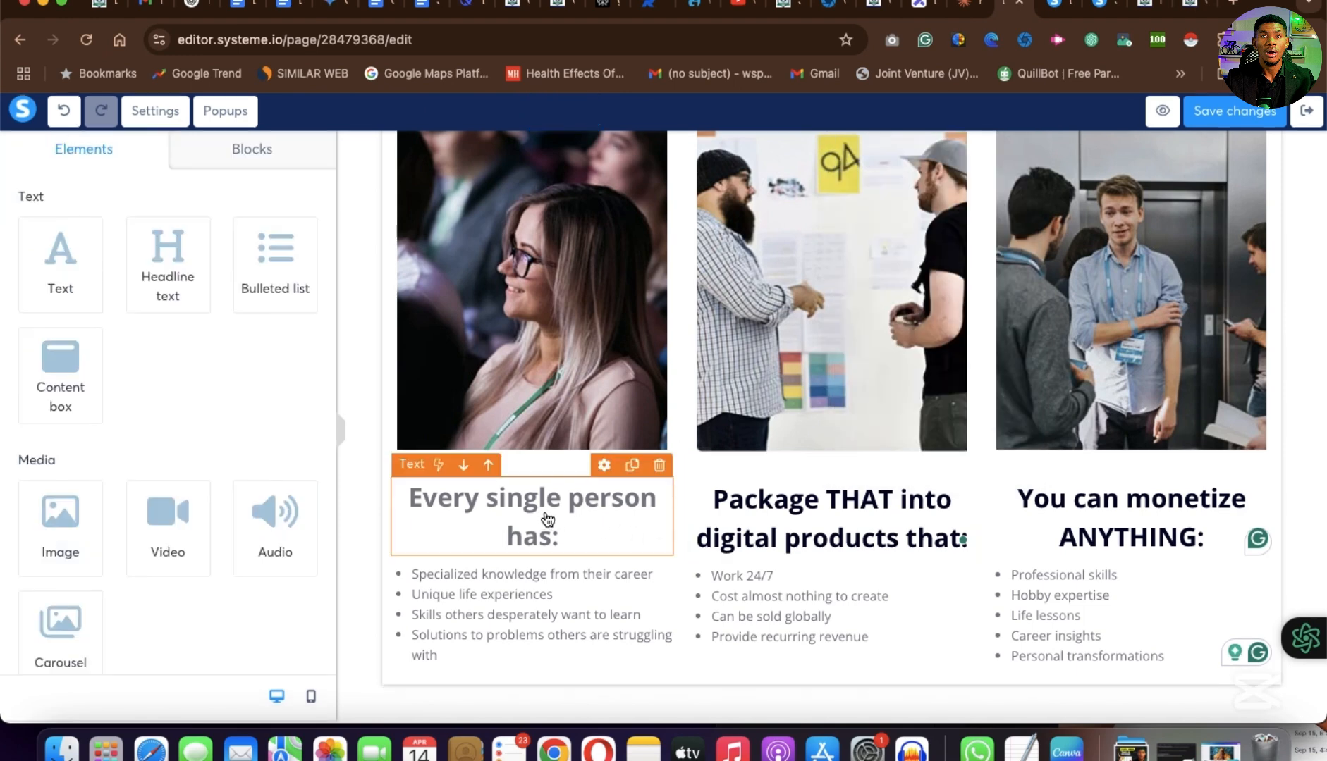
double_click(548, 519)
key(ctrl+a)
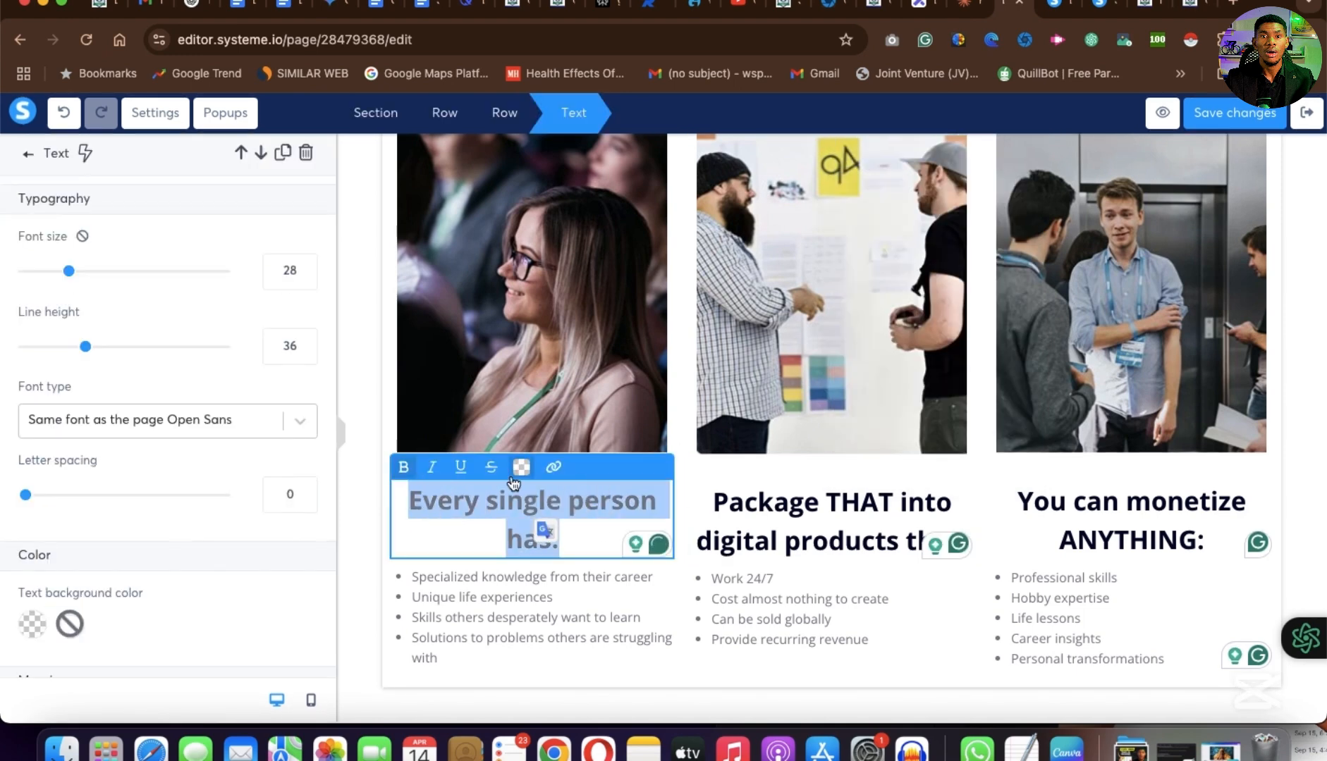
click(521, 468)
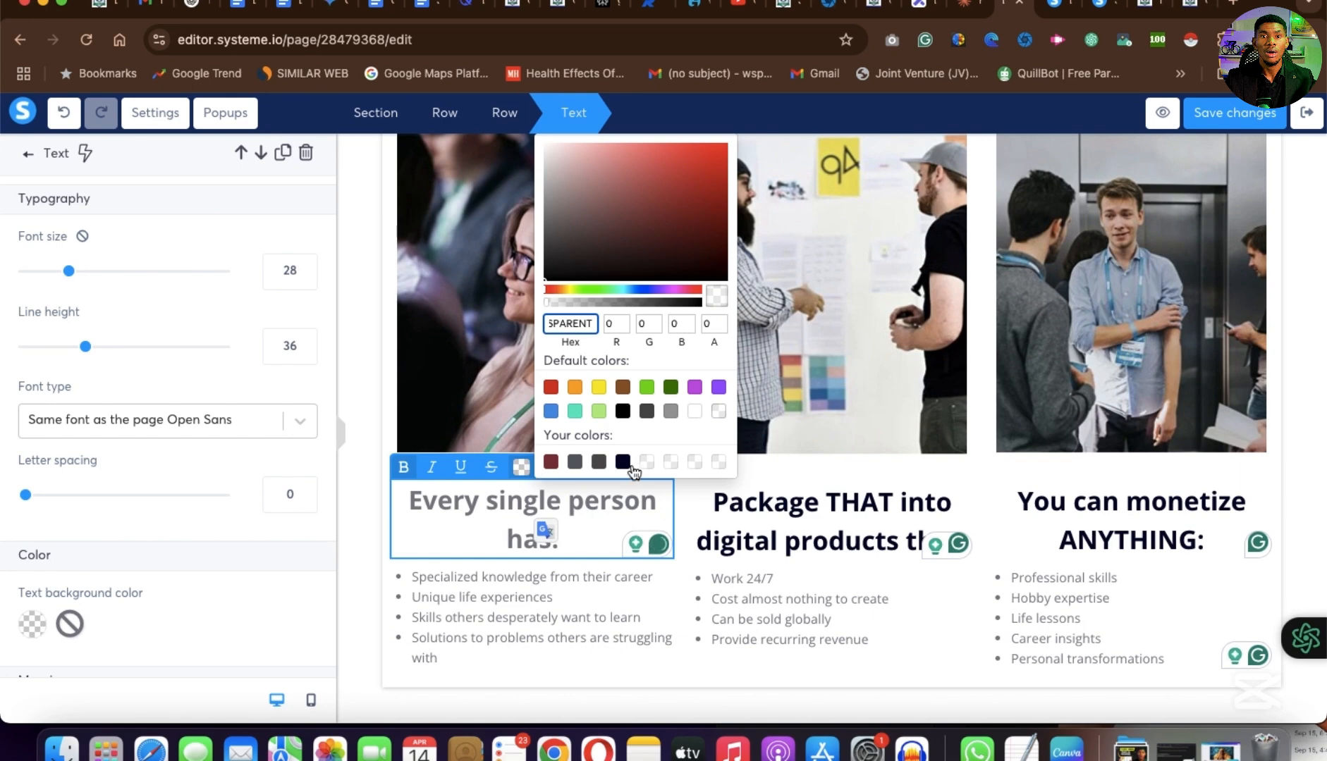
click(625, 462)
click(625, 462)
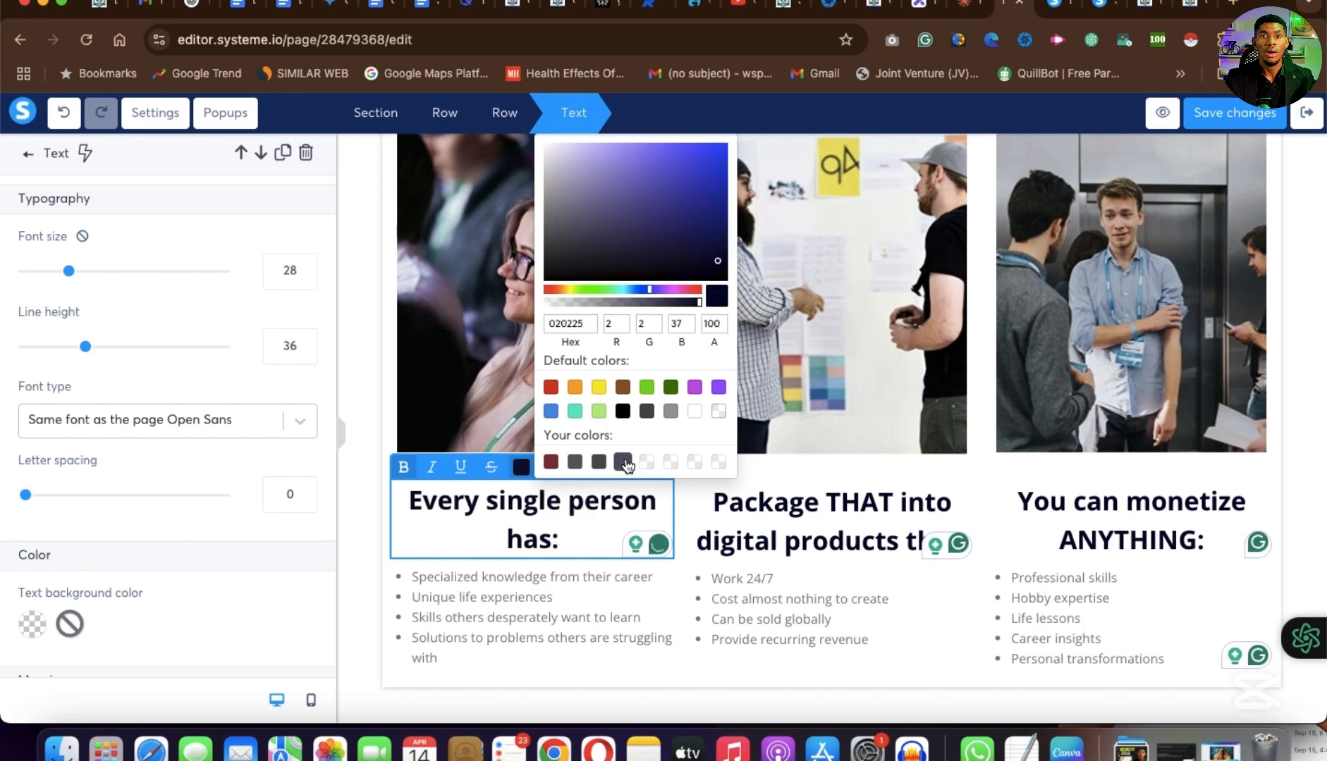
click(828, 529)
Compare the three-column section and the headlines above it with the published reference page
scroll(828, 530, down, 5)
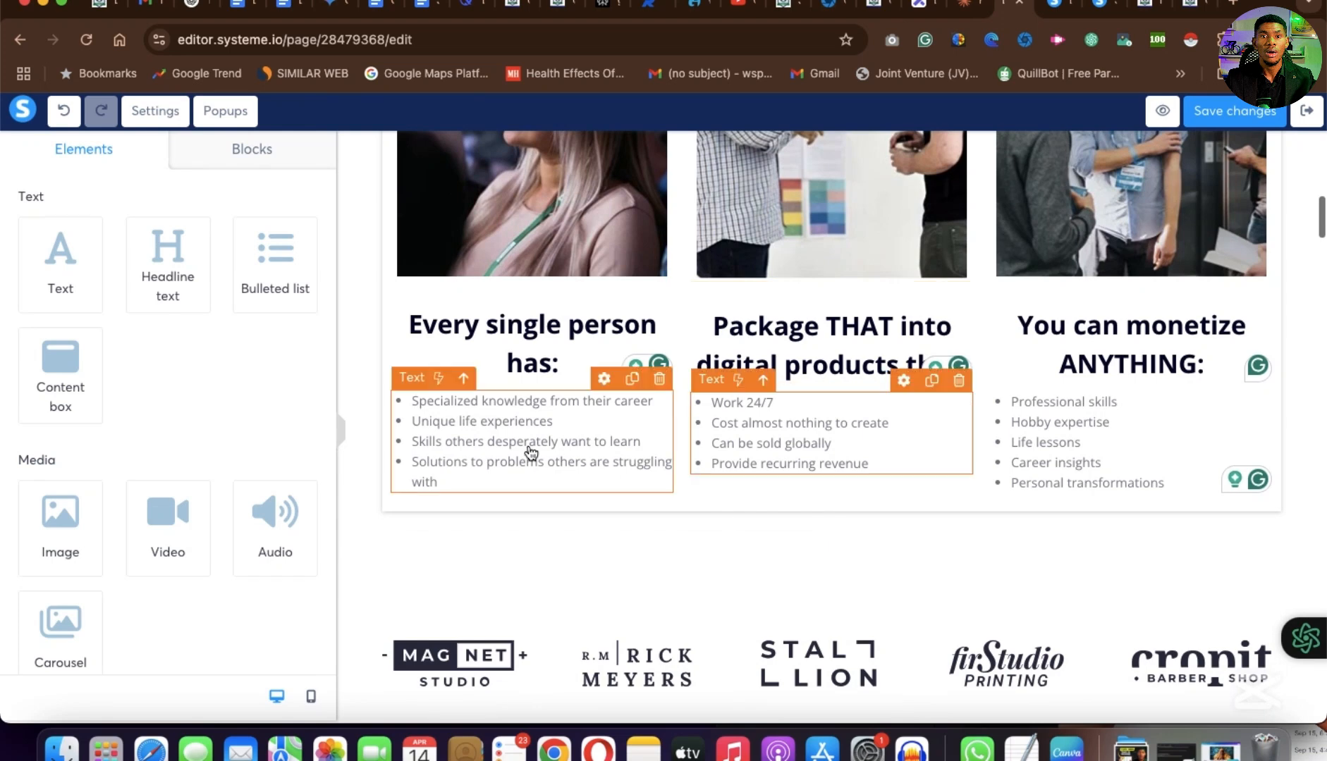
scroll(650, 491, down, 3)
scroll(649, 488, up, 4)
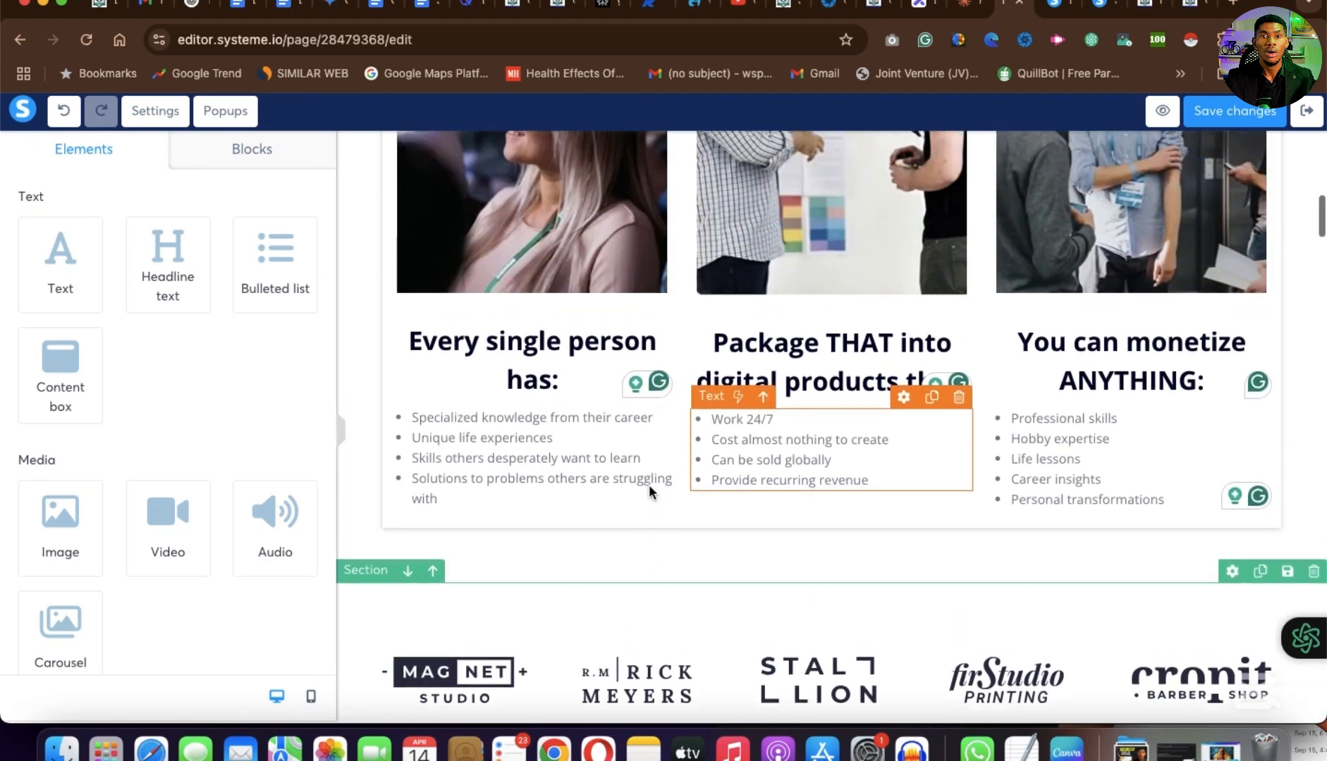
scroll(648, 484, up, 15)
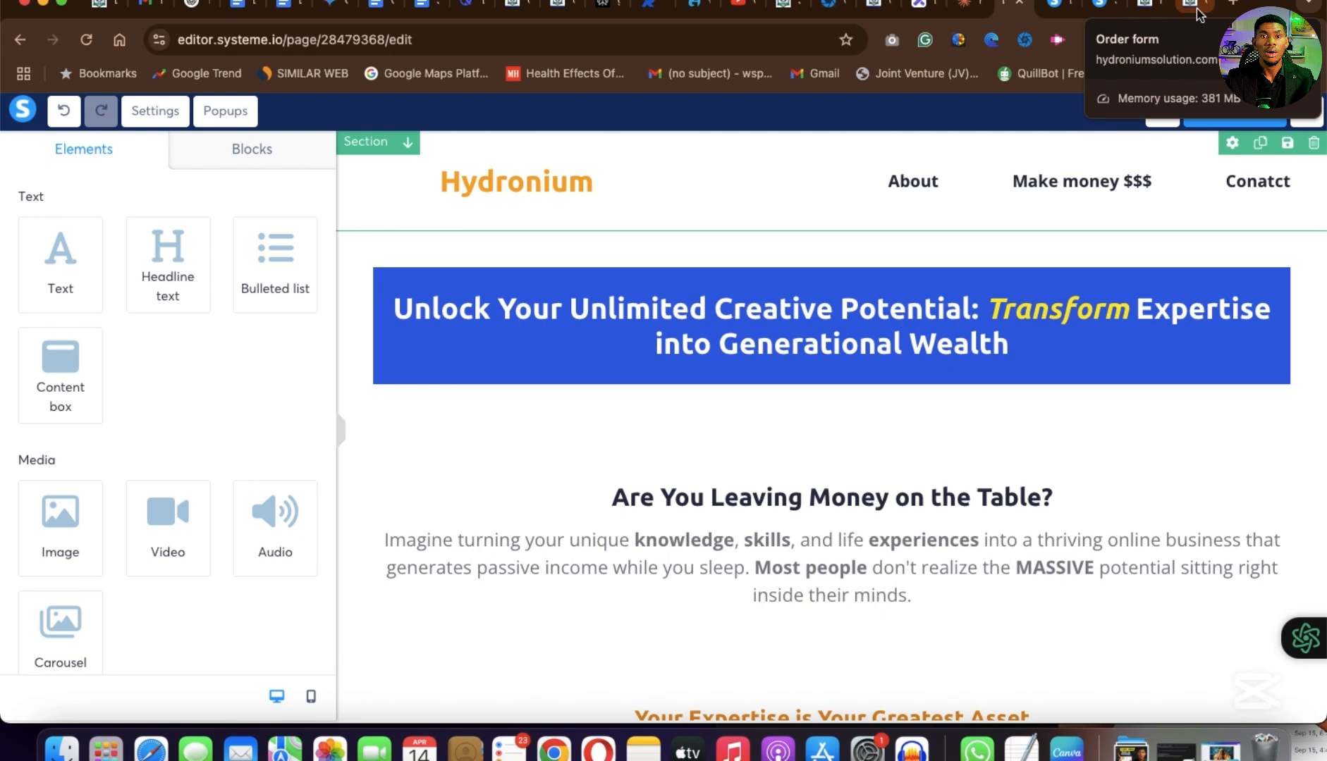
click(1198, 10)
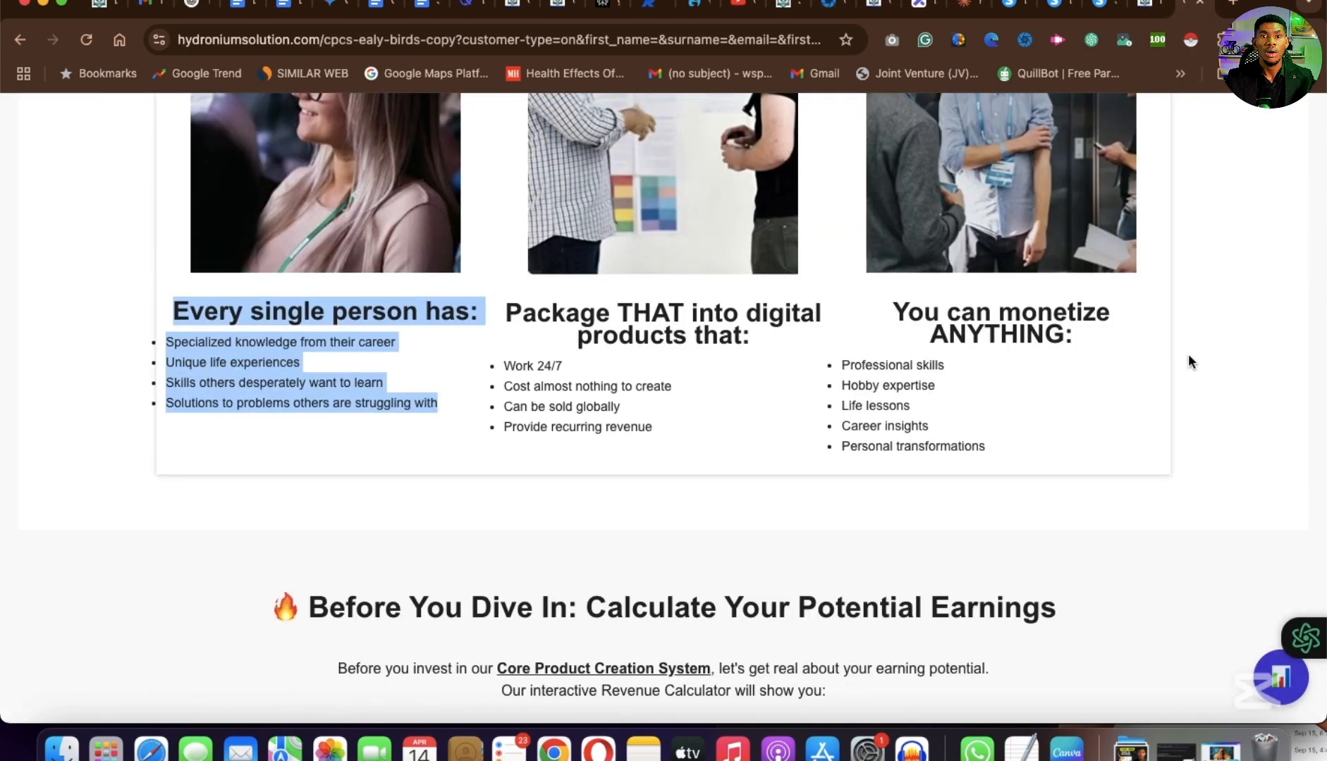
click(1188, 362)
scroll(1188, 361, up, 8)
scroll(774, 416, down, 2)
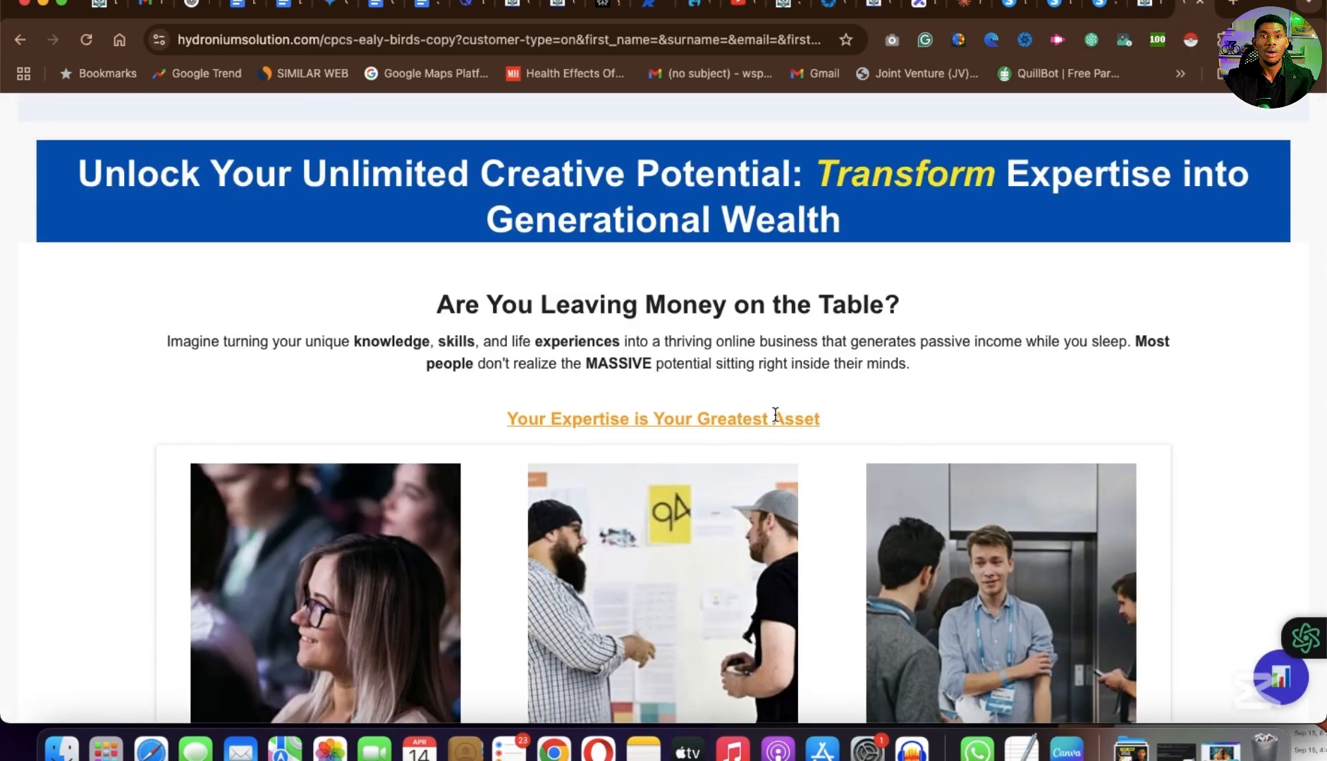
click(1010, 9)
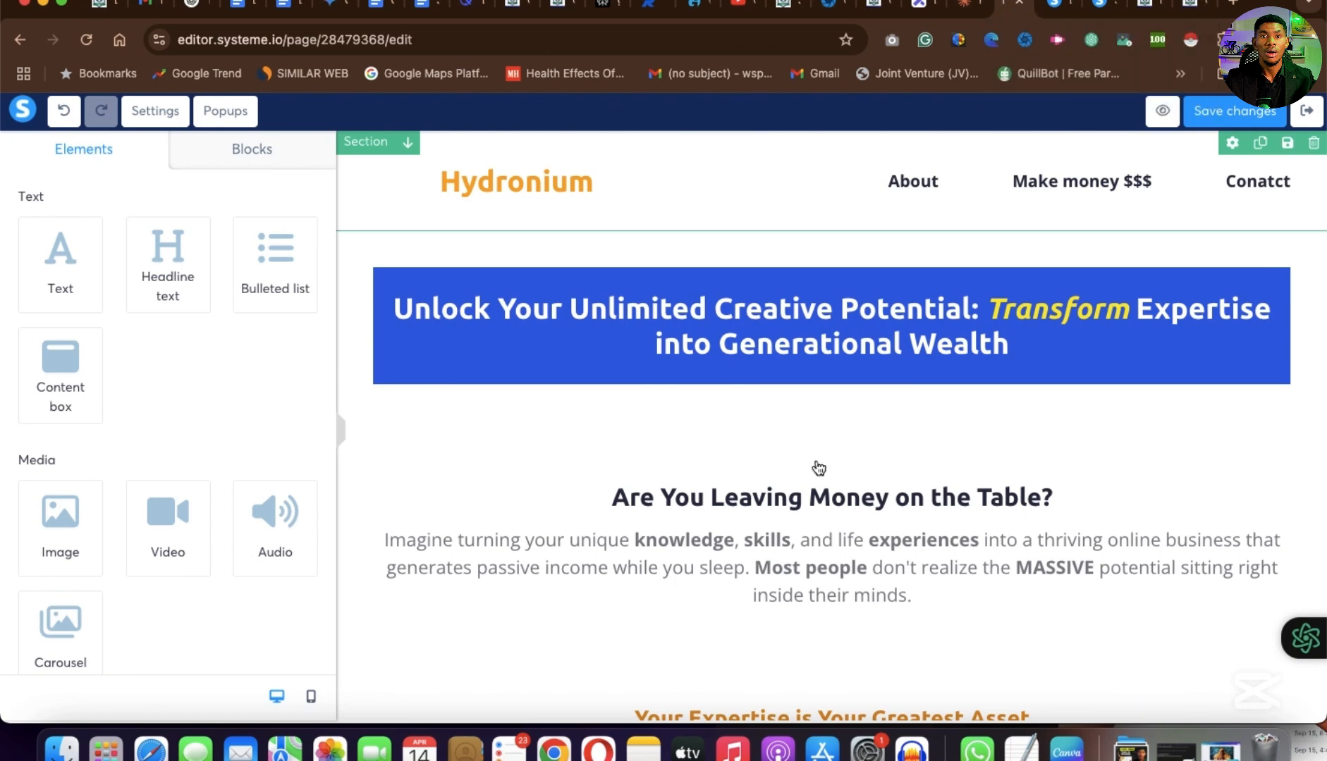
scroll(776, 542, down, 5)
scroll(777, 548, down, 5)
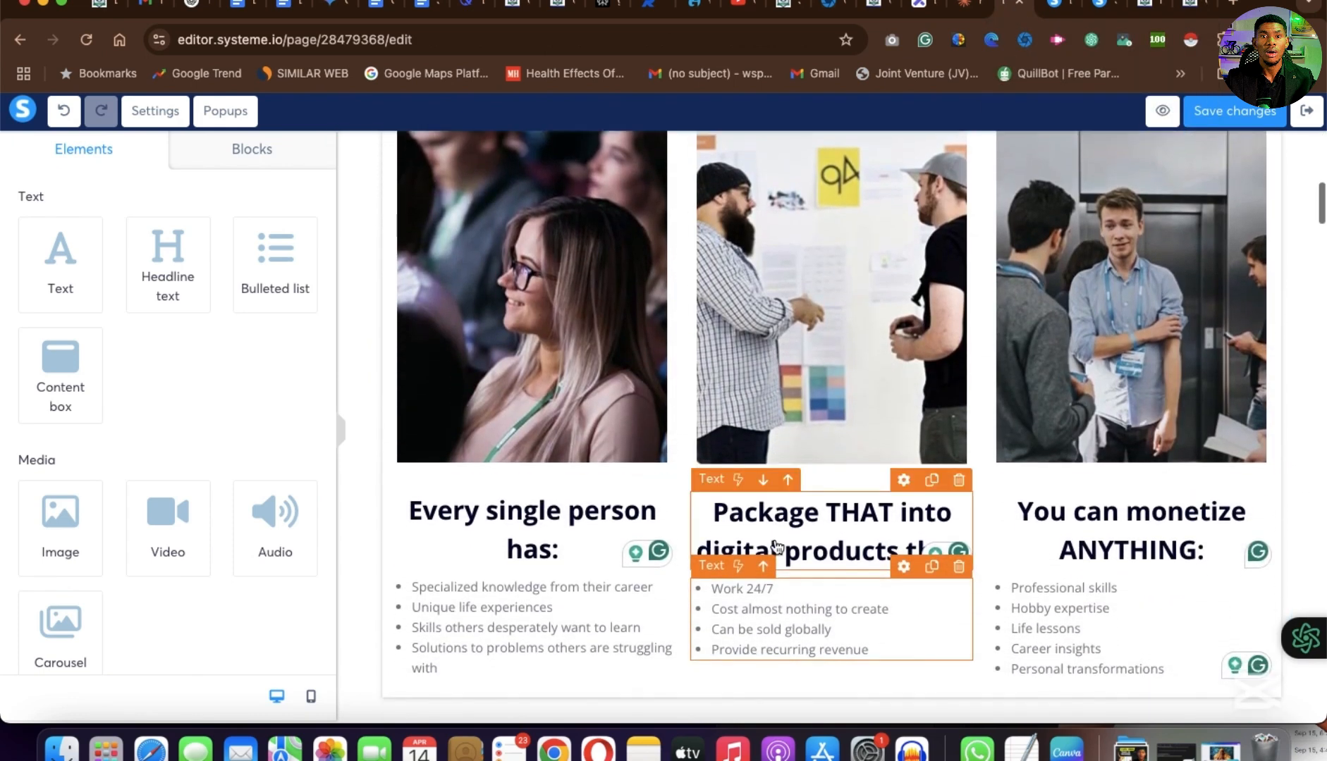
Set the text color of the bullet lists under all three column headings to black (000000)
click(1014, 518)
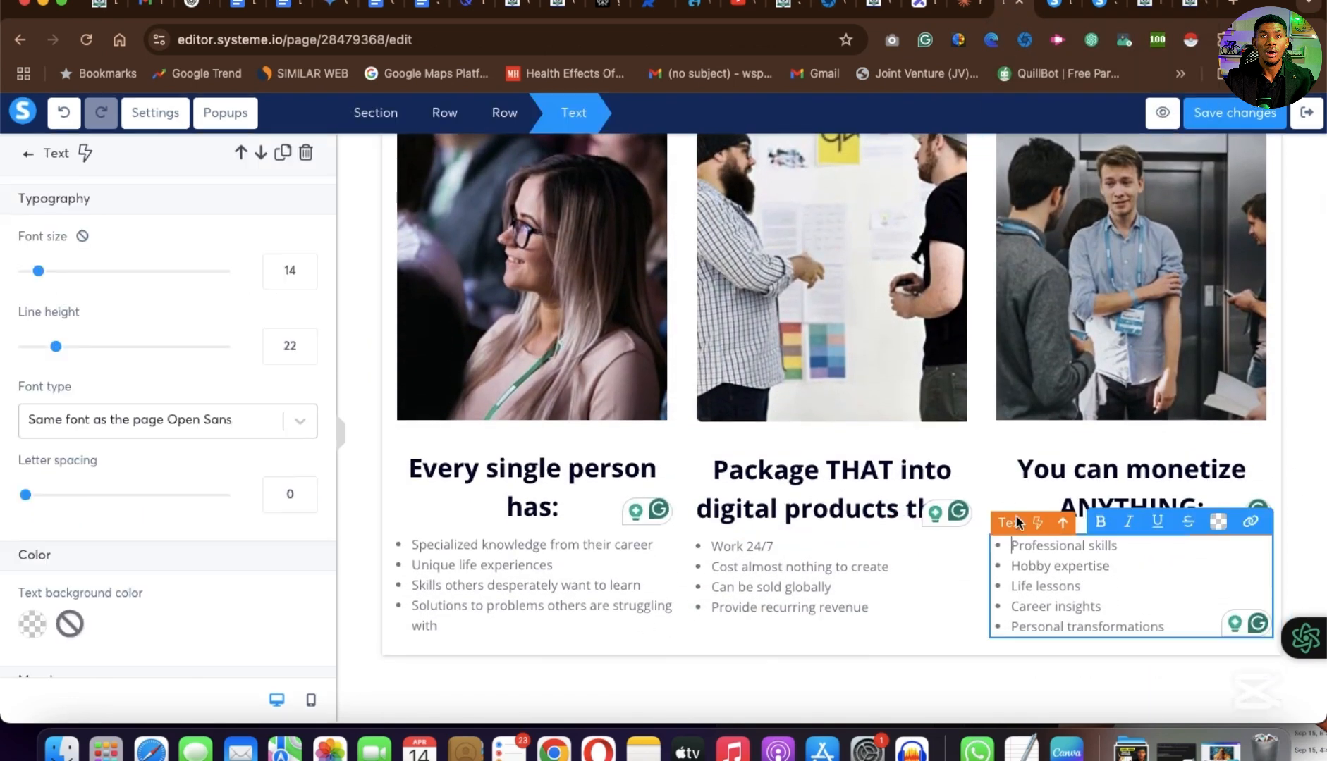
key(super+a)
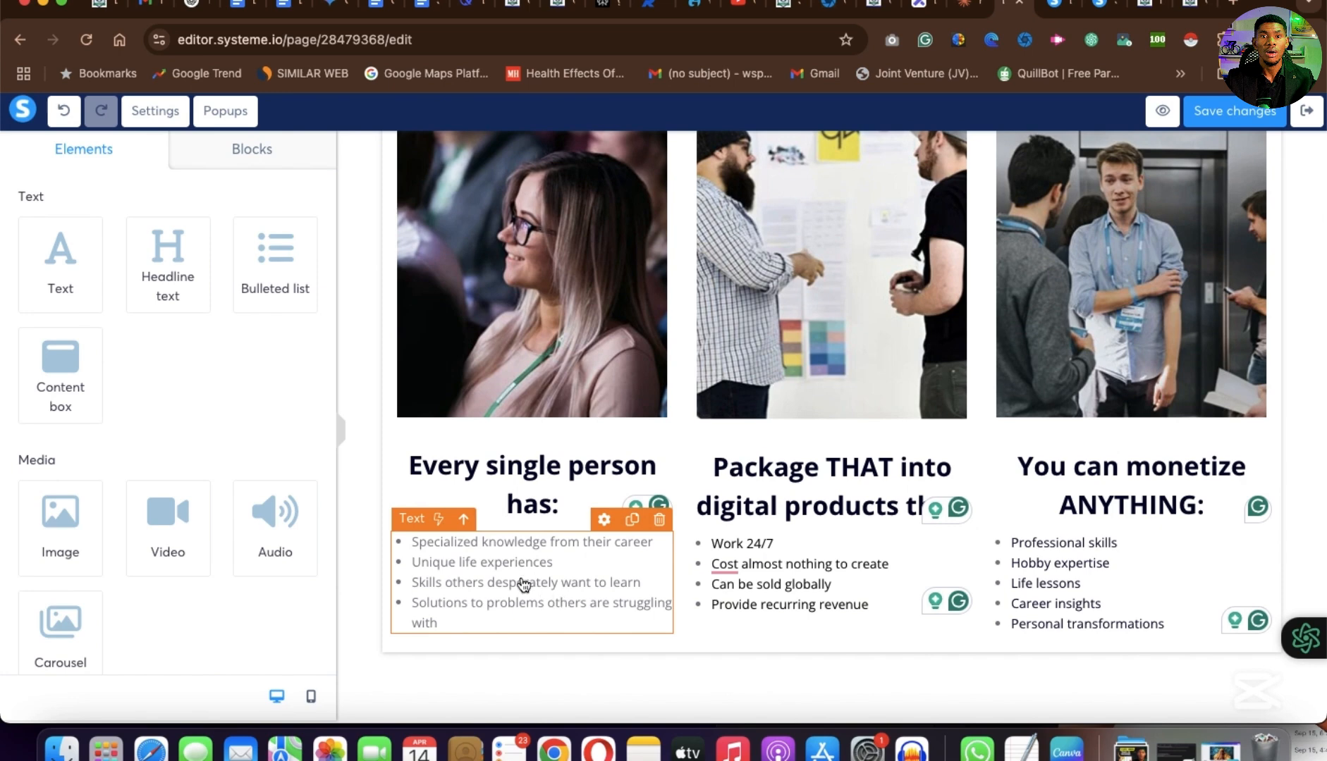
click(523, 584)
key(super+a)
click(521, 521)
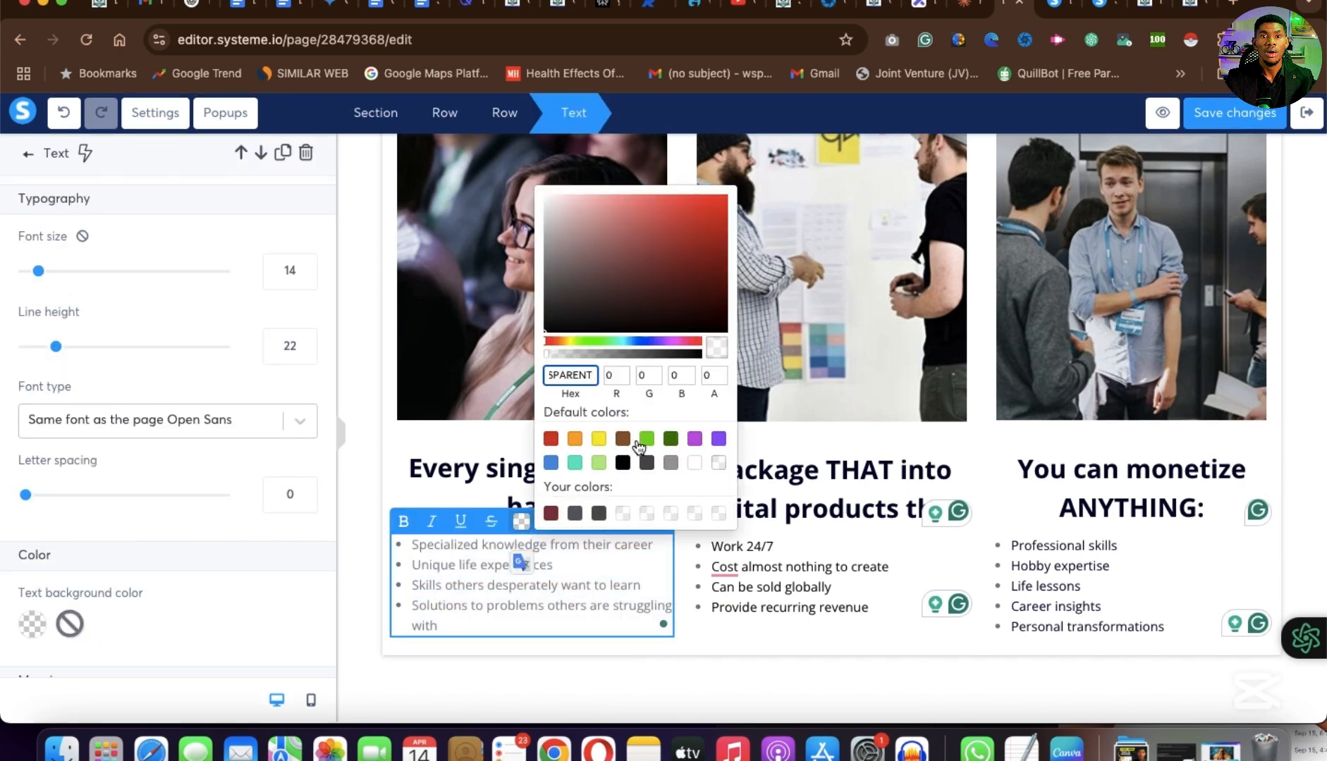
click(623, 463)
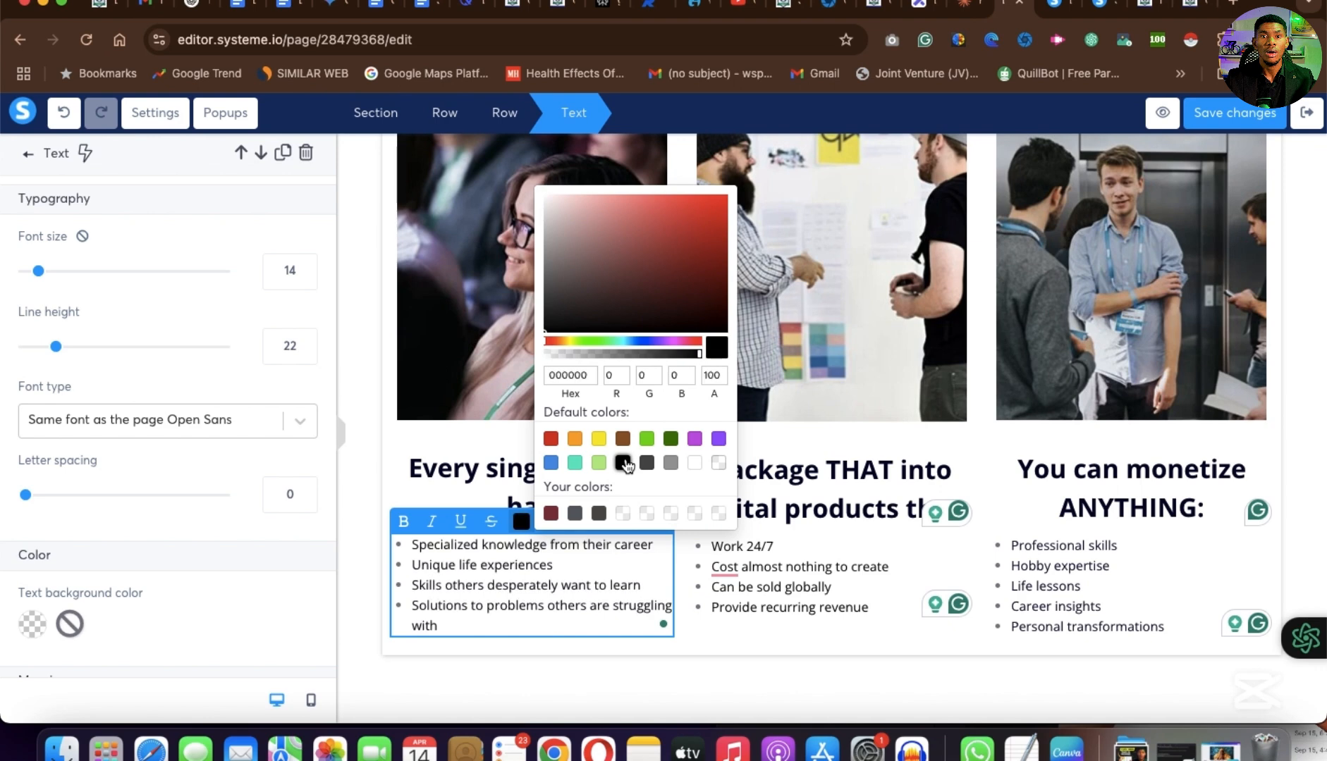
Review the published reference page from its main headline down through the title generator, revenue calculator and payment form
click(761, 664)
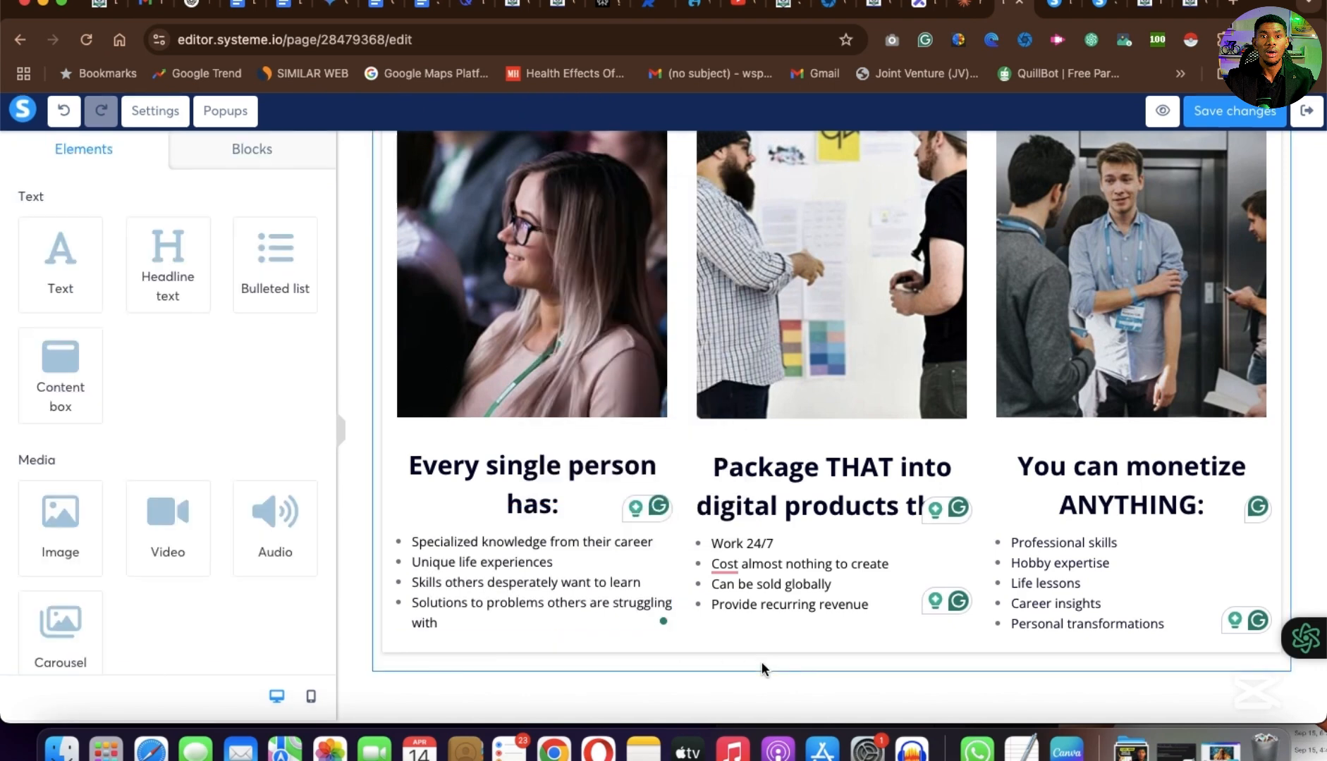
scroll(760, 666, down, 3)
click(1193, 9)
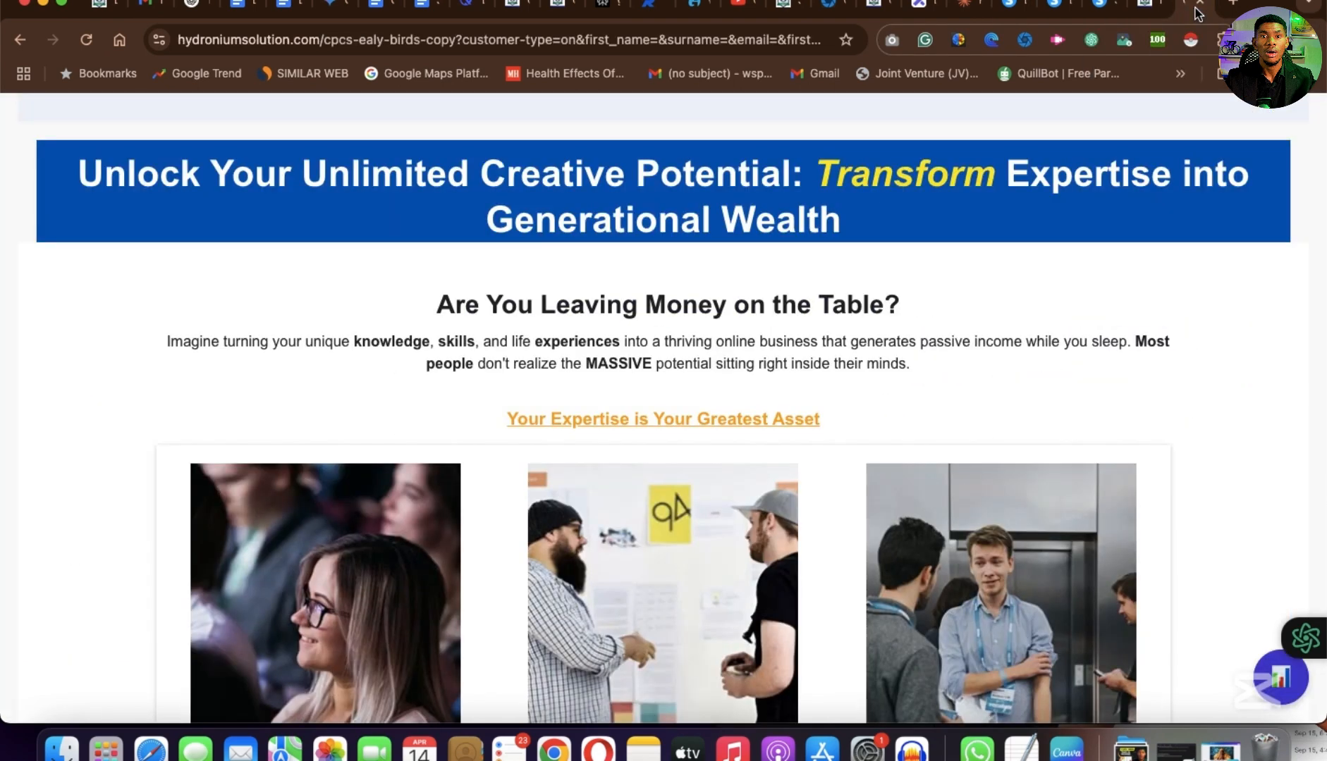
scroll(781, 349, down, 10)
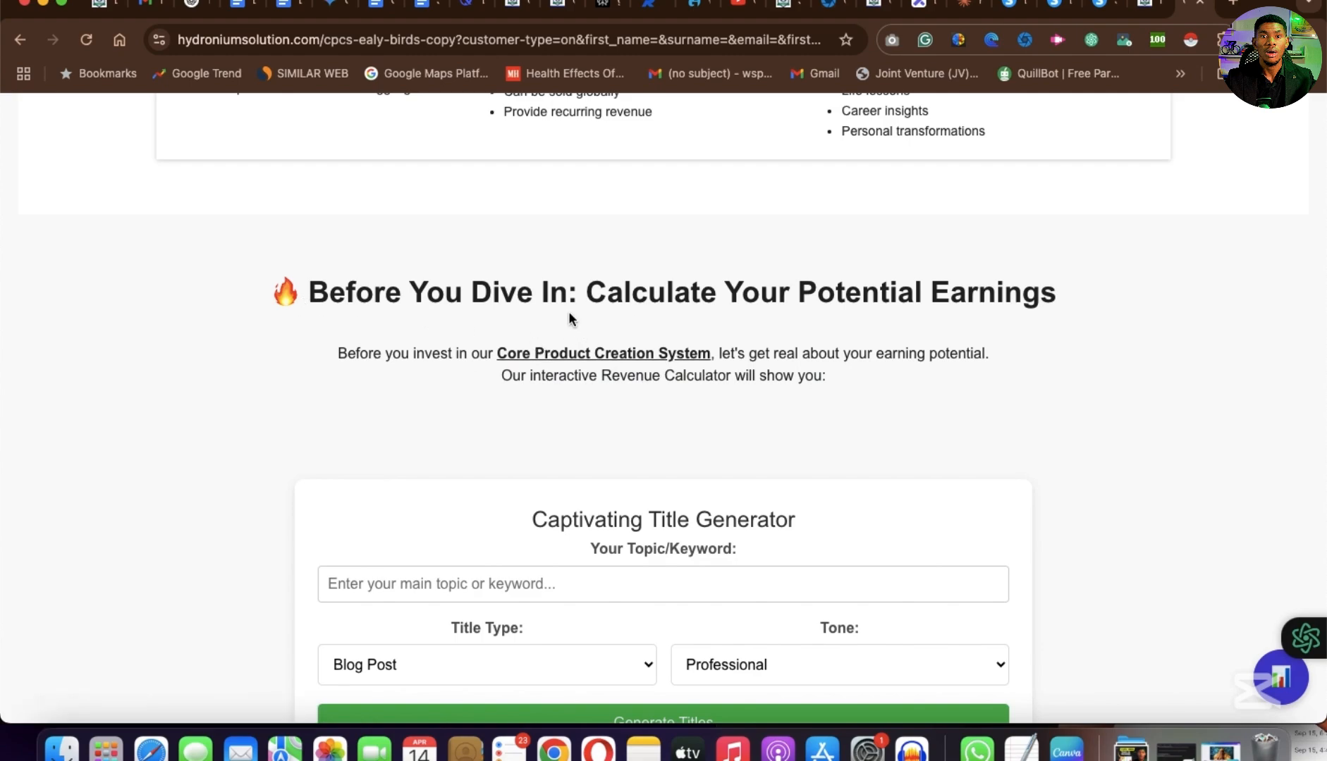
scroll(784, 418, down, 1)
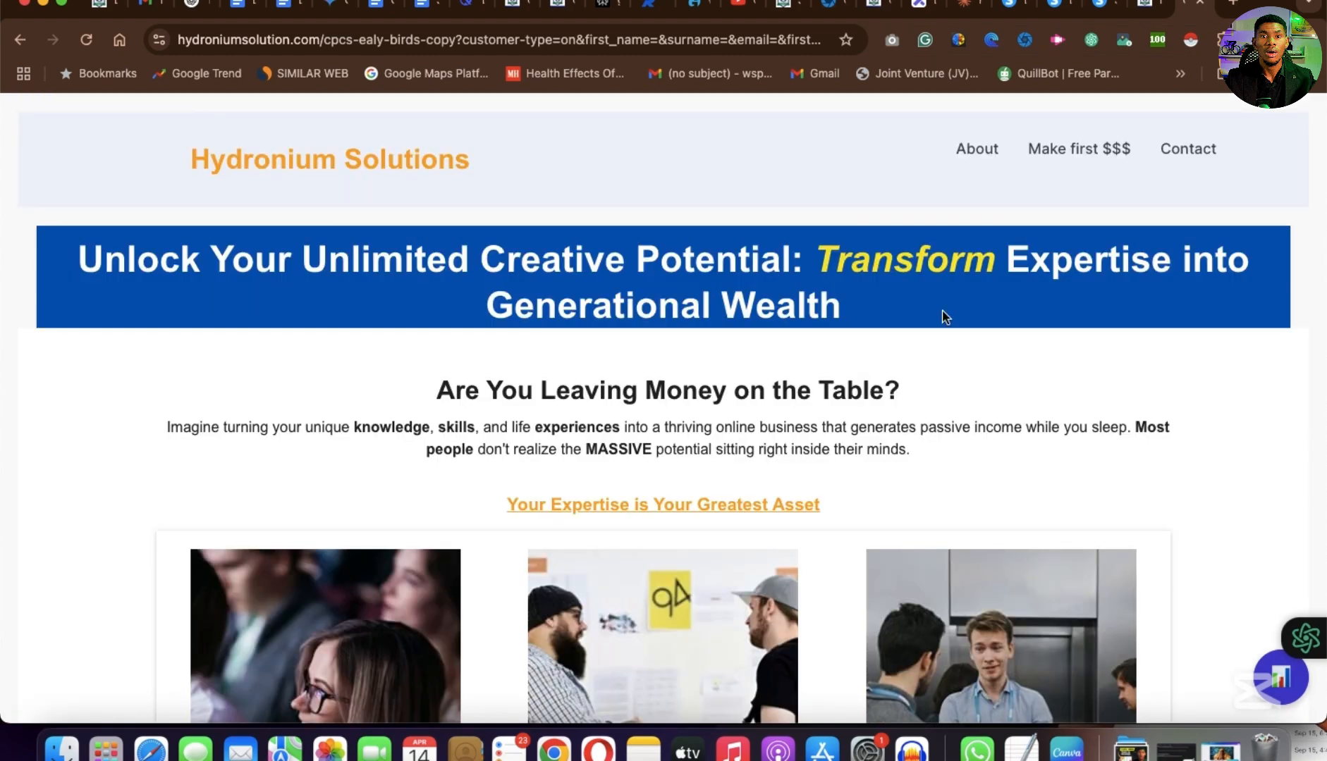
scroll(942, 310, down, 12)
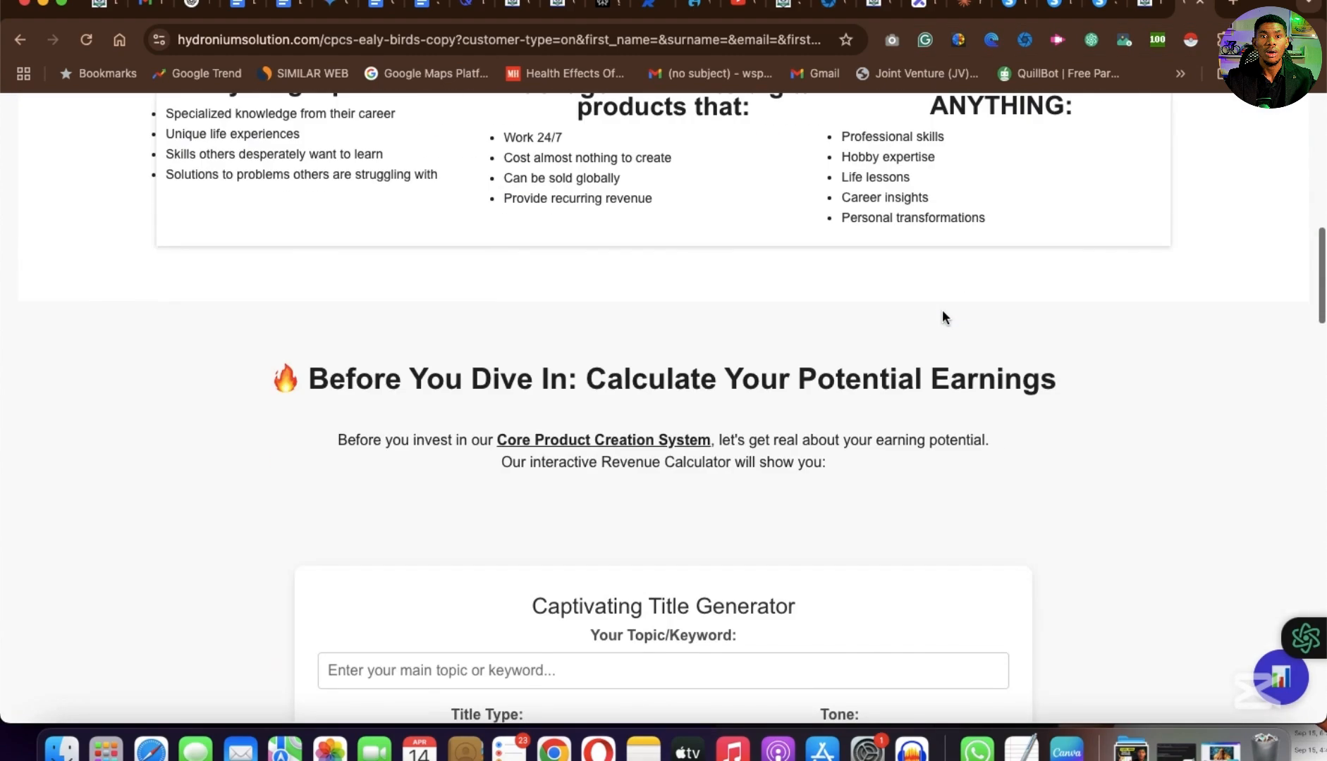
scroll(943, 310, down, 5)
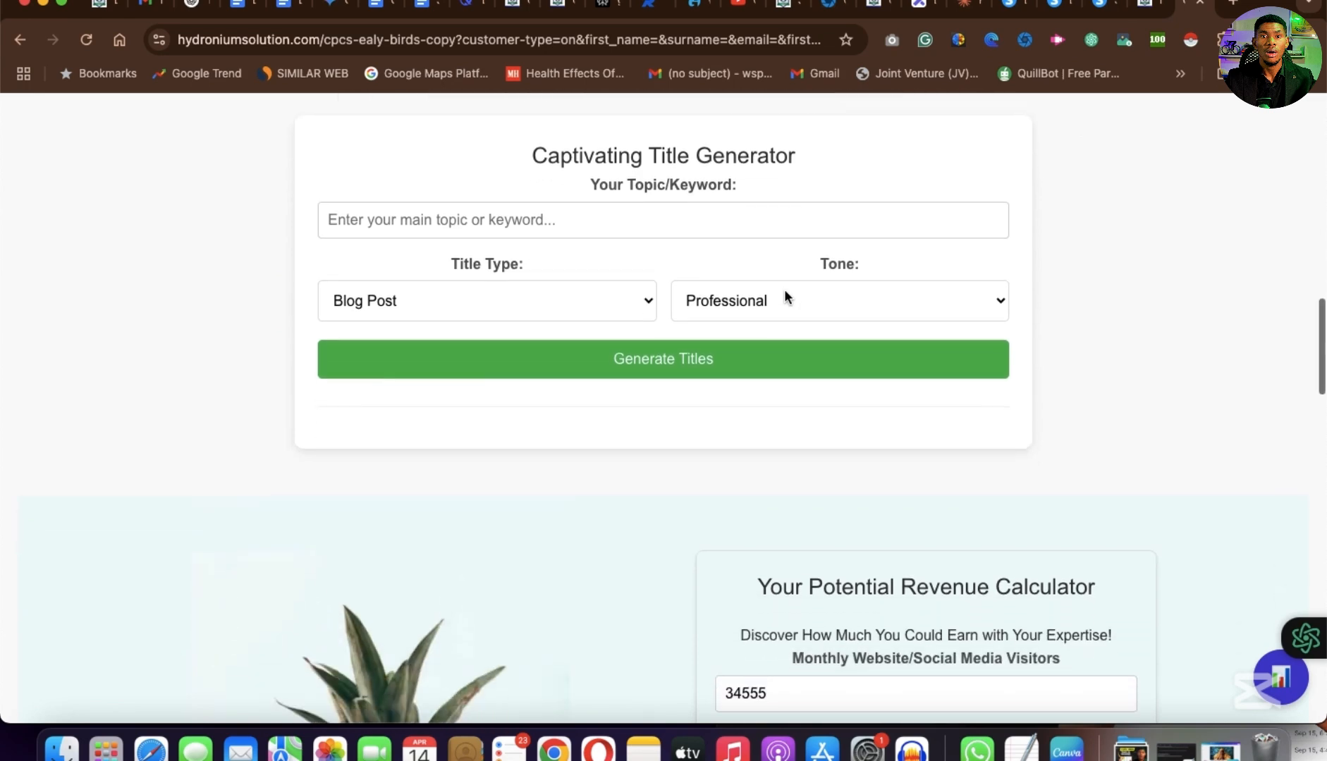
scroll(786, 296, up, 4)
scroll(784, 295, down, 1)
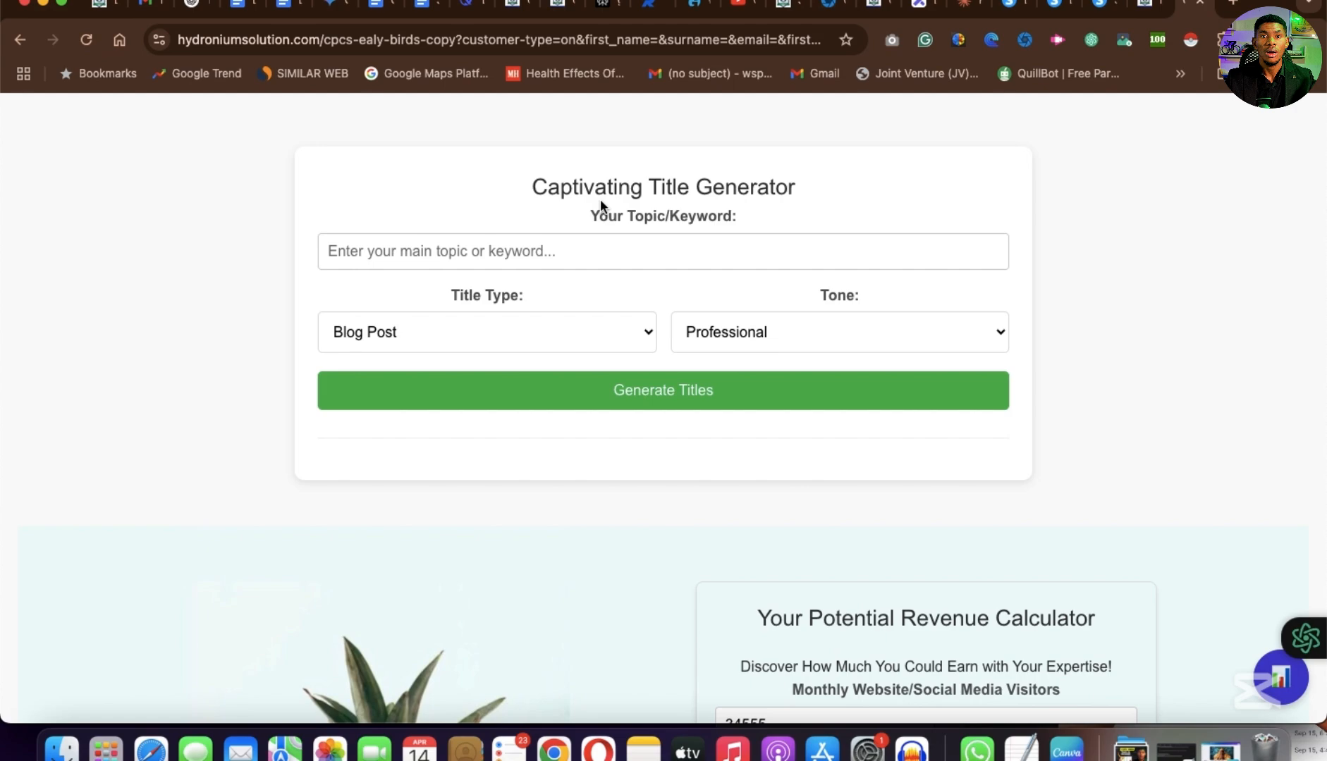
scroll(704, 421, down, 6)
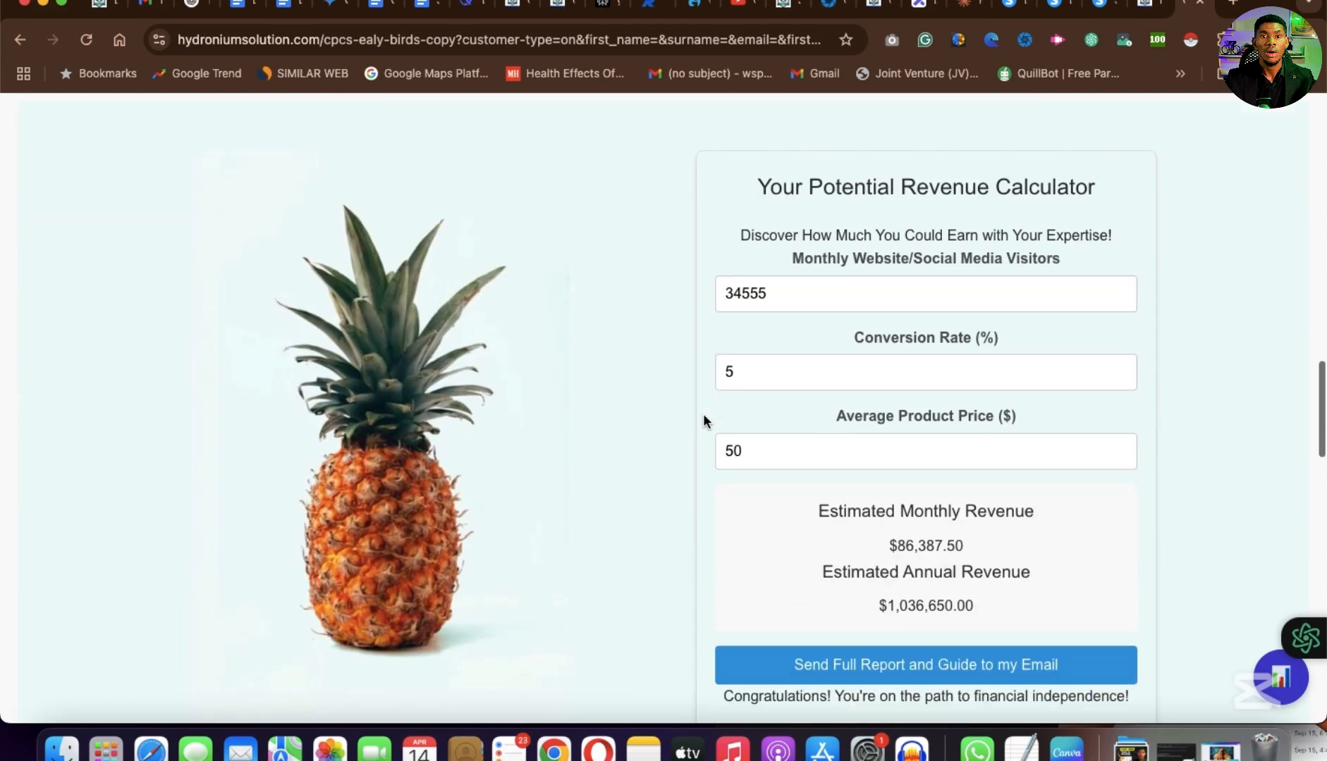
scroll(704, 417, up, 8)
scroll(702, 507, down, 15)
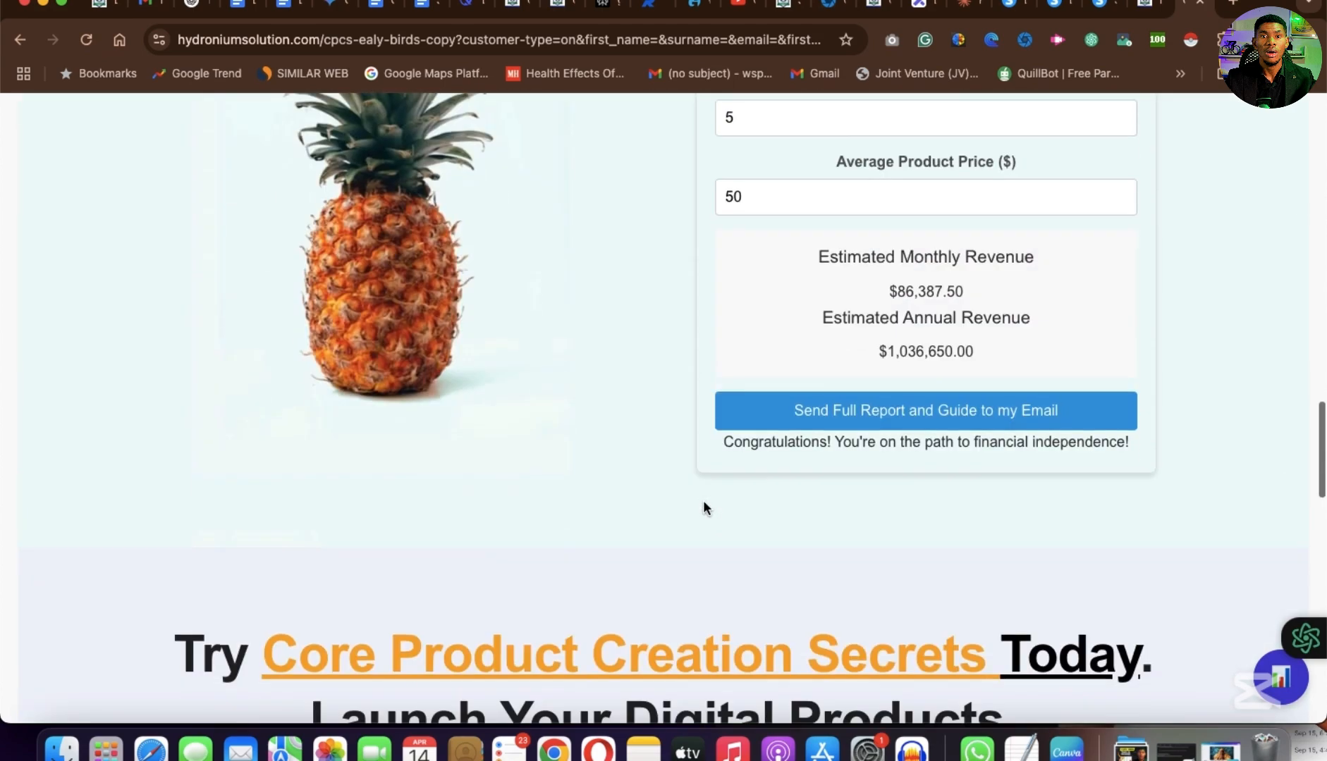
scroll(703, 505, down, 8)
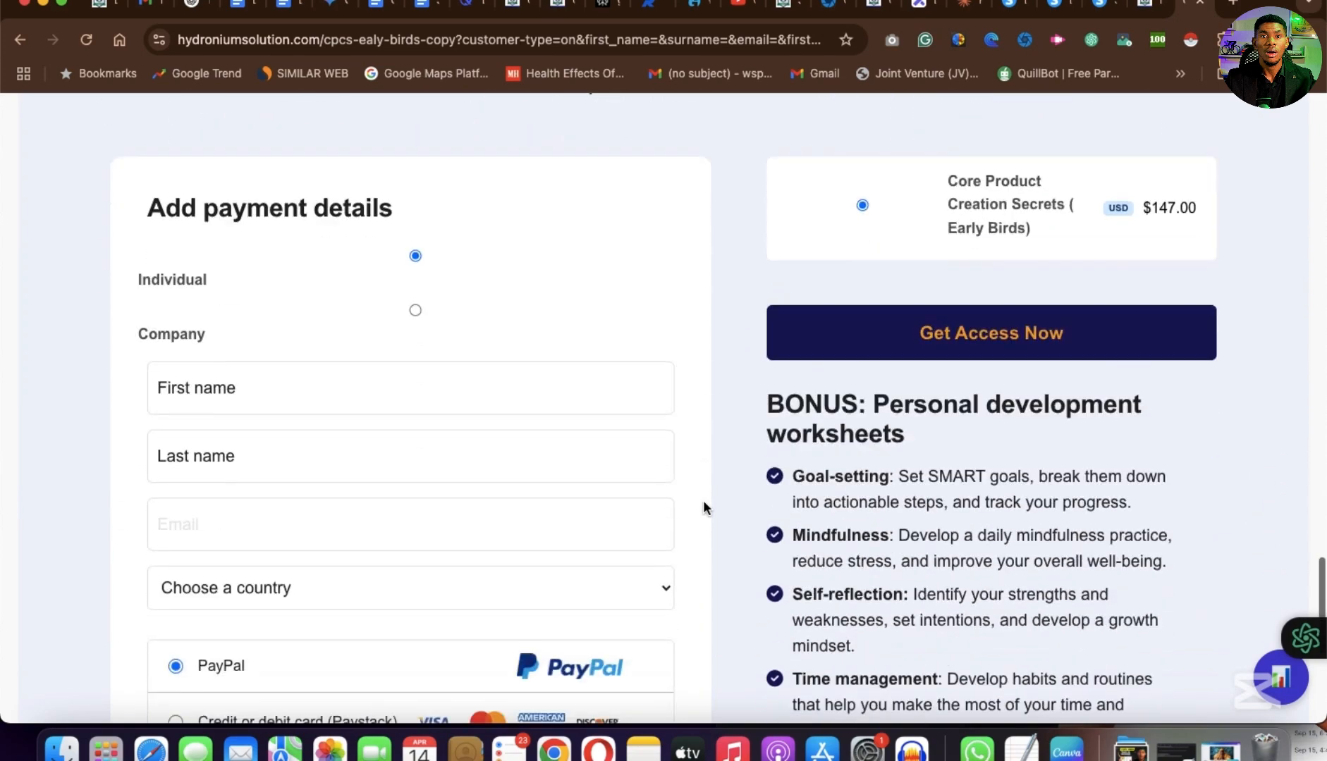
scroll(703, 505, up, 10)
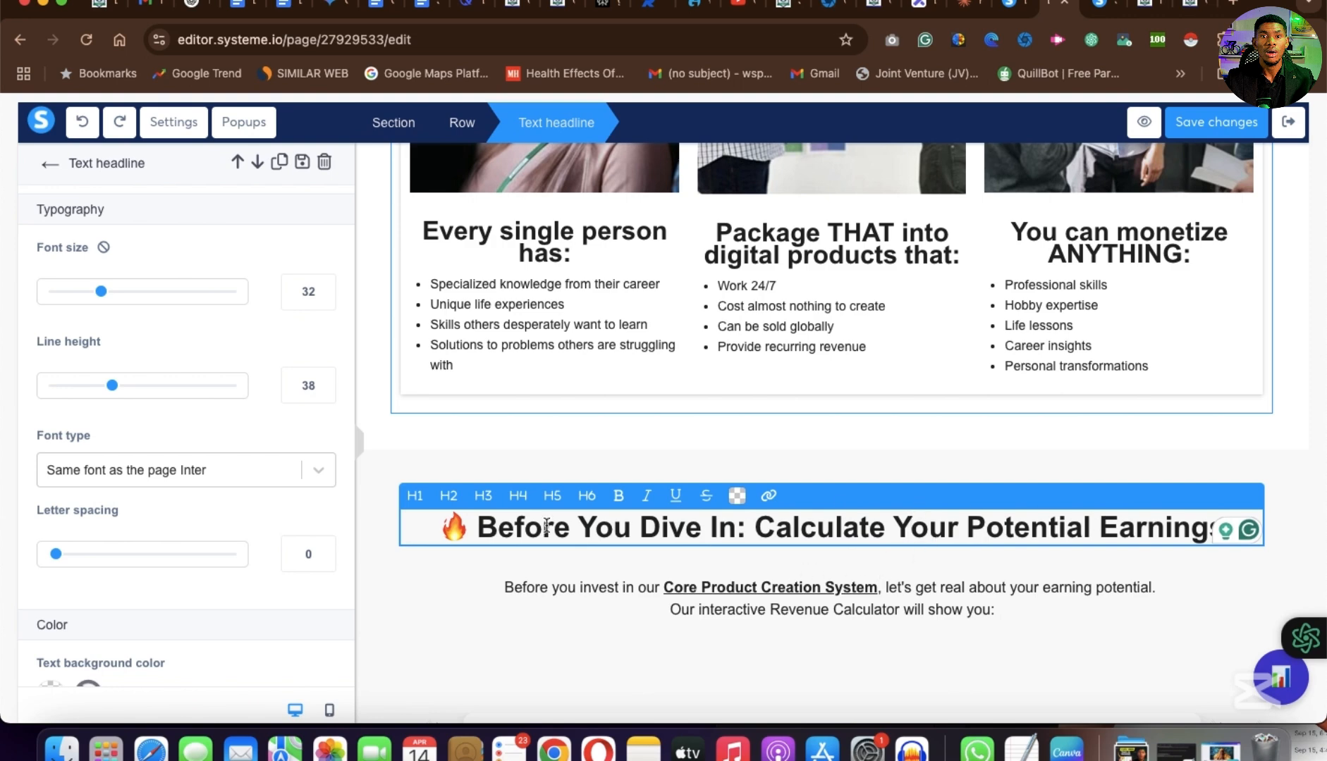
Inspect the "Before You Dive In: Calculate Your Potential Earnings" headline and the paragraph below it in the reference page's editor
click(460, 527)
drag(1172, 527, 440, 528)
click(856, 585)
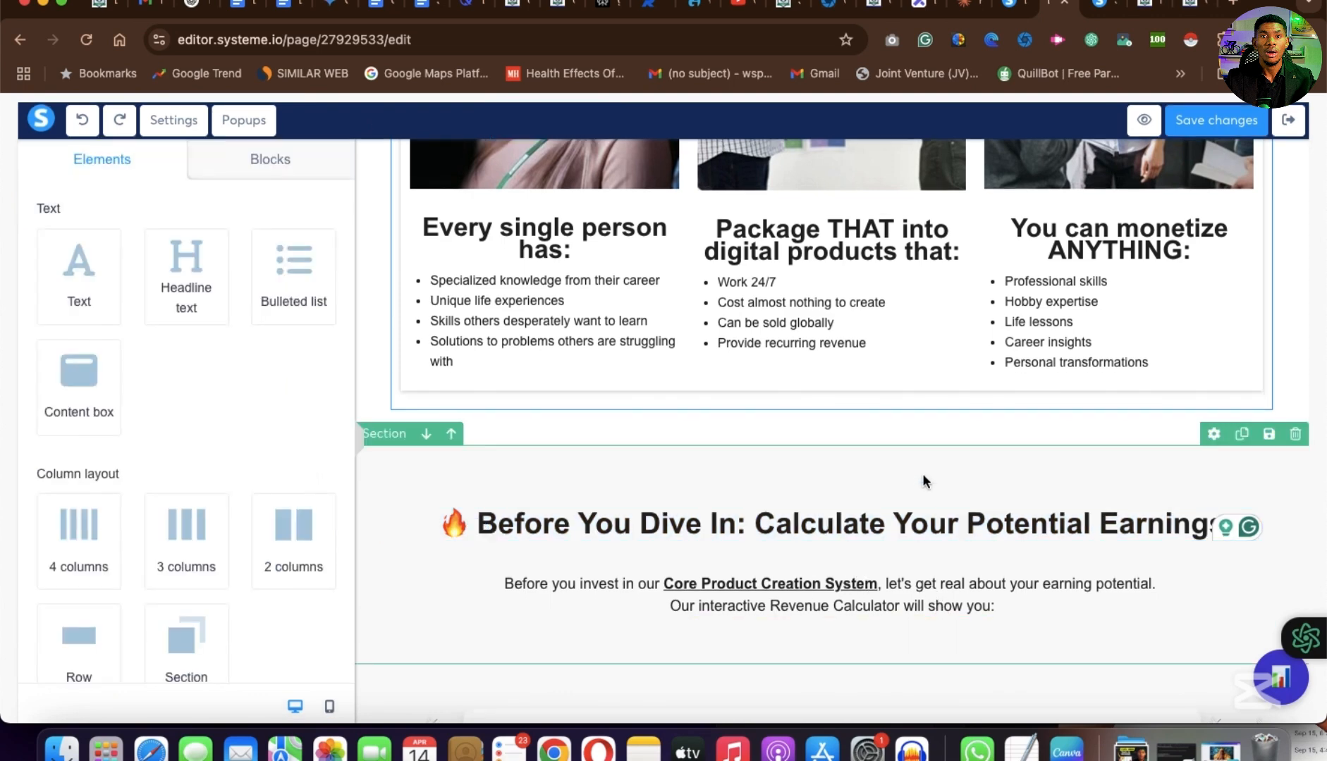
click(887, 620)
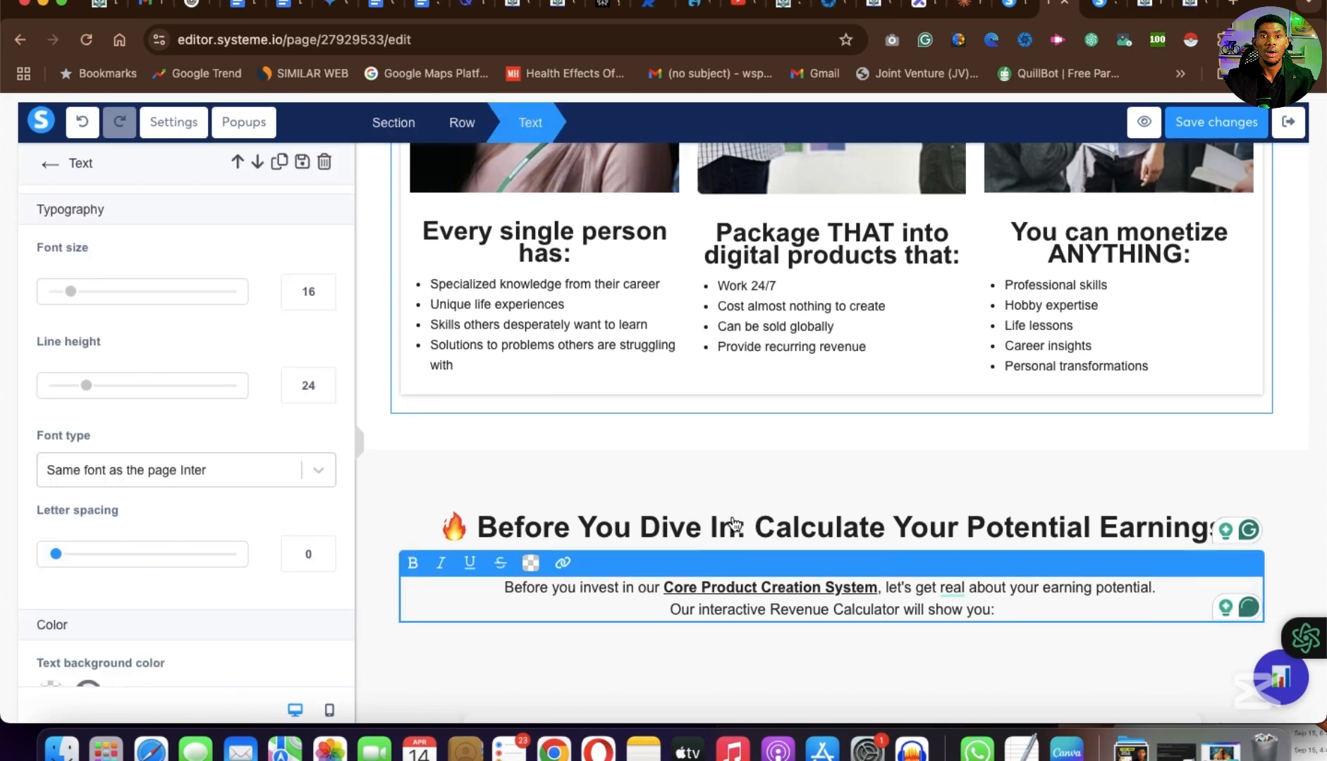
triple_click(733, 523)
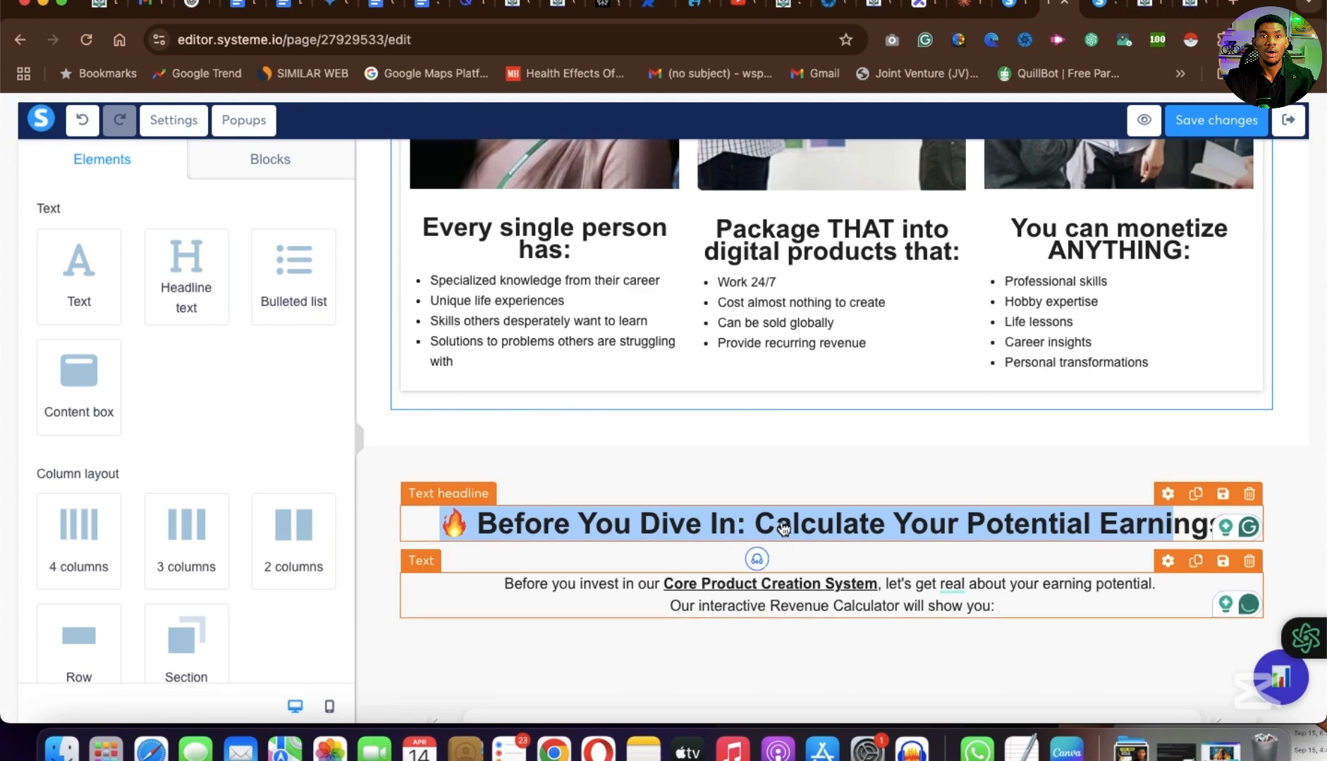
click(982, 604)
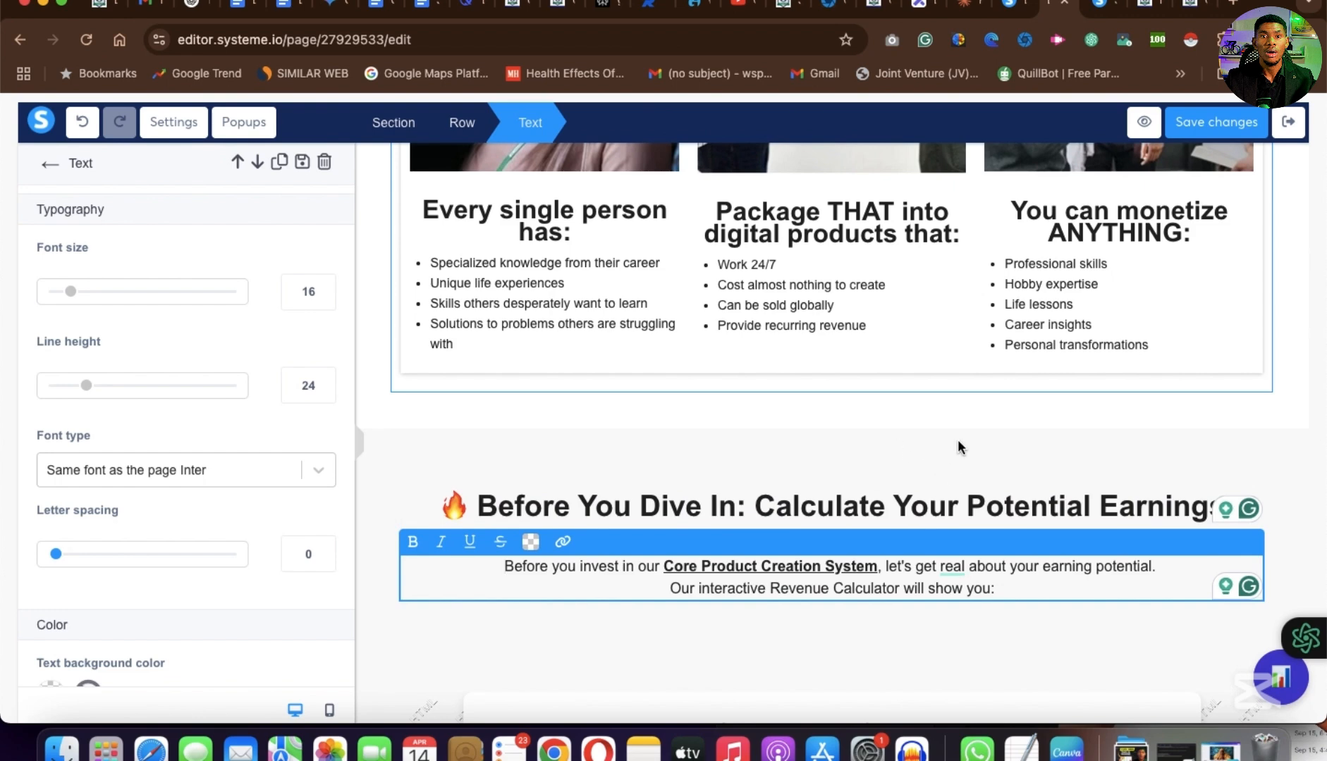
Check the Captivating Title Generator and its topic field on the published reference page, and return to the reference page's editor
click(1191, 7)
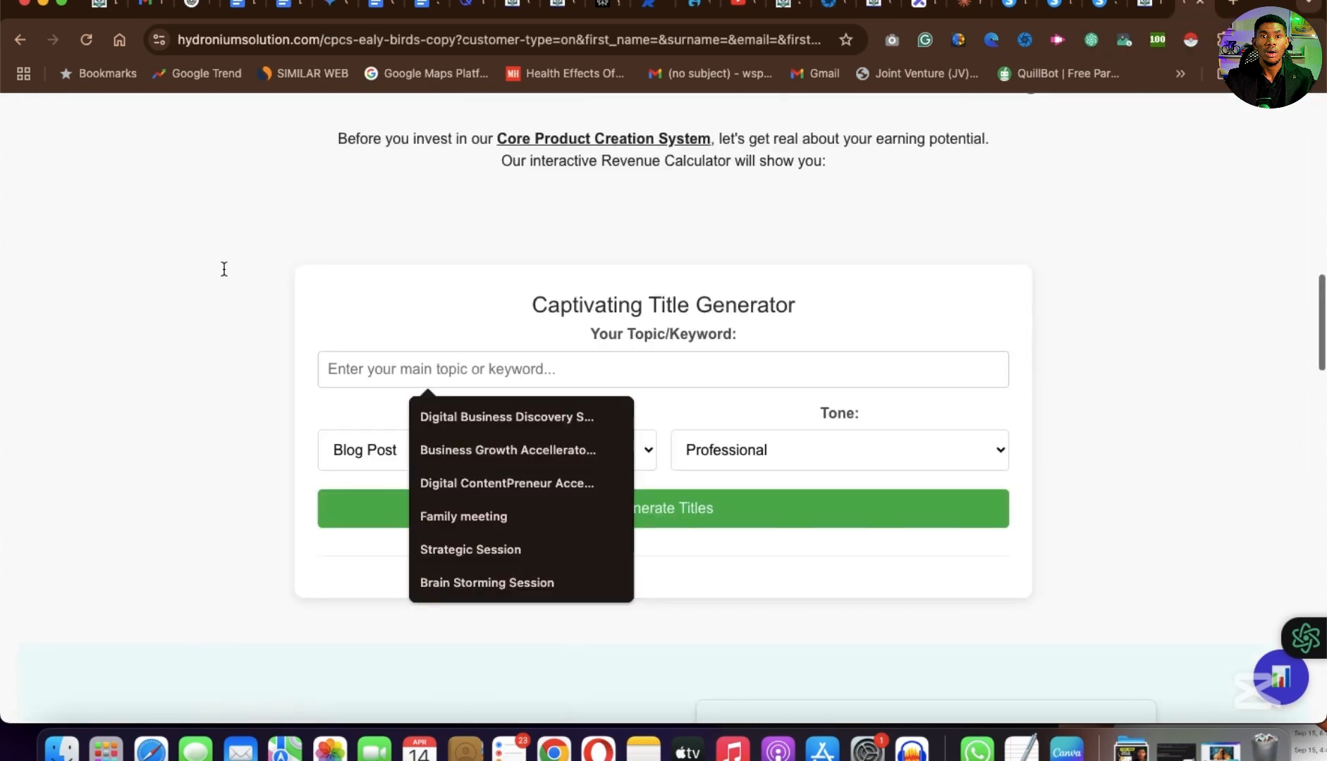
scroll(216, 272, down, 1)
scroll(211, 275, up, 1)
click(695, 394)
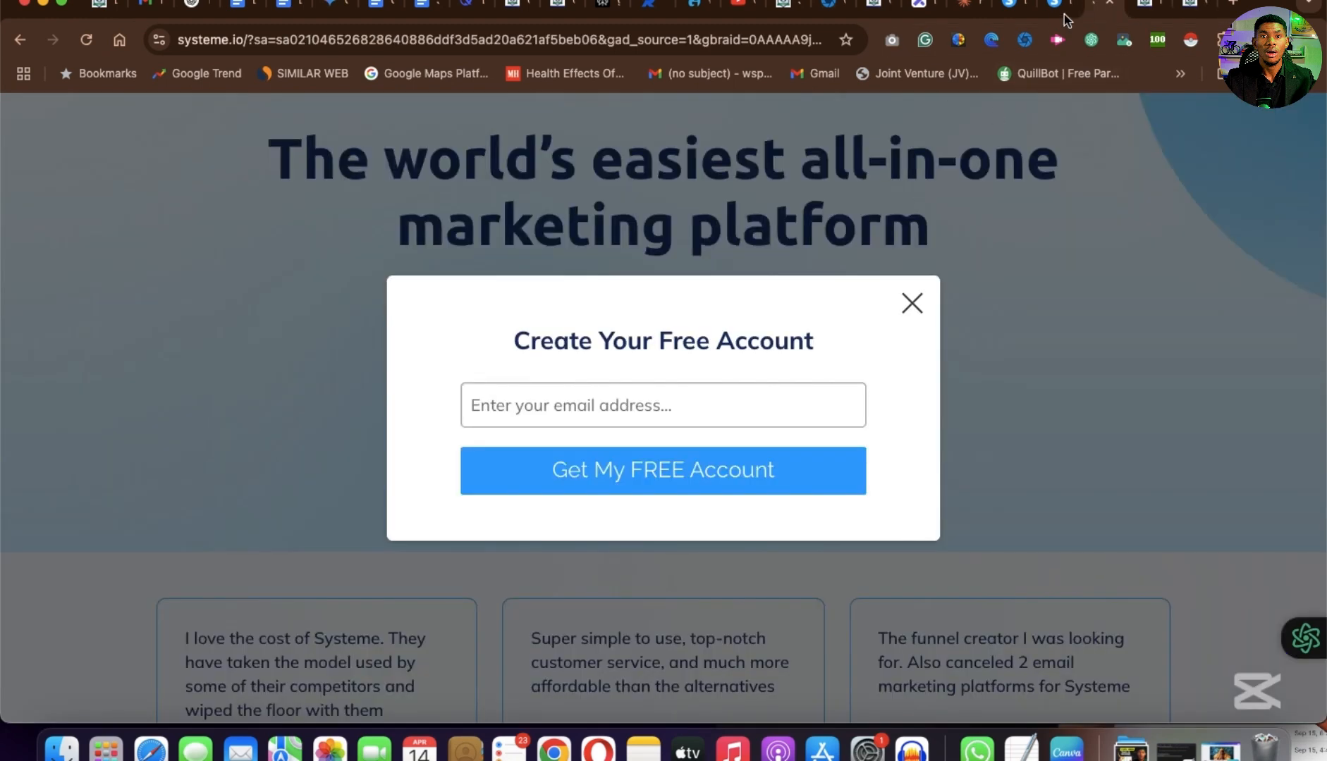
click(1063, 15)
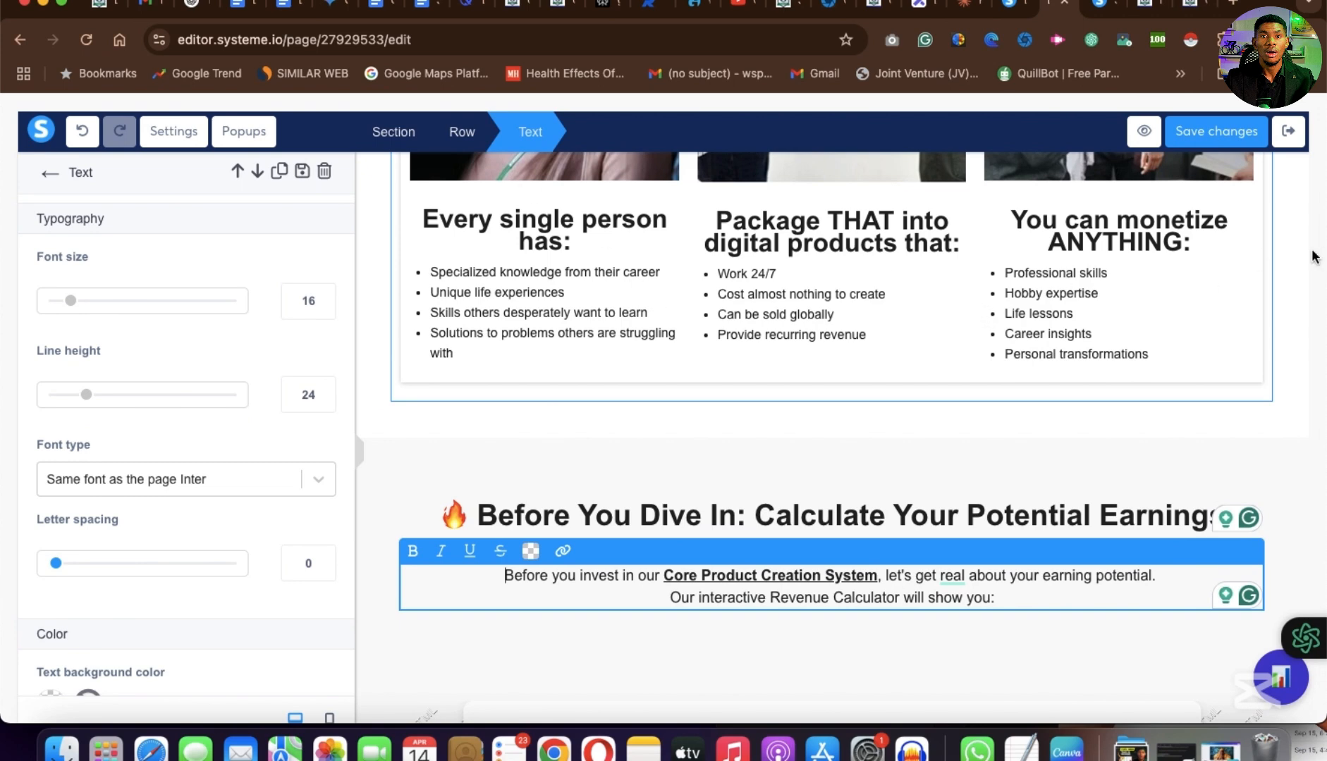
Add a Raw HTML element above the "Before You Dive In: Calculate Your Potential Earnings" headline
click(92, 169)
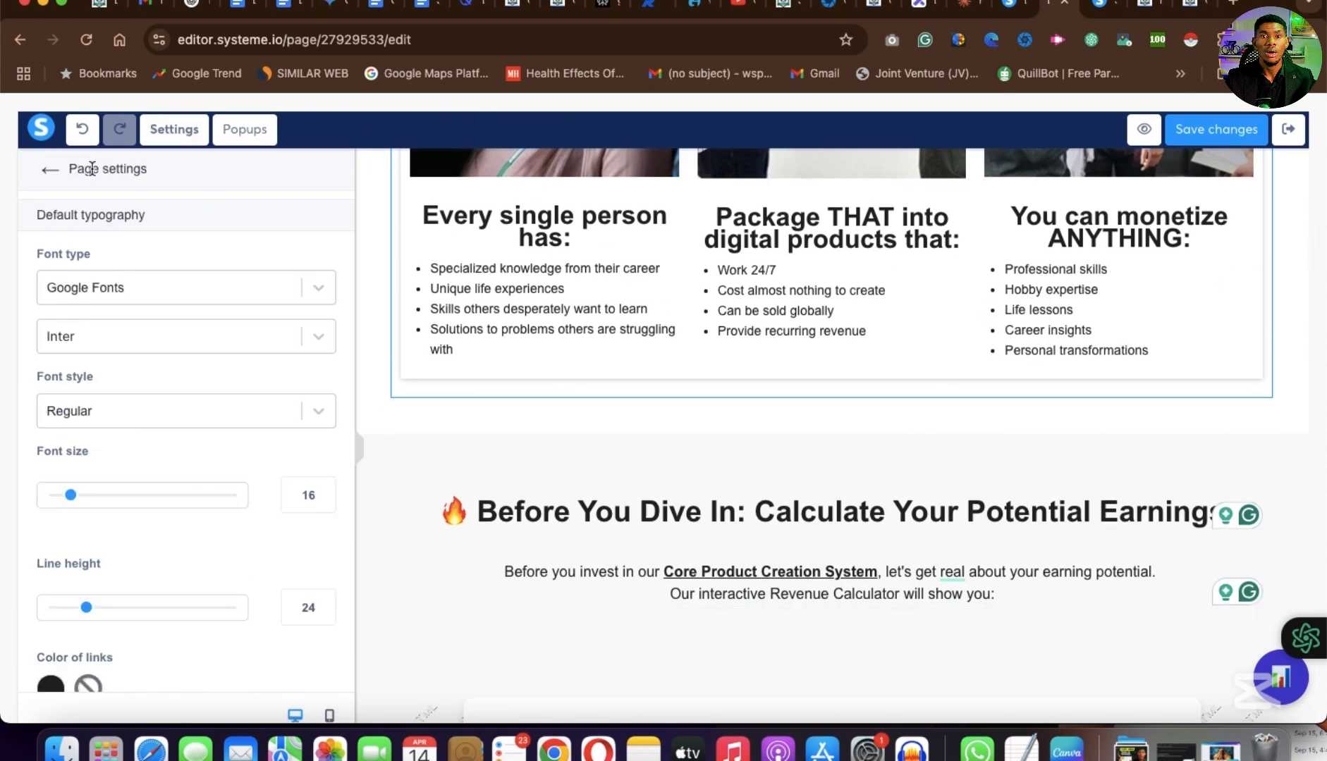
click(51, 169)
scroll(144, 456, down, 10)
scroll(145, 458, down, 8)
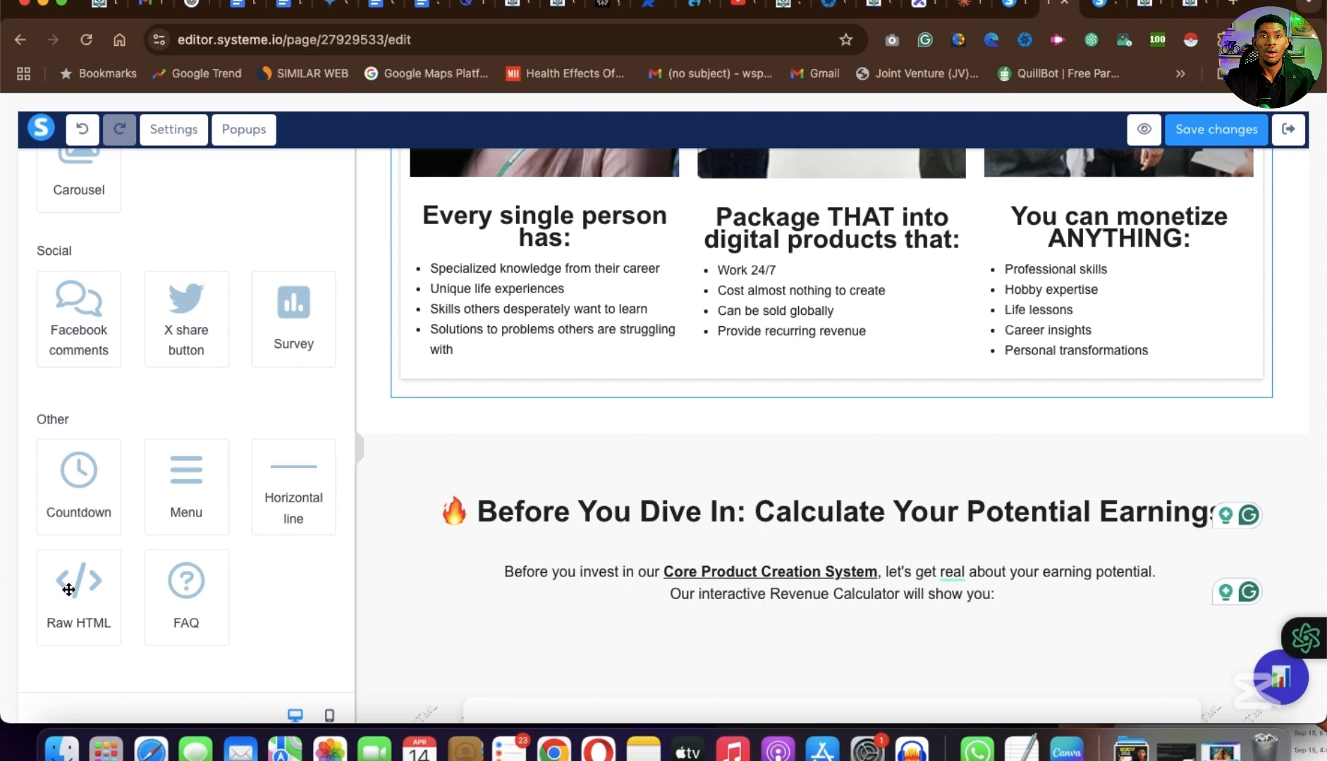
drag(68, 589, 836, 500)
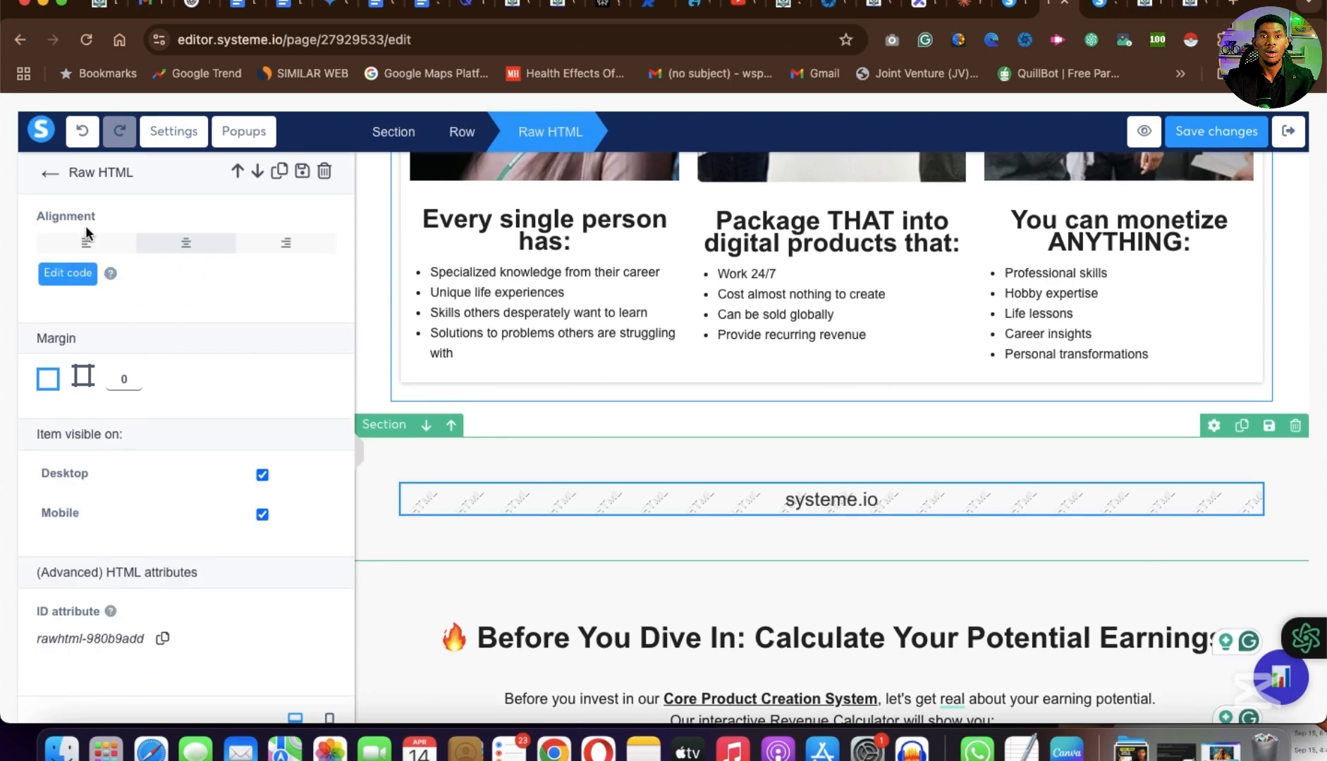
Replace the new Raw HTML element's default code with the note "chatgpt and prommt and get html ,css and javascript ,"
click(59, 282)
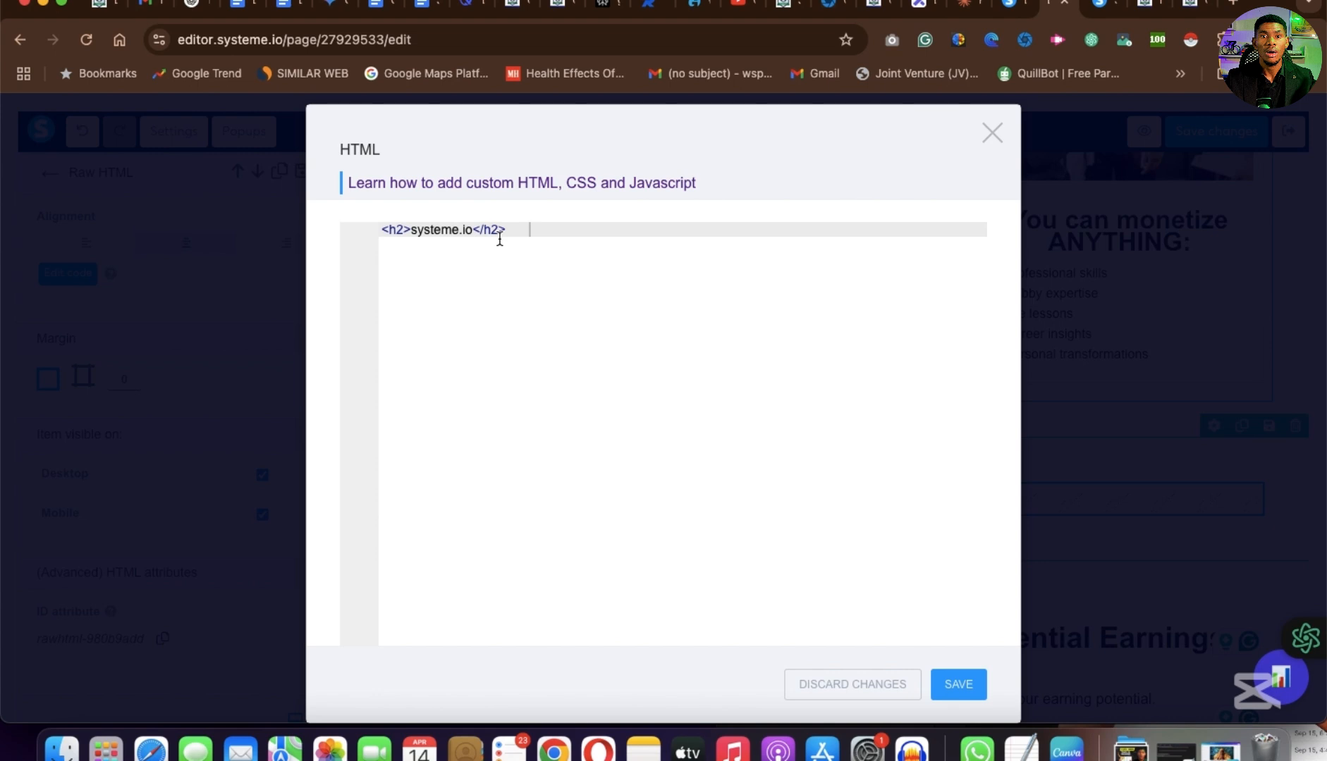
key(ctrl+a)
key(BackSpace)
text(chatgpt and)
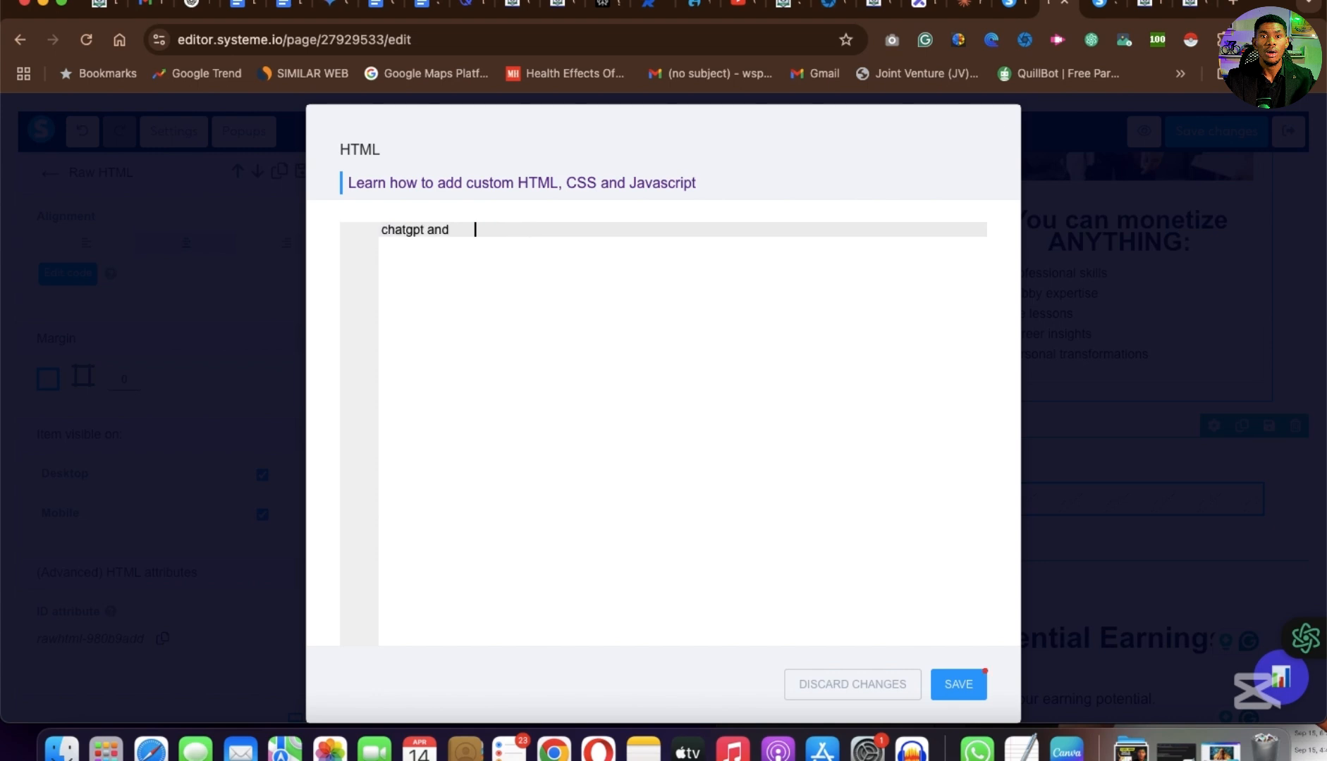
text( promp)
key(BackSpace)
text(mt and get html )
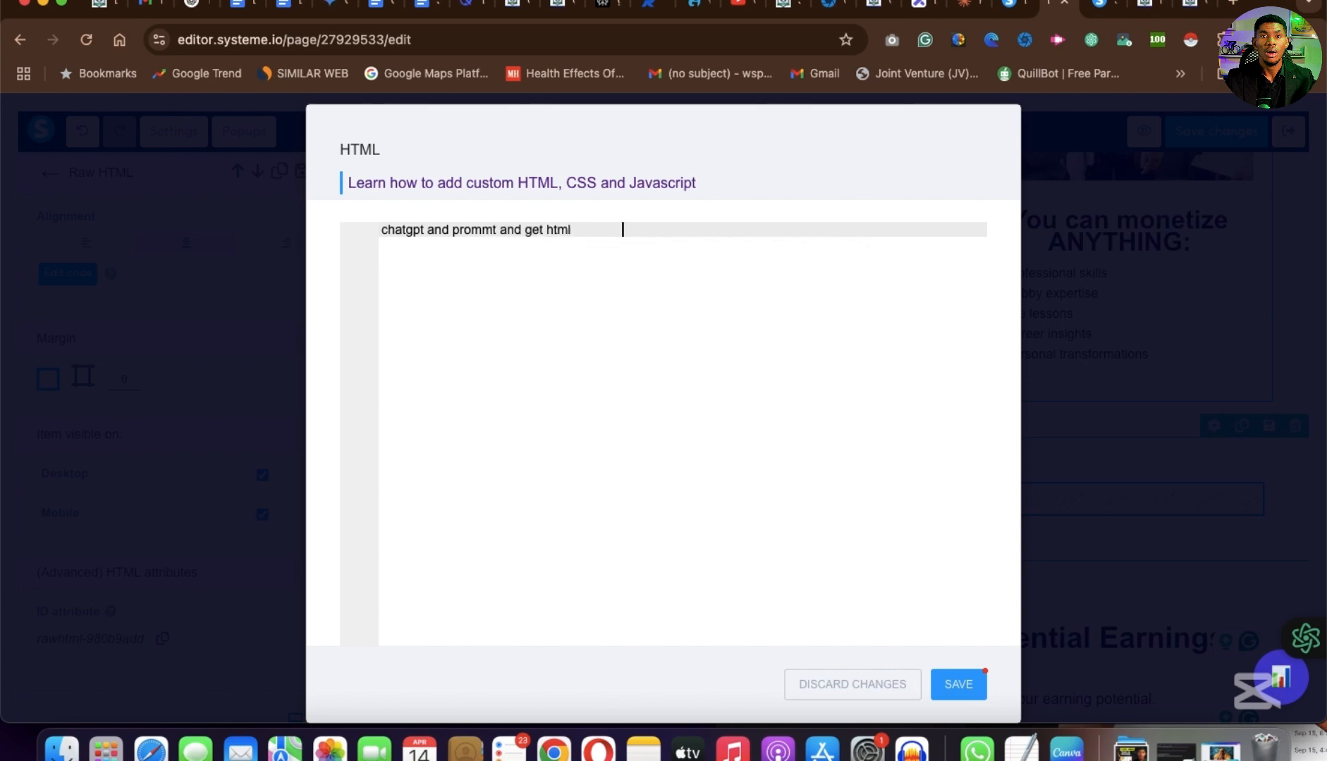
text(, css a)
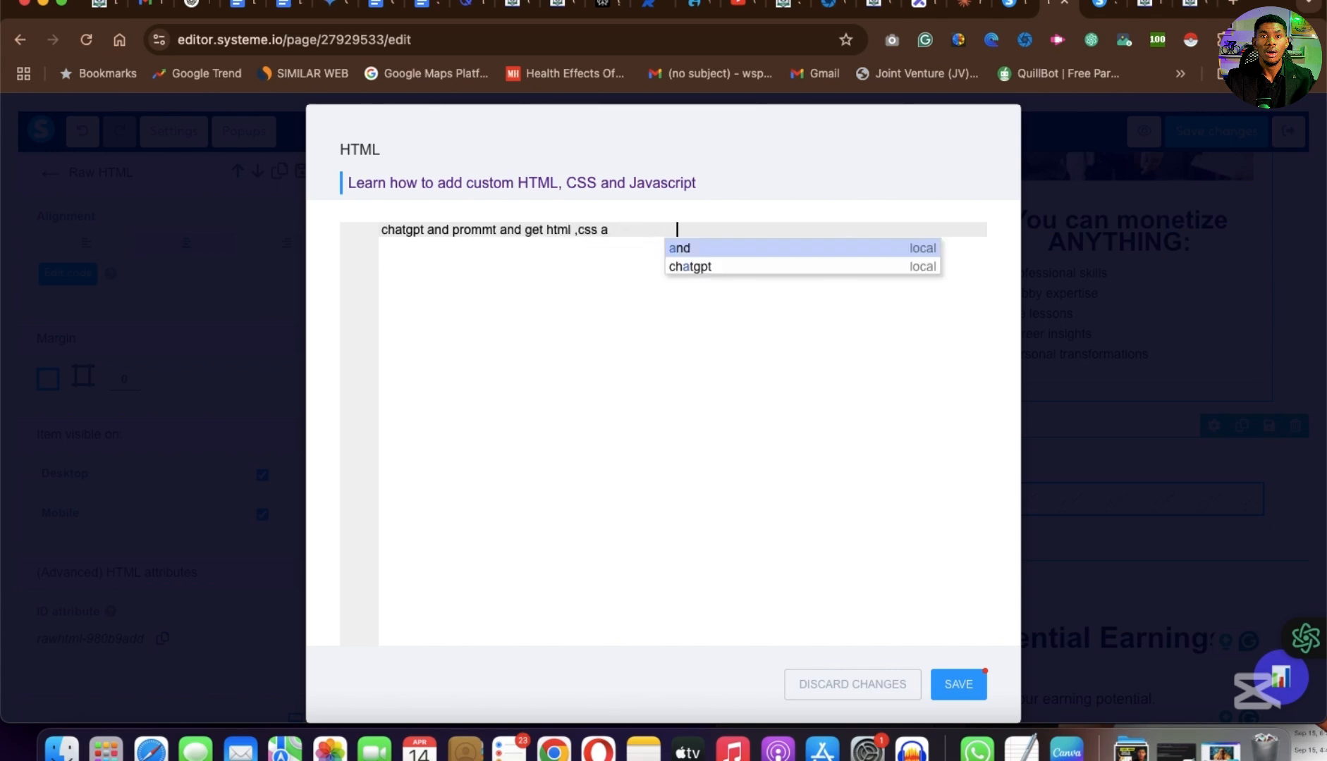
text(ndjavascr)
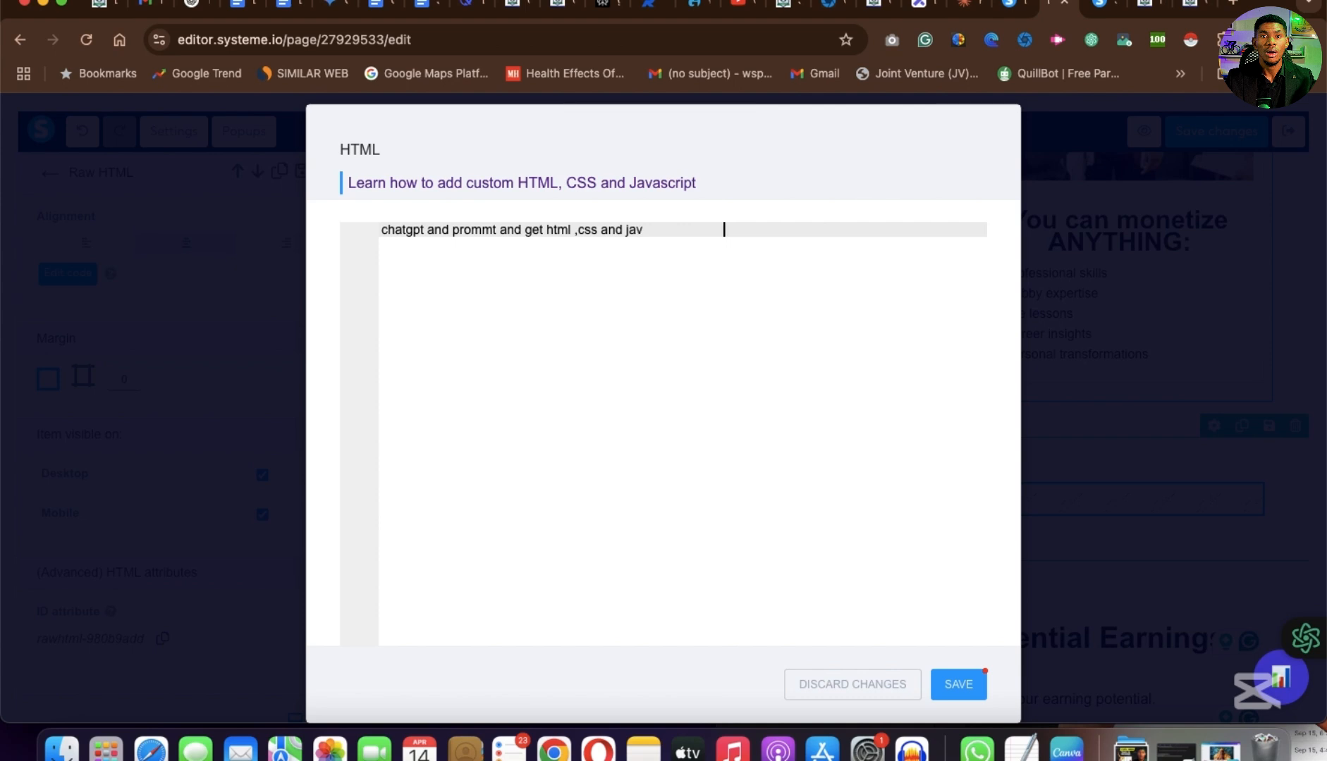
text(ipt ,)
key(ctrl+a)
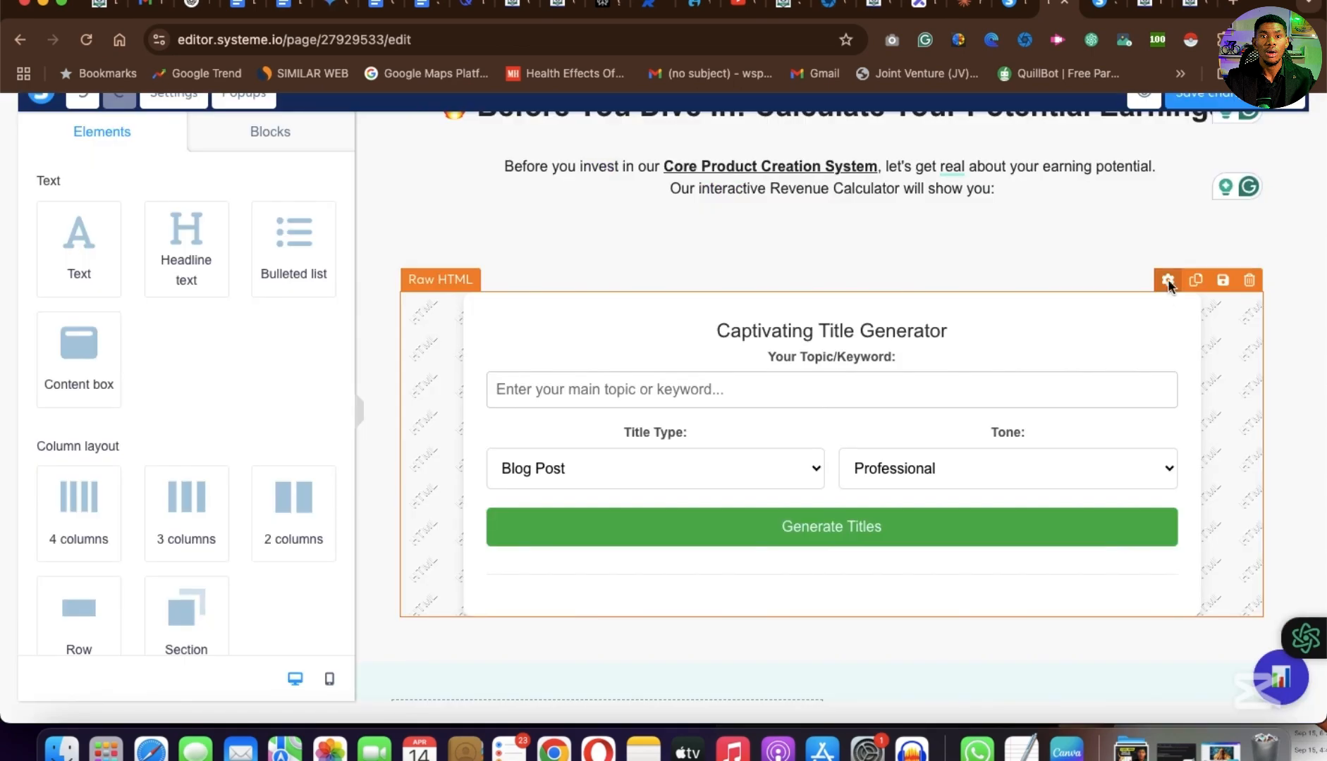
Examine the HTML, CSS and JavaScript code behind the Captivating Title Generator's Raw HTML element
click(1166, 278)
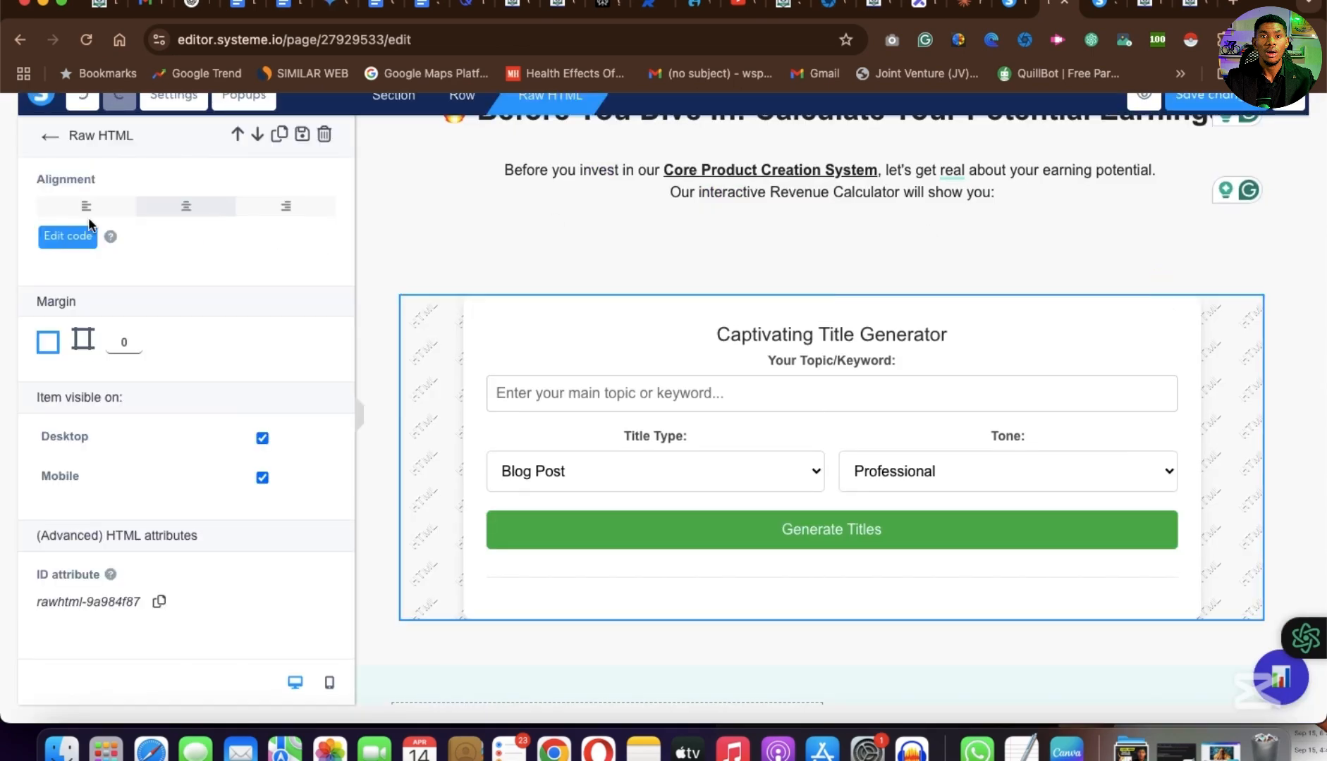
click(59, 241)
scroll(689, 389, down, 5)
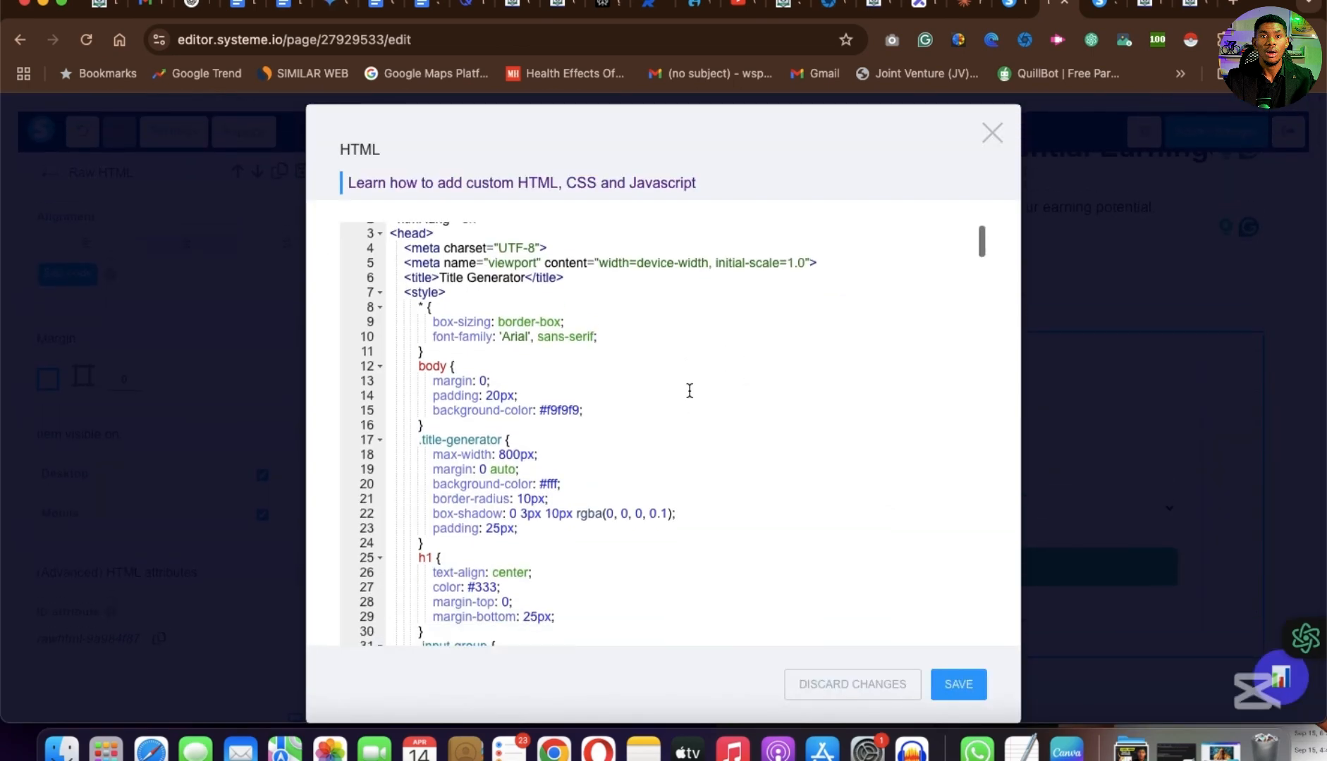
scroll(689, 389, down, 20)
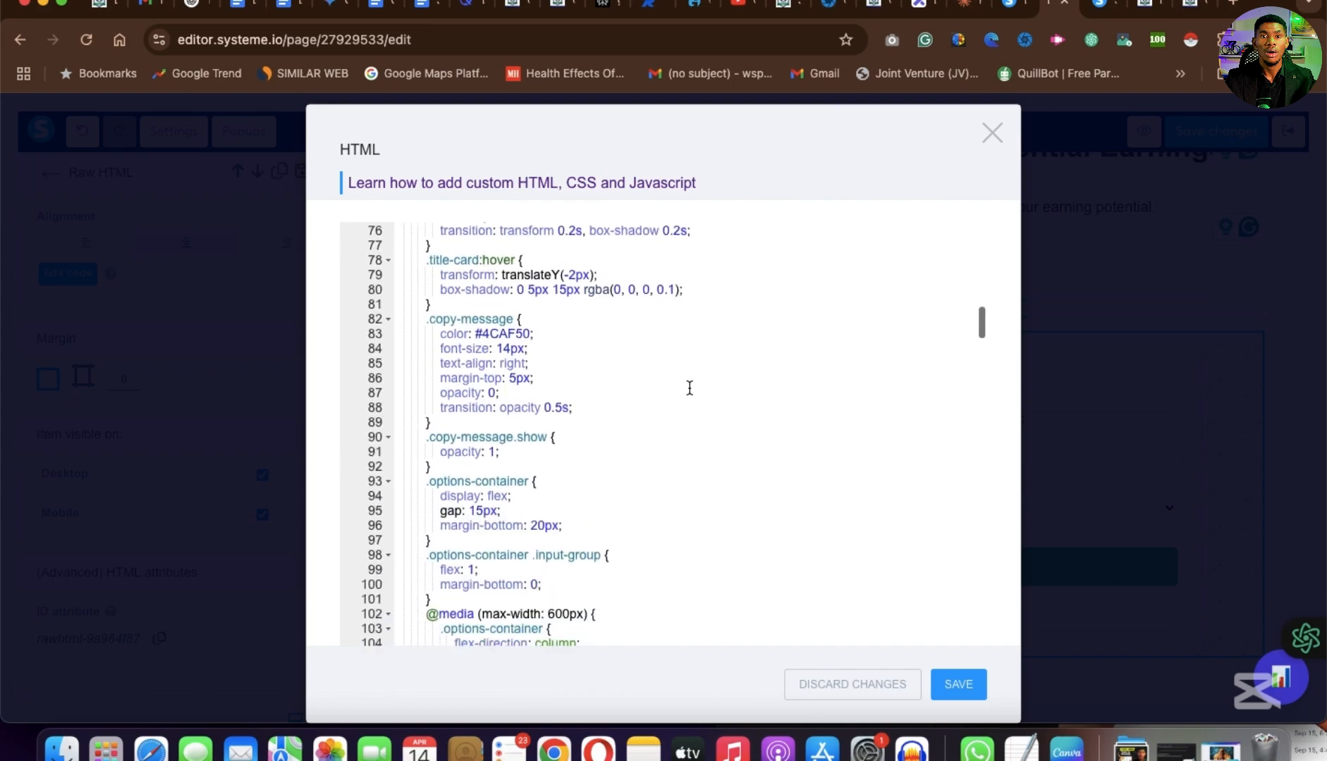
scroll(689, 389, down, 14)
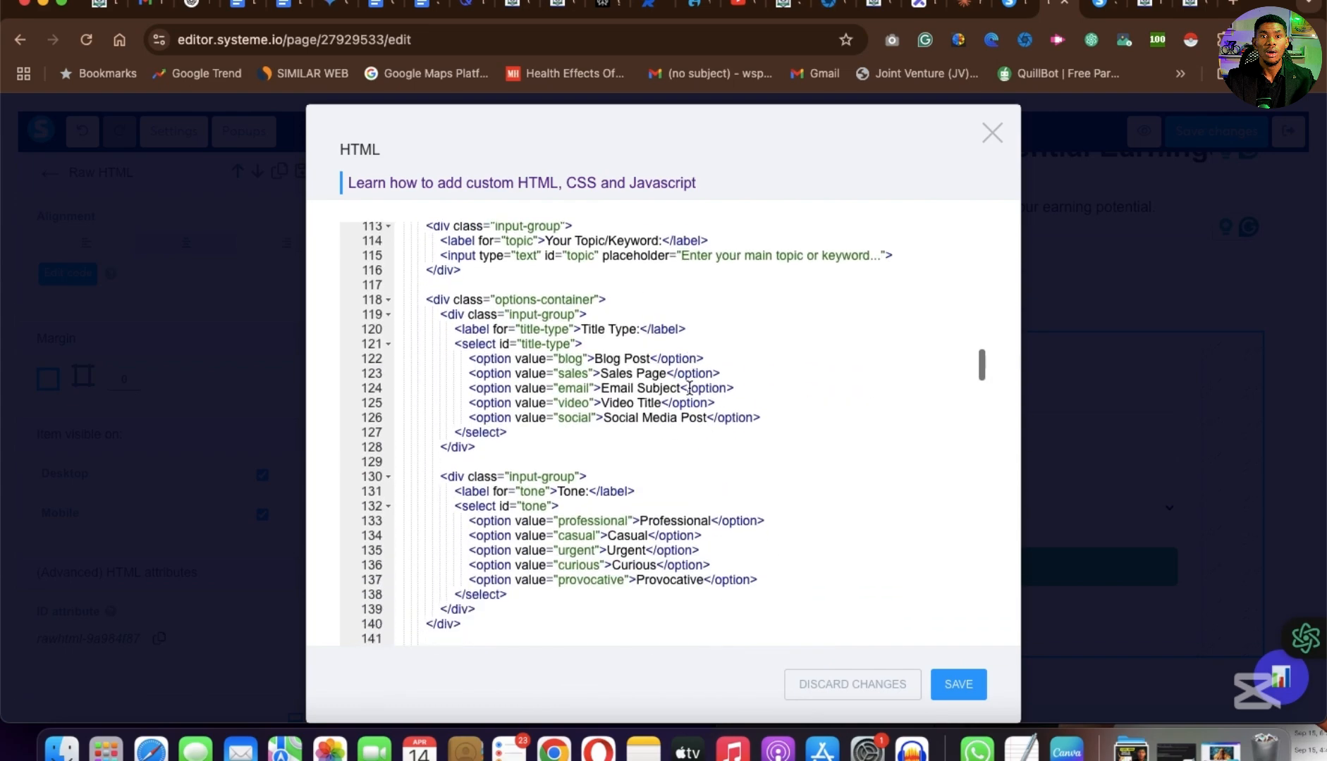
scroll(689, 388, down, 19)
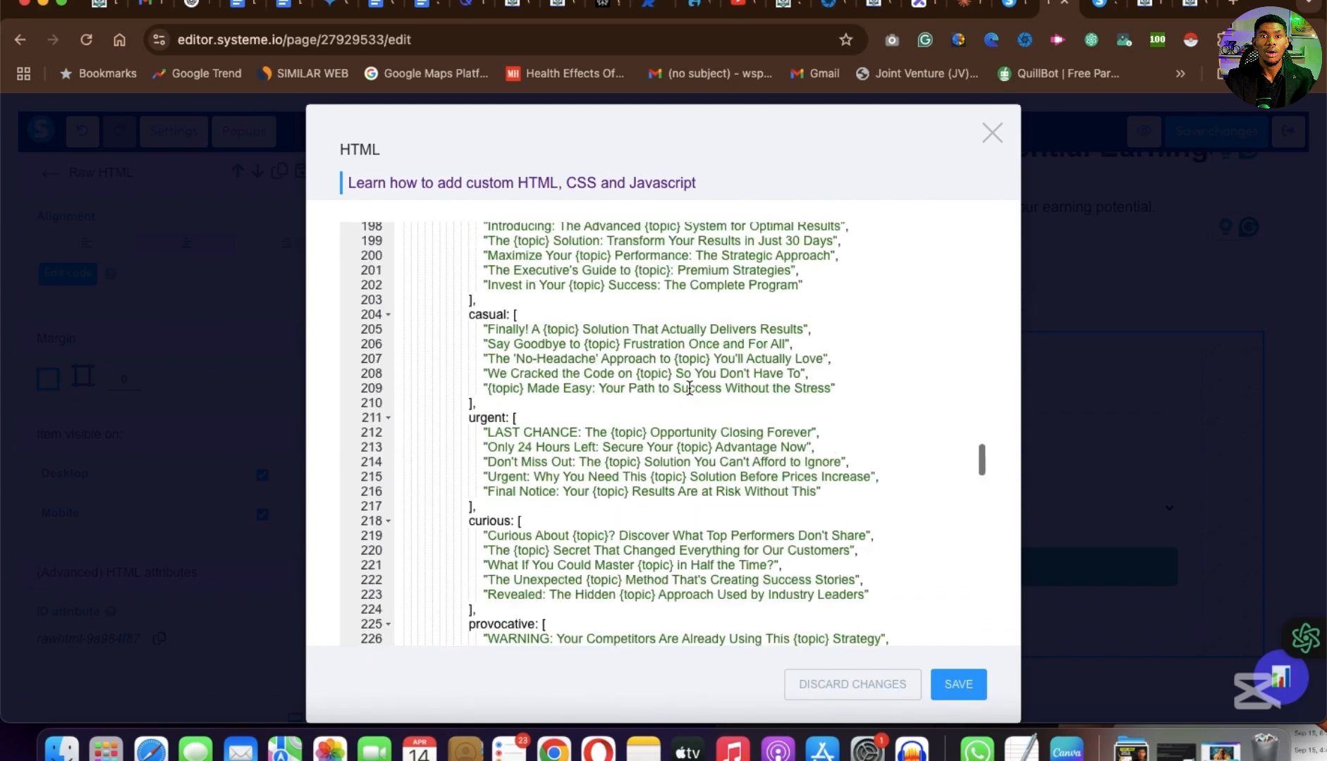
scroll(689, 389, down, 20)
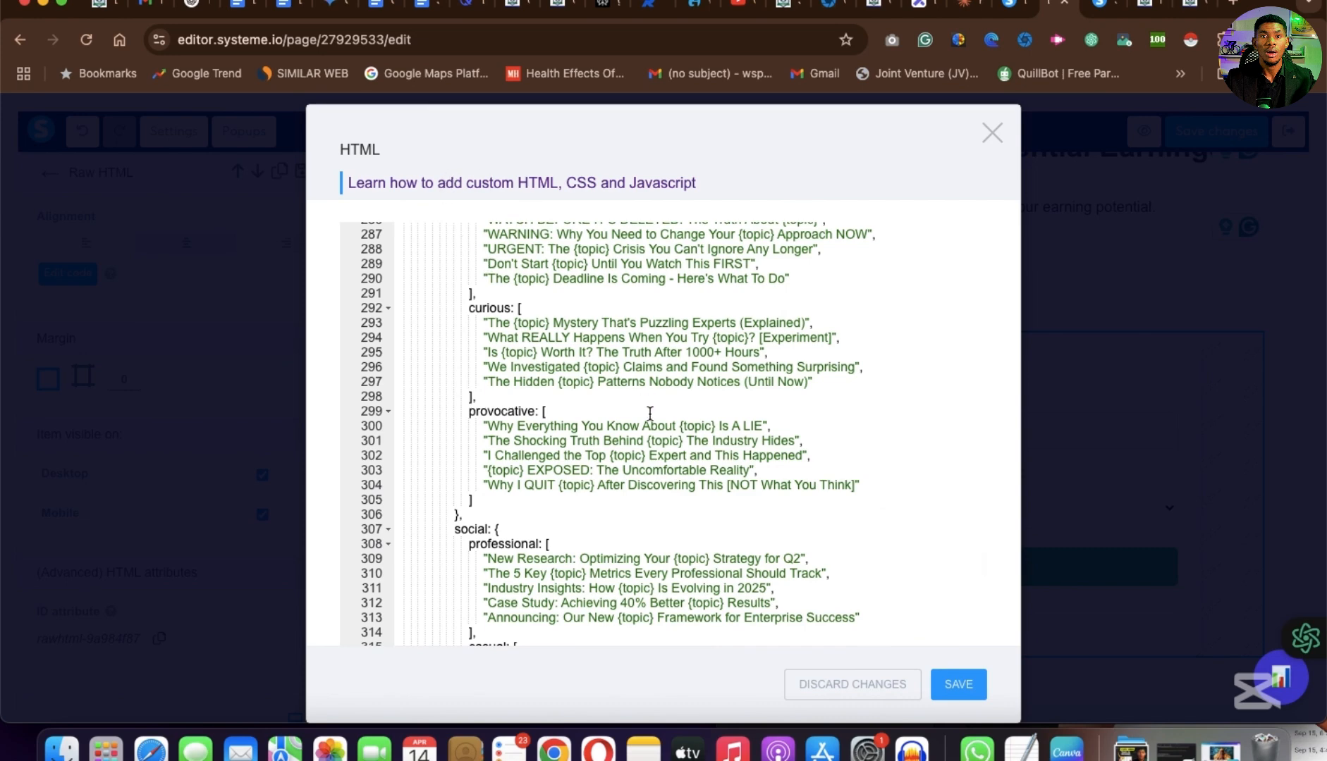
scroll(644, 502, down, 7)
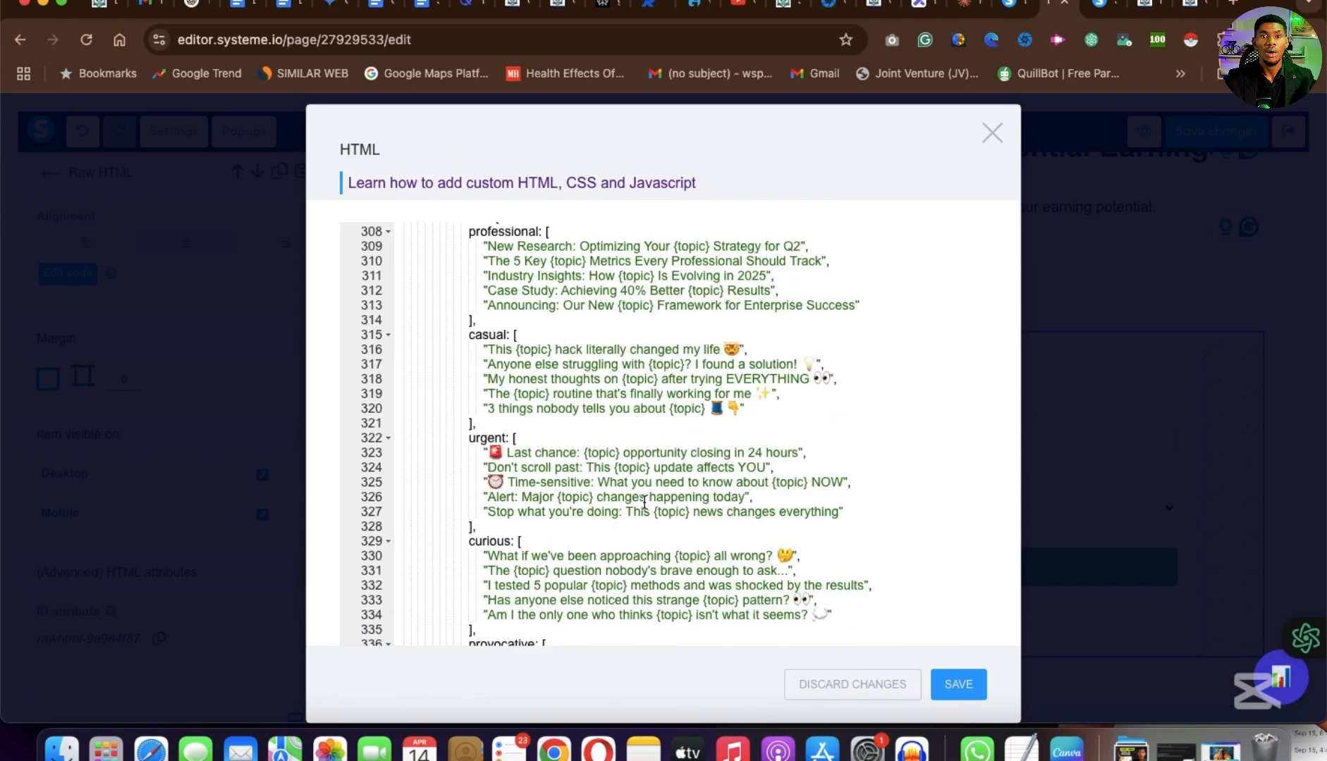
scroll(644, 502, down, 7)
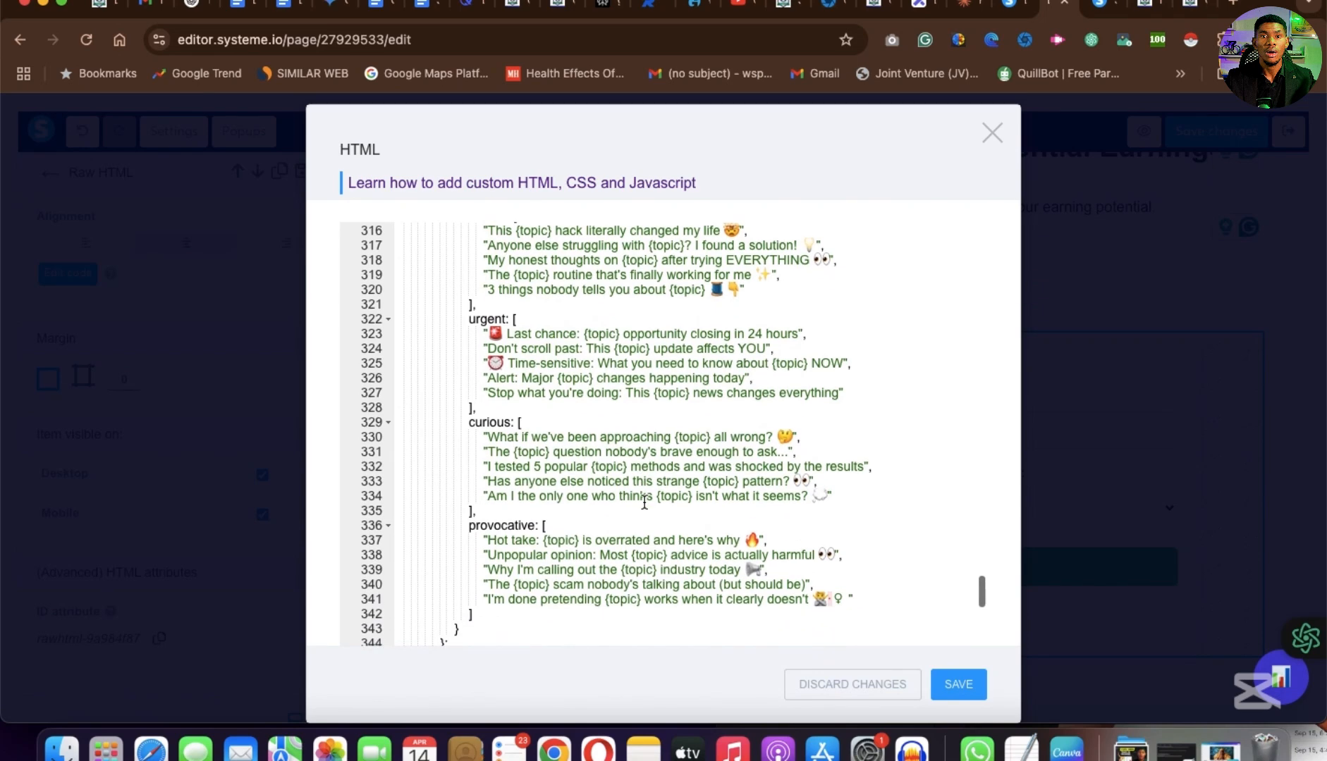
Review the remaining JavaScript behind the Captivating Title Generator, save the code and return to the page canvas
scroll(645, 502, down, 9)
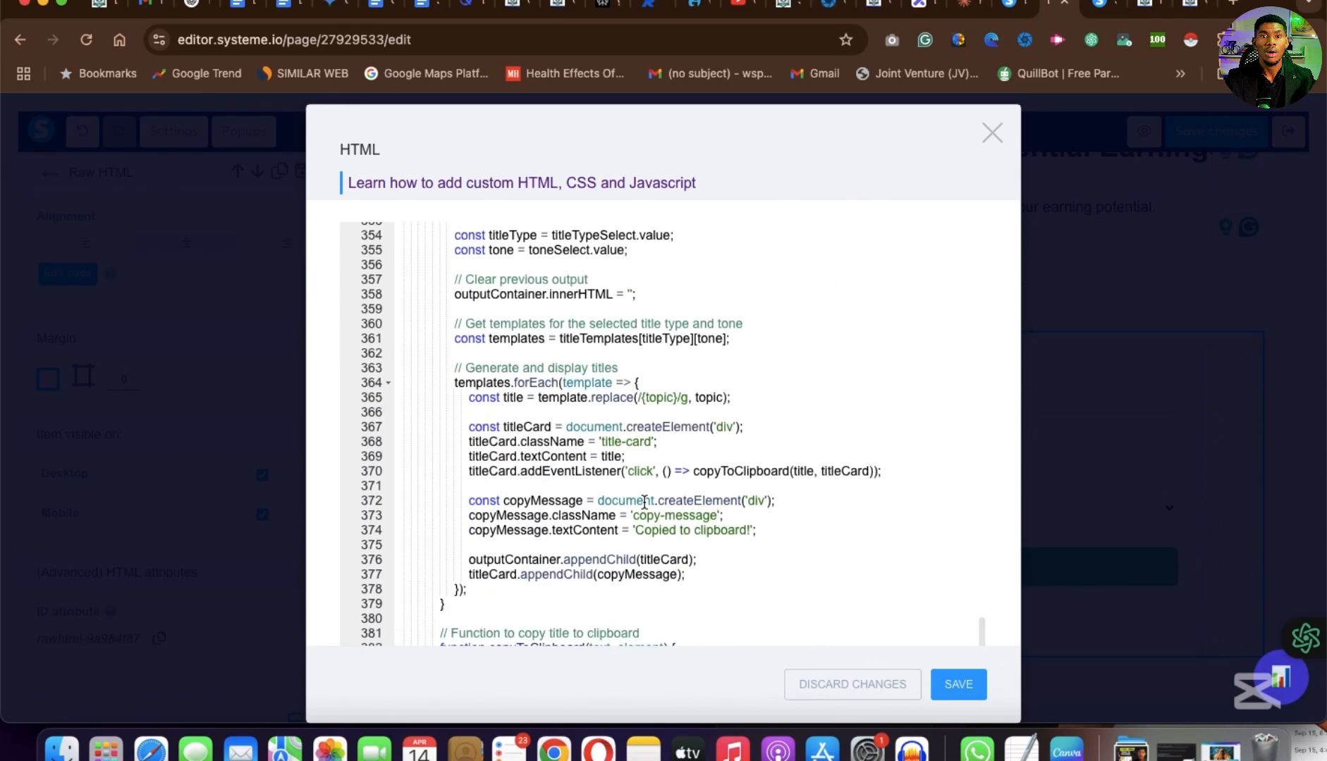
click(961, 681)
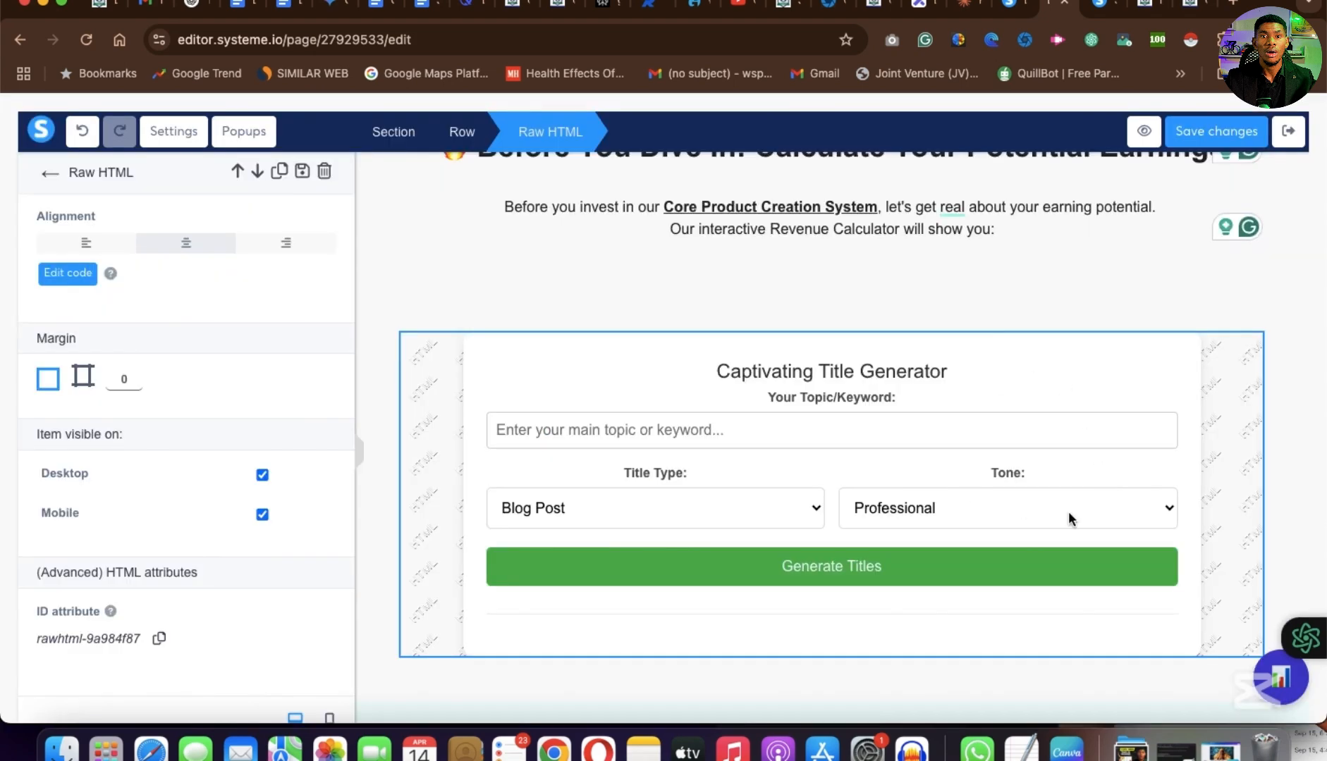
scroll(729, 514, down, 1)
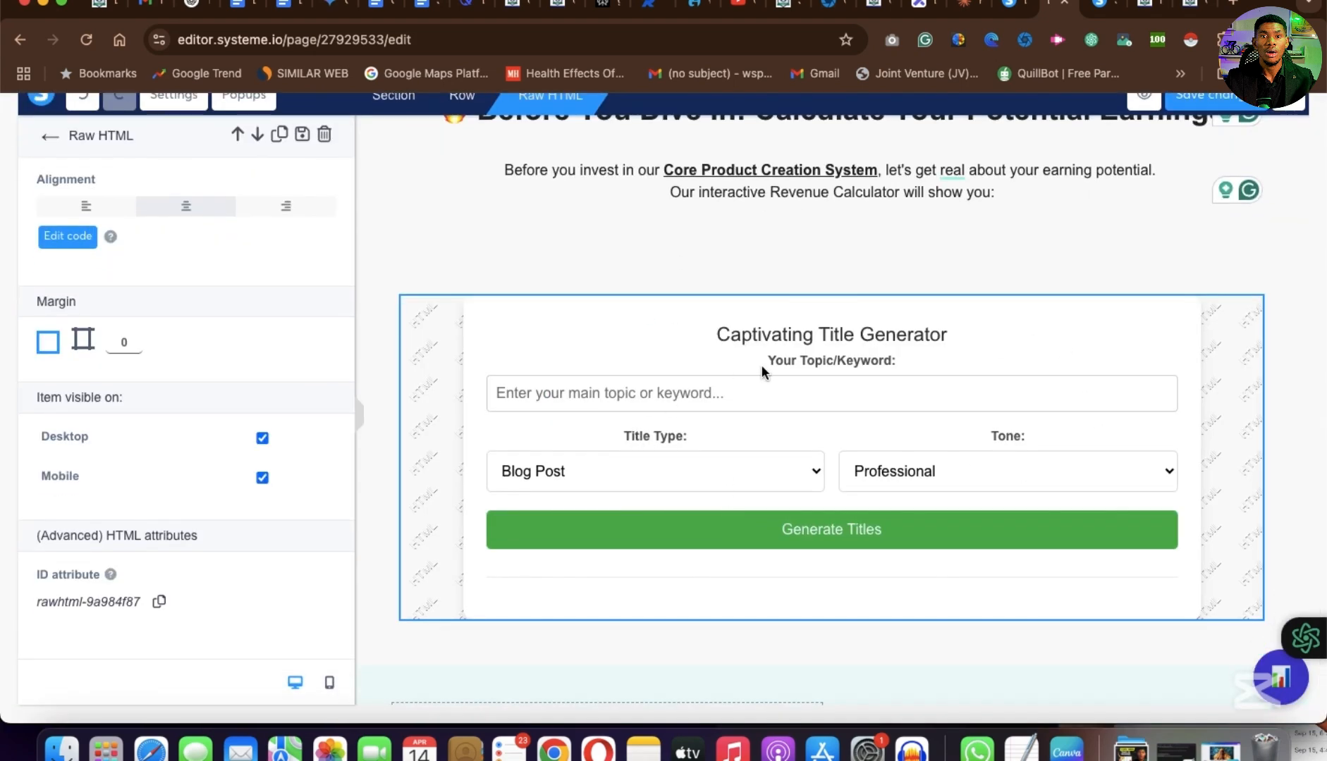
click(709, 398)
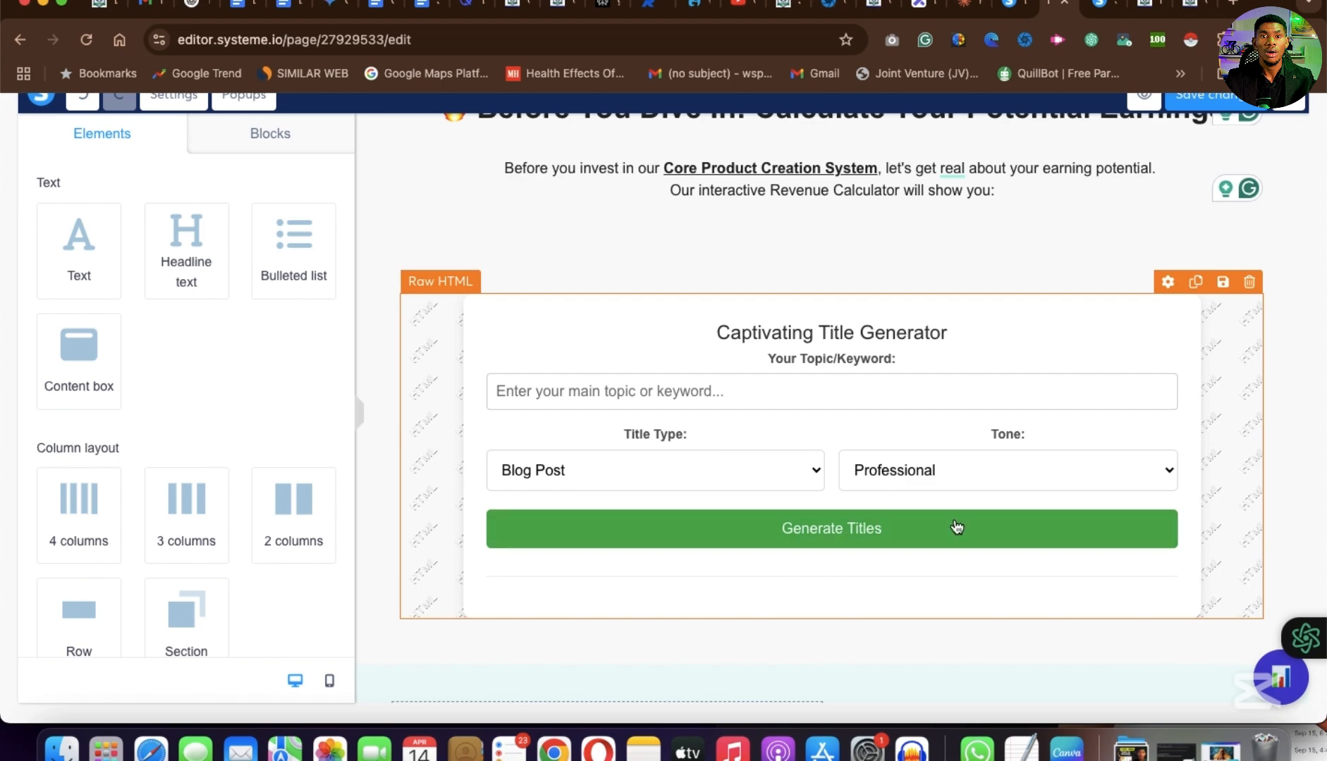
Open the code of the "Your Potential Revenue Calculator" Raw HTML element beside the pineapple image
scroll(941, 547, down, 1)
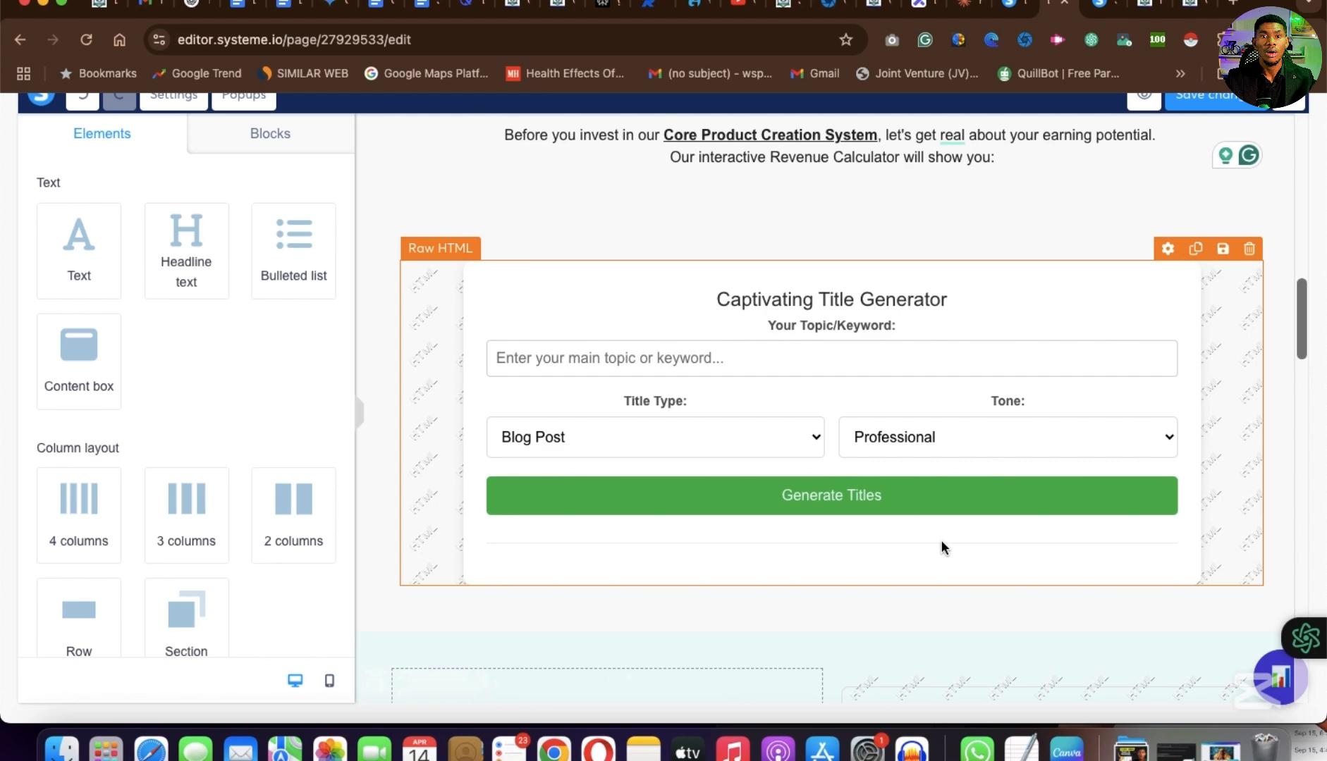
scroll(940, 541, down, 2)
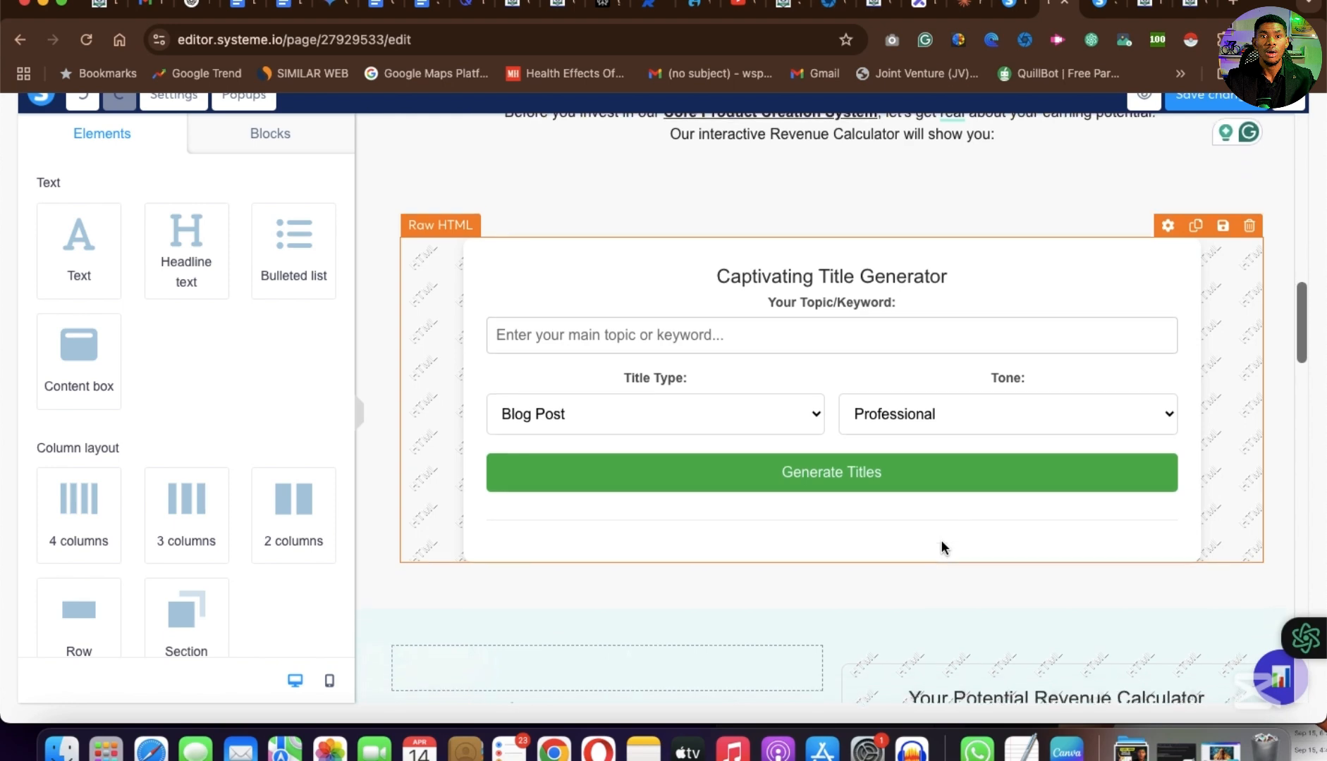
scroll(942, 543, down, 6)
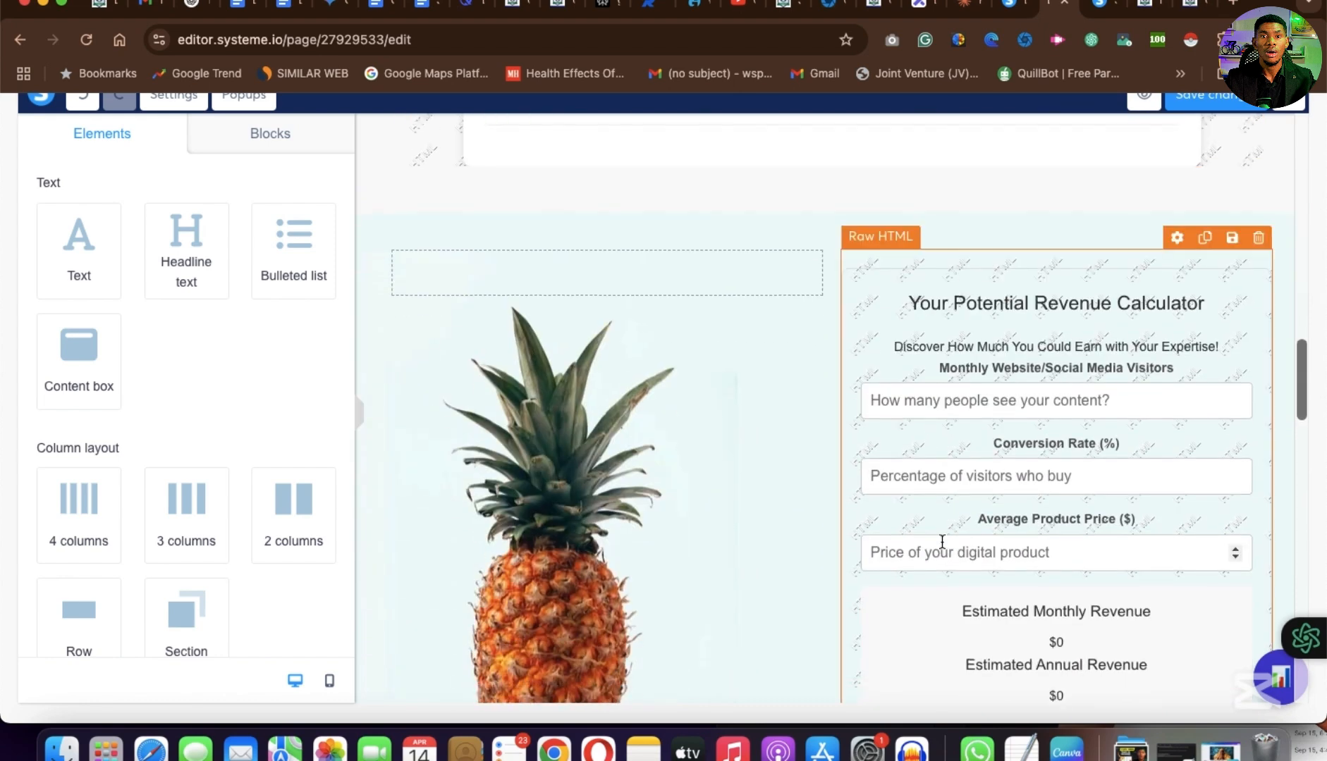
scroll(941, 541, up, 4)
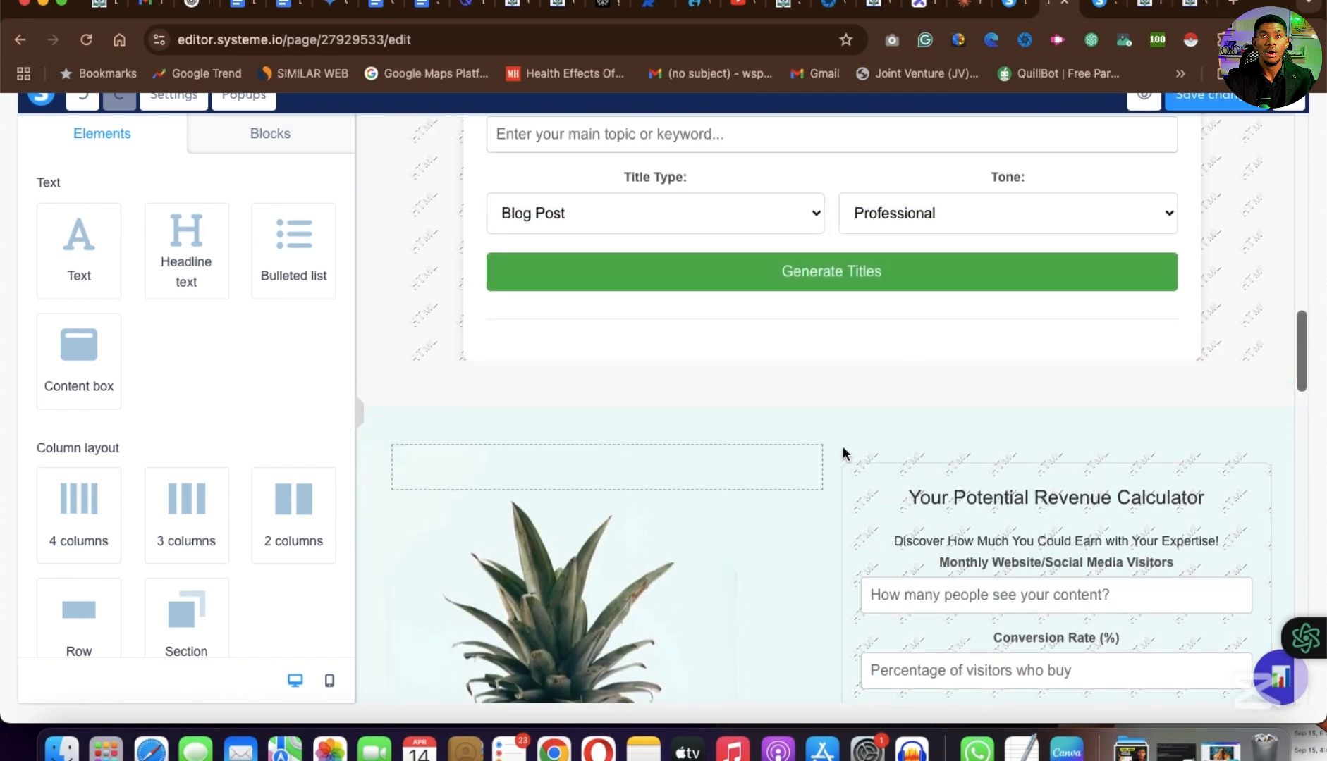
click(772, 435)
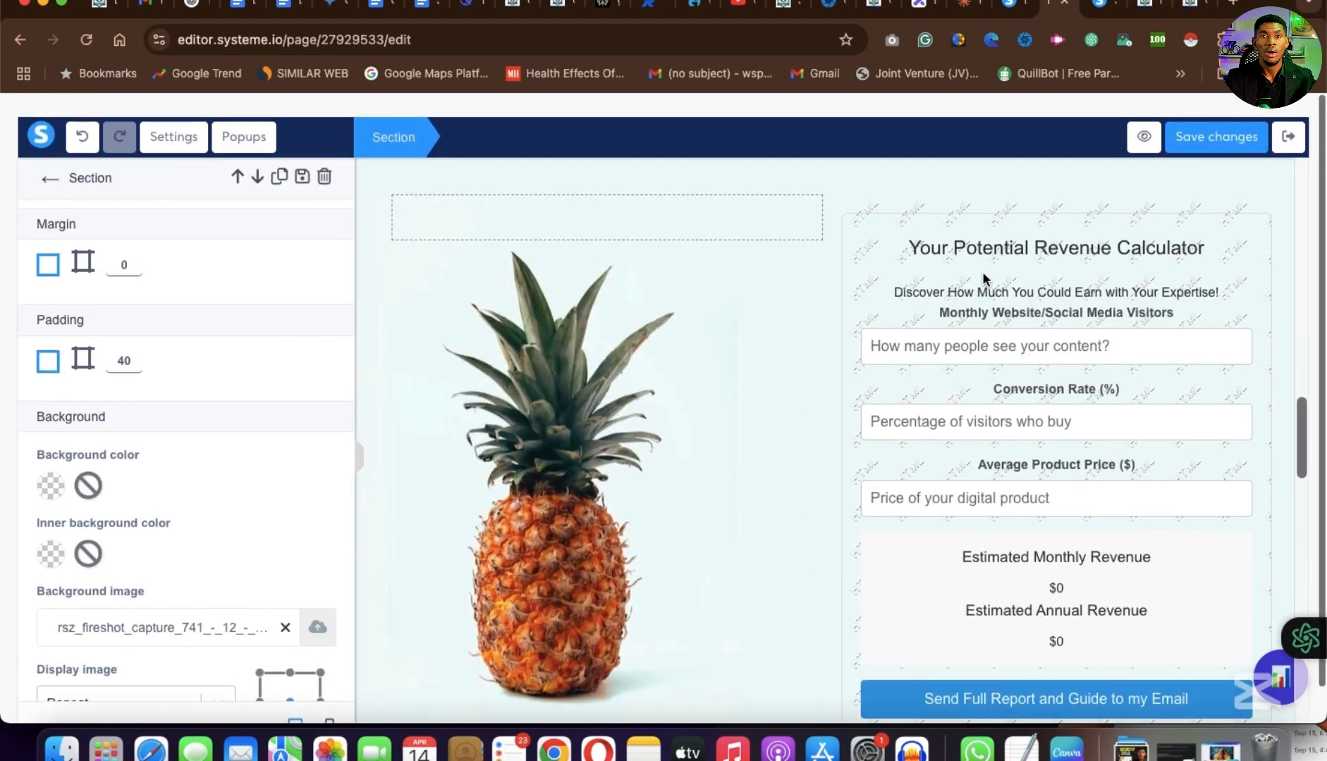
click(912, 182)
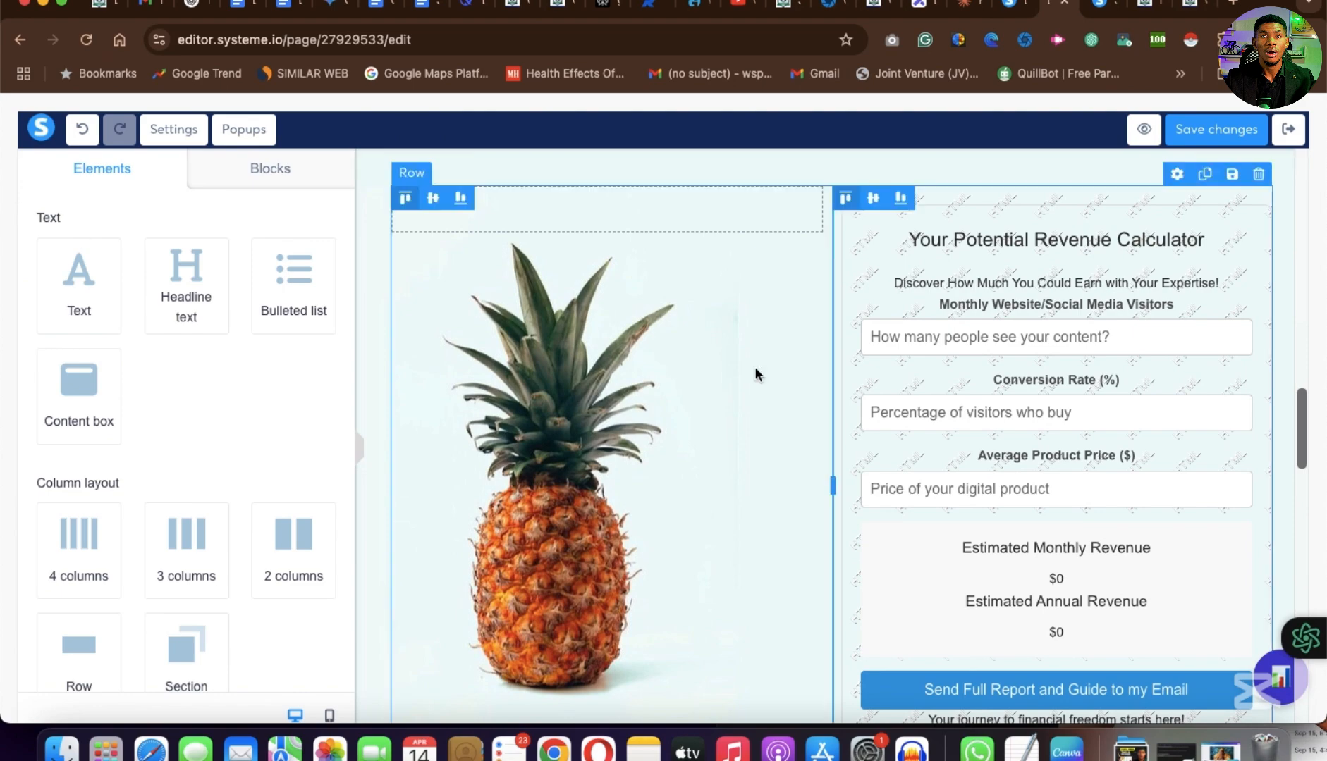
click(893, 291)
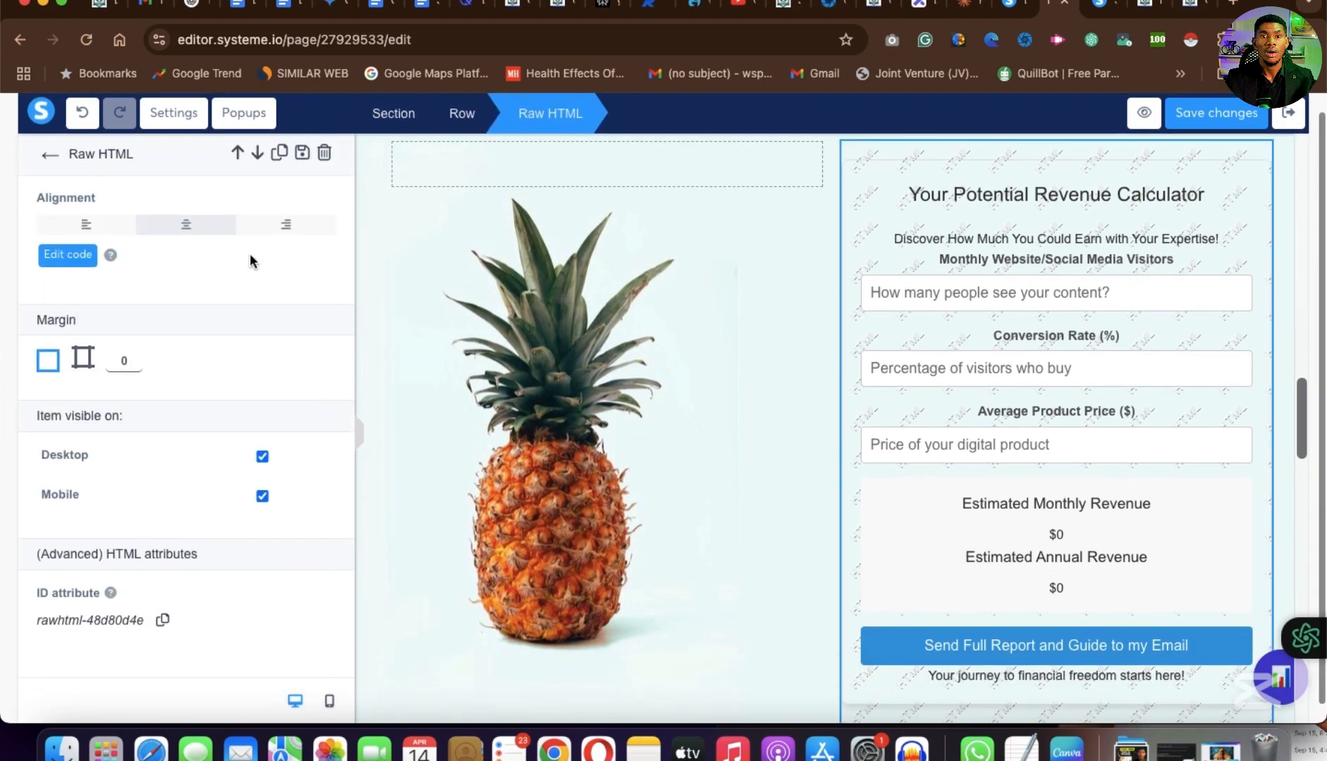
click(56, 256)
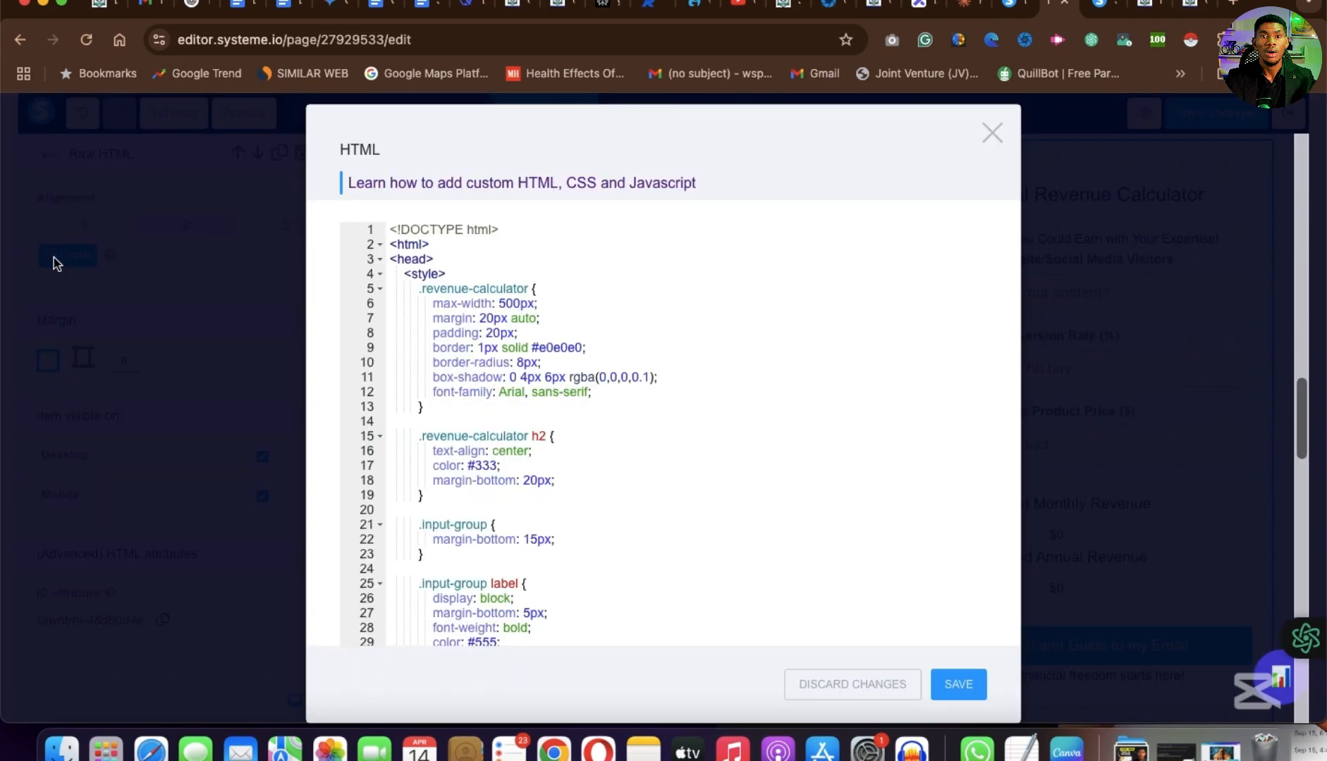
Examine the Revenue Calculator's styles and script through to the closing HTML tag, and save the code
scroll(518, 377, down, 20)
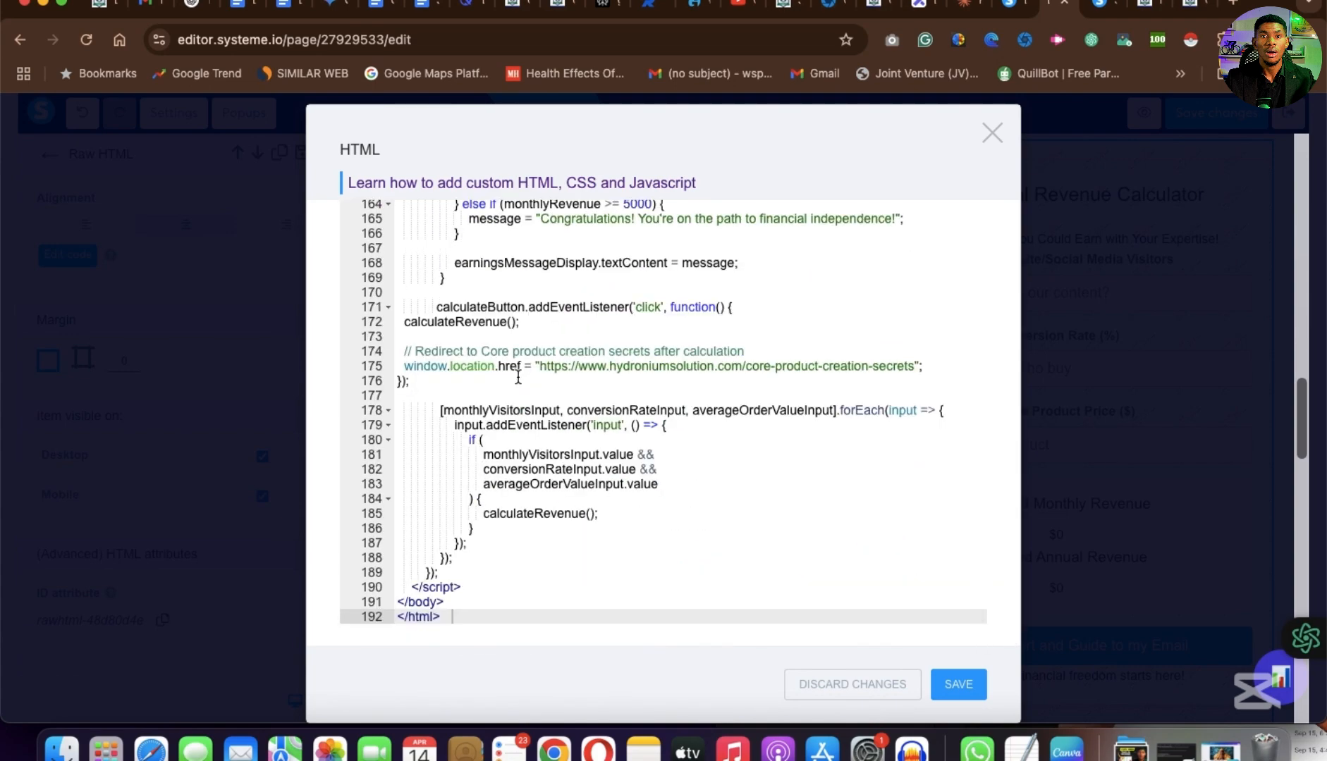
scroll(518, 377, down, 1)
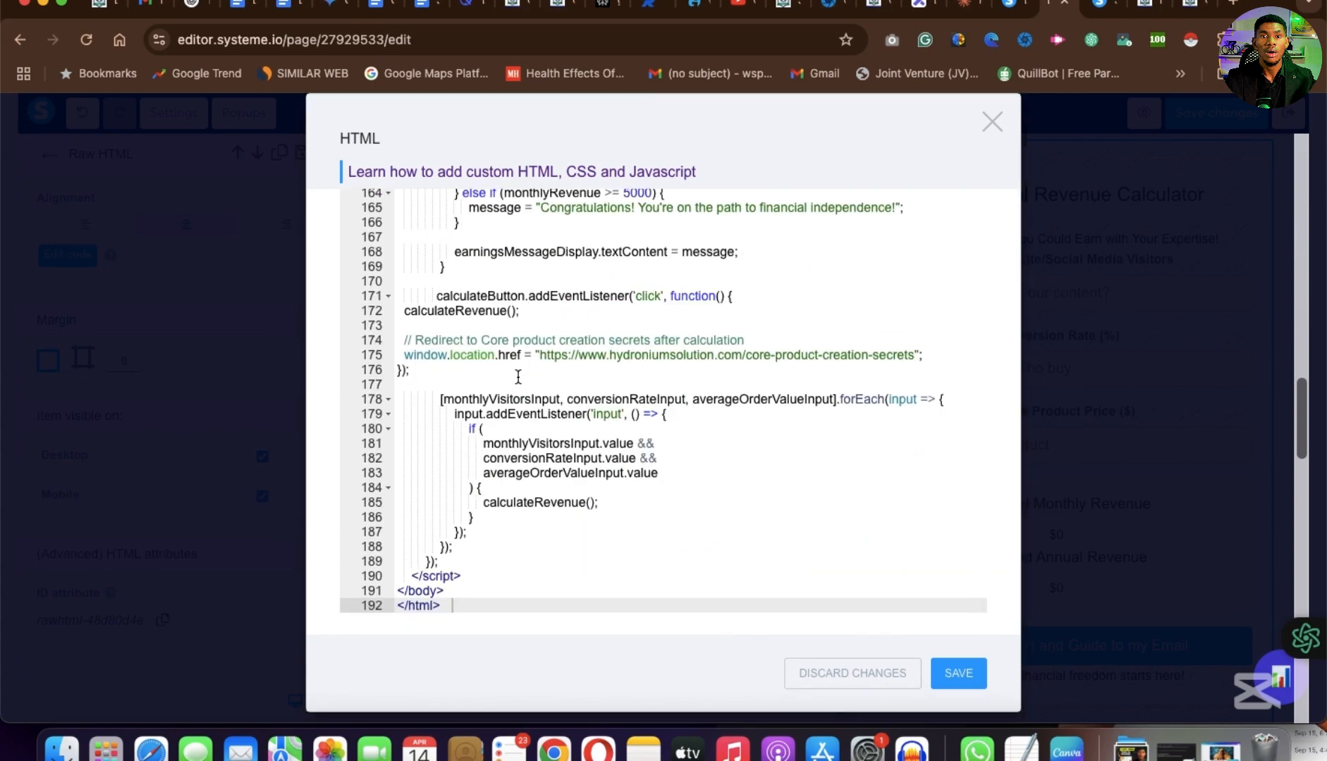
scroll(568, 301, up, 5)
scroll(568, 301, up, 17)
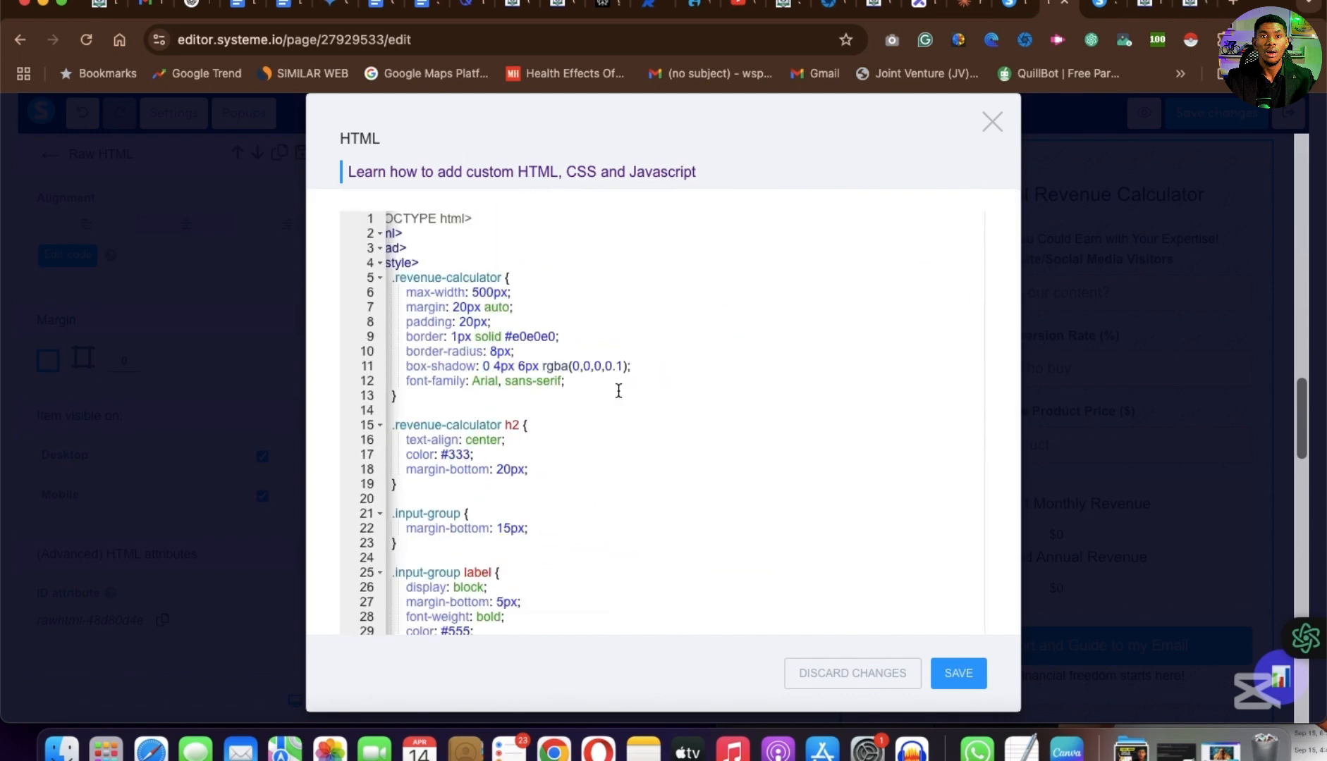
click(955, 675)
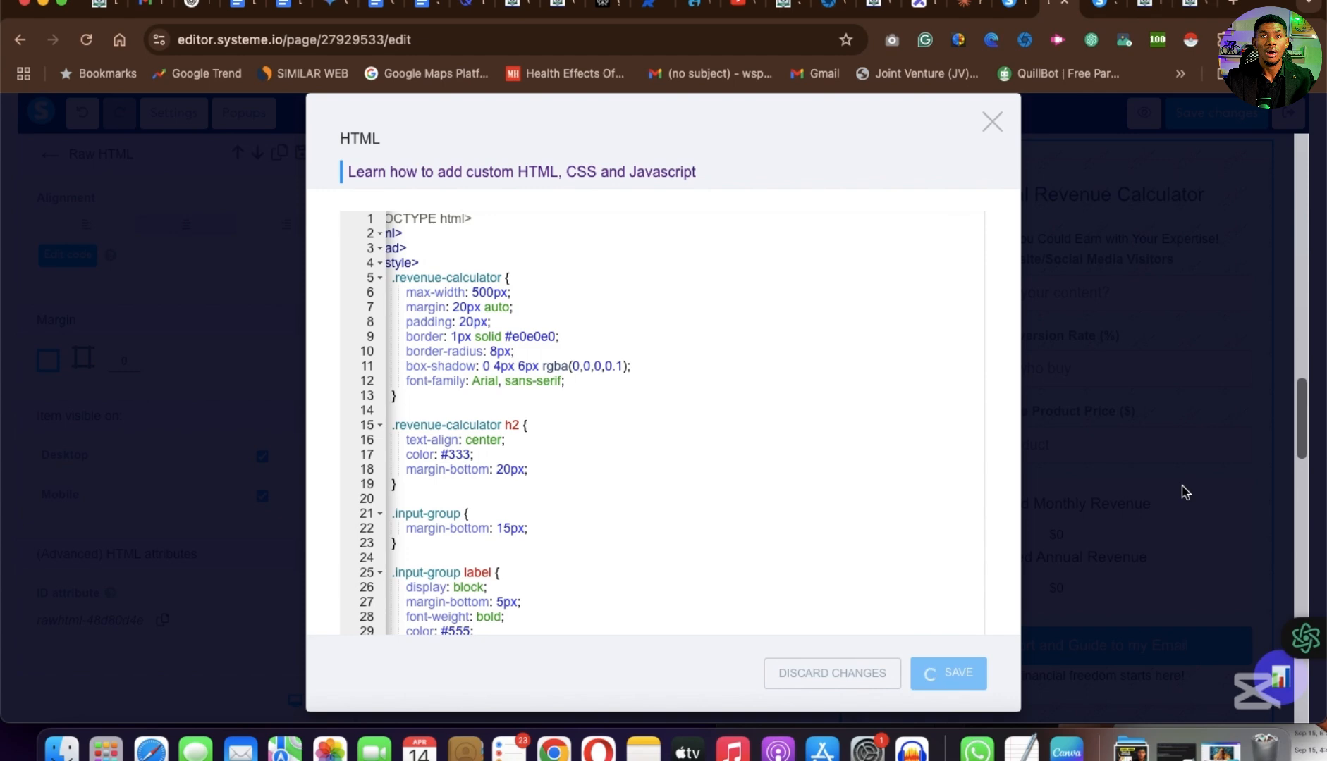
scroll(930, 479, down, 1)
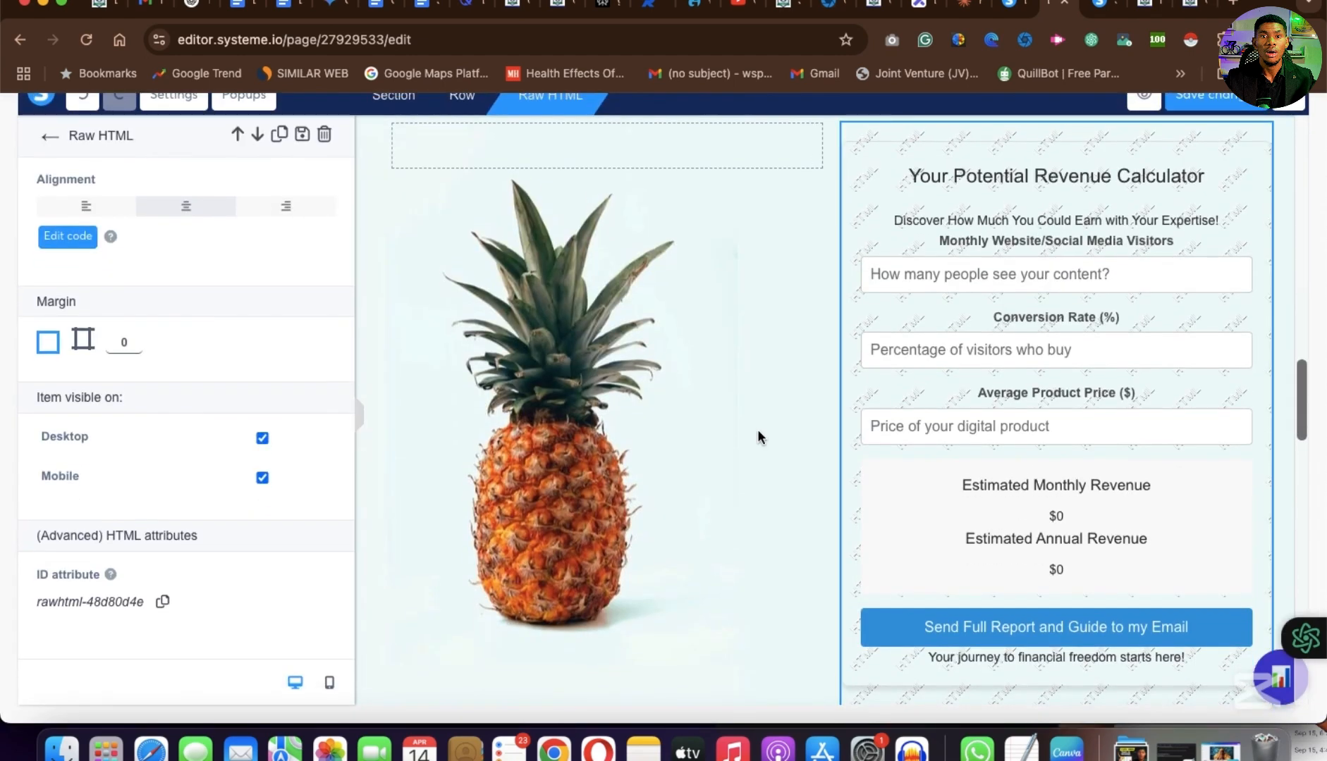
Review the published reference page's calculators, "Try Core Product Creation Secrets Today" offer section and payment form
click(1196, 14)
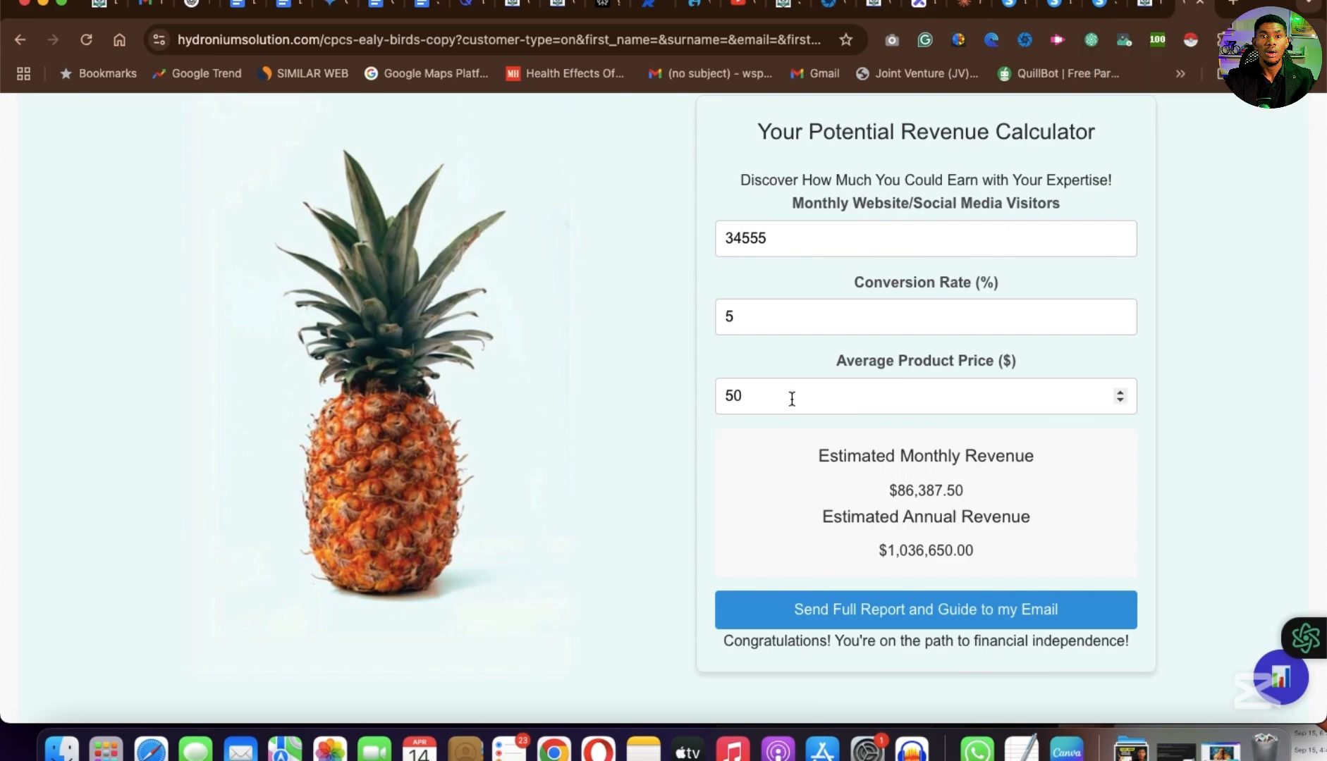
scroll(790, 394, up, 10)
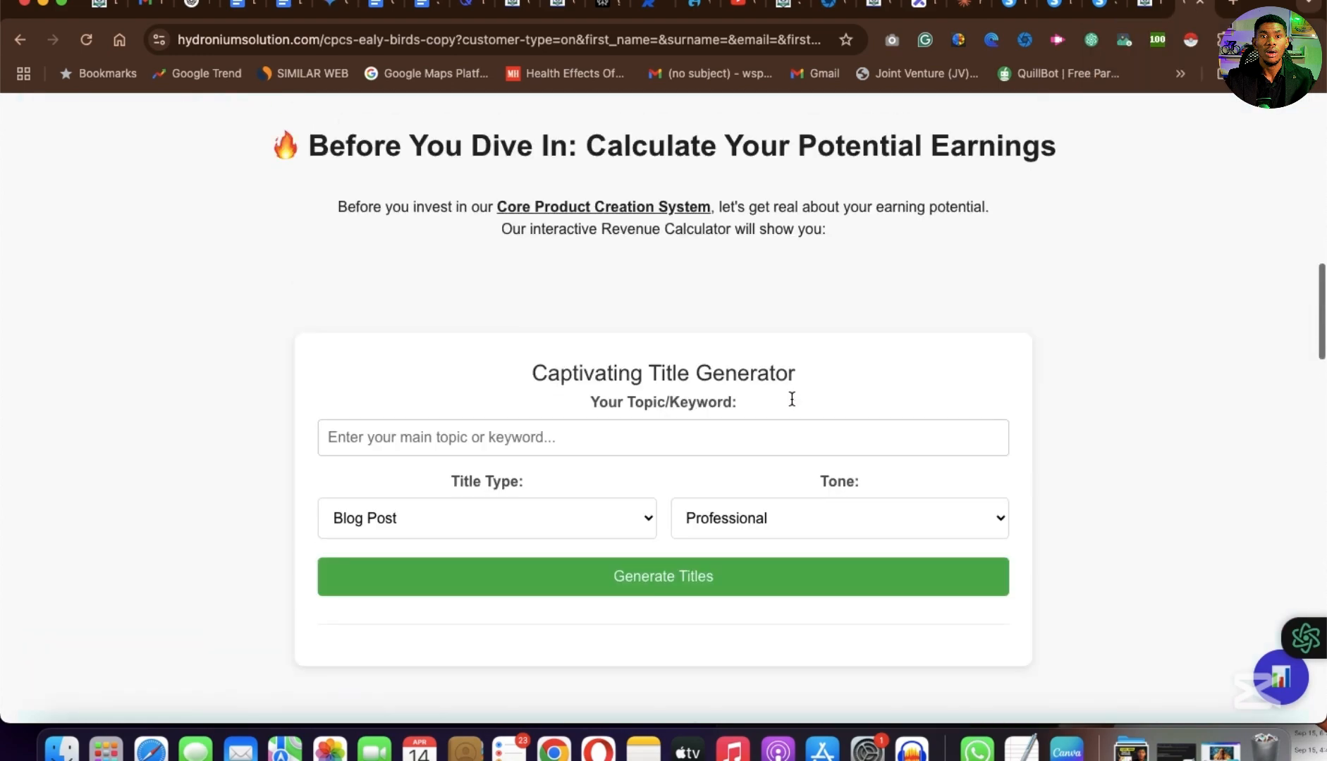
scroll(730, 524, down, 20)
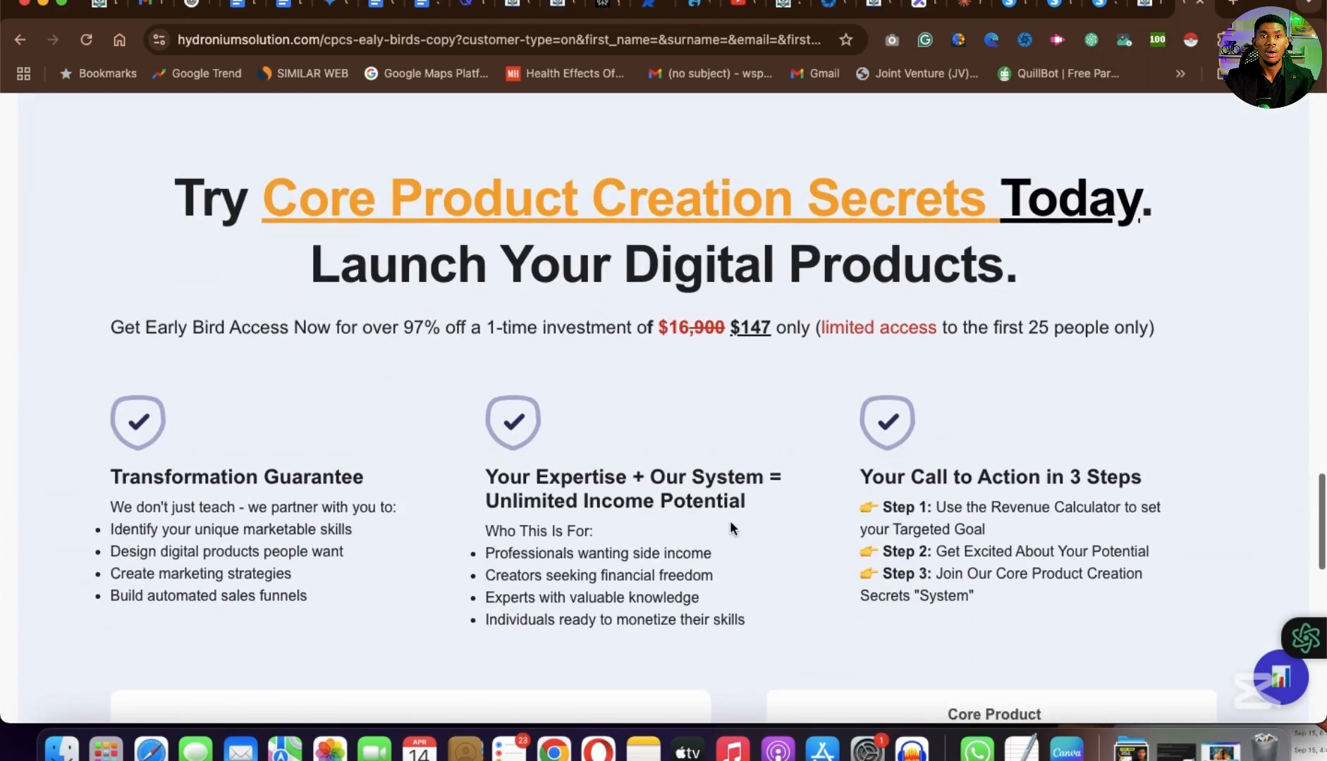
scroll(730, 527, up, 2)
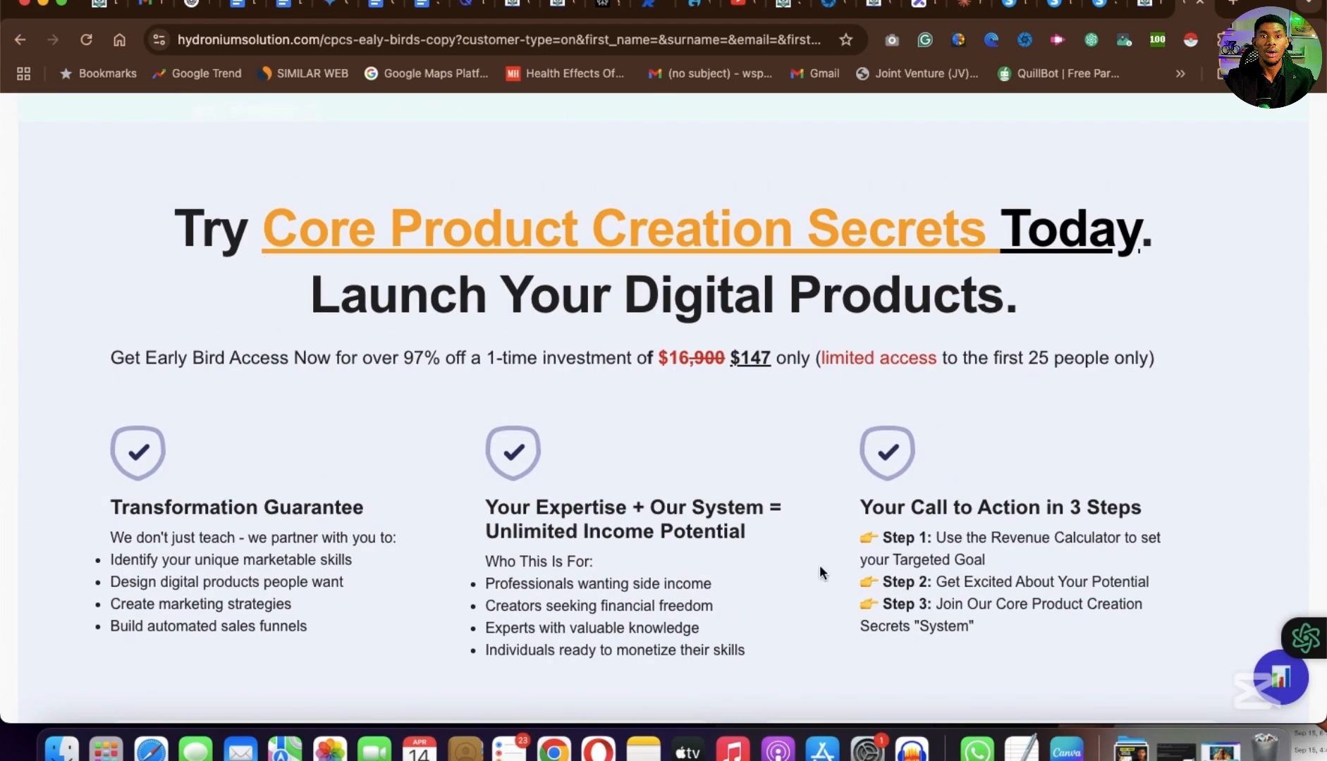
scroll(819, 566, down, 7)
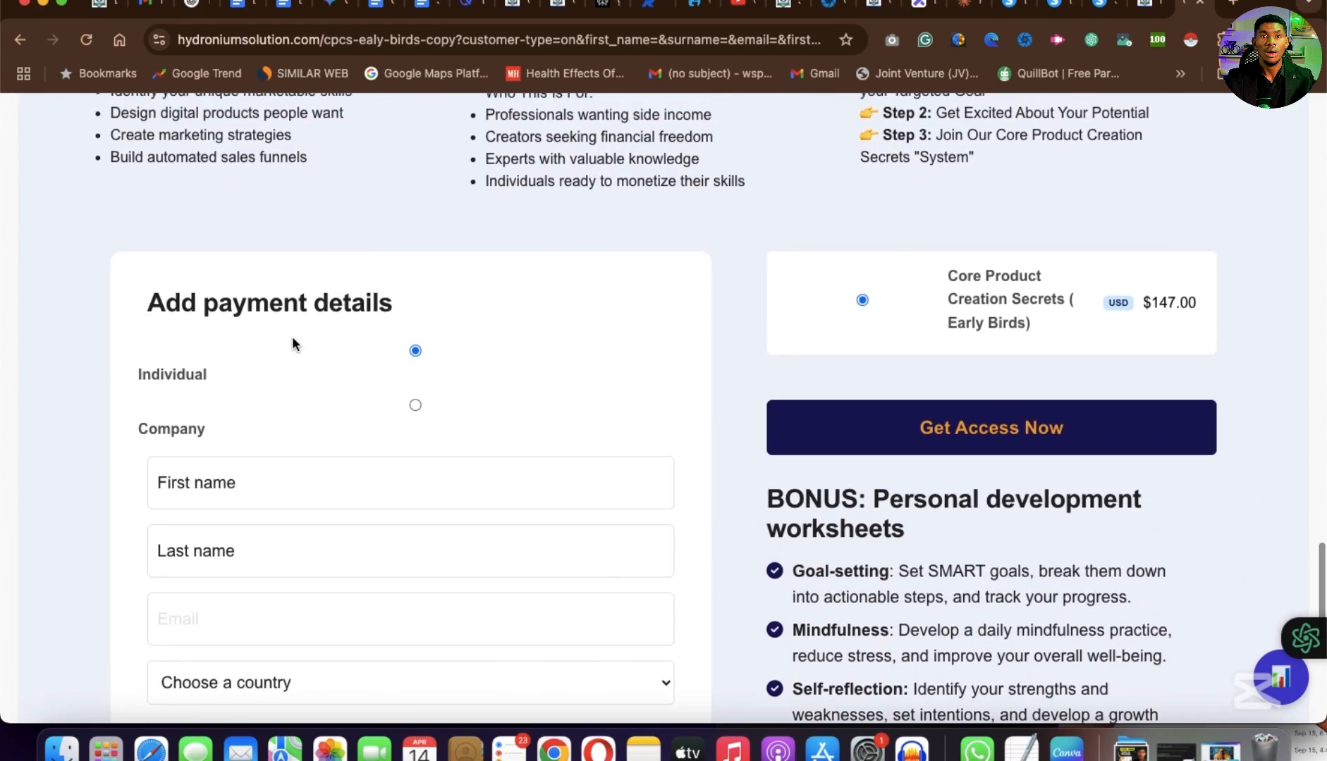
scroll(599, 477, up, 6)
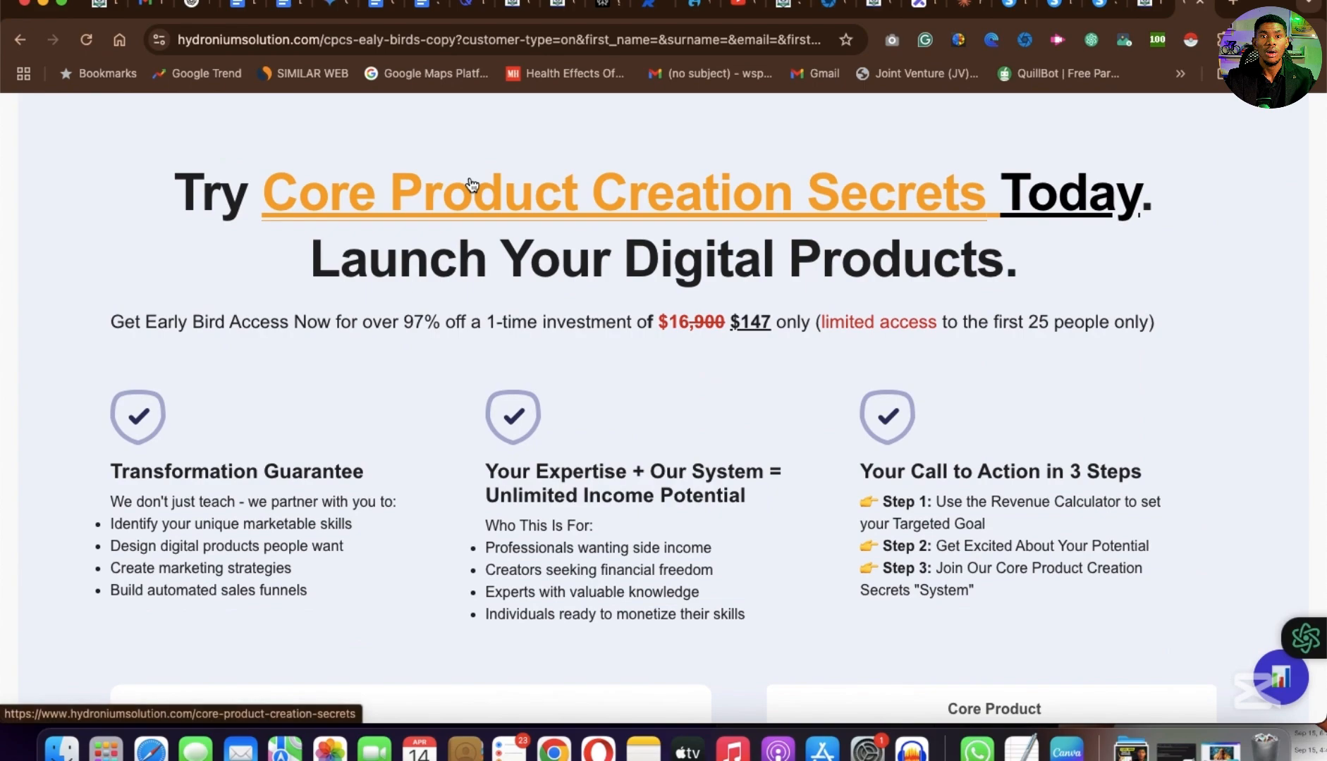
Compare the published reference page's opening headline and three-column section with its three-column offer section
scroll(471, 184, up, 20)
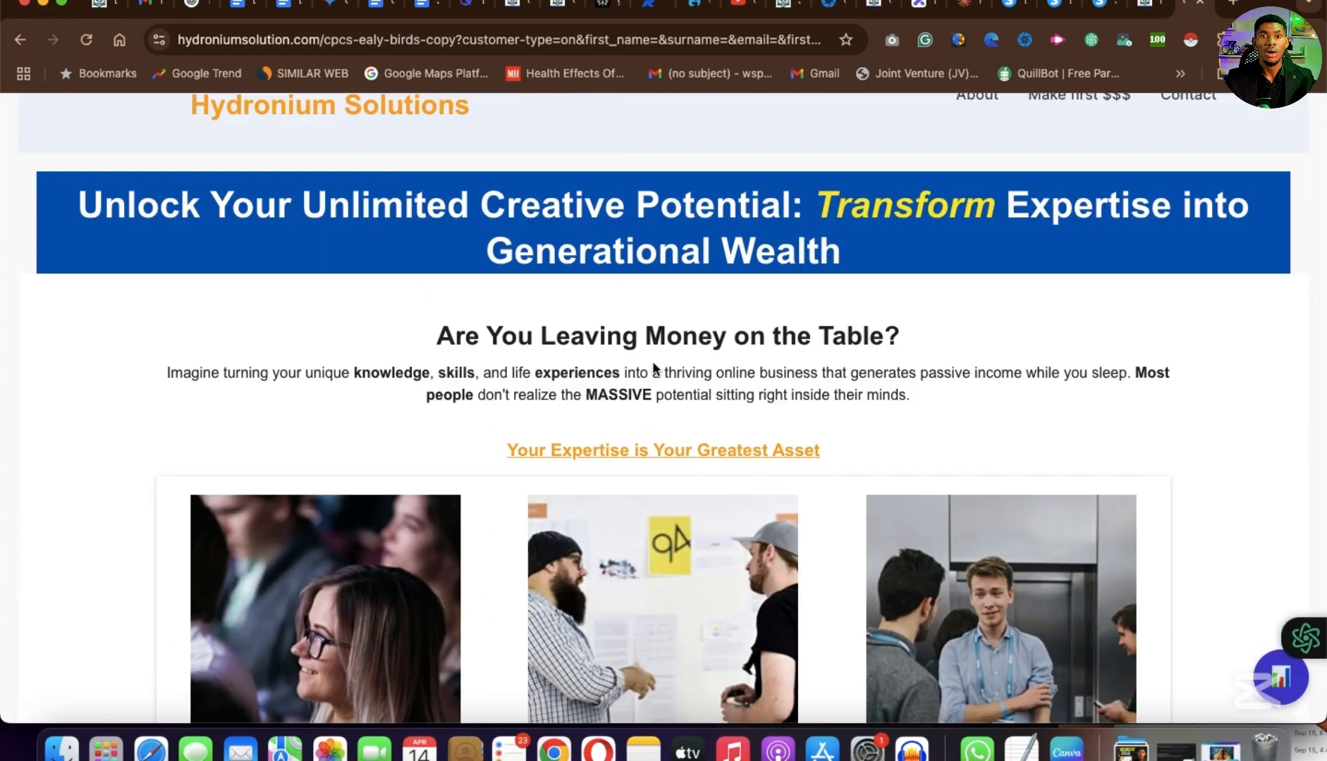
scroll(652, 367, down, 18)
scroll(717, 412, up, 1)
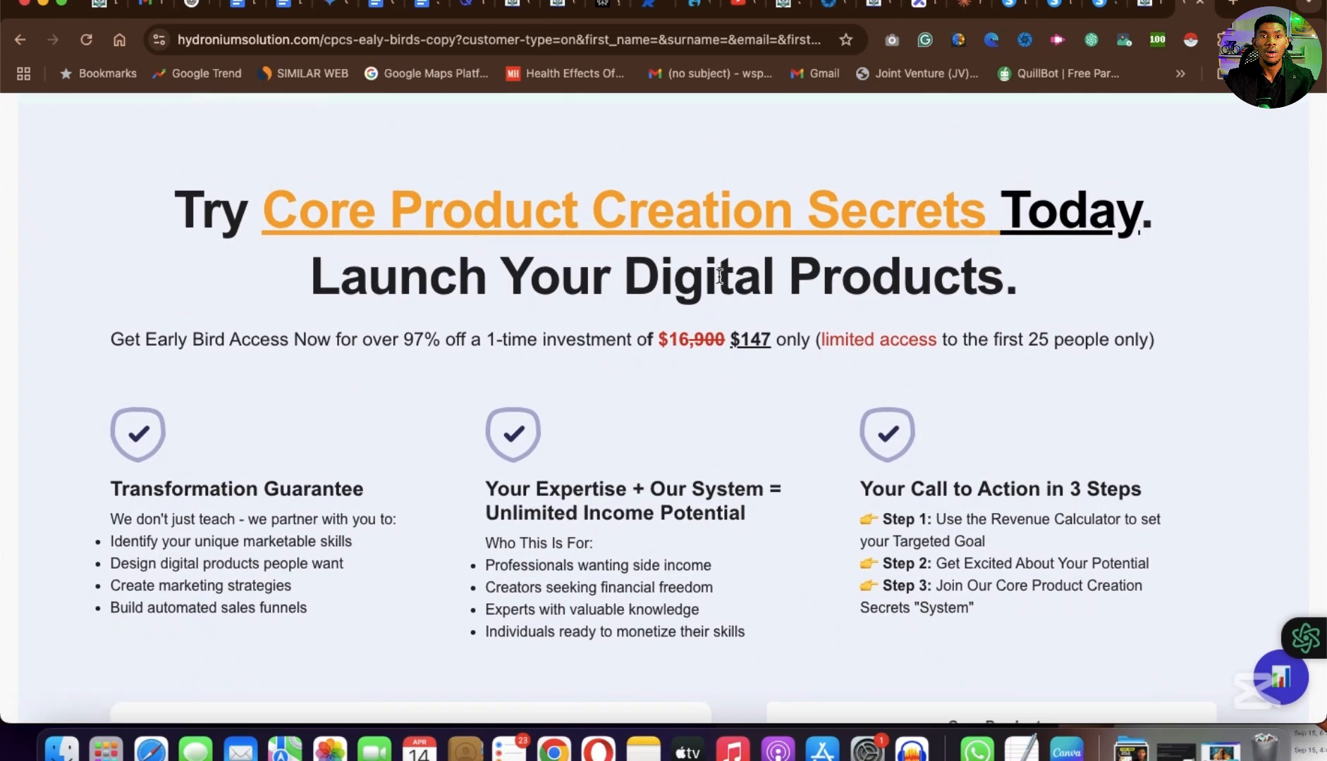
scroll(700, 531, down, 3)
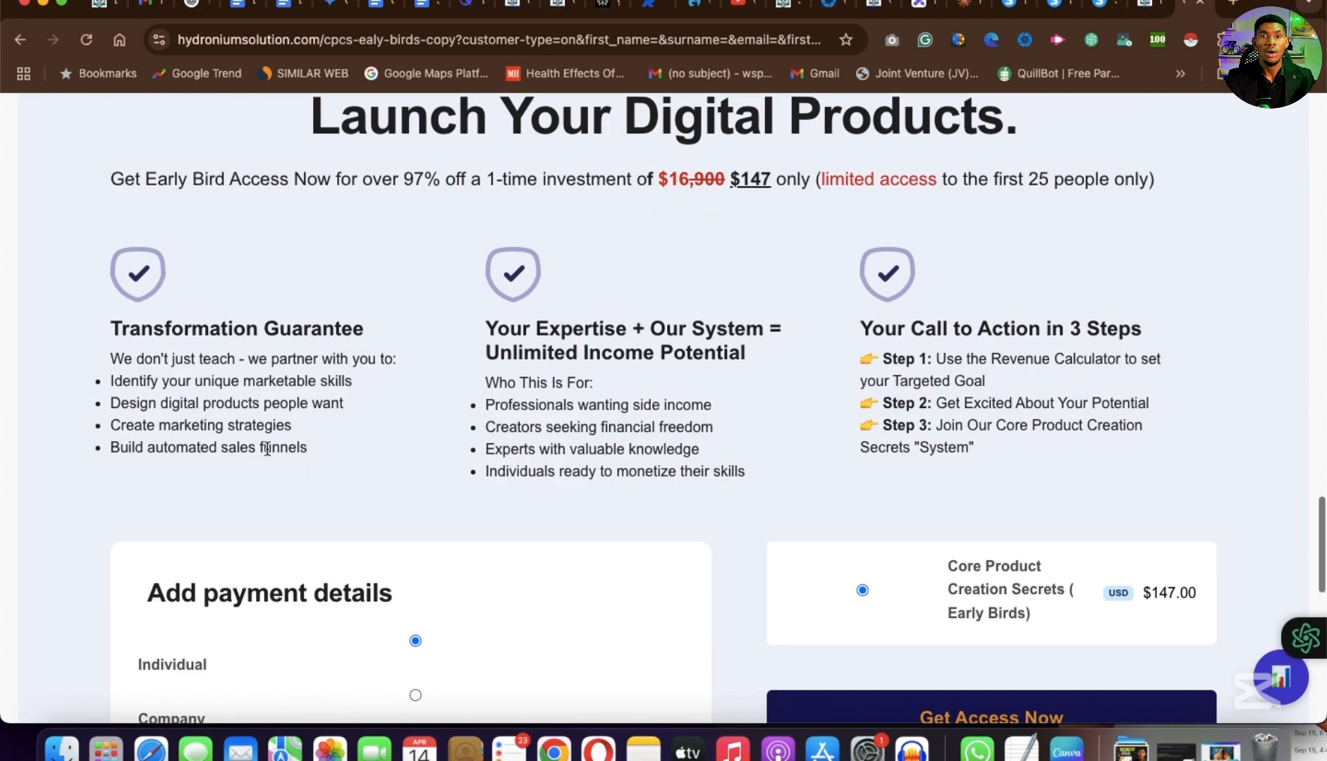
scroll(628, 392, up, 10)
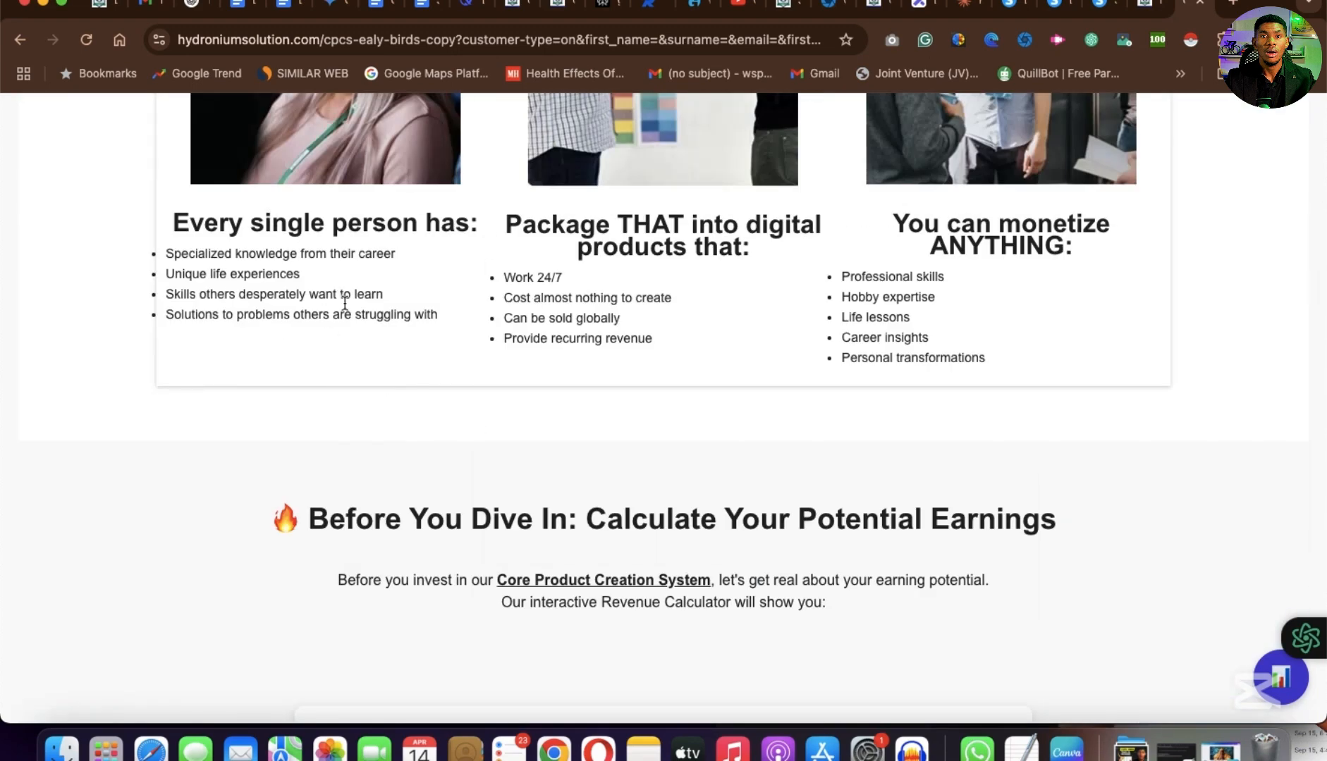
scroll(784, 381, down, 10)
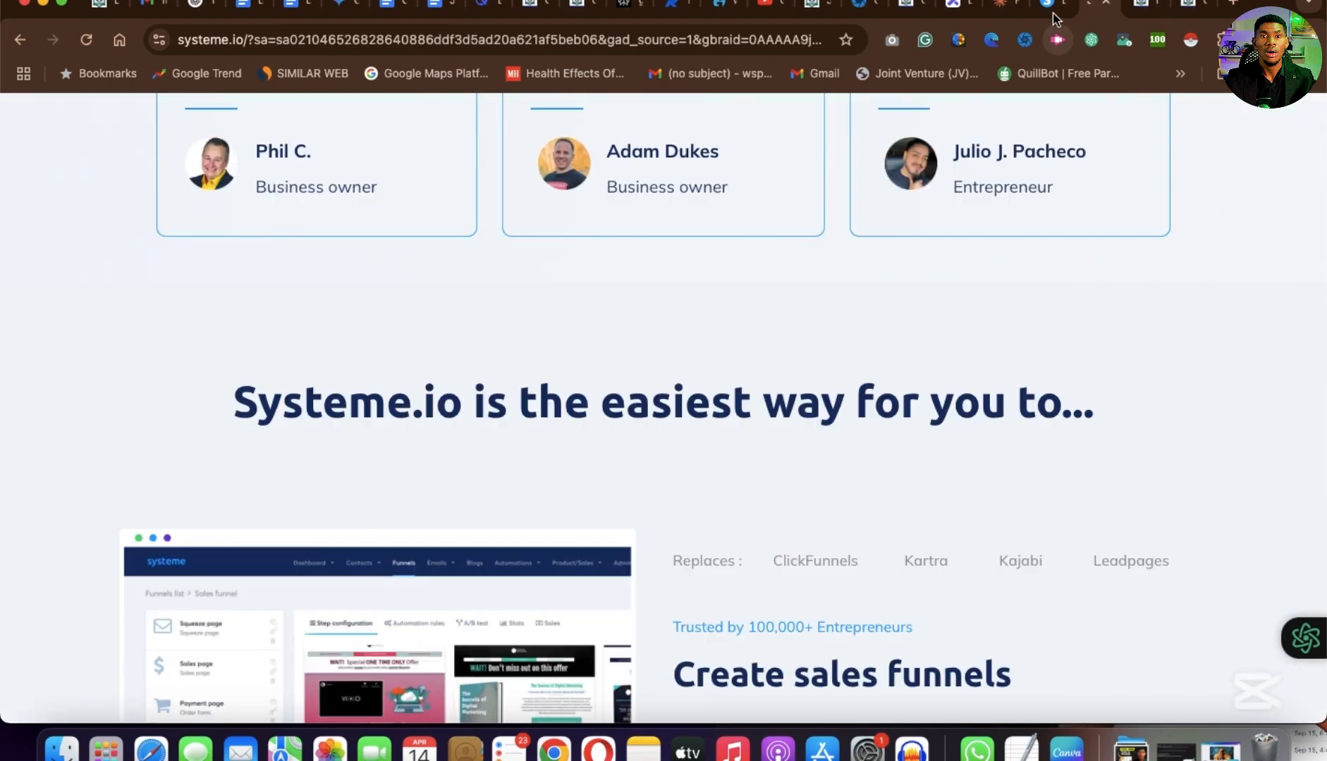
Switch to the editor of the page being built and check its three-column image and text section
click(1053, 11)
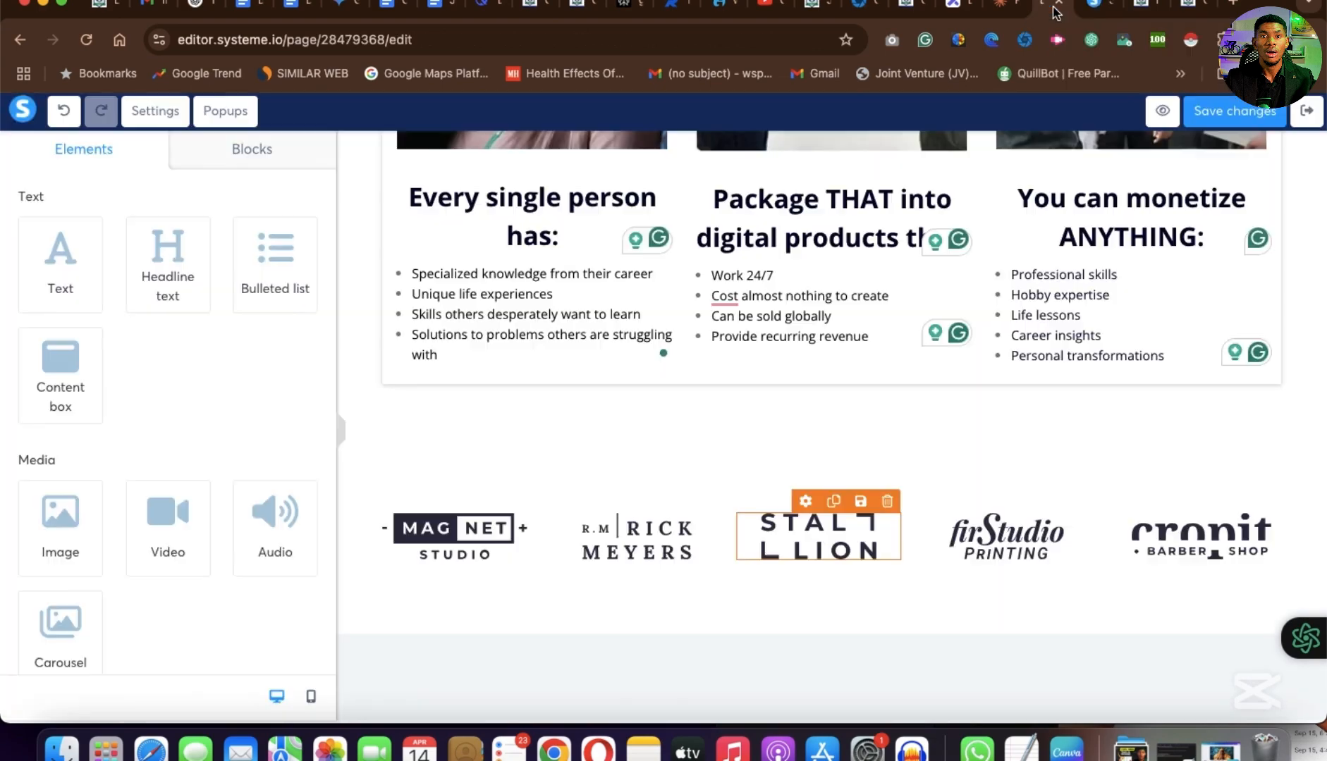
scroll(902, 353, up, 6)
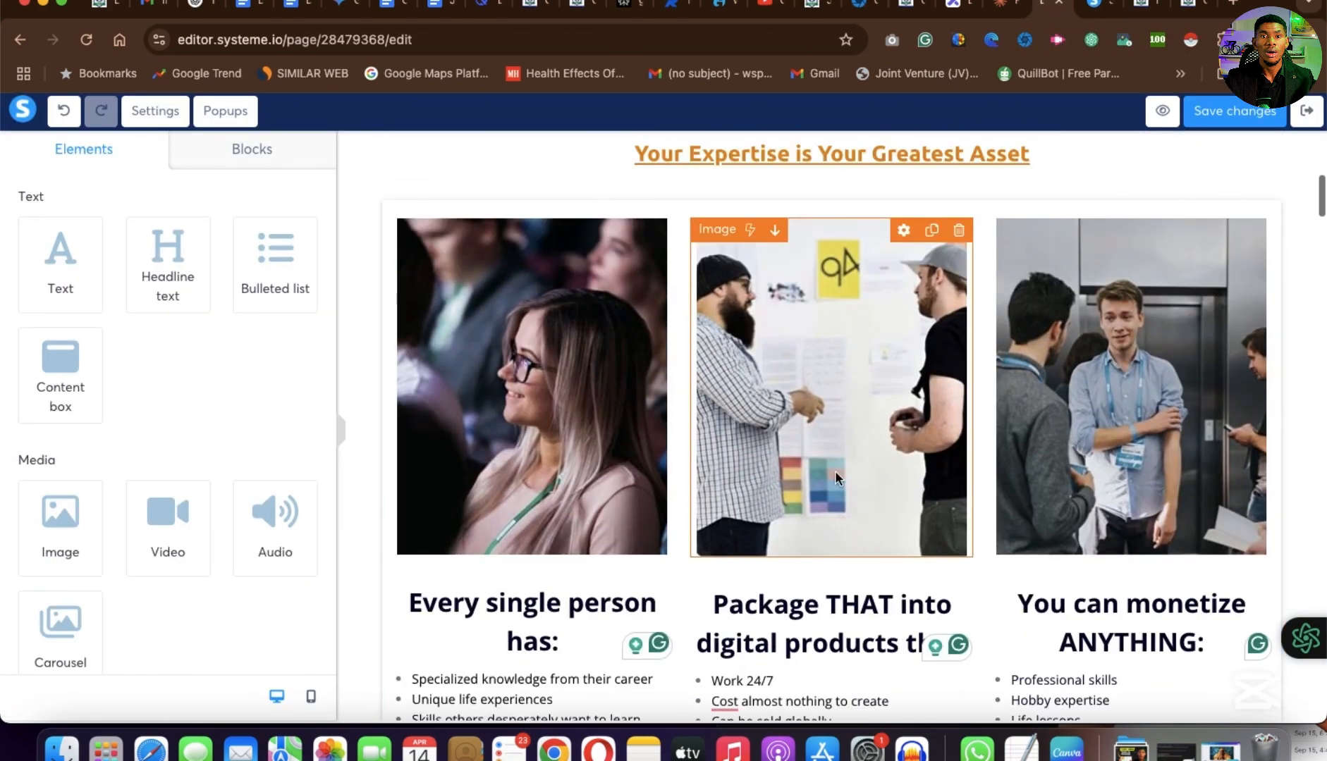
scroll(836, 477, down, 5)
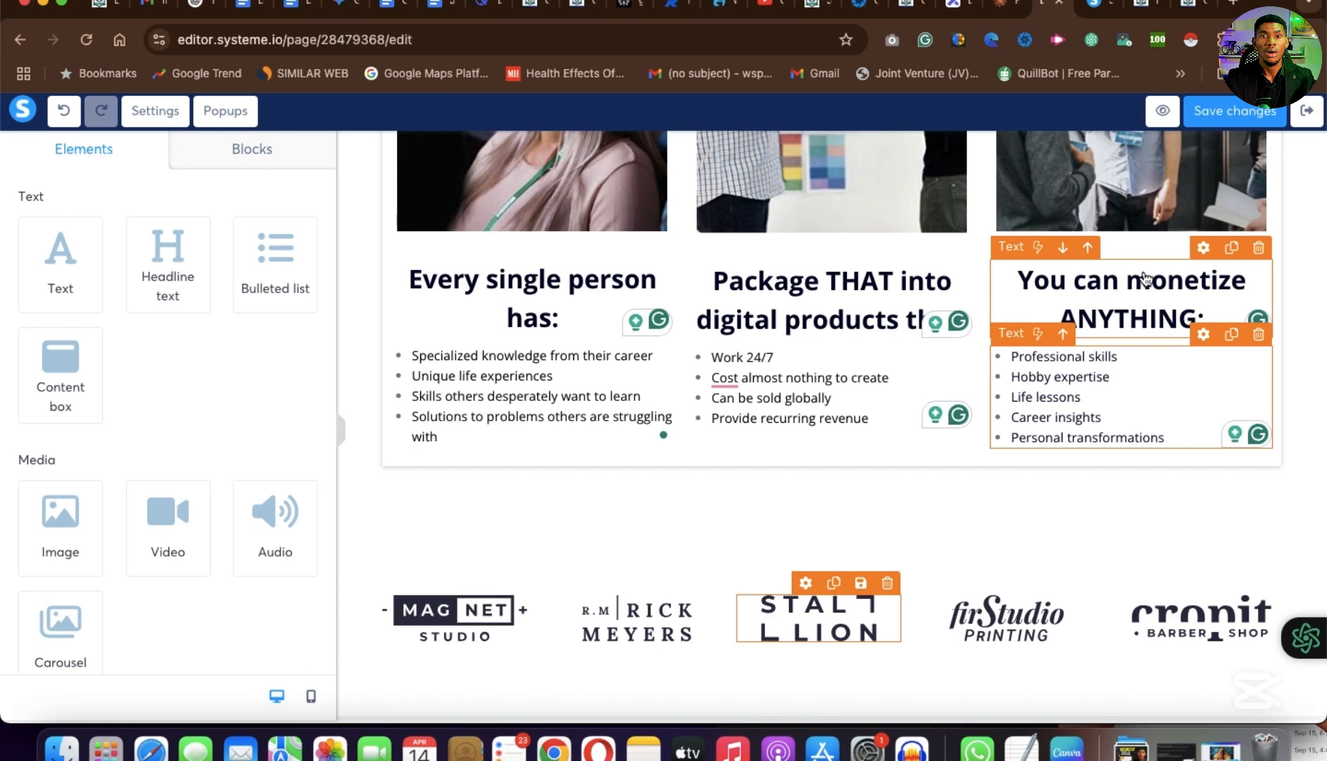
click(1231, 248)
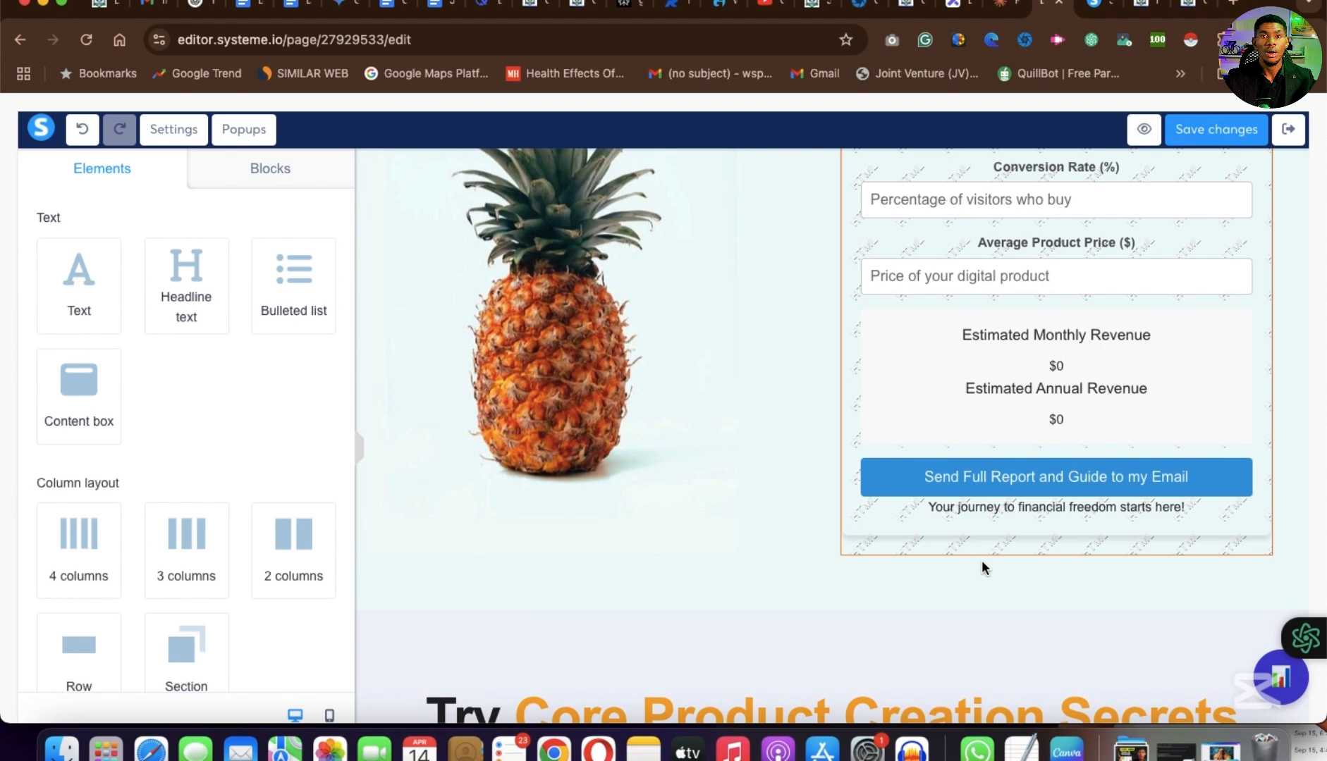
Review the "Try Core Product Creation Secrets Today" offer headline and its typography settings
scroll(984, 567, down, 4)
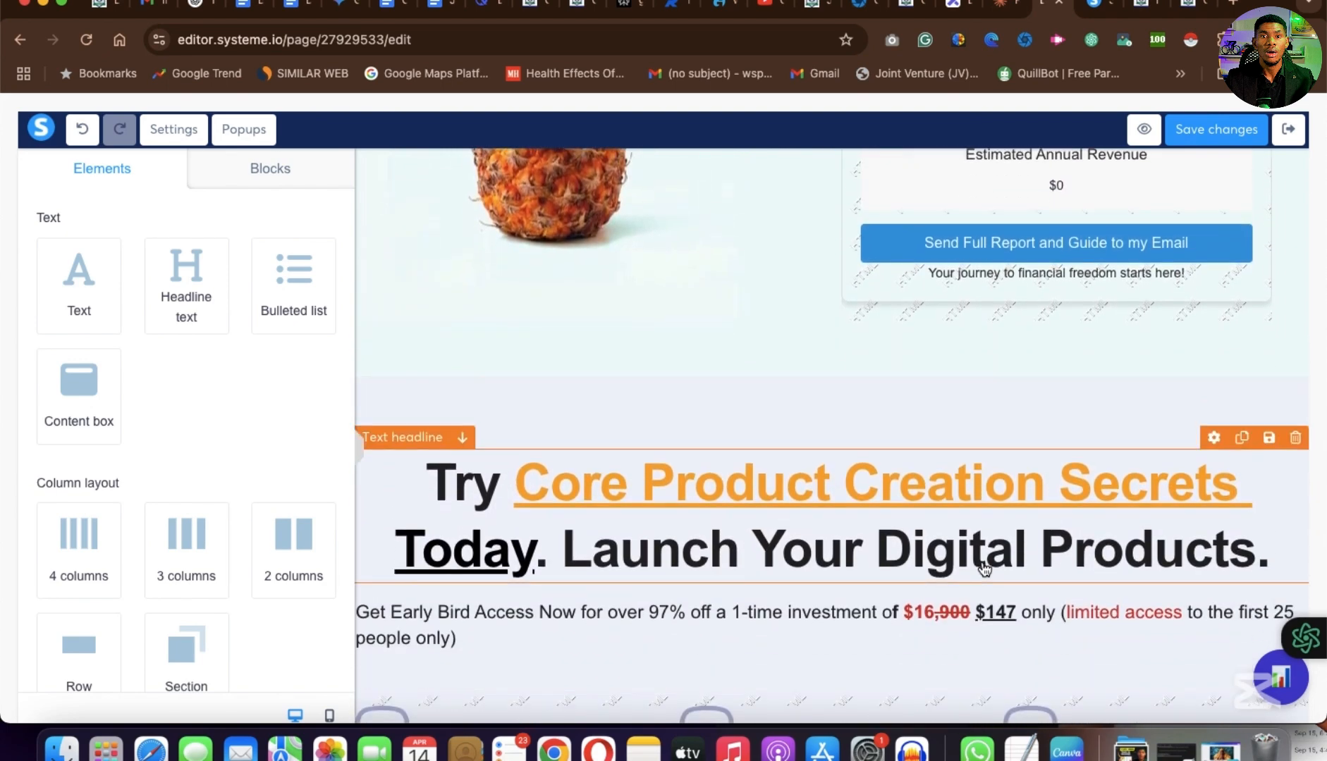
scroll(984, 568, up, 3)
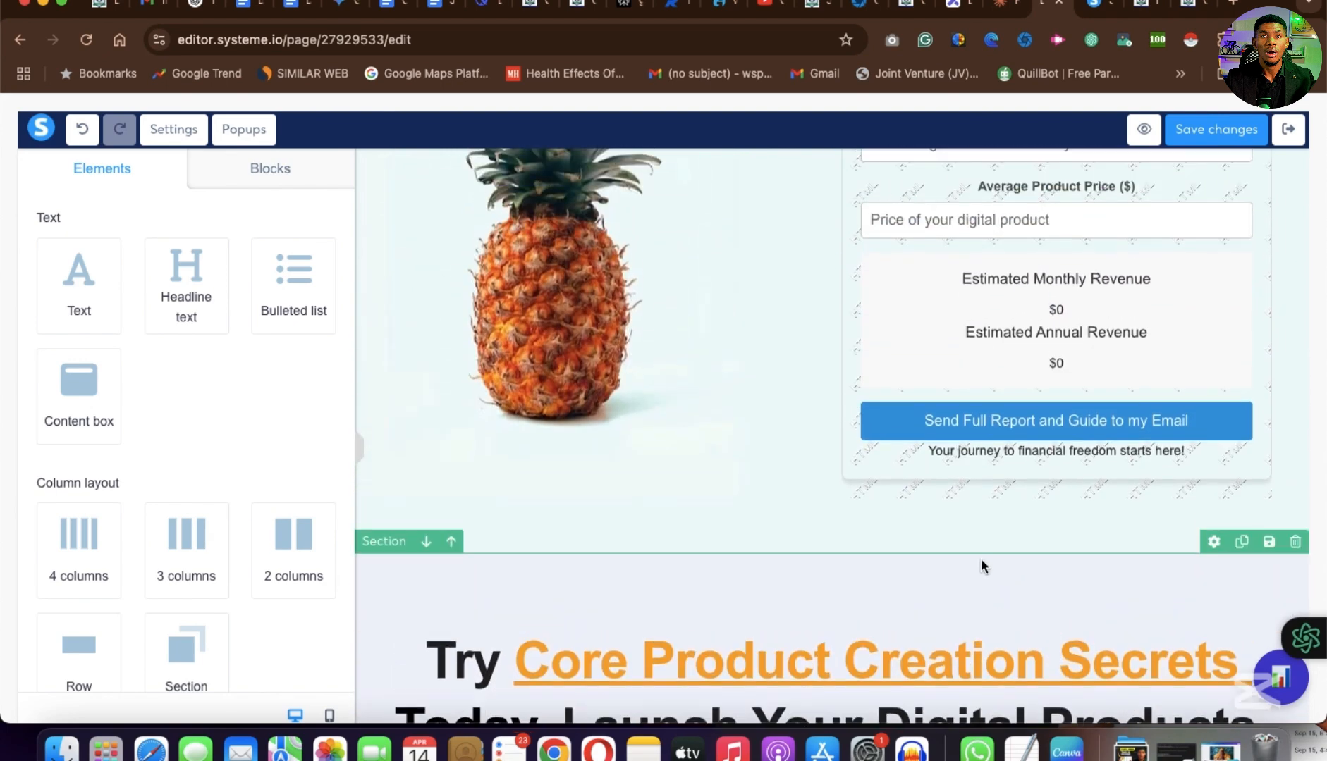
scroll(980, 563, up, 1)
scroll(863, 621, down, 3)
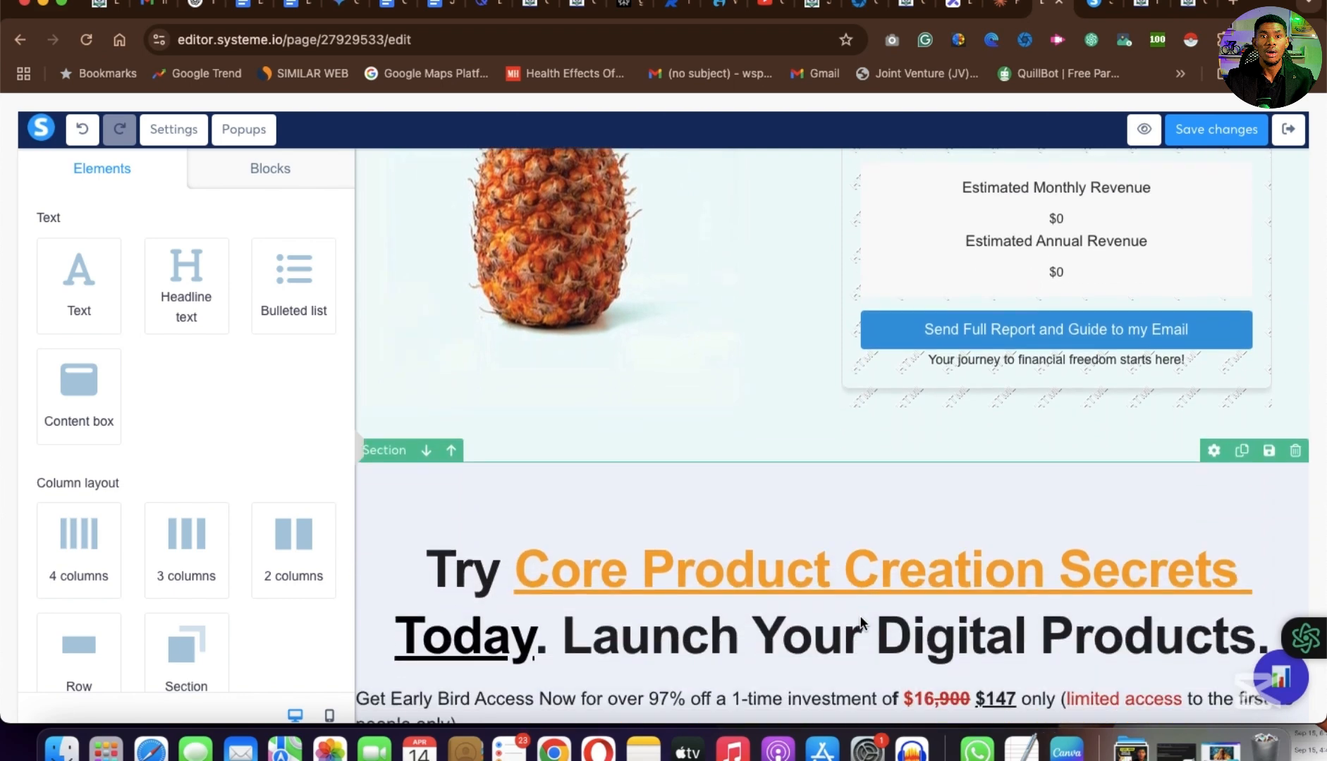
scroll(860, 622, down, 3)
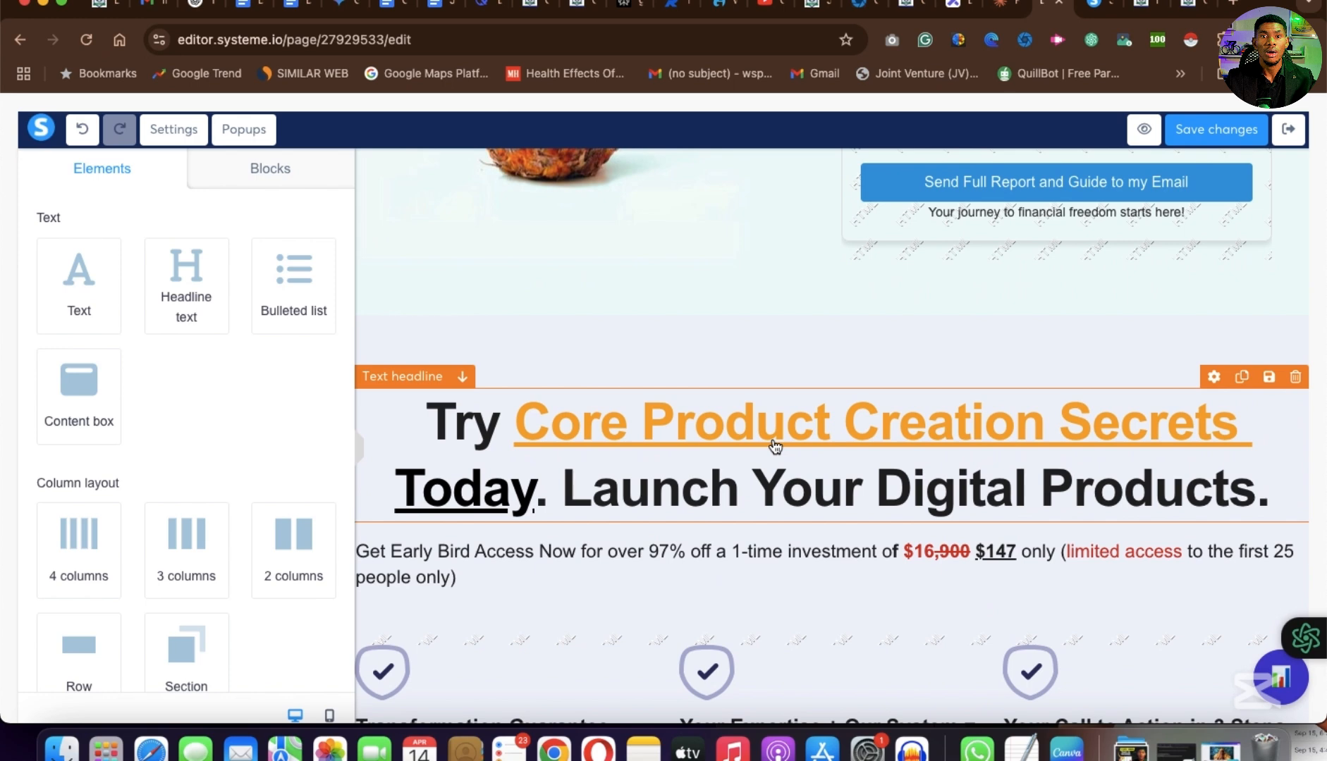
click(719, 449)
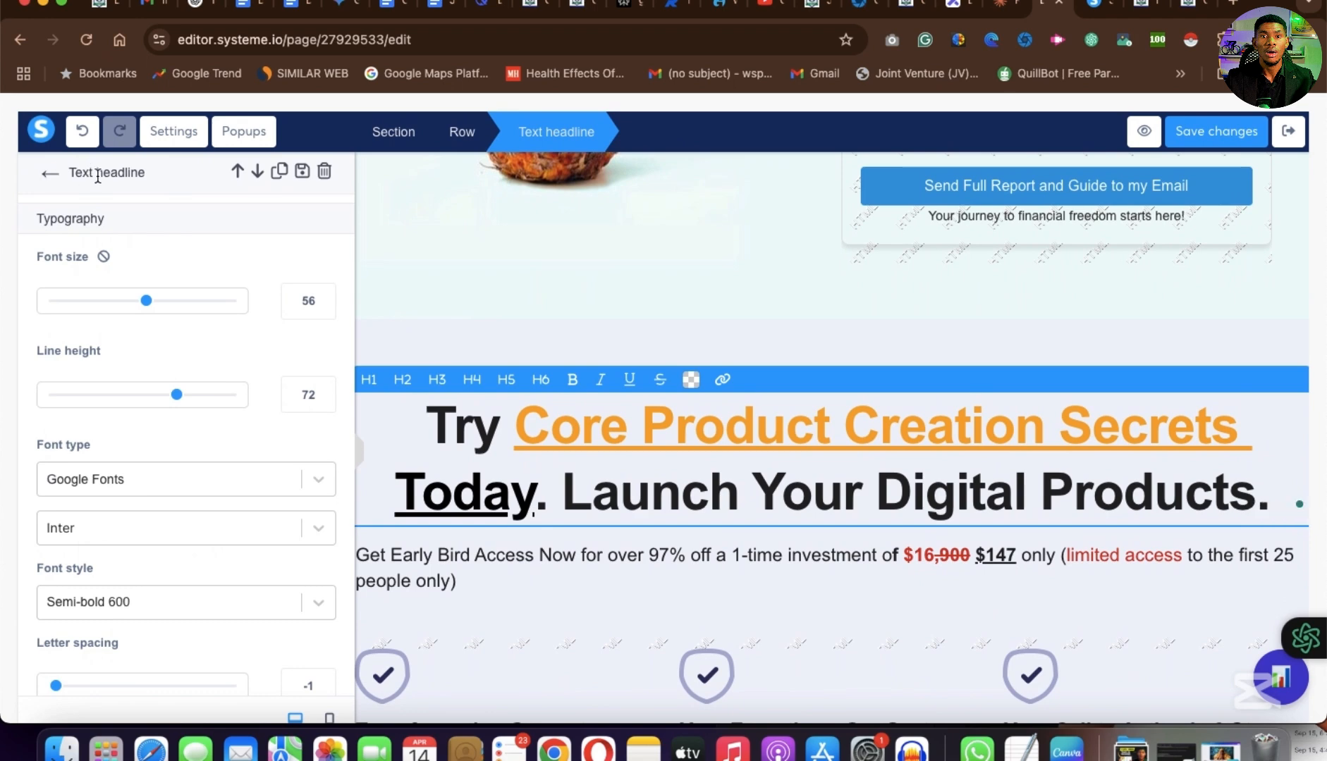
click(754, 470)
Add a headline above the offer headline and replace its text with "Try Core Product Creation Secrets Today. Launch Your Digital Products."
click(47, 174)
drag(182, 276, 899, 378)
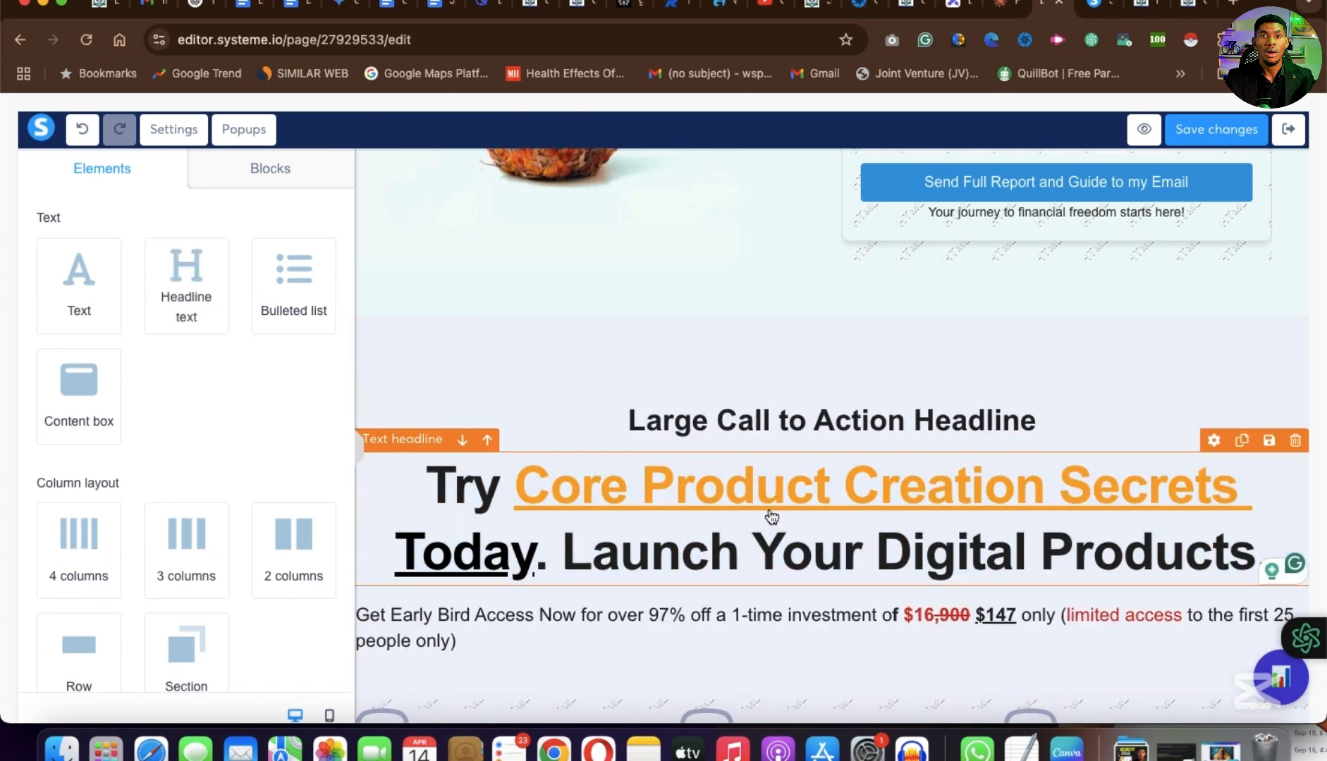
triple_click(771, 517)
click(788, 420)
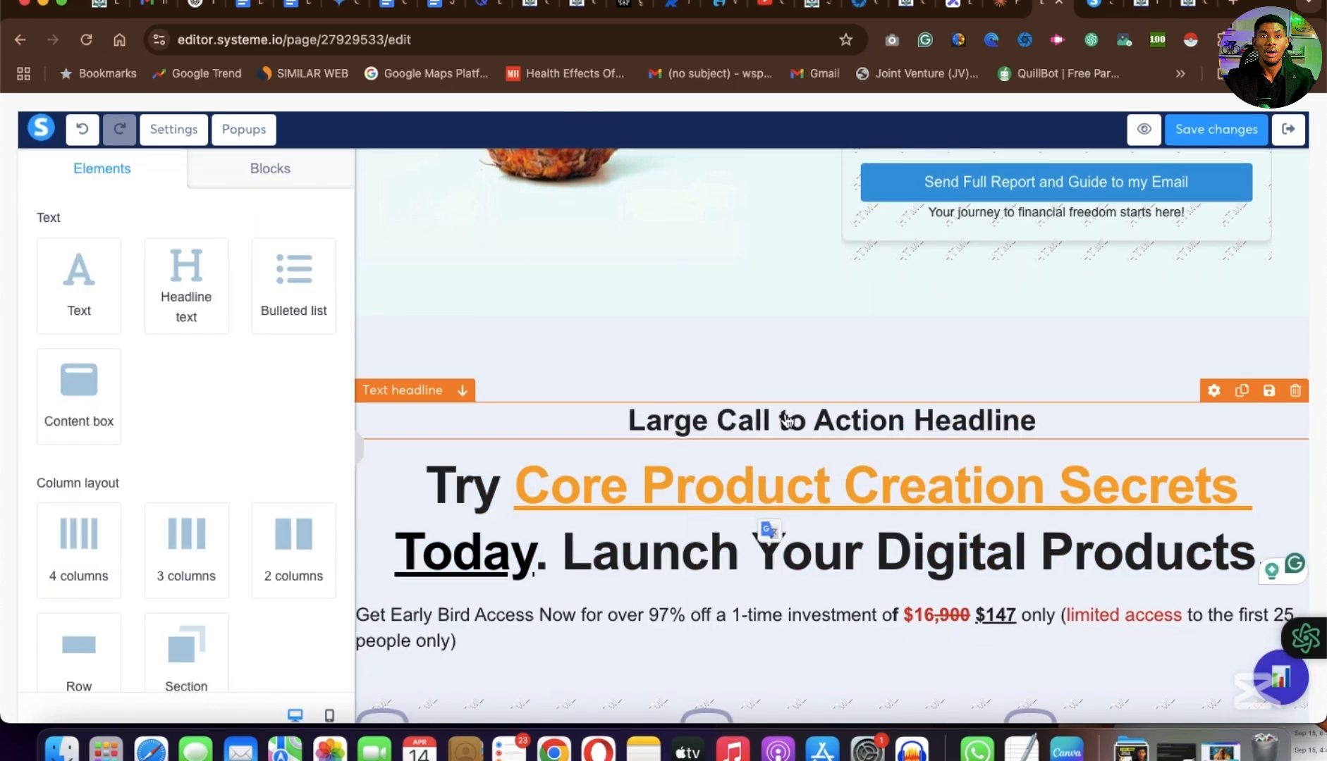
double_click(788, 421)
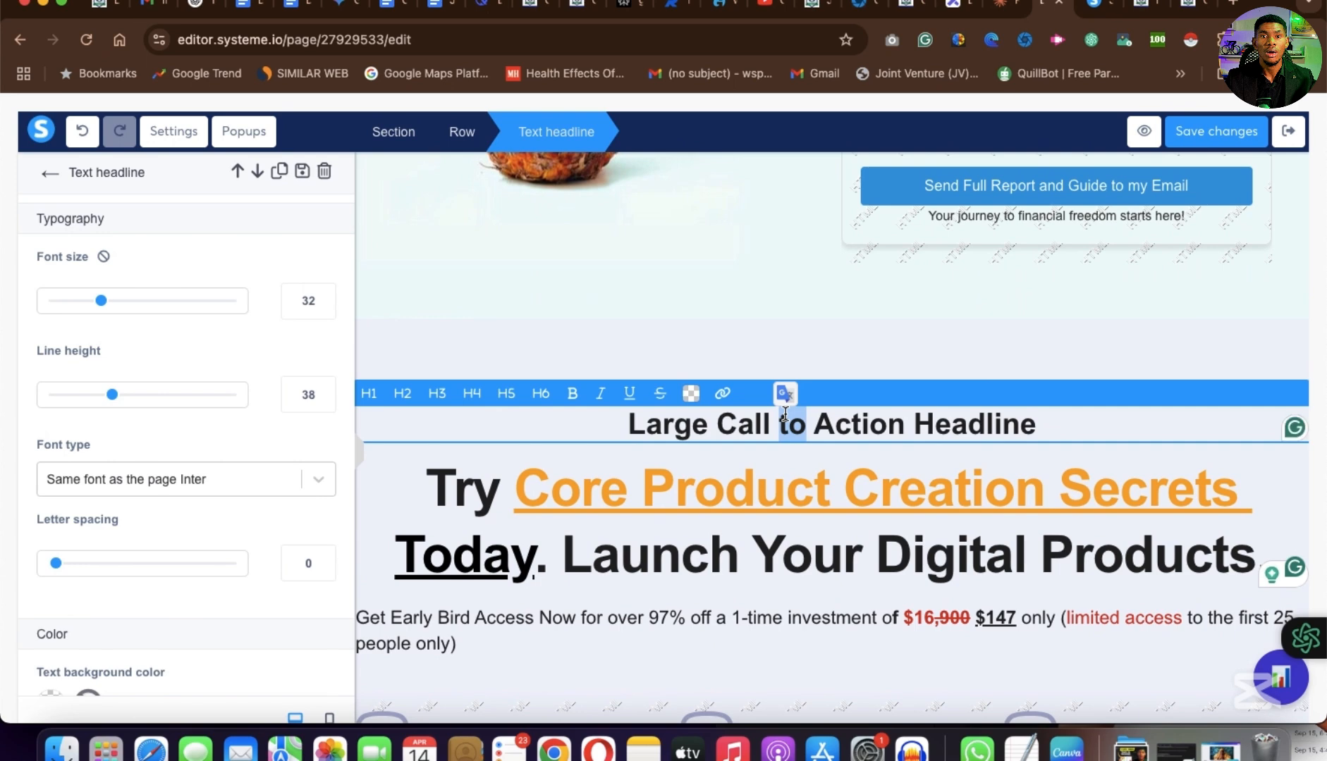
triple_click(785, 421)
text(Try Core Product Creation Secrets Today. Launch Your Digital Products.)
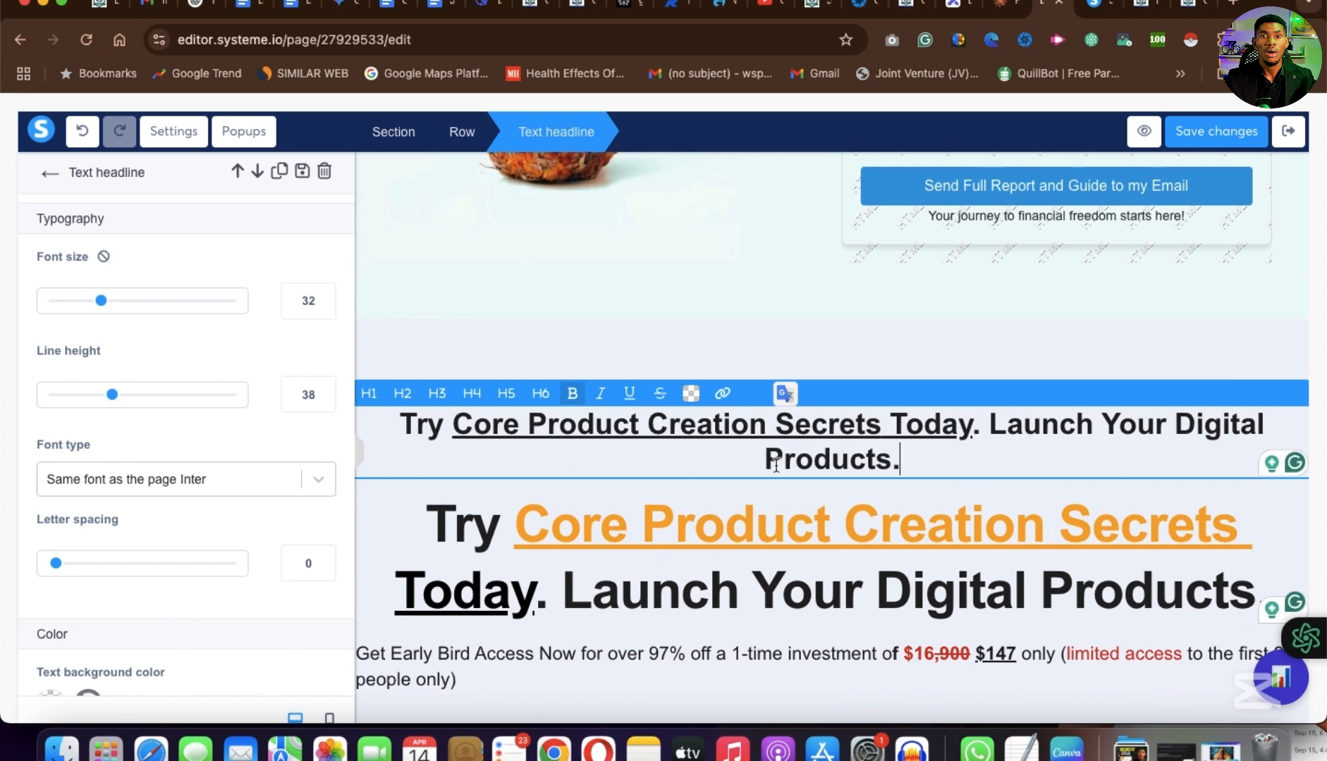
Format the whole new headline as H1 and set its font size to 53
click(403, 393)
drag(890, 441, 854, 432)
key(super+a)
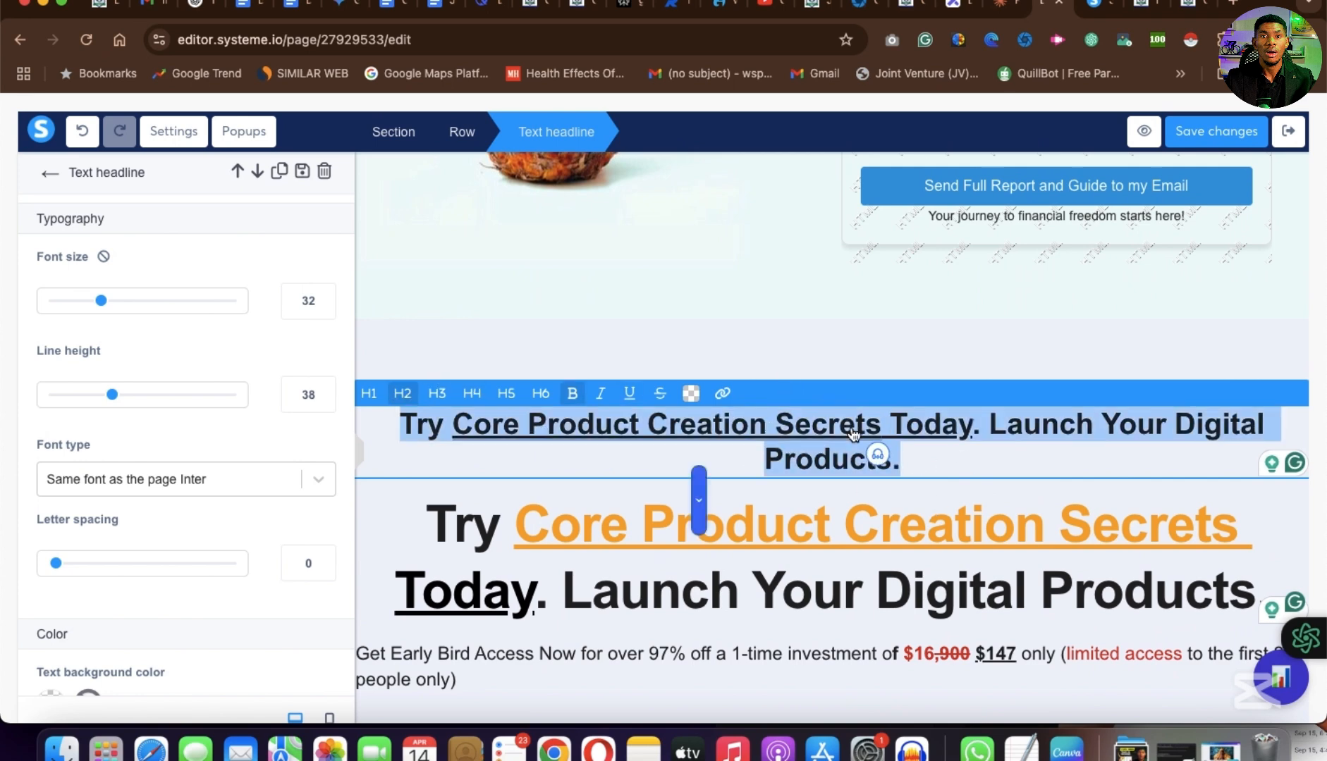
click(436, 395)
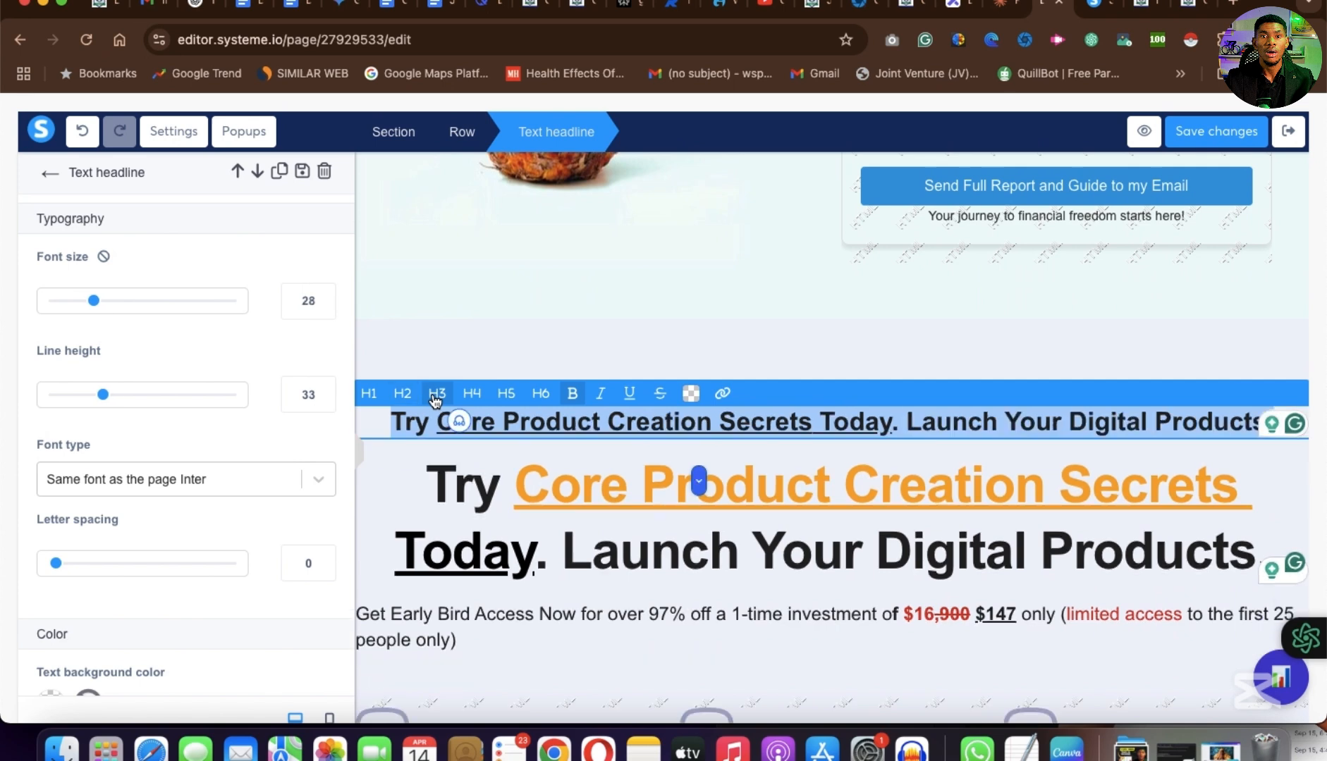
click(402, 393)
click(369, 394)
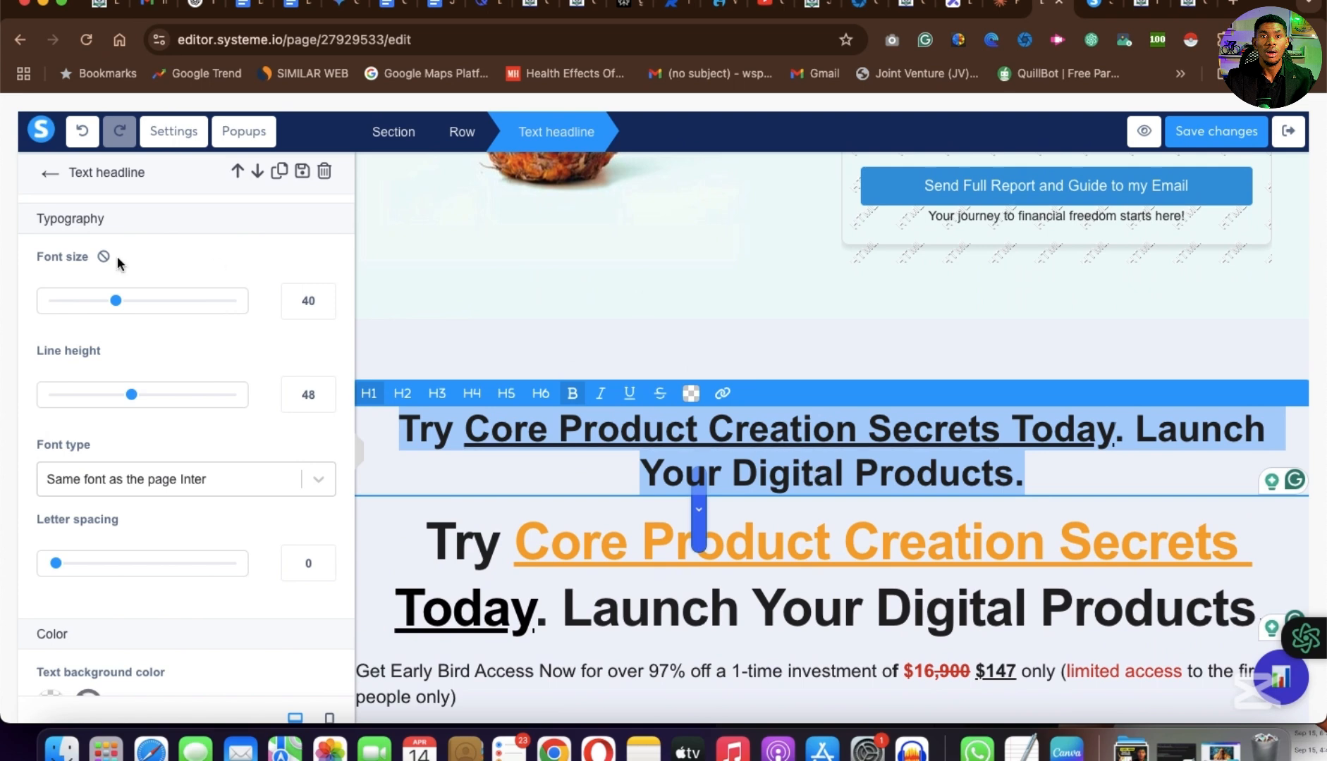
drag(124, 304, 142, 306)
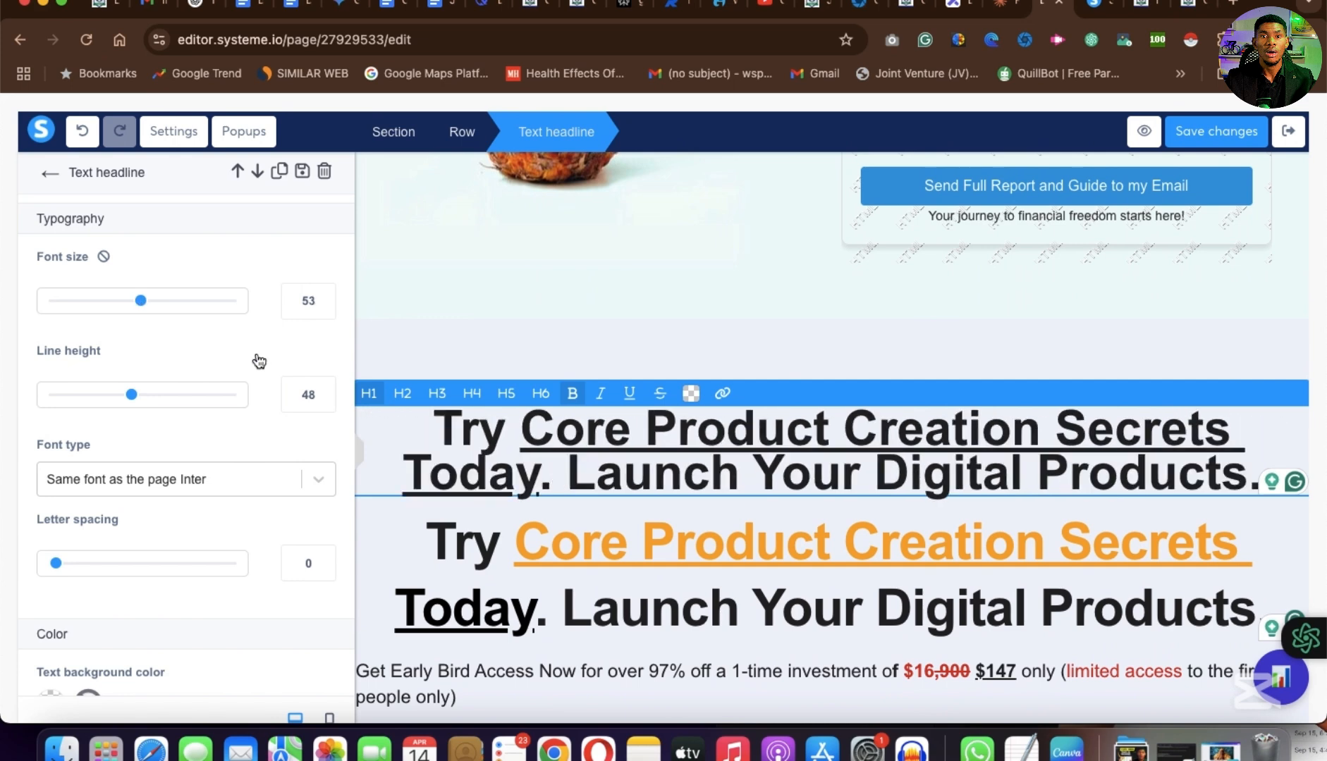
Color the words "Core Product Creation Secrets" yellow in the new headline
click(909, 448)
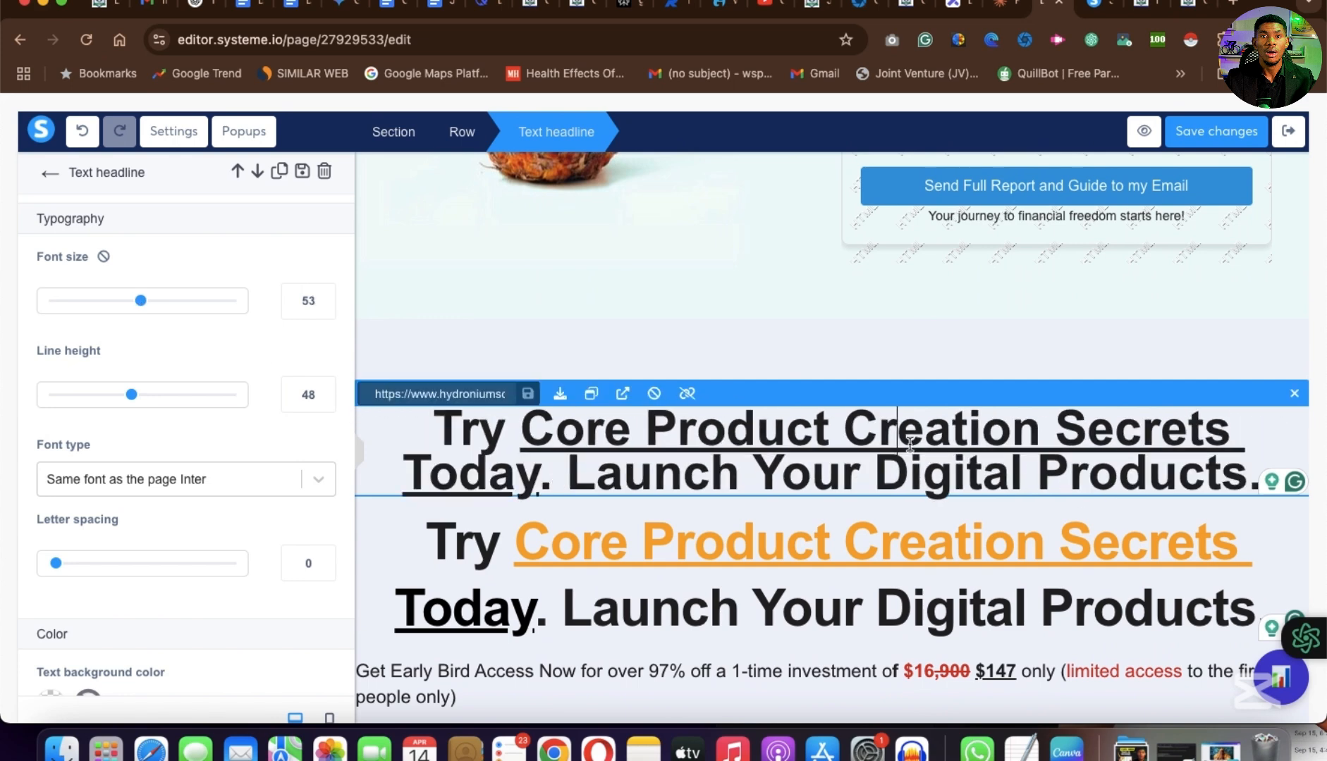
click(646, 423)
drag(649, 427, 897, 427)
right_click(813, 372)
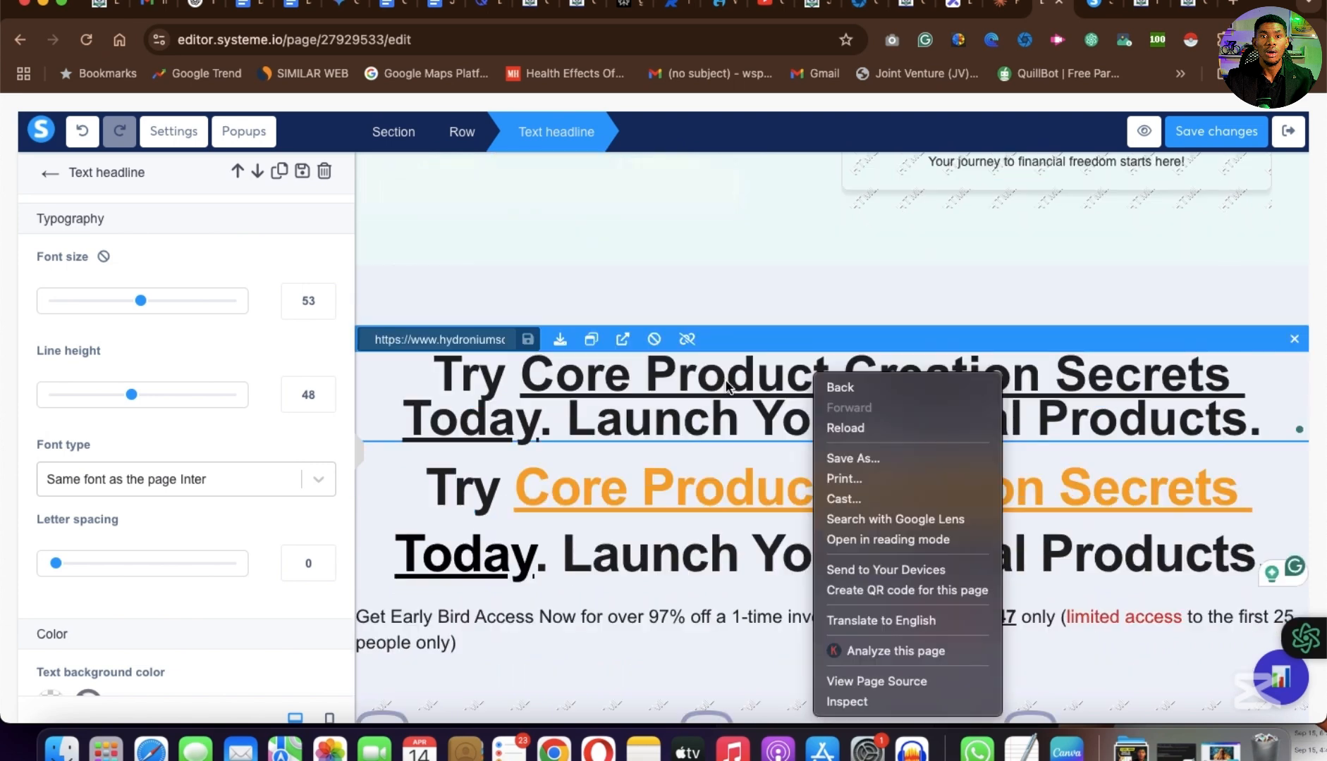
click(726, 381)
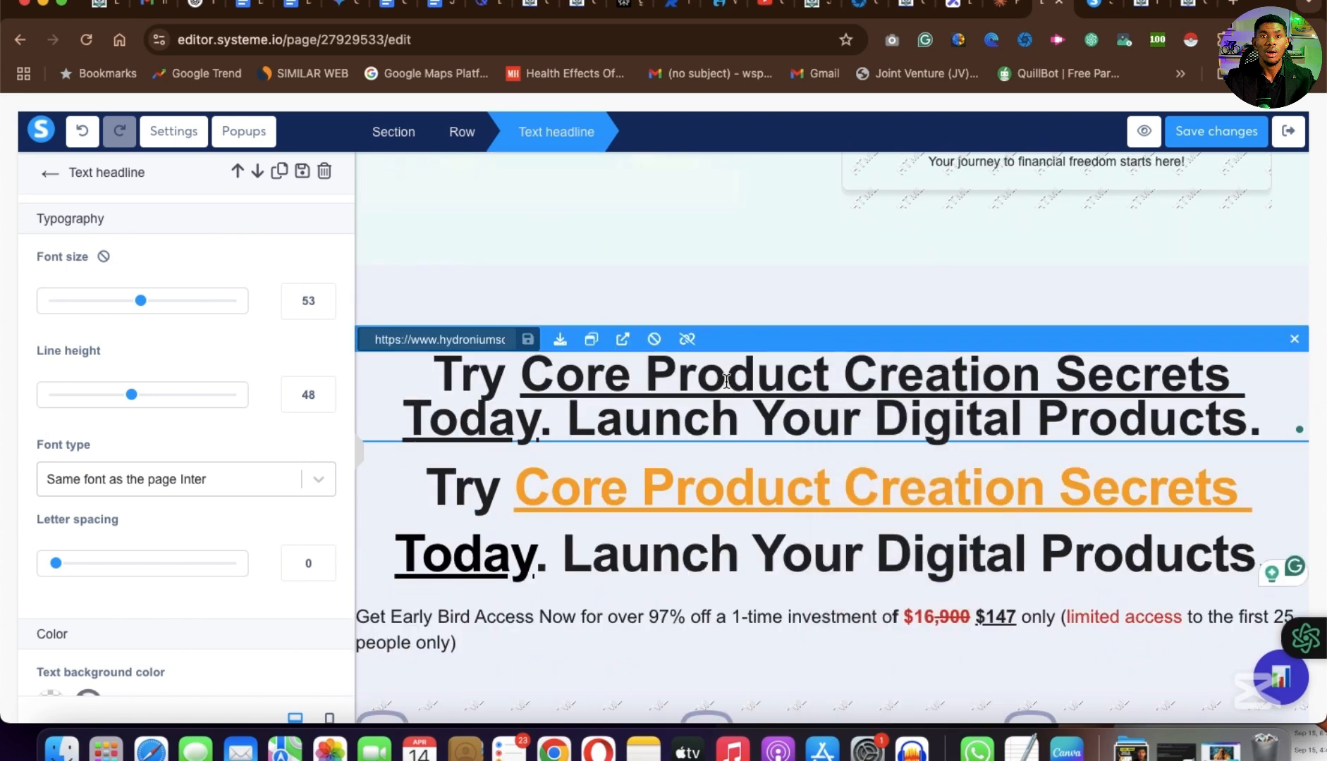
click(1232, 374)
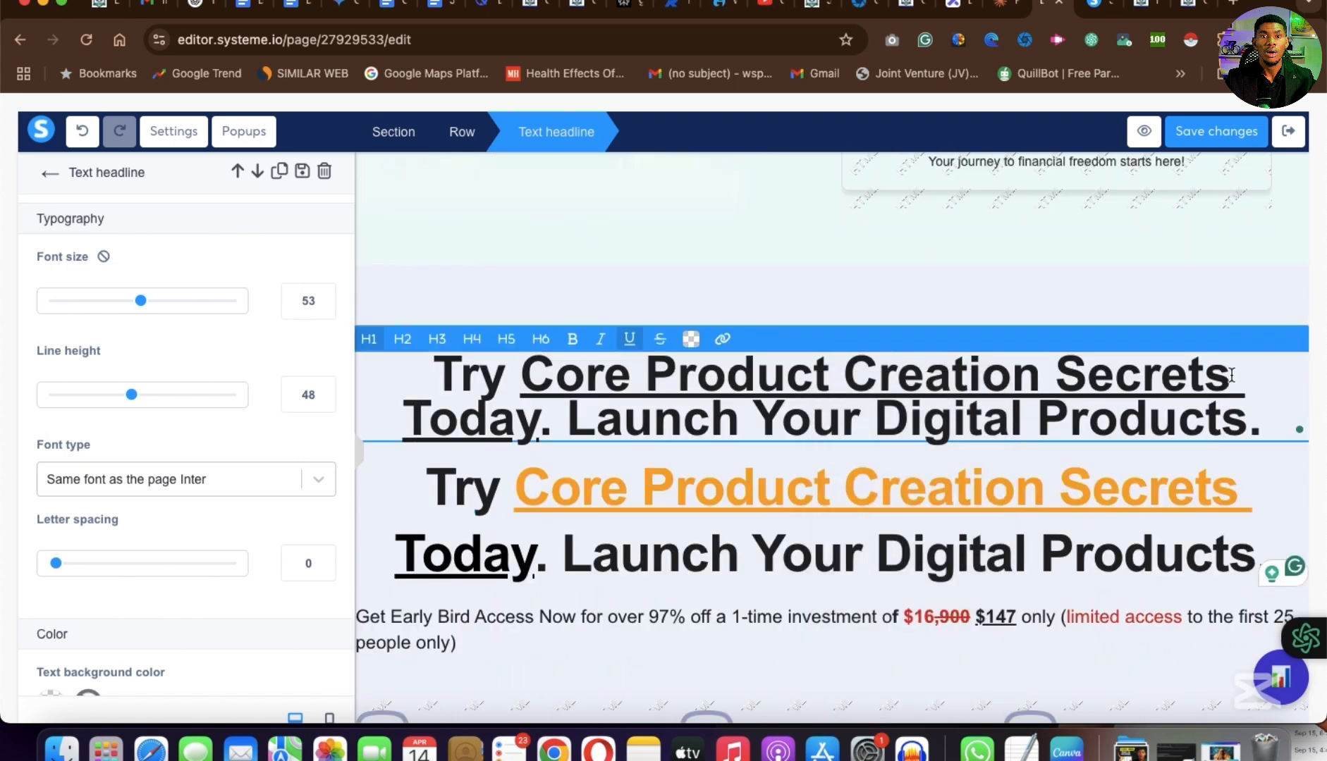
drag(1232, 374, 532, 369)
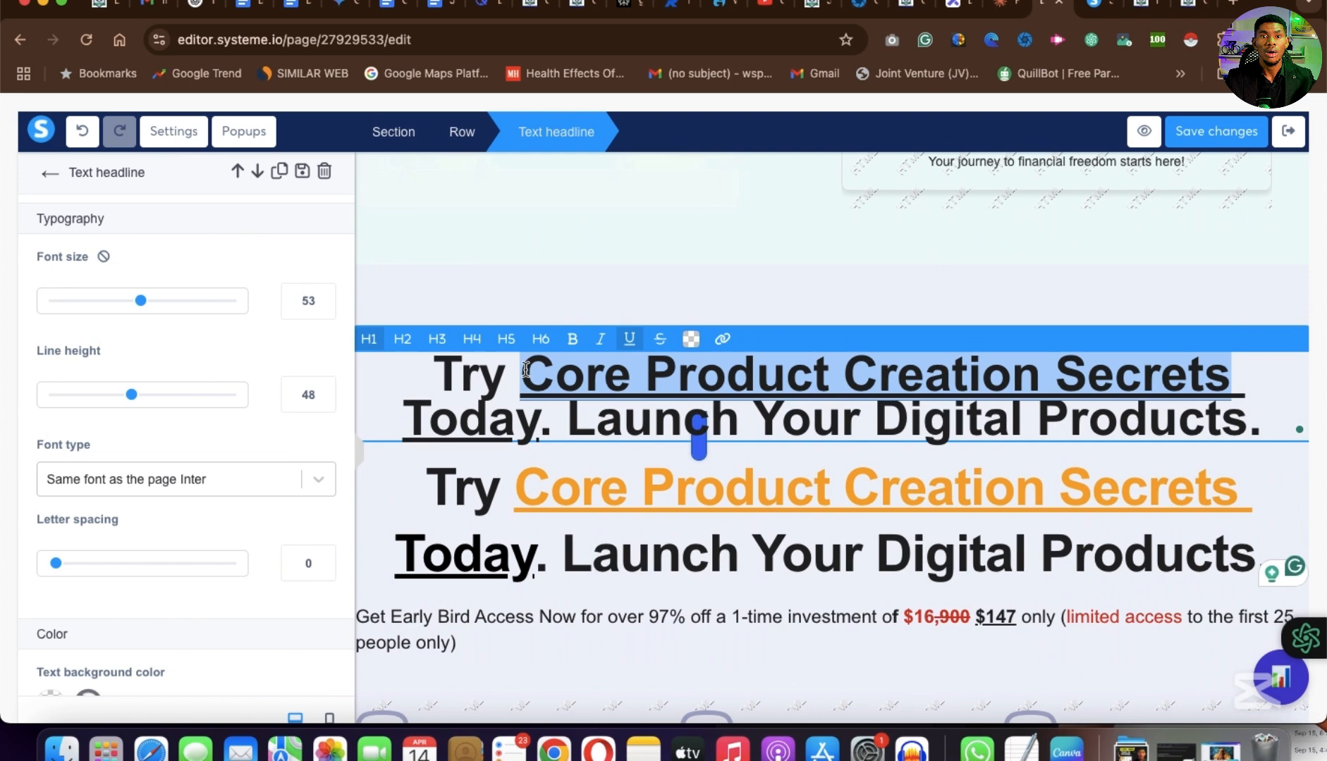
click(690, 341)
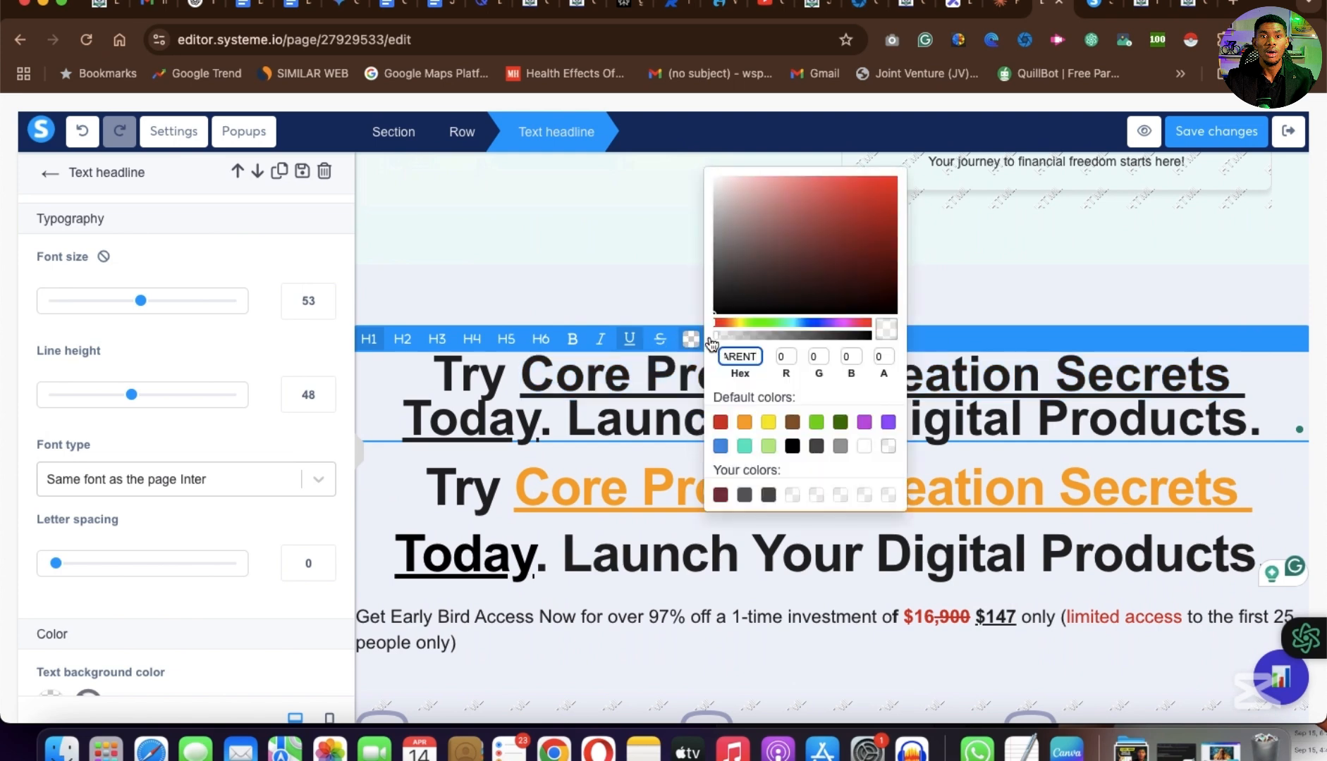
click(772, 428)
click(937, 404)
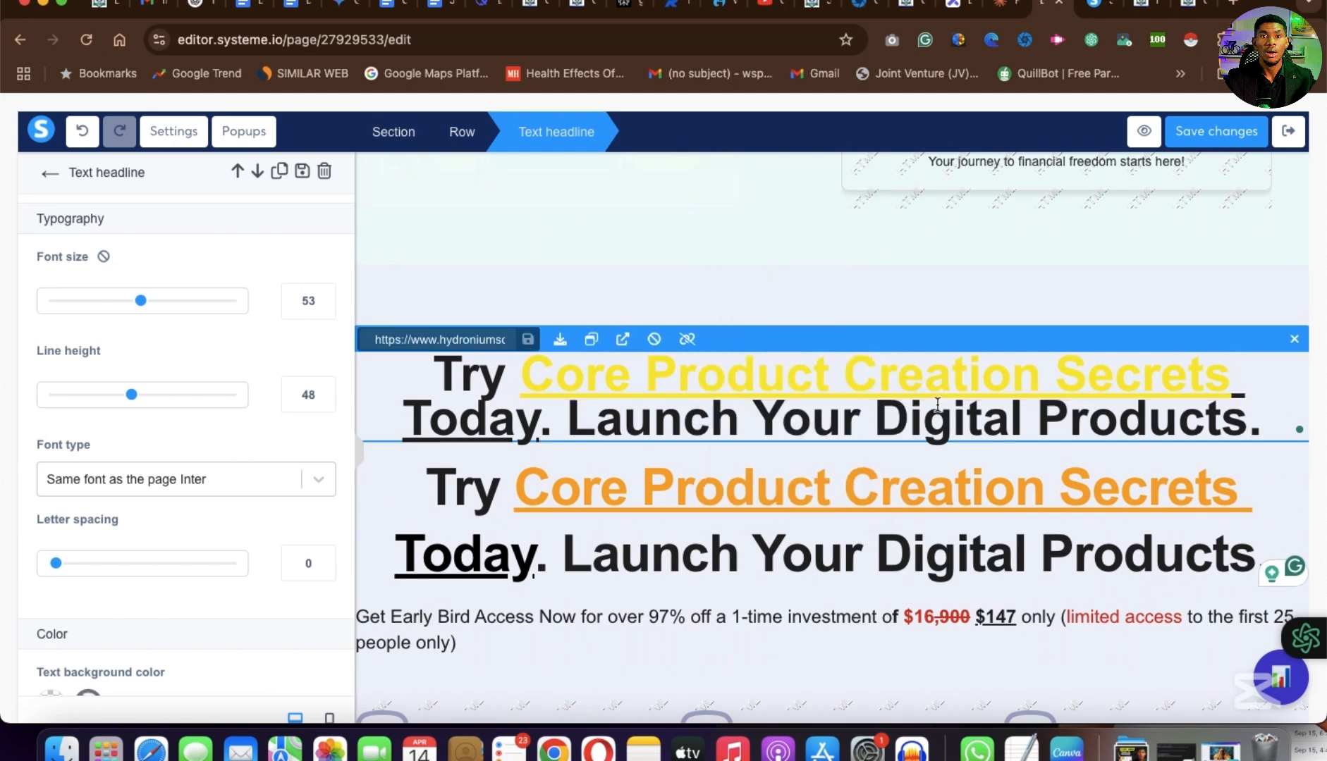
Delete the duplicate headline with the yellow words above the original offer headline
click(636, 591)
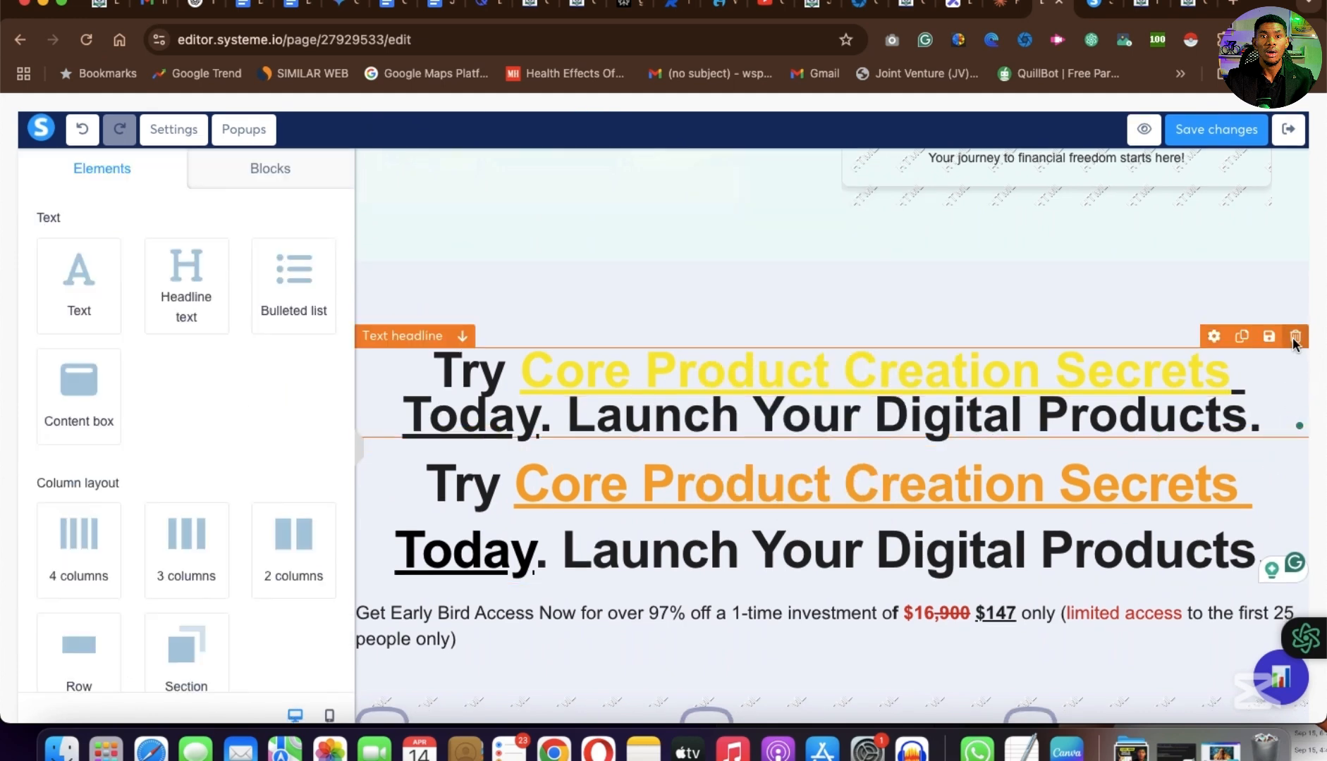
click(1295, 338)
click(825, 152)
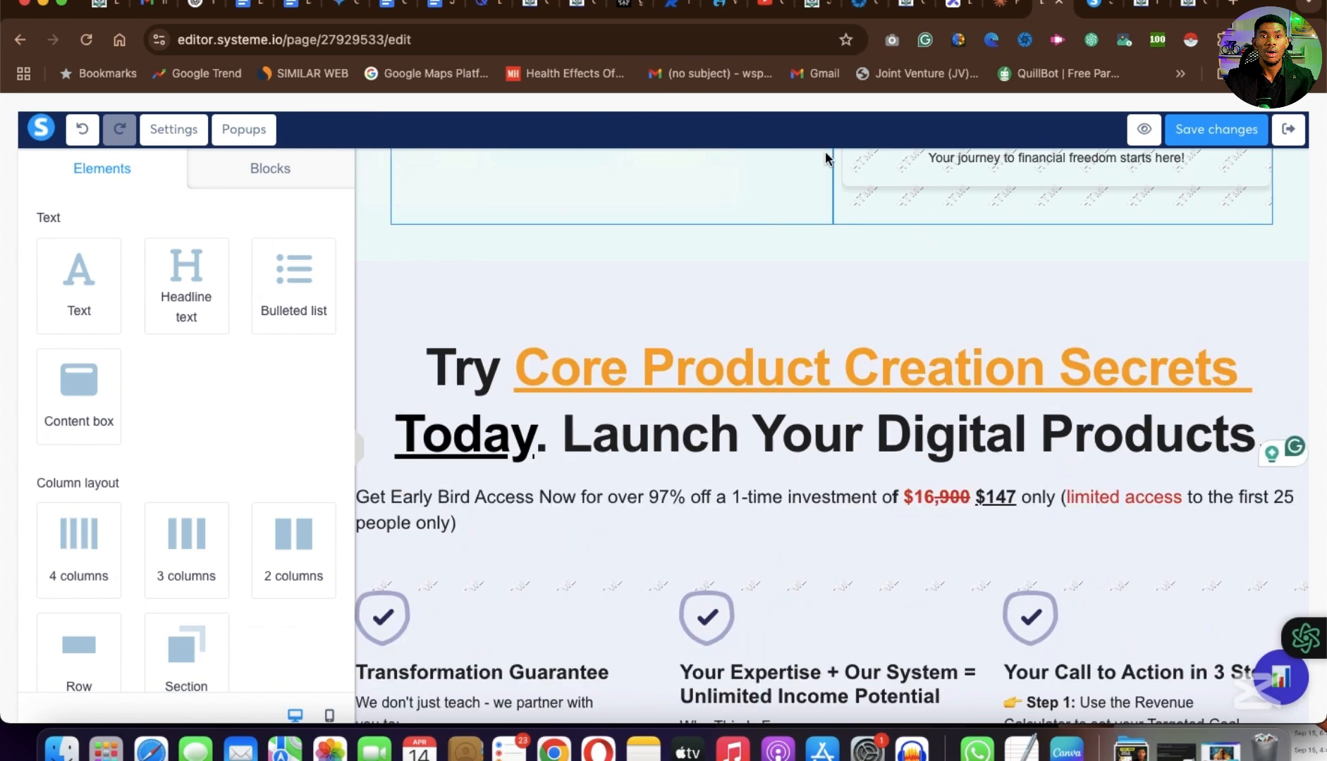
Check the text settings of the early bird pricing line and the three-column section below it
scroll(784, 399, down, 3)
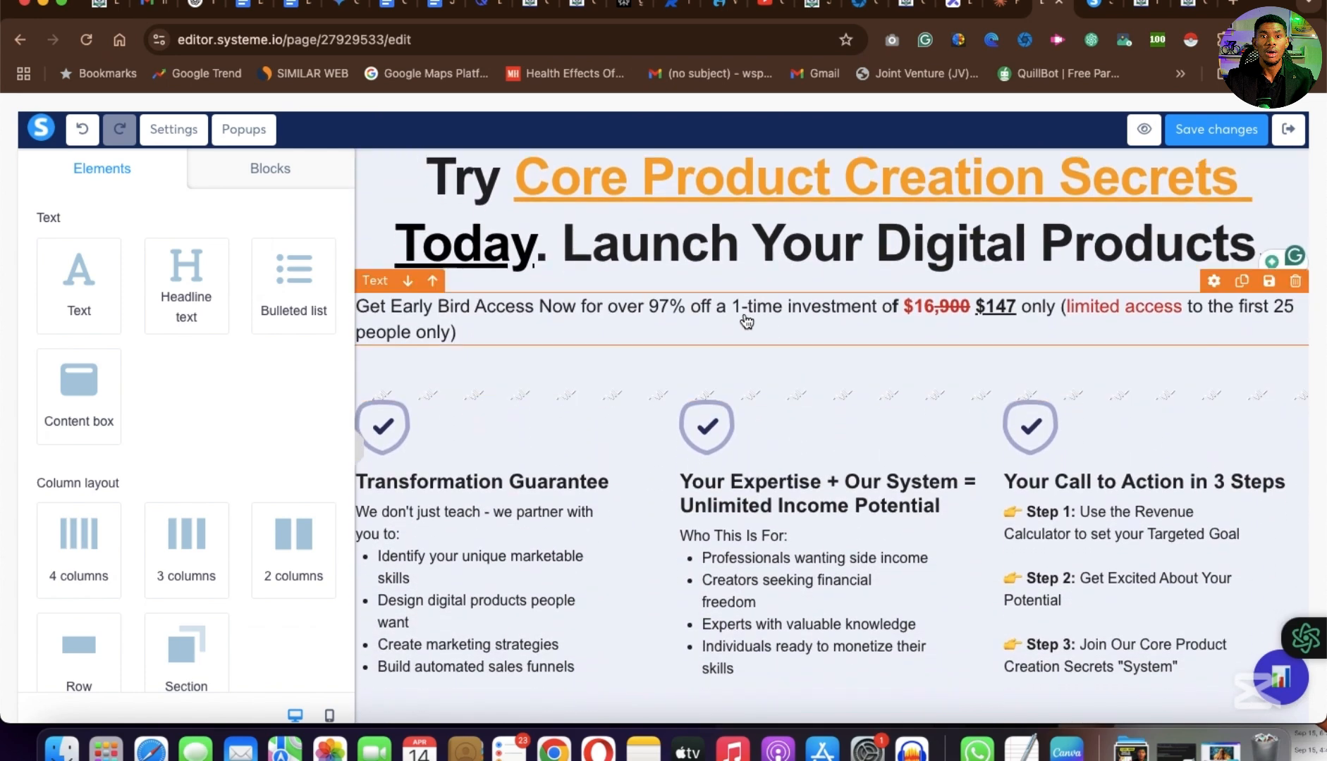
click(746, 321)
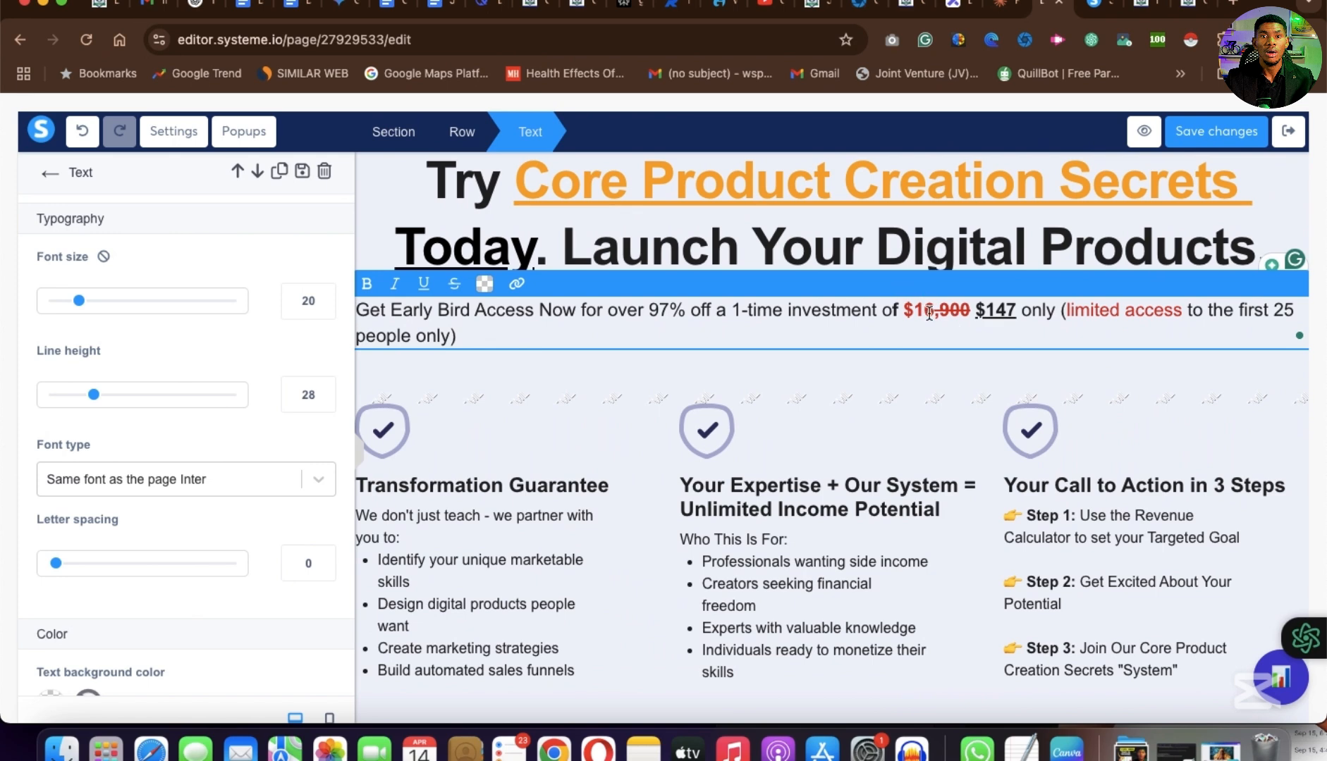
scroll(917, 494, down, 3)
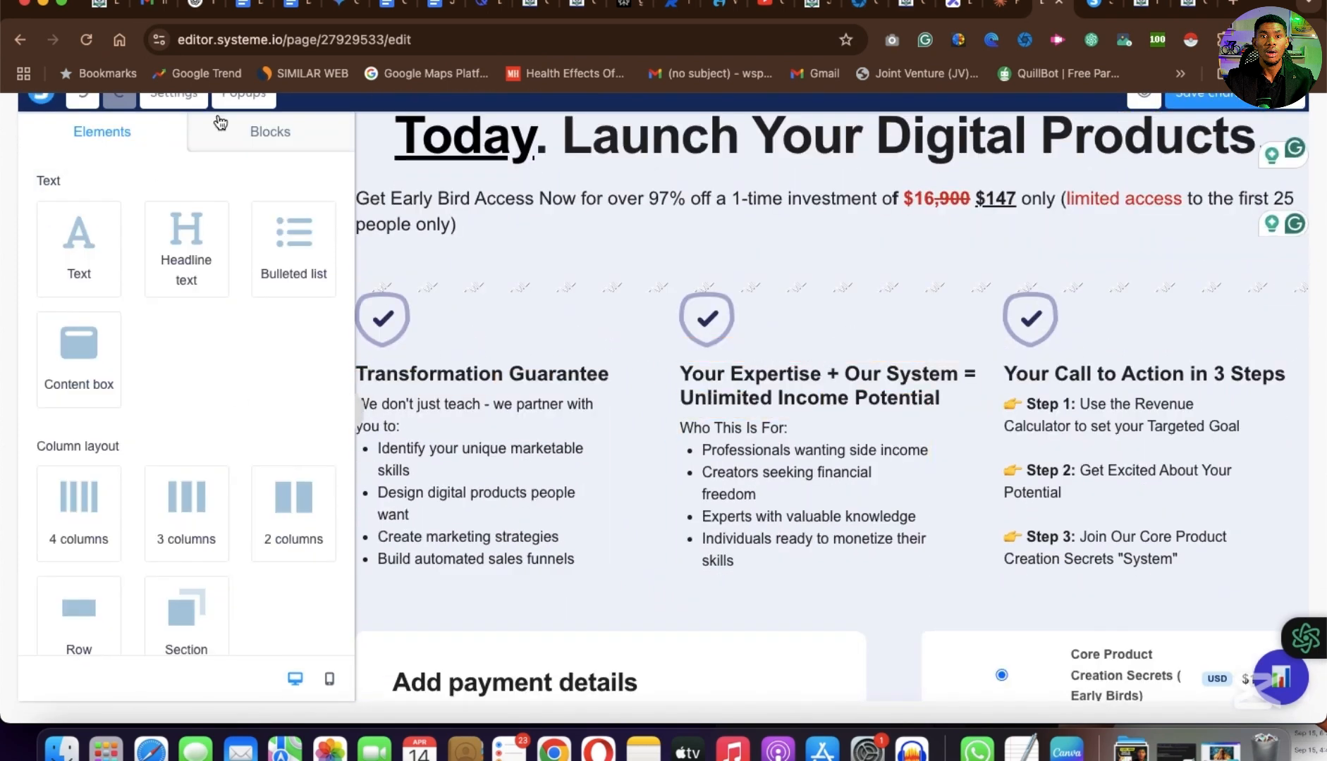
Browse the ready-made Features block templates, including the three-column and card item layouts
click(272, 132)
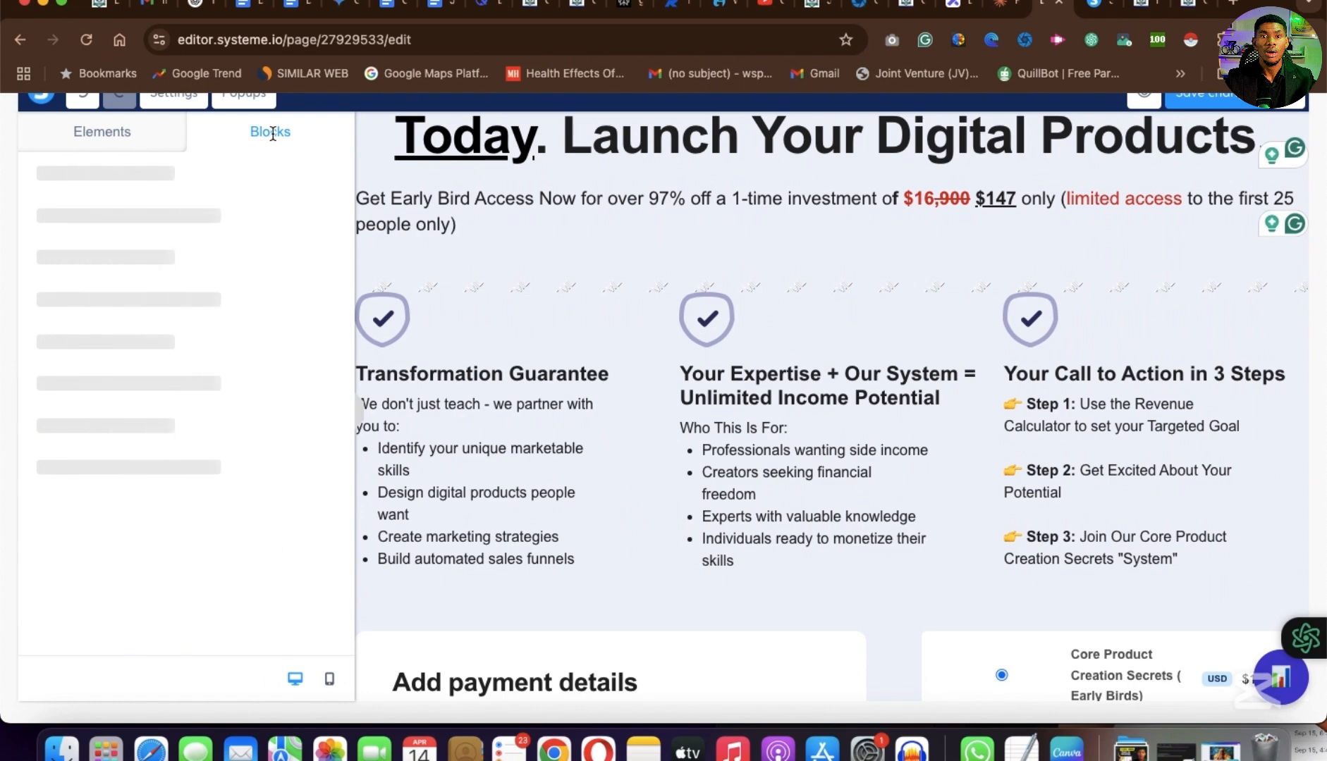
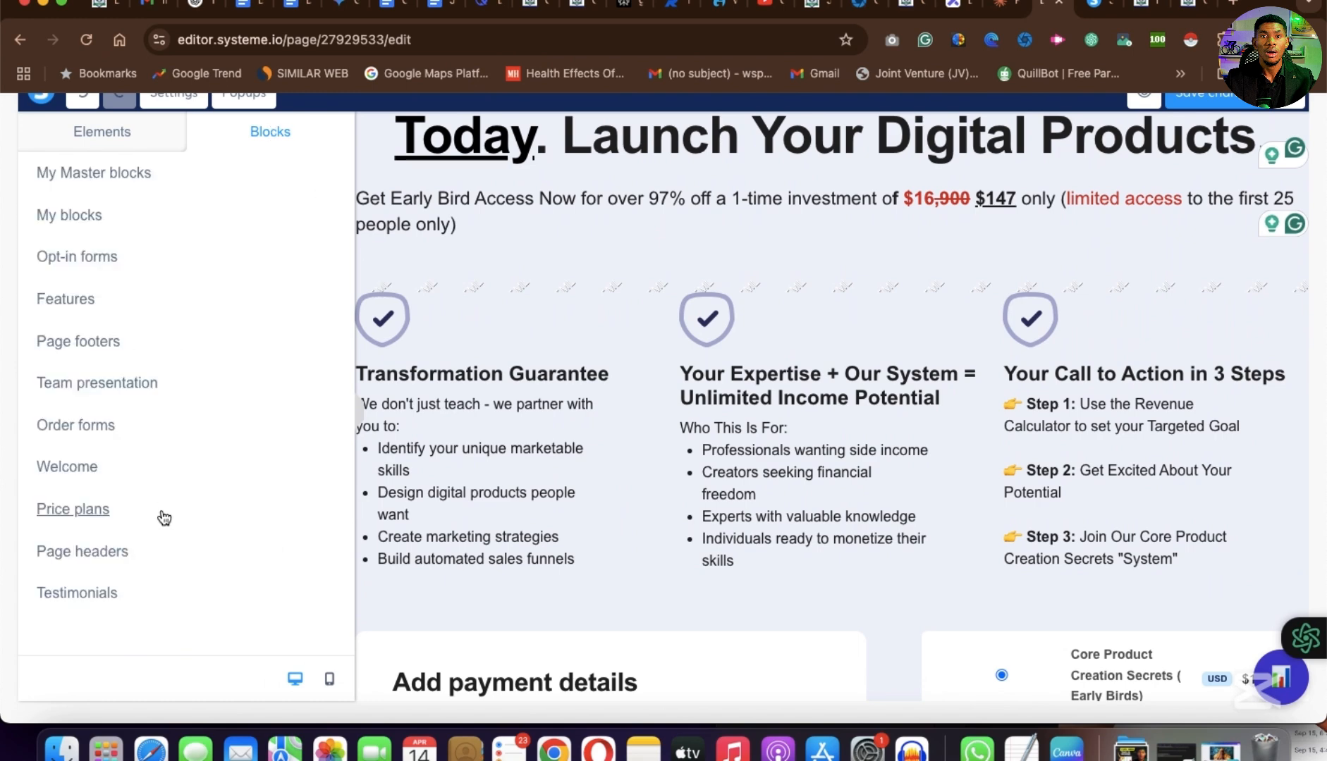
click(70, 300)
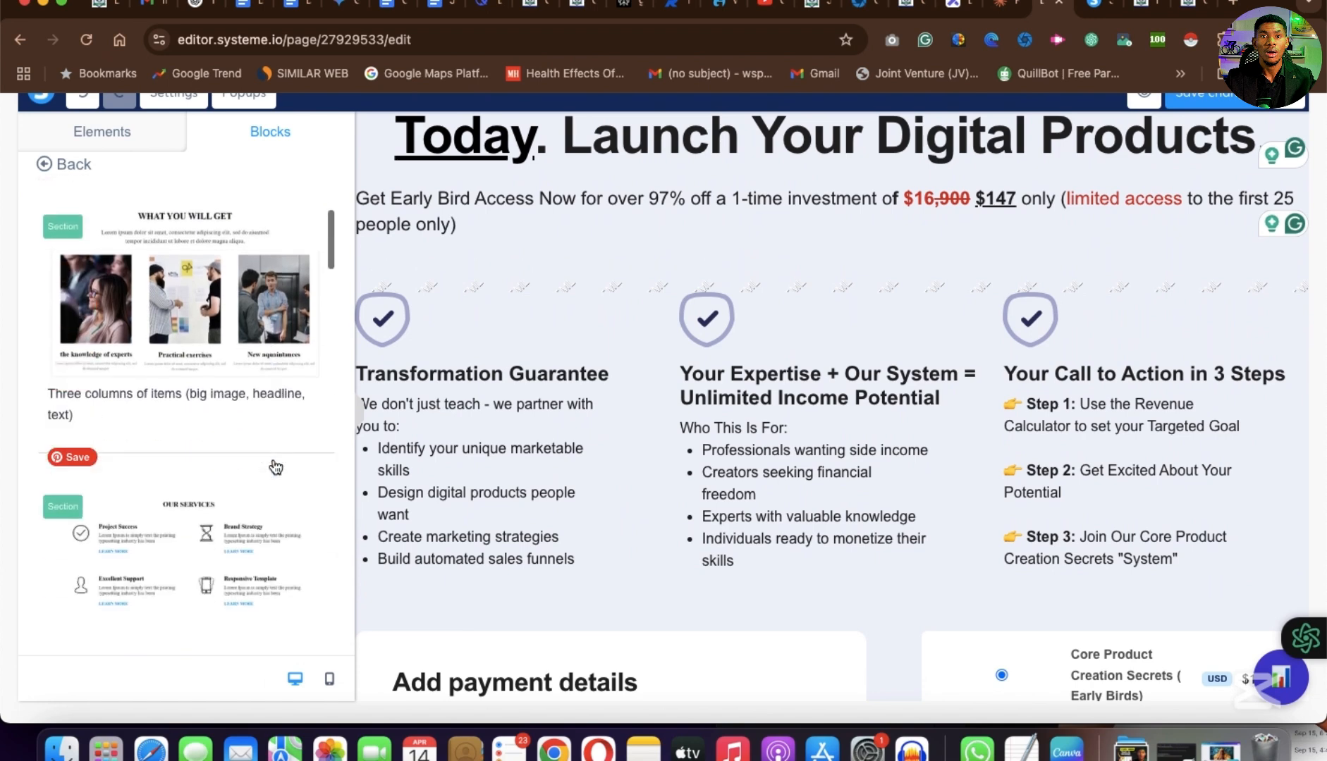
scroll(275, 468, down, 4)
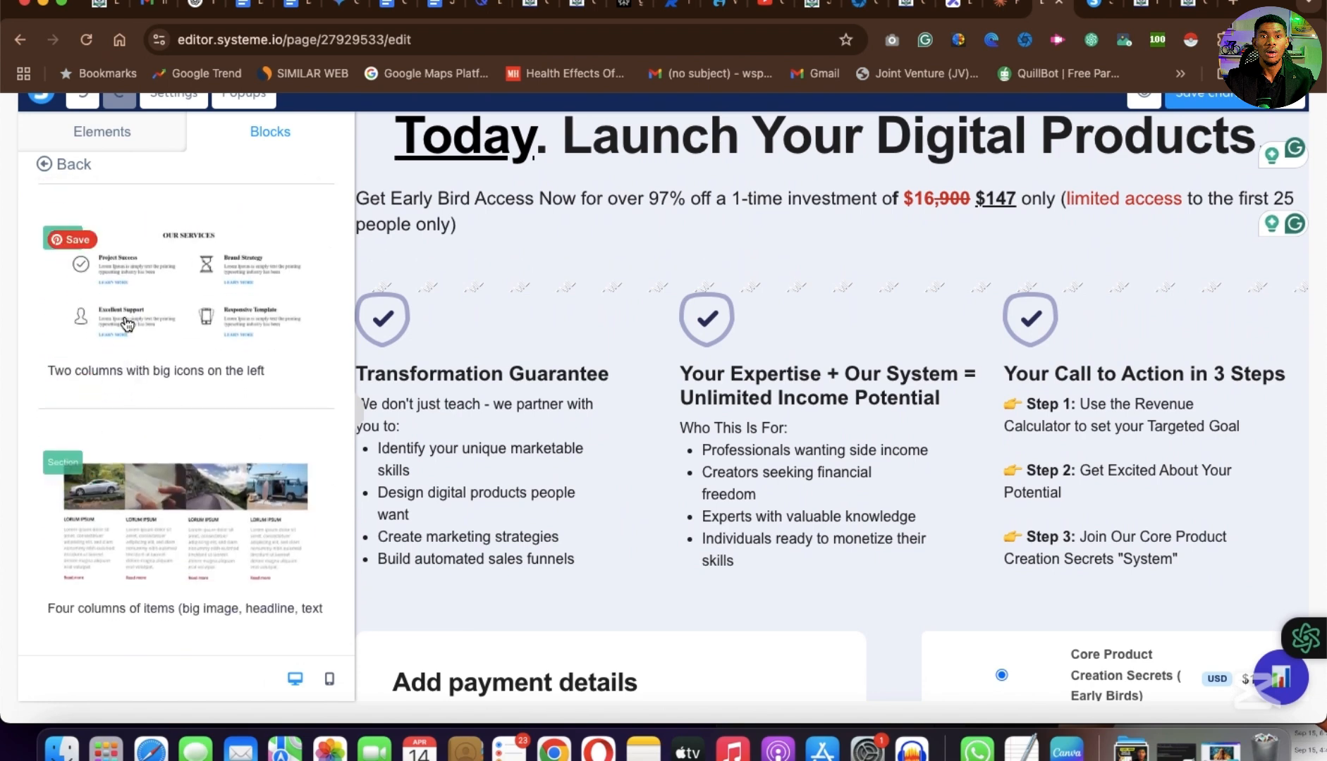
scroll(172, 532, down, 10)
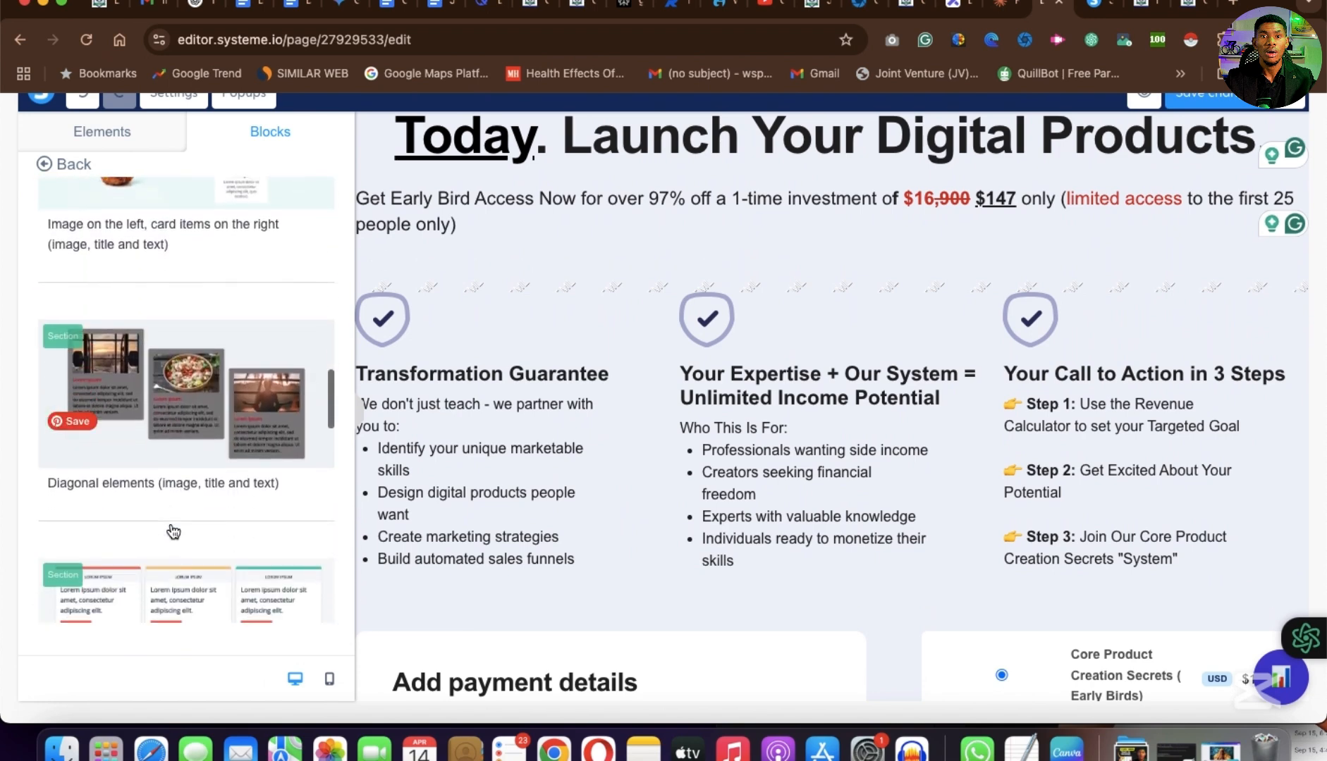
scroll(172, 532, down, 10)
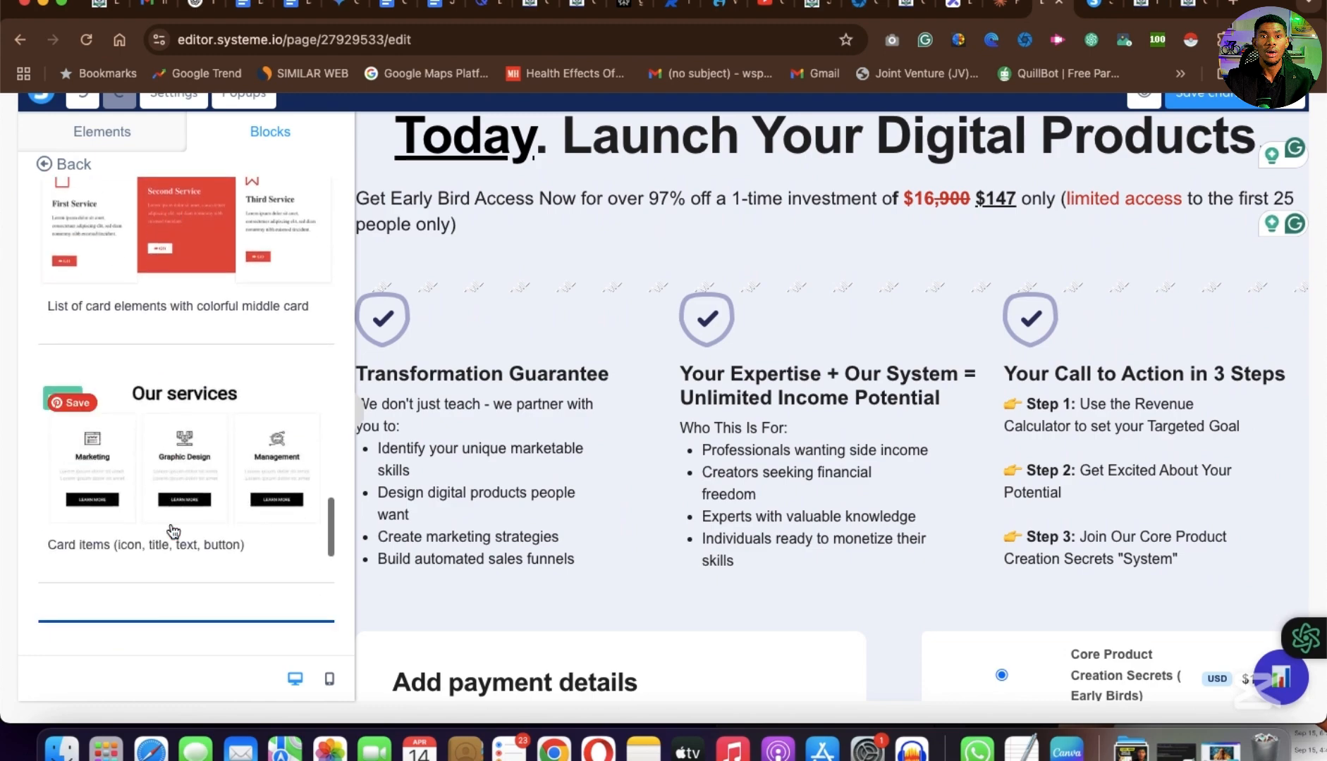
scroll(173, 533, down, 5)
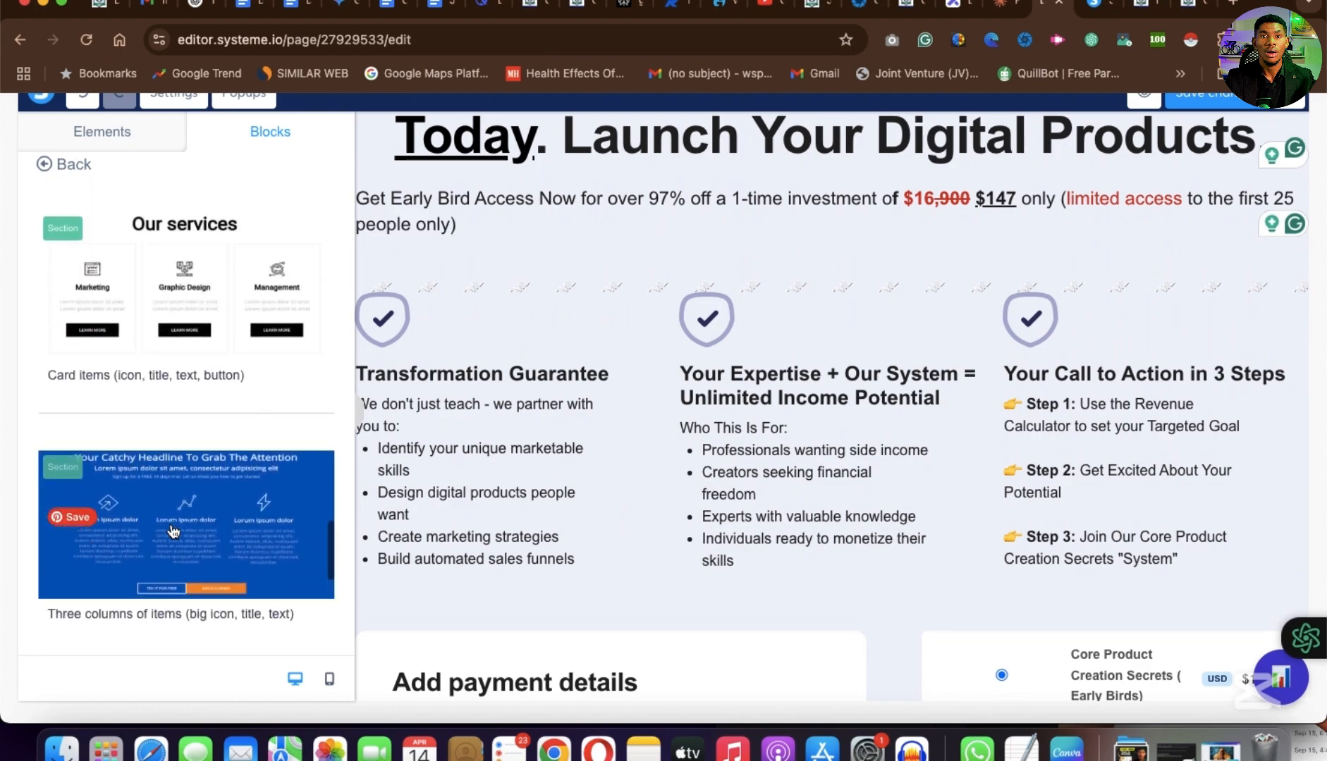
scroll(172, 530, up, 1)
key(super+Tab)
click(222, 28)
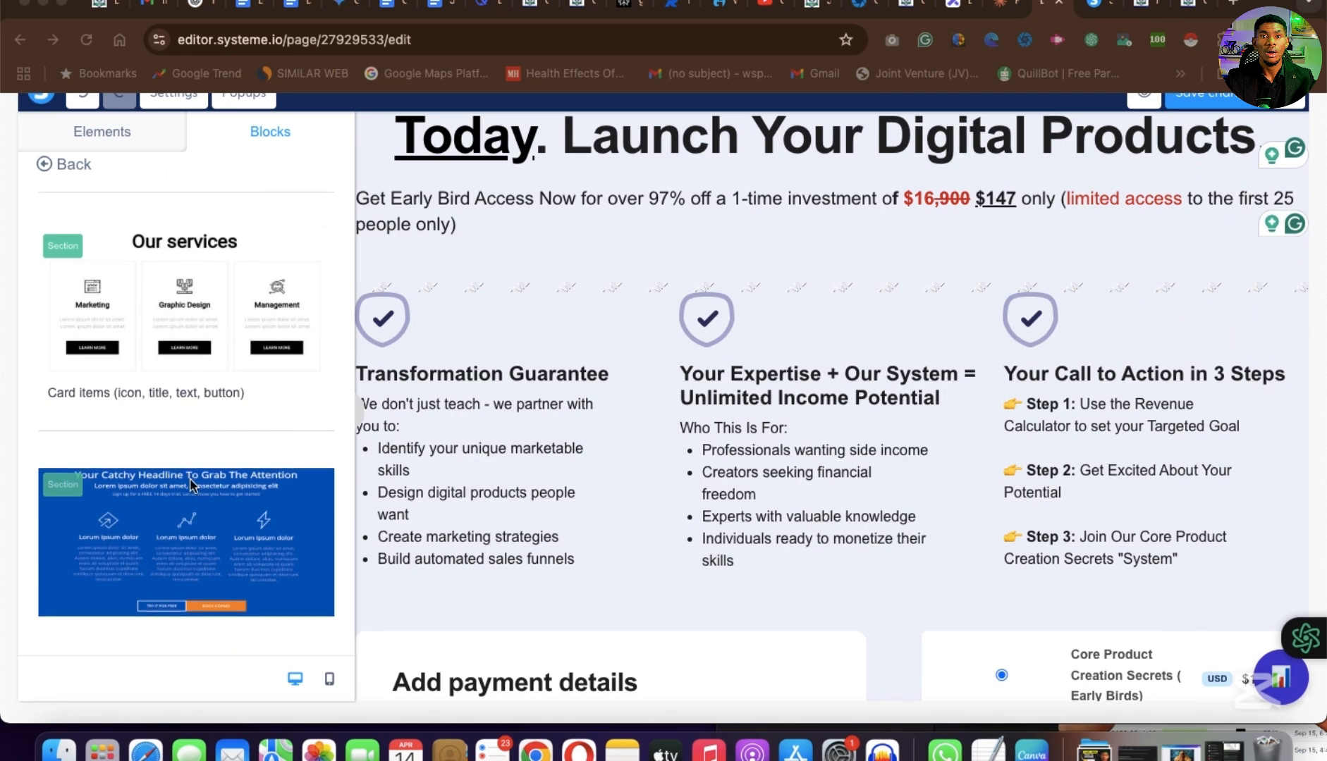
scroll(194, 485, down, 10)
scroll(193, 490, up, 10)
scroll(197, 496, down, 10)
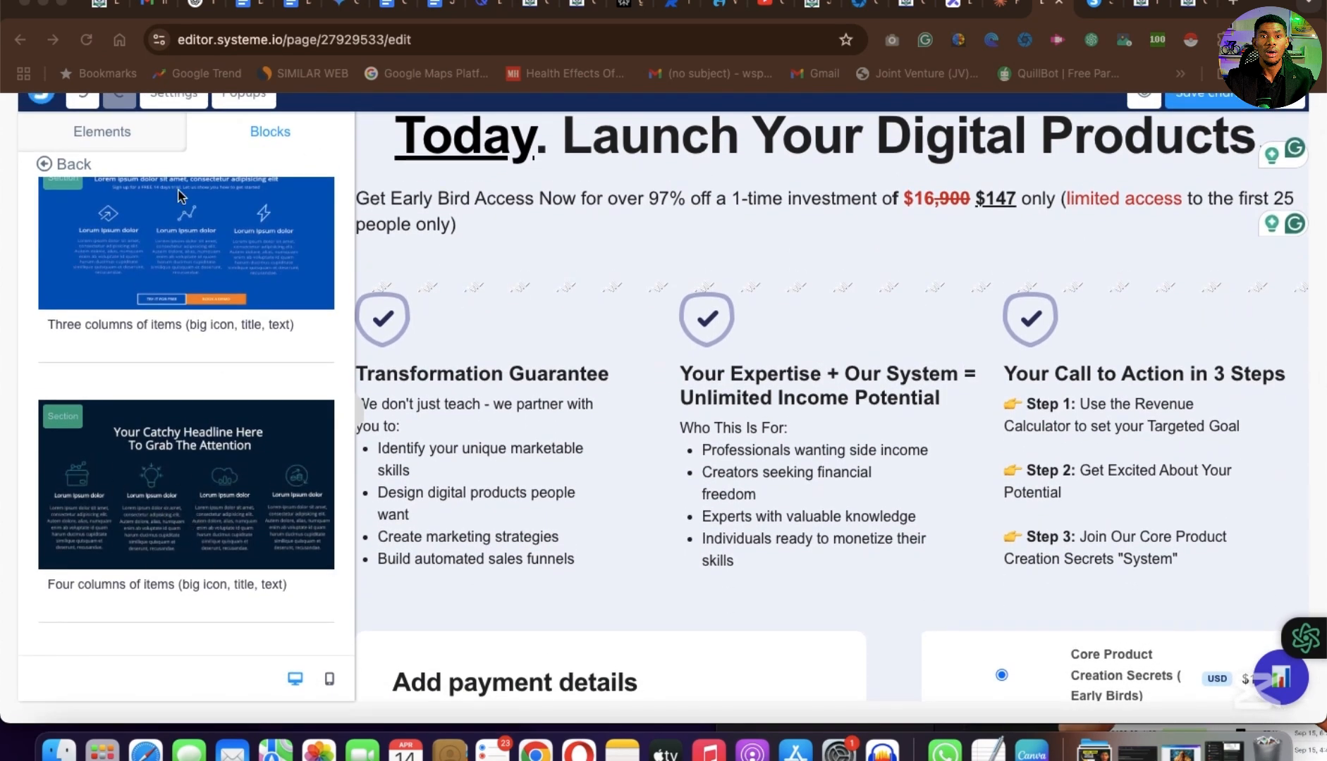
scroll(192, 286, up, 5)
scroll(122, 303, down, 2)
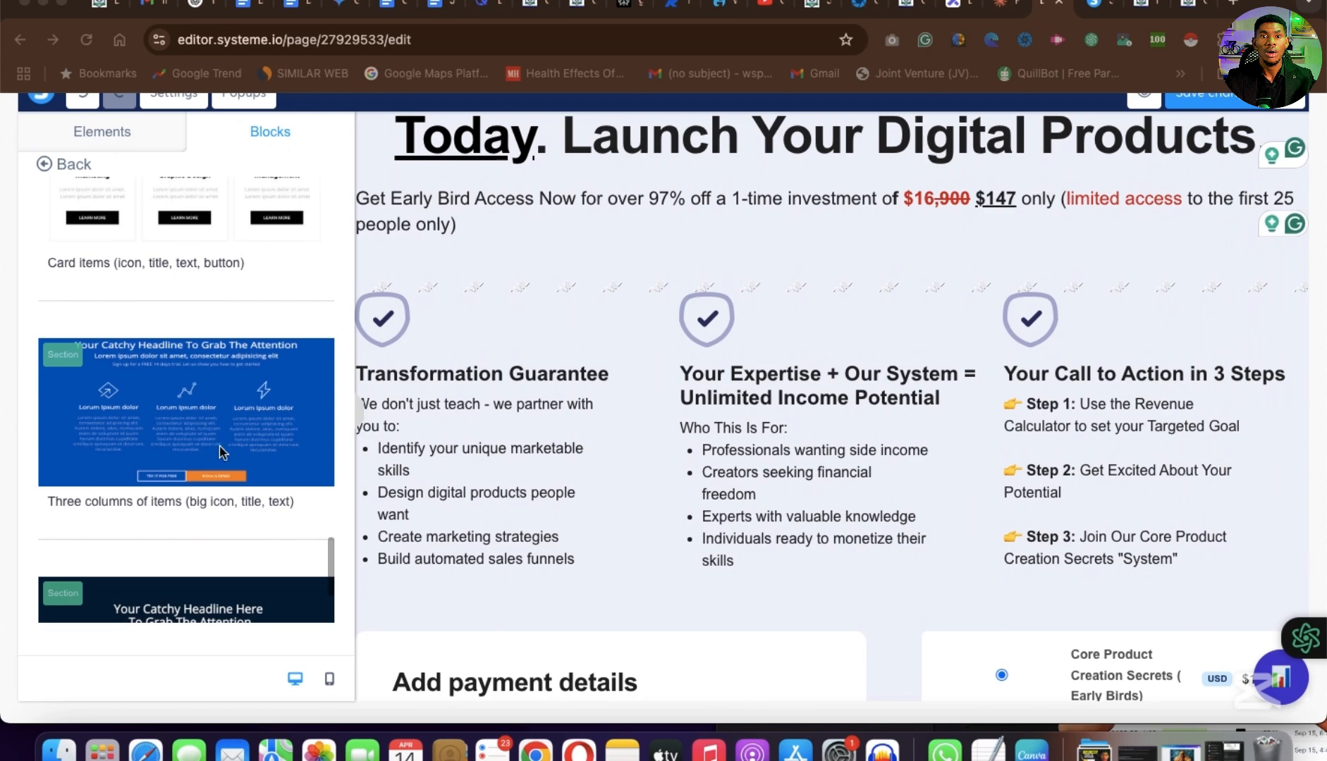
scroll(139, 214, up, 15)
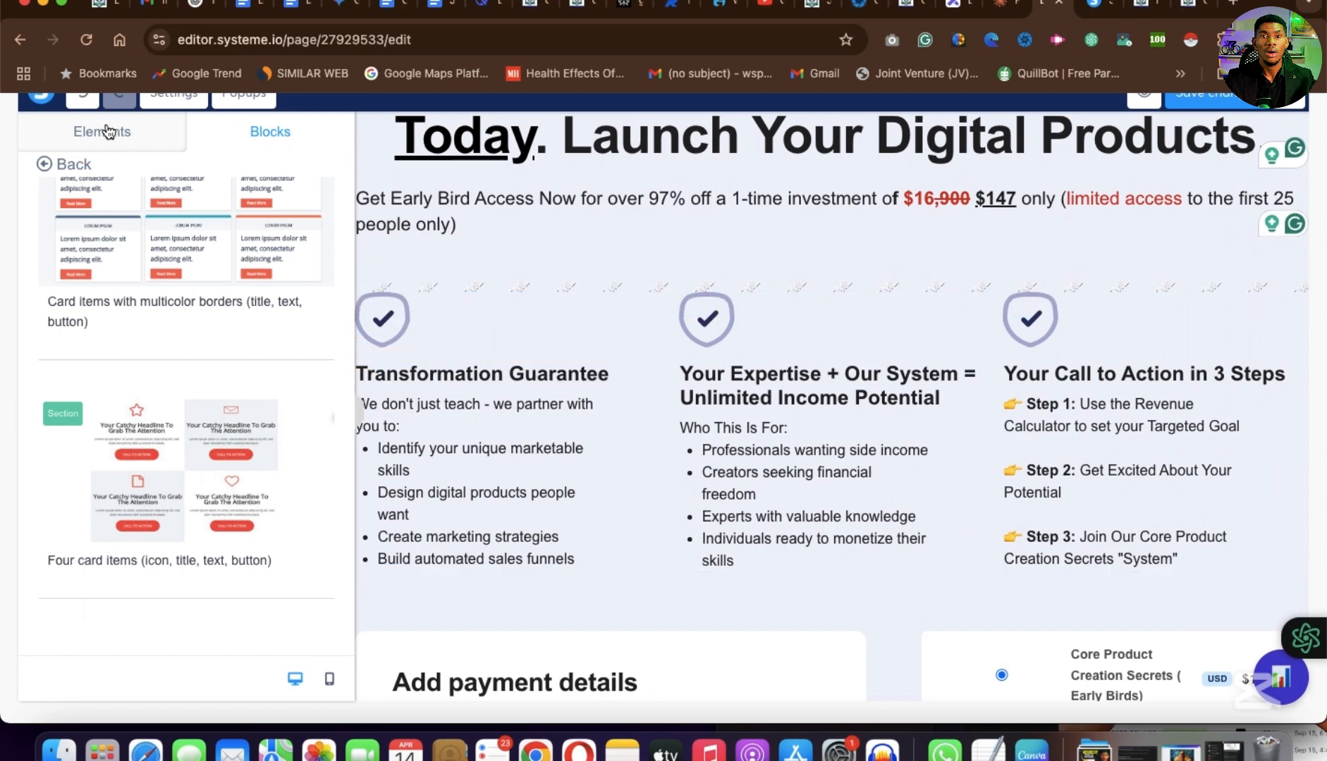
Check the settings of the early bird pricing text, the first column's shield image and the page's default typography
click(655, 234)
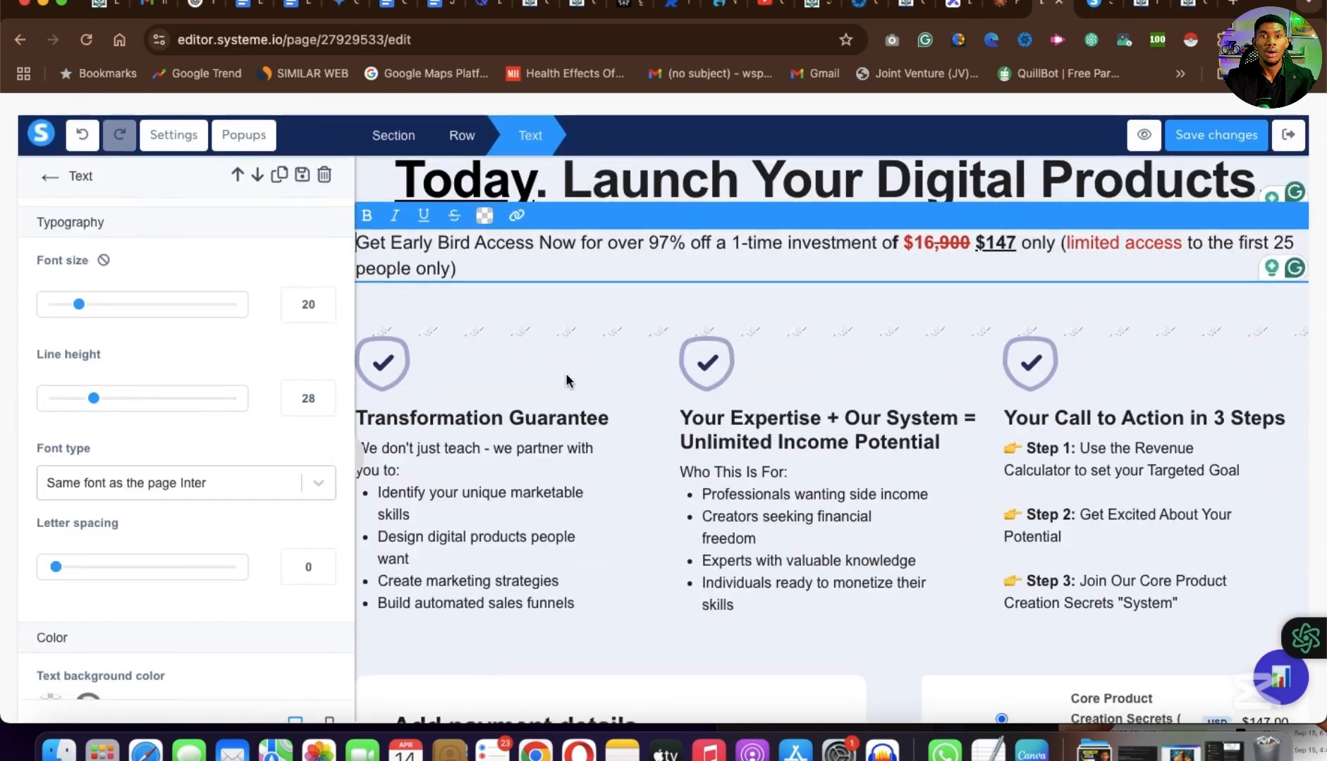
click(526, 417)
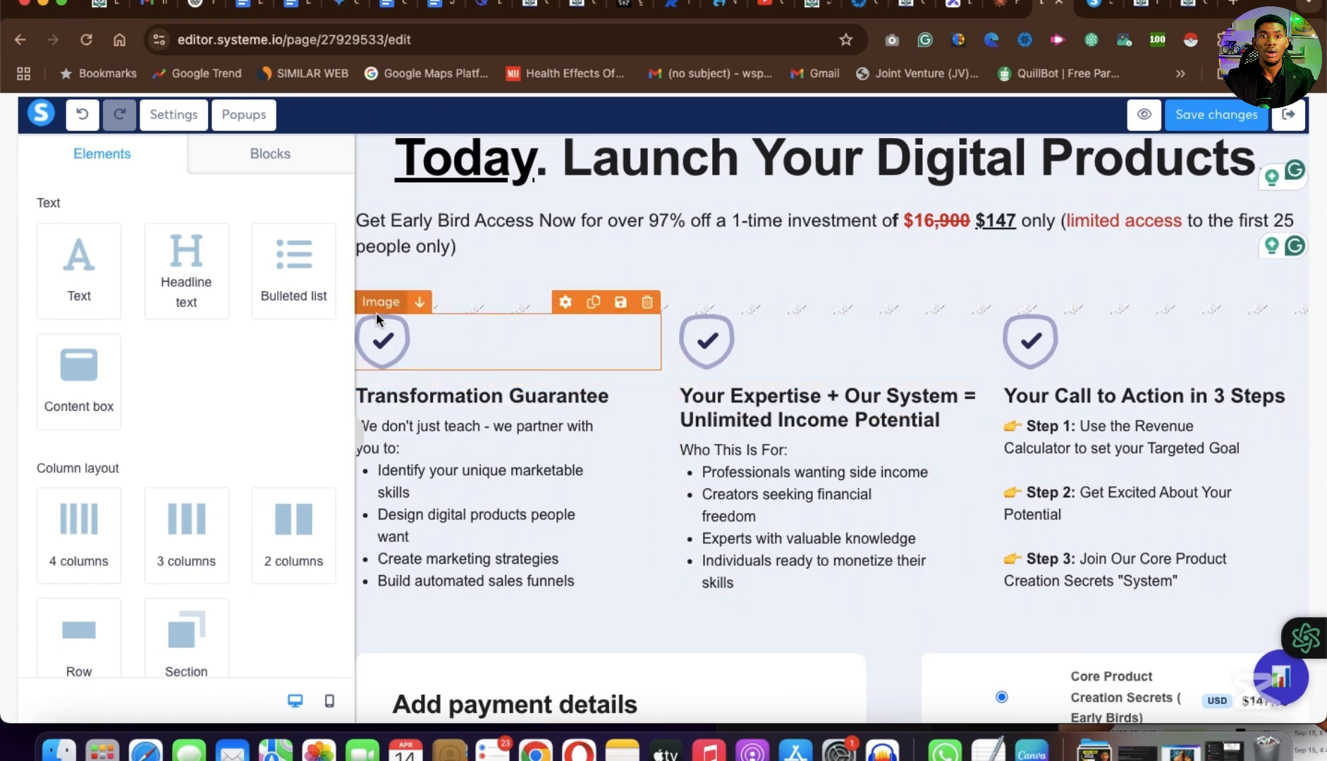
click(394, 341)
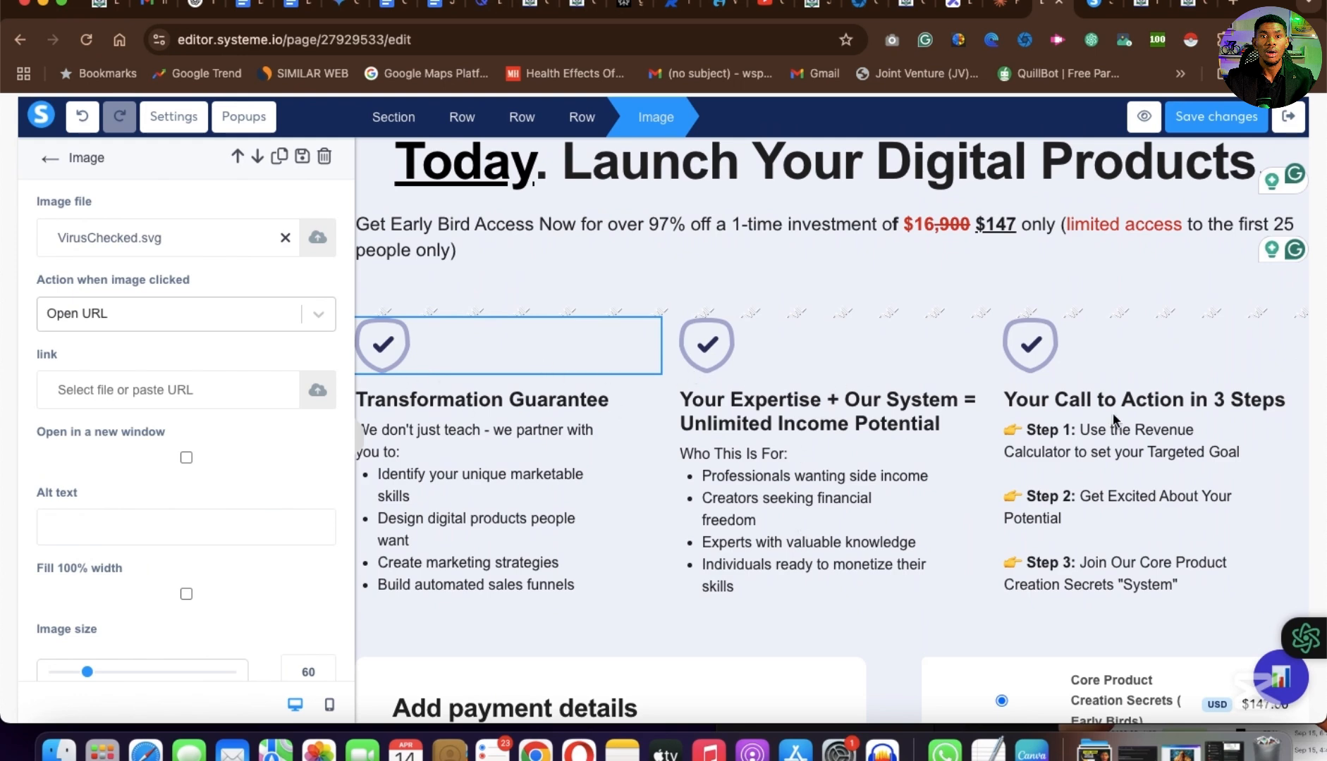
click(173, 124)
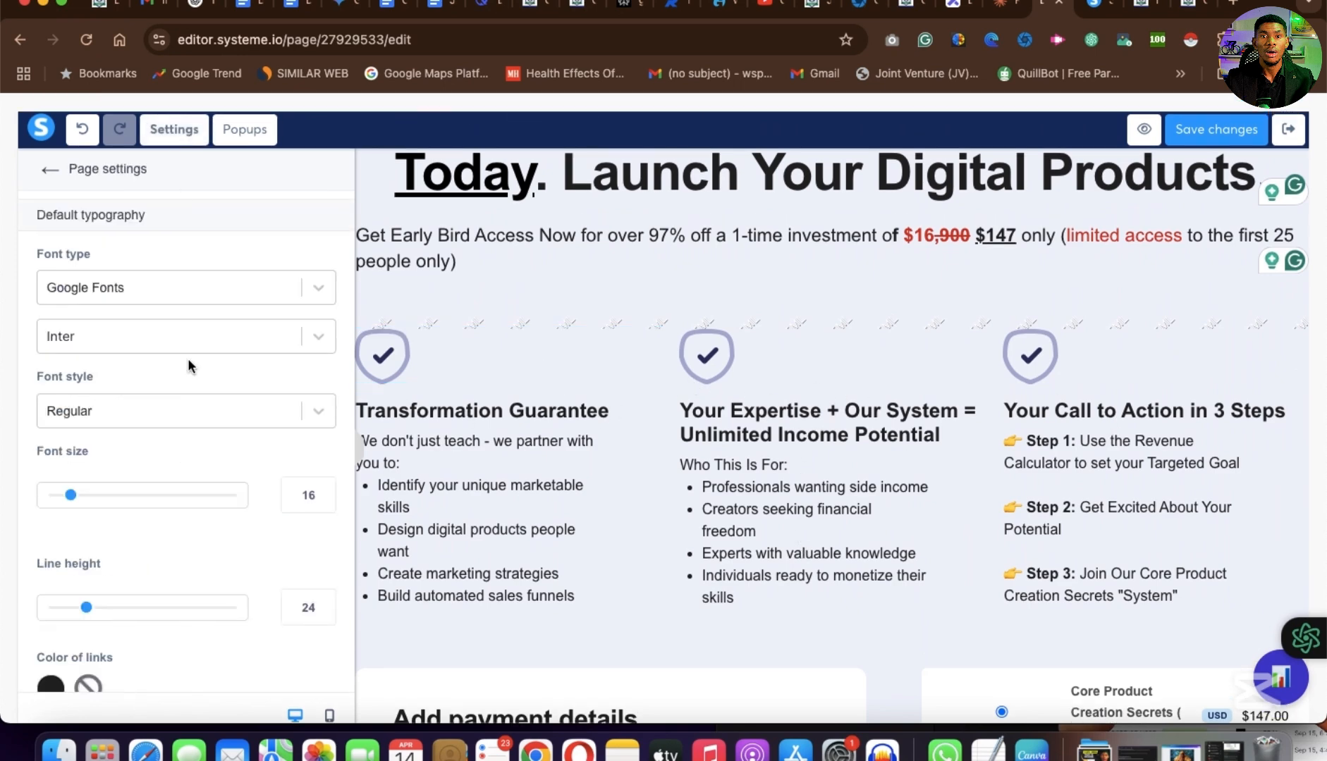
Browse the Price plans block templates and the Testimonials block templates
click(78, 550)
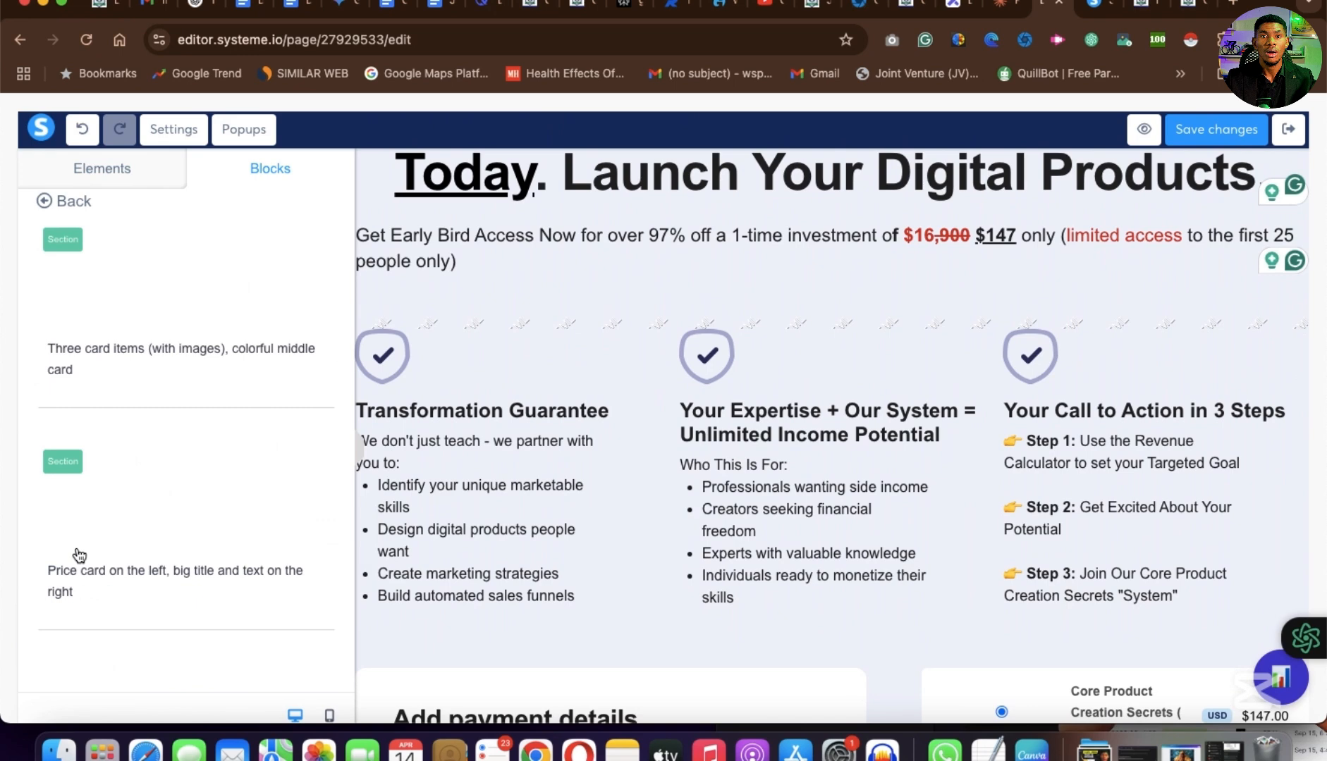
scroll(119, 493, down, 5)
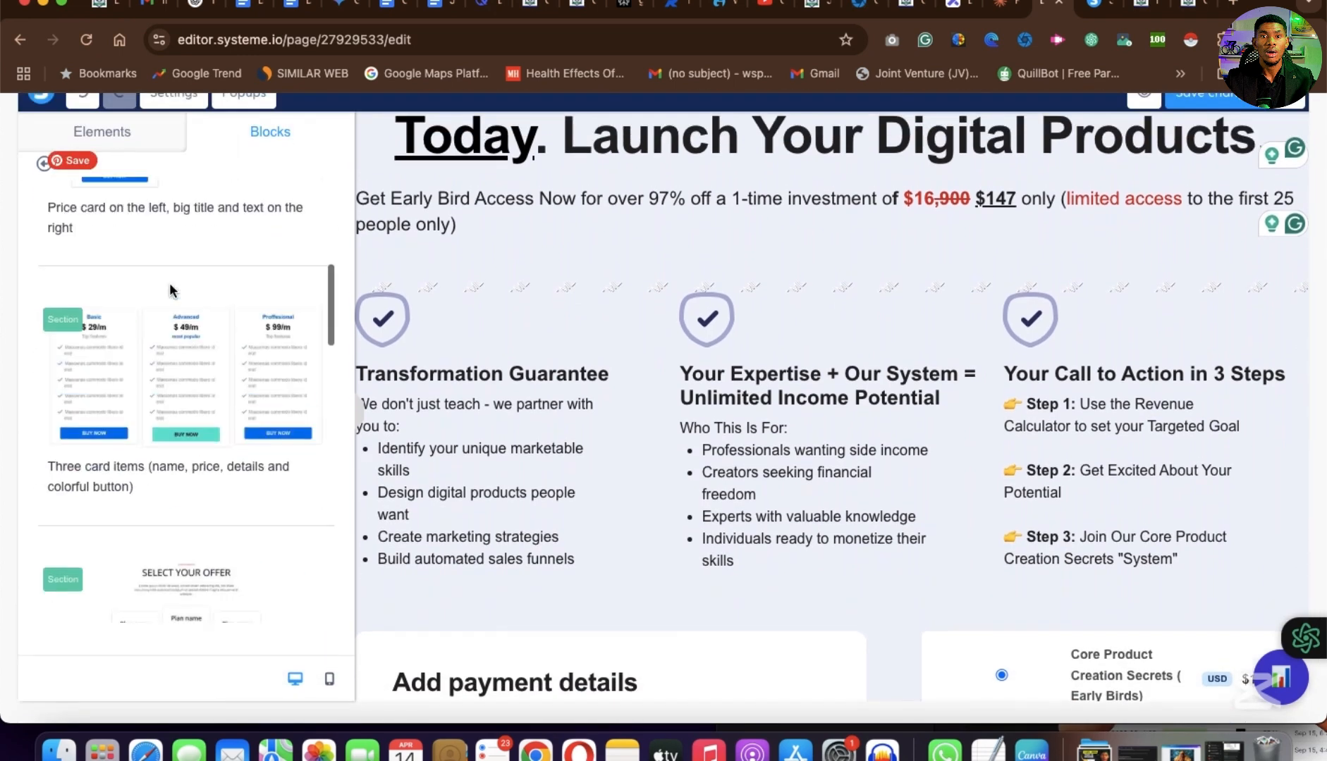
scroll(169, 289, up, 5)
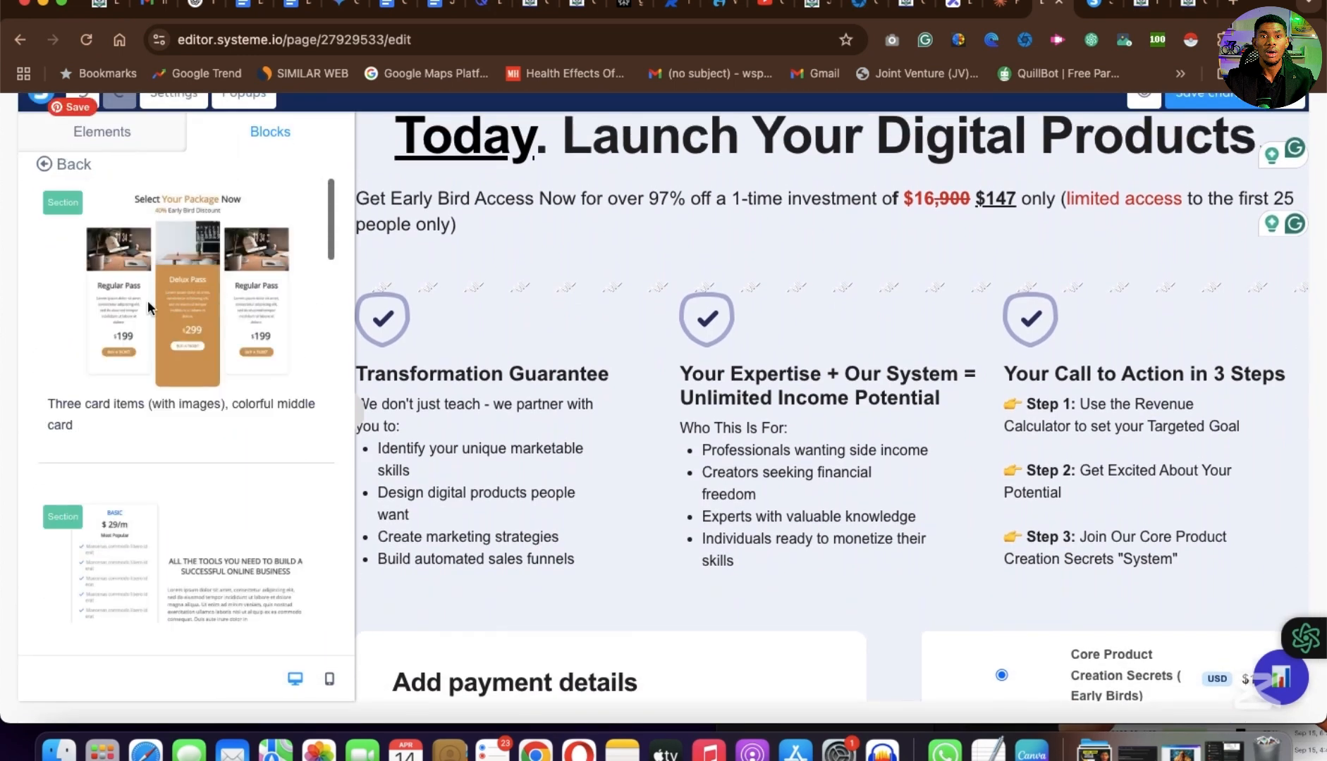
click(46, 167)
click(46, 589)
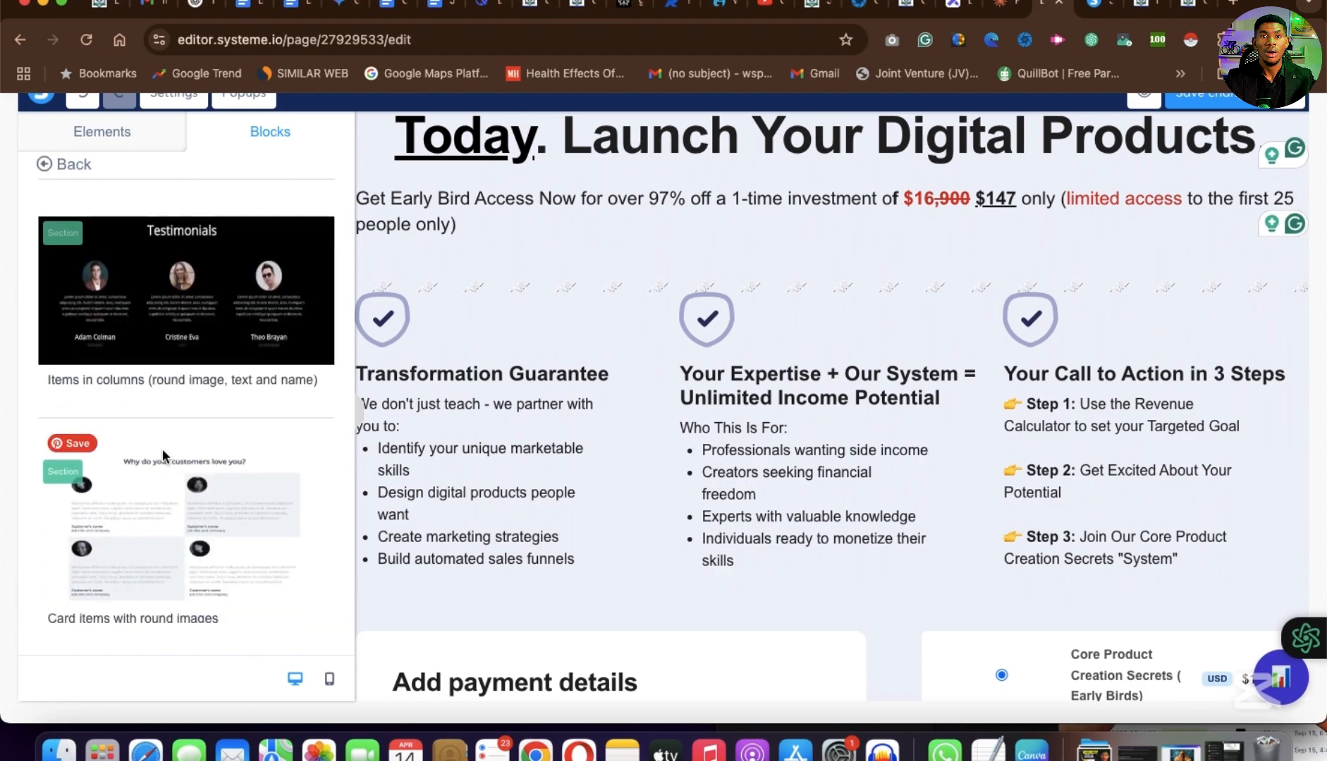
scroll(162, 449, down, 5)
scroll(169, 437, up, 6)
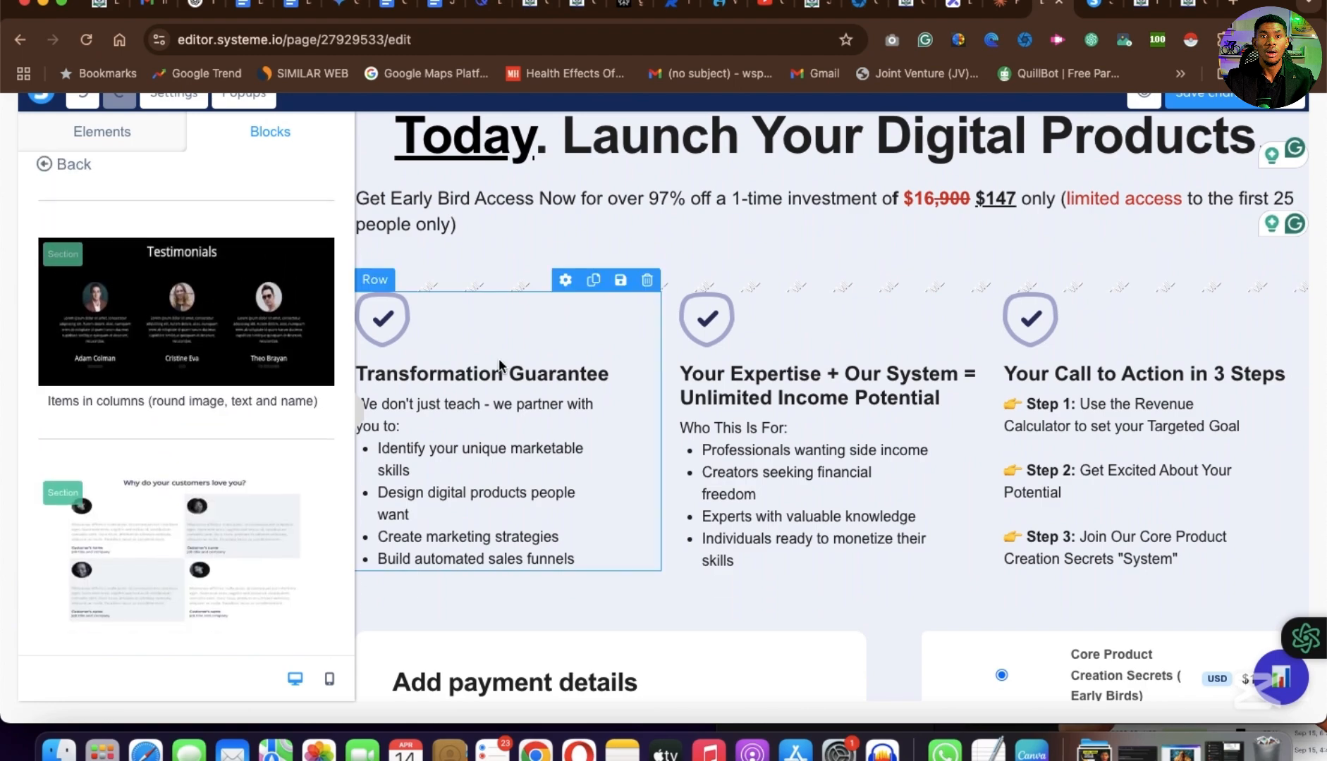
scroll(582, 420, down, 3)
scroll(581, 421, up, 5)
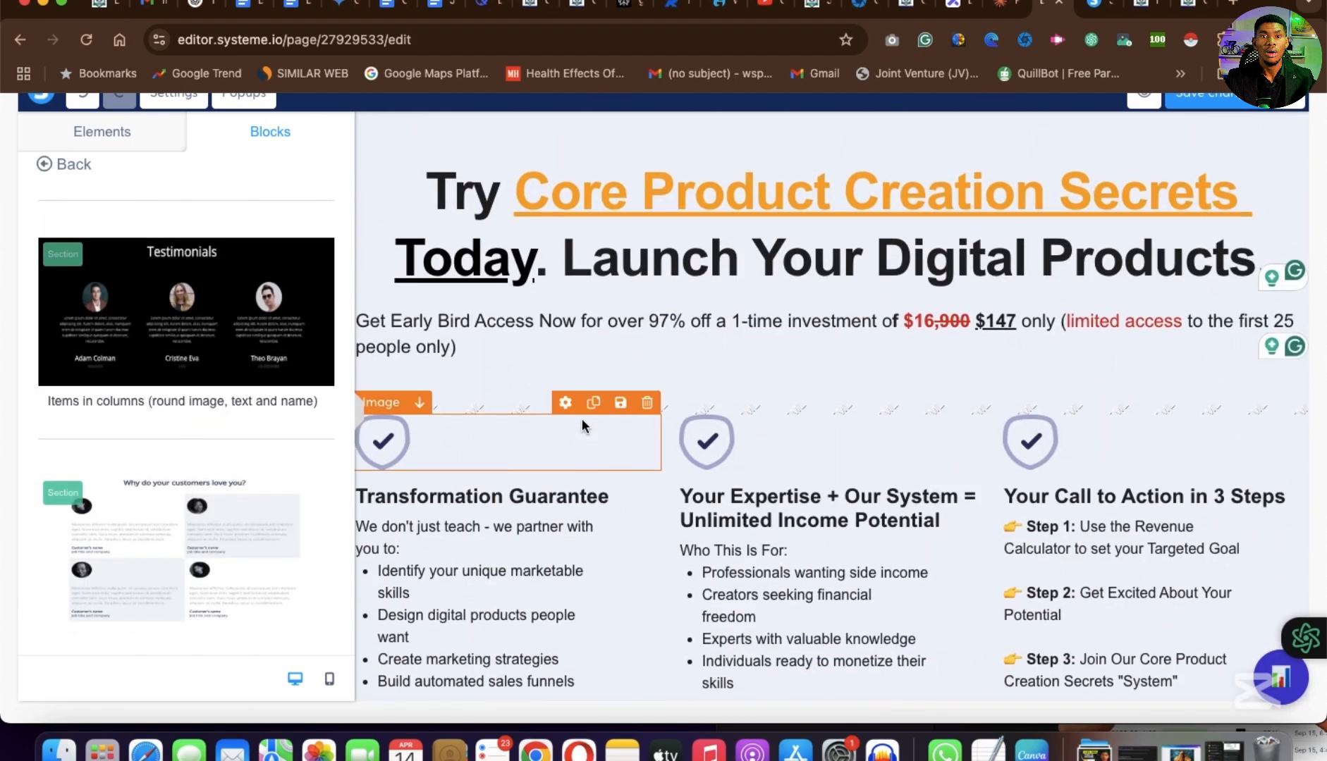
scroll(582, 418, down, 1)
Insert the black Testimonials block "Items in columns (round image, text and name)" below the revenue calculator section
drag(164, 261, 690, 450)
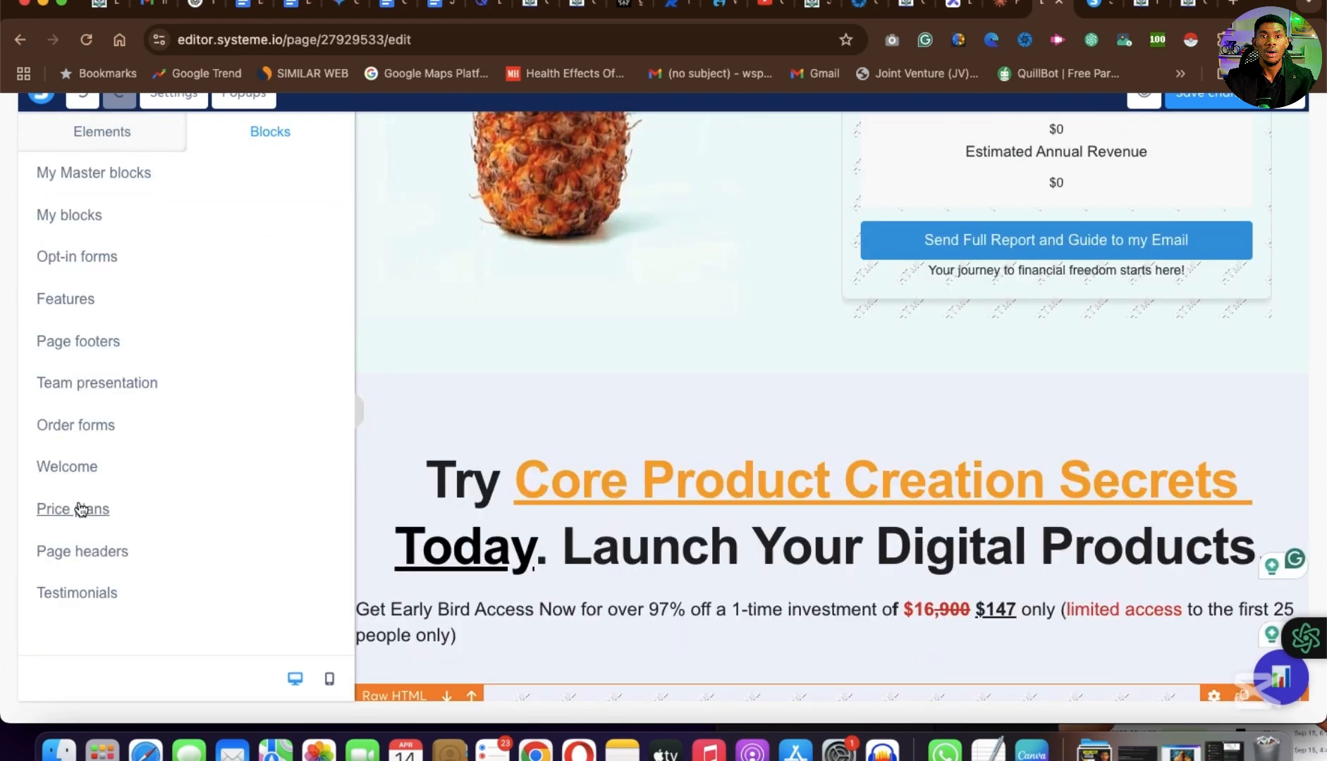
click(78, 591)
drag(186, 267, 932, 366)
scroll(916, 423, down, 3)
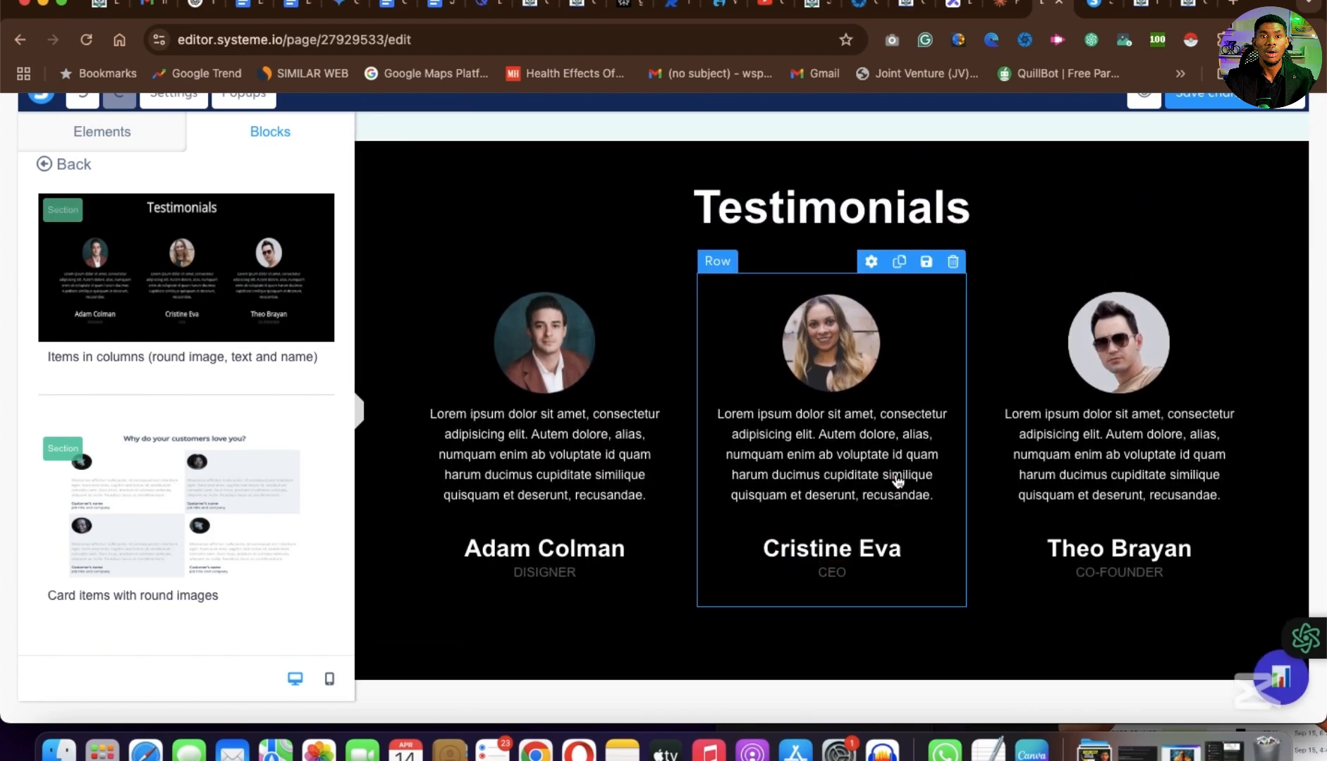
Browse the remaining Testimonials templates and the Page footers block templates
scroll(165, 420, down, 4)
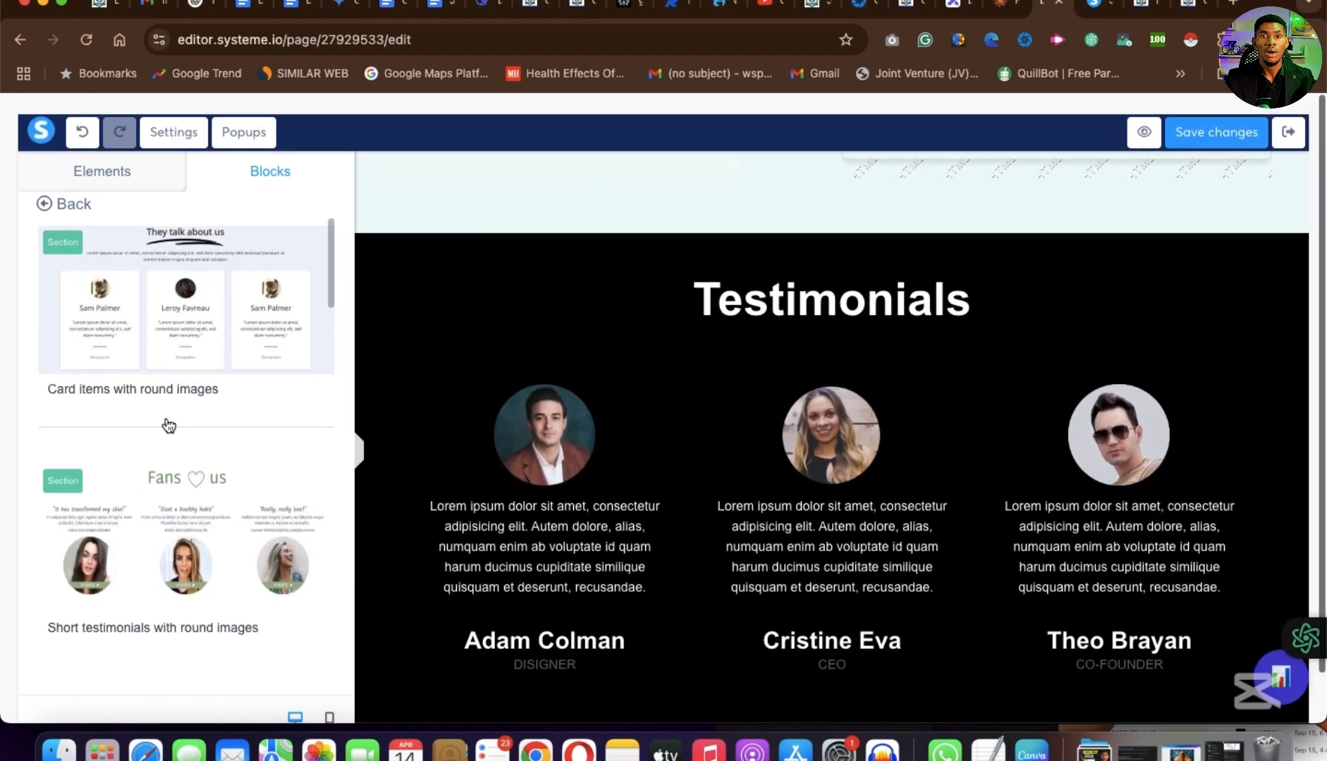
scroll(169, 427, down, 6)
click(51, 204)
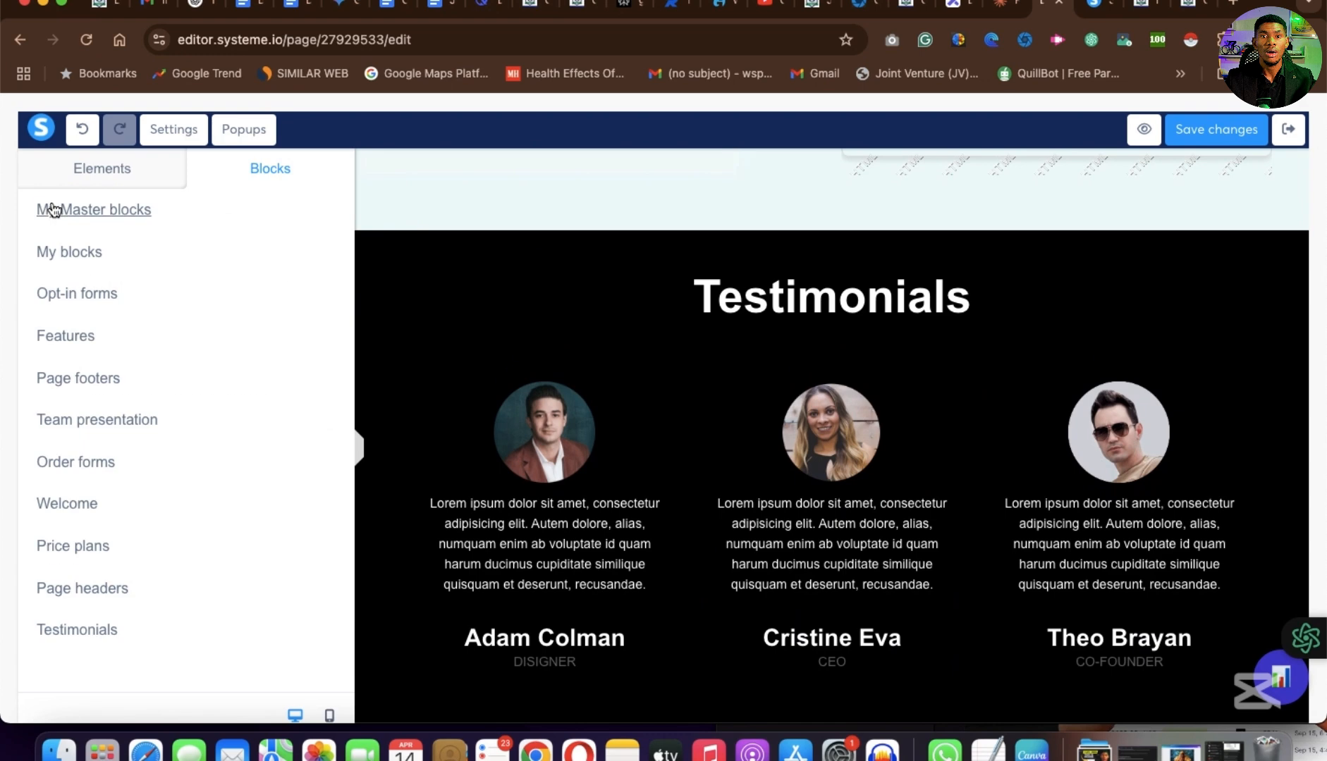
click(76, 381)
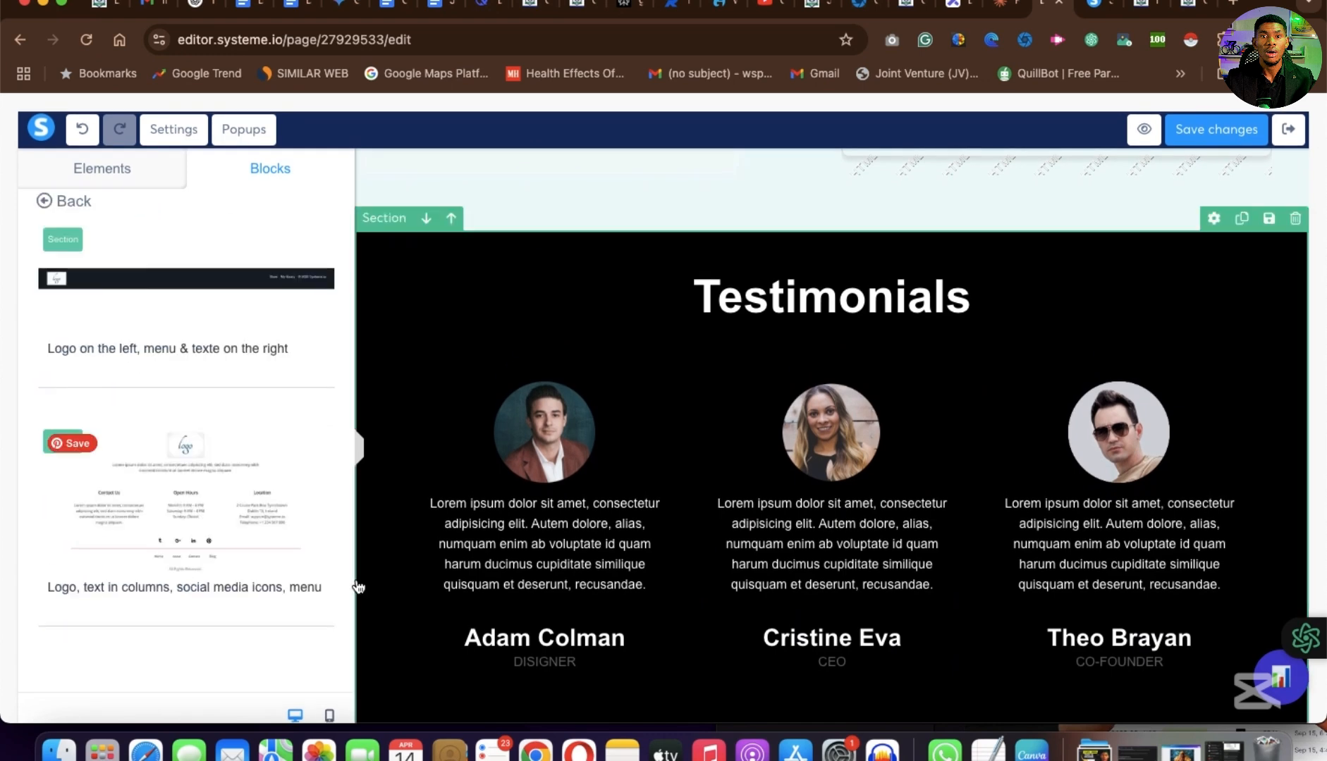
scroll(223, 514, down, 5)
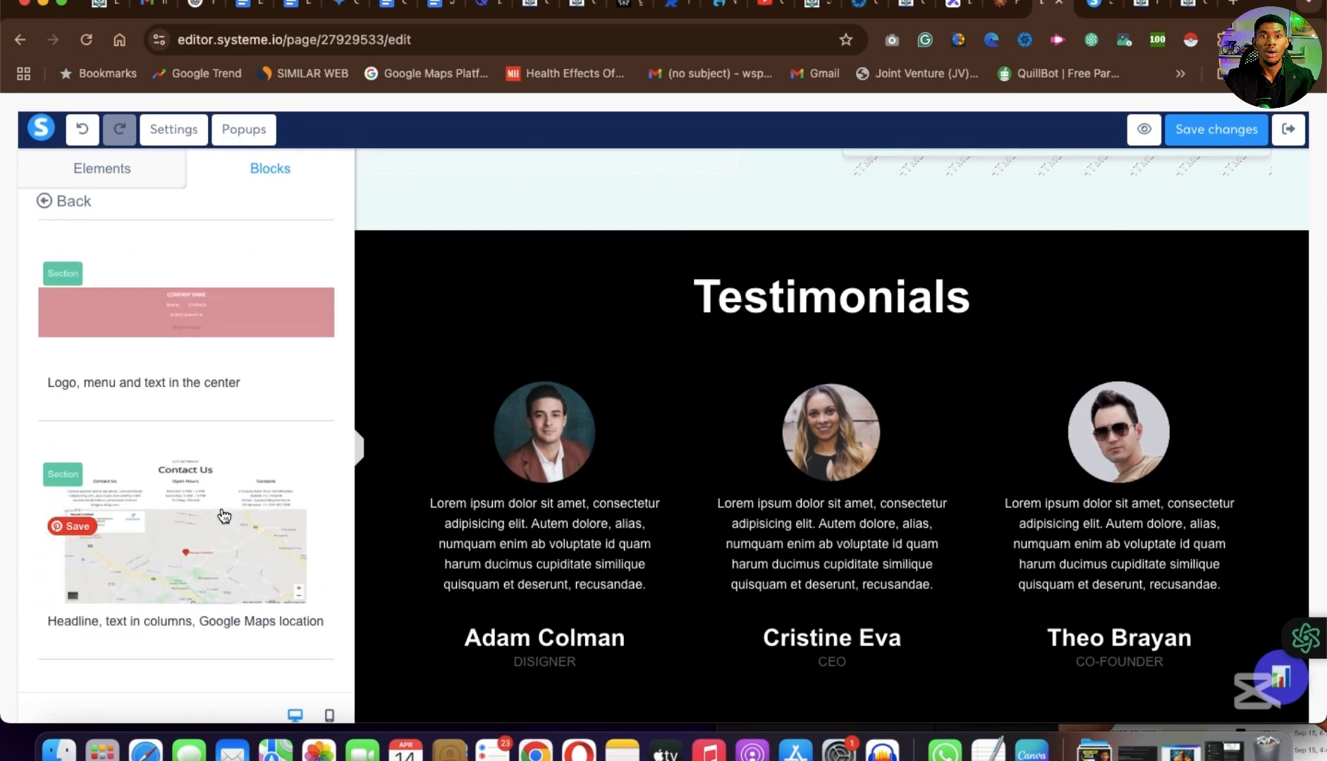
scroll(786, 533, down, 4)
scroll(786, 532, up, 2)
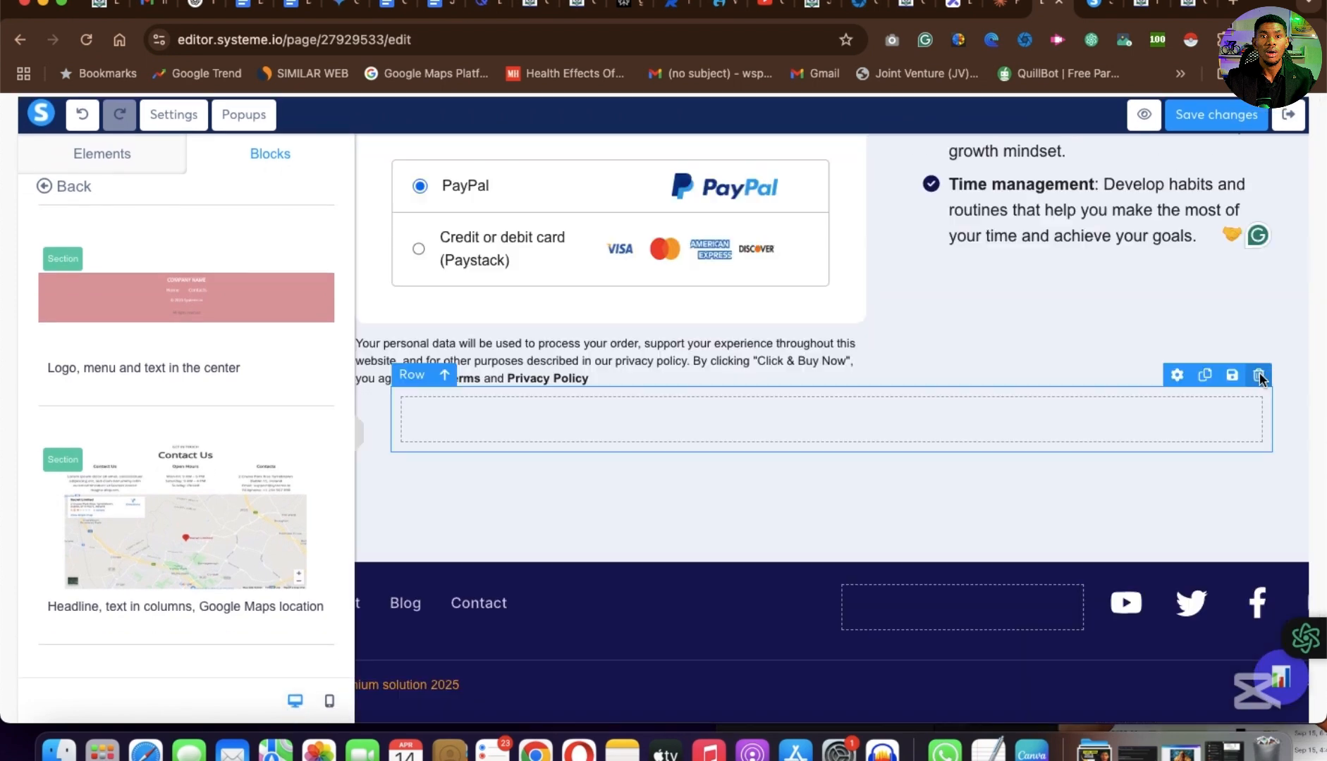
Delete the empty row below the privacy notice under the payment form and confirm the deletion
click(1259, 375)
click(817, 155)
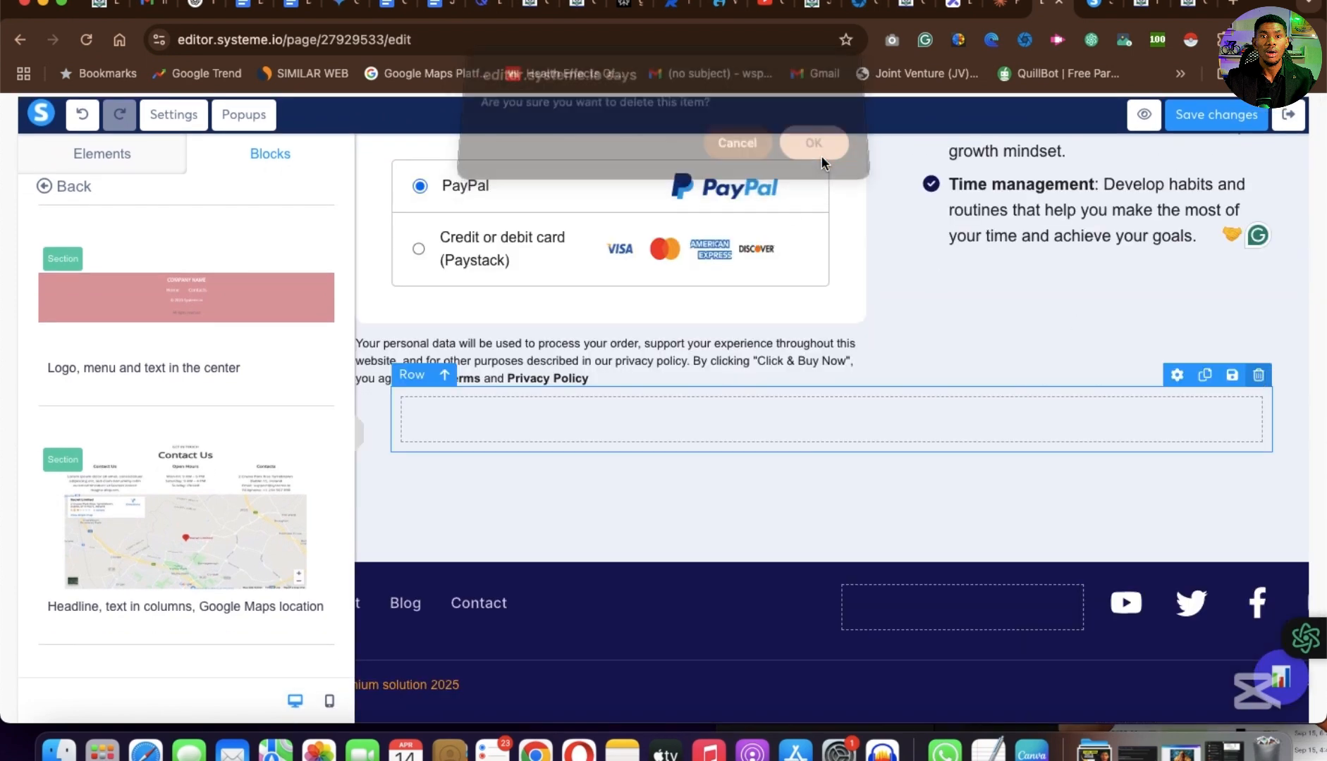
scroll(842, 493, down, 1)
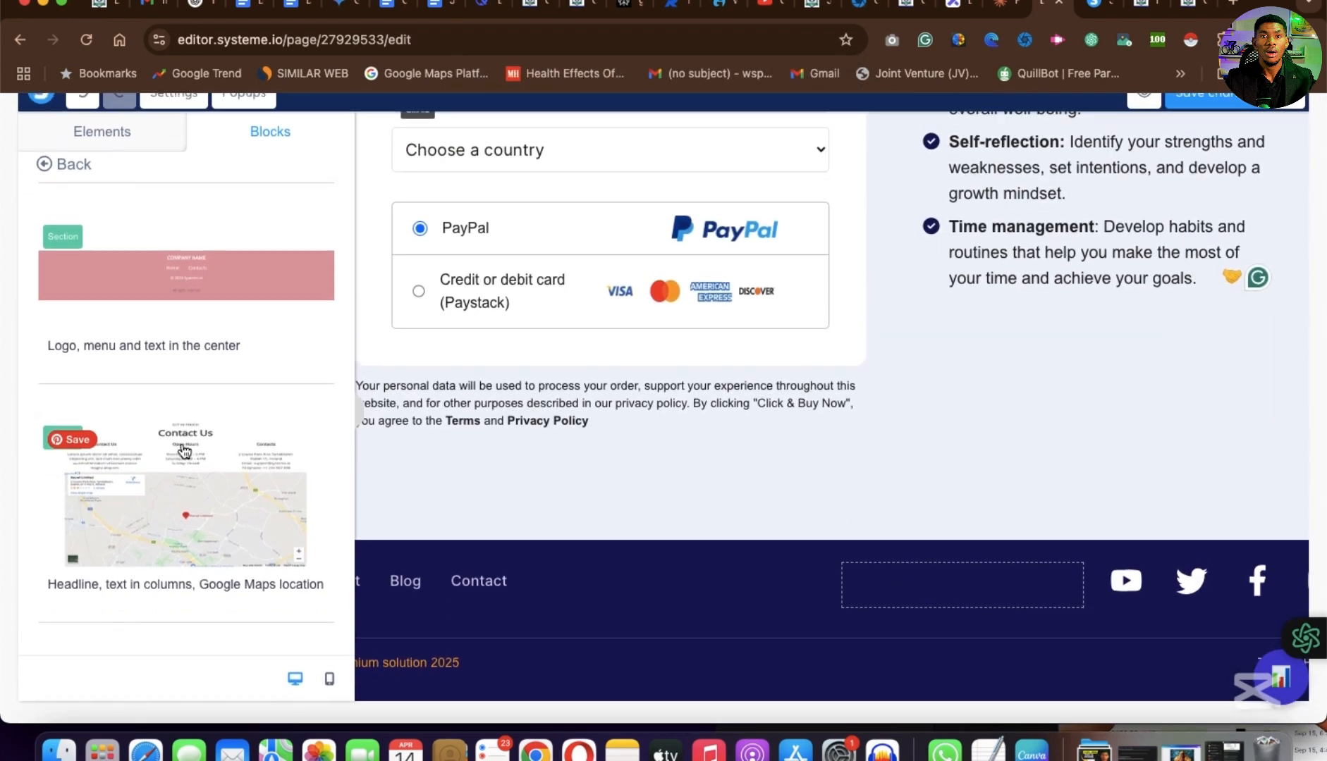
Browse the Team presentation block templates and review the page's three-column section and payment form
scroll(184, 439, up, 6)
click(64, 163)
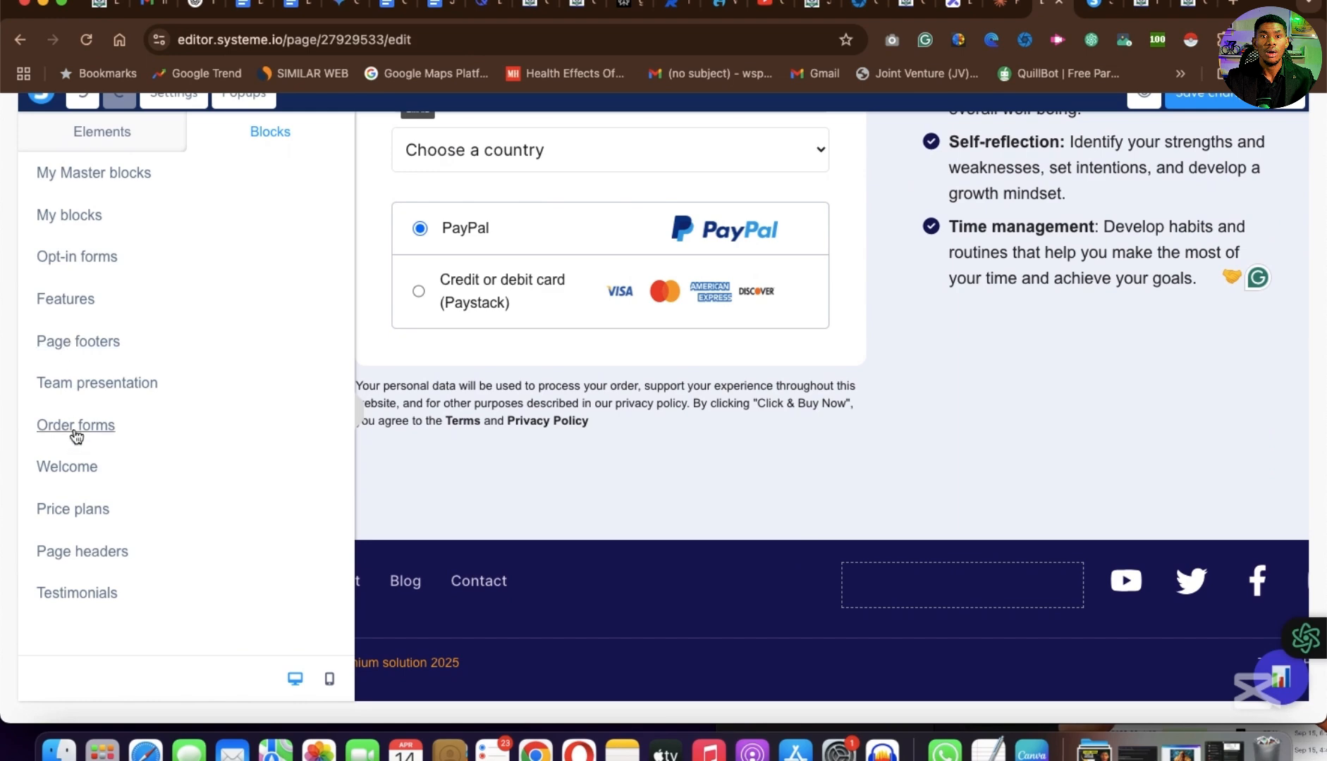
click(70, 391)
scroll(838, 345, up, 10)
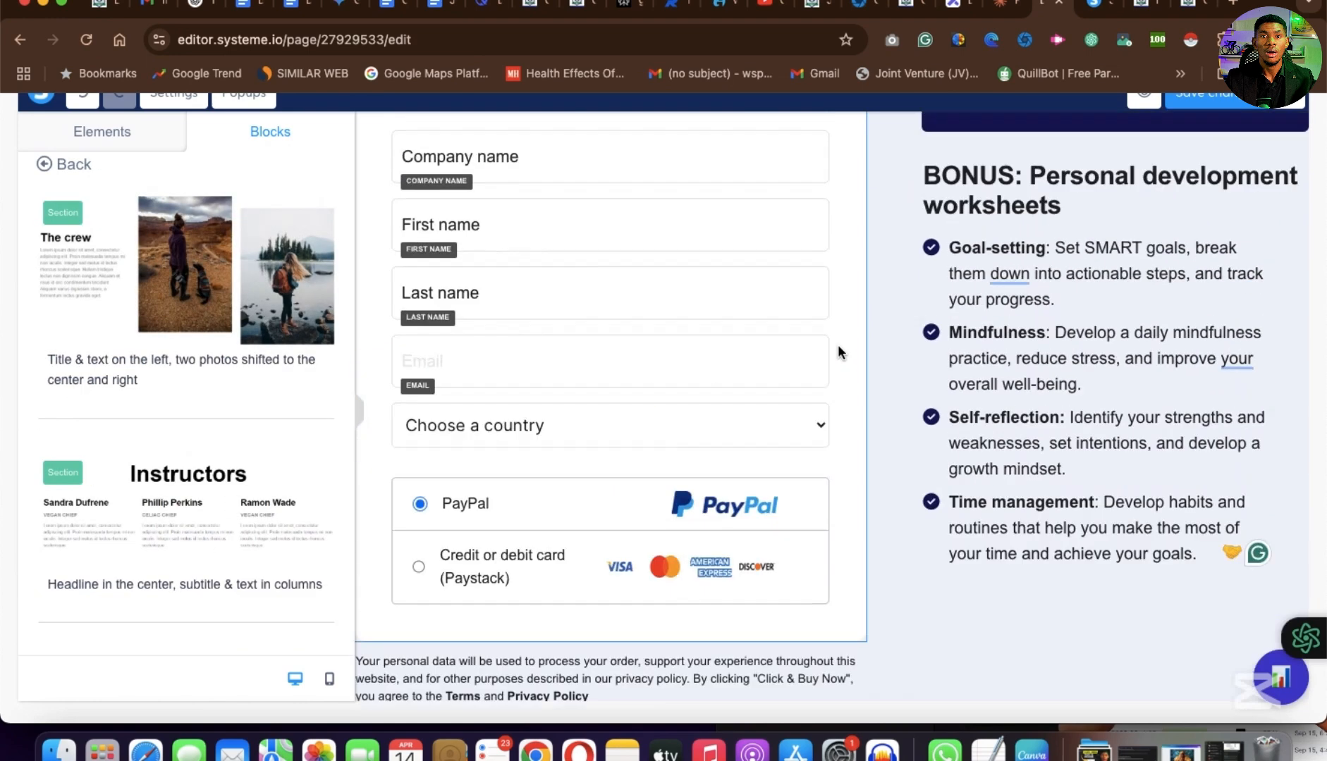
scroll(837, 351, down, 1)
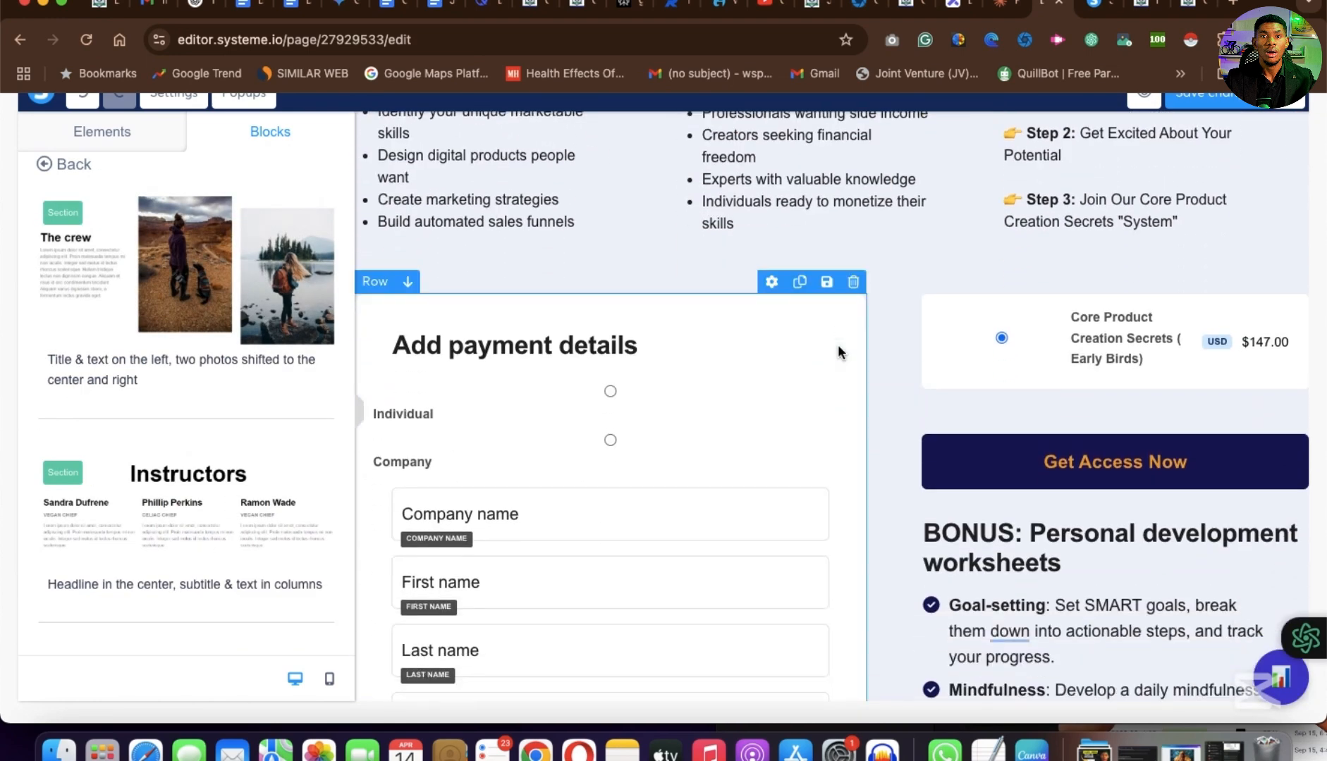
scroll(837, 344, up, 7)
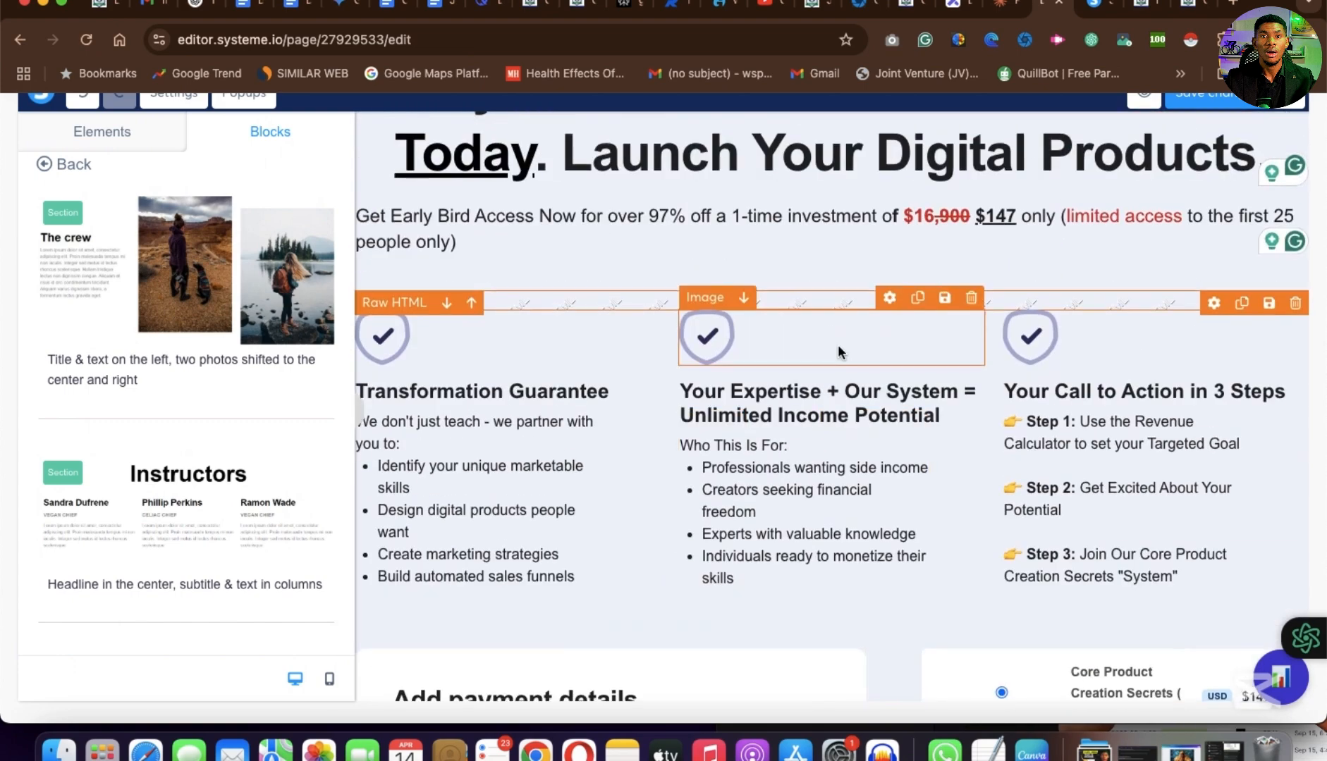
scroll(786, 438, down, 7)
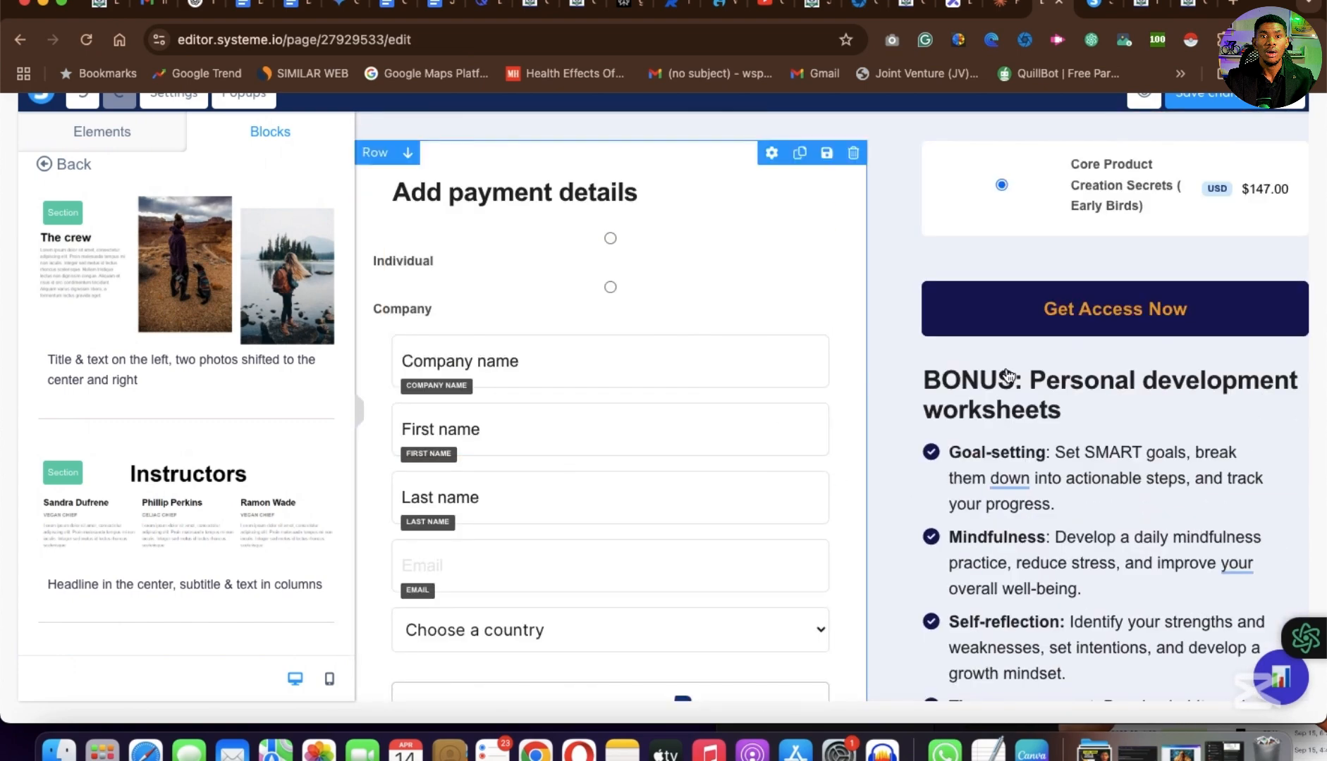
Check the default typography in the page settings and browse the order form and pricing block templates
scroll(208, 181, up, 2)
scroll(182, 149, up, 1)
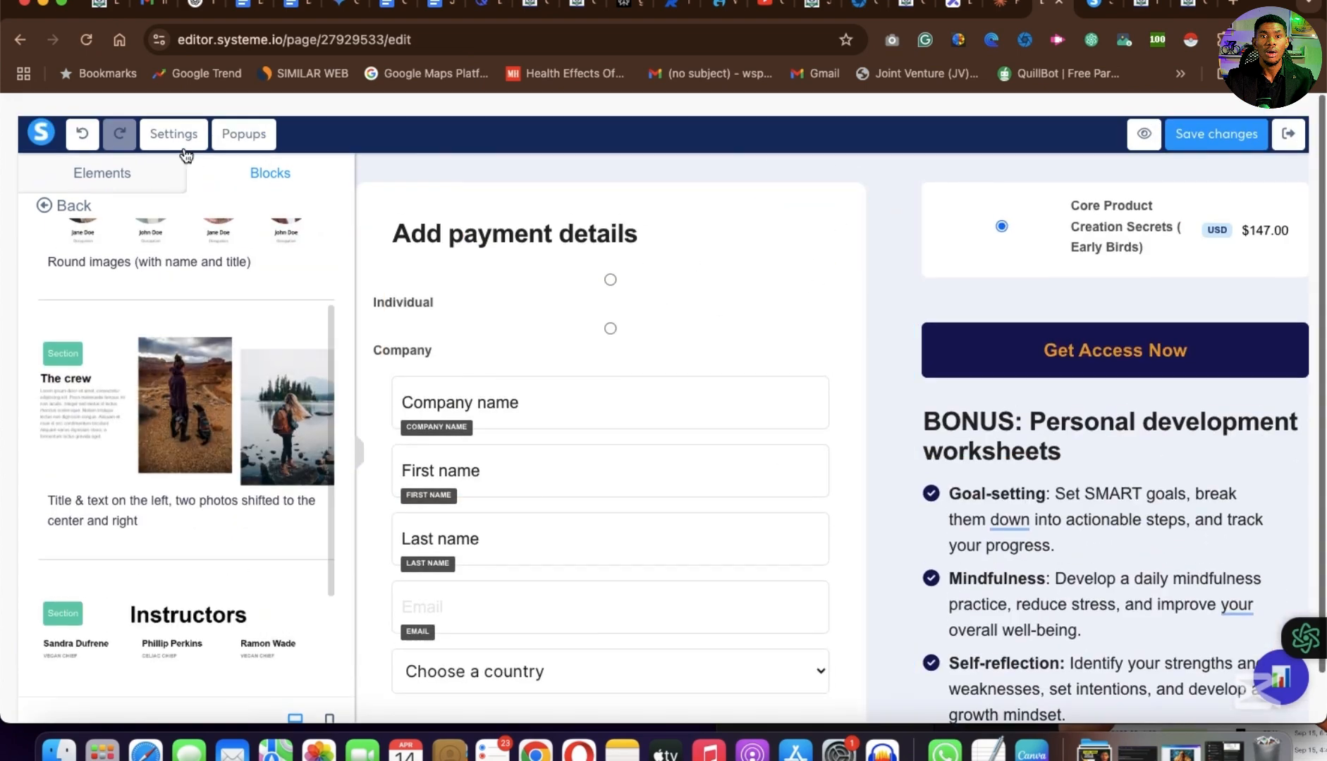
click(176, 132)
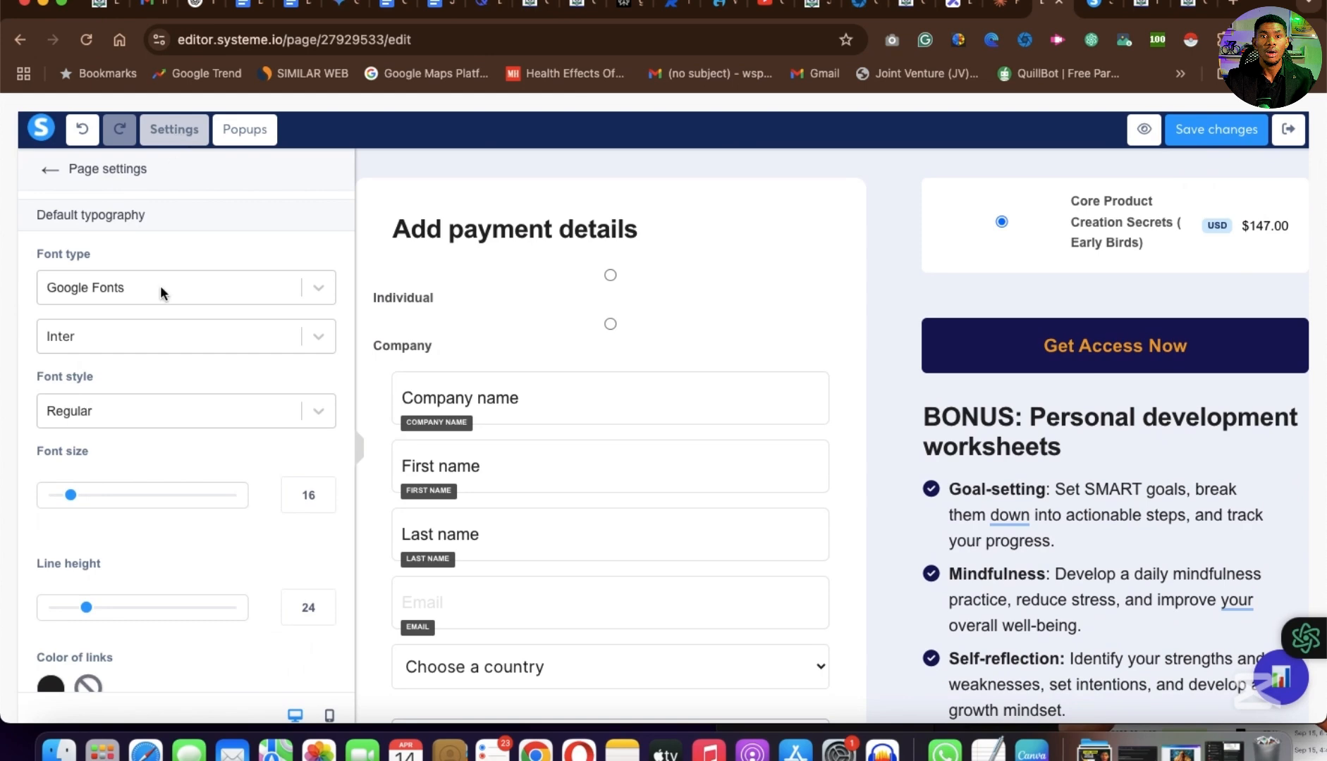
click(49, 173)
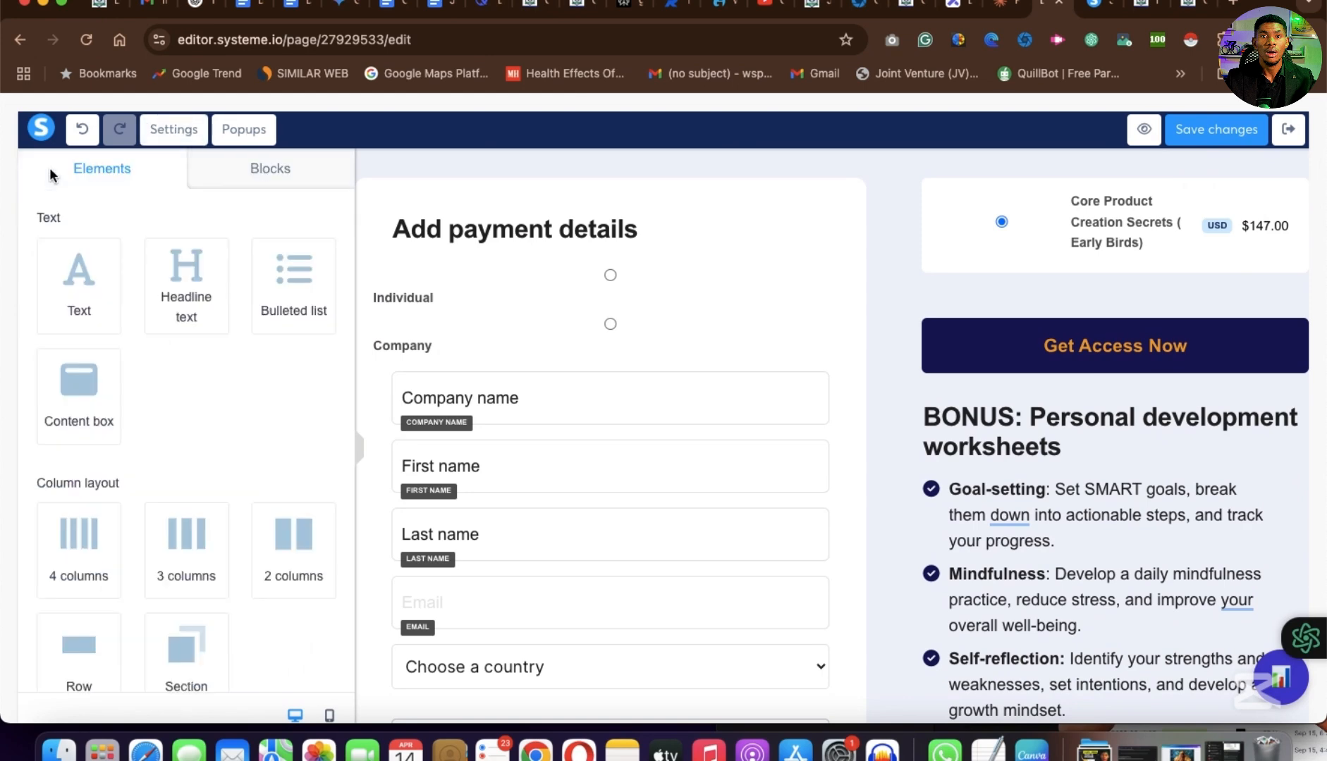
click(275, 176)
click(63, 461)
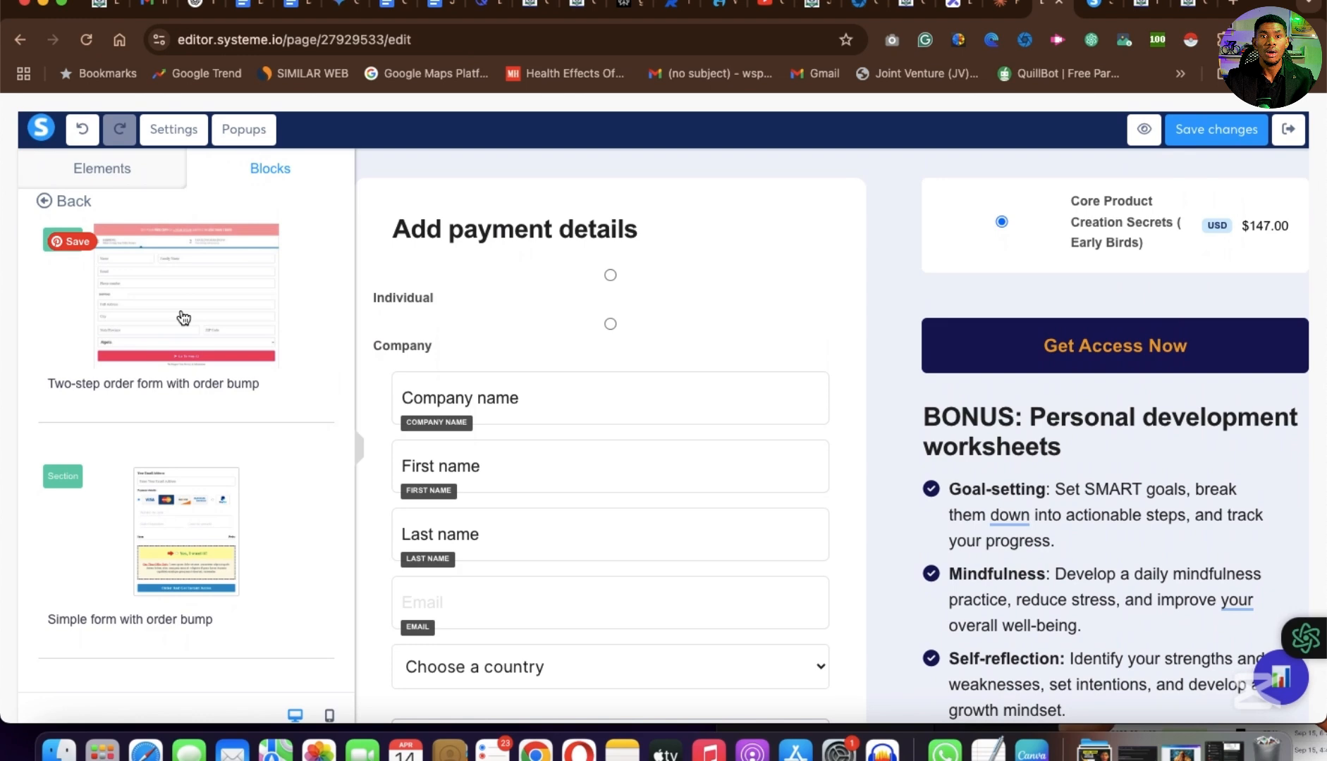
scroll(192, 560, down, 1)
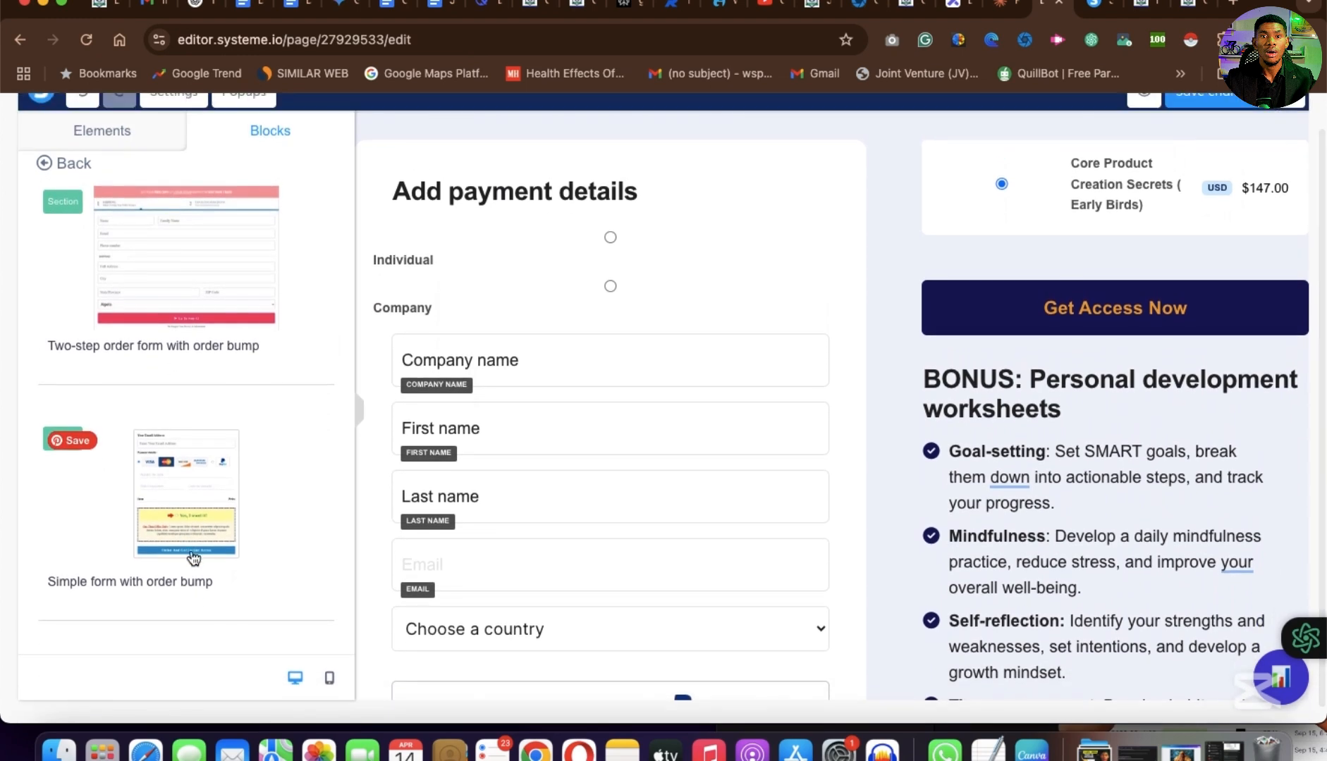
click(64, 163)
click(64, 509)
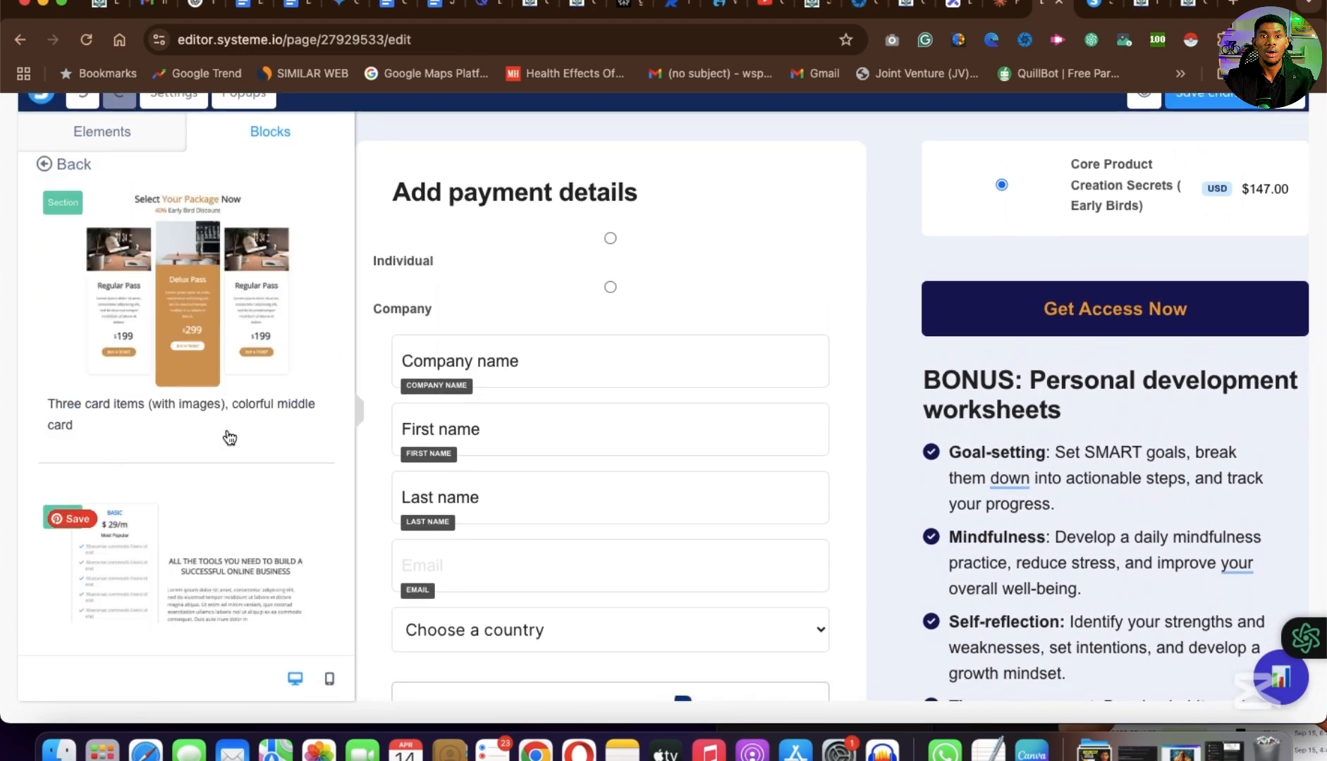
scroll(185, 352, down, 10)
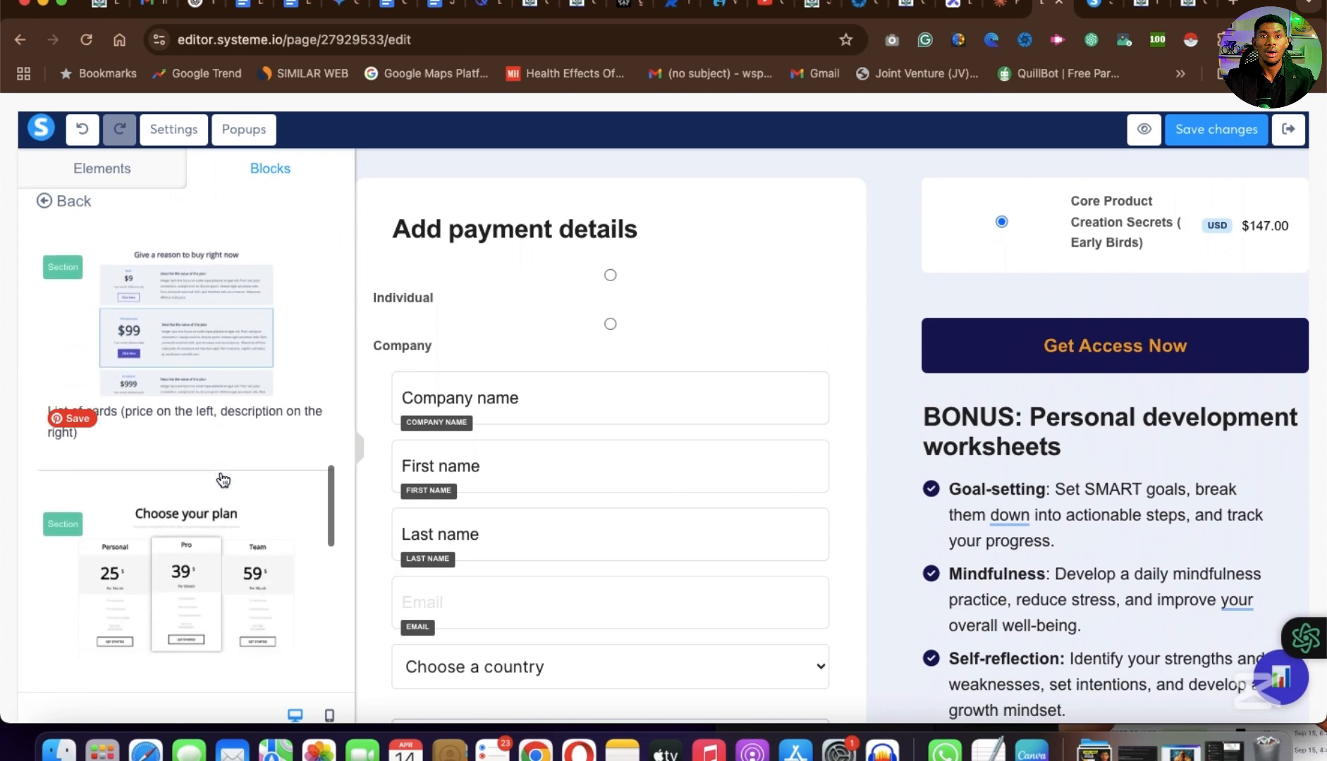
scroll(220, 478, down, 3)
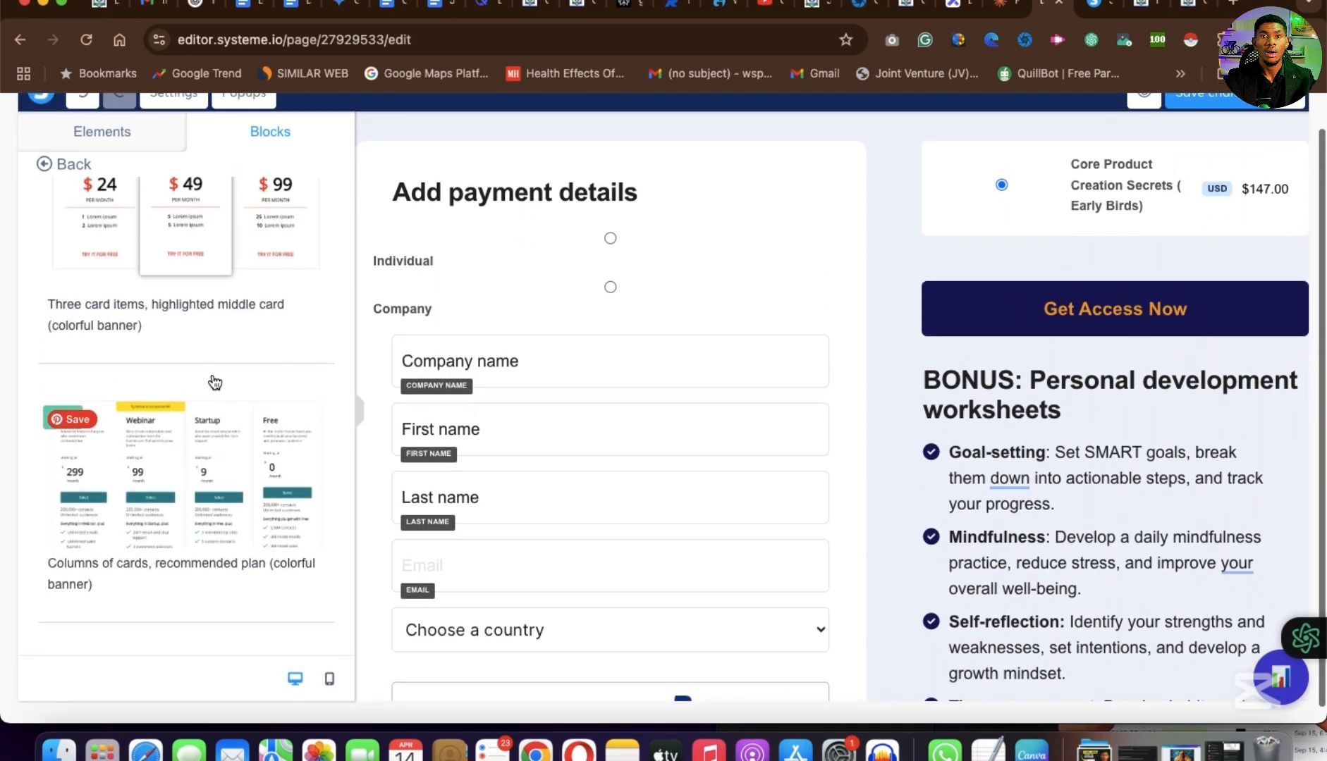
scroll(219, 331, up, 8)
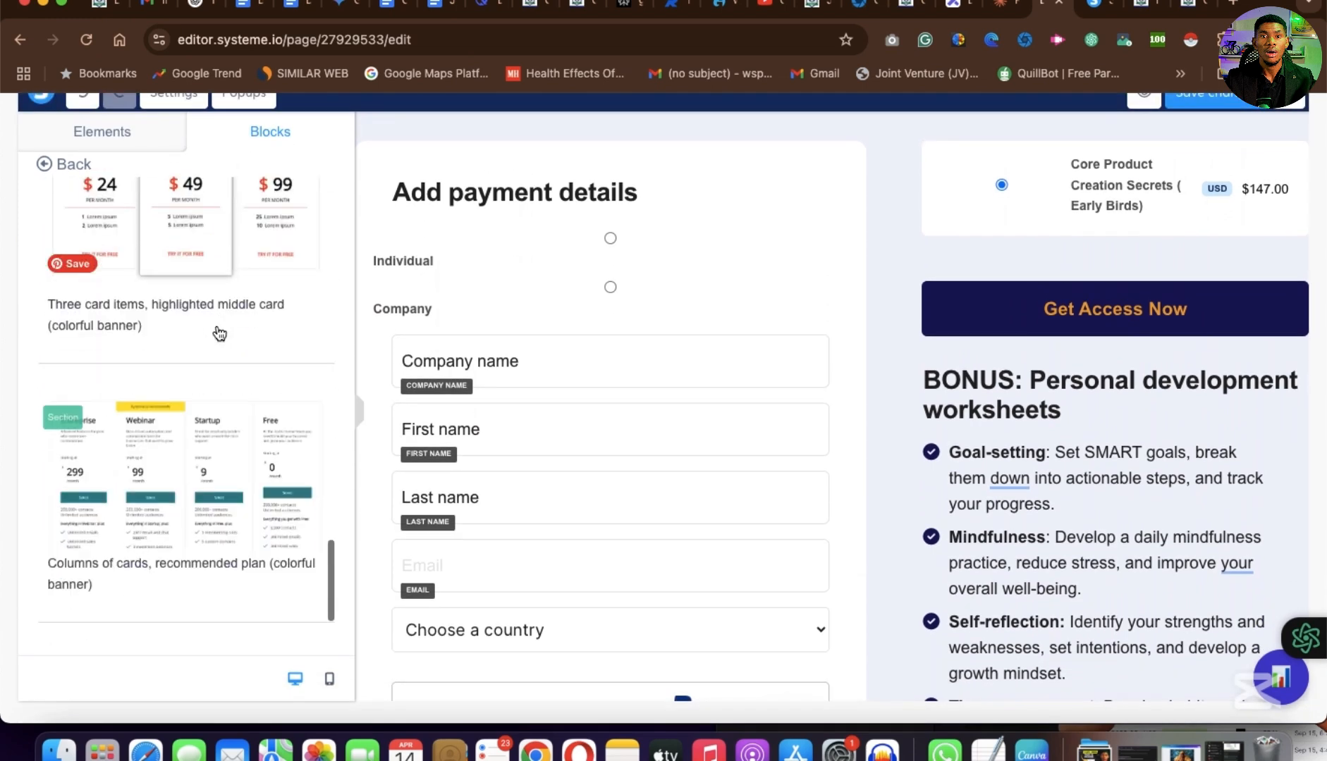
Examine the payment details form, its row settings and the adjoining offer price and bonus column
click(873, 203)
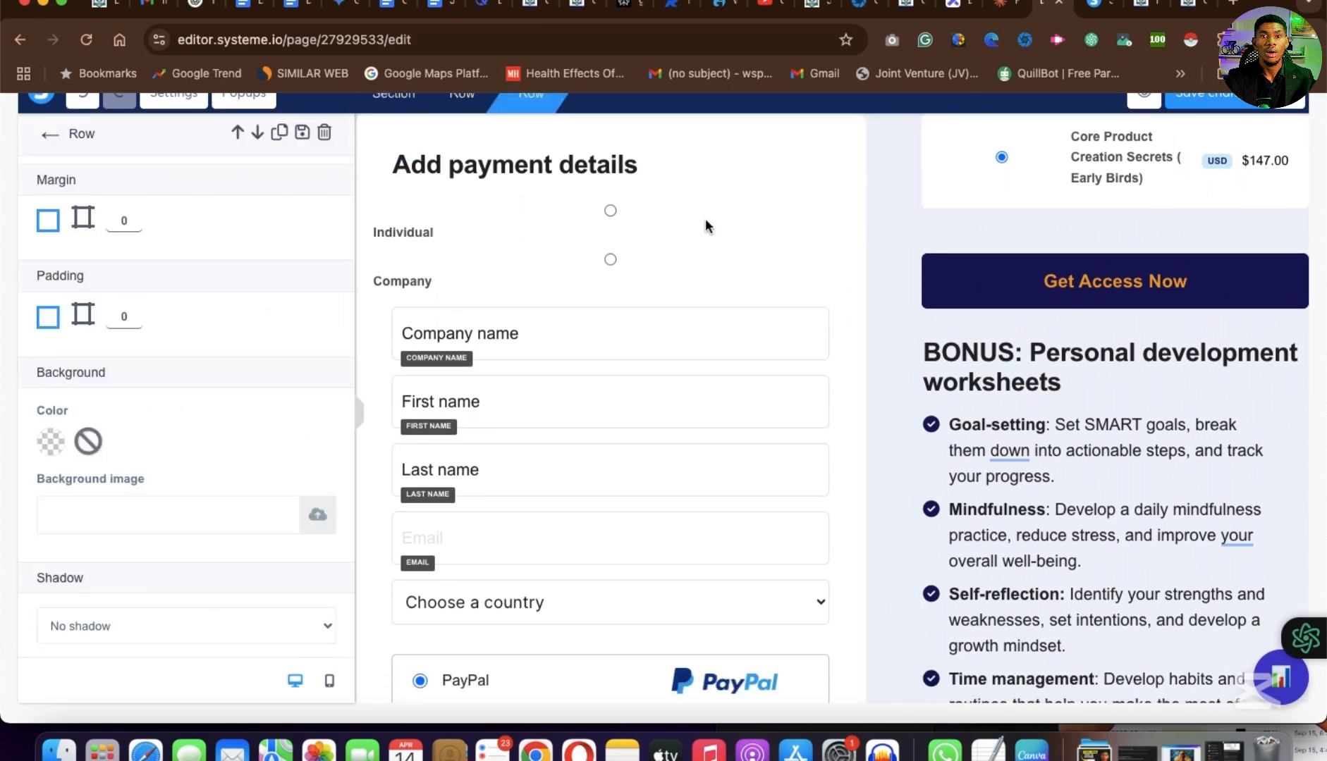
scroll(659, 335, up, 1)
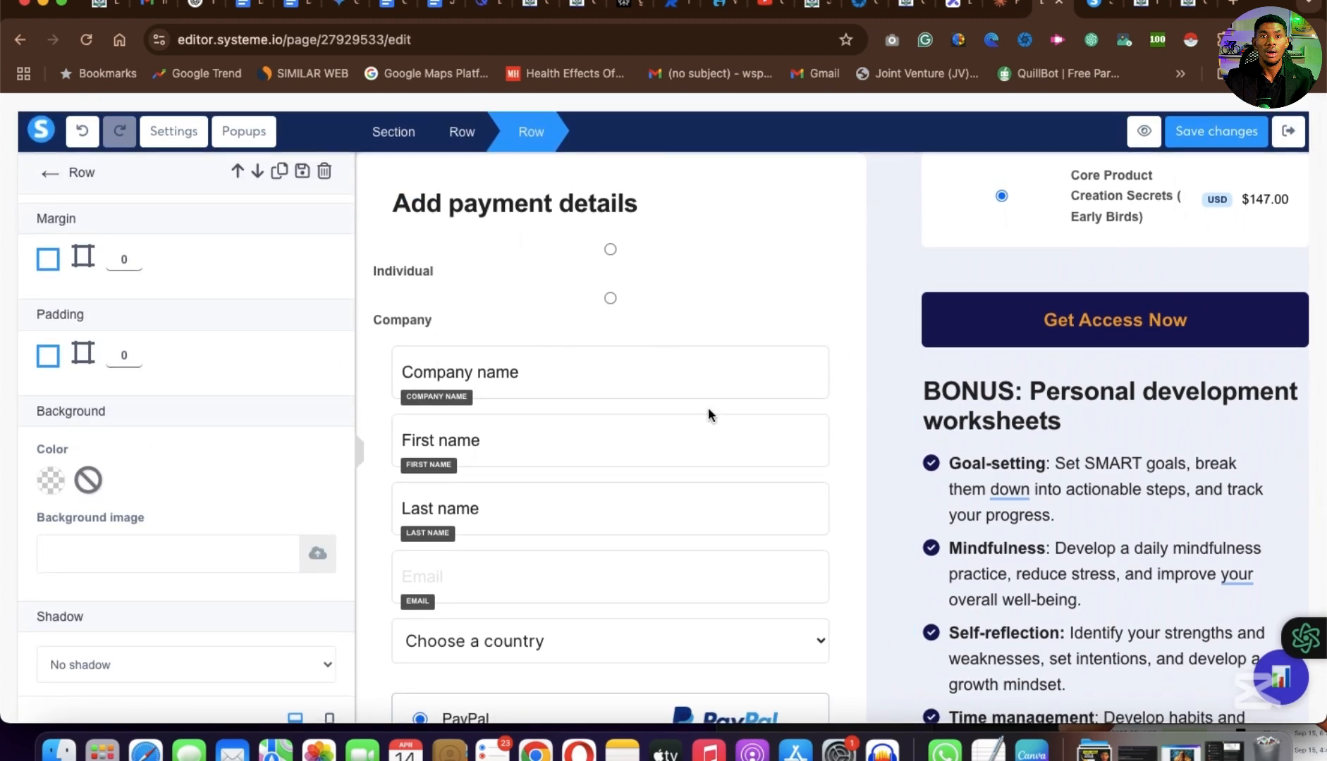
scroll(860, 429, down, 2)
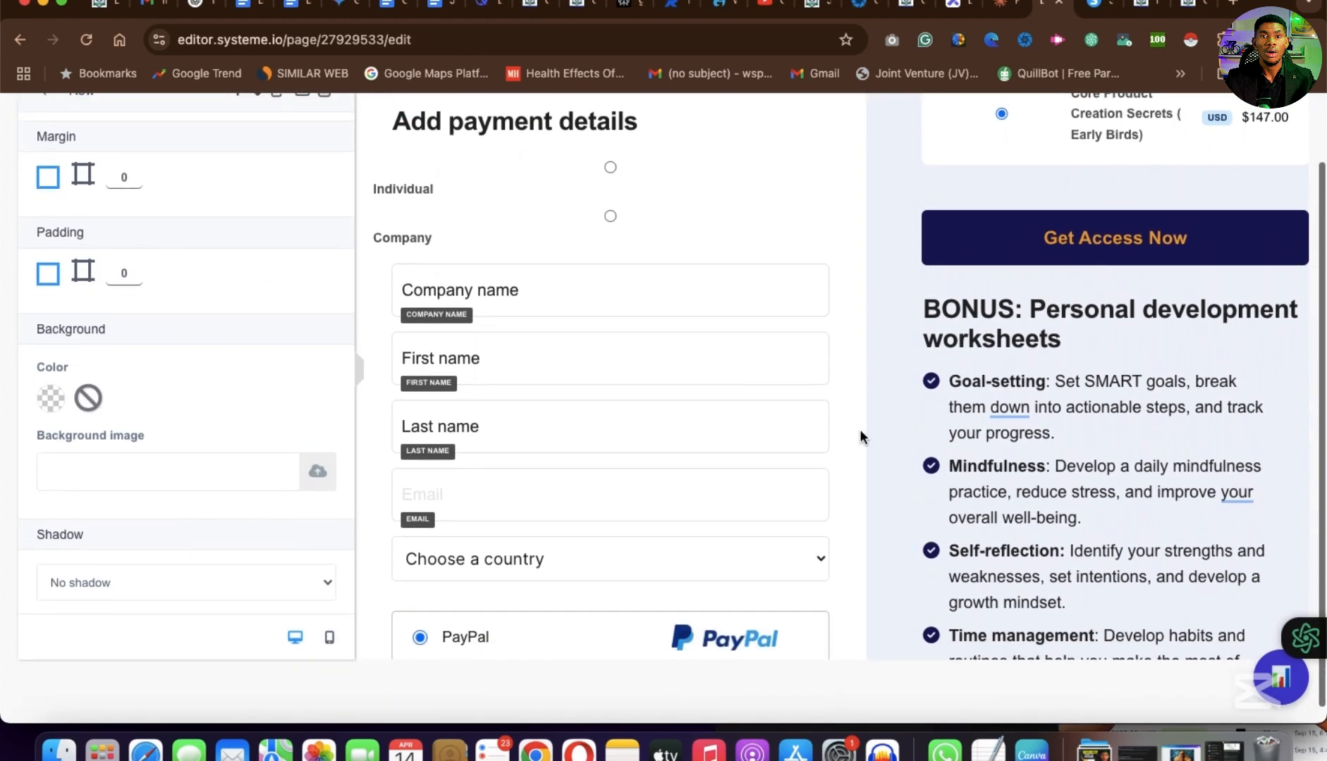
scroll(860, 429, up, 1)
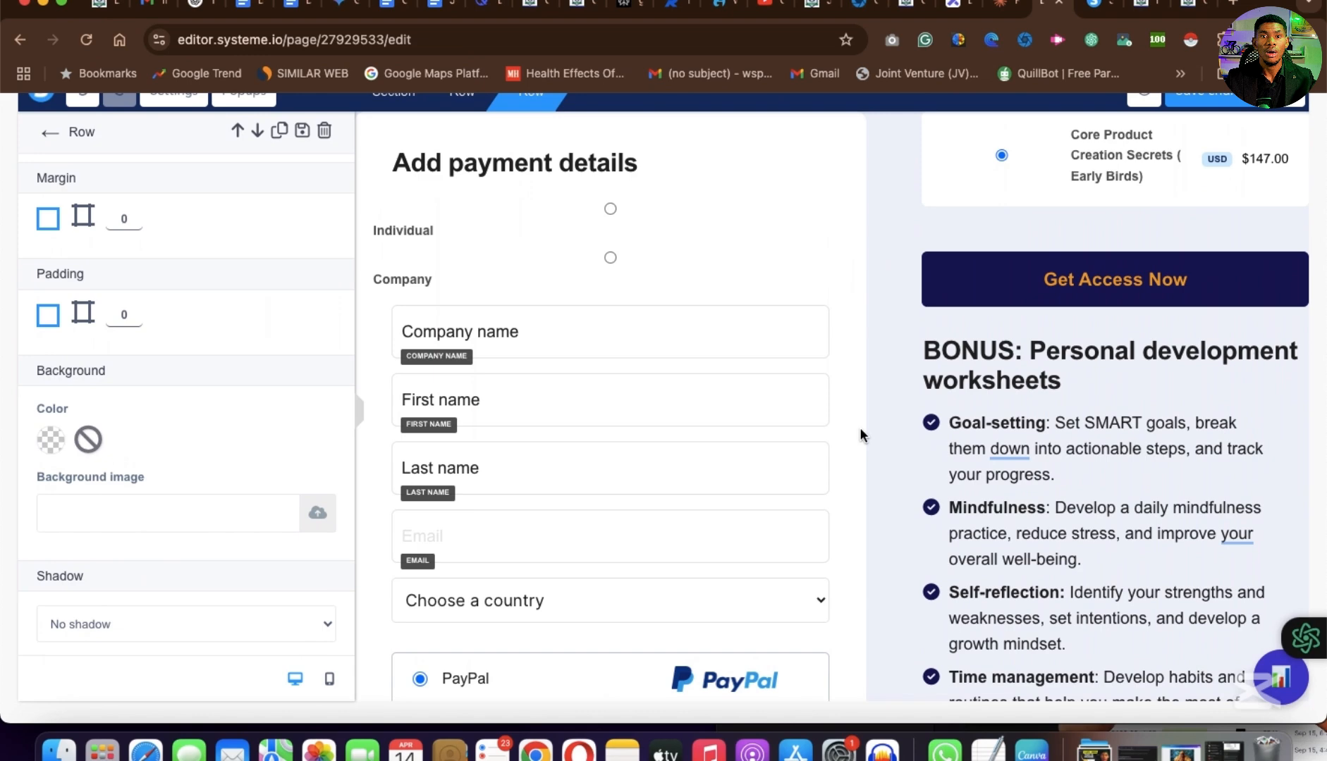
scroll(860, 428, up, 1)
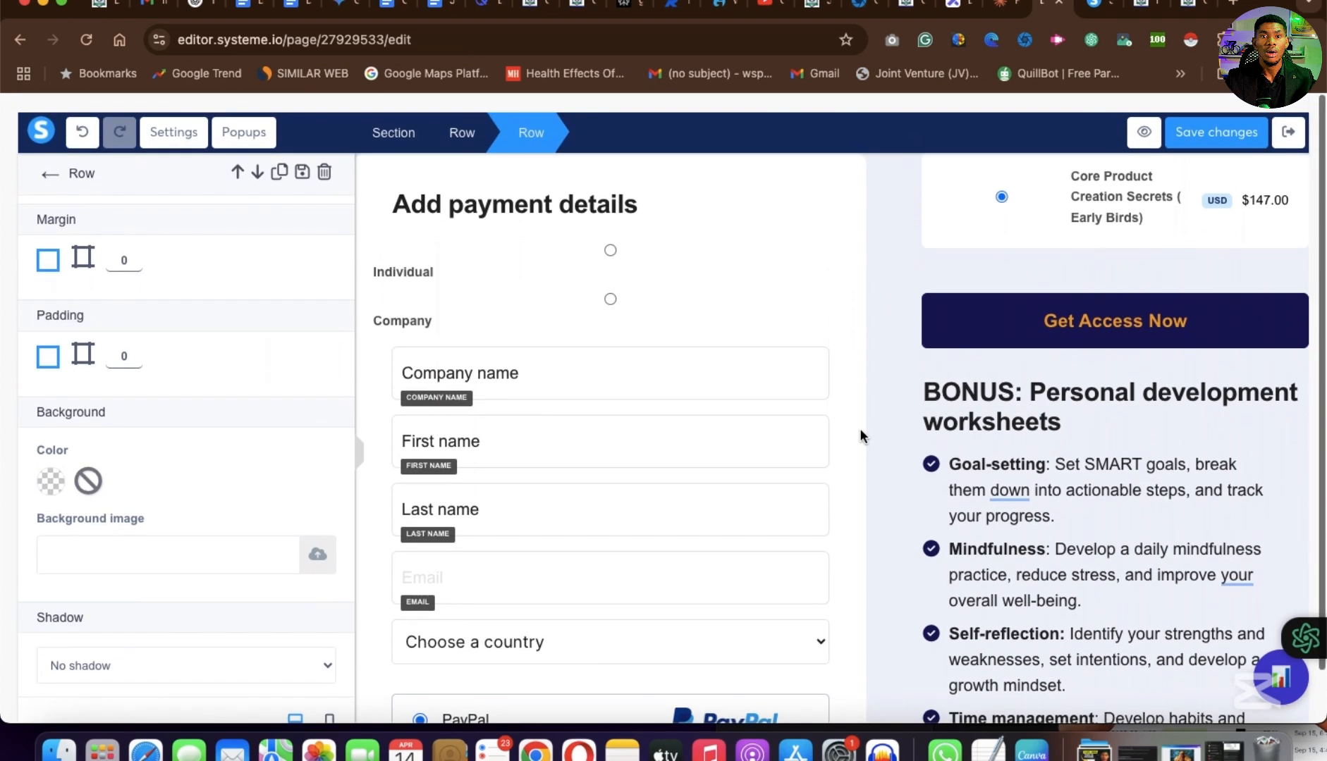
click(882, 182)
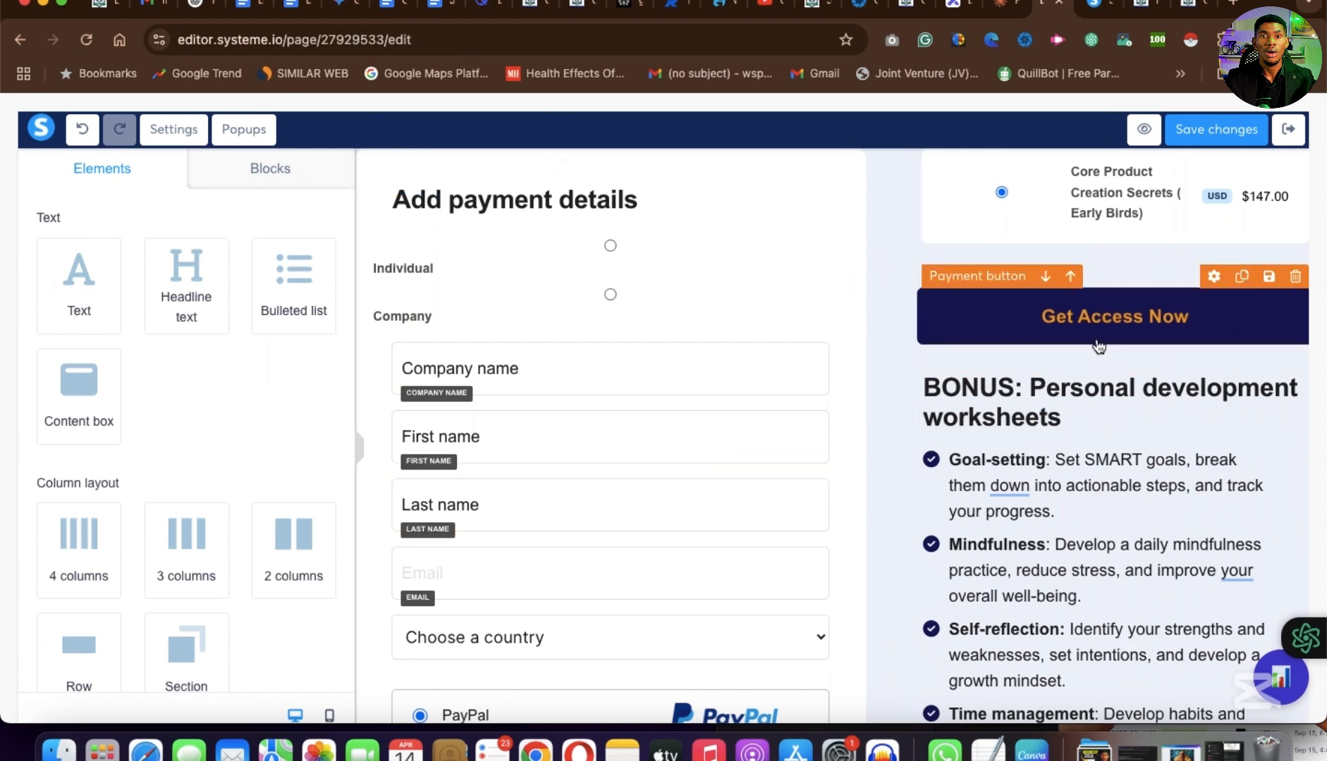
scroll(819, 529, down, 6)
scroll(819, 532, up, 7)
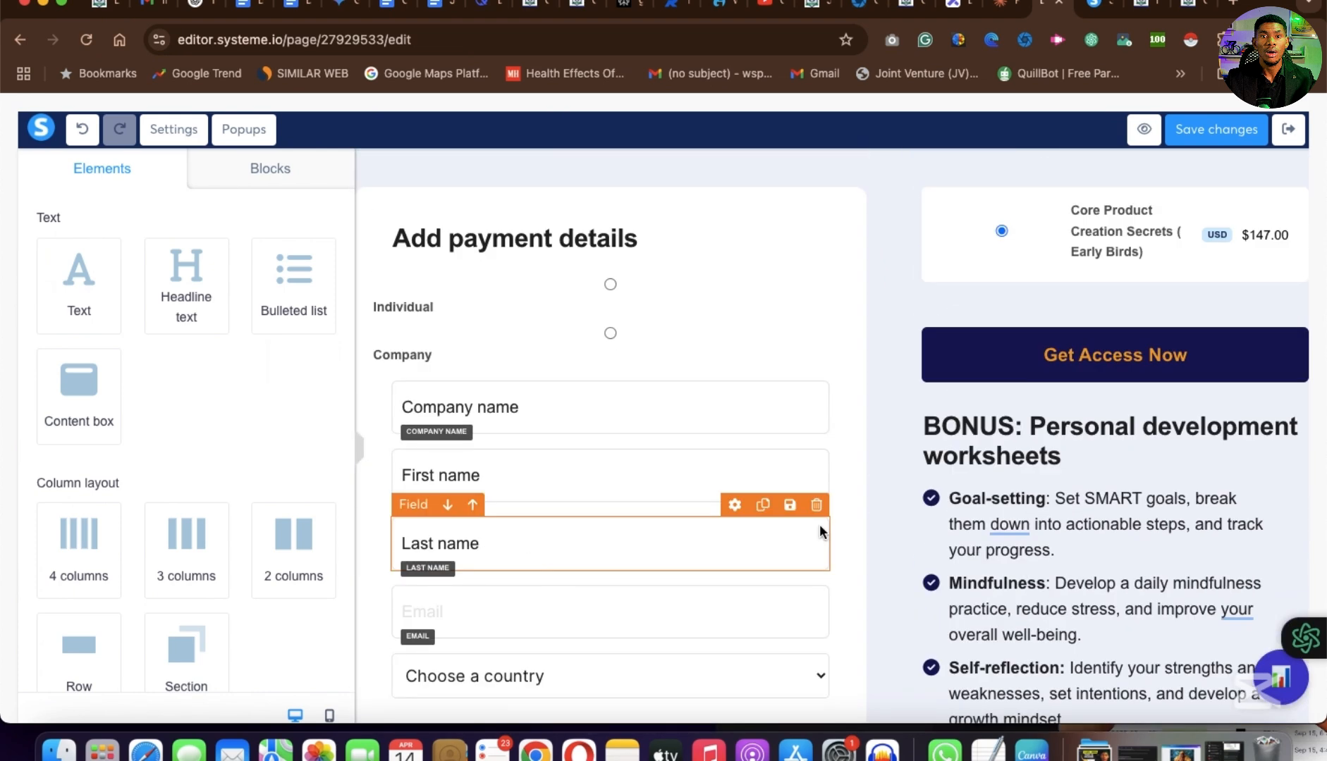
scroll(819, 524, down, 2)
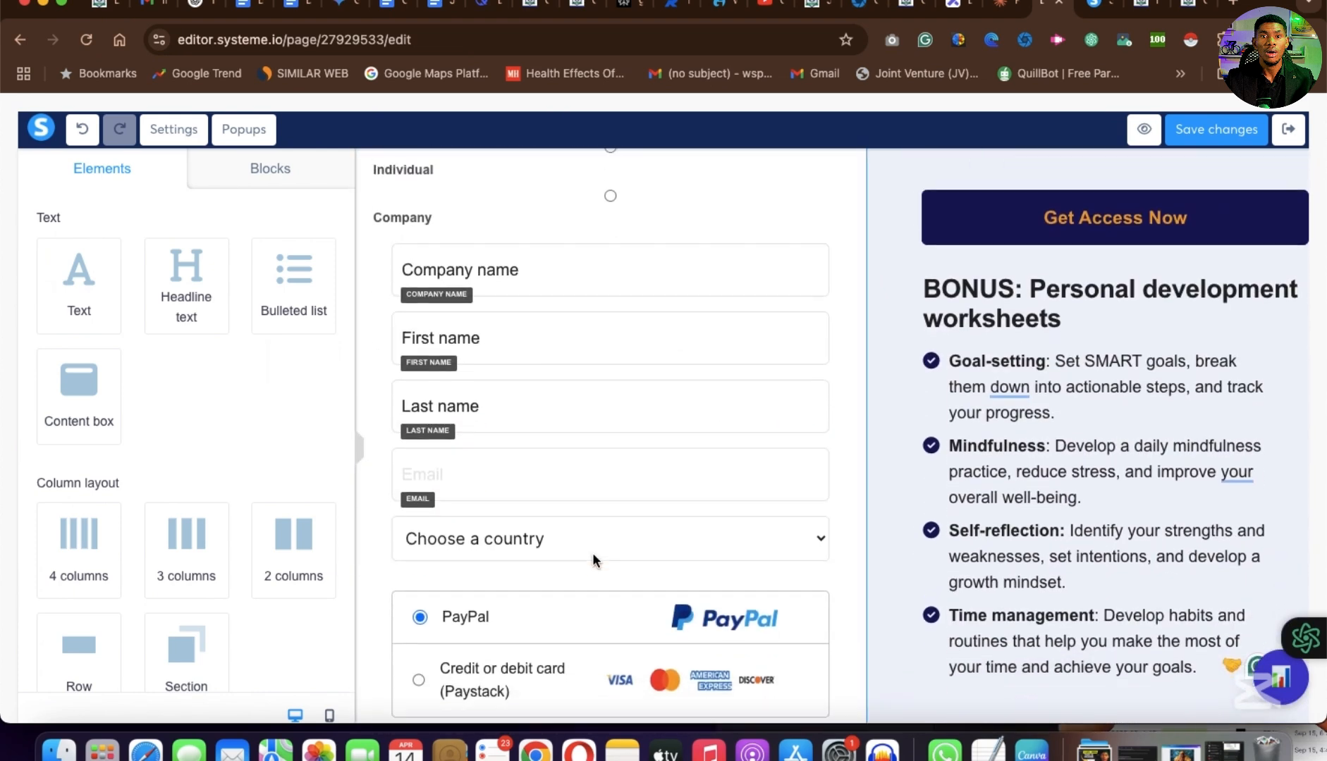
scroll(593, 555, up, 2)
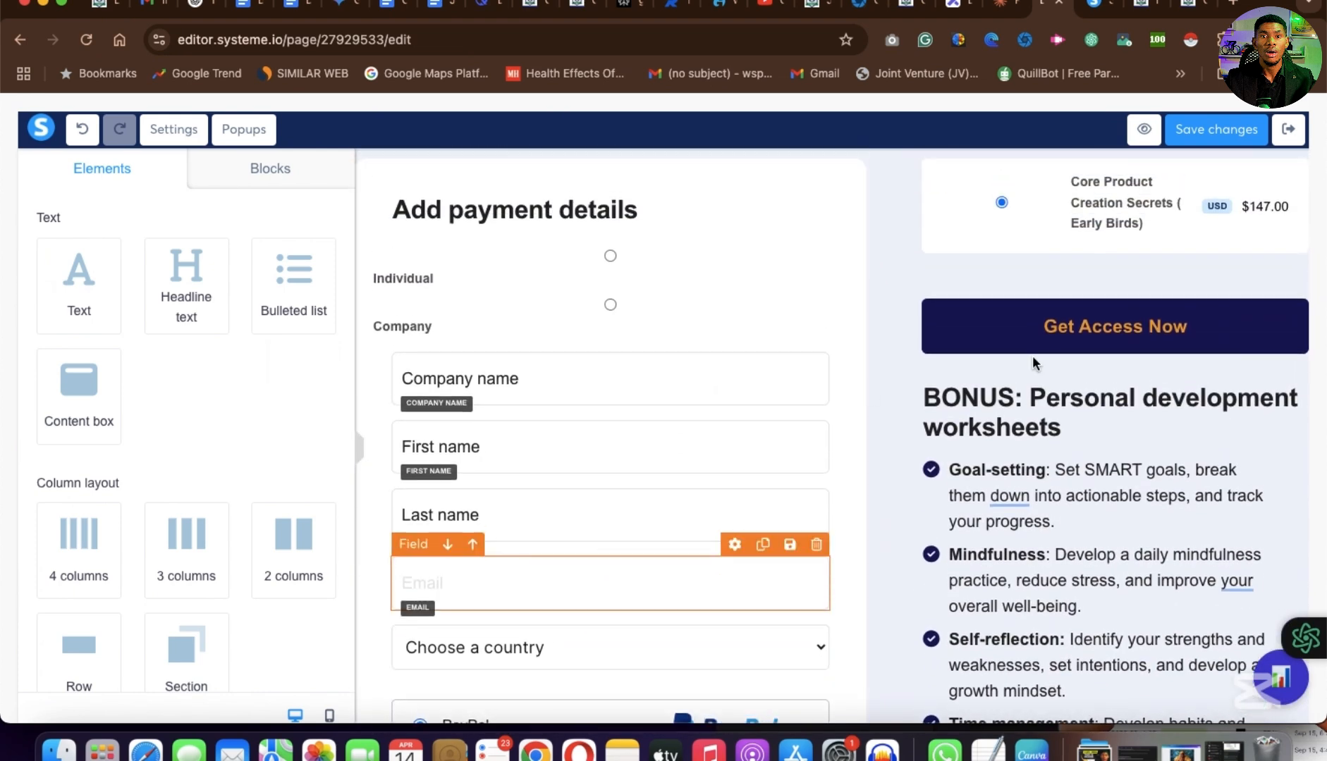
Inspect the "Get Access Now" payment button's text, font, color and hover effect settings
click(1095, 332)
click(1104, 340)
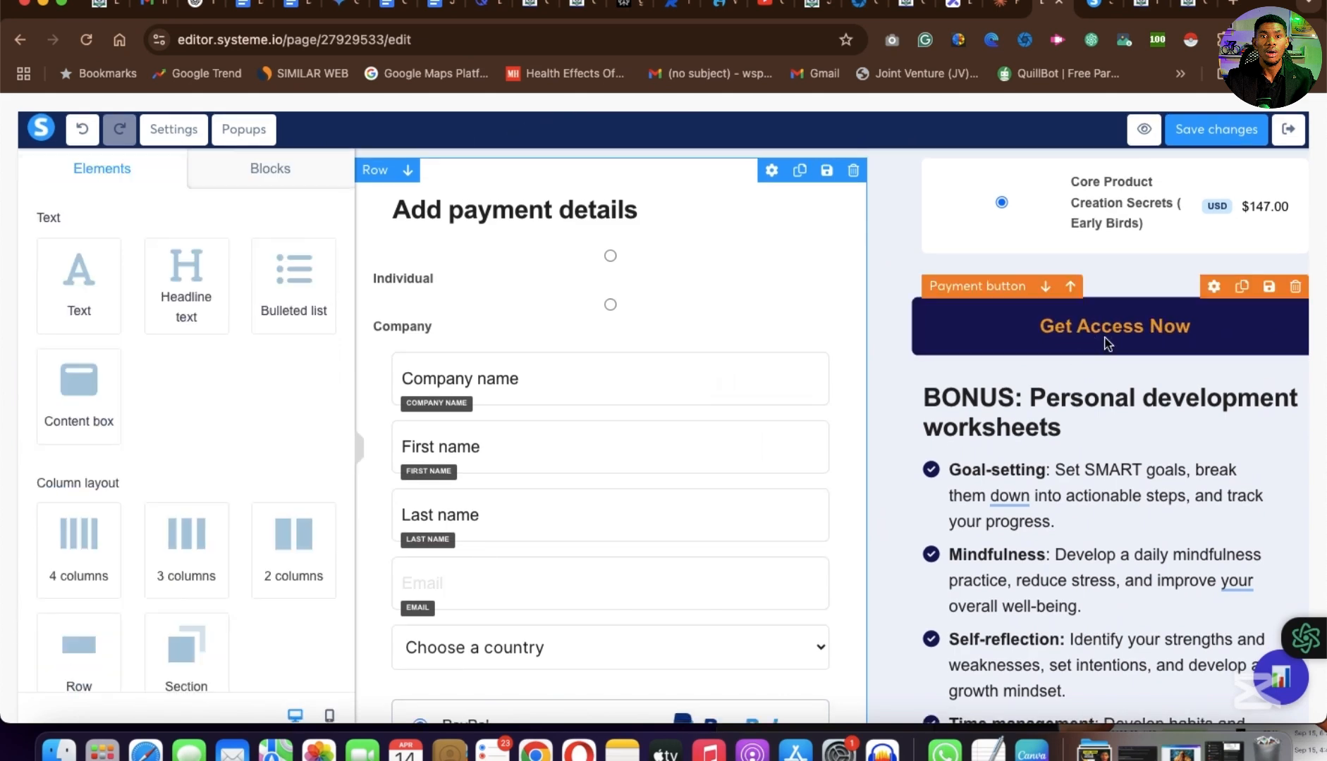
click(1107, 343)
scroll(175, 419, down, 5)
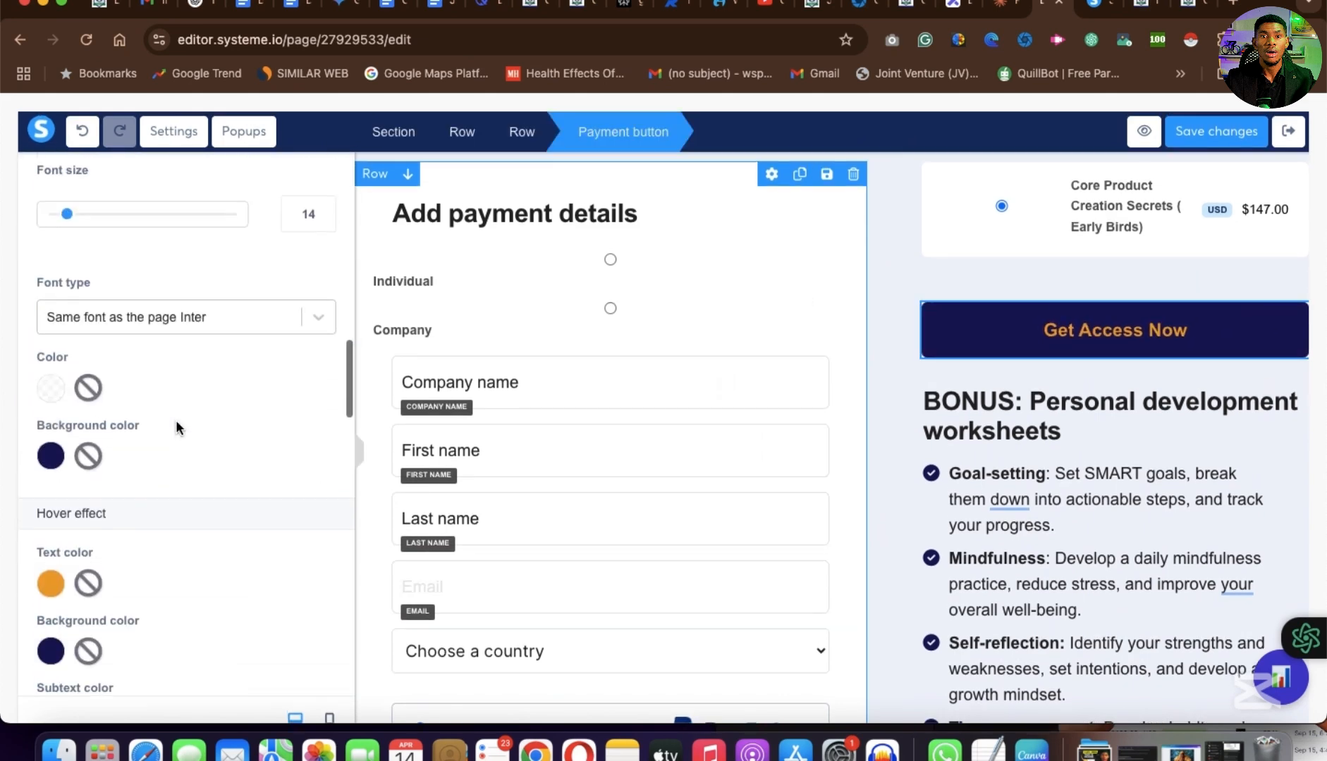
scroll(175, 420, up, 10)
scroll(164, 472, down, 3)
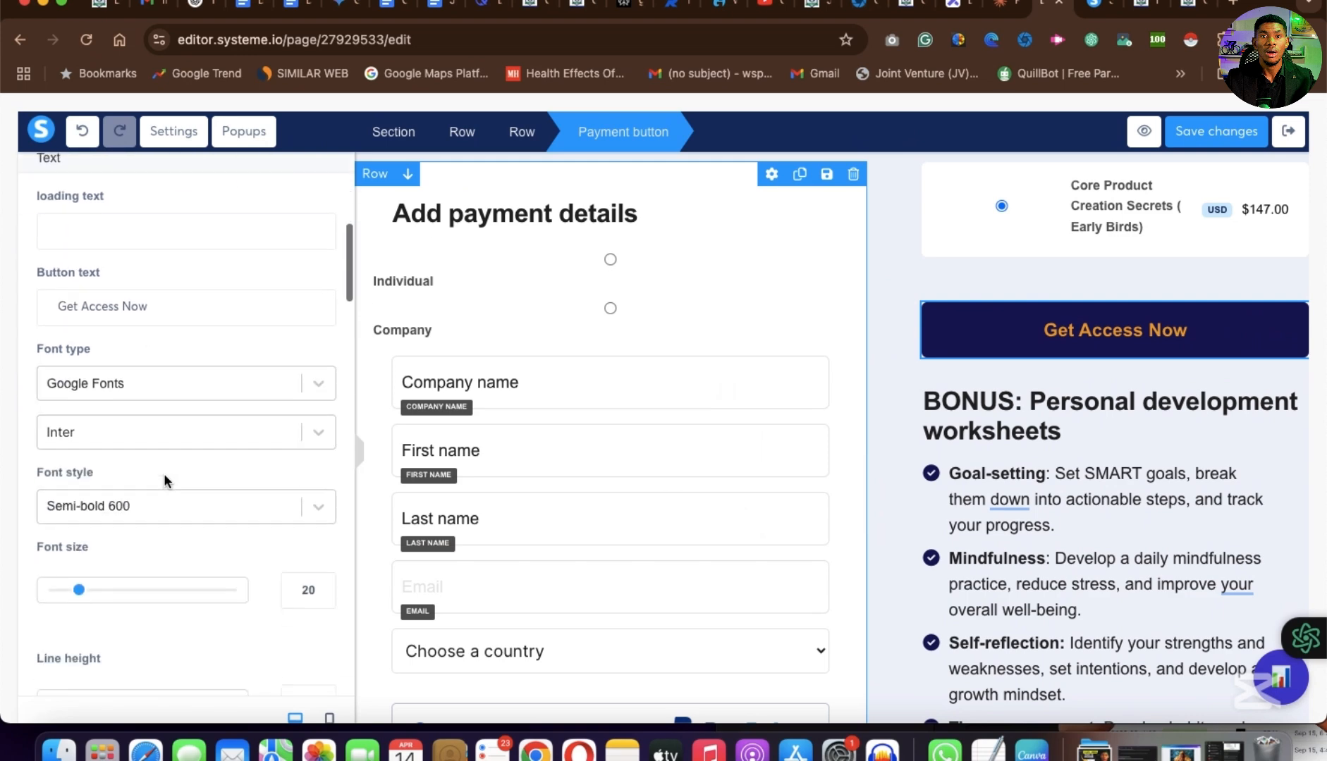
scroll(163, 481, down, 15)
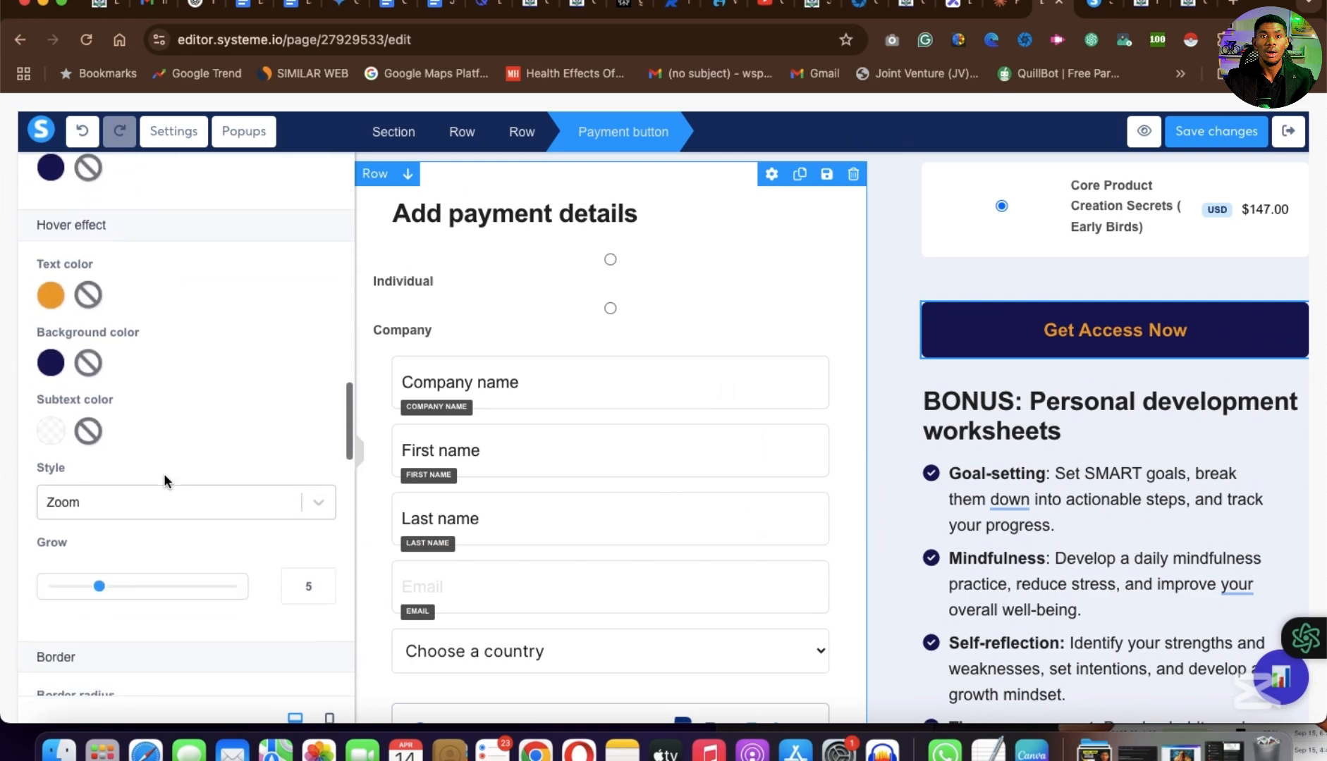
scroll(164, 480, down, 3)
Inspect the "BONUS: Personal development worksheets" headline settings and review the bulleted list and offer price beside the payment form
click(1049, 413)
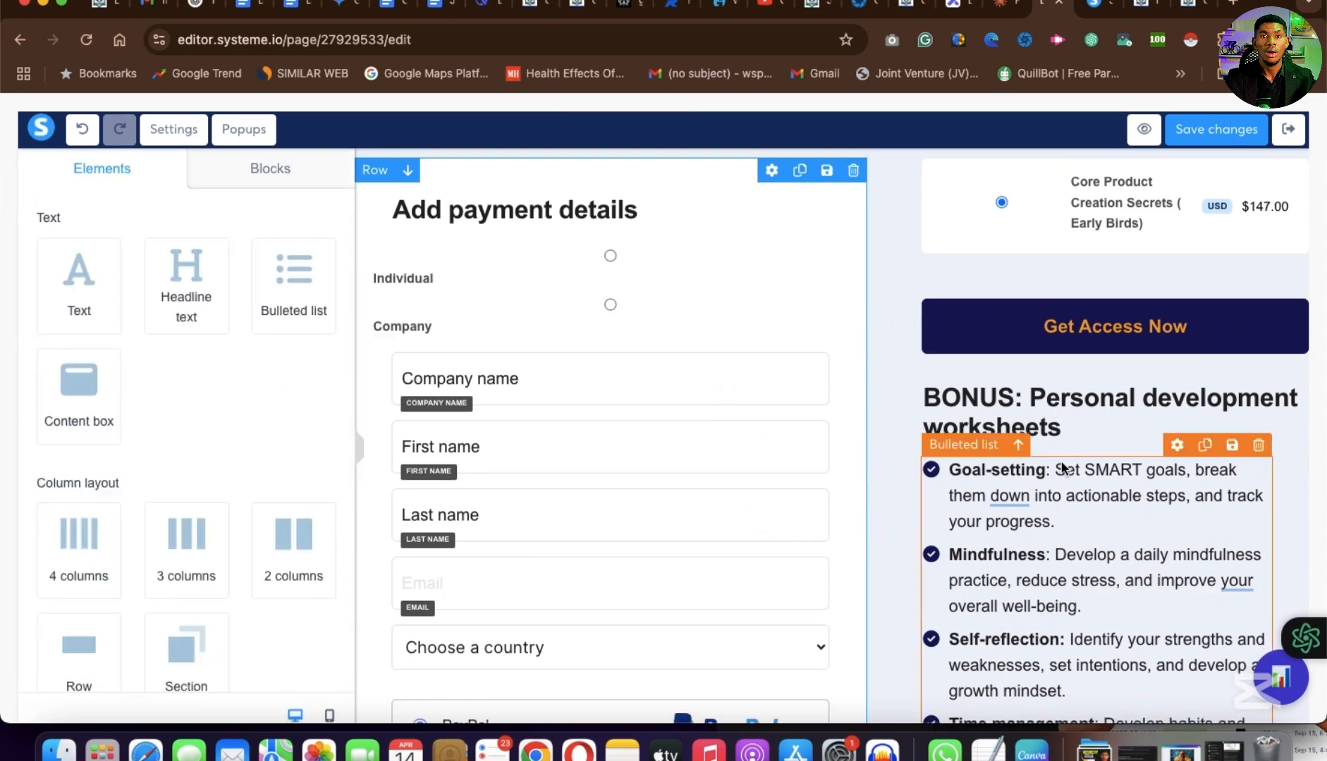
click(1061, 403)
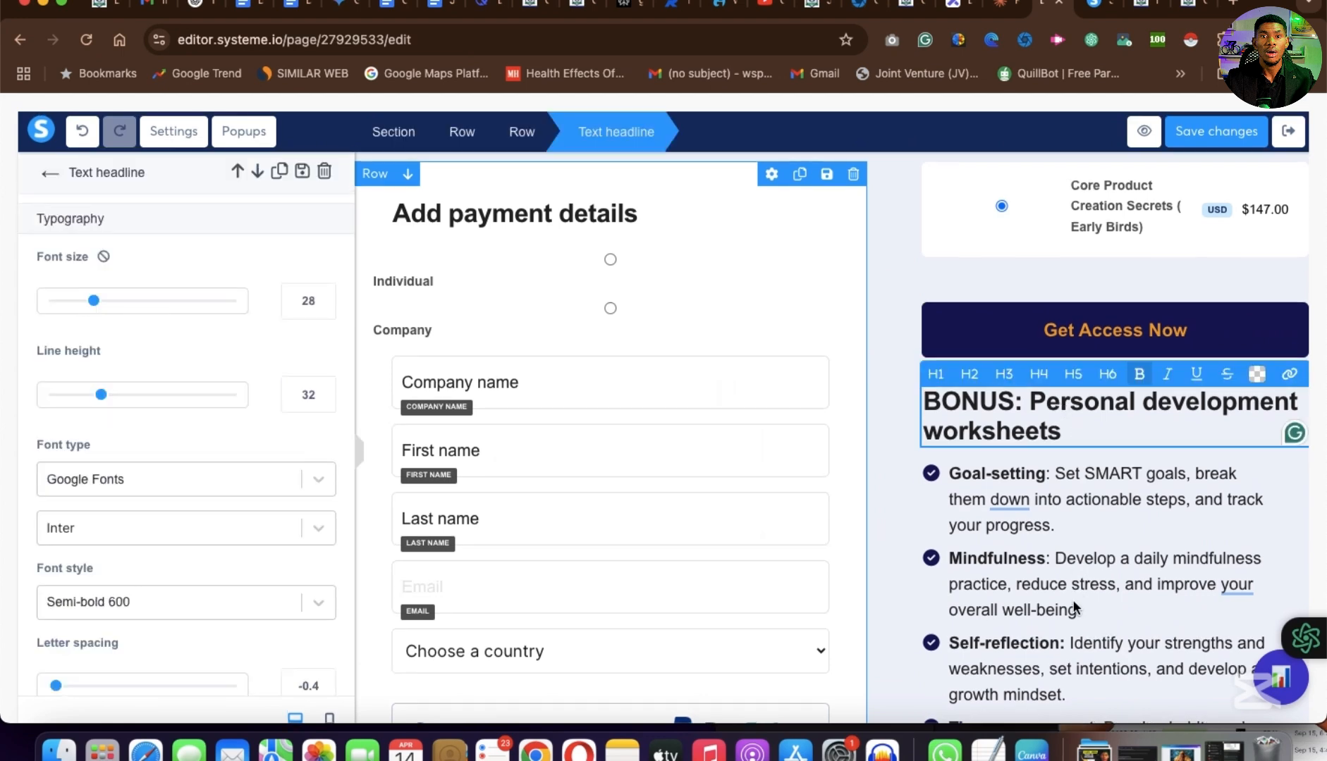
scroll(1074, 606, down, 1)
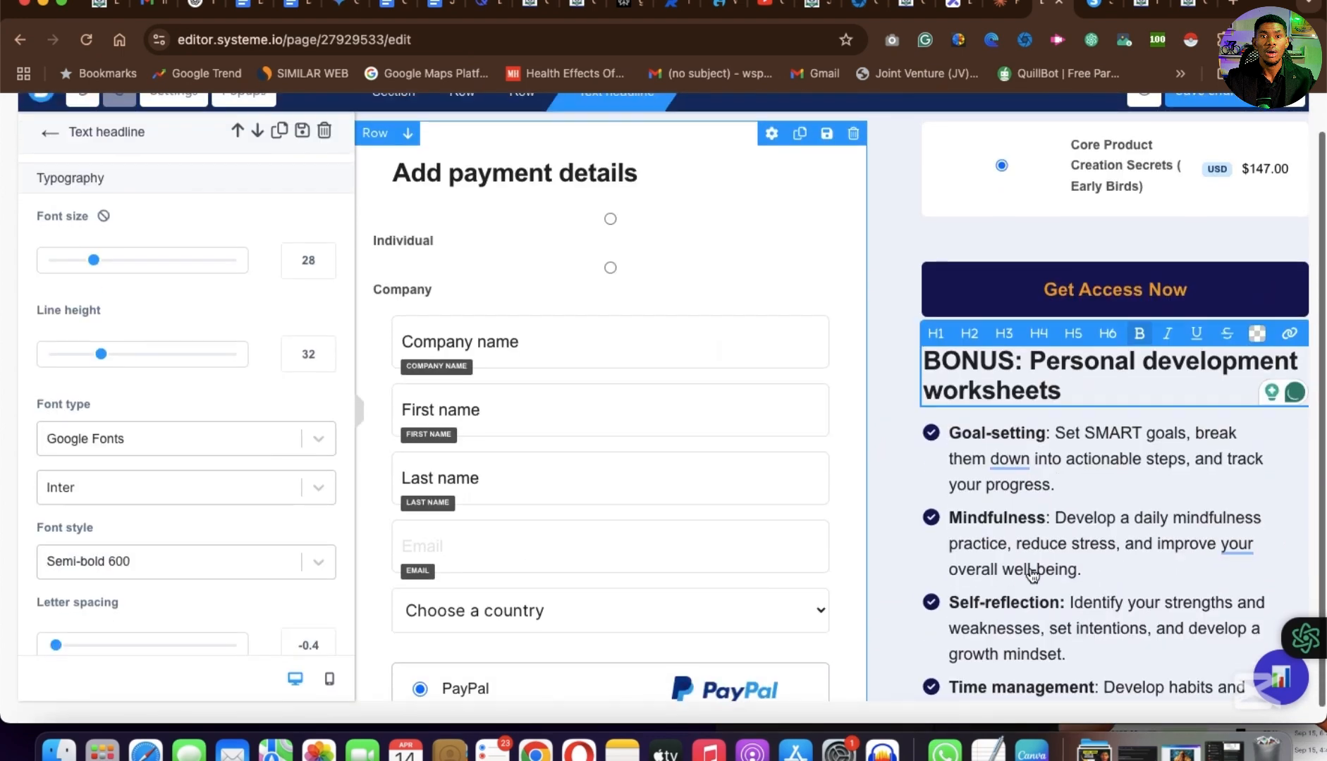
click(1031, 574)
scroll(1043, 592, down, 2)
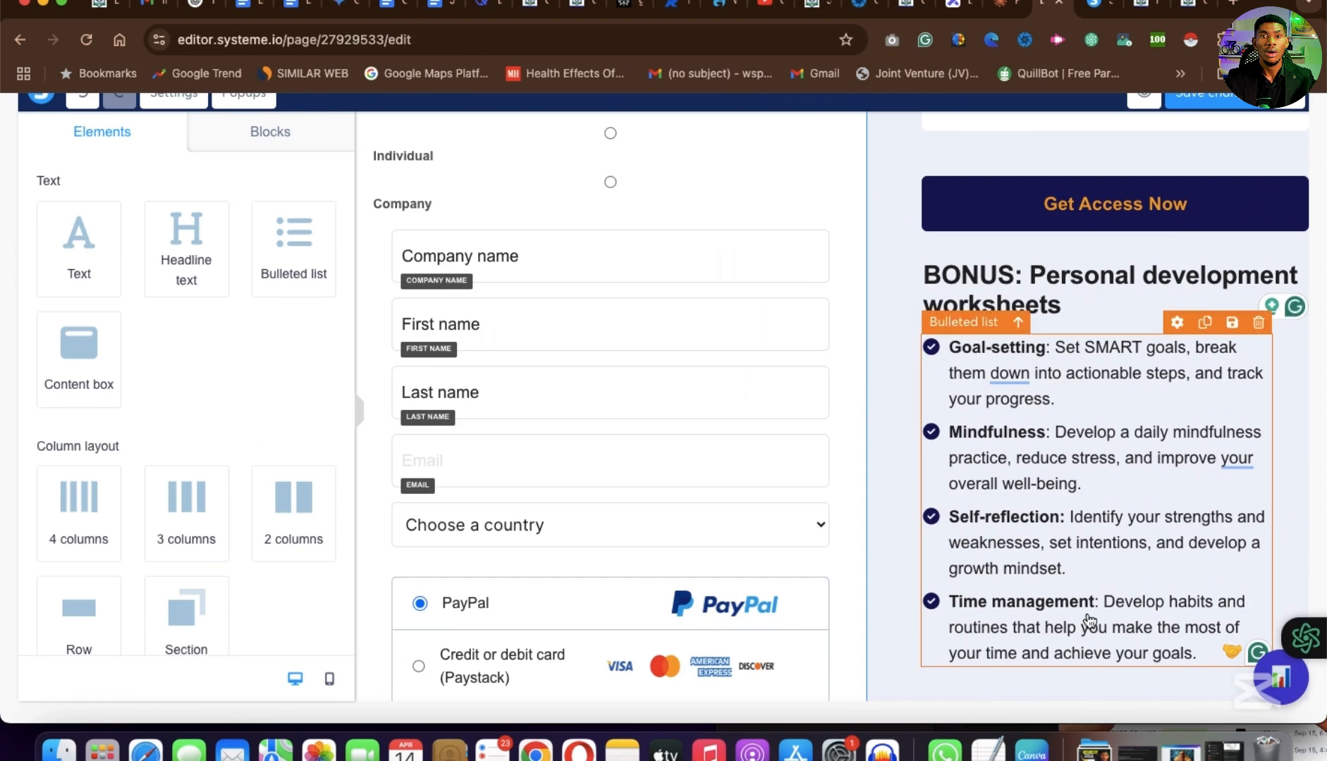
scroll(1089, 620, down, 5)
scroll(508, 296, up, 9)
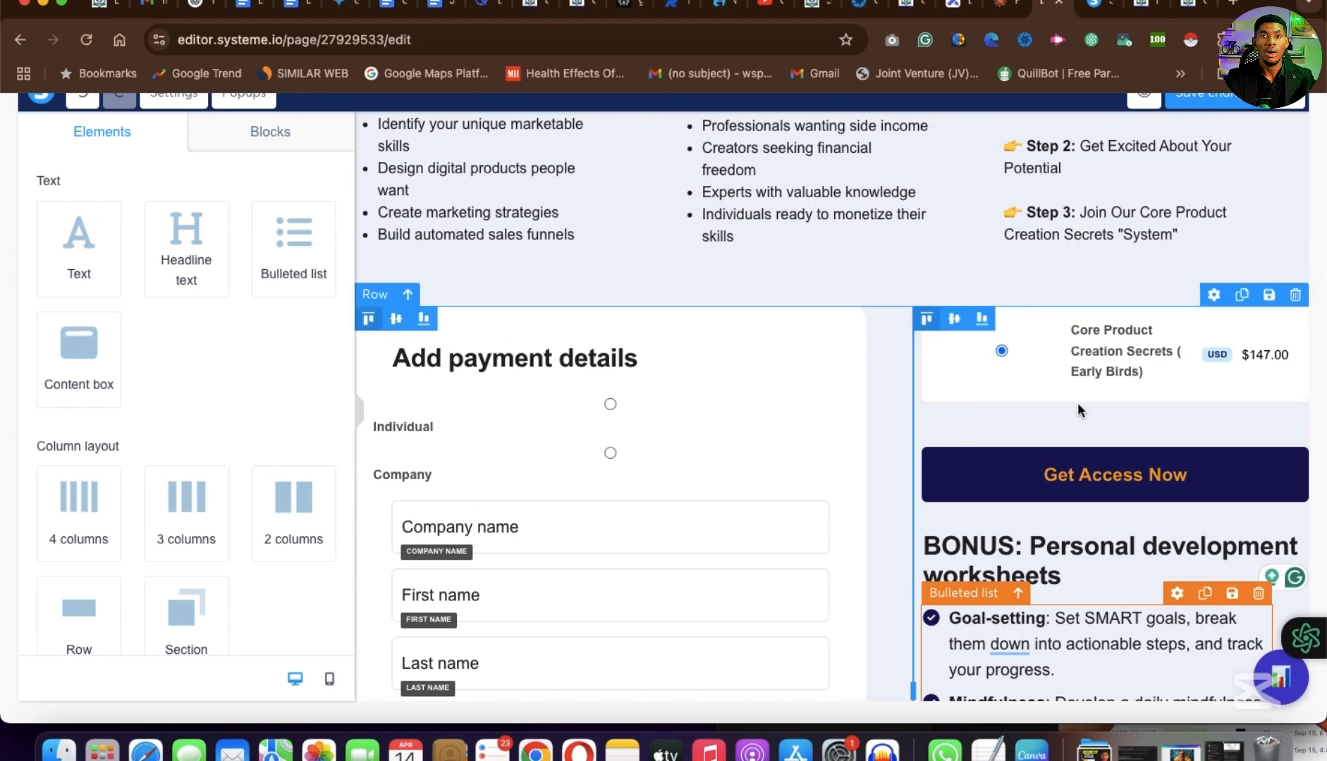
scroll(1077, 402, down, 7)
scroll(1077, 401, up, 8)
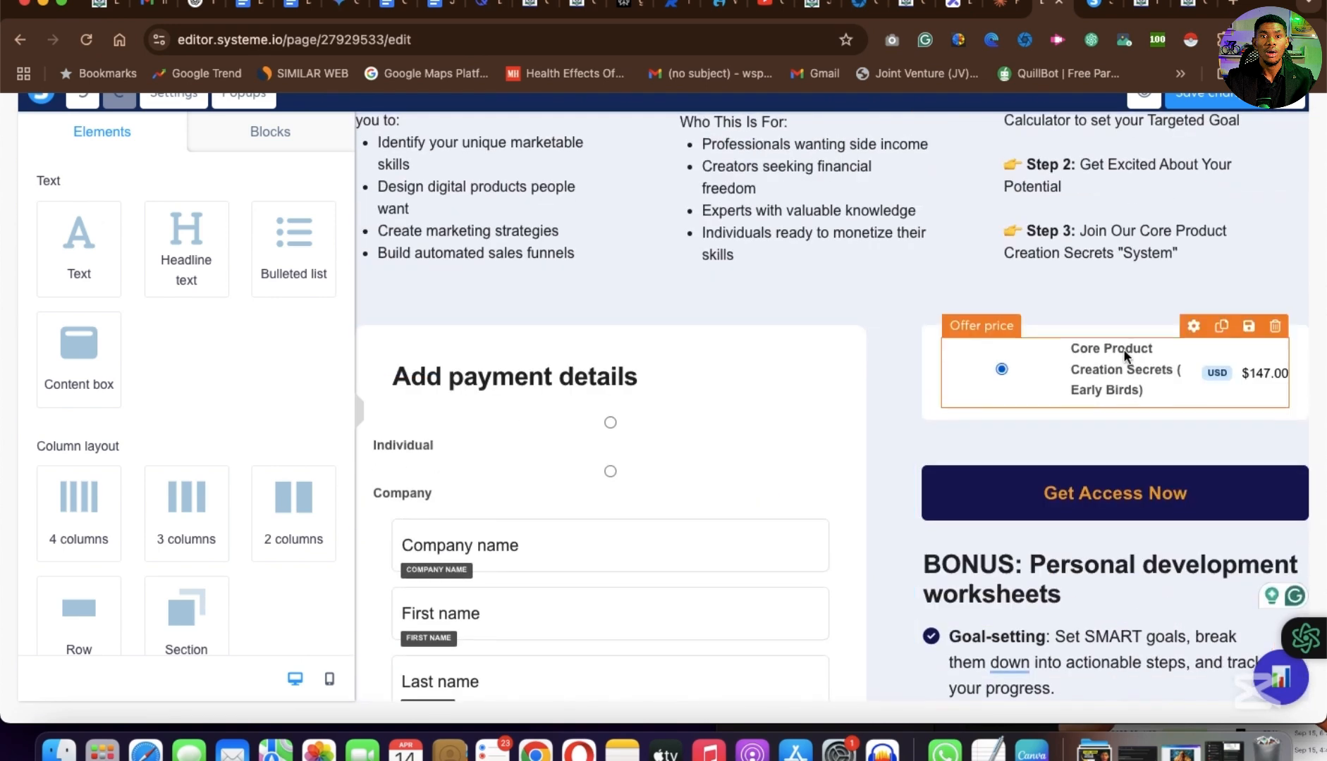
Save the page changes and open the page preview in a new browser tab
scroll(1125, 356, up, 5)
click(1215, 106)
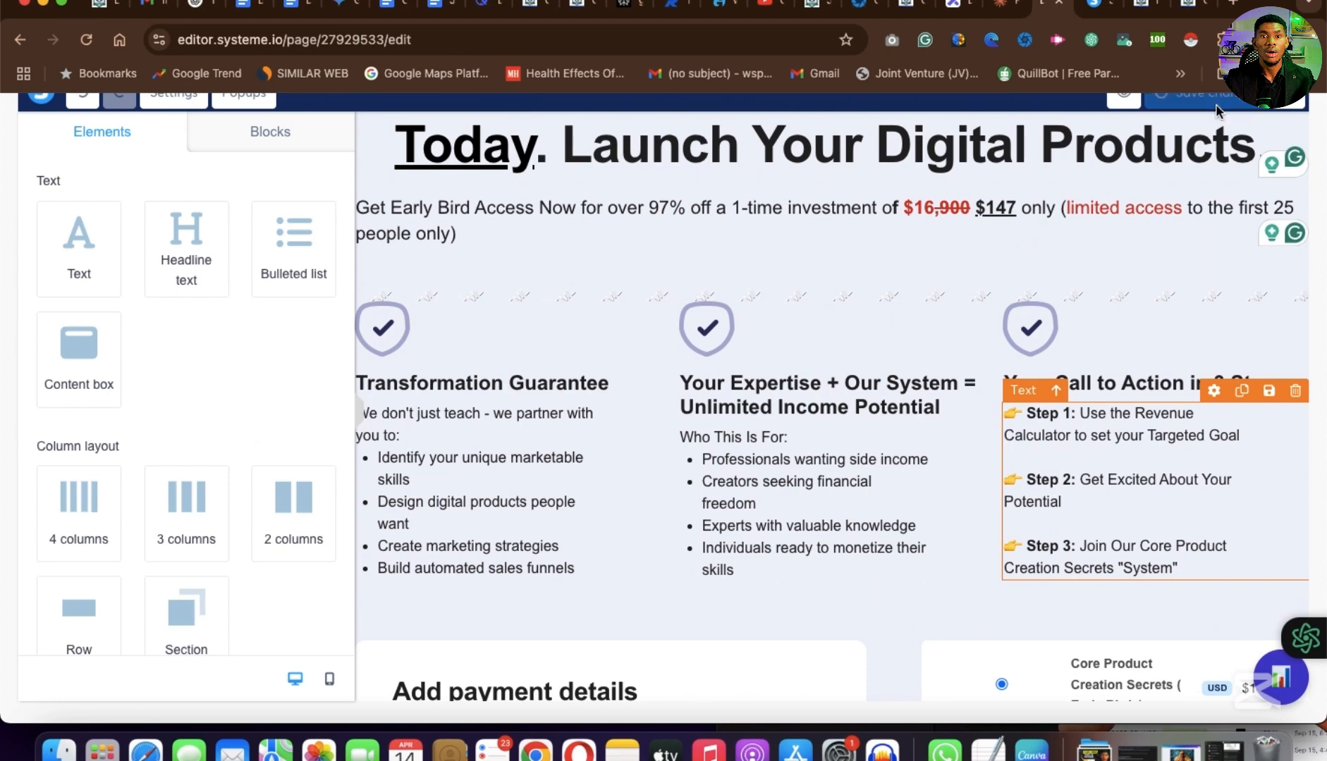
scroll(1124, 141, down, 7)
scroll(1124, 141, up, 4)
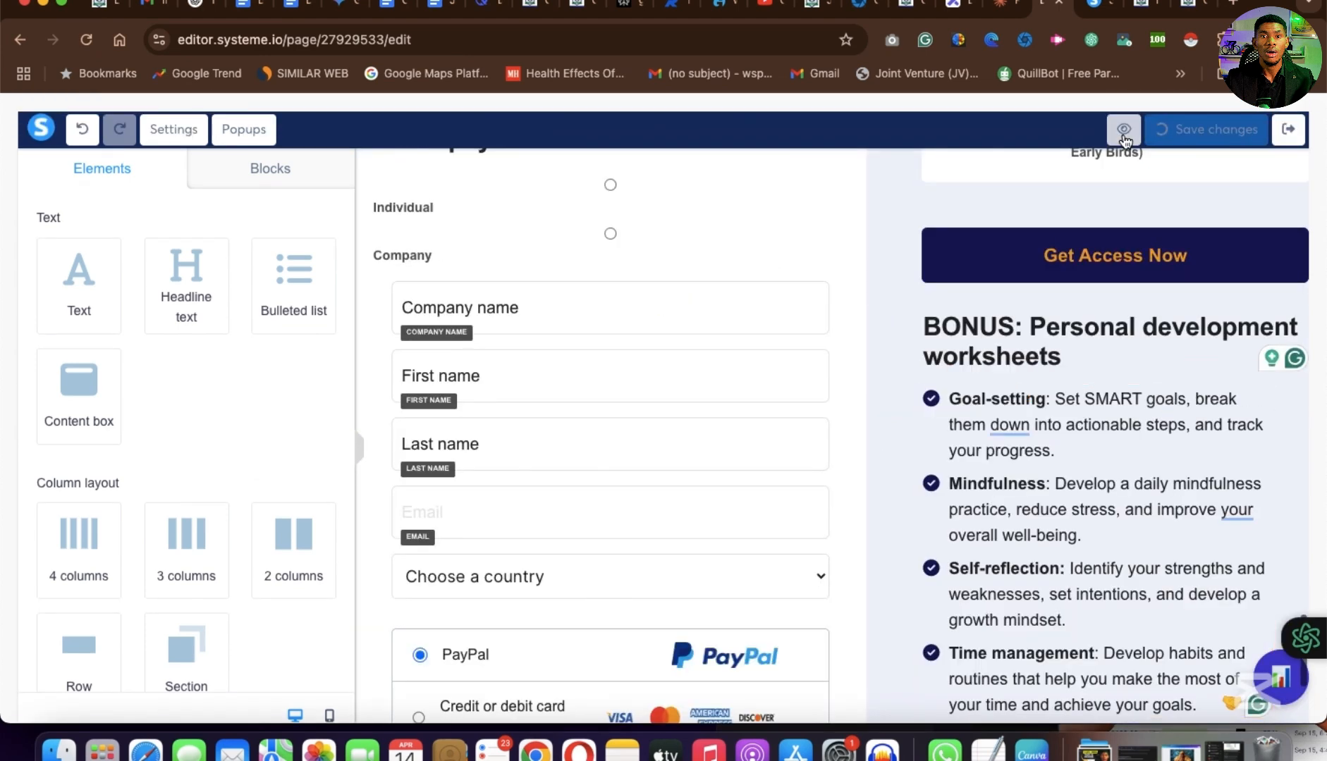
right_click(1122, 133)
click(999, 335)
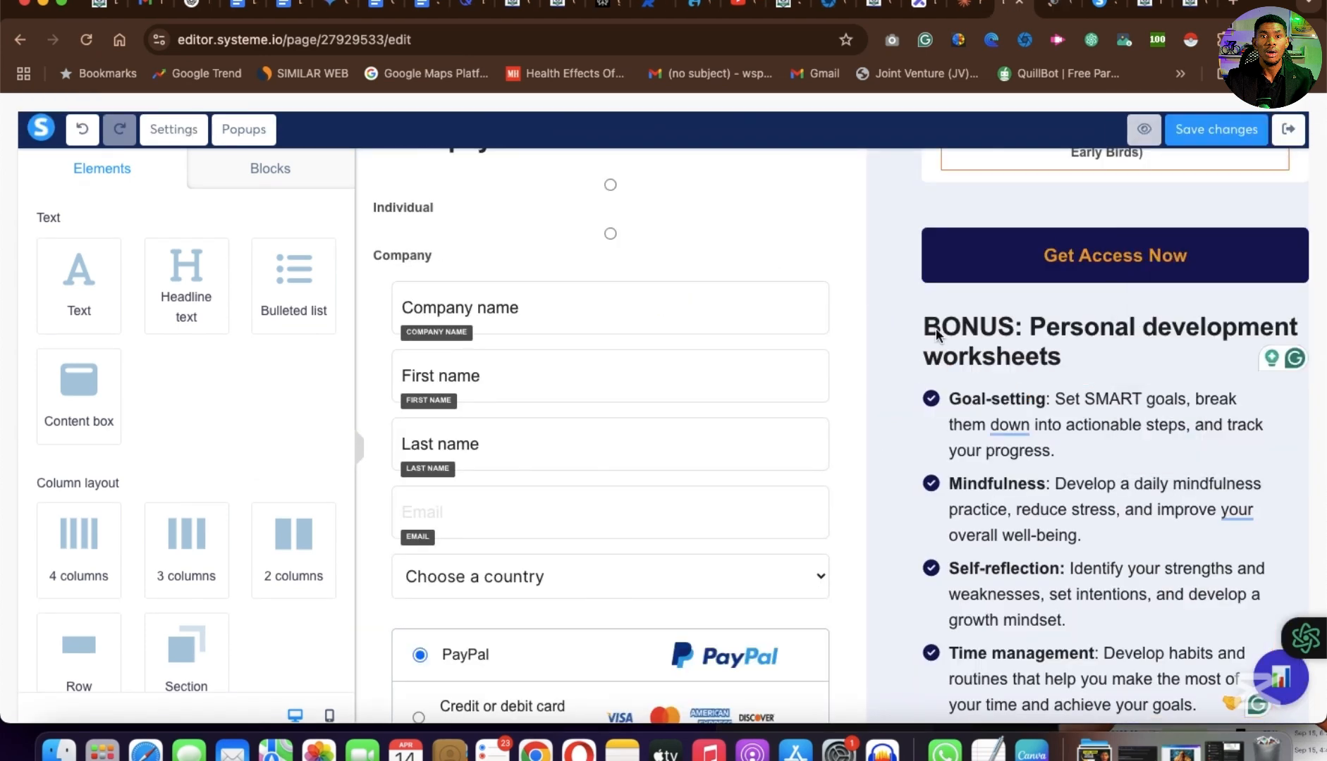
Inspect the typography, color, margin, padding and alignment settings of the "Are You Leaving Money on the Table?" text
scroll(894, 200, up, 15)
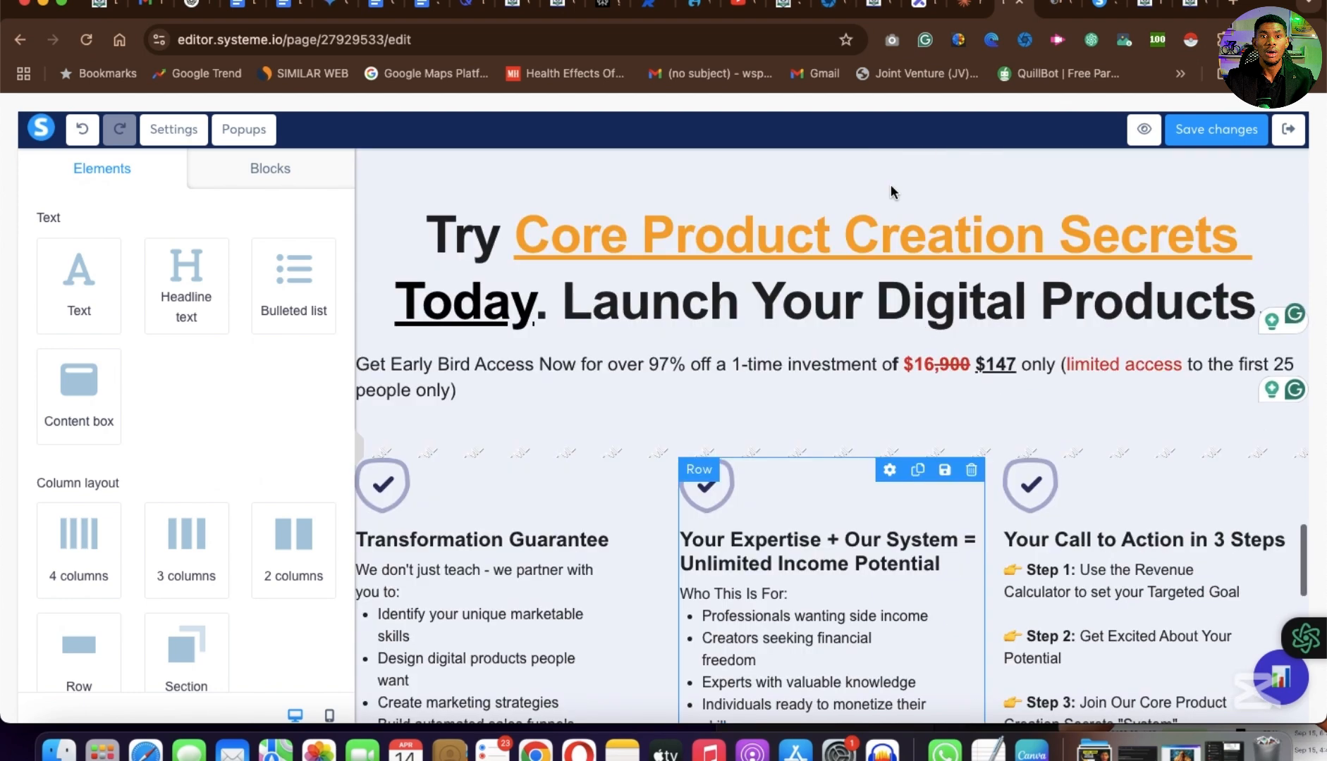
scroll(881, 194, up, 15)
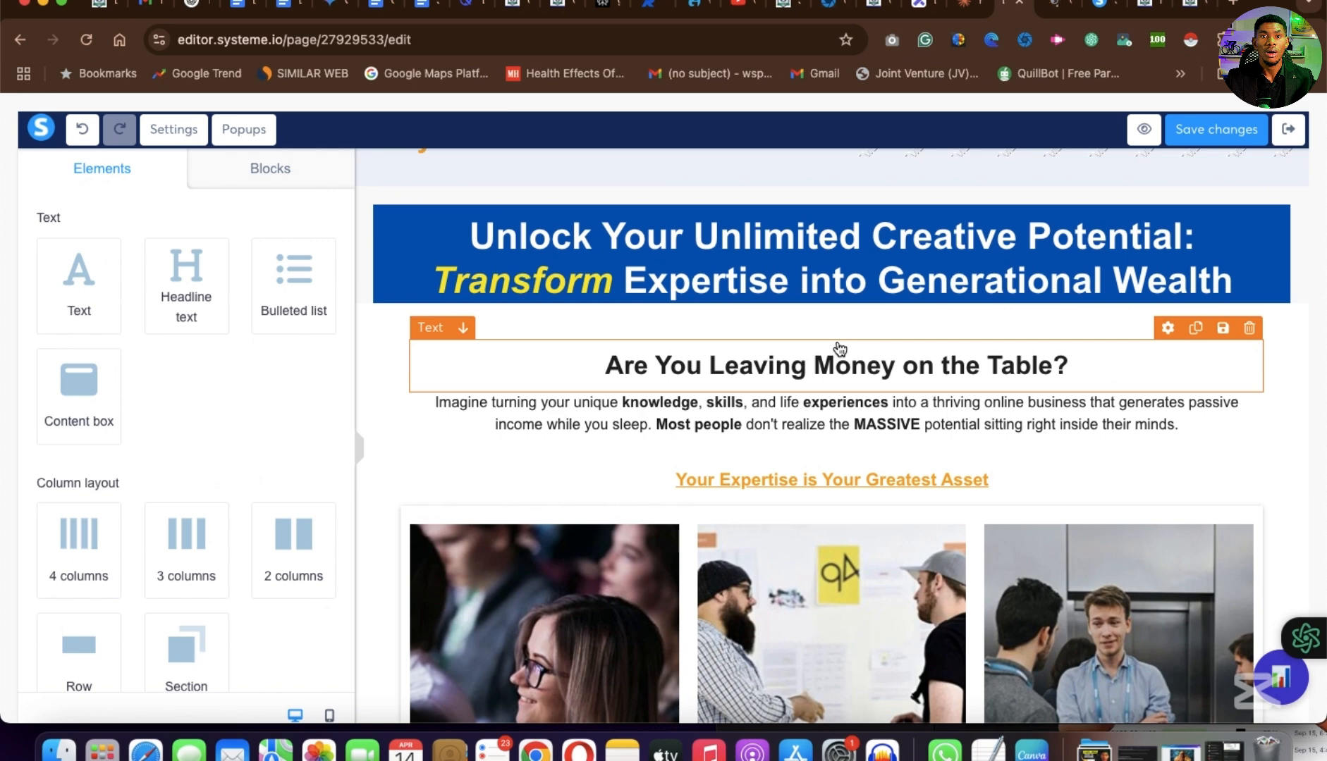
click(834, 304)
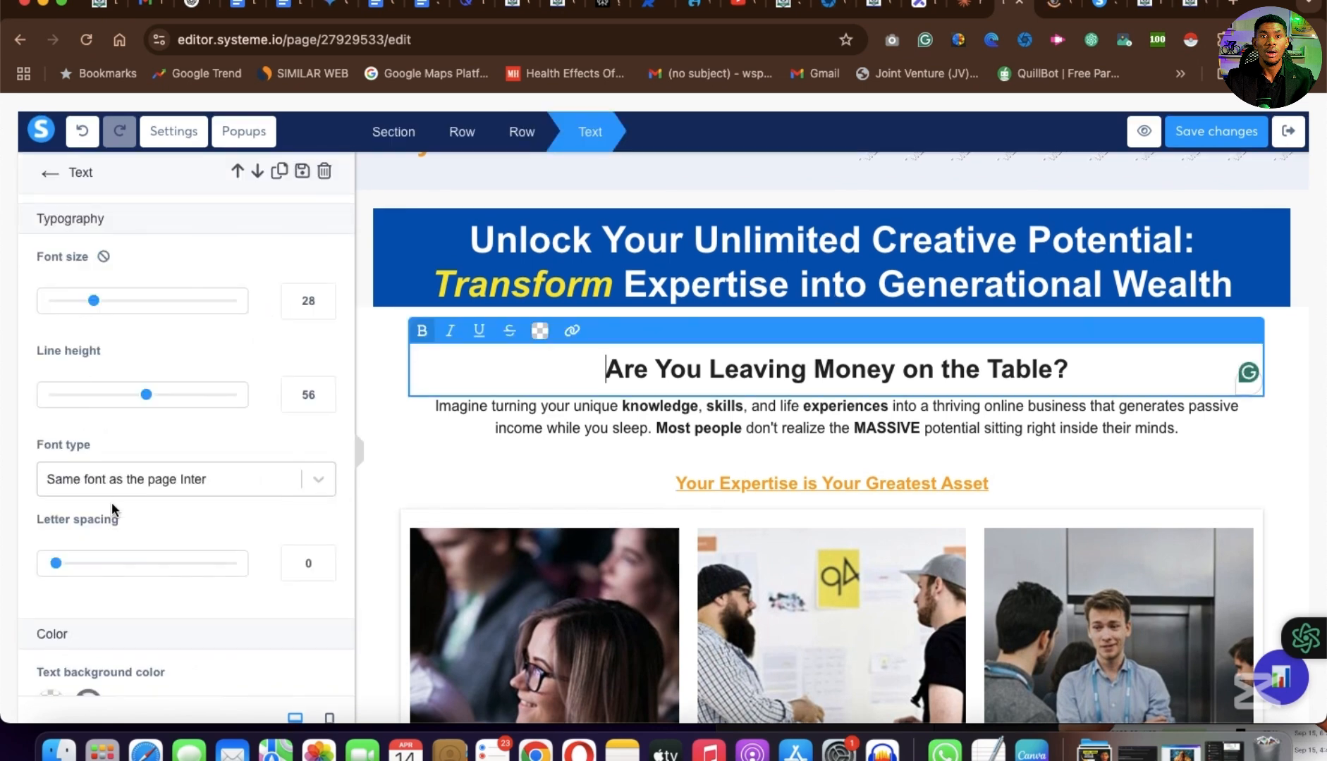
scroll(112, 523, down, 10)
scroll(112, 524, down, 3)
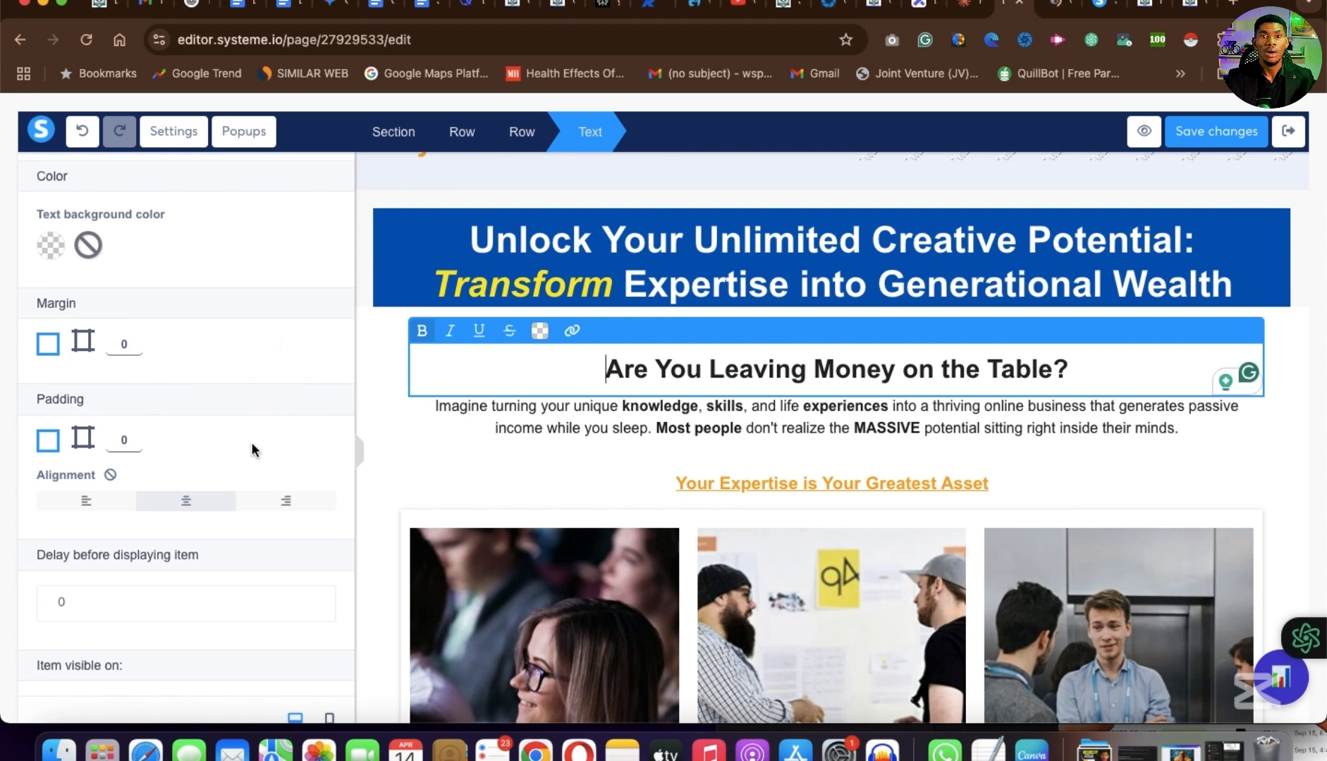
Check the display delay and visibility settings of the "Are You Leaving Money on the Table?" text and set its margin to 20
scroll(134, 557, down, 2)
scroll(134, 557, down, 4)
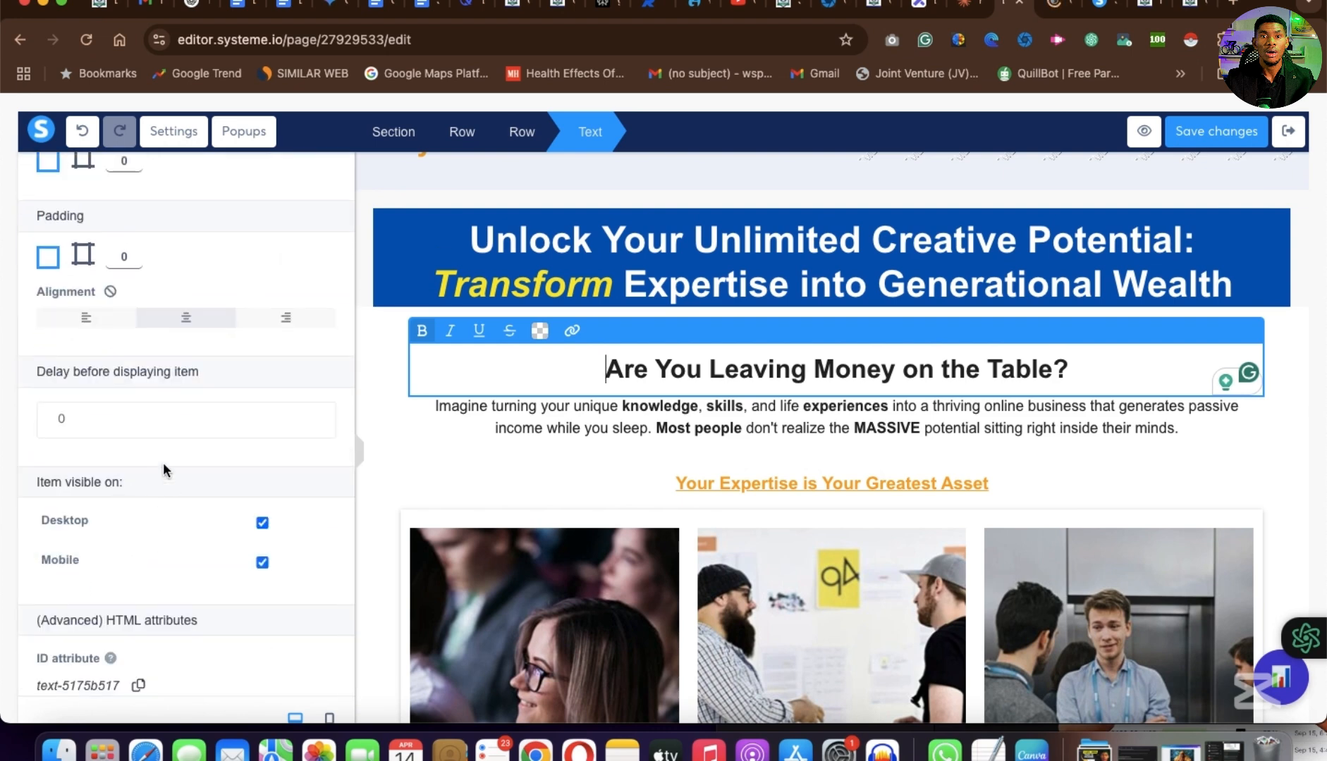
scroll(169, 552, down, 2)
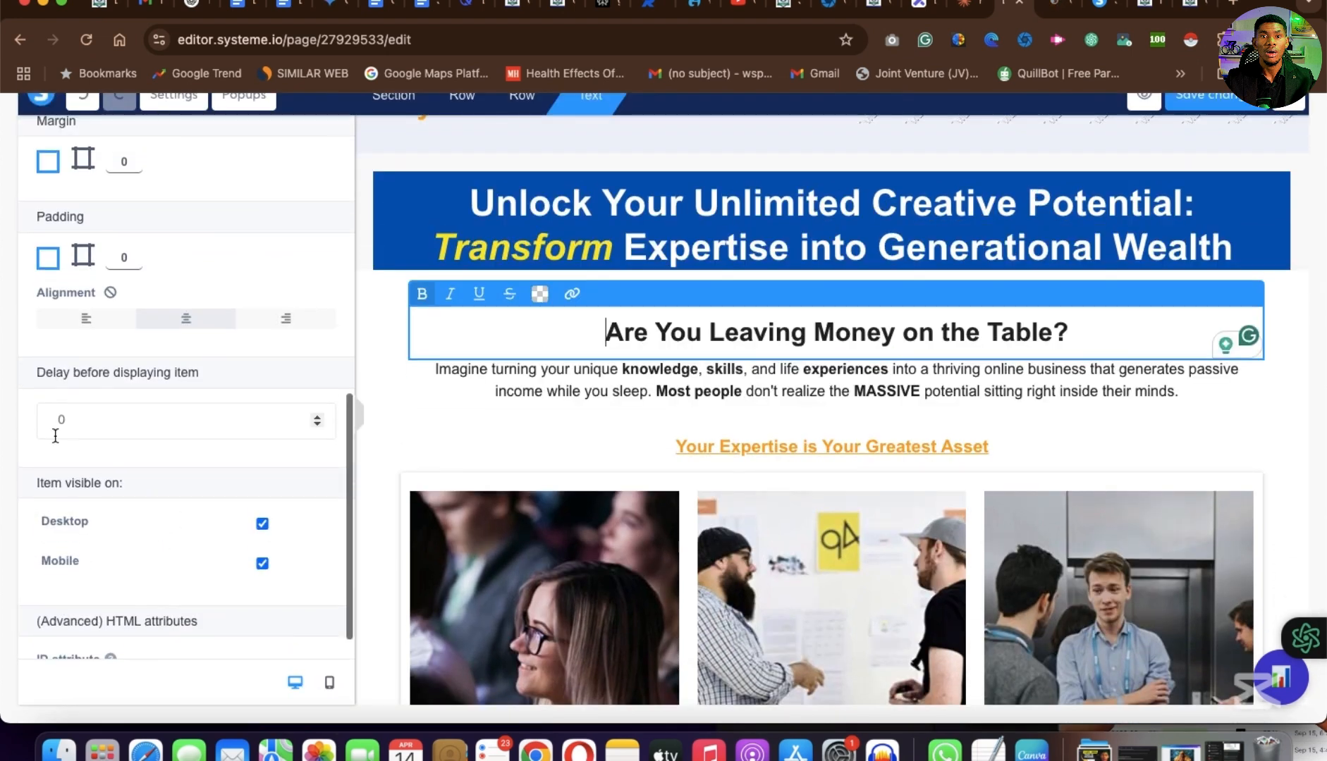
scroll(108, 359, up, 6)
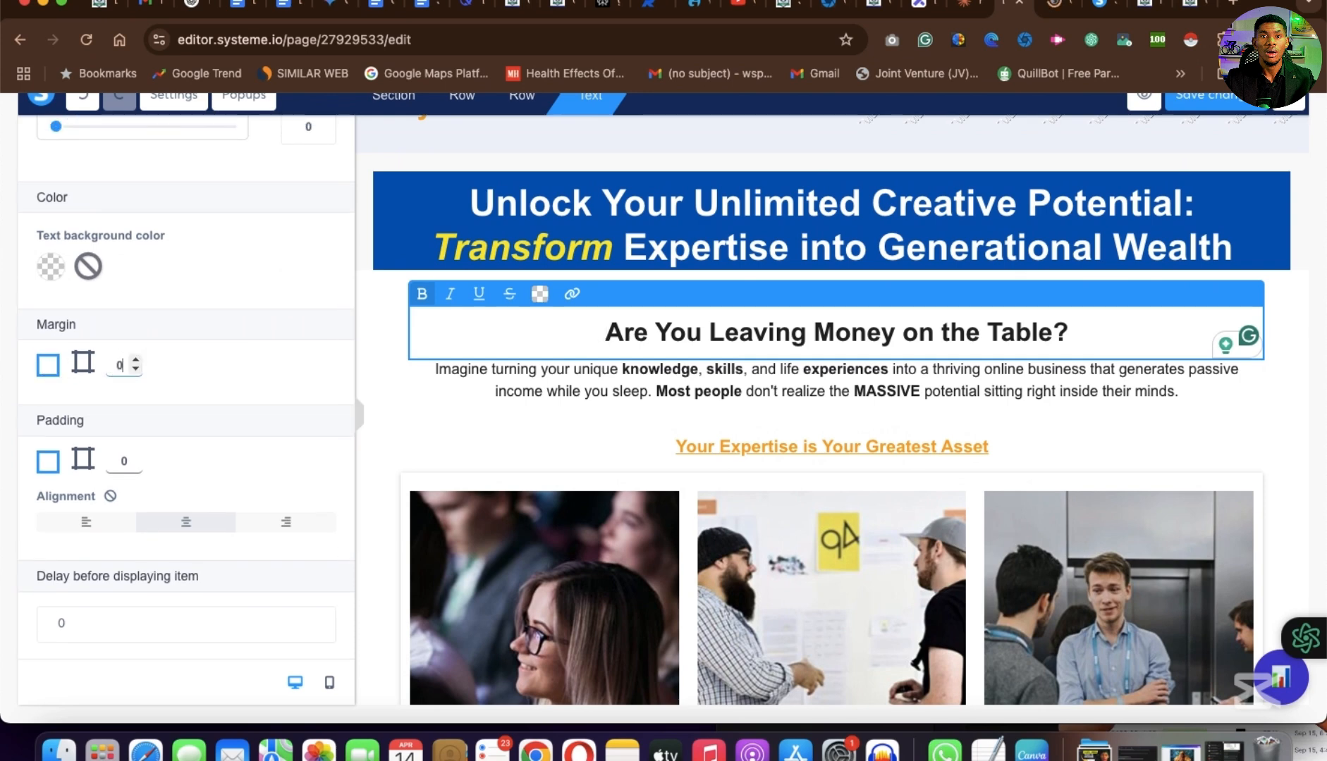
text(2)
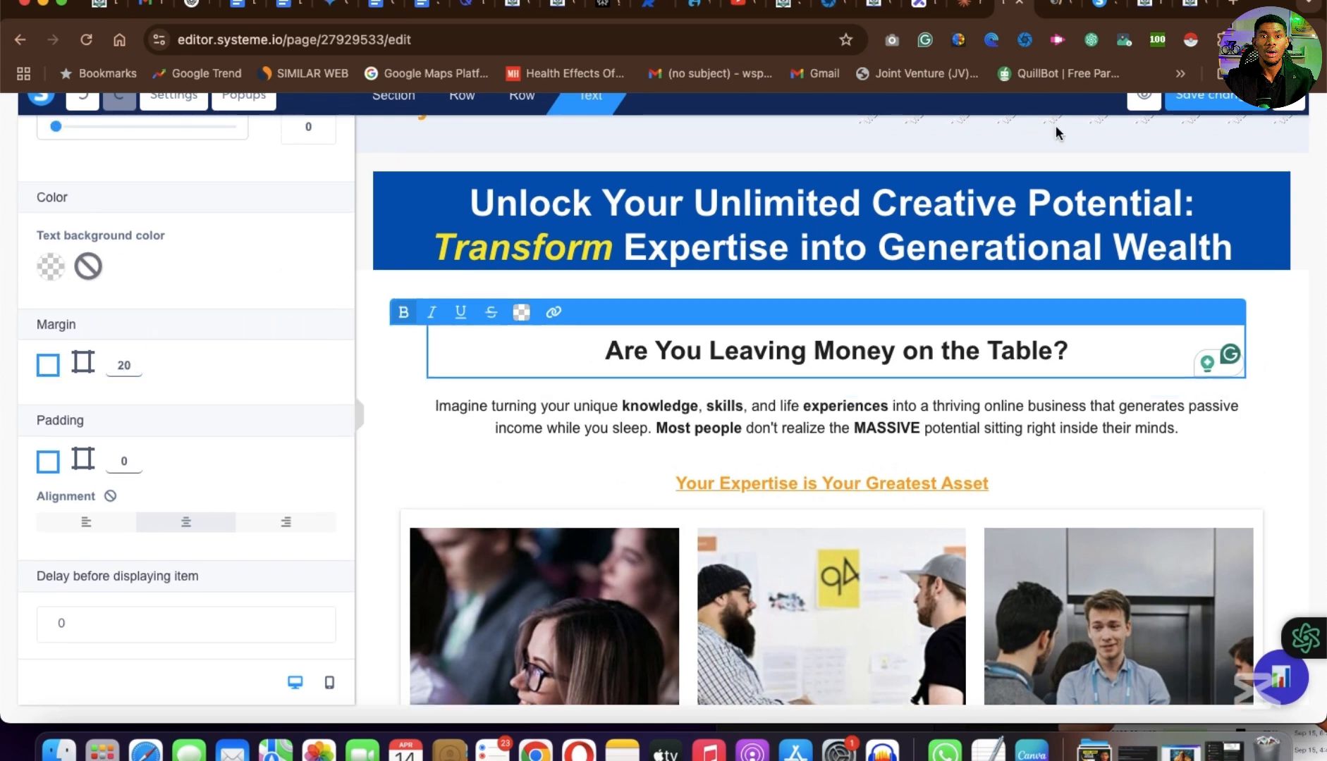
click(866, 444)
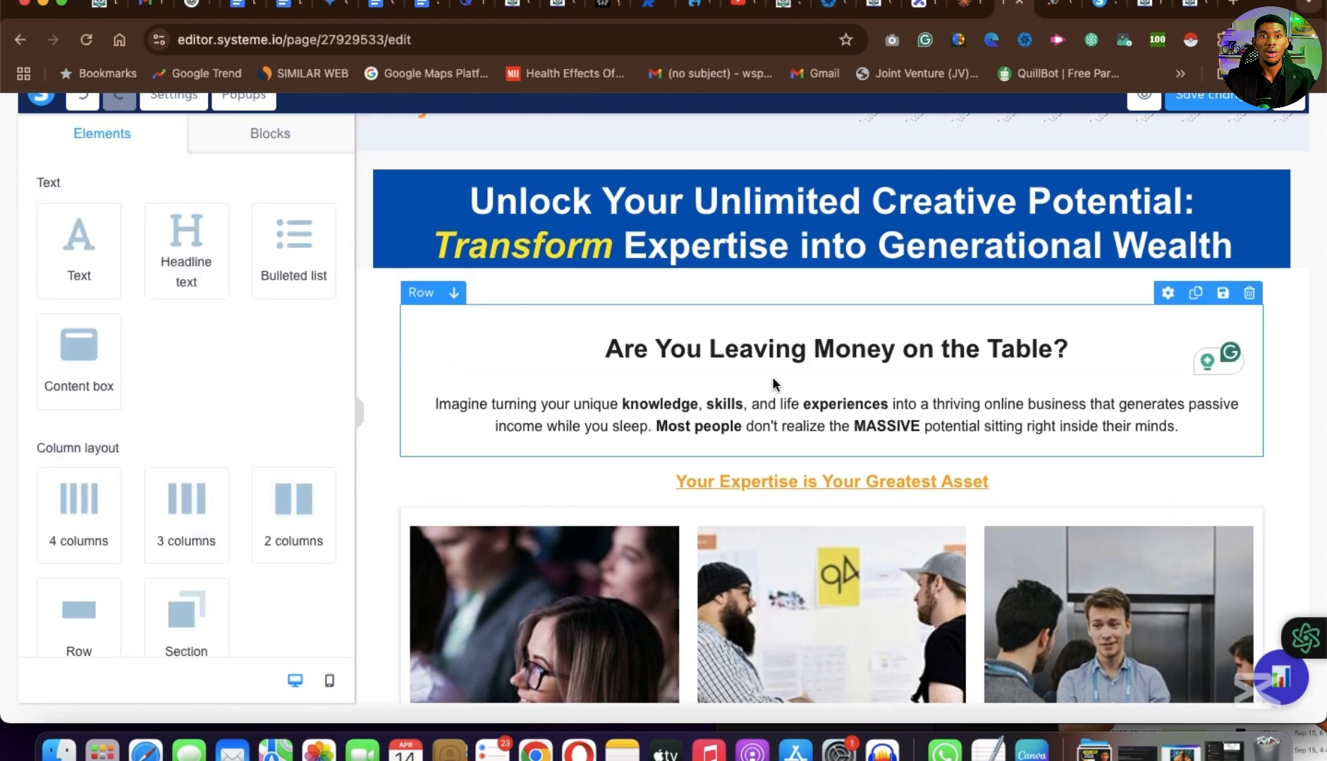
Try a margin of -10 on the "Are You Leaving Money on the Table?" text and reset it to 0
click(906, 338)
scroll(137, 506, down, 5)
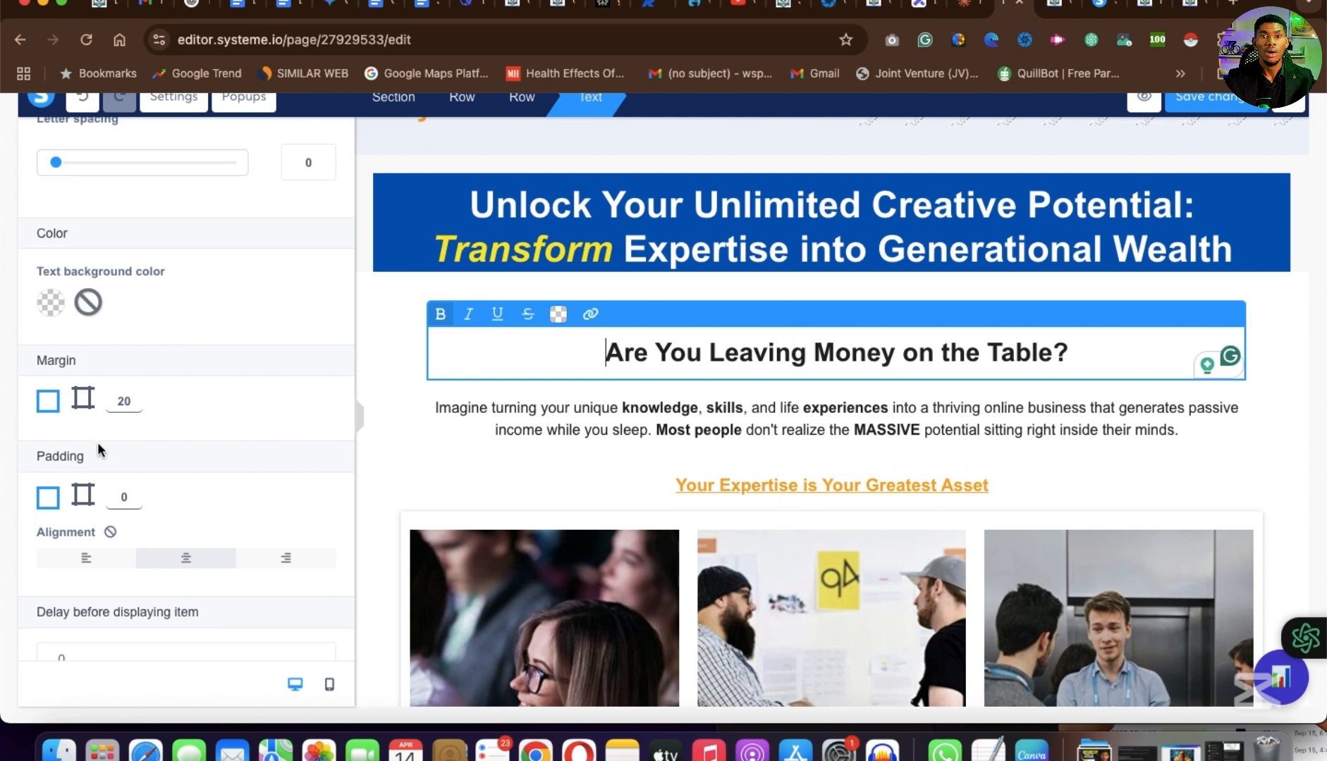
key(BackSpace)
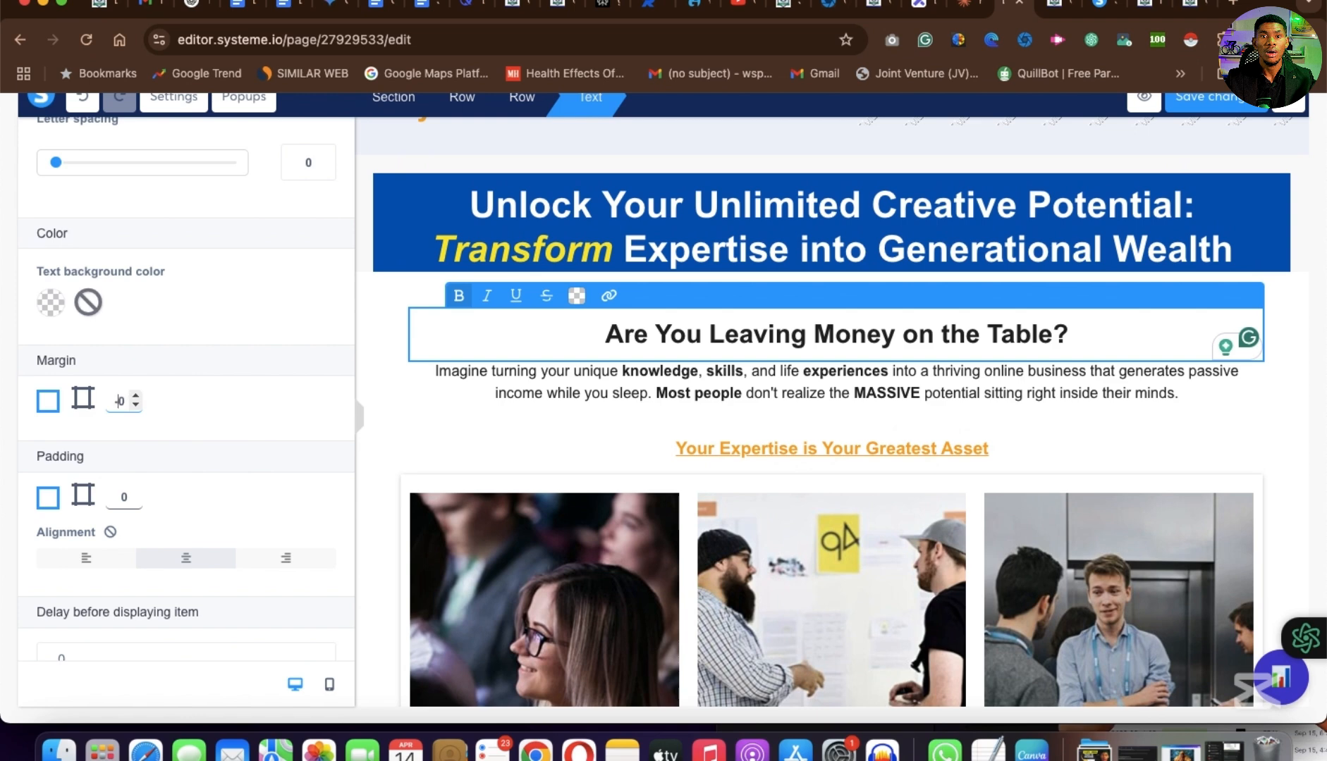
text(-1)
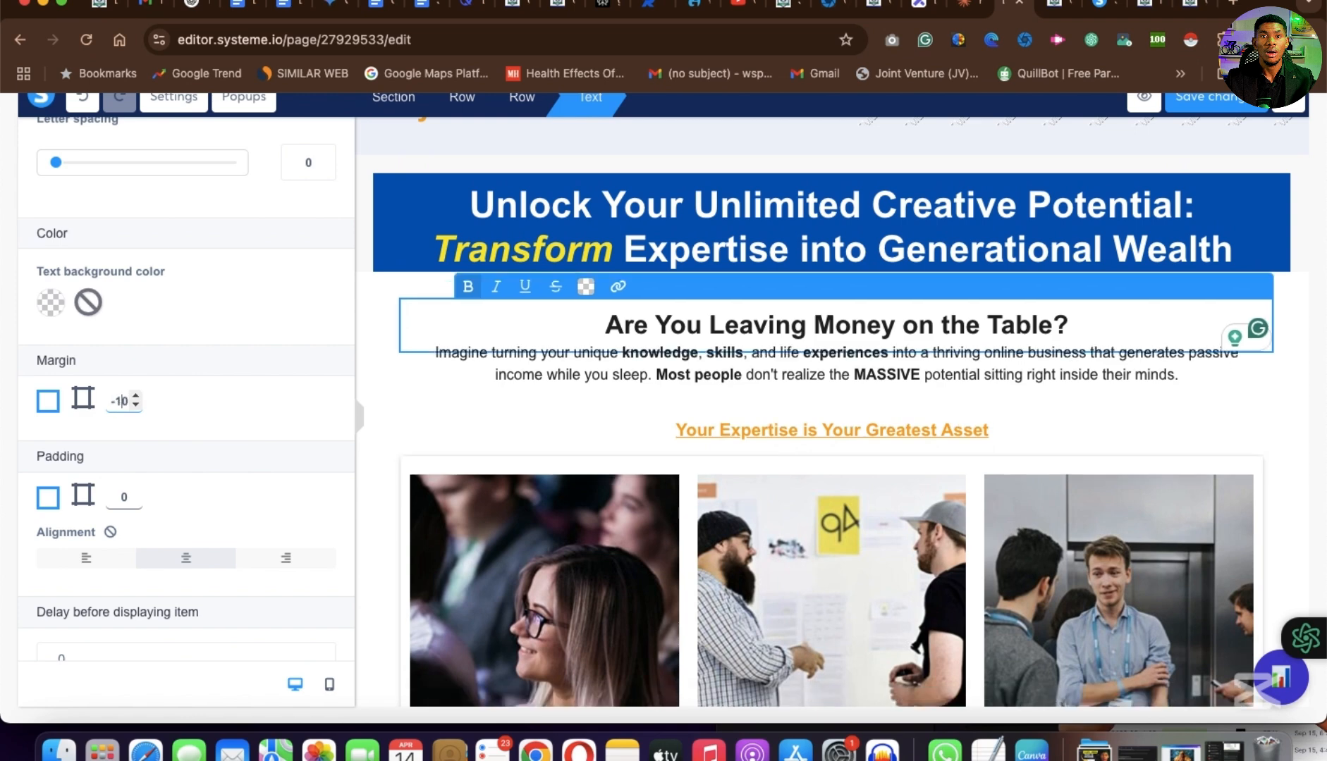
key(BackSpace)
key(BackSpace)
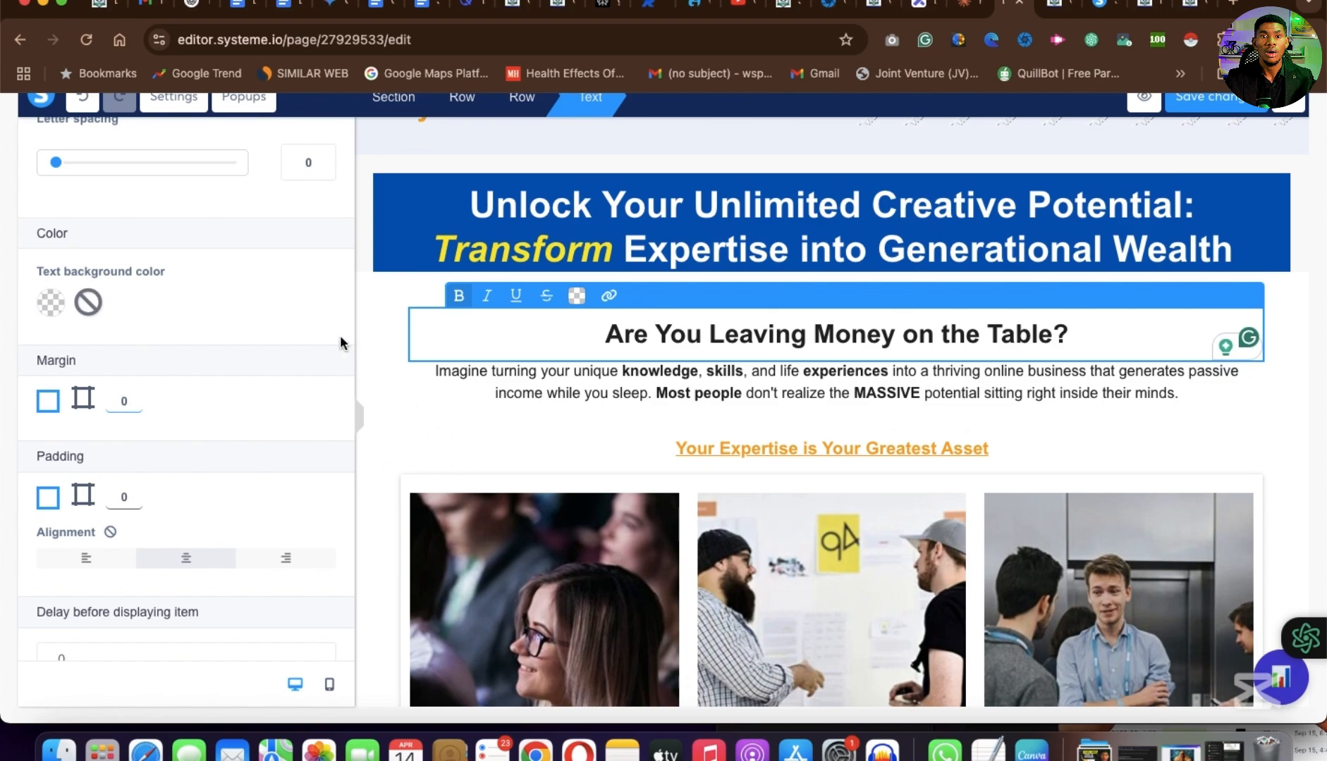
Review the page down to the payment form, save the changes and return to the funnel step's configuration
scroll(1127, 476, down, 20)
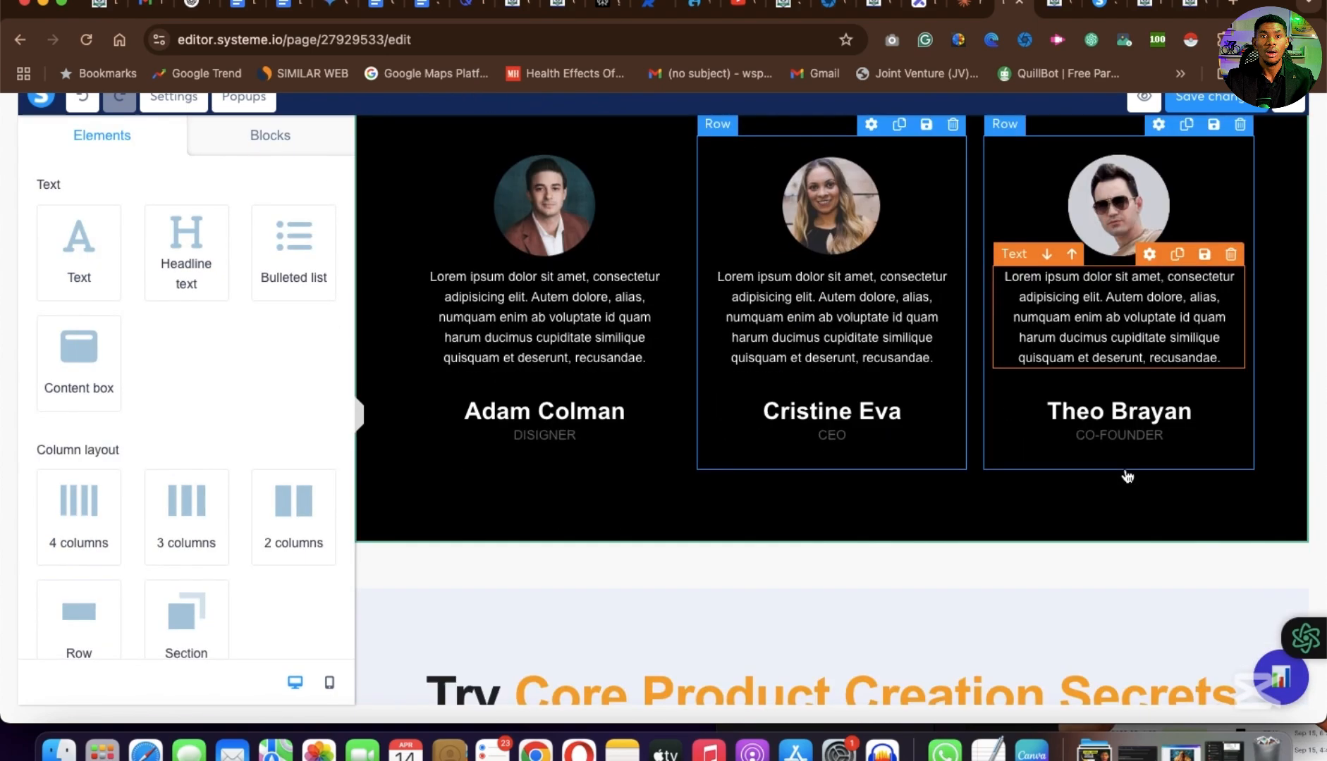
scroll(1128, 476, up, 5)
scroll(1127, 477, down, 1)
scroll(1127, 477, up, 2)
scroll(1127, 477, down, 13)
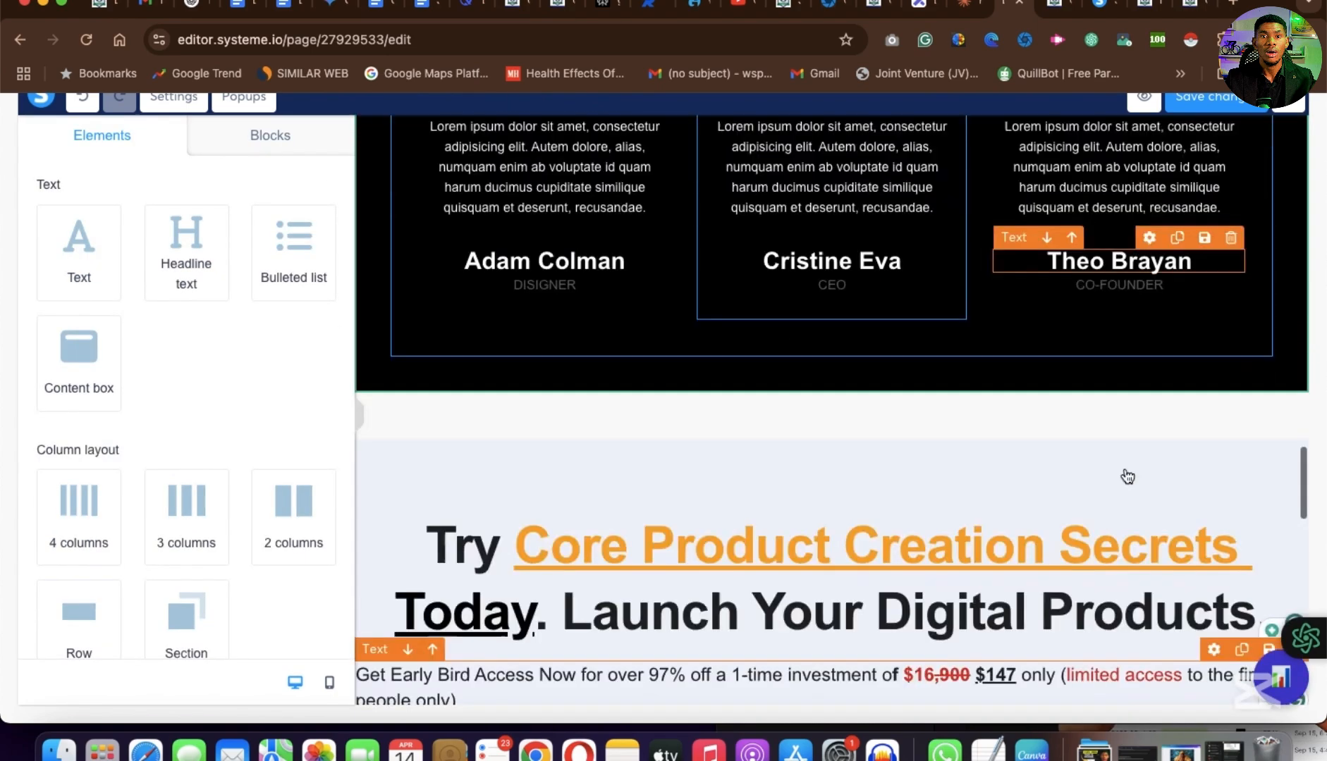
scroll(1127, 477, down, 5)
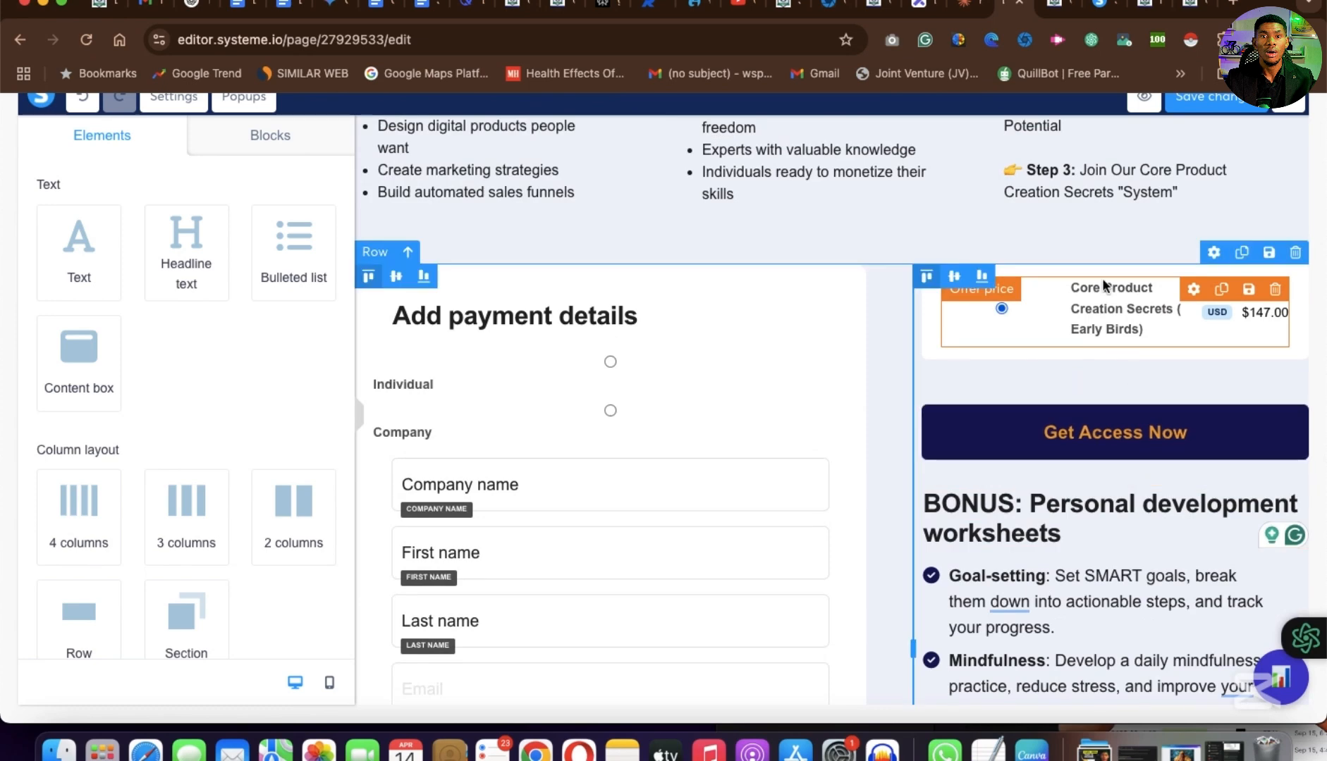
click(1212, 99)
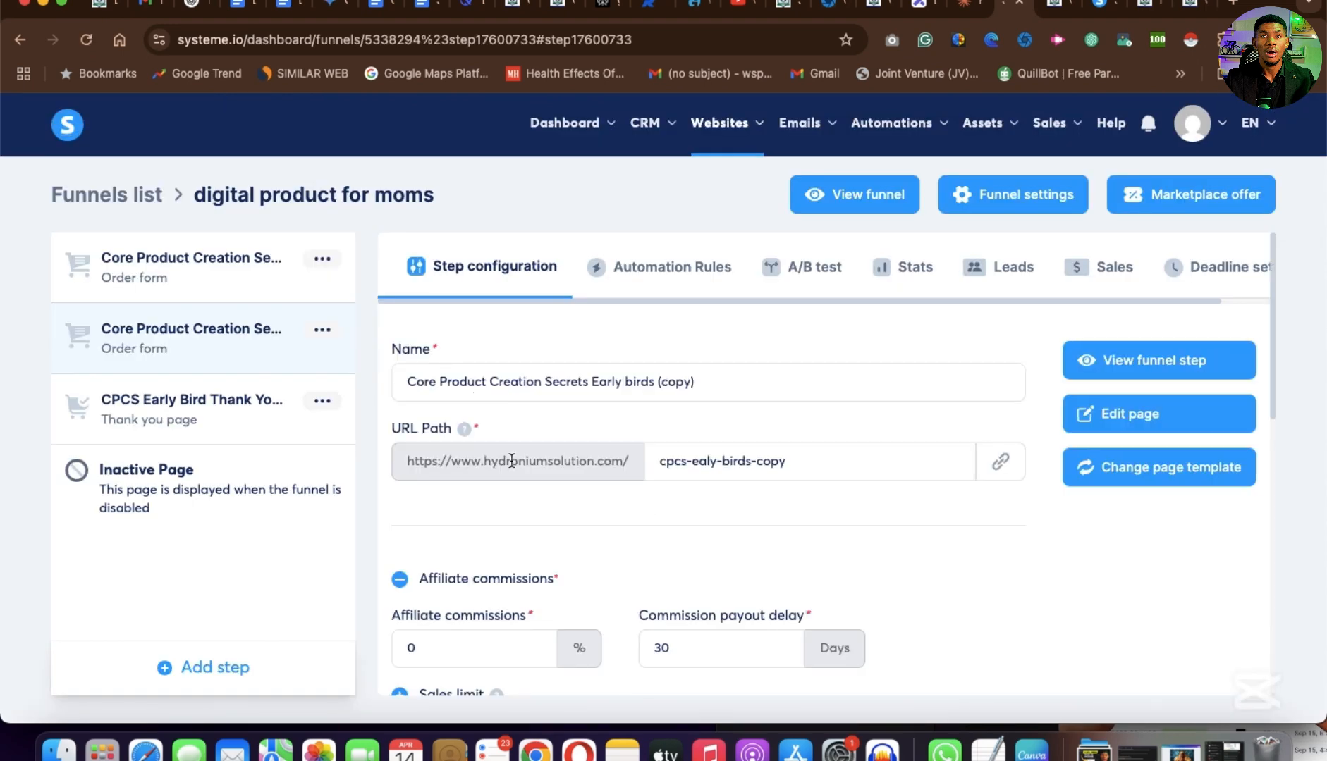
Examine the order form step's digital product offer settings and browse the list of existing digital products
scroll(835, 558, down, 4)
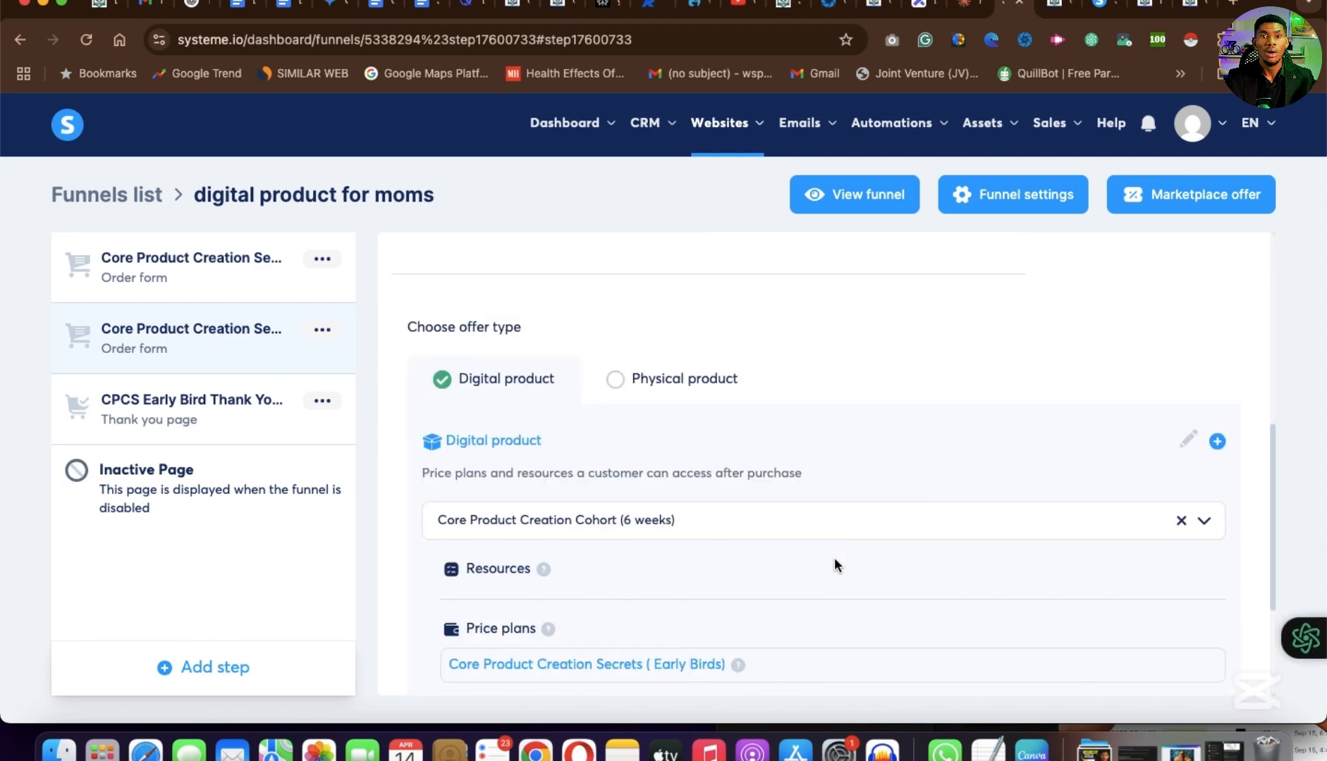
scroll(835, 564, down, 2)
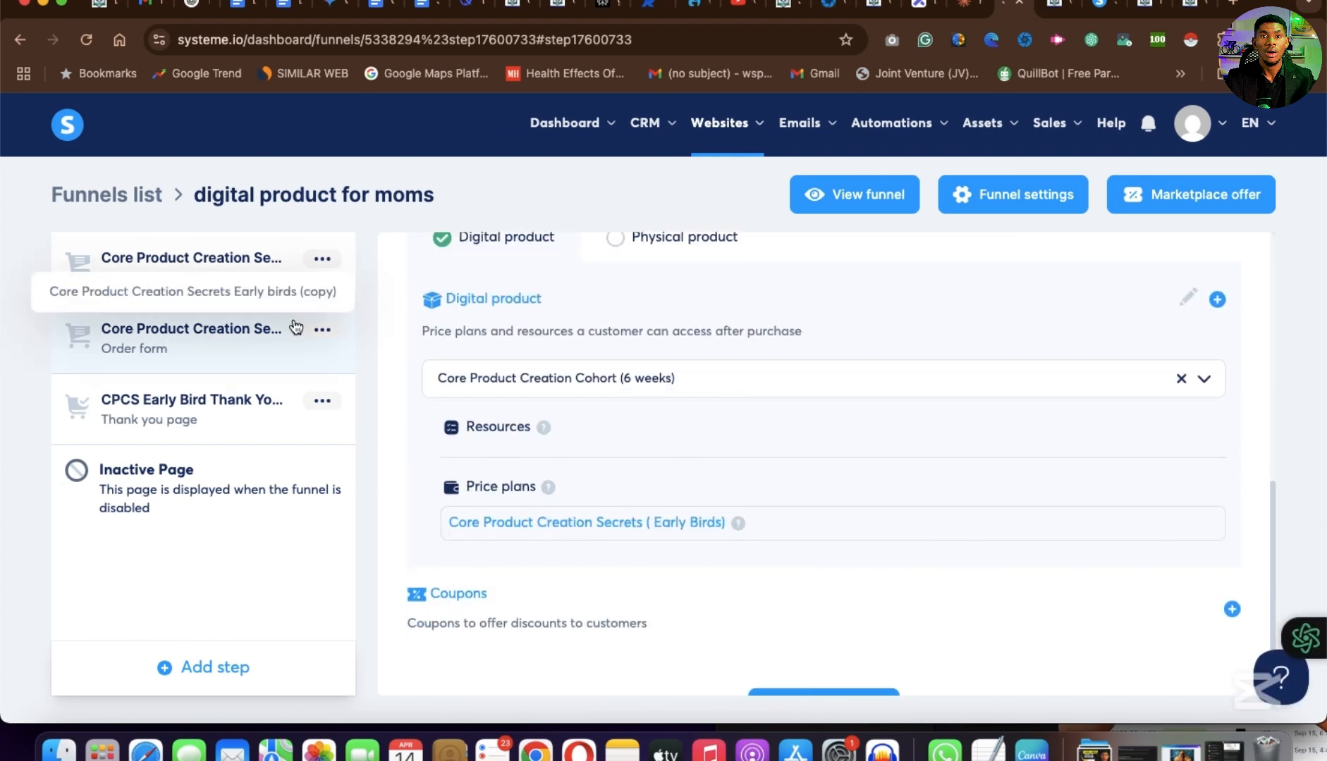
scroll(609, 544, up, 1)
scroll(608, 543, up, 2)
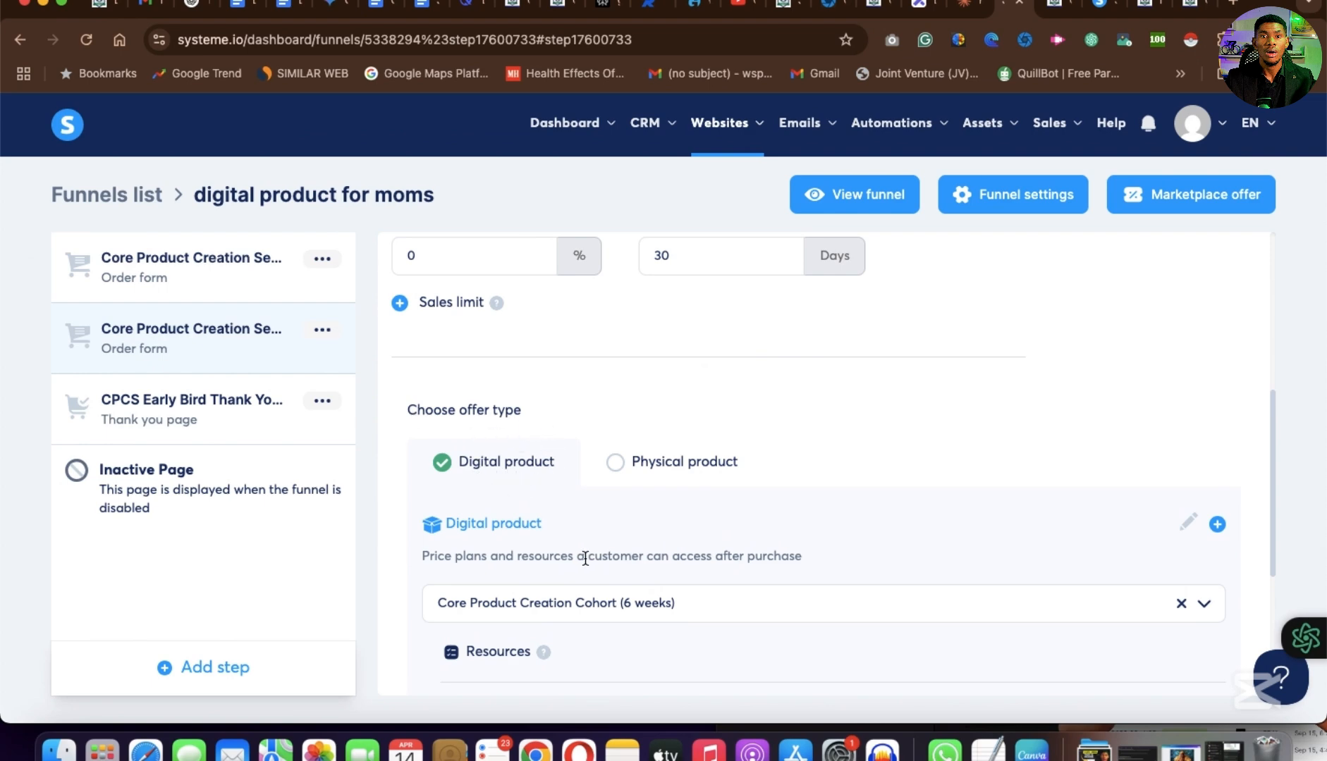
scroll(585, 558, down, 5)
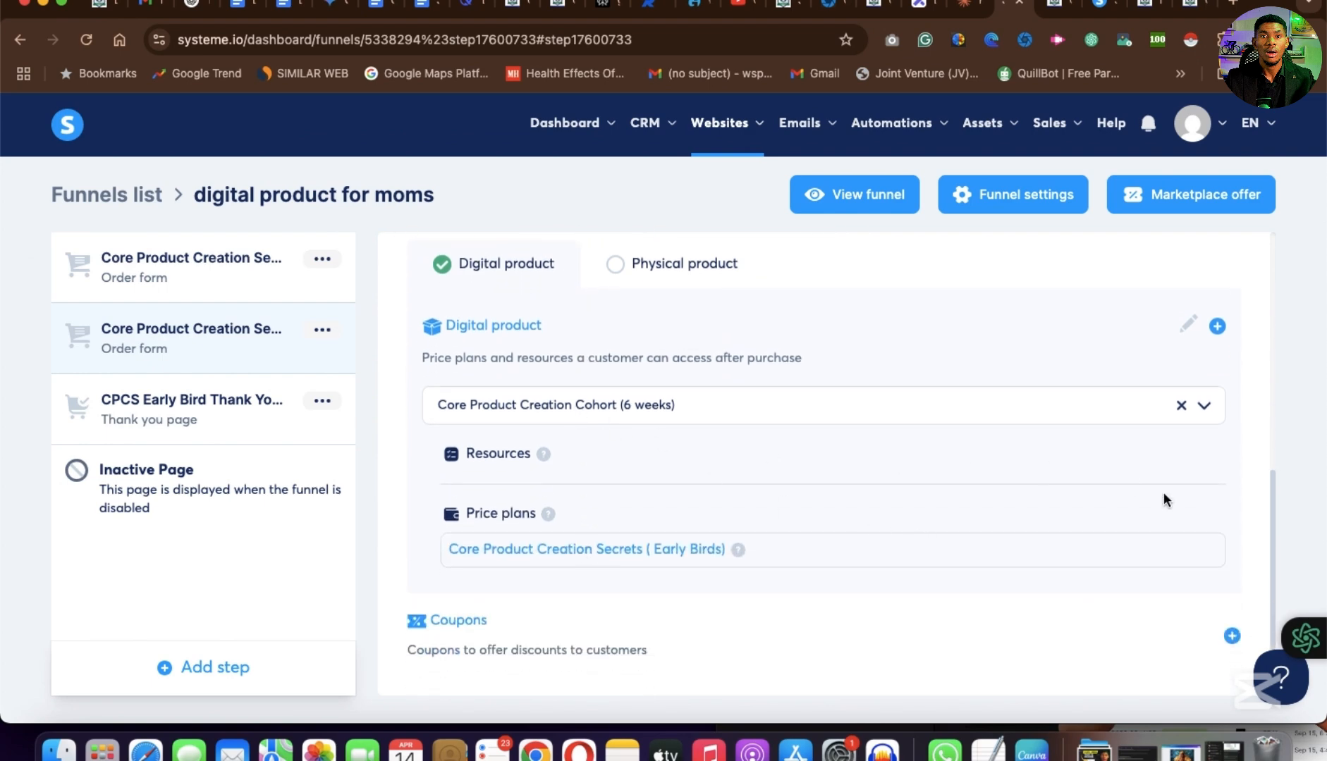
click(1202, 407)
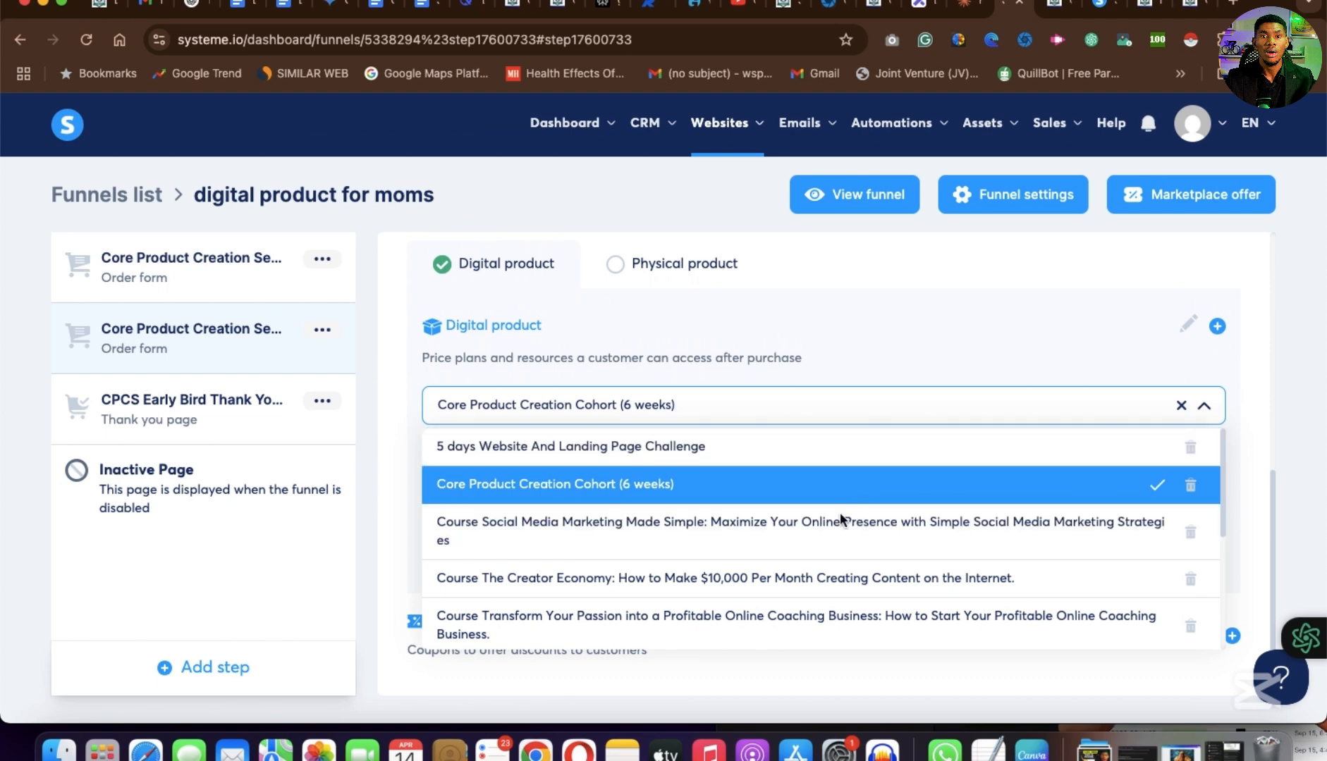
scroll(814, 577, down, 5)
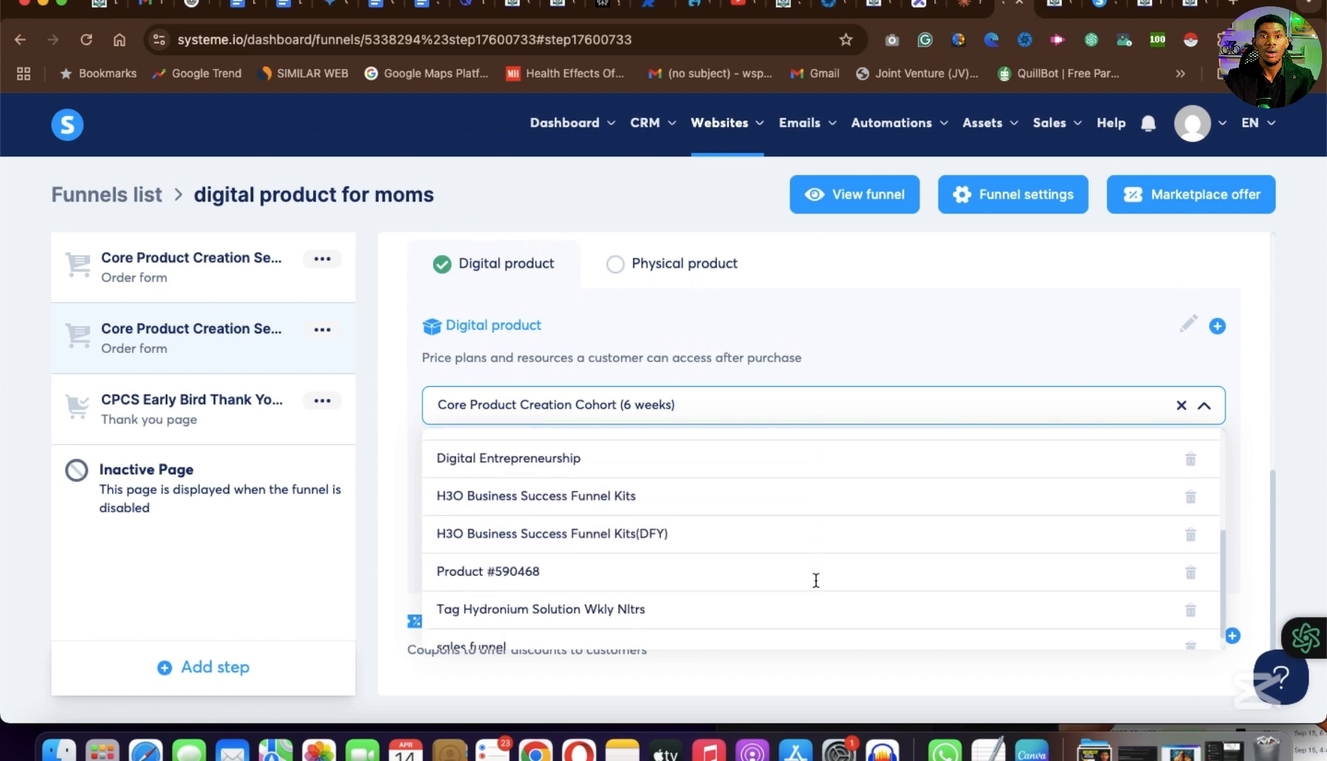
click(986, 334)
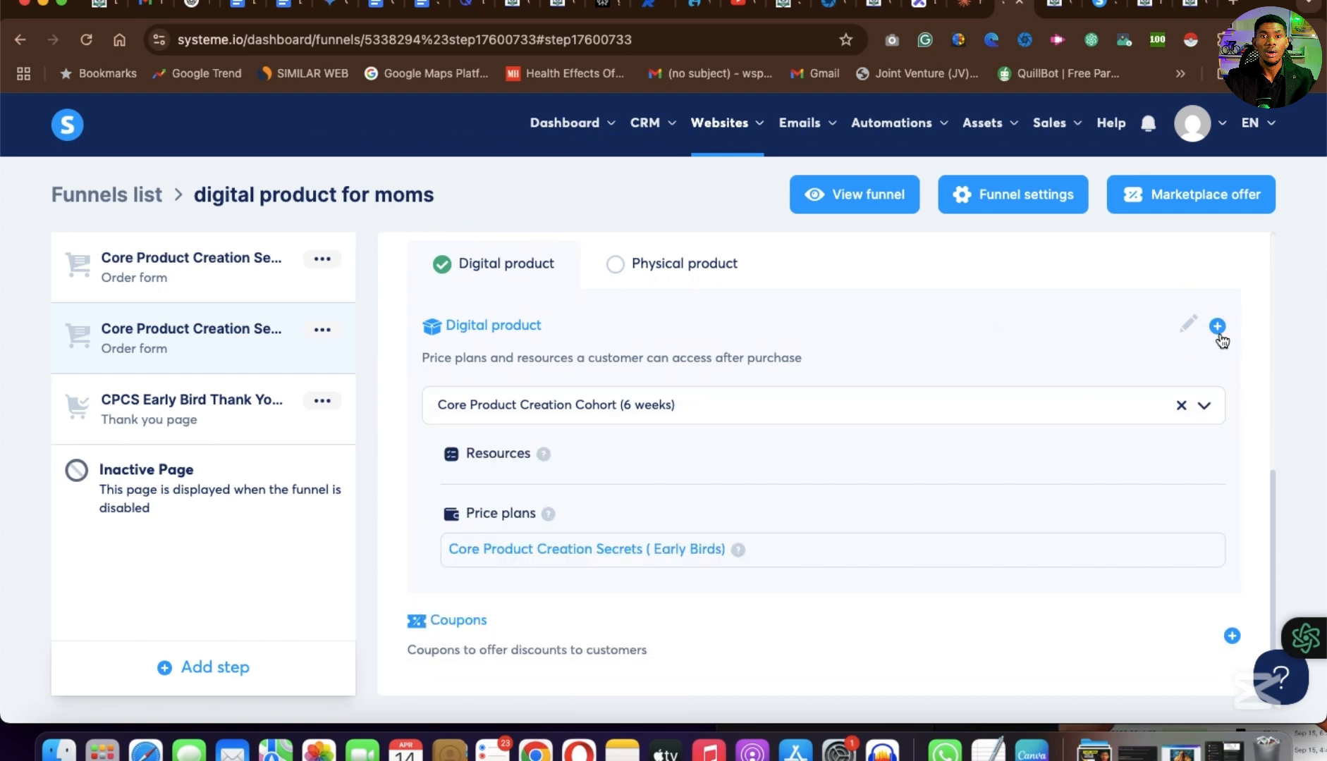
Start a new digital product for the order form step and name it "new money maker"
click(1218, 327)
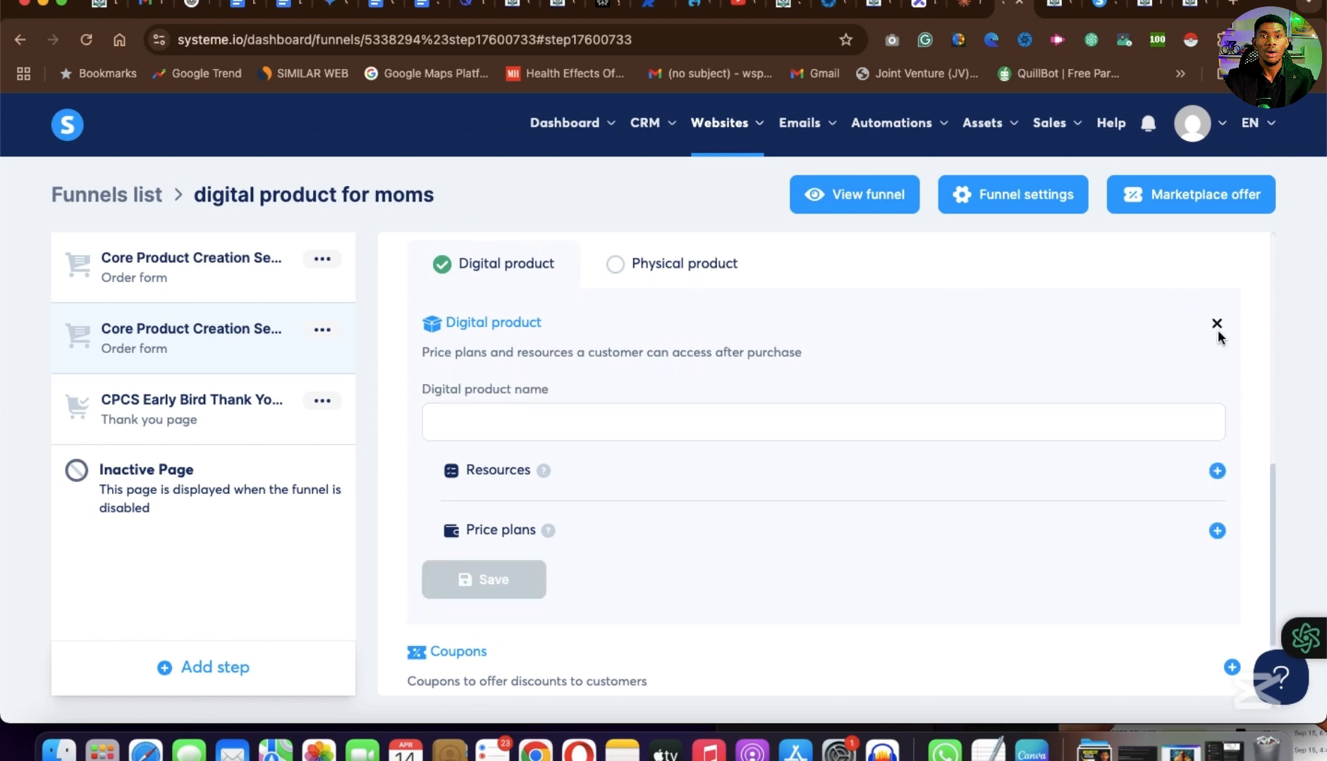
click(494, 428)
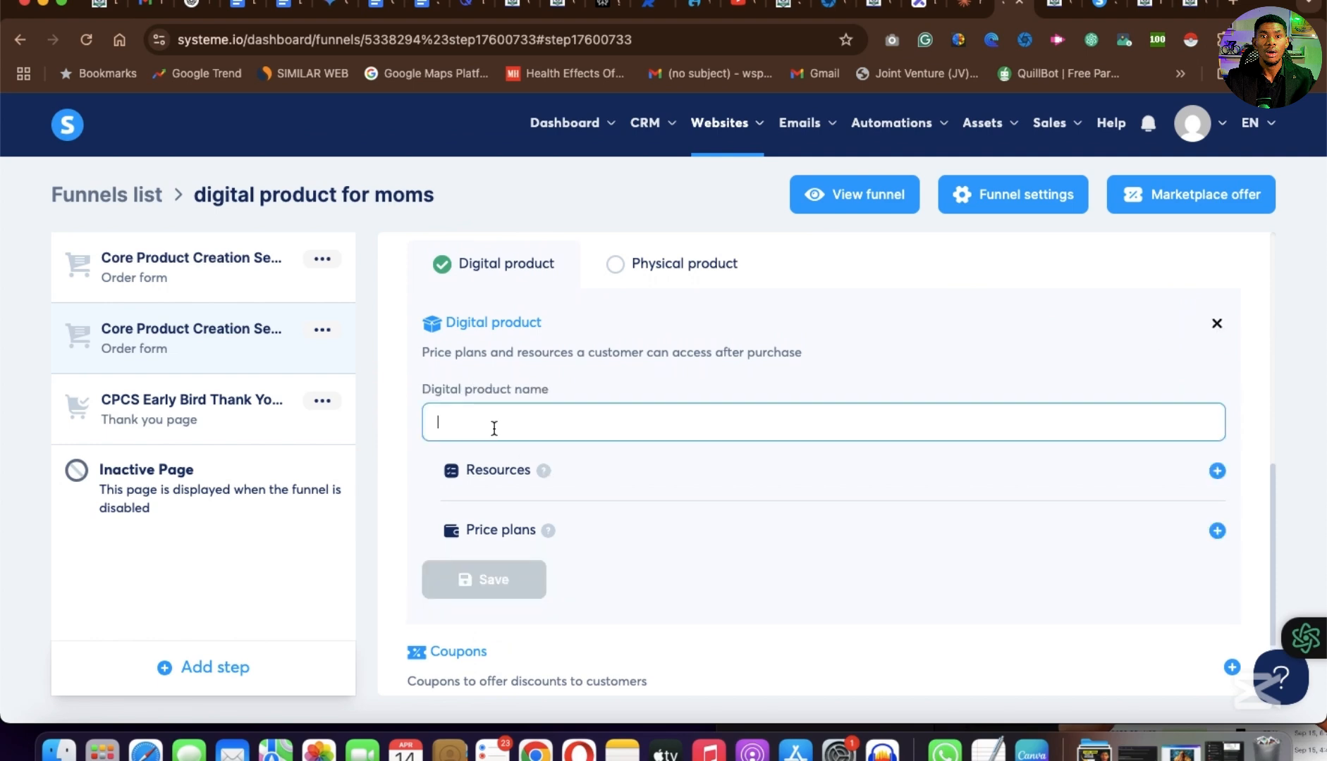
text(new money maker)
scroll(601, 545, down, 1)
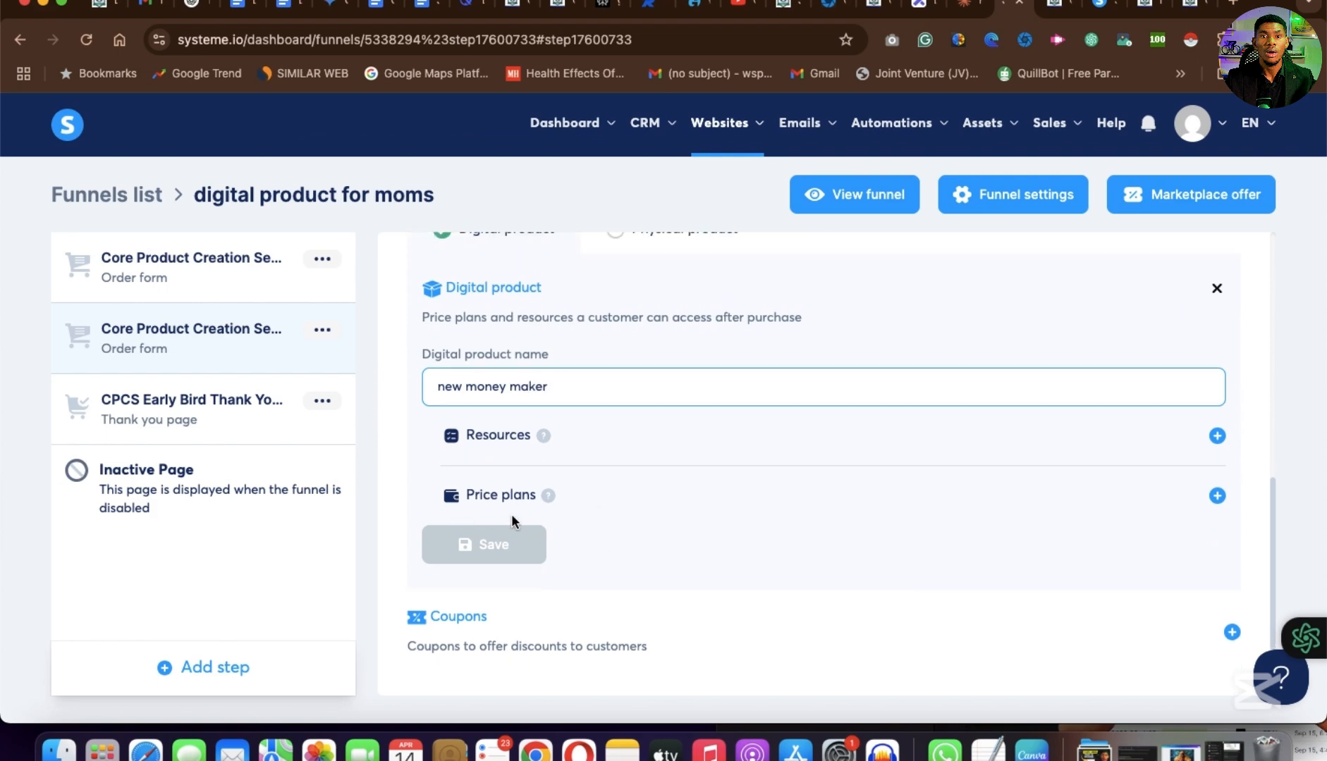
Start adding a one-time payment price plan to the new product and look through the existing price plans
click(1217, 496)
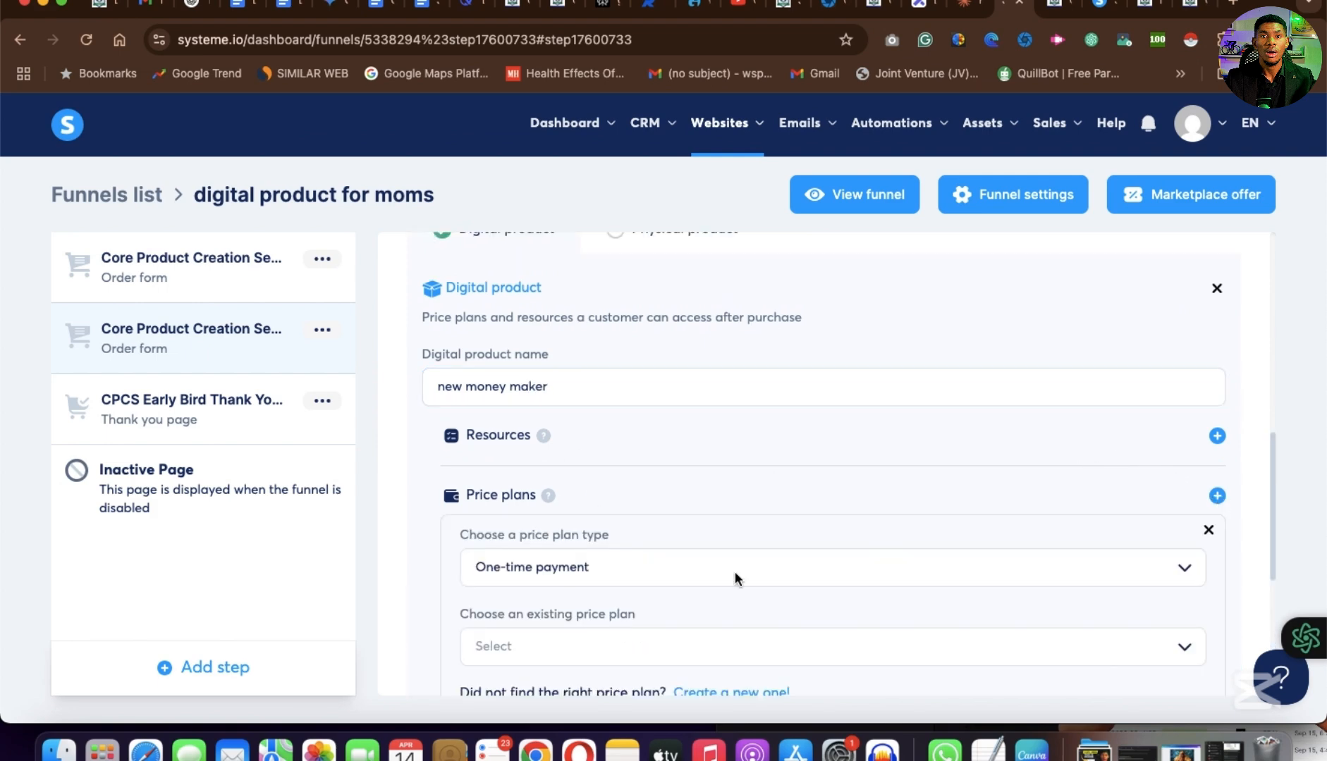
scroll(657, 538, down, 2)
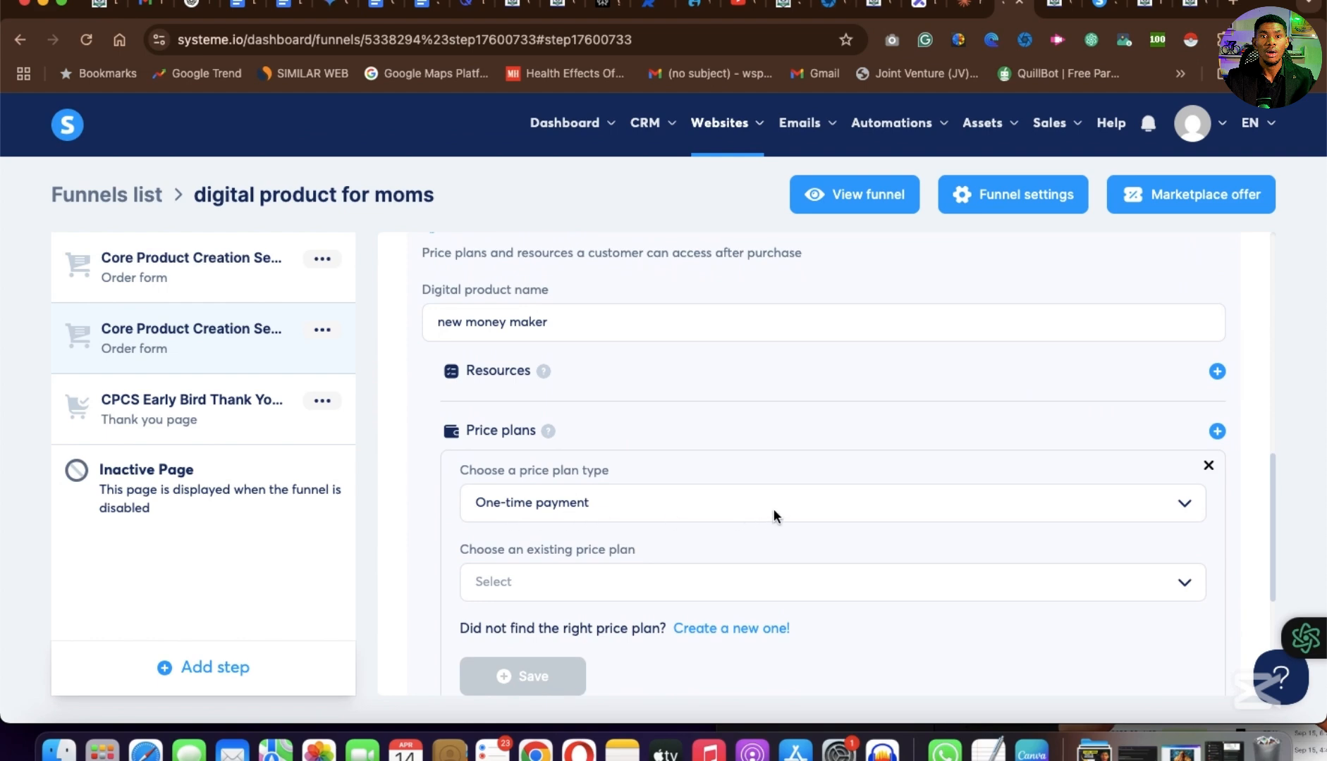
click(570, 581)
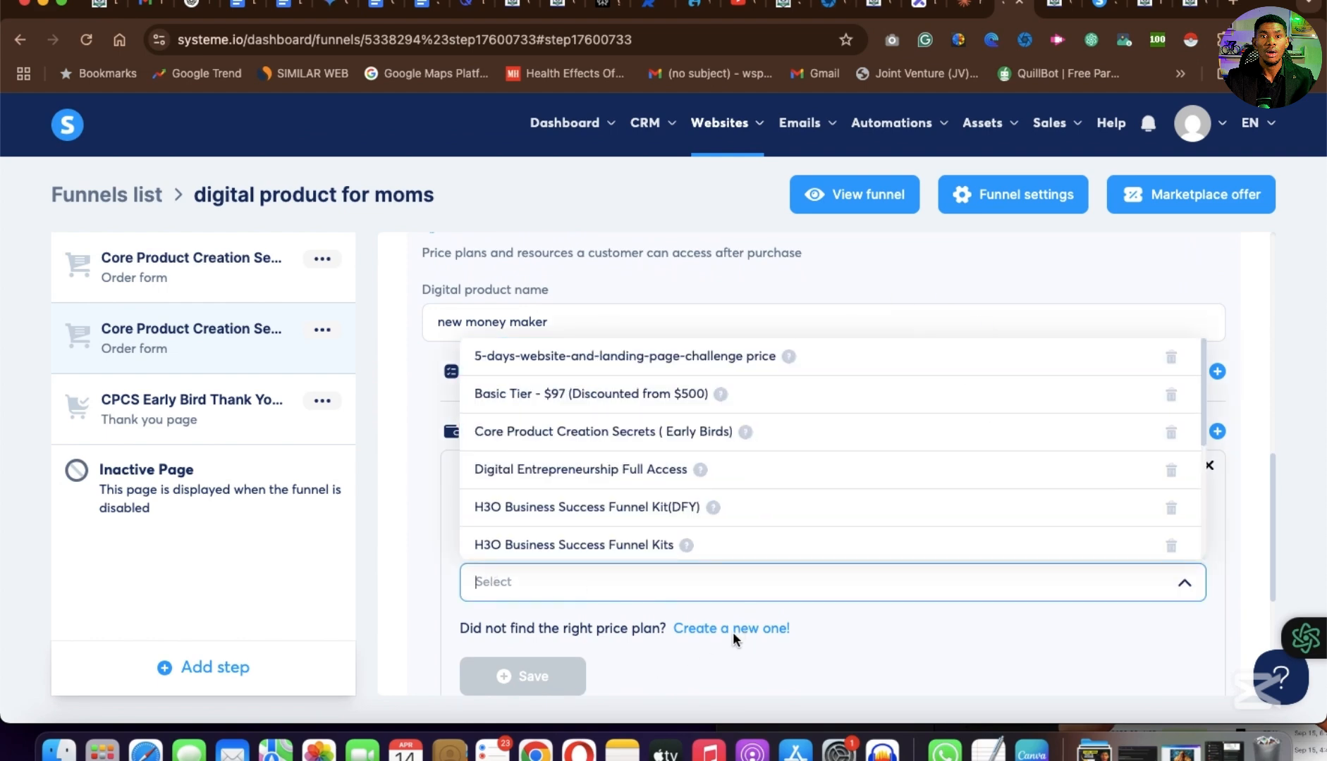
click(865, 540)
scroll(866, 539, down, 5)
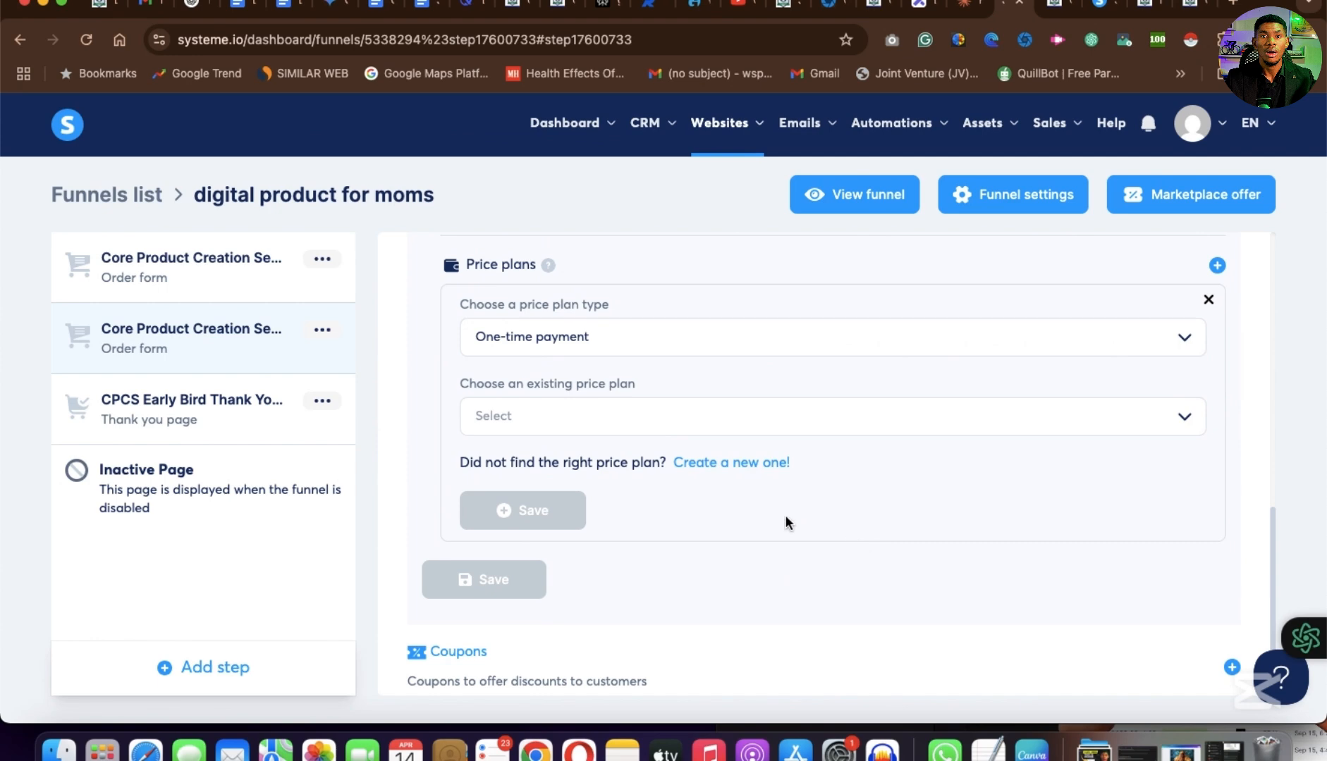
scroll(786, 516, down, 3)
scroll(785, 516, up, 2)
scroll(786, 515, down, 1)
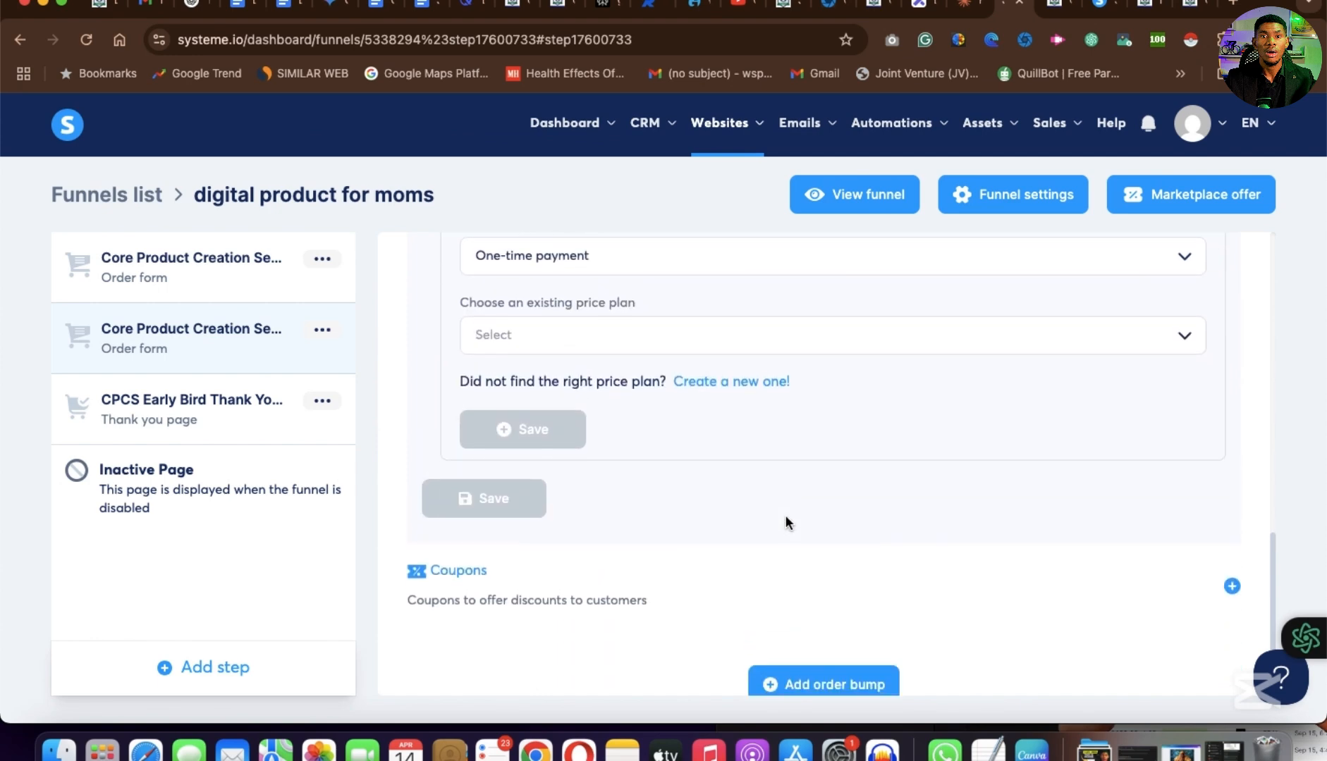
Create a new price plan with a payment amount of 400 USD and try to save it
click(722, 382)
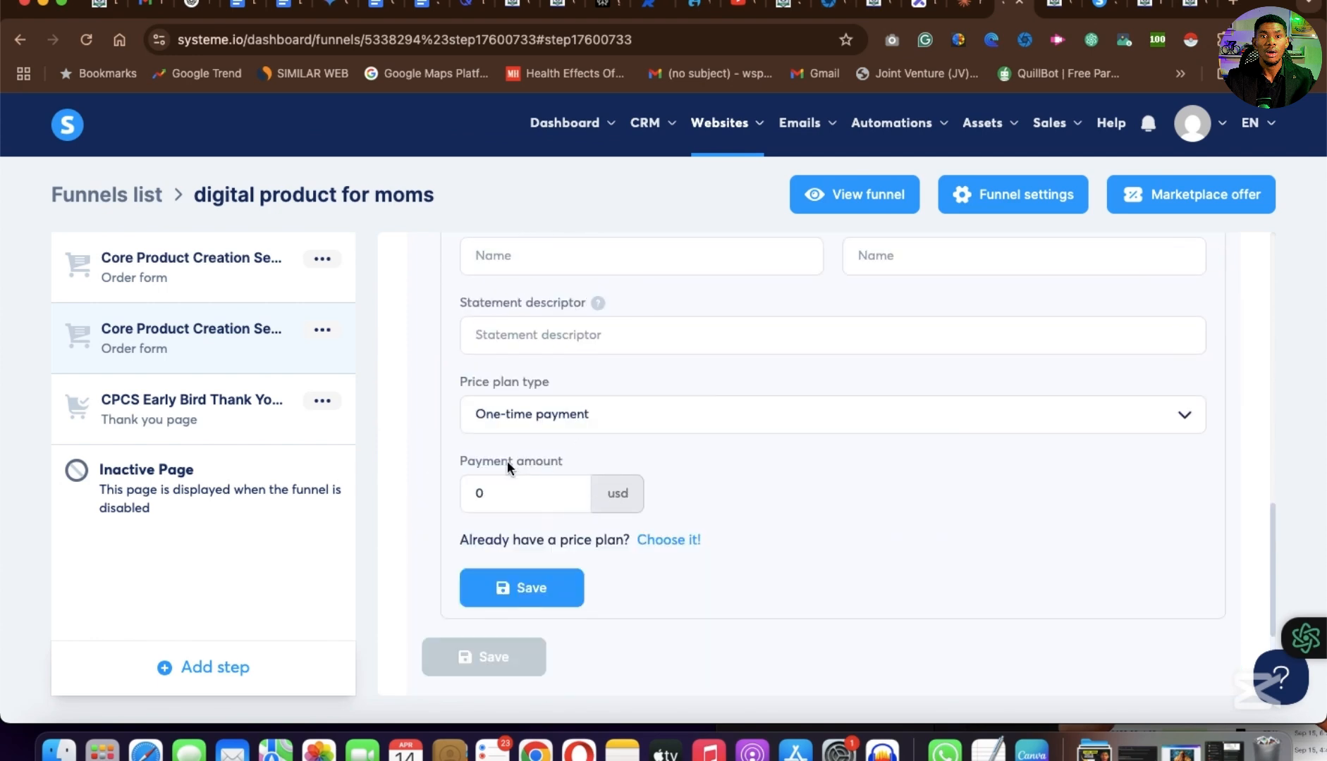
click(492, 493)
key(BackSpace)
text(400)
click(565, 587)
Name the price plan "New money maker" for both the order form and the dashboard, and try saving it
click(583, 261)
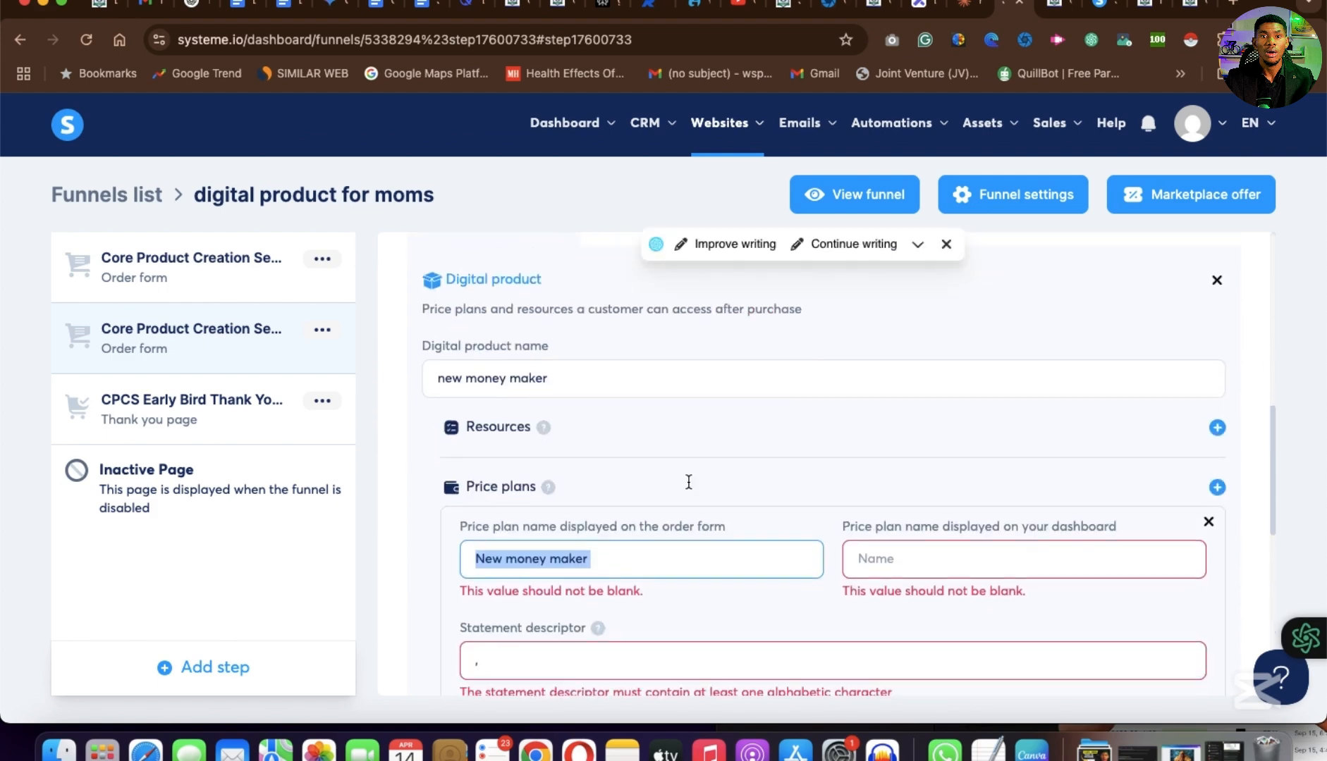
scroll(688, 482, down, 2)
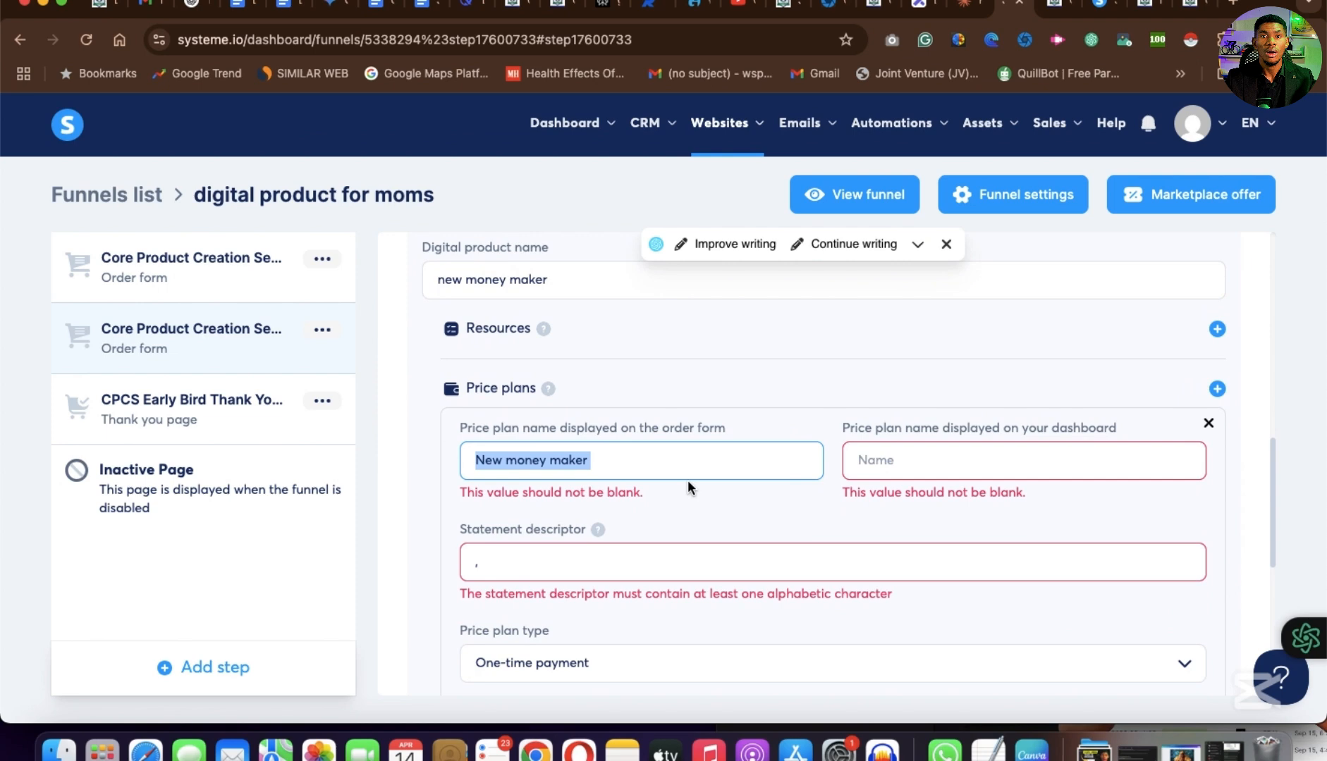
click(573, 631)
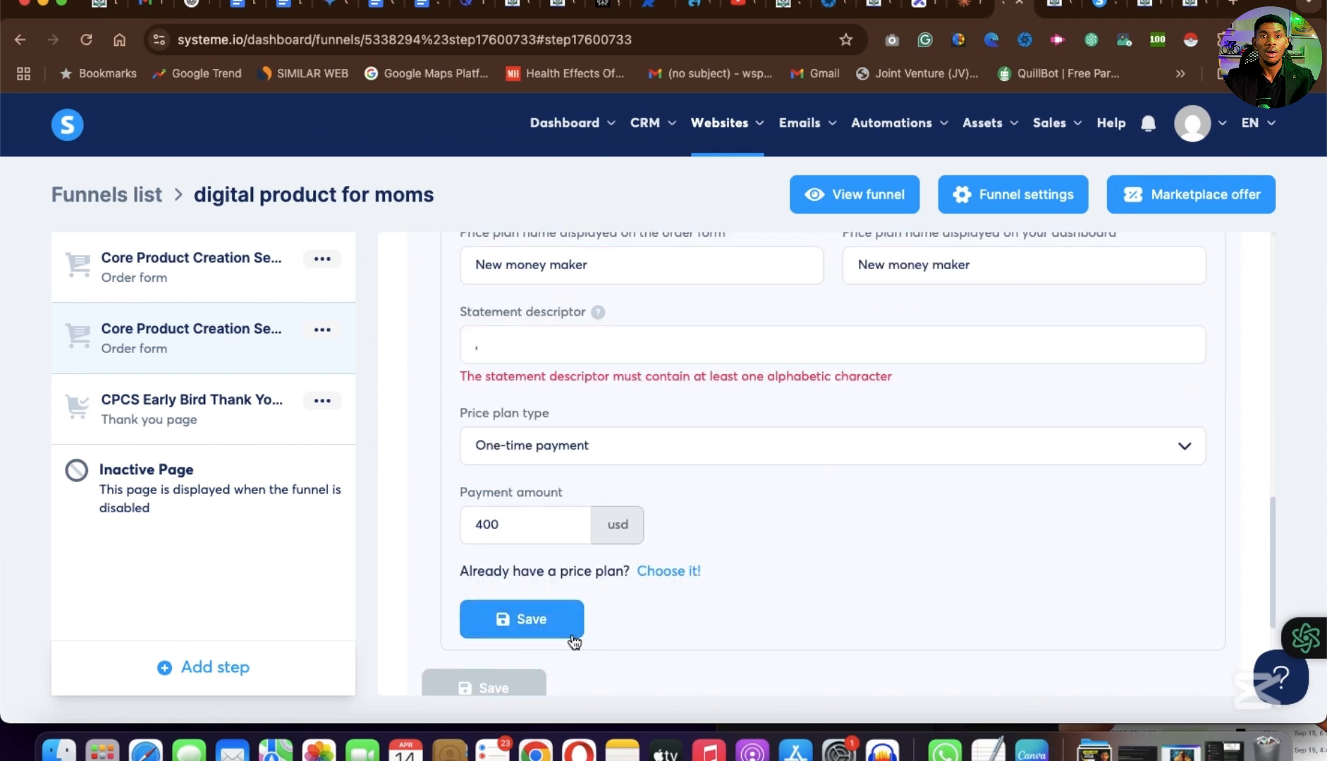
Replace the price plan's statement descriptor with "New money maker" and save the plan
click(513, 348)
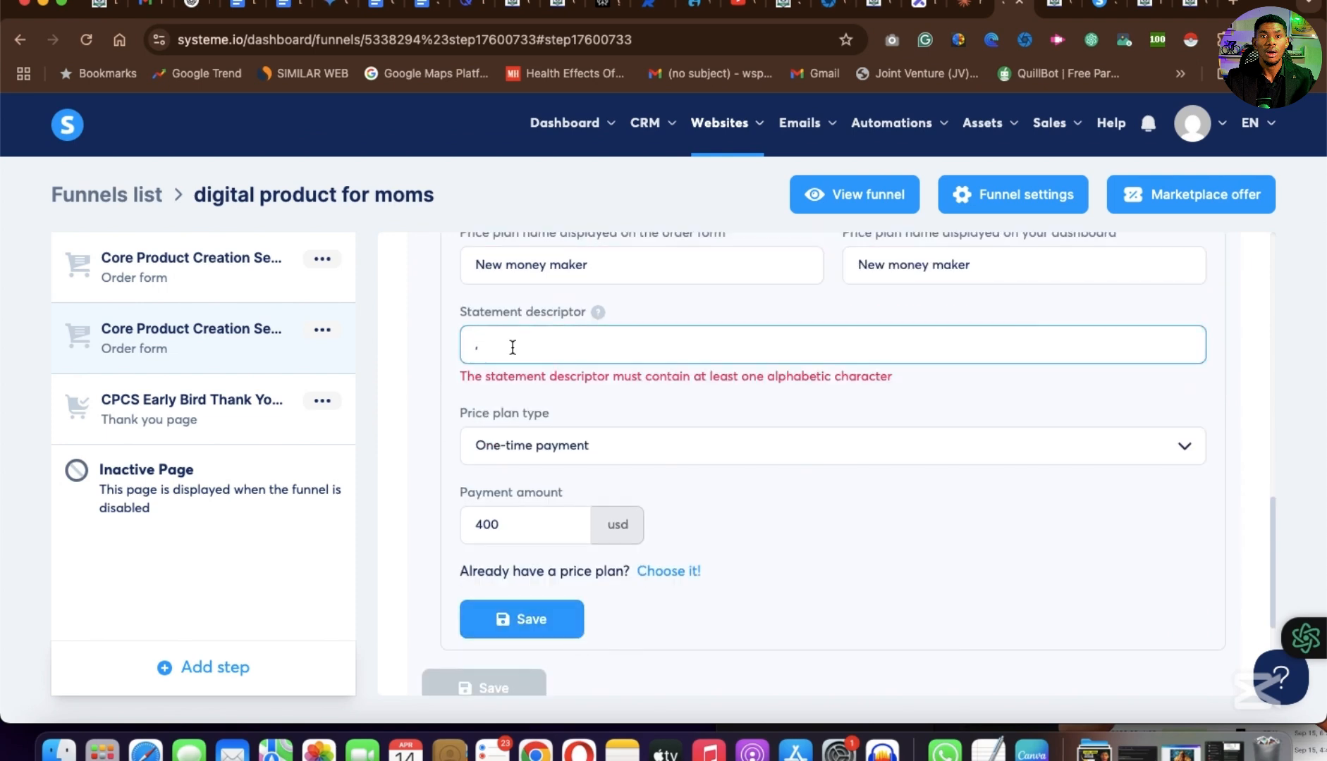
key(BackSpace)
text(New money maker)
click(541, 610)
scroll(673, 458, up, 5)
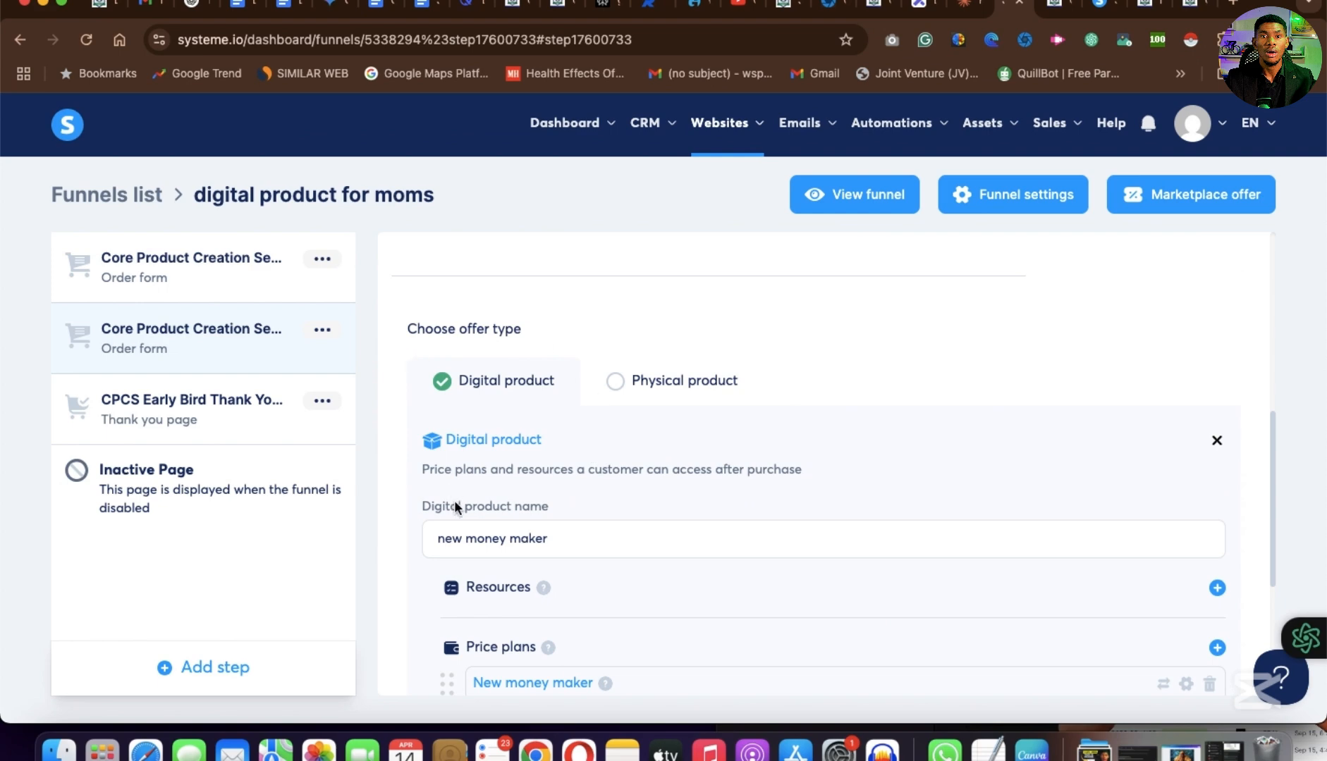
scroll(467, 559, down, 3)
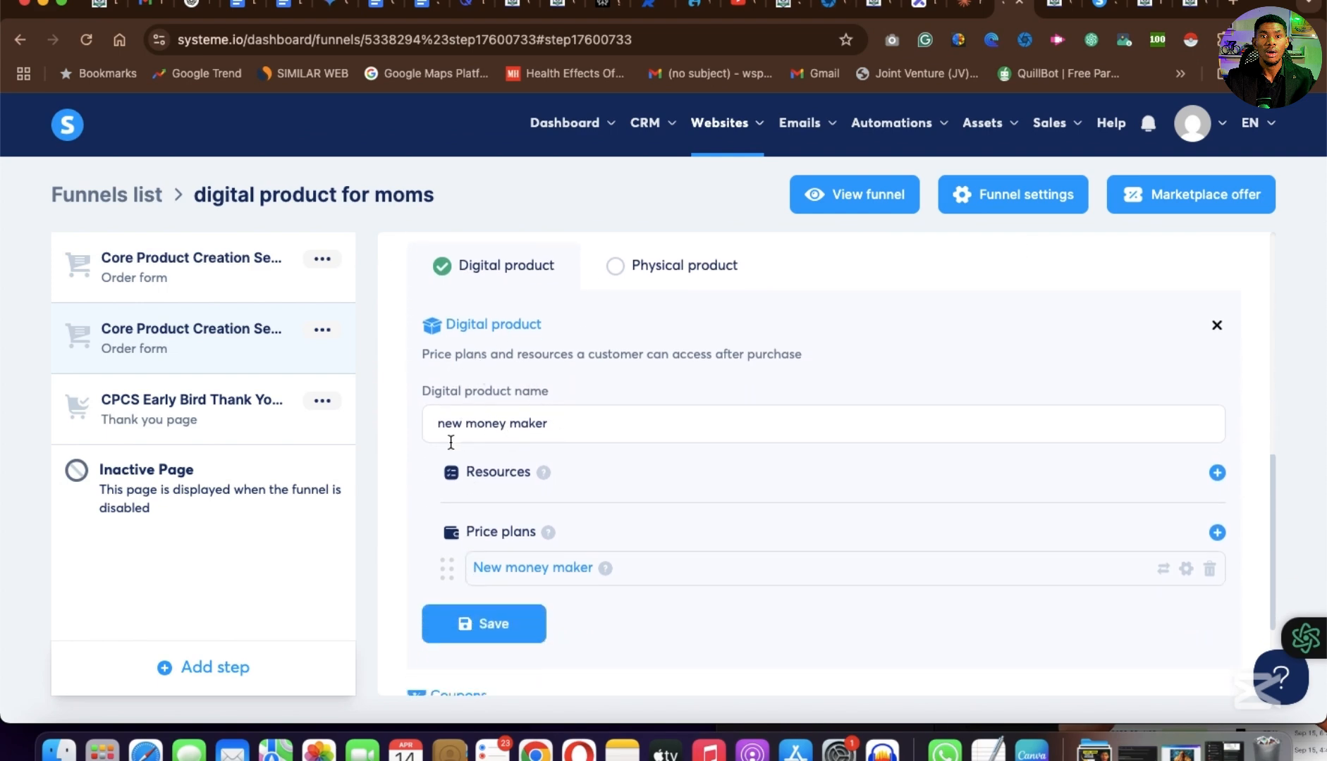
Save the "new money maker" digital product on the order form step and open the published sales page
scroll(539, 423, down, 2)
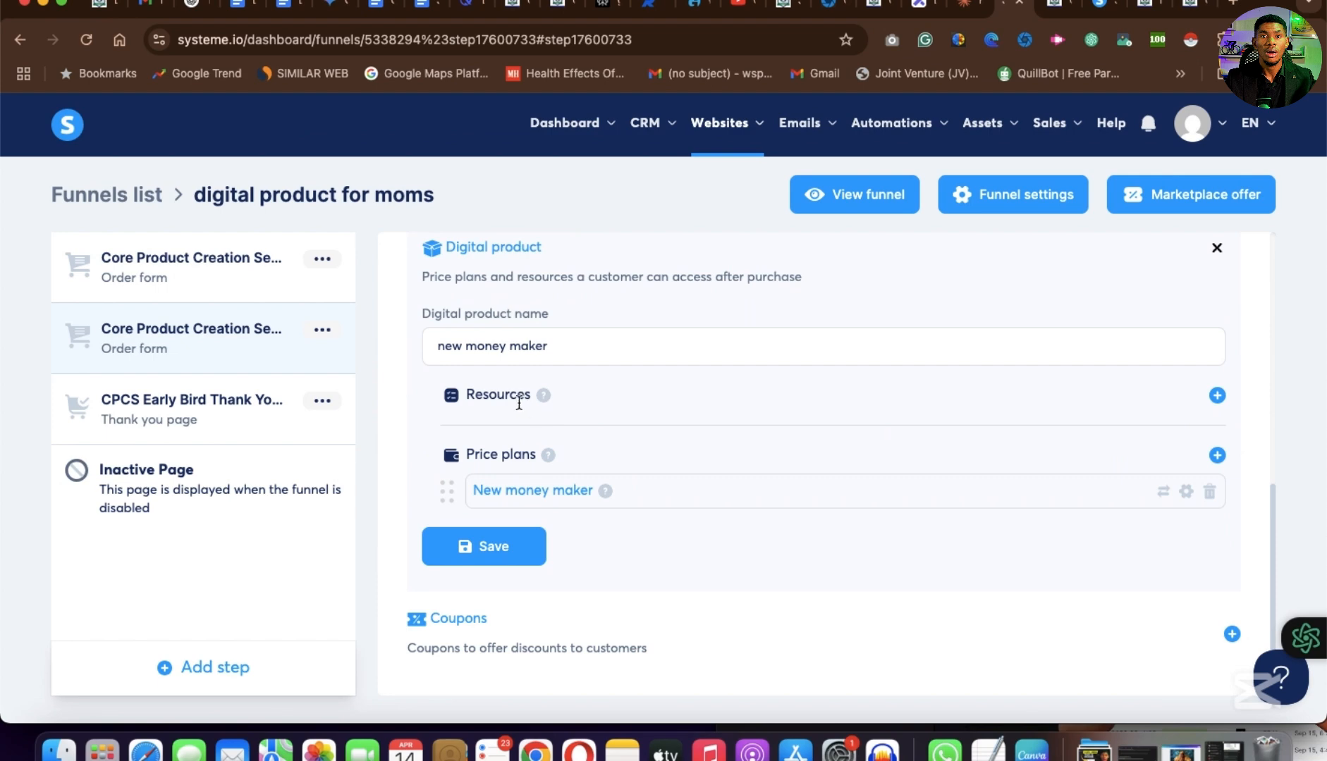
click(490, 549)
scroll(802, 504, up, 10)
click(1128, 421)
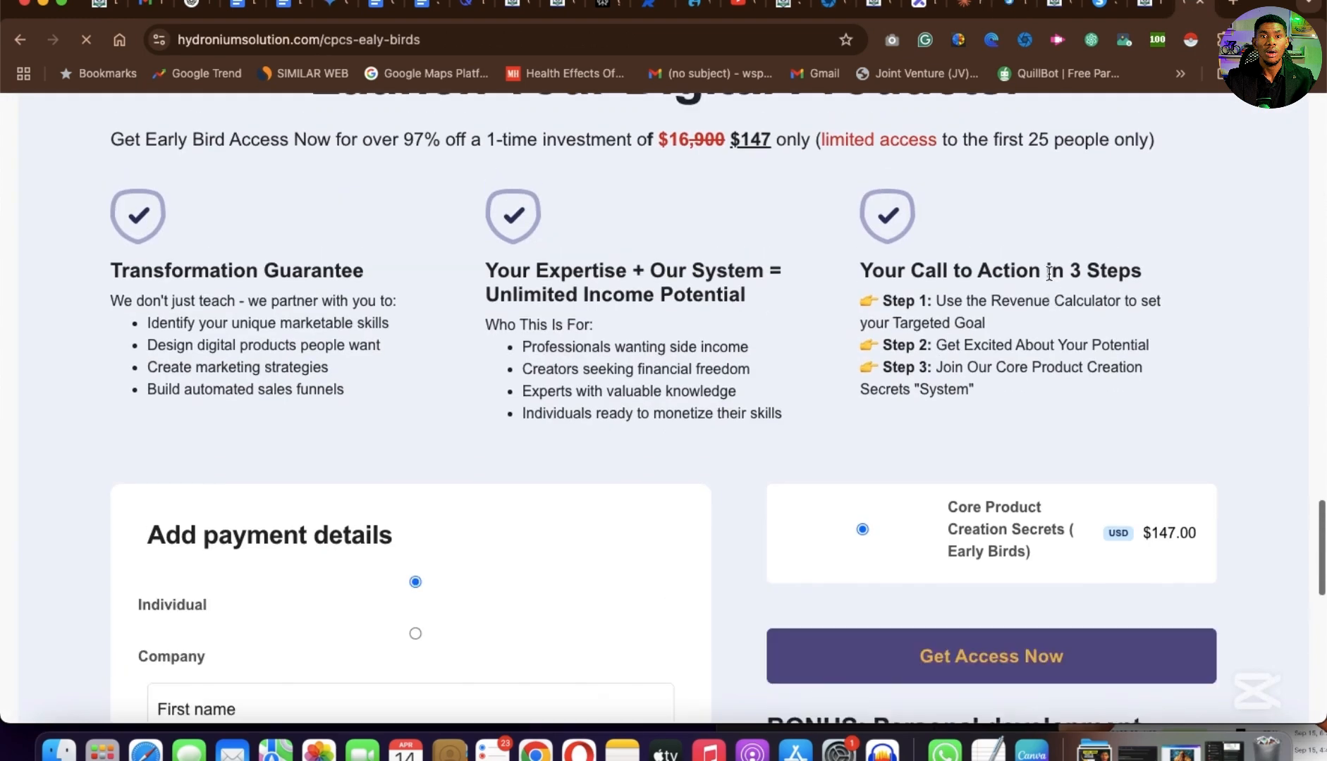
Check the offer details, product and price in the payment section of the cpcs-ealy-birds page
scroll(1049, 274, up, 1)
scroll(1047, 275, down, 5)
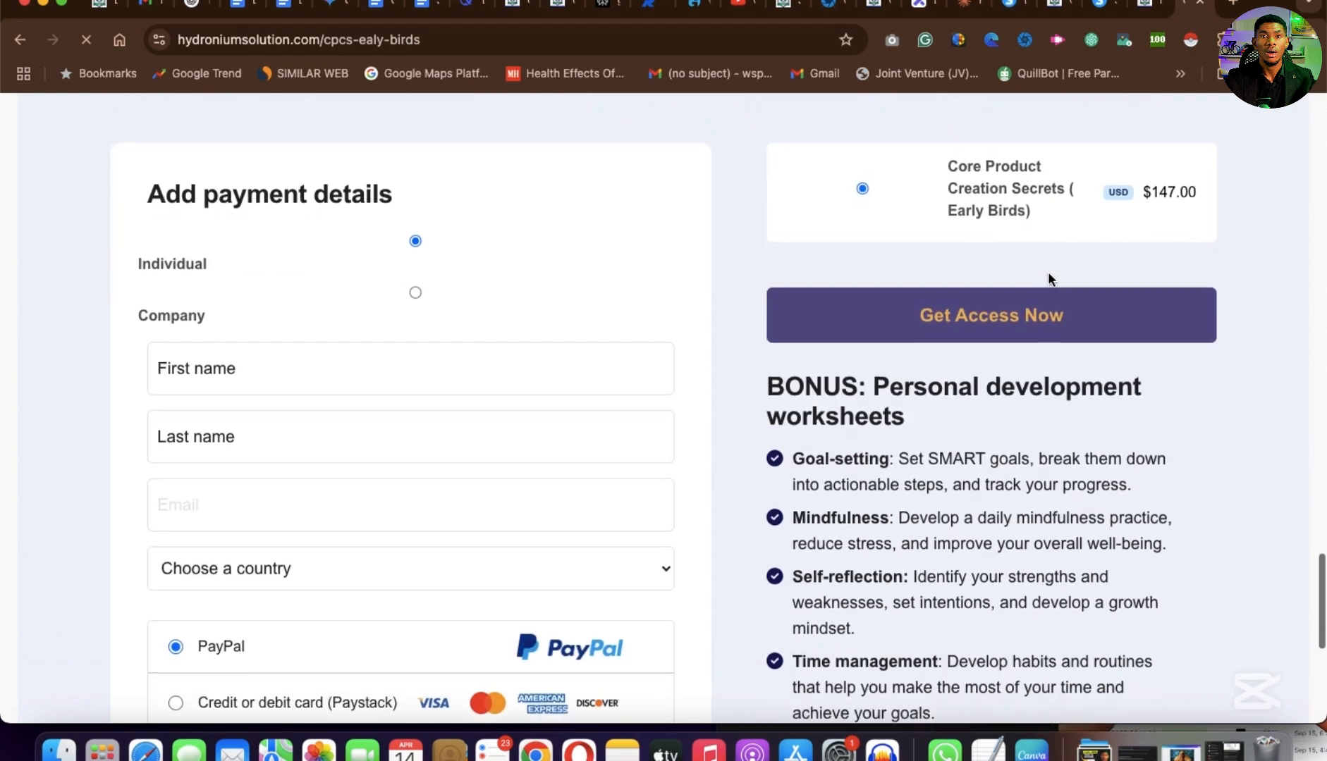
scroll(1048, 280, up, 1)
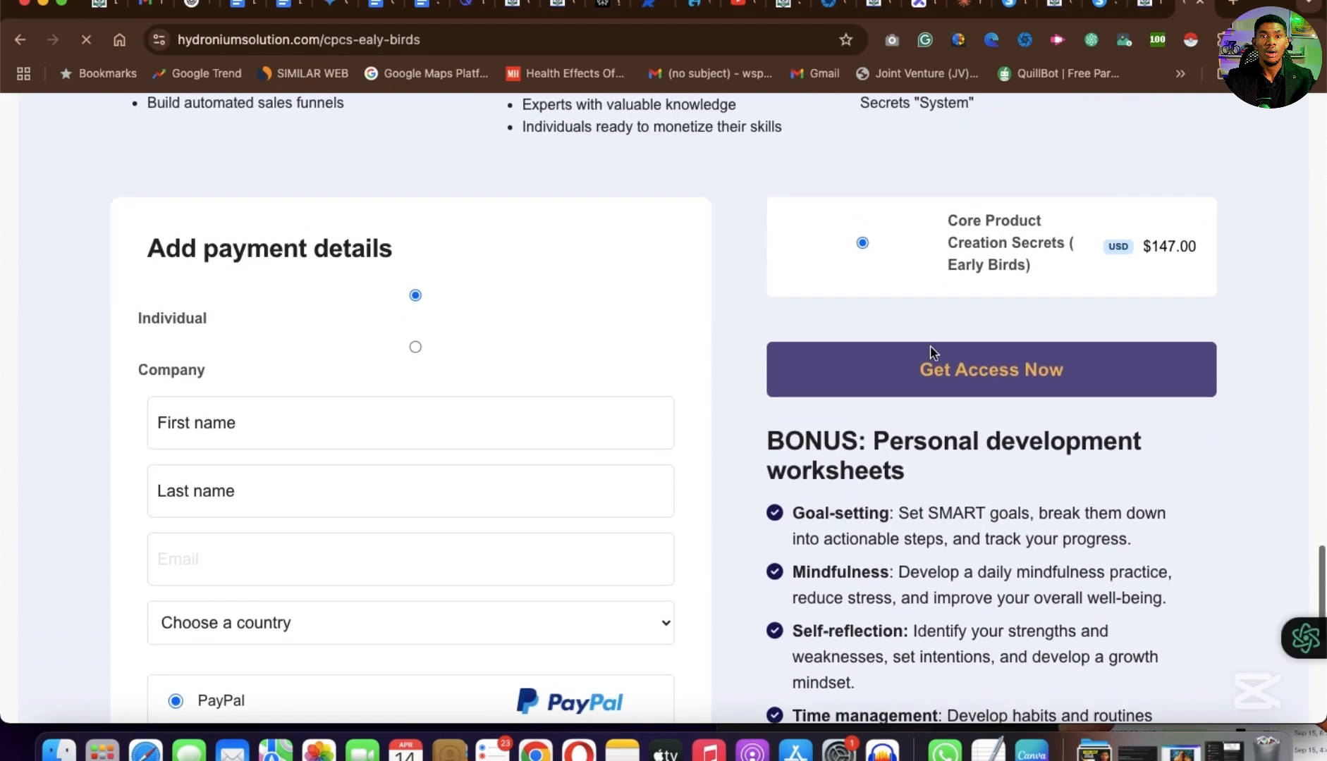
scroll(931, 351, up, 15)
scroll(930, 351, down, 3)
scroll(930, 351, down, 15)
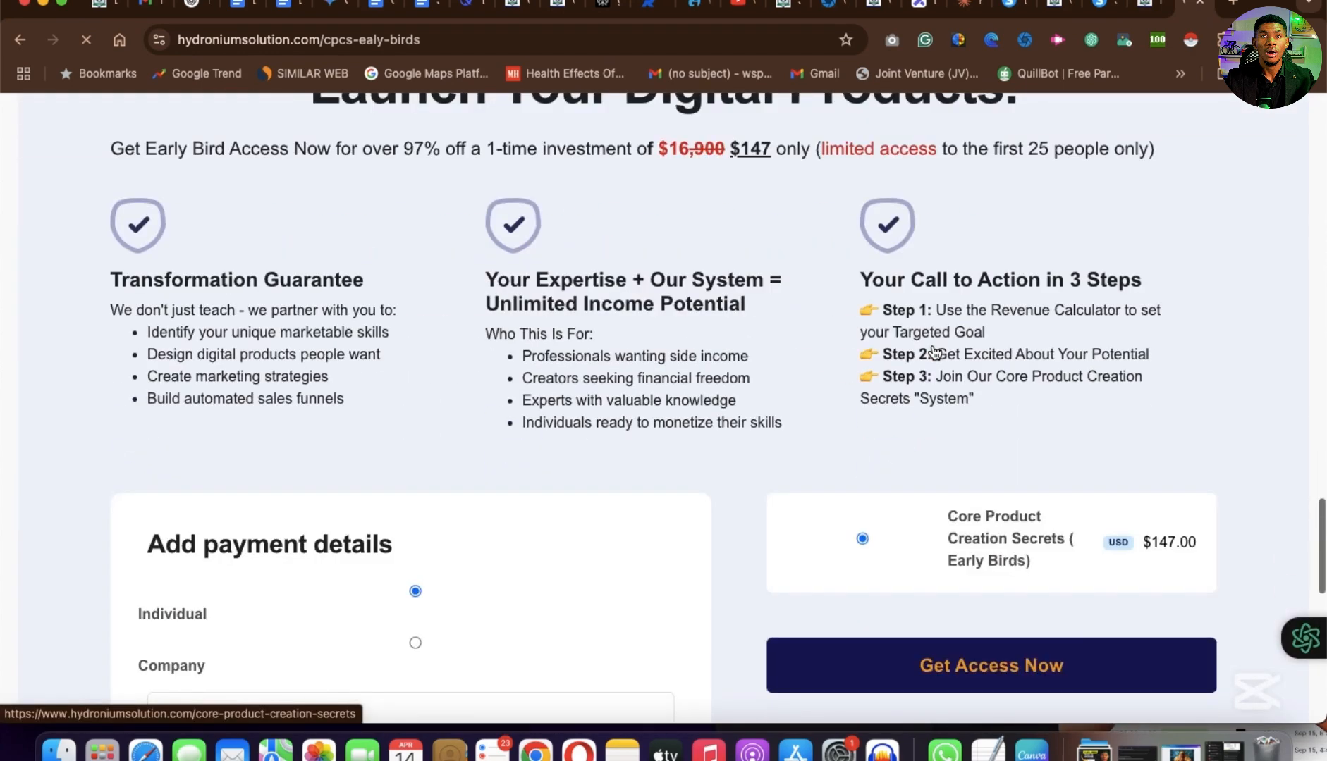
scroll(930, 345, up, 5)
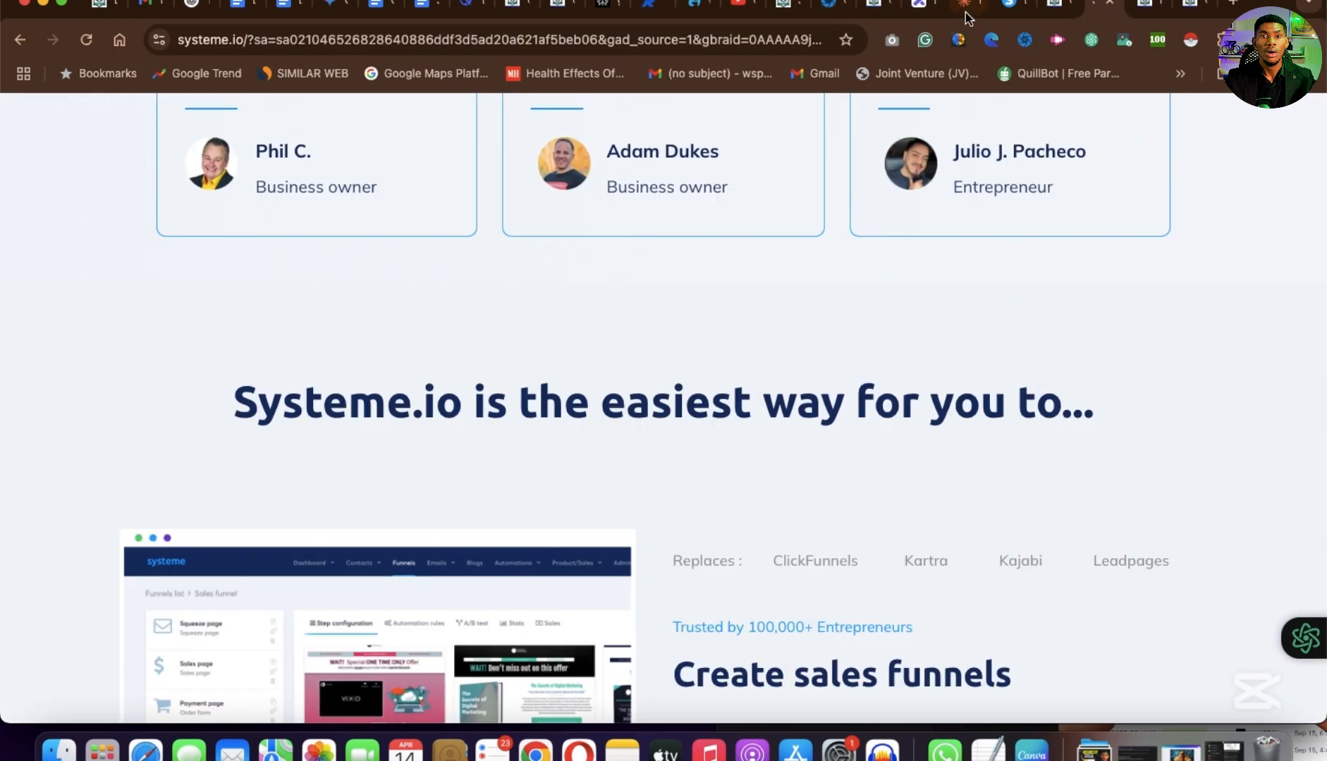
Switch to the copied page's preview and load its public address, cpcs-ealy-birds-copy, without the preview parameter
click(1057, 7)
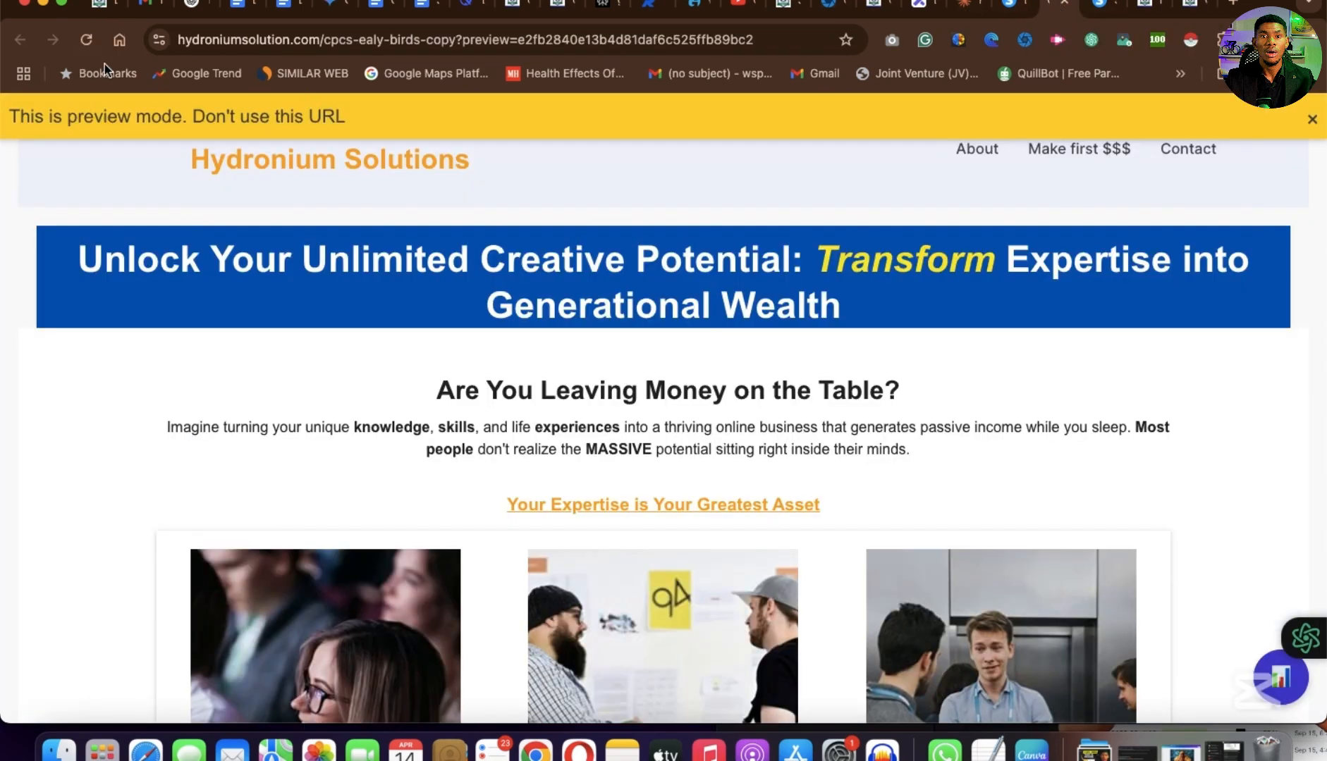
click(481, 48)
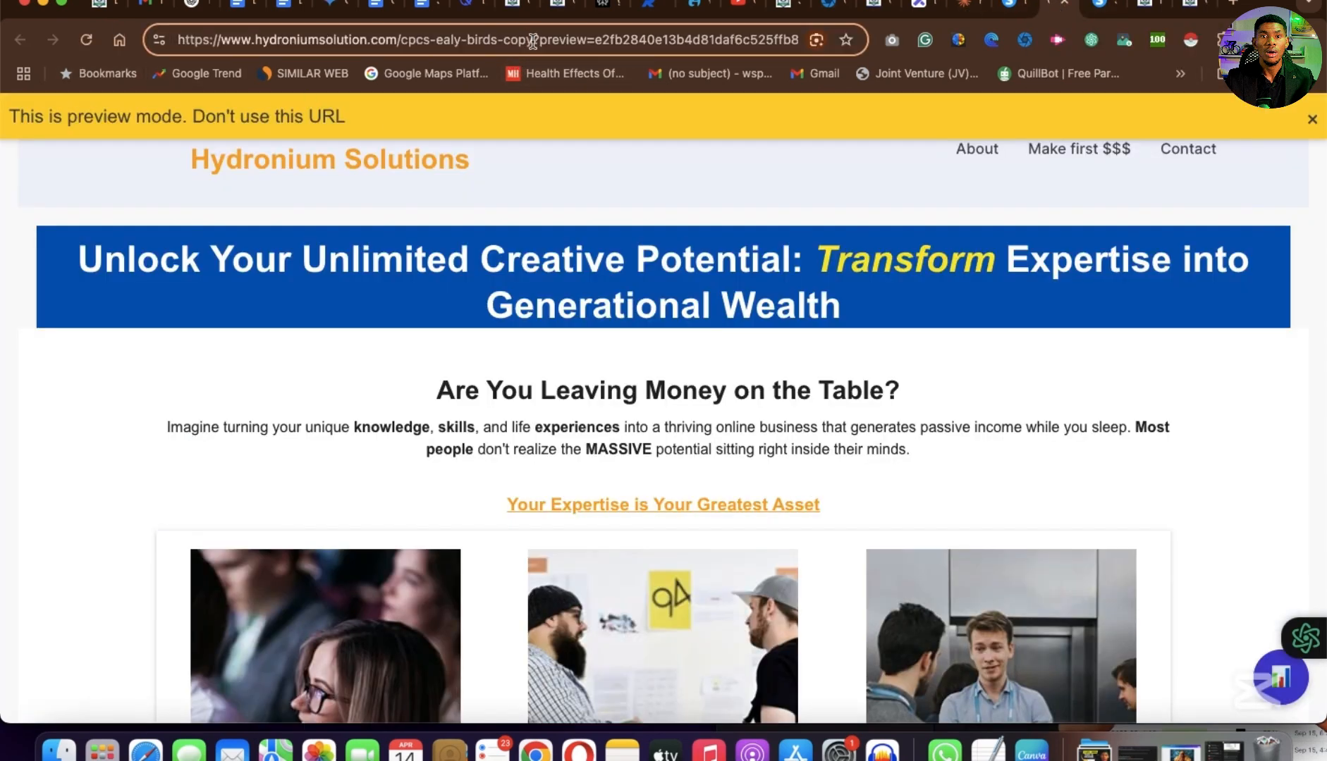
drag(534, 41, 604, 125)
key(BackSpace)
key(Return)
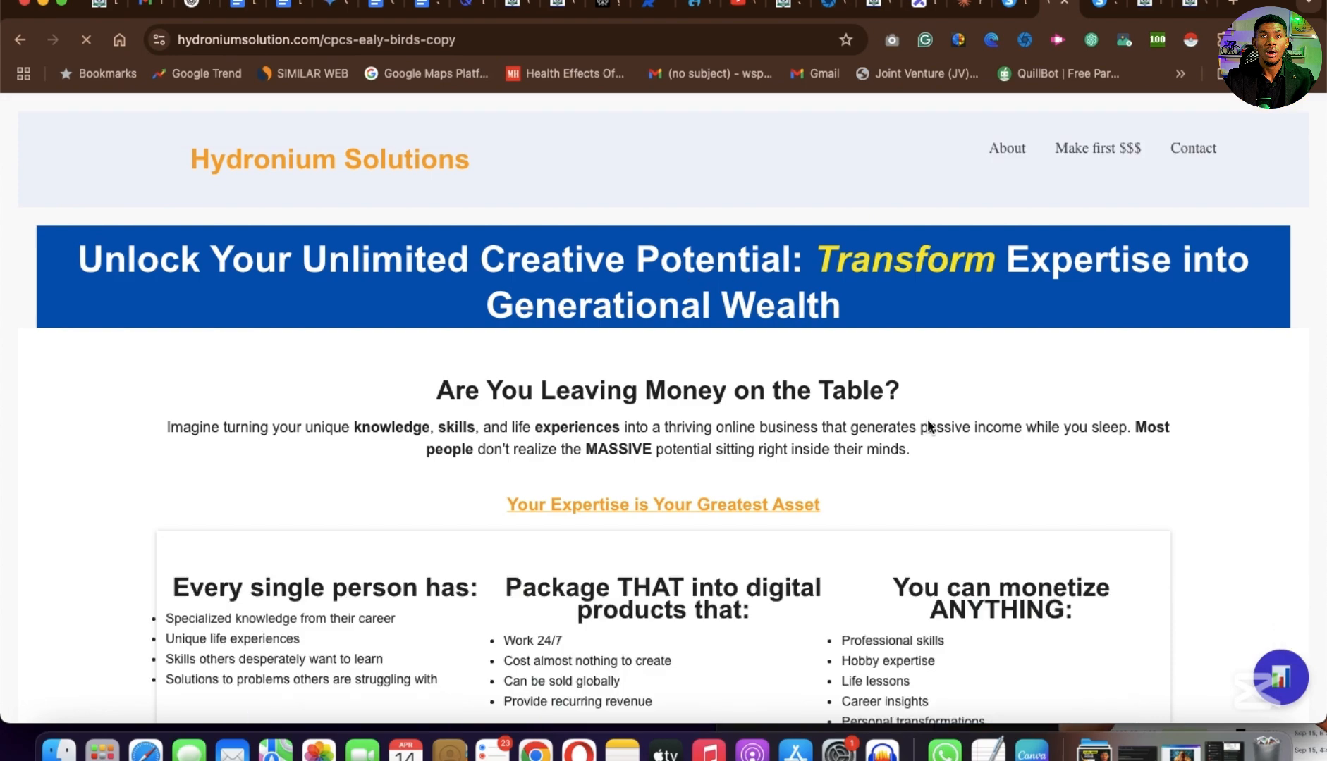
Examine the copied page's payment section to check the product, its price and the available payment methods
scroll(726, 377, down, 15)
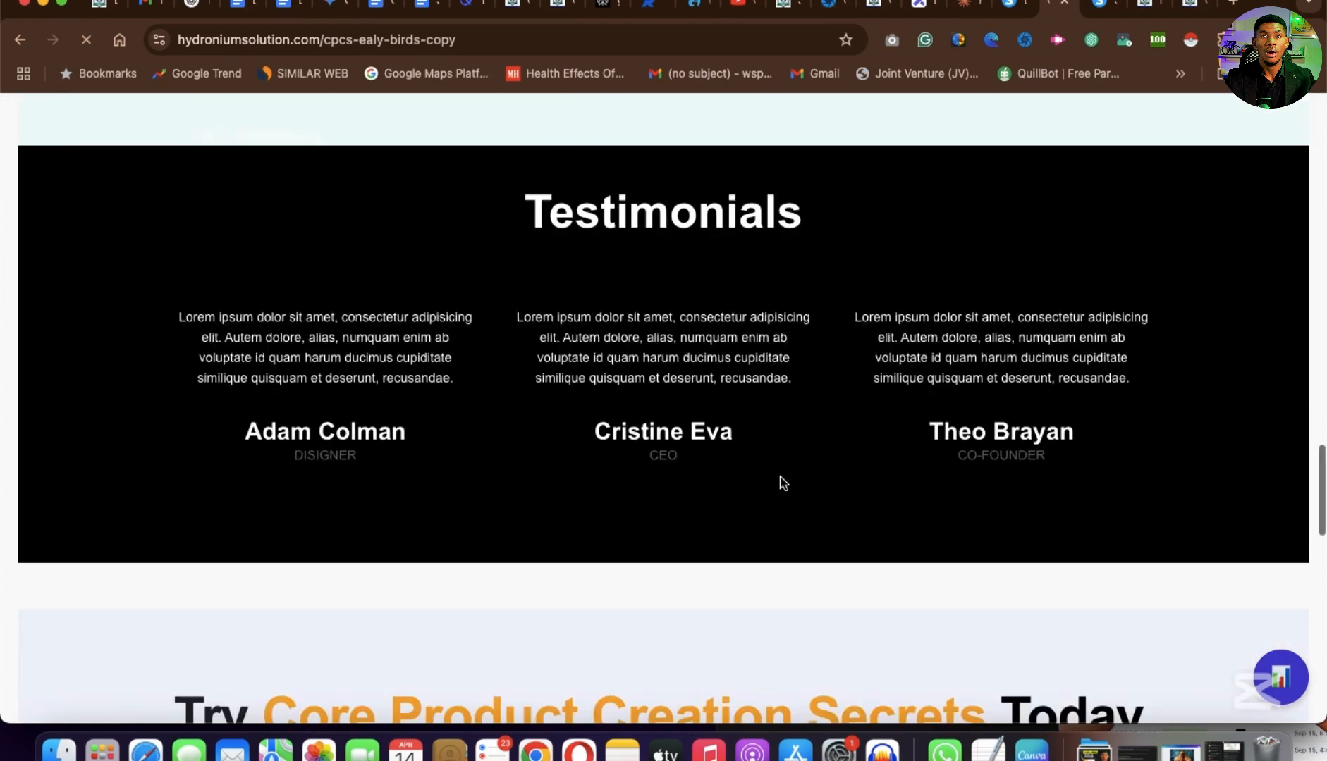
scroll(1093, 469, up, 2)
scroll(1093, 469, up, 2)
scroll(1093, 469, down, 2)
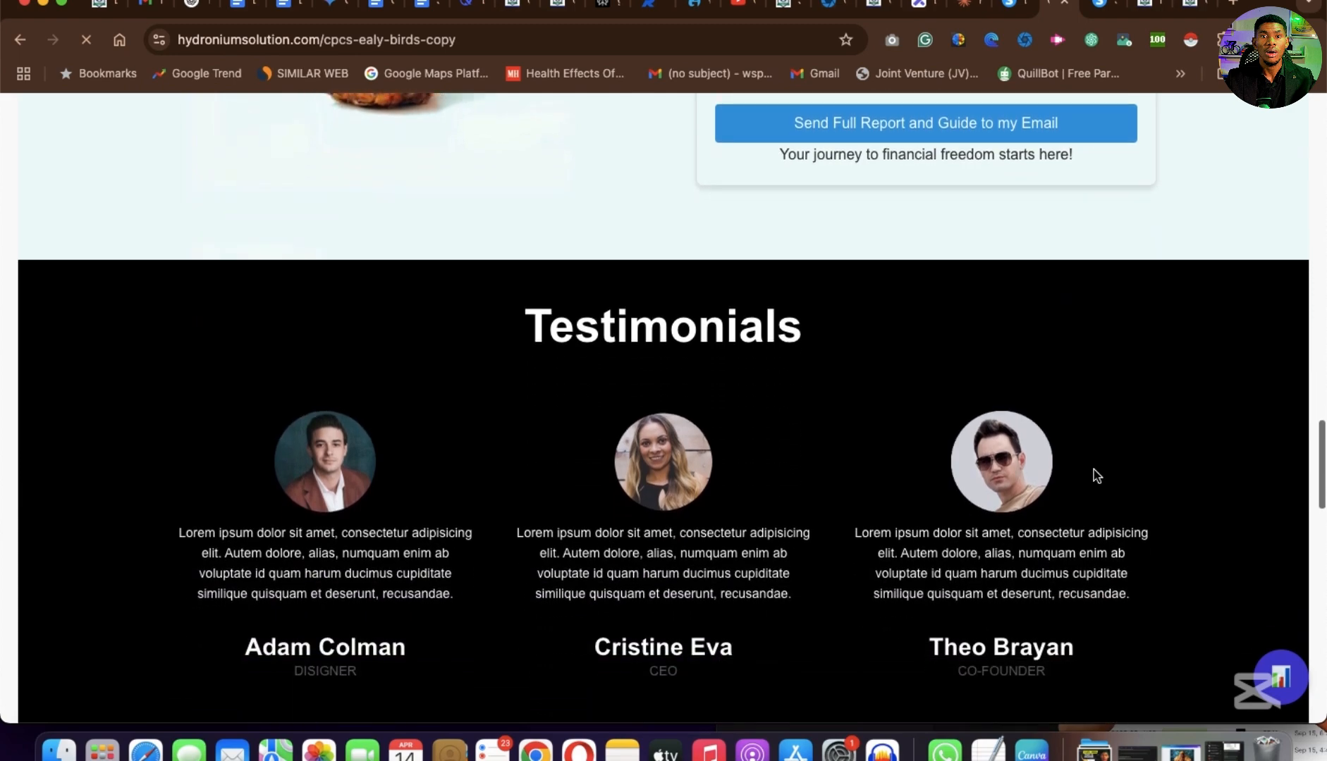
scroll(1093, 470, up, 7)
scroll(1094, 470, down, 5)
scroll(1093, 469, down, 12)
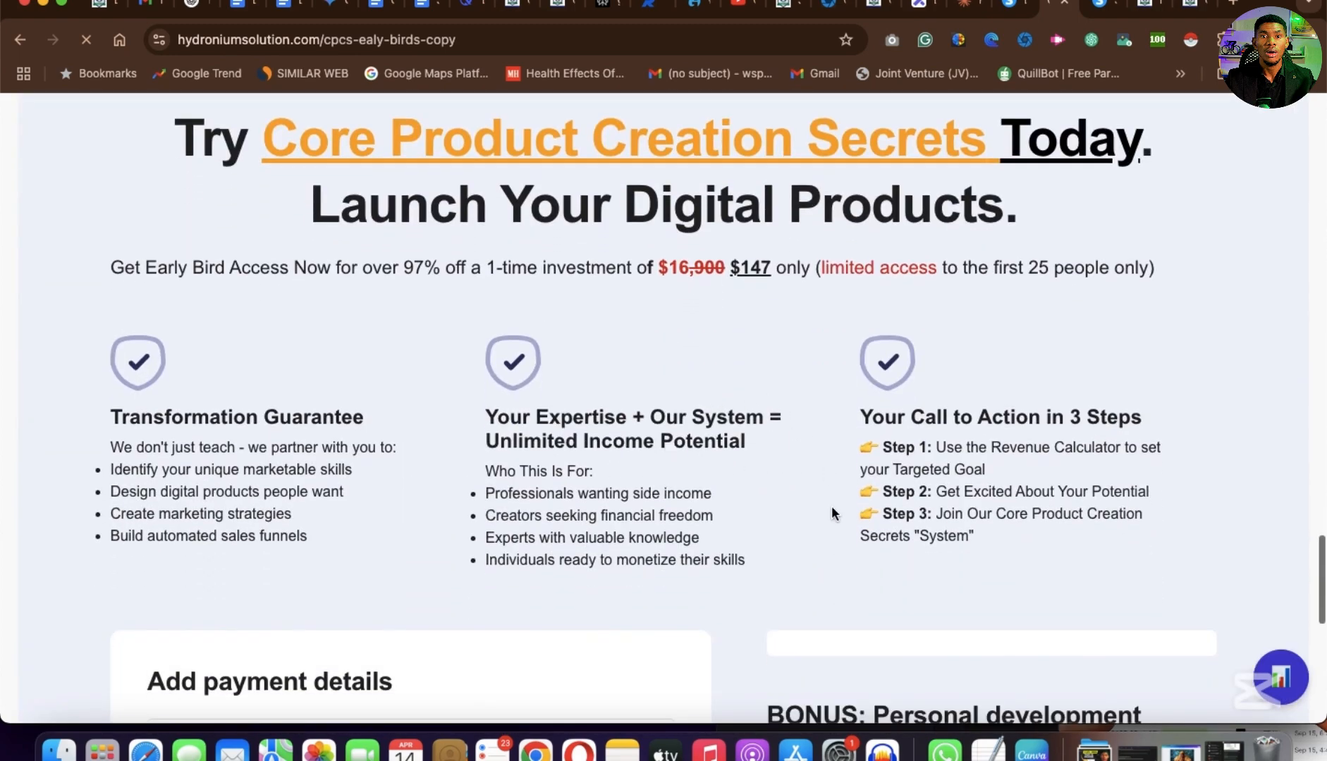
scroll(831, 506, down, 4)
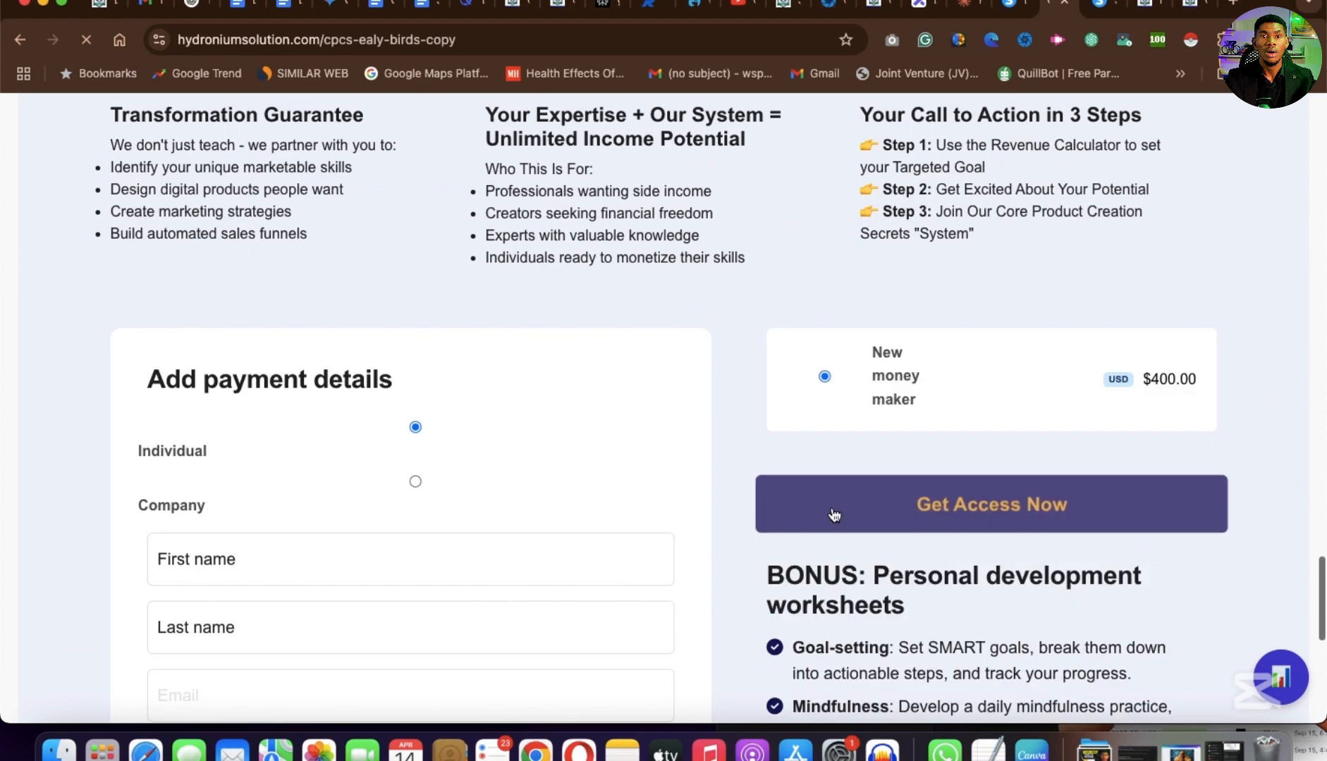
scroll(833, 514, down, 1)
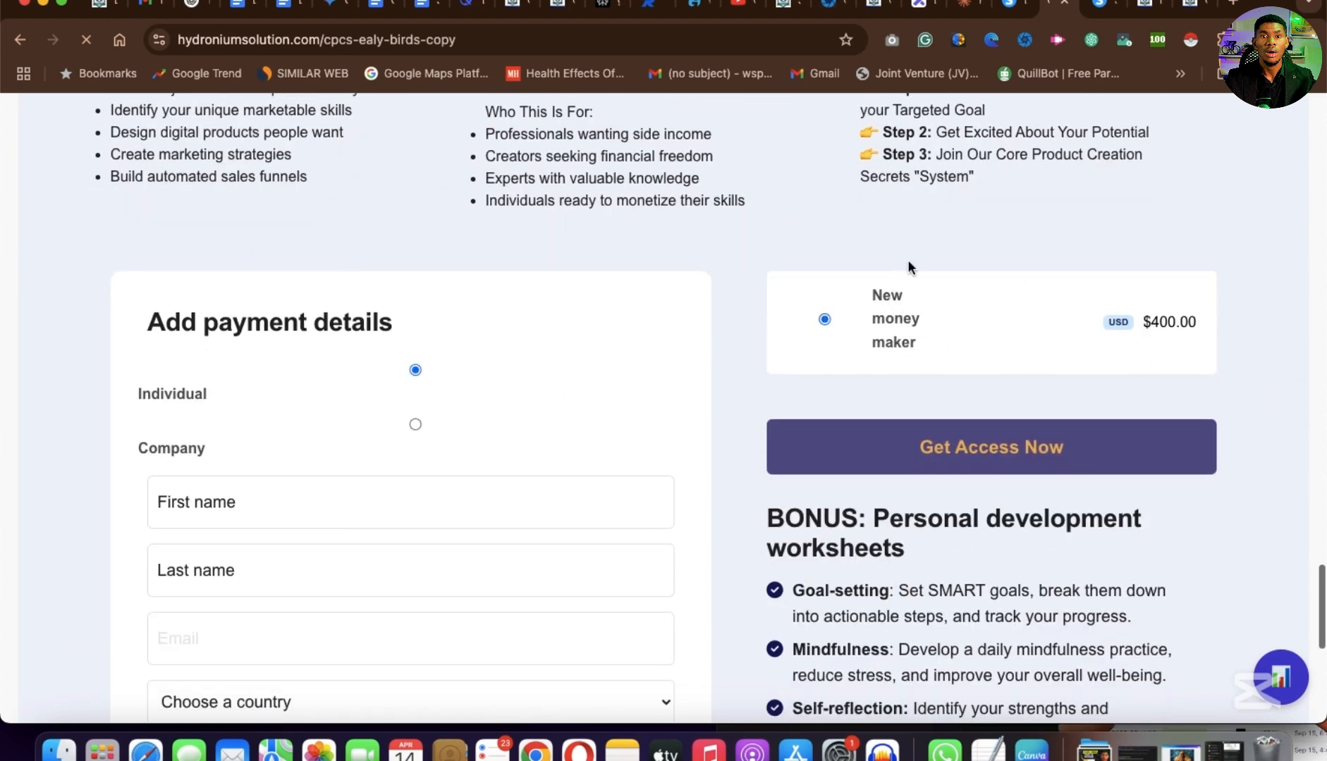
scroll(901, 366, down, 1)
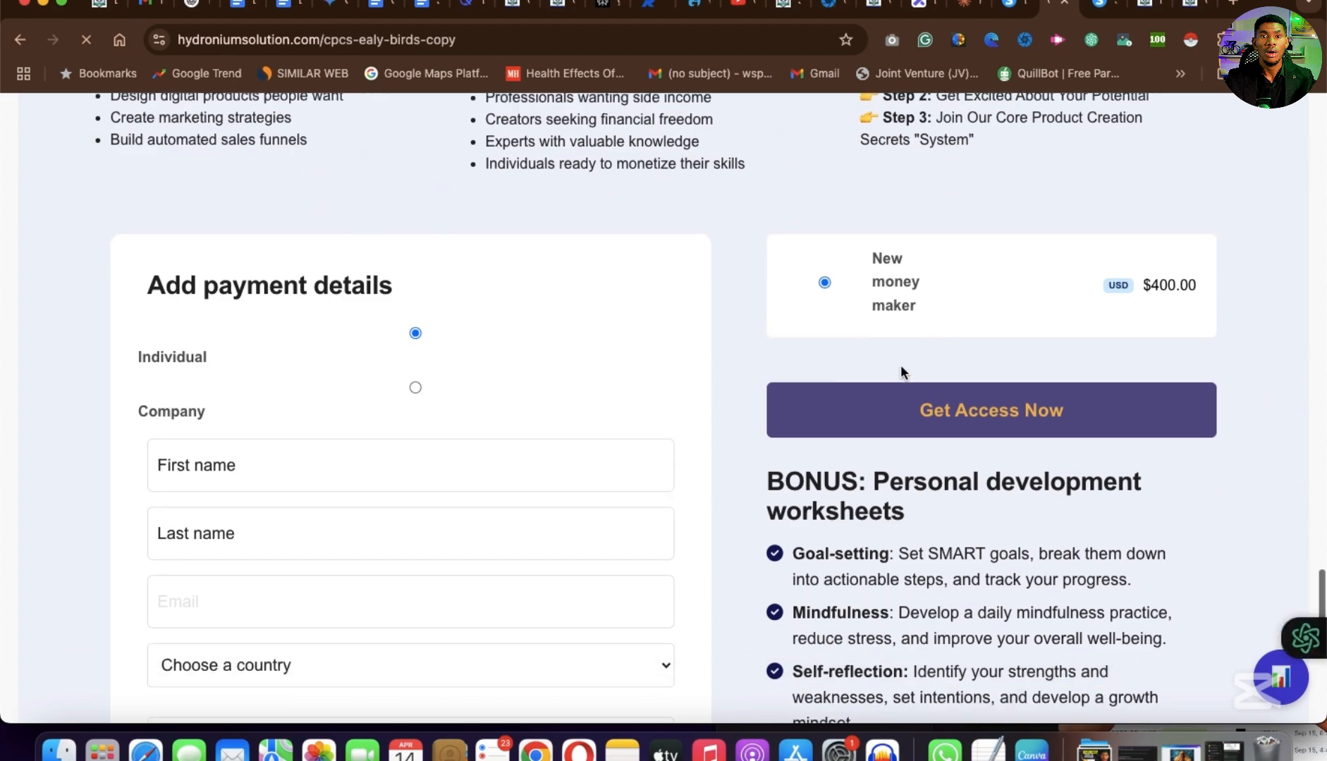
scroll(901, 365, down, 10)
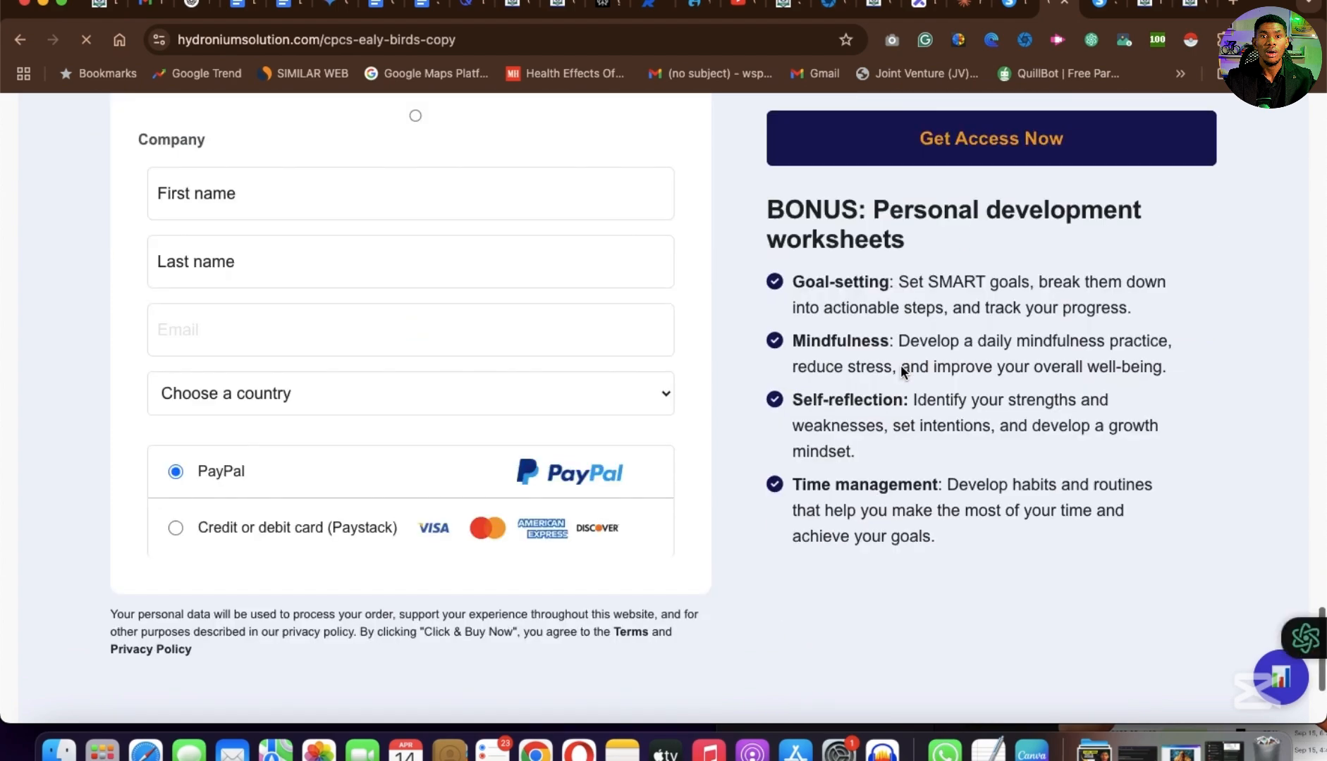
scroll(901, 365, up, 8)
scroll(901, 365, up, 10)
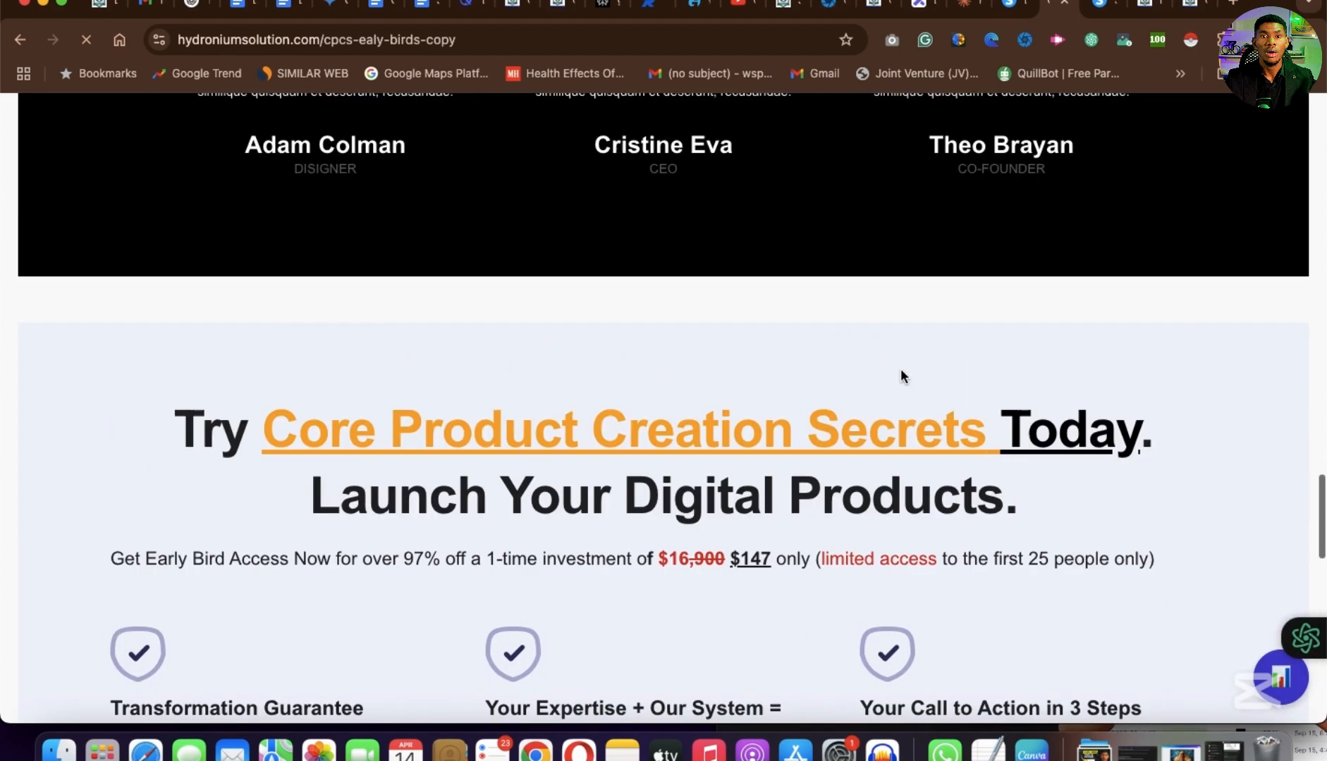
scroll(901, 368, down, 8)
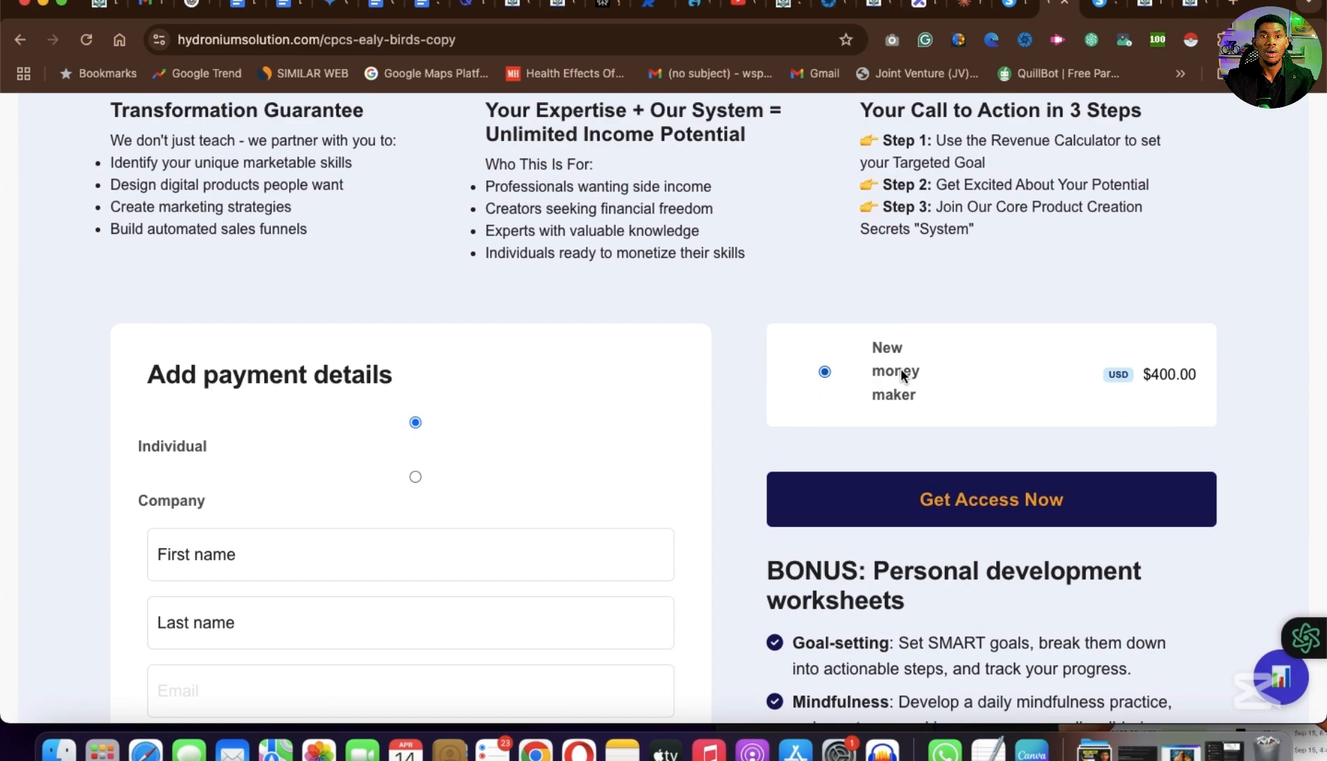
Review the copied page from the header through the expertise images, title generator and revenue calculator to the testimonials
scroll(901, 368, up, 15)
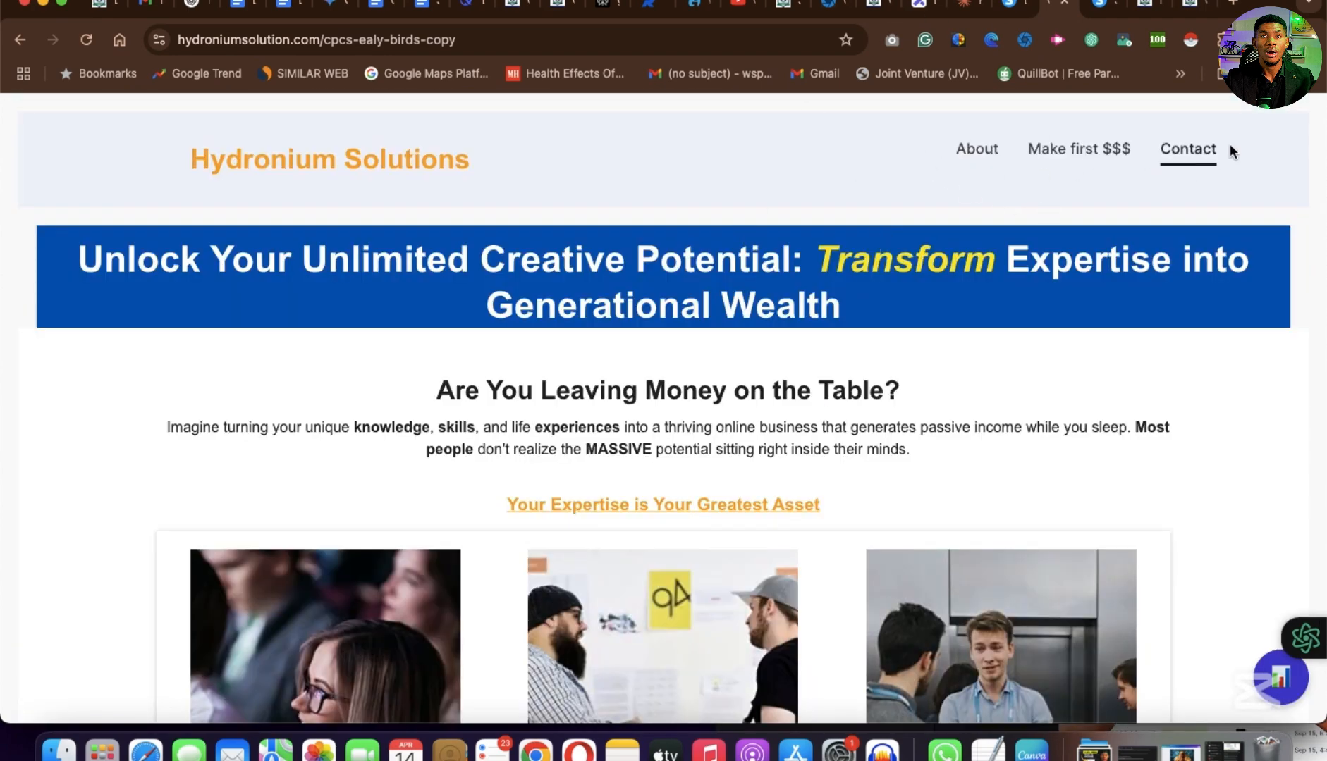
scroll(564, 279, down, 3)
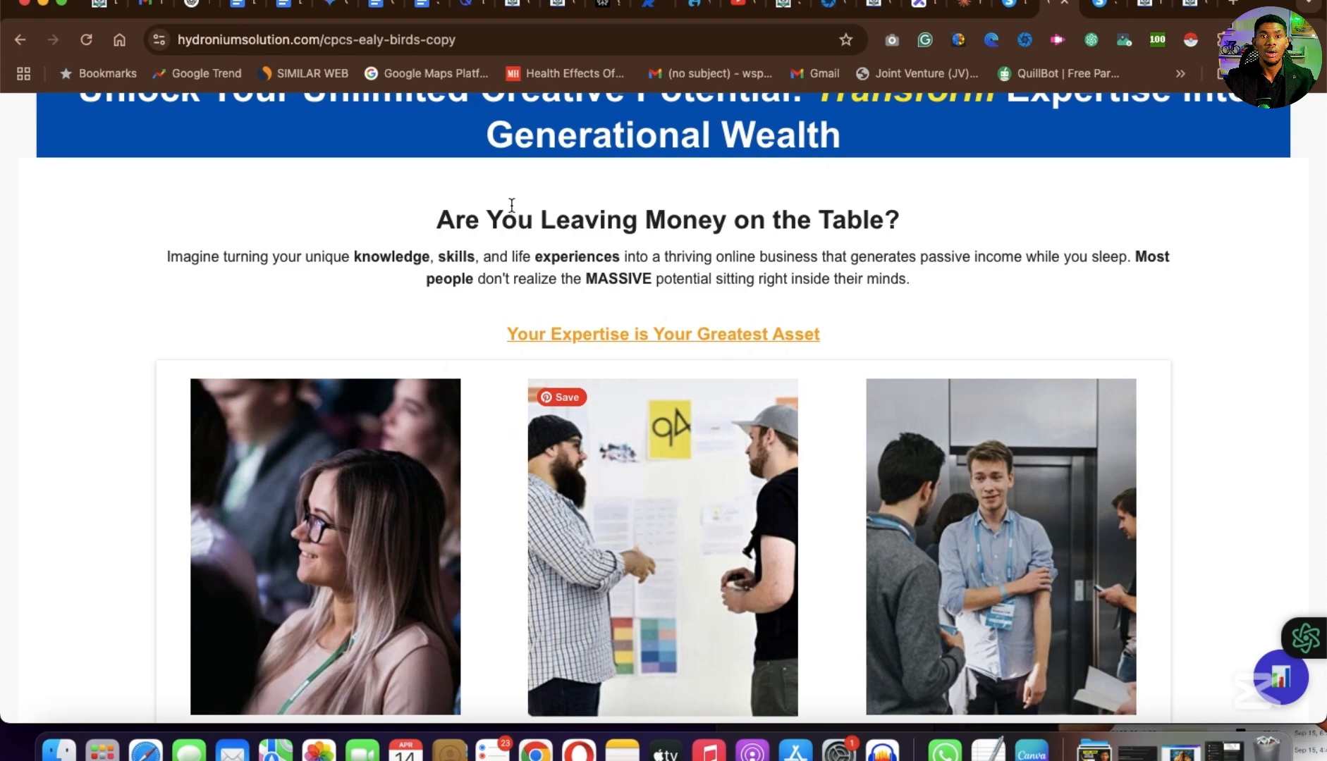
scroll(589, 273, down, 8)
scroll(589, 273, up, 6)
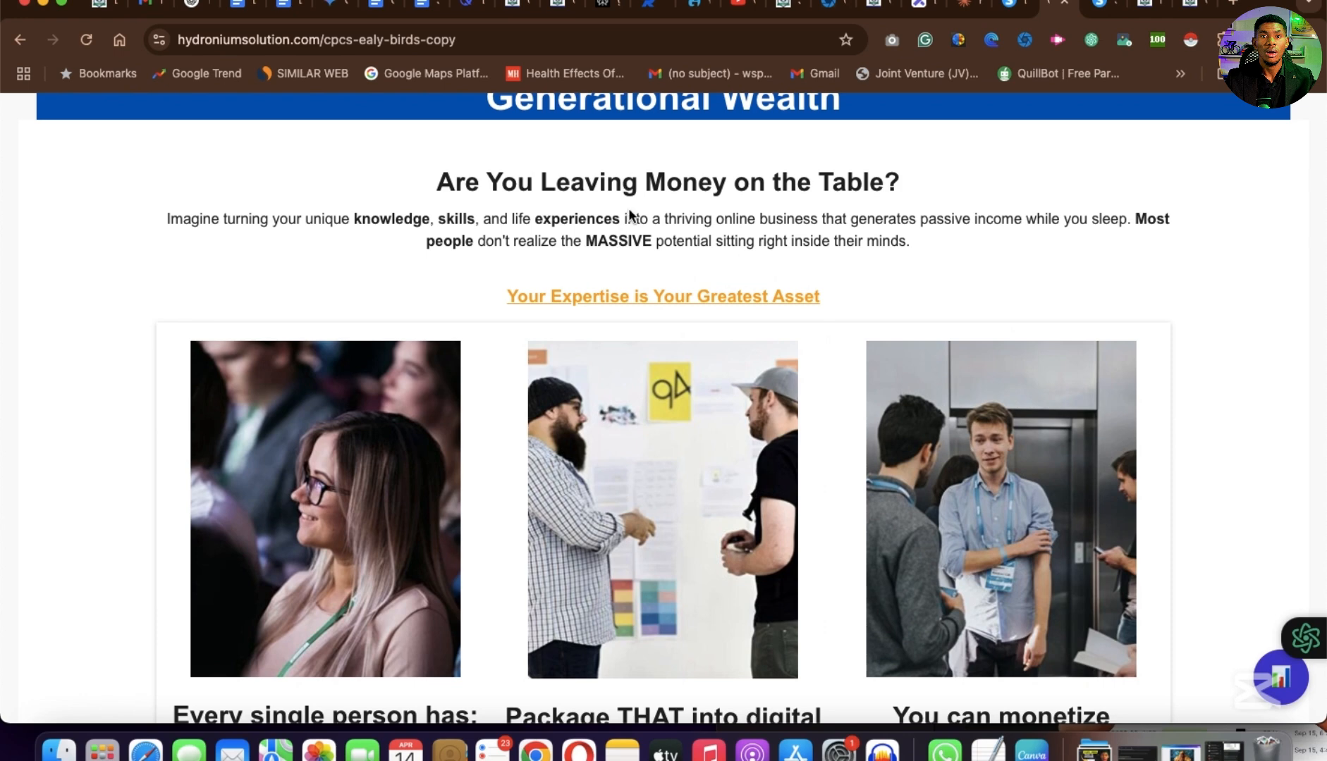
scroll(631, 440, down, 5)
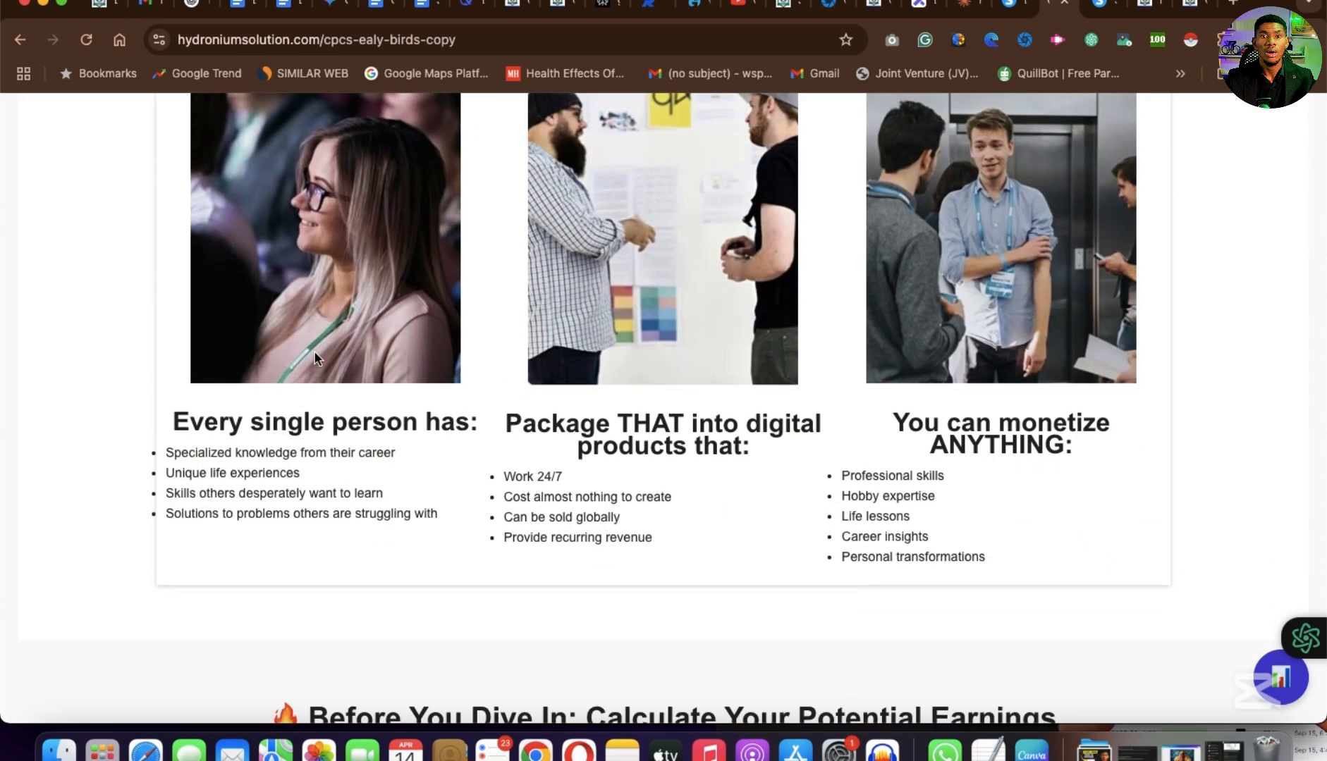
scroll(315, 358, down, 8)
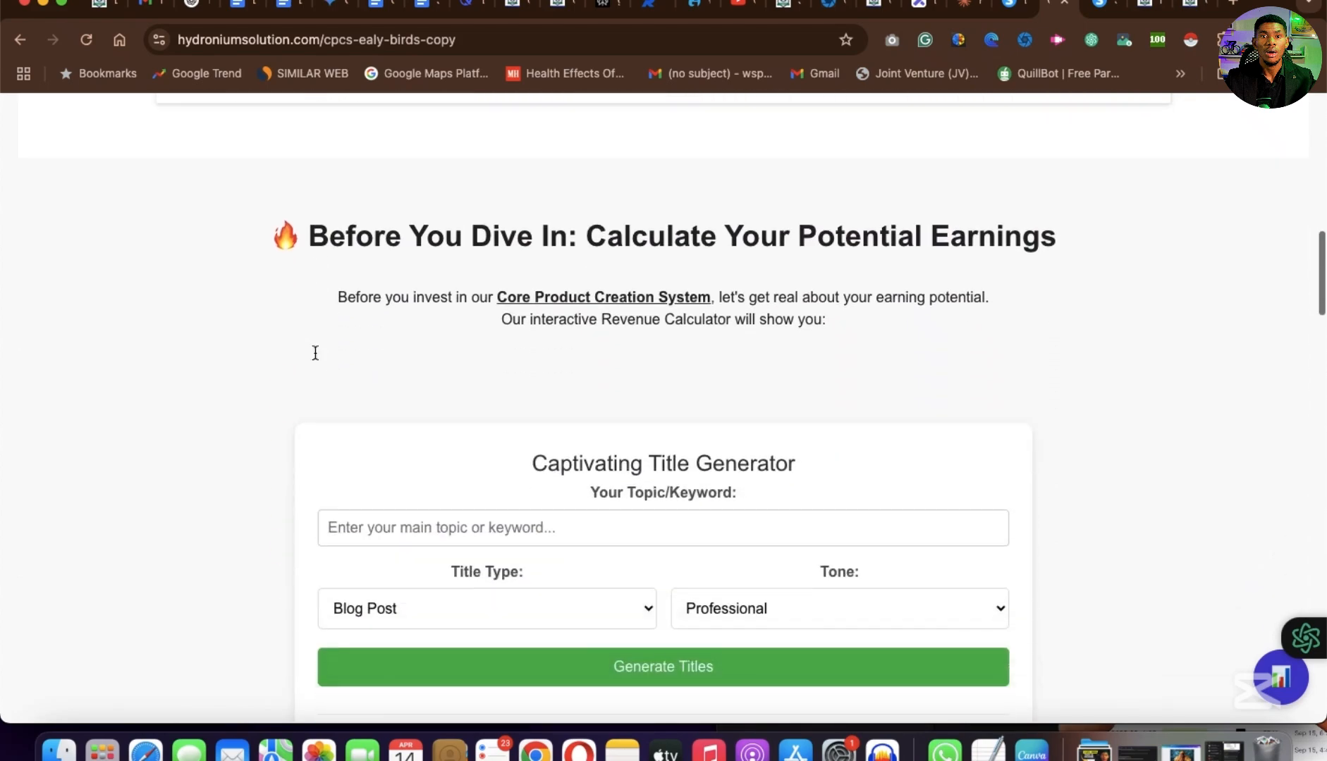
scroll(592, 425, down, 10)
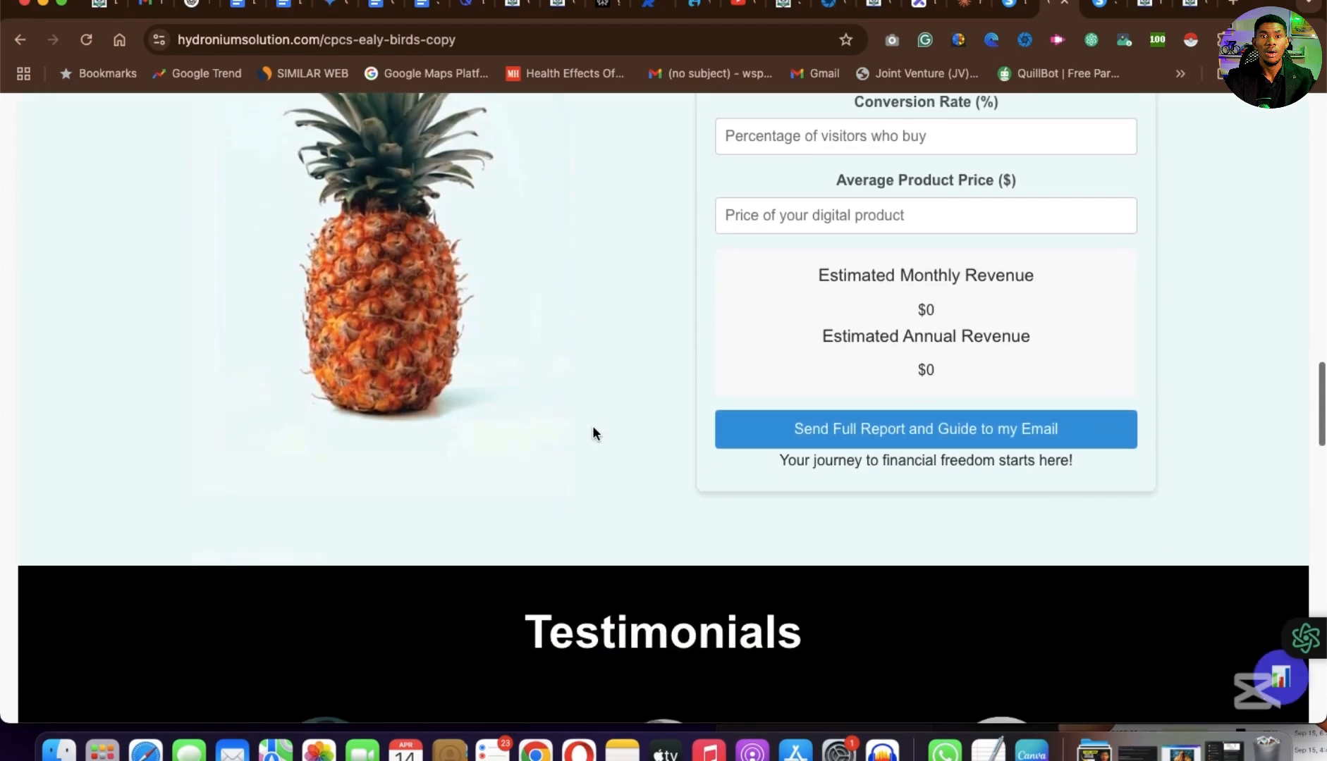
scroll(877, 325, up, 10)
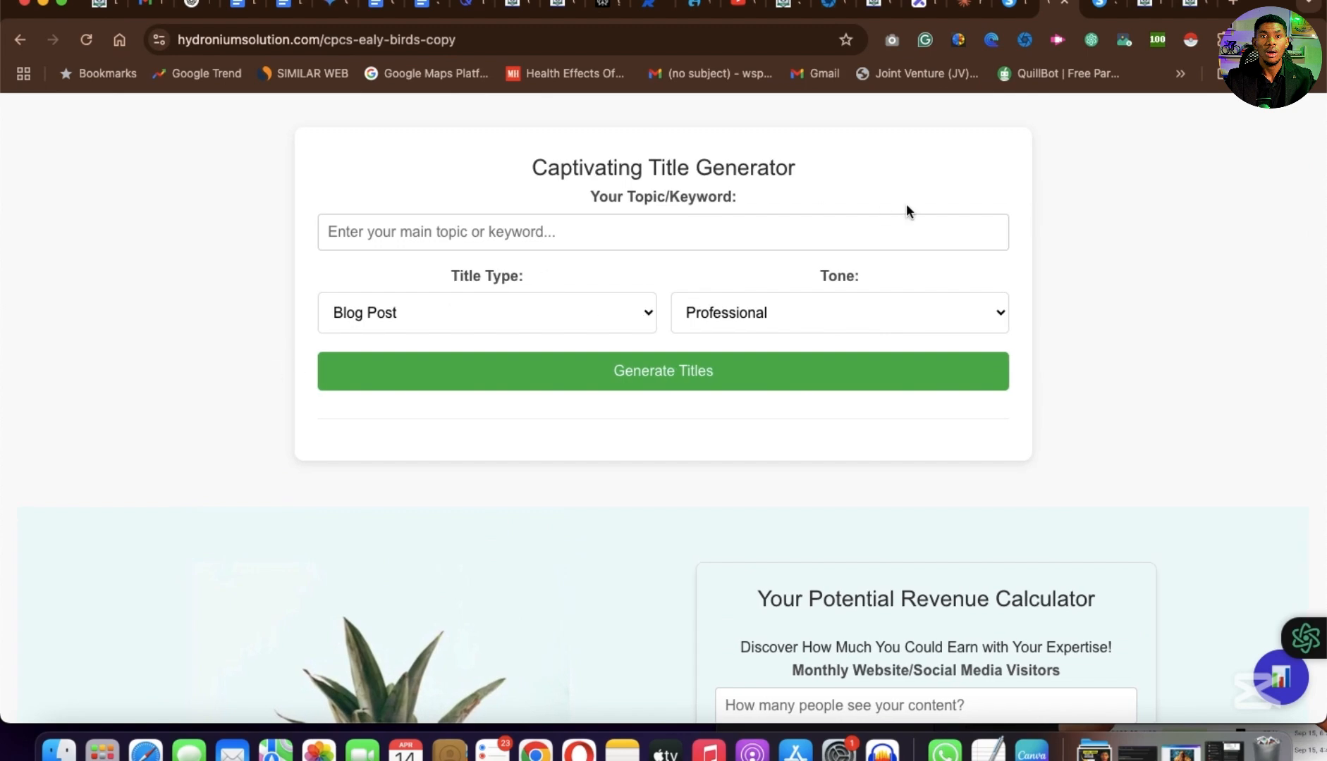
scroll(681, 433, down, 9)
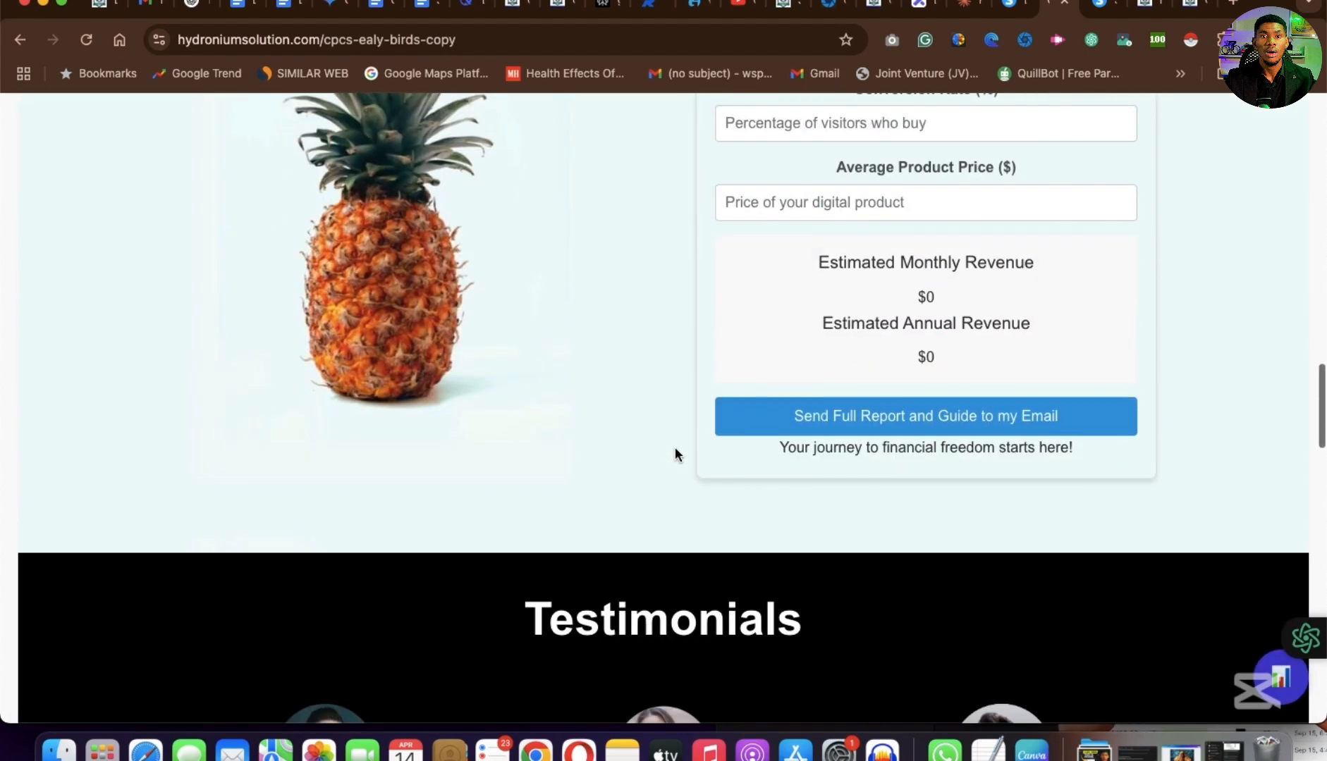
scroll(704, 437, up, 2)
scroll(878, 331, down, 9)
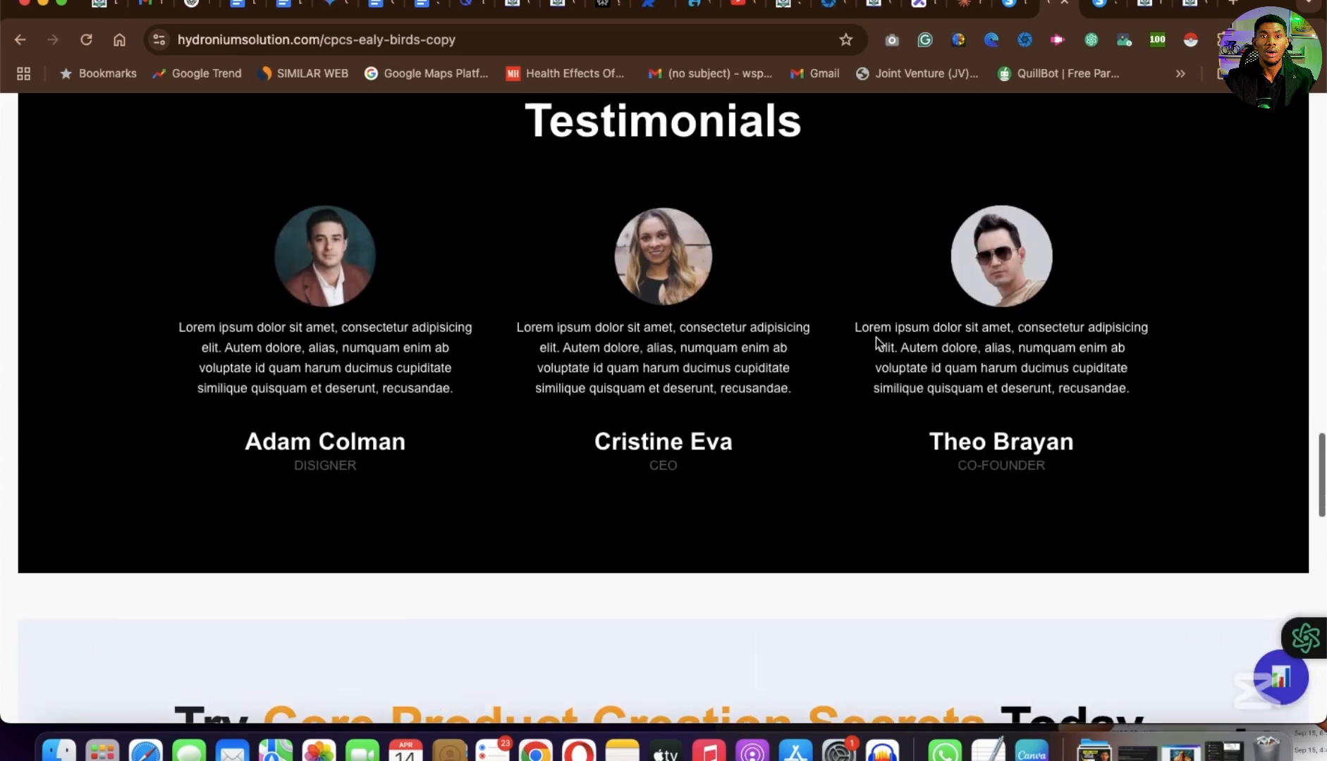
scroll(878, 342, up, 2)
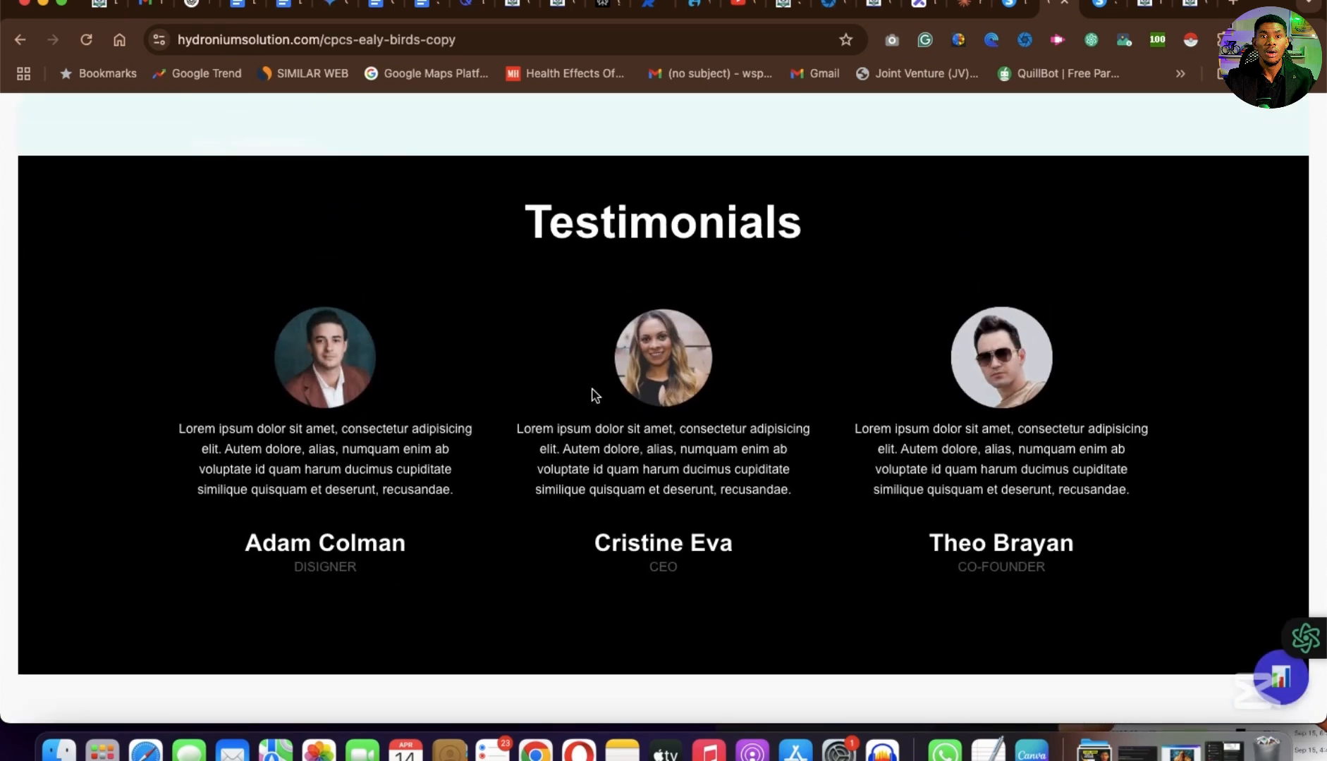
Look over the copied page's offer, order form and footer, and run through the whole page once more
scroll(646, 483, down, 8)
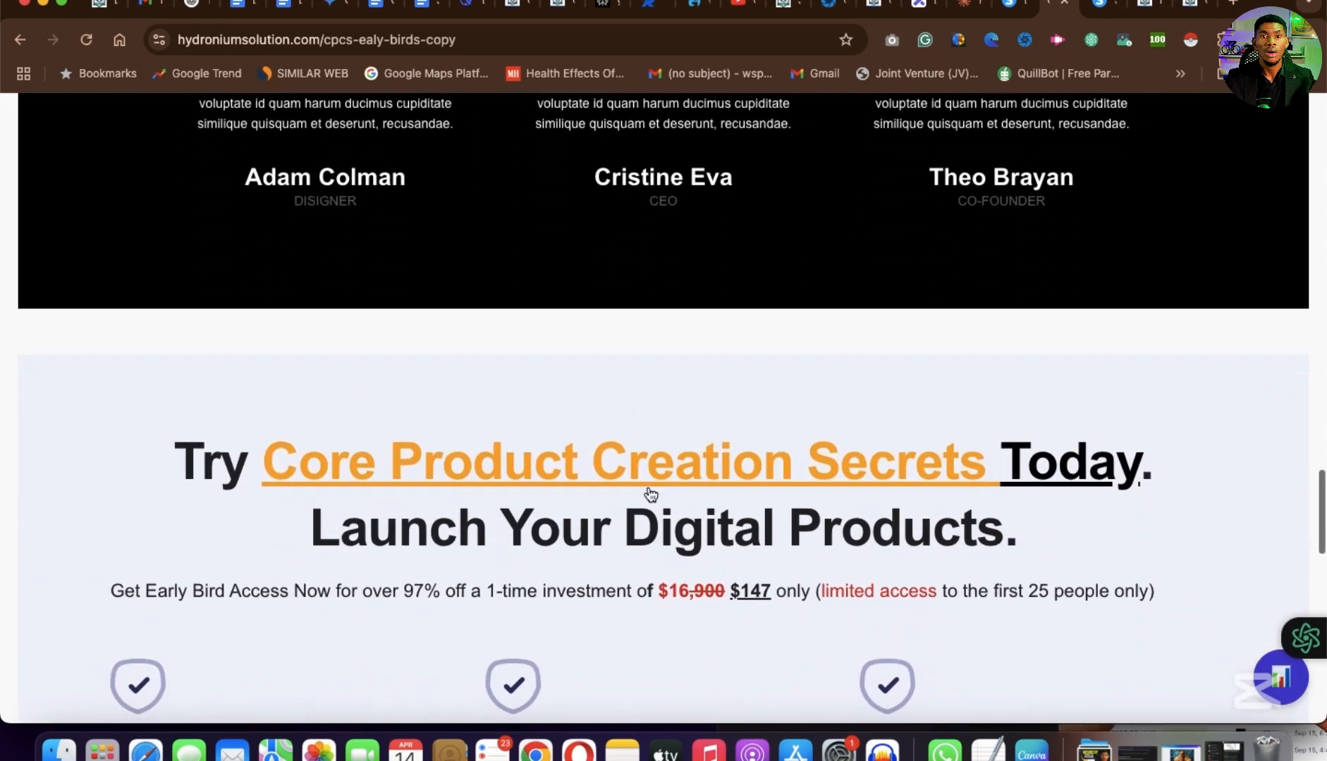
scroll(496, 596, down, 10)
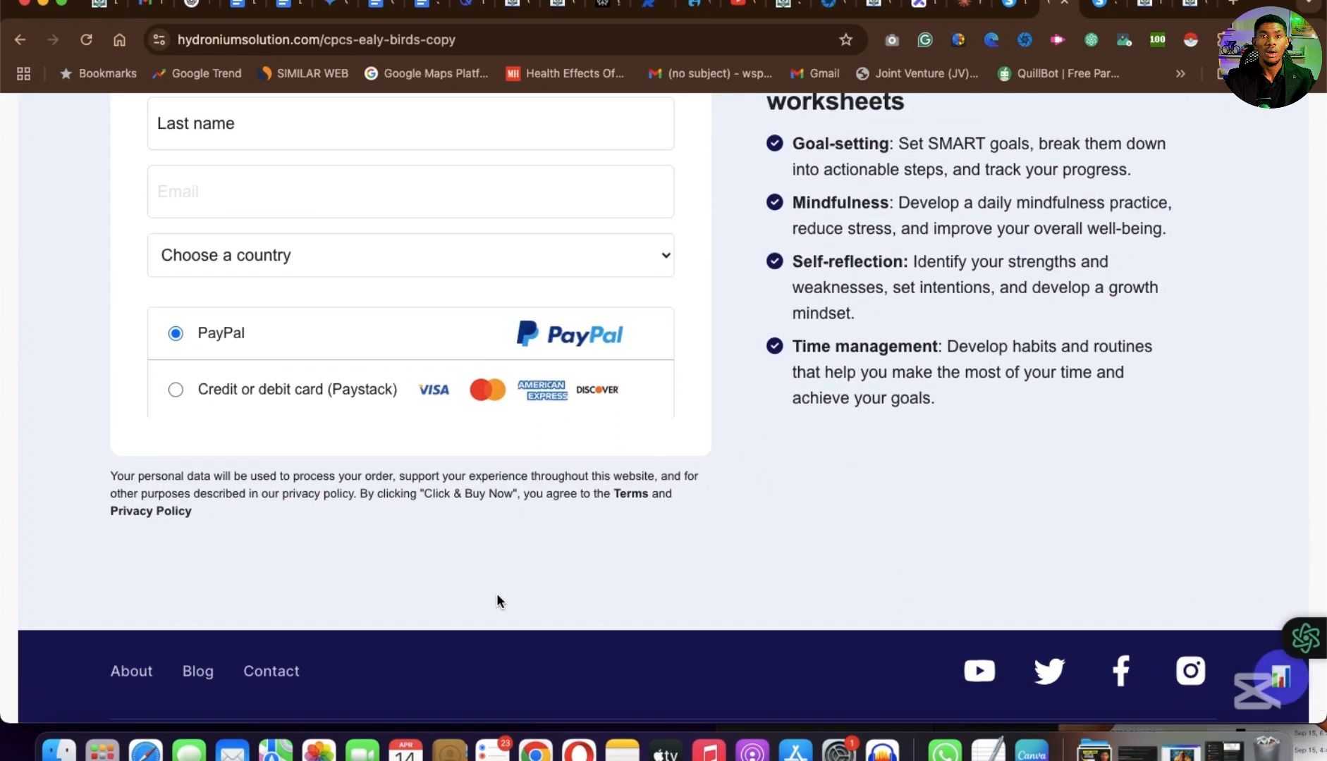
scroll(496, 599, down, 2)
scroll(497, 599, up, 7)
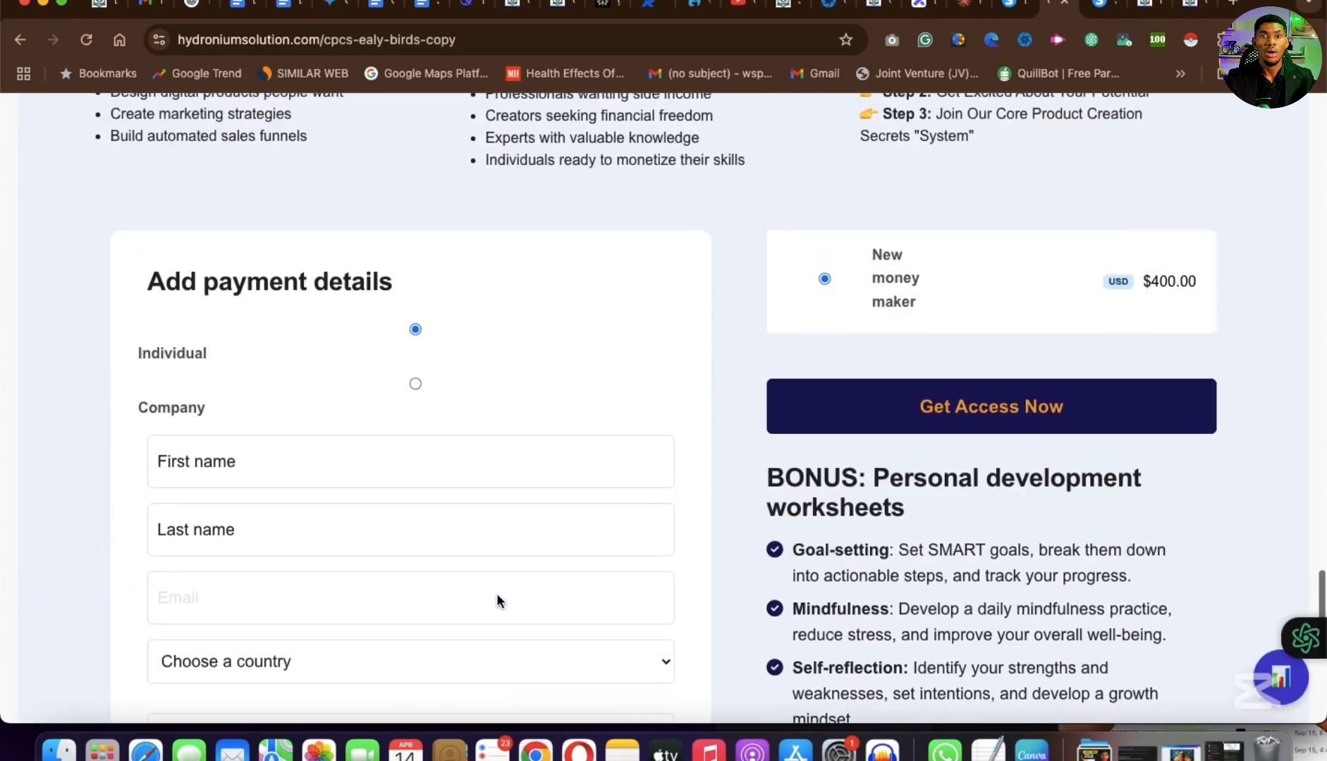
scroll(497, 599, up, 10)
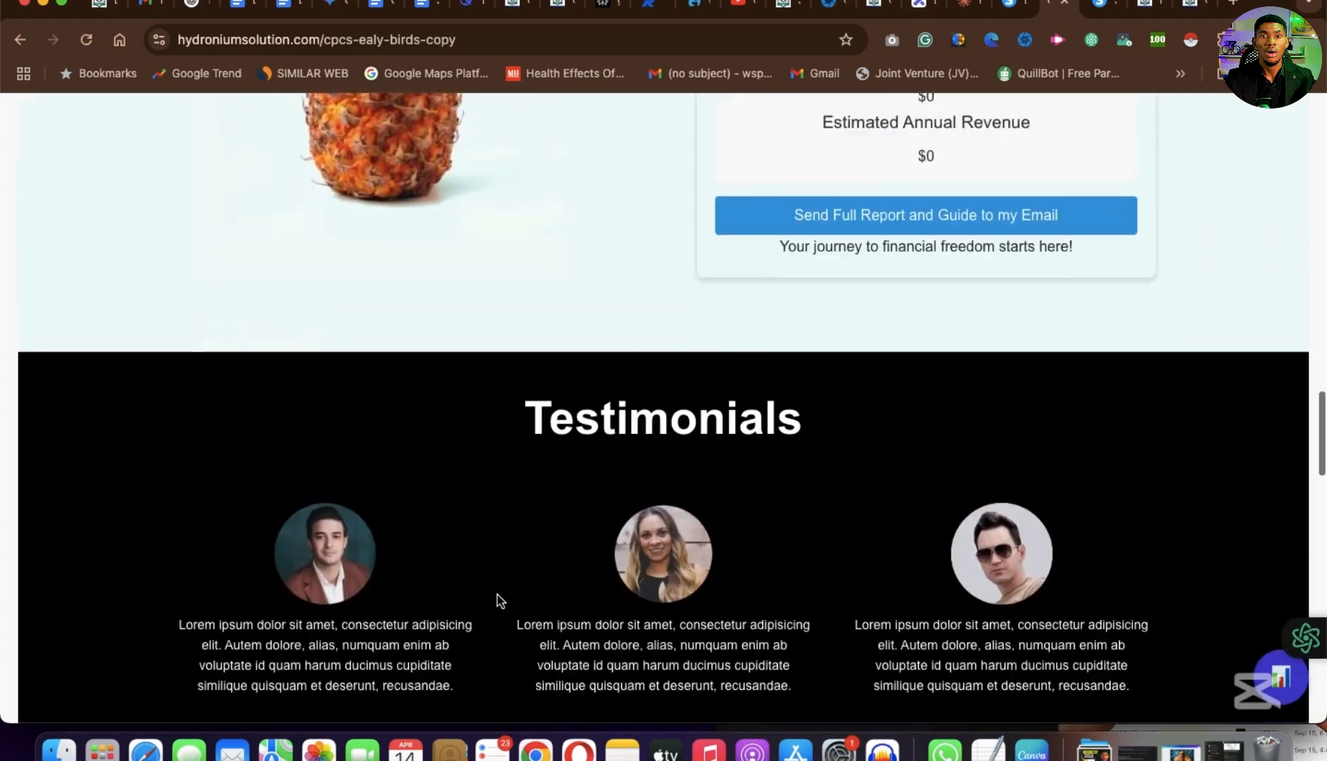
scroll(497, 600, up, 15)
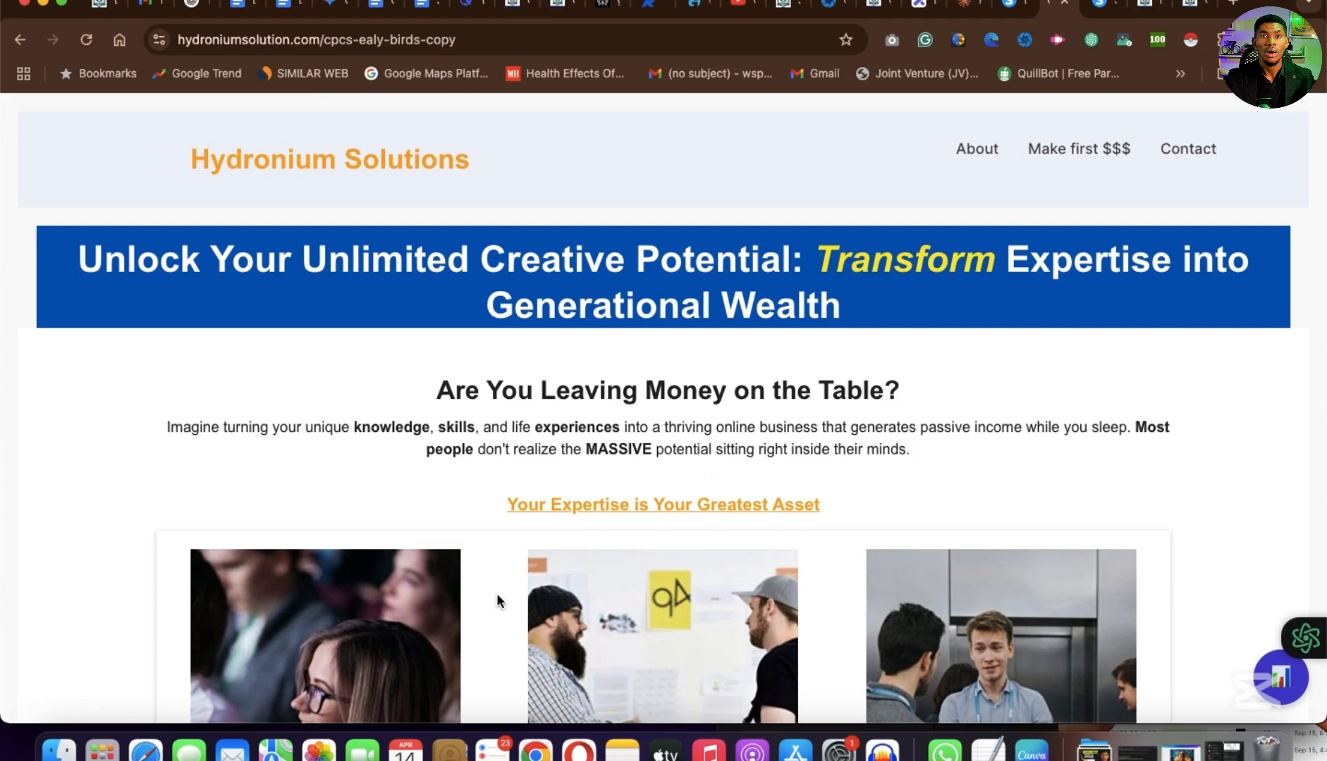
scroll(497, 599, down, 10)
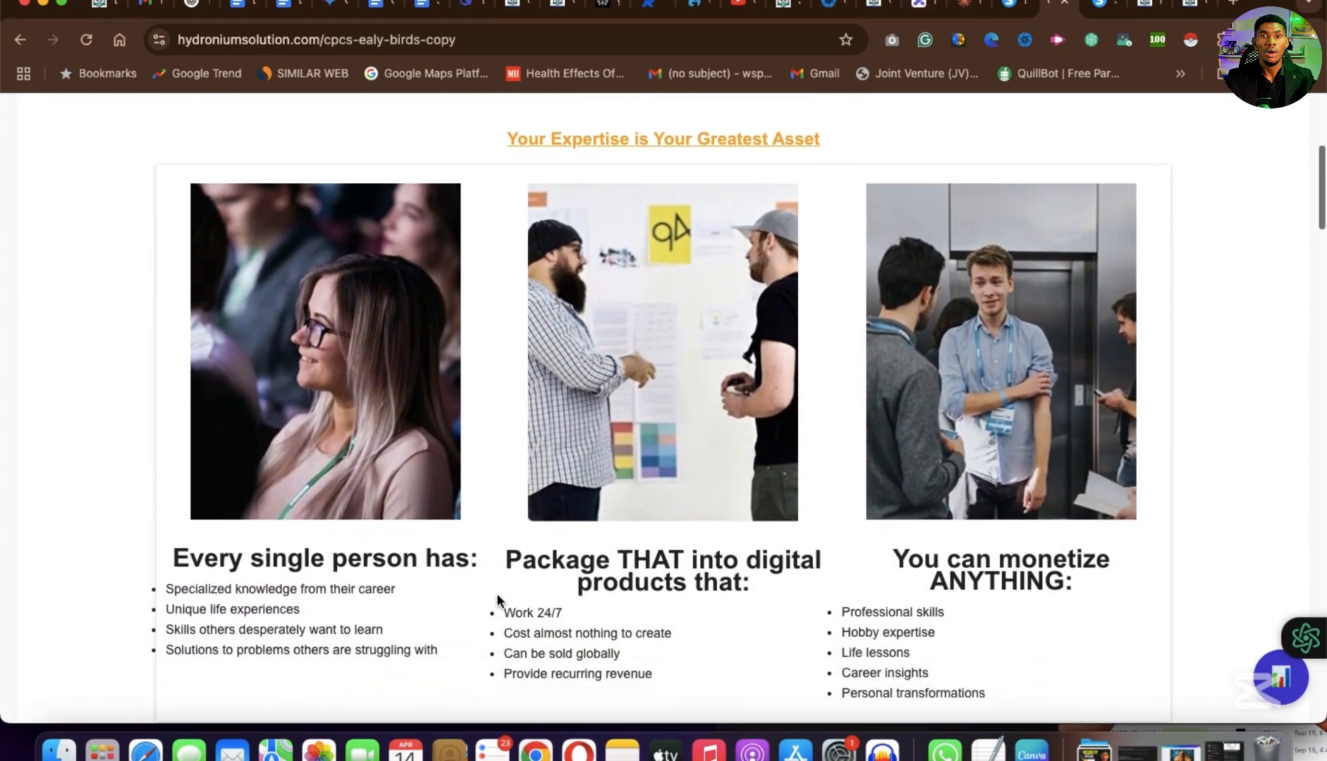
scroll(498, 596, down, 20)
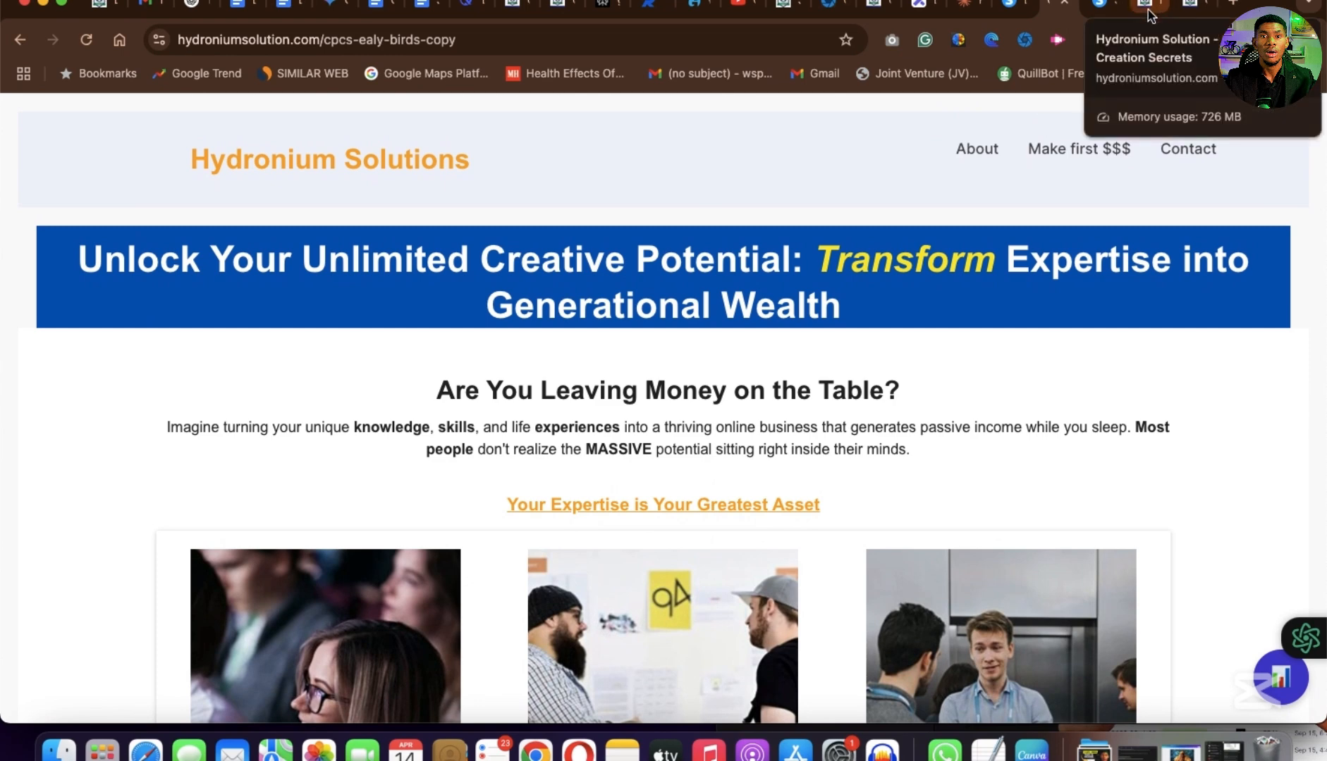
Switch to the core-product-creation-secrets page and expand Modules 0 through 3 of the course outline to inspect their topics
click(1148, 15)
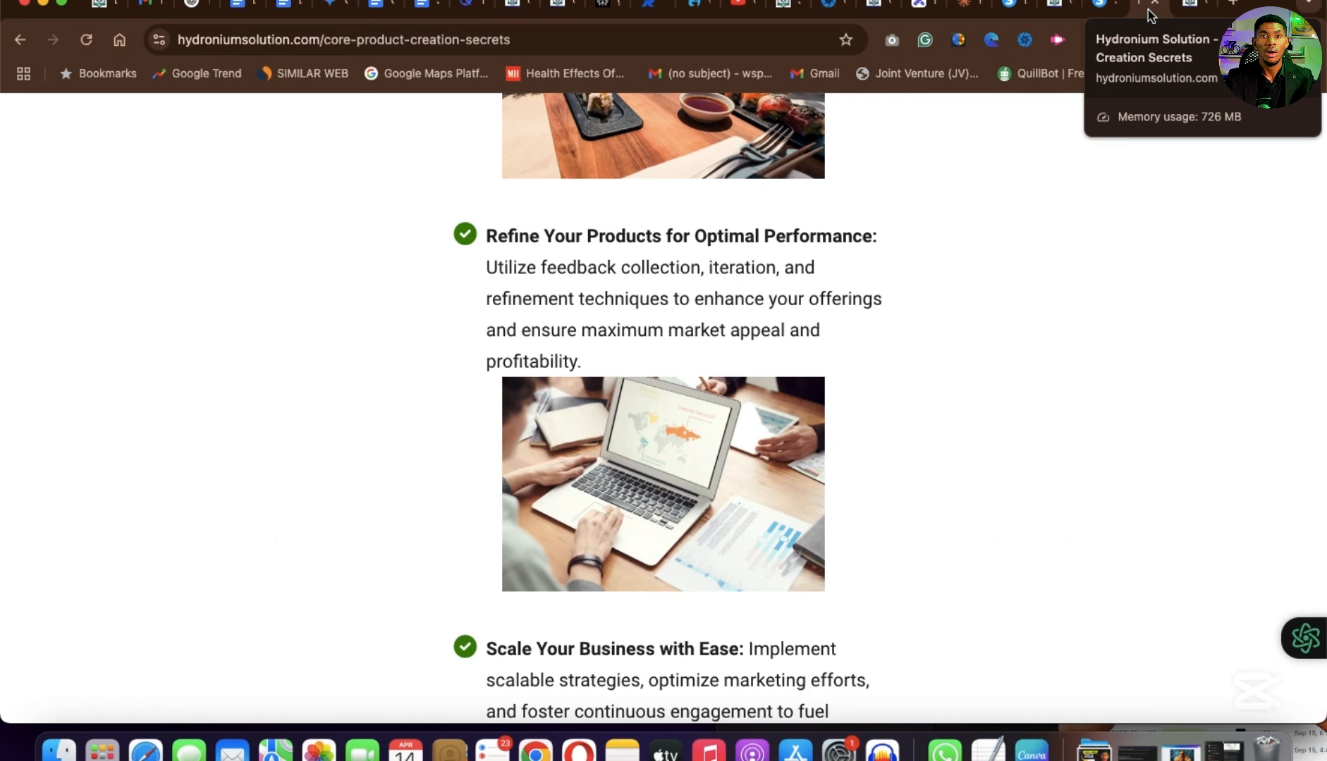
scroll(799, 411, down, 10)
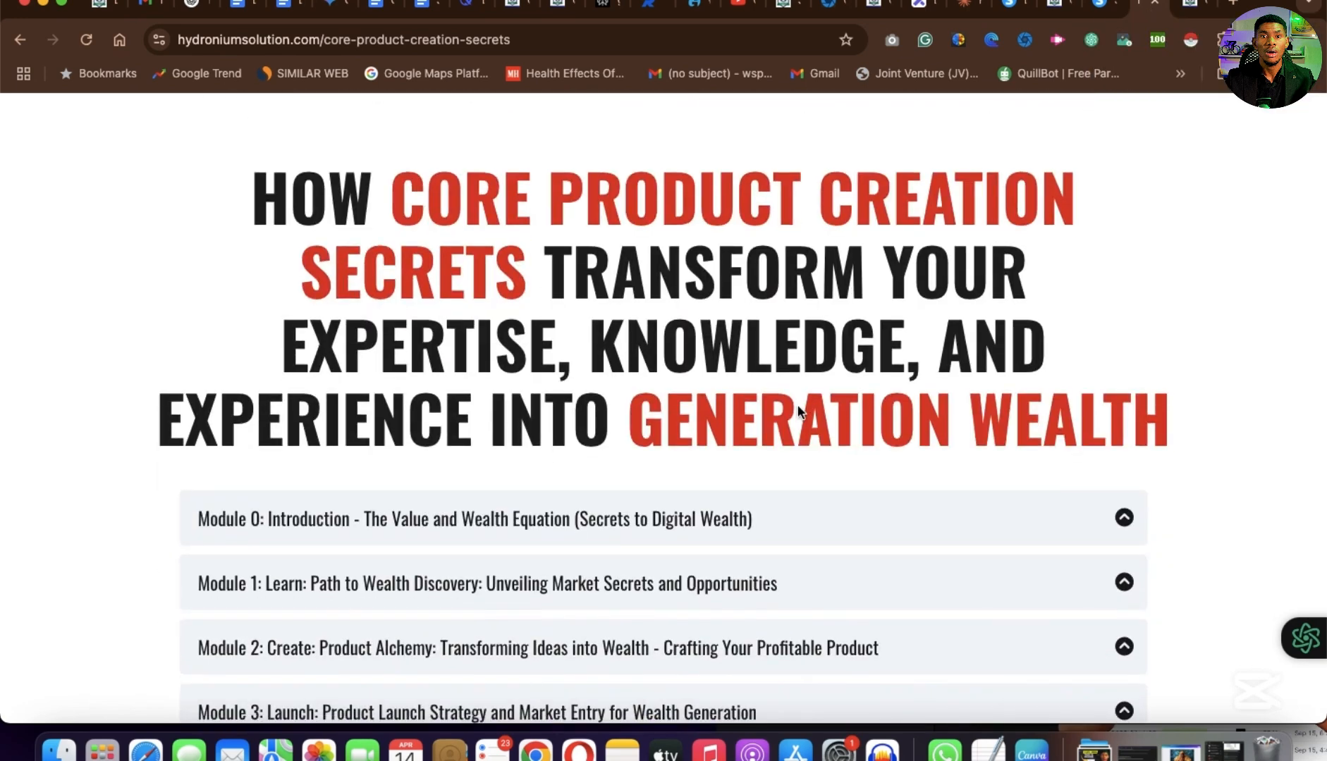
scroll(799, 411, down, 5)
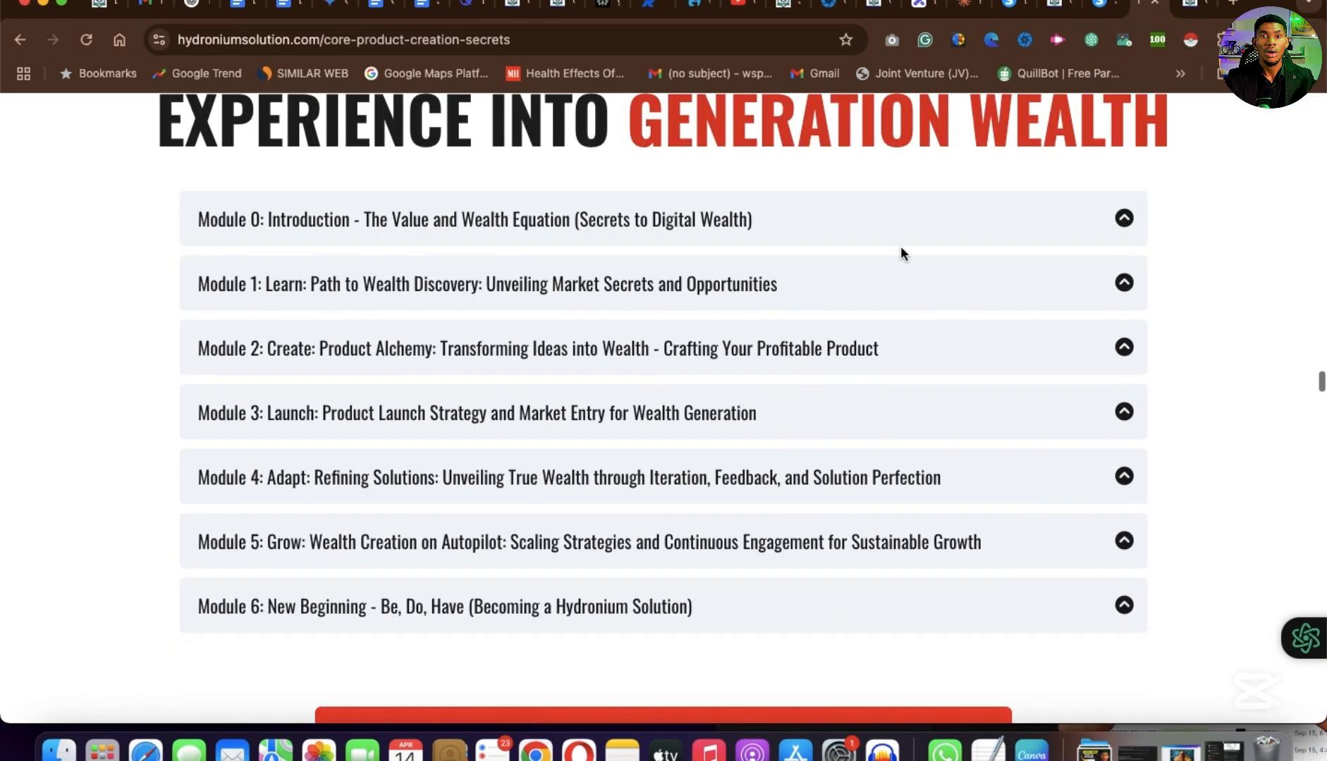
click(1125, 220)
scroll(850, 465, down, 7)
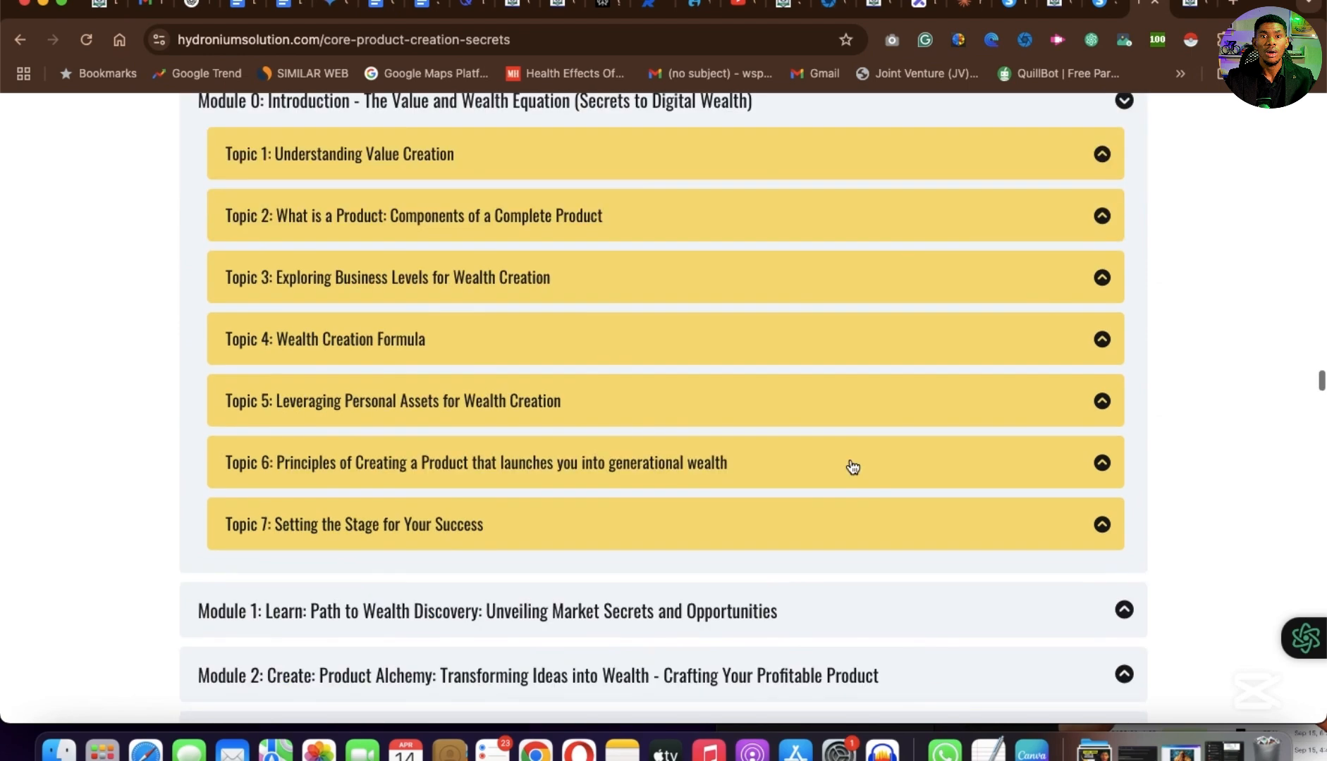
click(1122, 211)
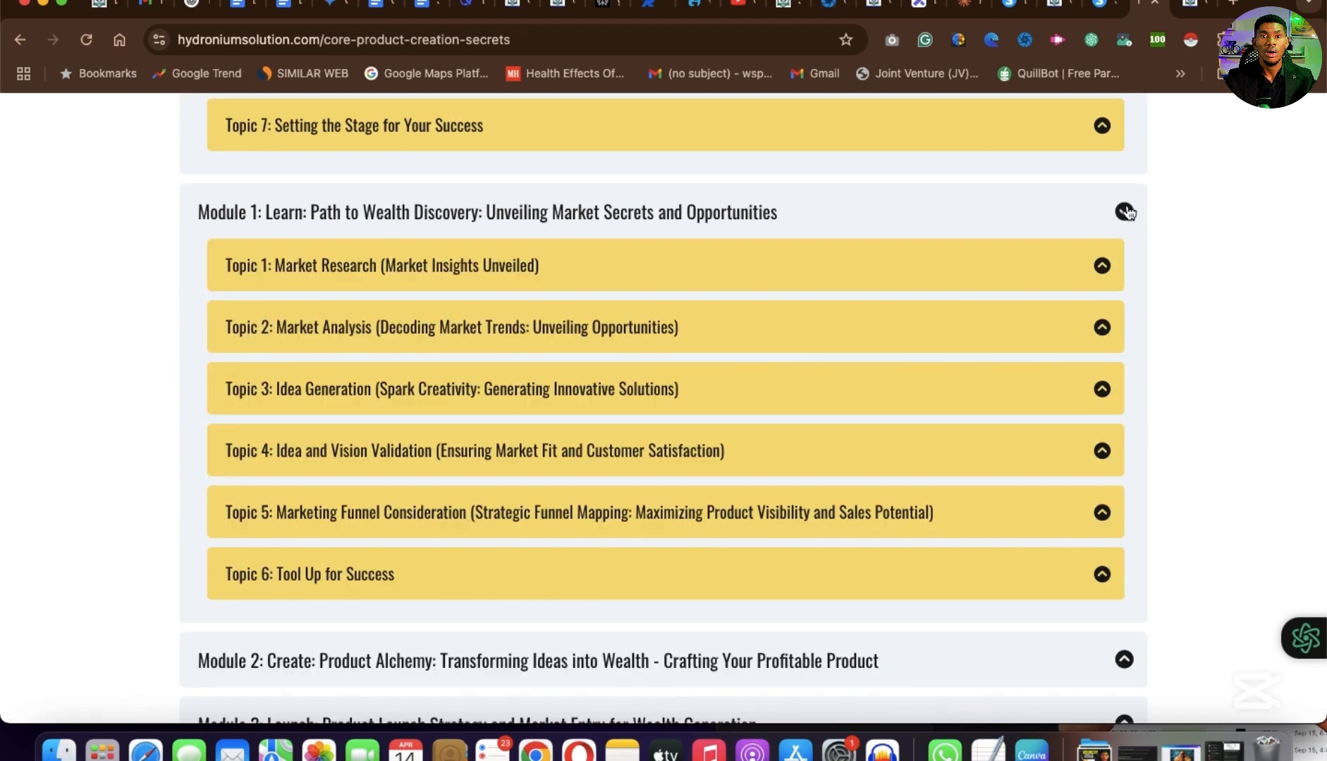
scroll(989, 457, down, 2)
scroll(987, 454, down, 3)
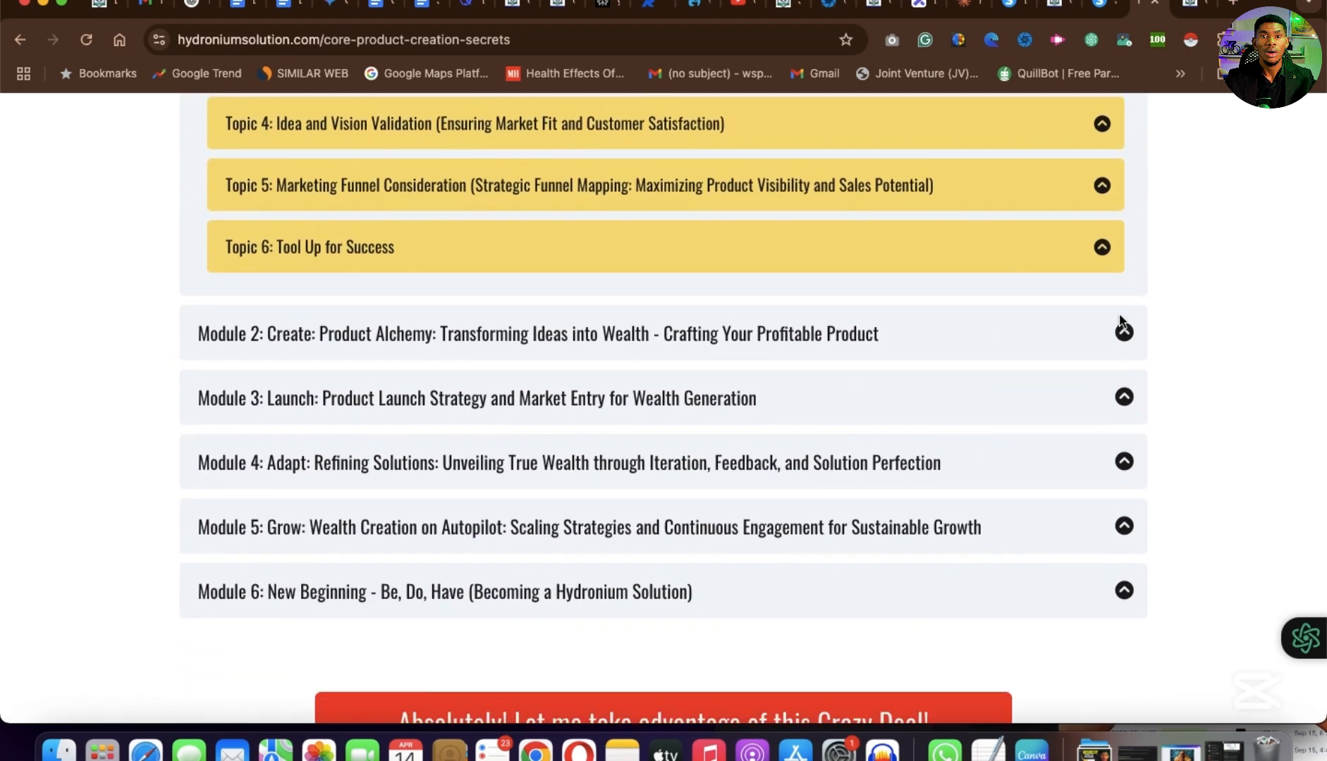
click(1122, 328)
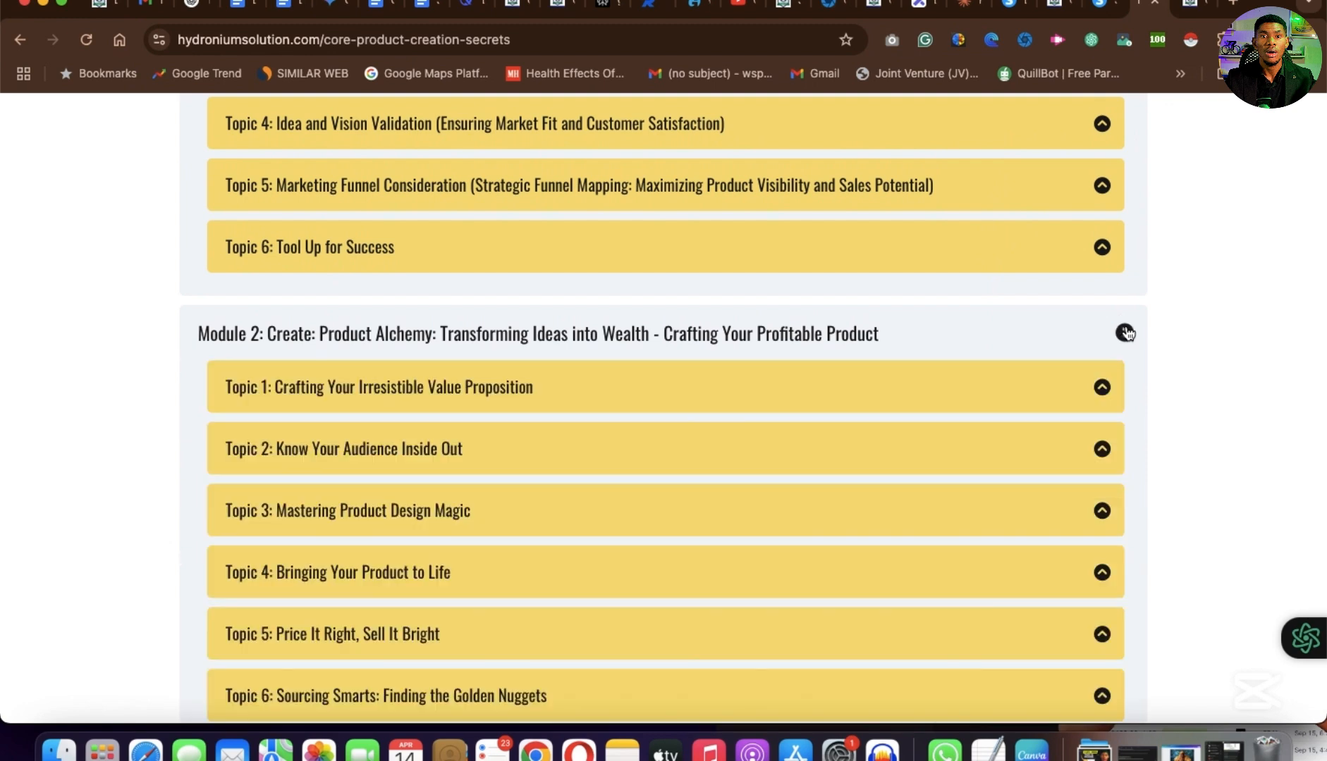
scroll(1126, 330, down, 2)
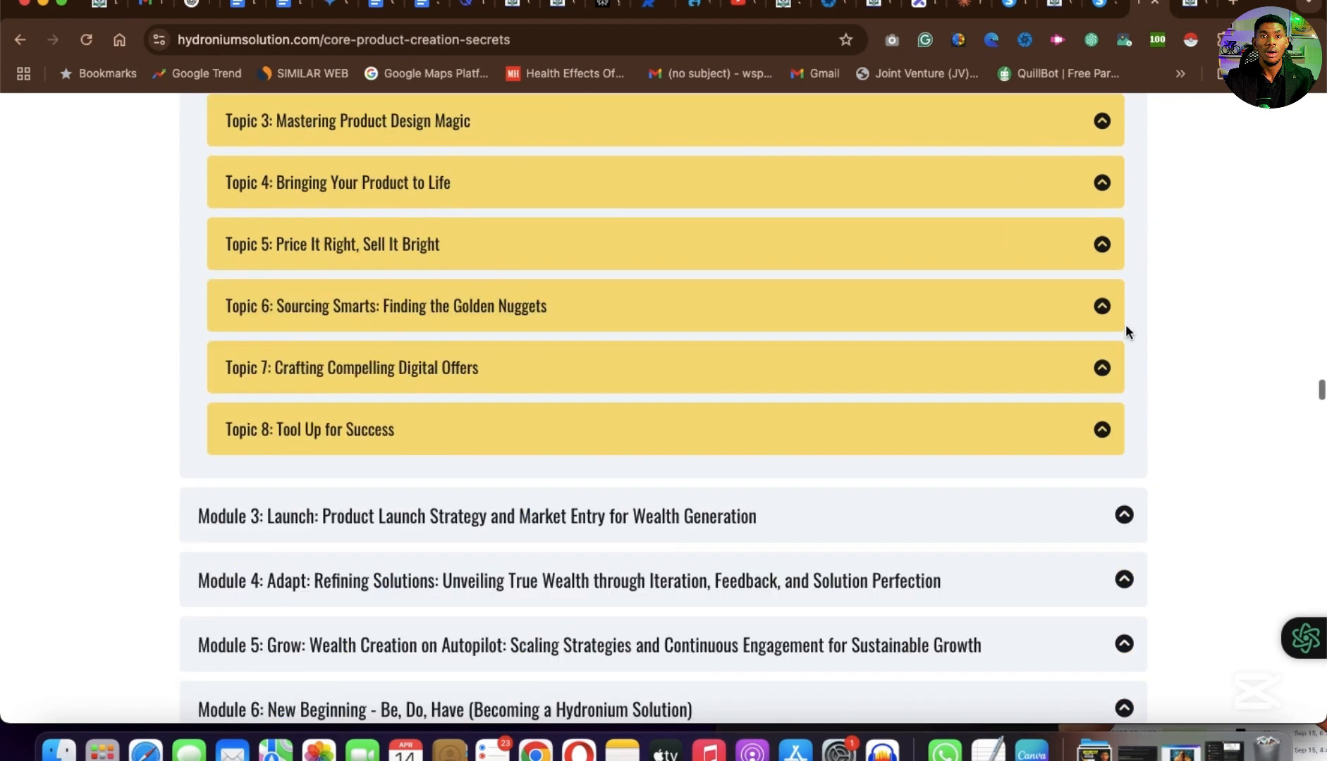
click(1124, 517)
scroll(1128, 528, down, 5)
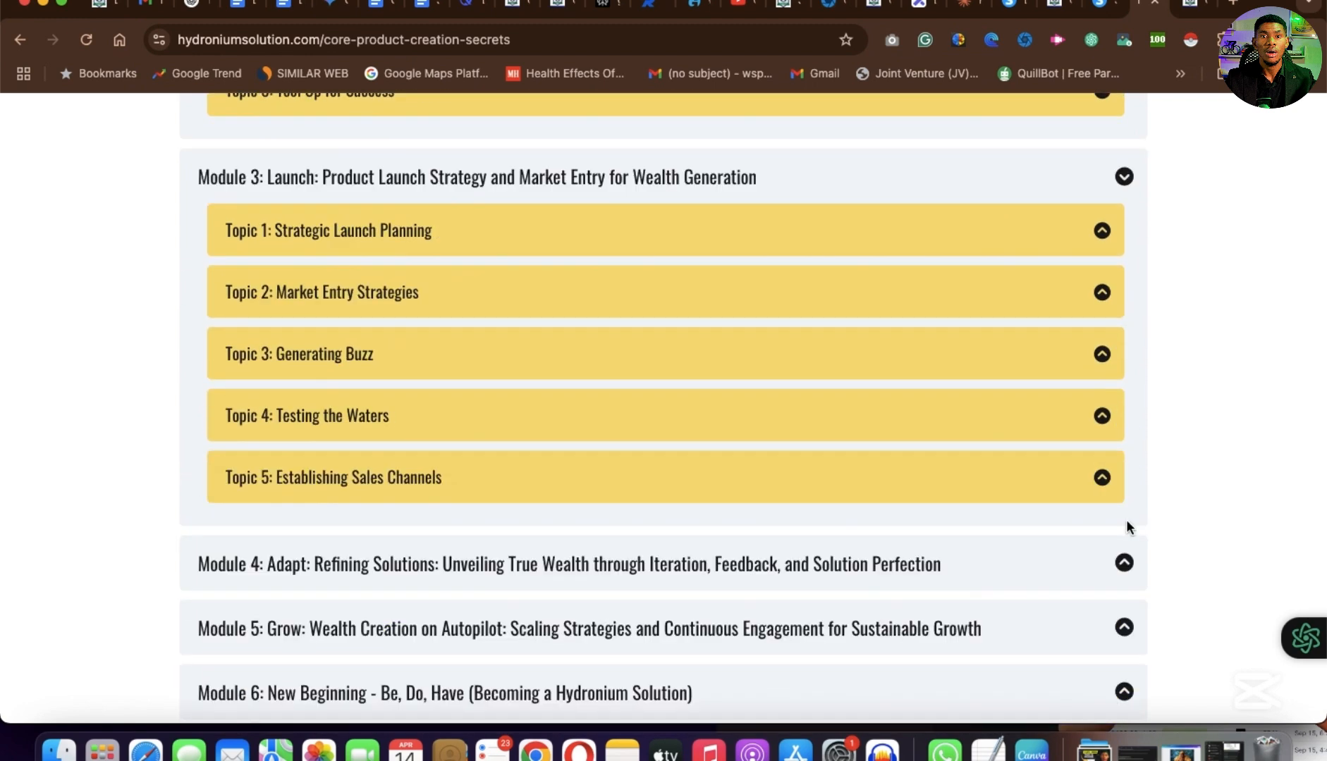
Review the Core Product Creation Secrets page from the comprehensive course introduction and illustrated benefits to the enrollment call to action
scroll(563, 473, down, 10)
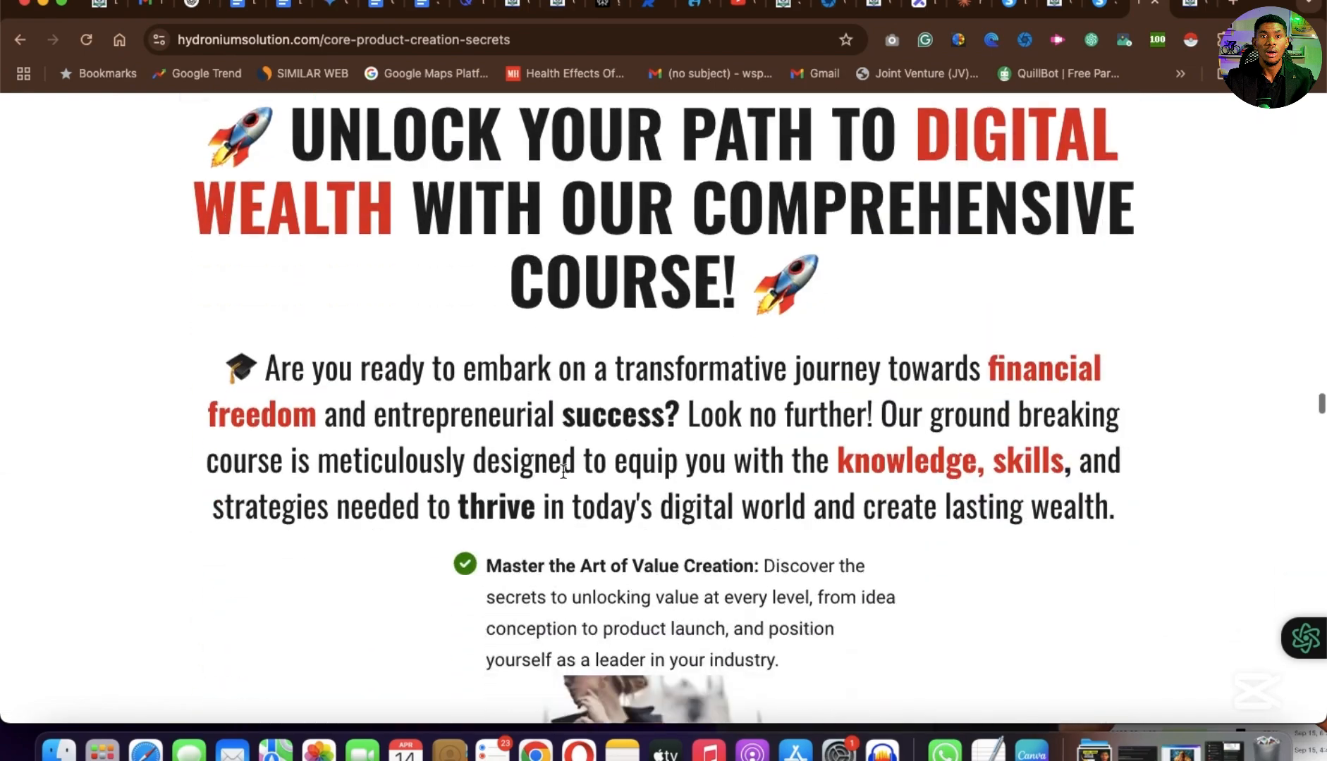
scroll(562, 473, down, 4)
scroll(563, 474, up, 8)
scroll(562, 473, down, 8)
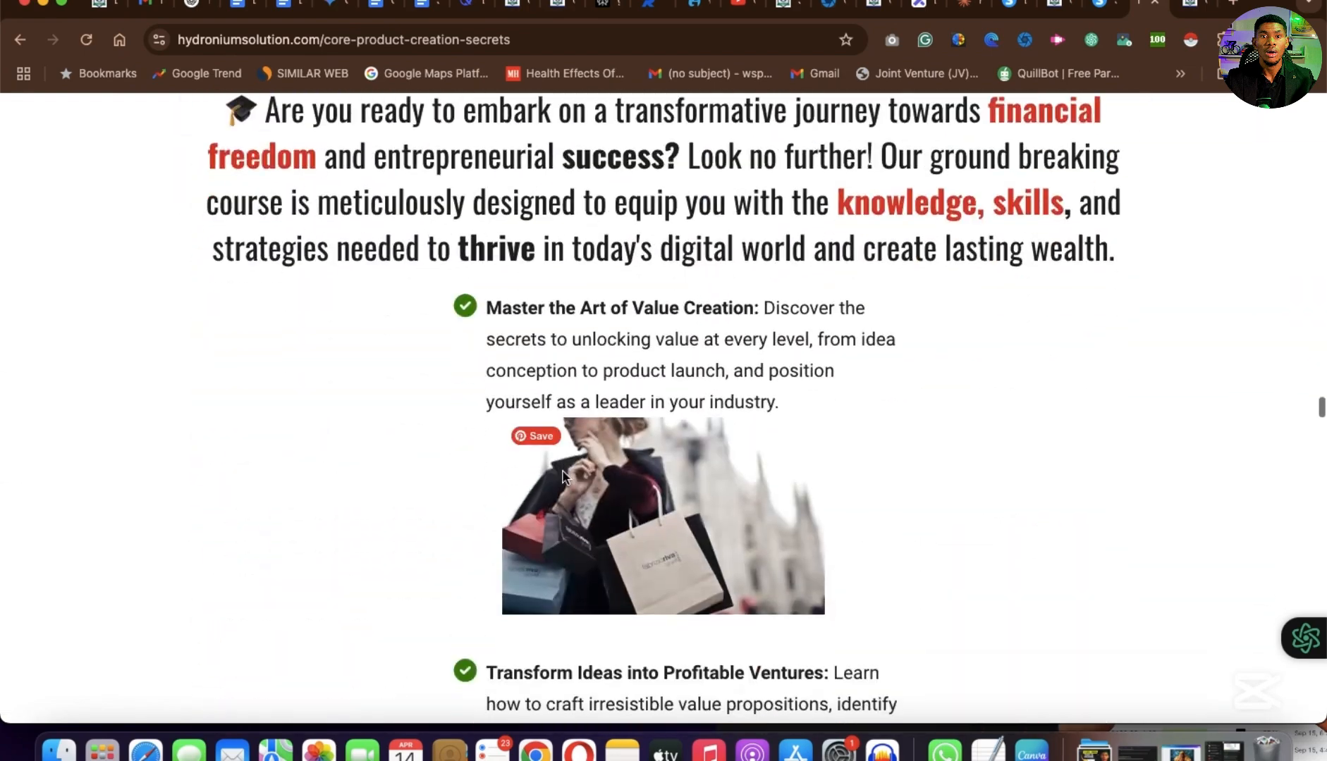
scroll(562, 471, down, 20)
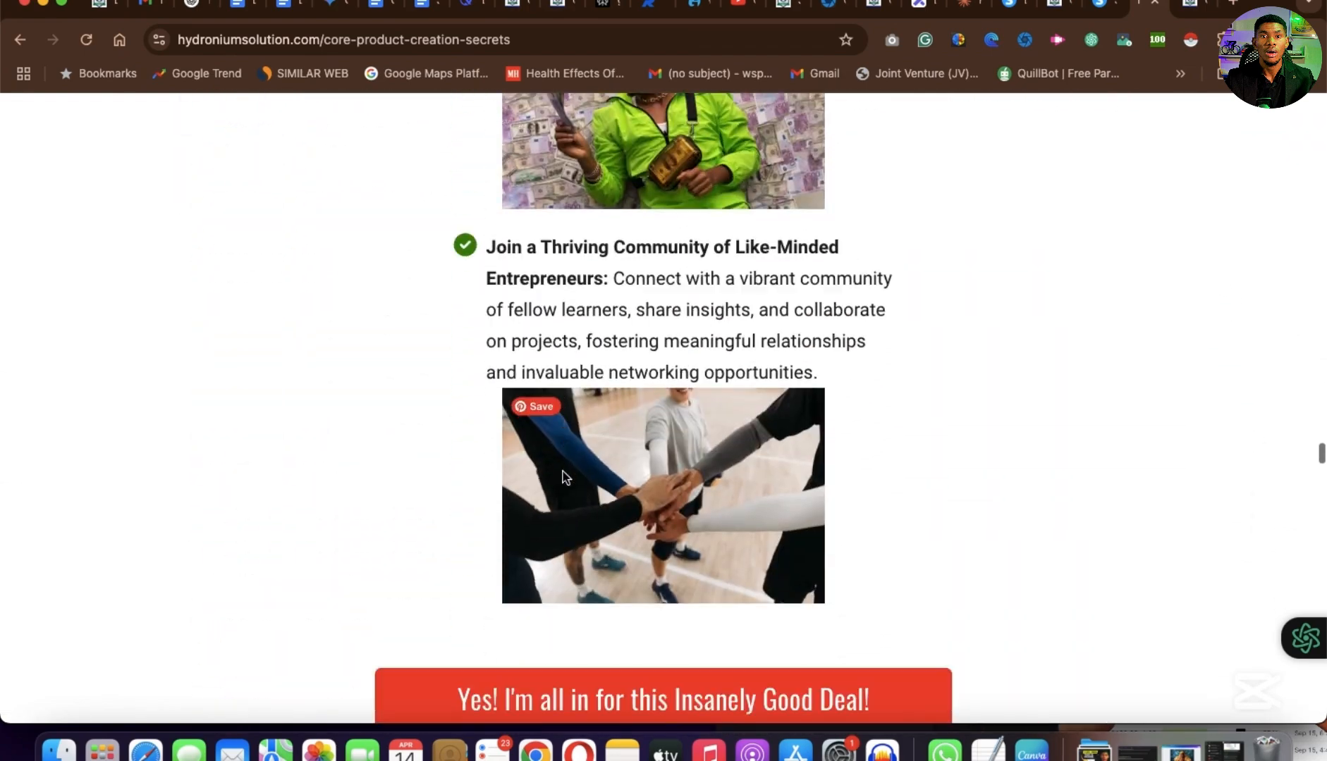
scroll(563, 477, down, 12)
scroll(563, 477, up, 6)
scroll(562, 471, down, 6)
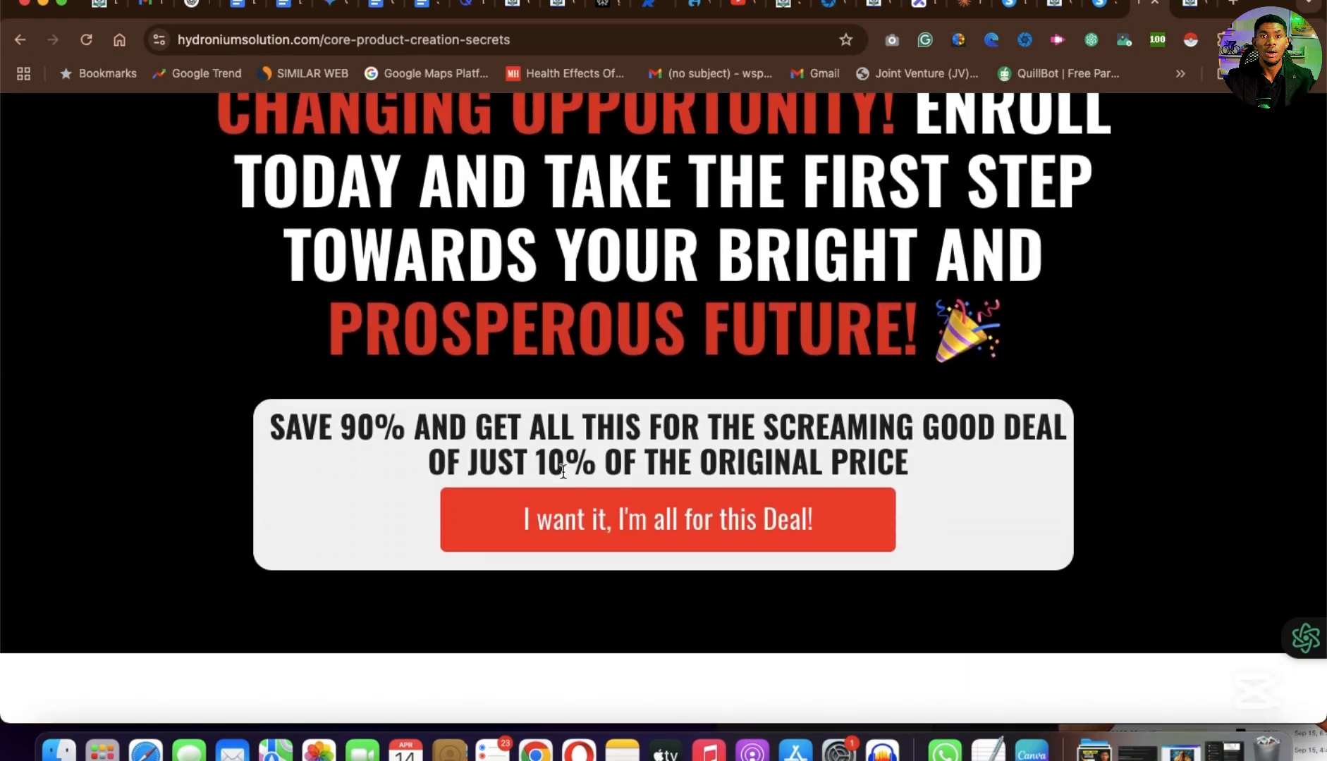
scroll(723, 115, up, 3)
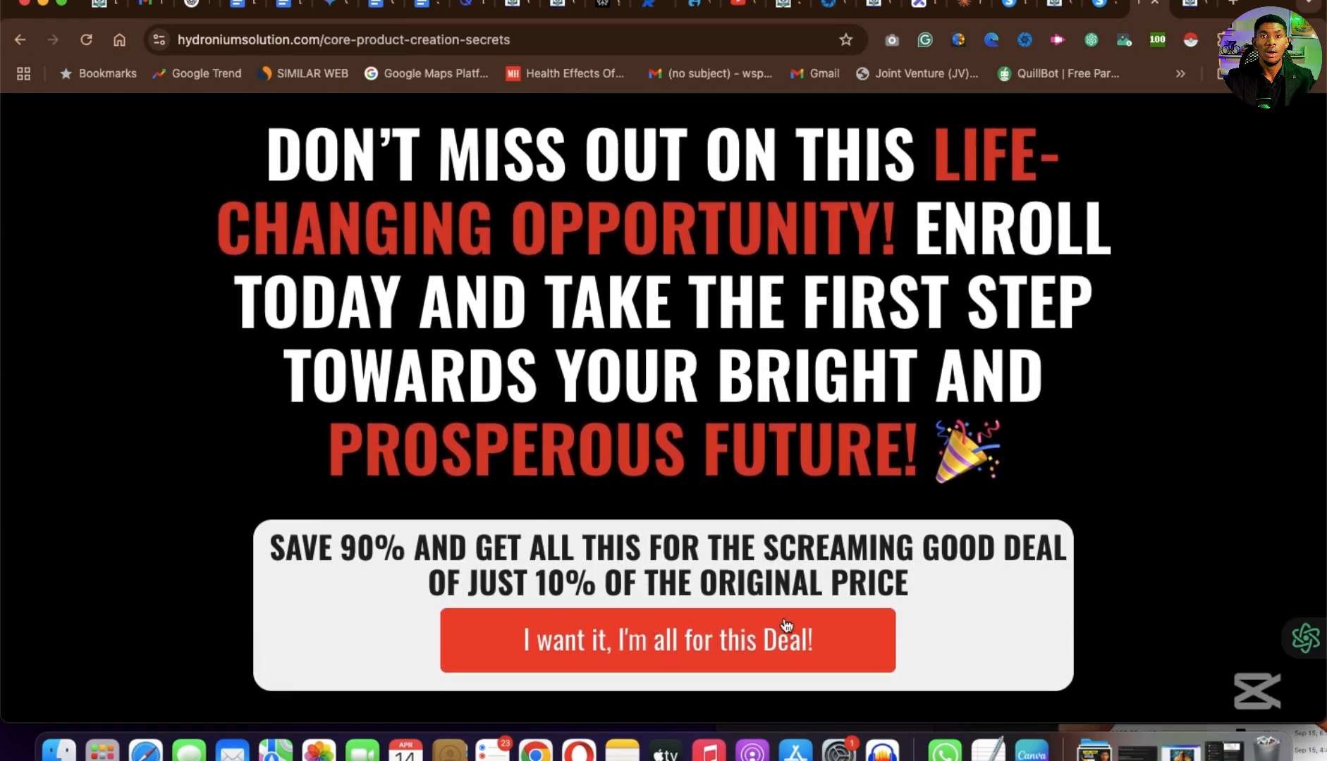
Look through the student testimonials and the FAQs section of the Core Product Creation Secrets page
scroll(787, 624, down, 15)
scroll(823, 617, down, 10)
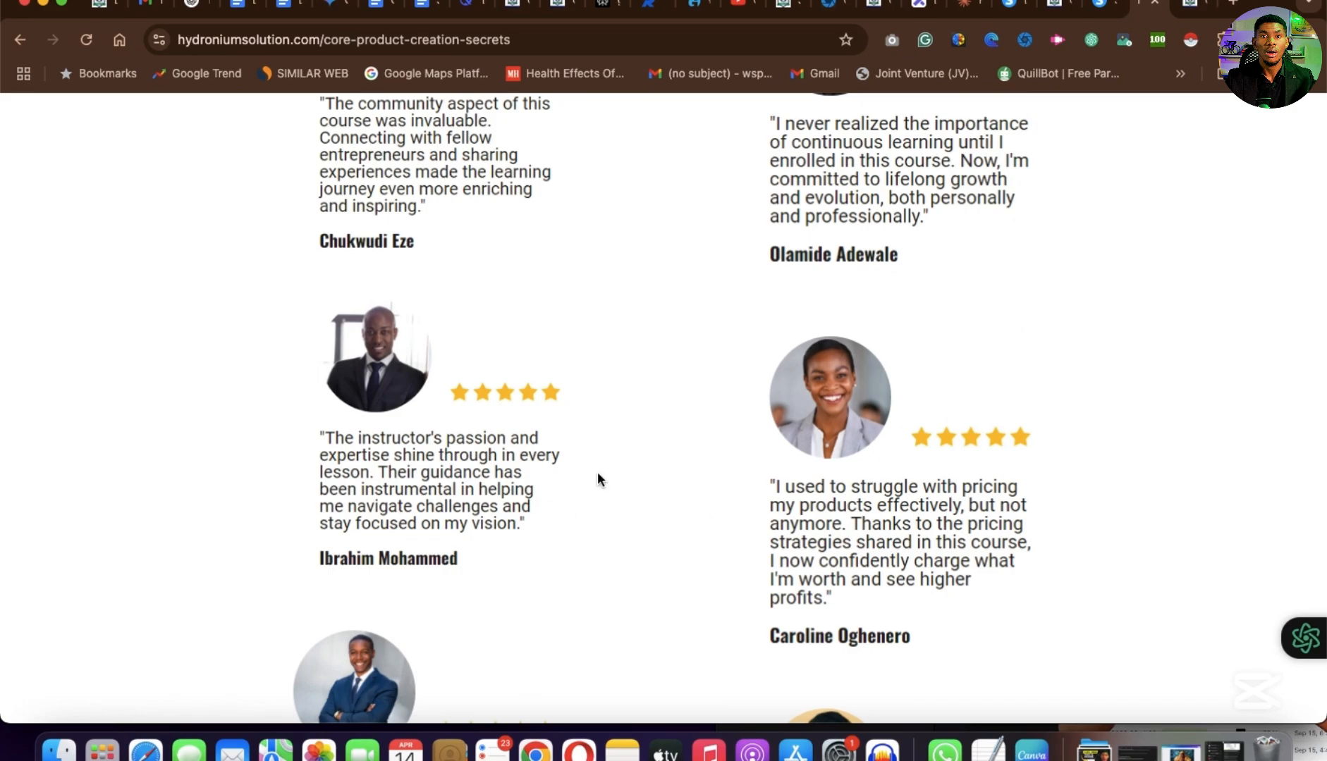
scroll(886, 554, down, 8)
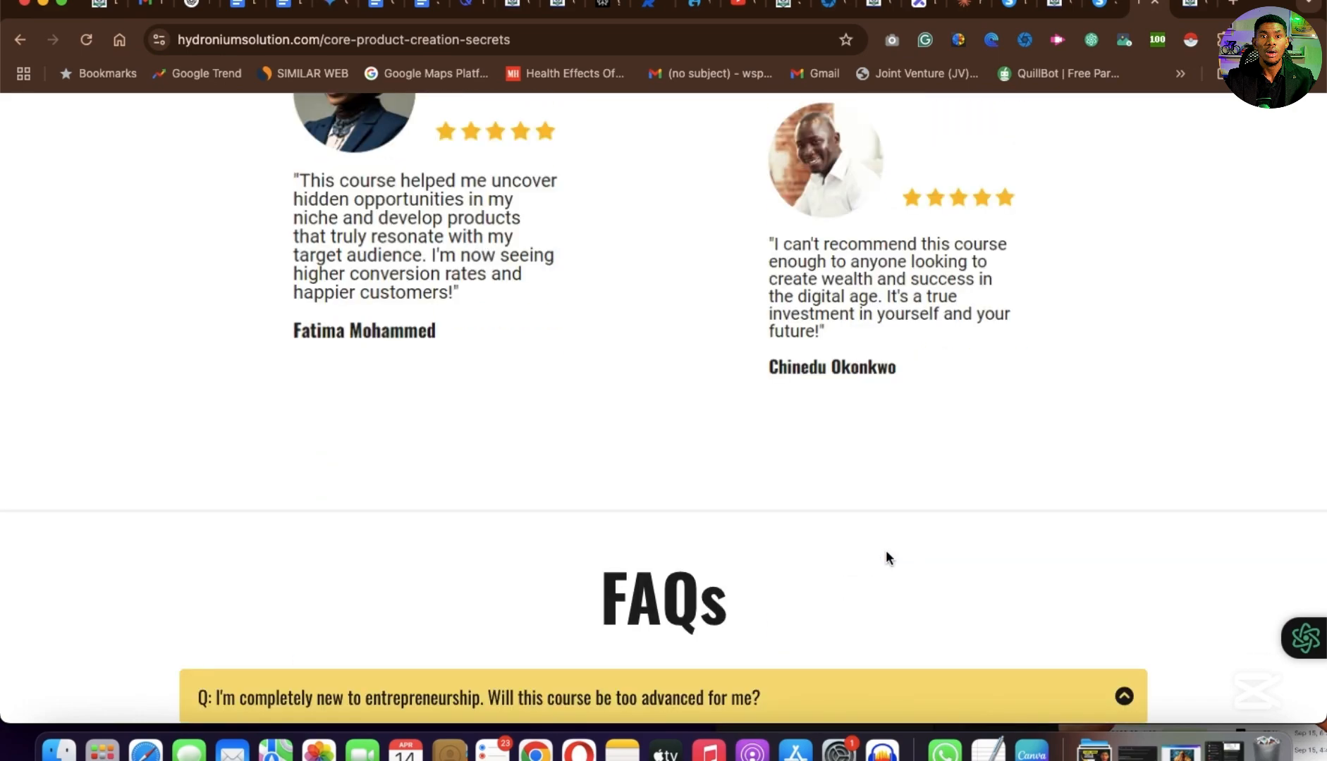
scroll(886, 556, down, 12)
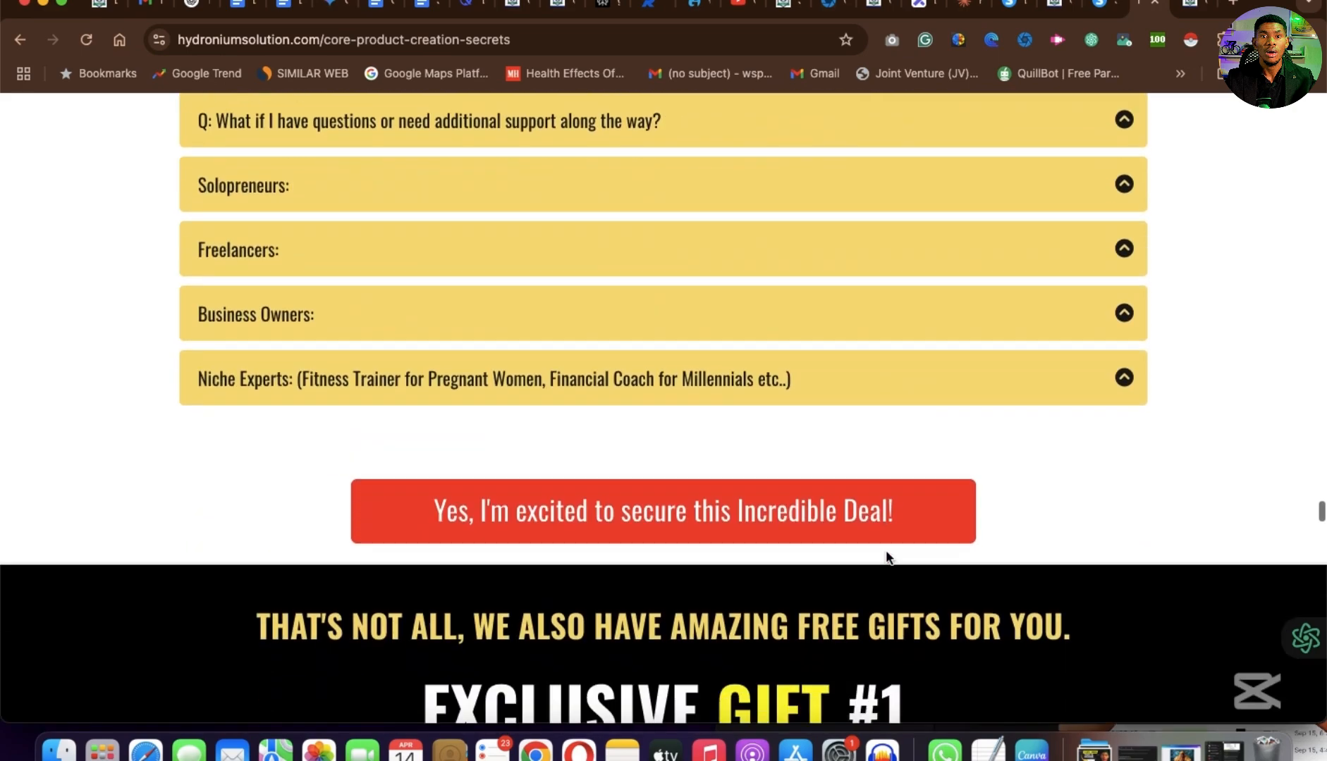
Read through the free gifts and the exclusive bonuses up to the One-on-One Strategy Sessions
scroll(886, 556, down, 20)
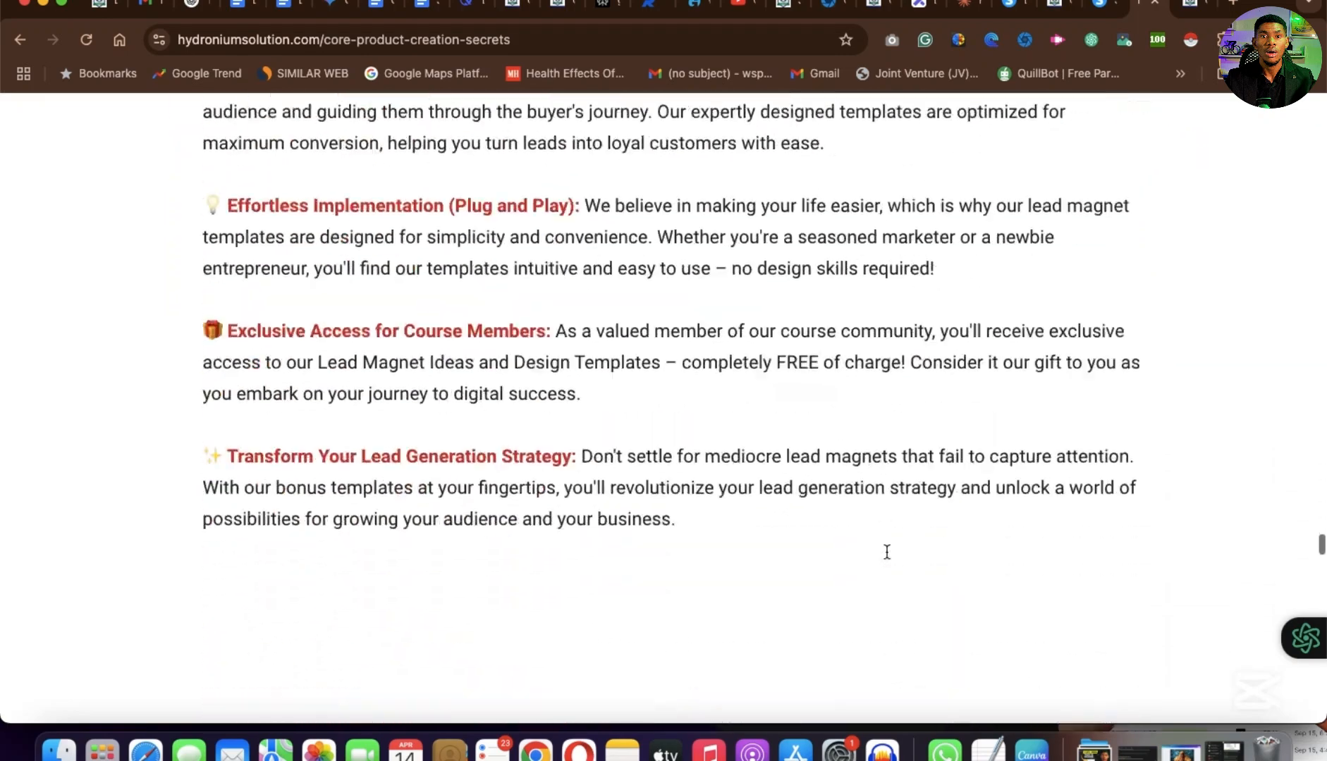
scroll(887, 551, down, 20)
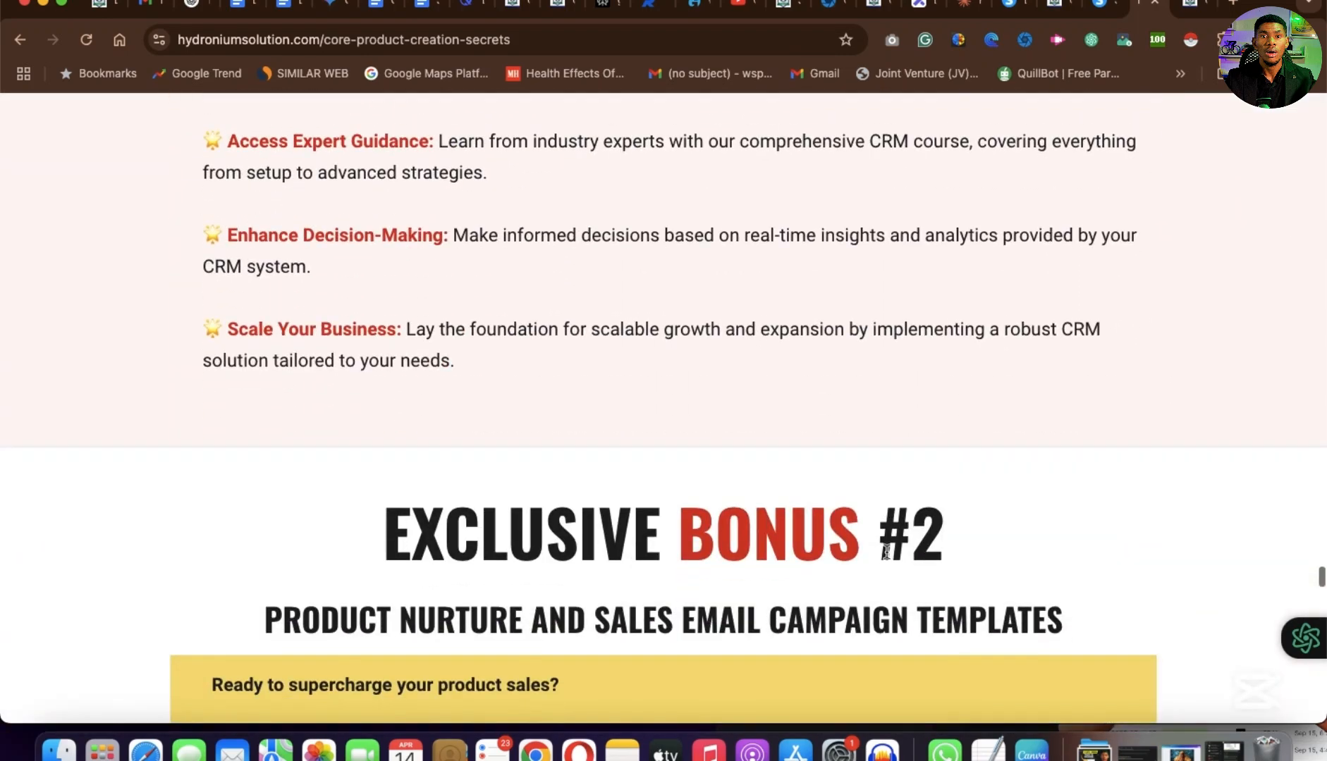
scroll(886, 551, down, 20)
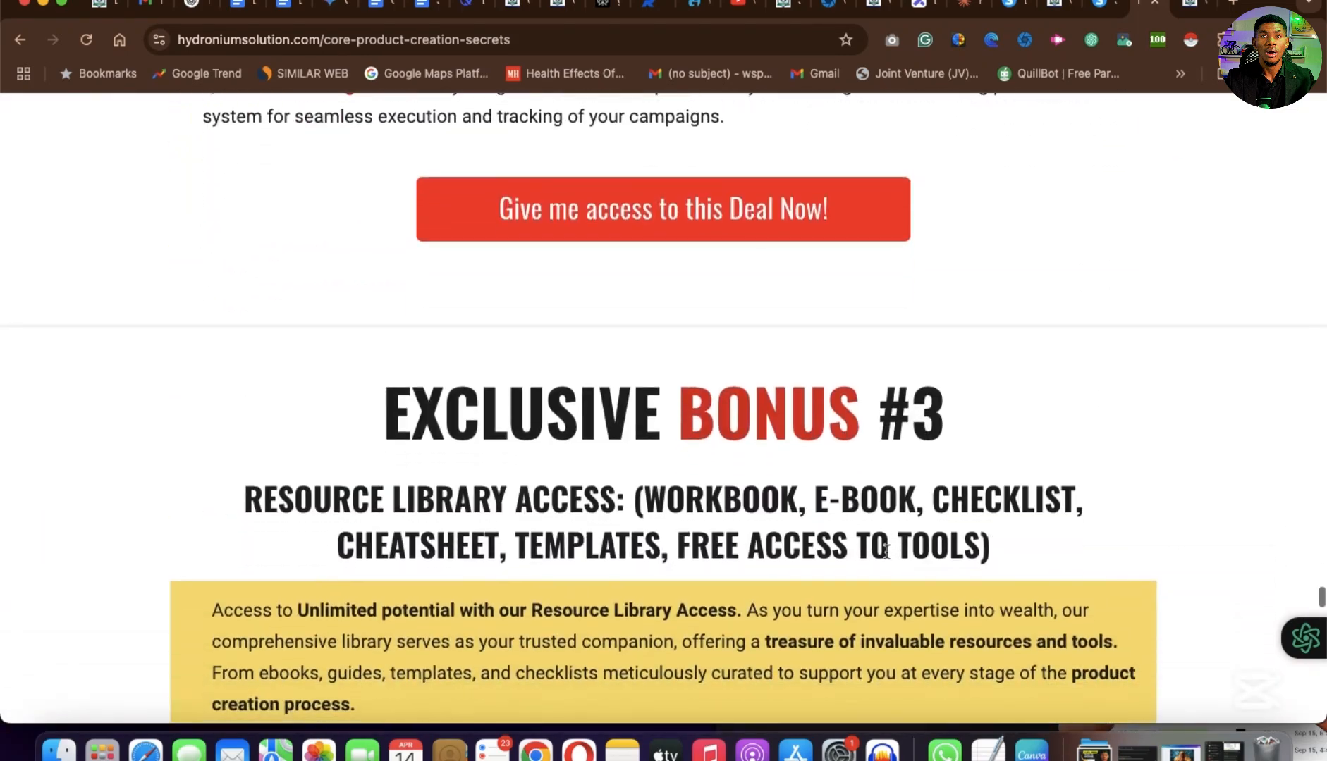
scroll(886, 551, down, 20)
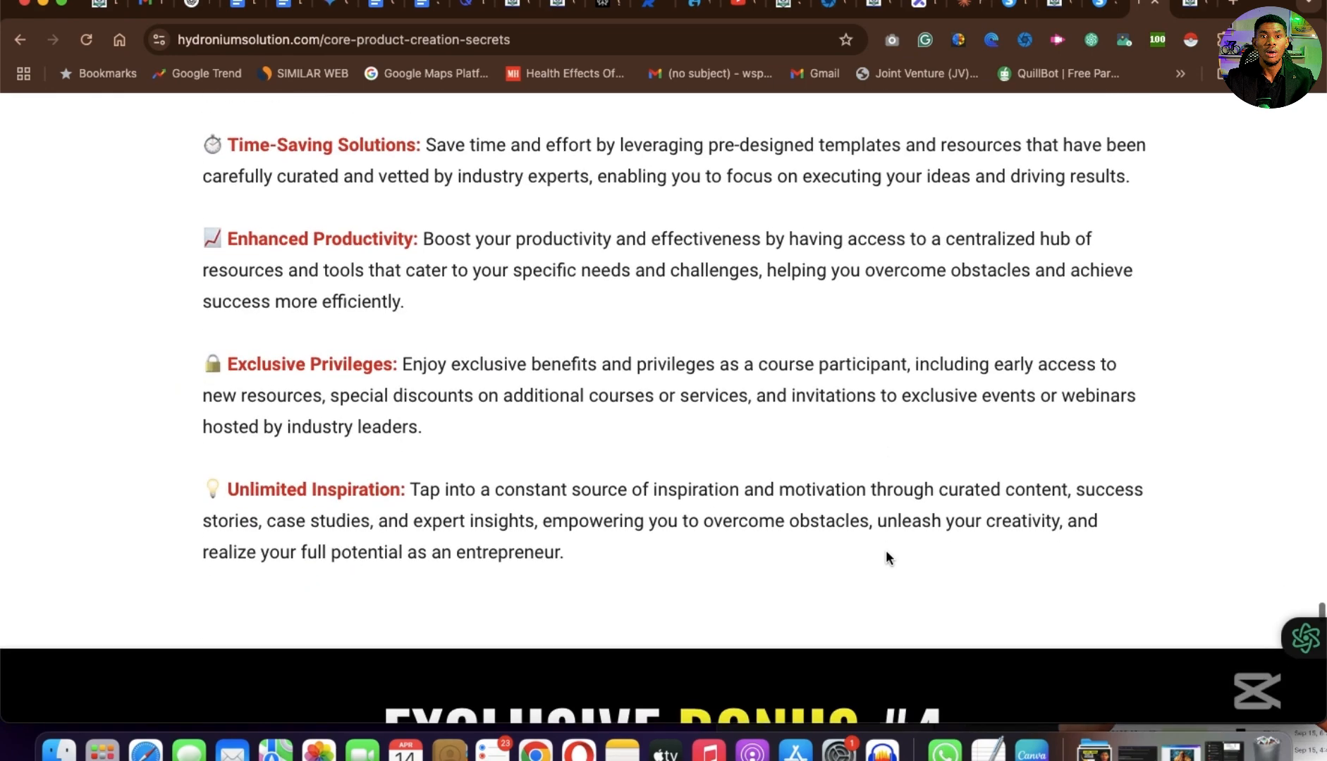
scroll(886, 552, down, 15)
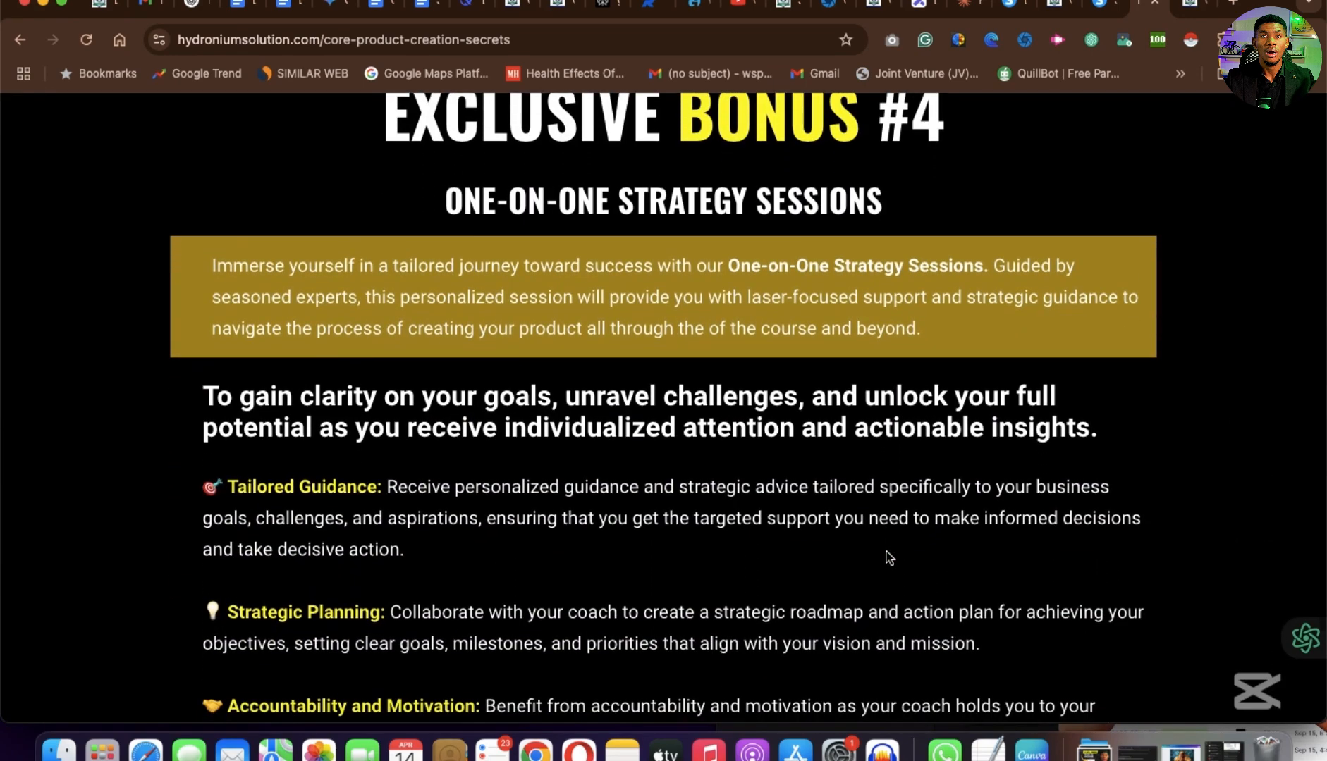
scroll(888, 559, down, 5)
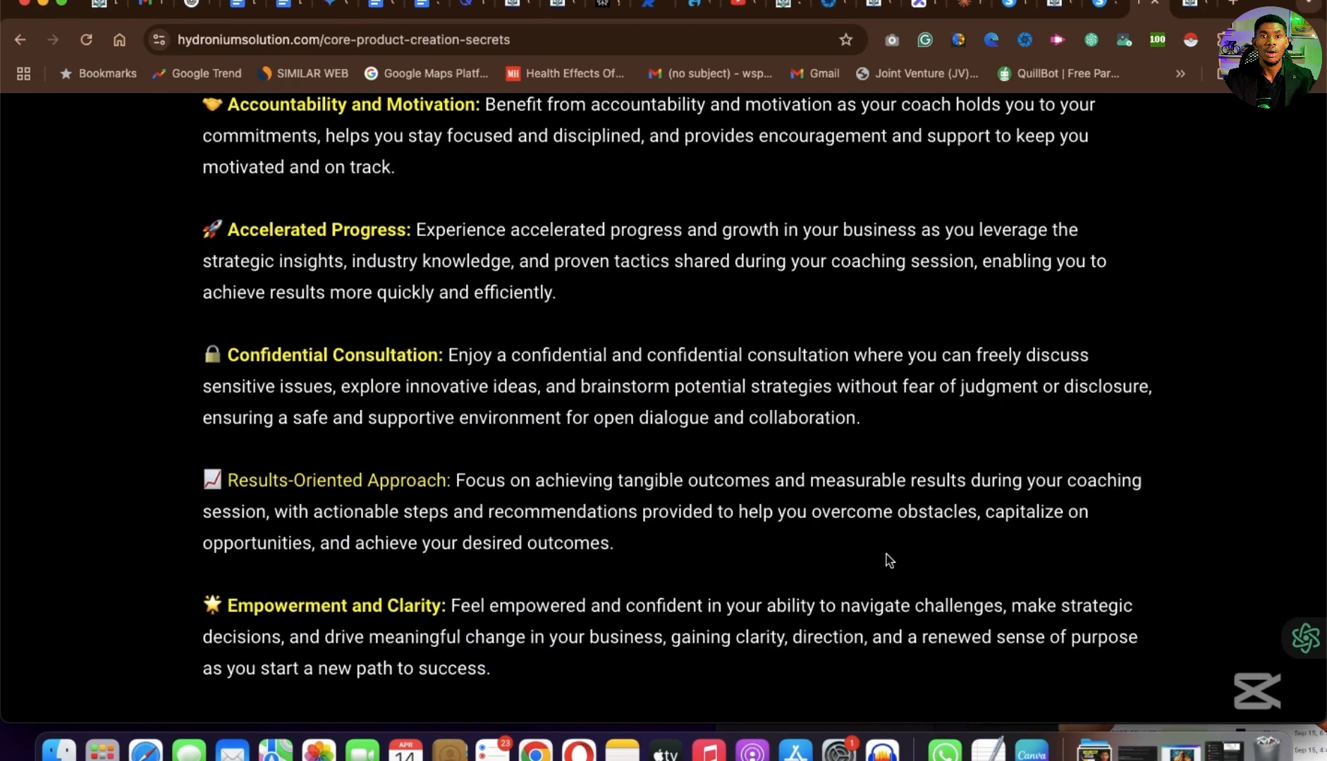
Examine the risk-free guarantee, pricing tiers and flexible payment options down to the order form and footer
scroll(888, 561, down, 10)
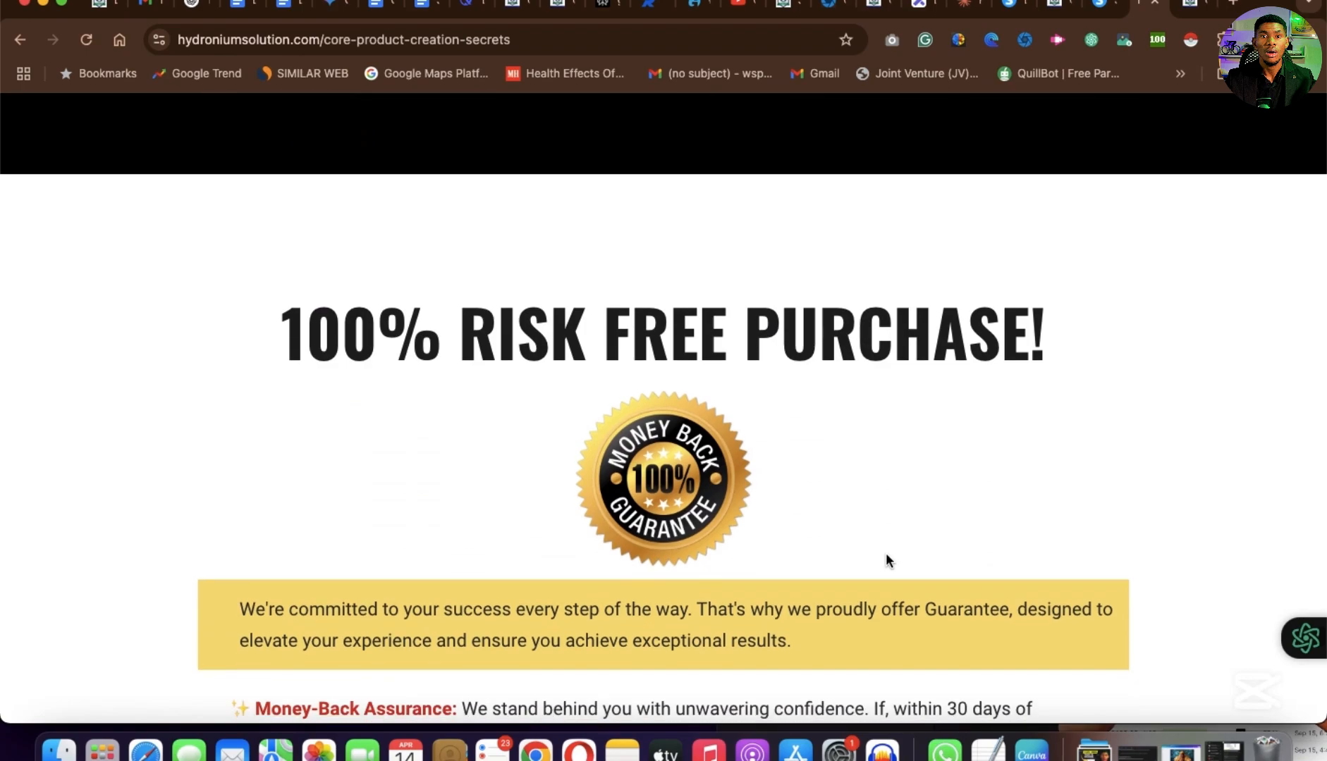
scroll(886, 556, down, 15)
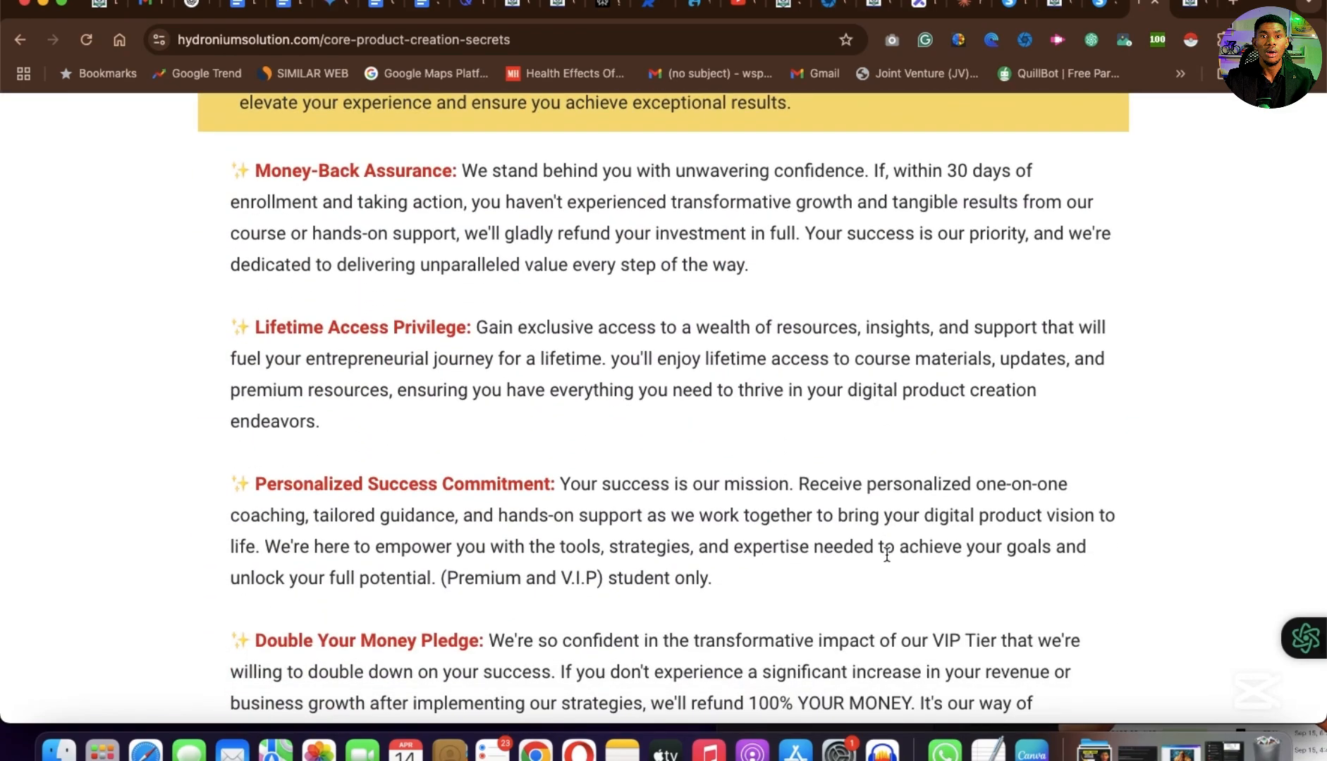
scroll(886, 555, down, 15)
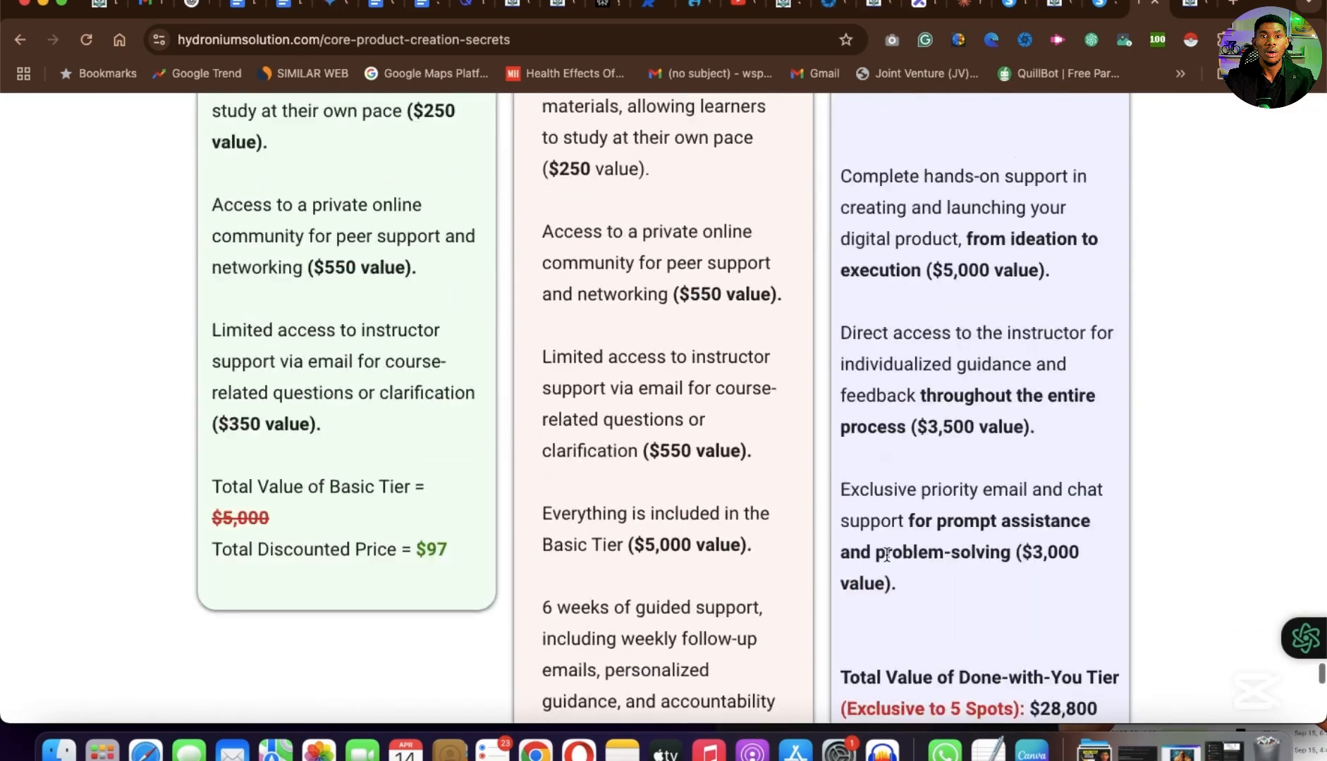
scroll(886, 554, down, 6)
scroll(885, 552, down, 8)
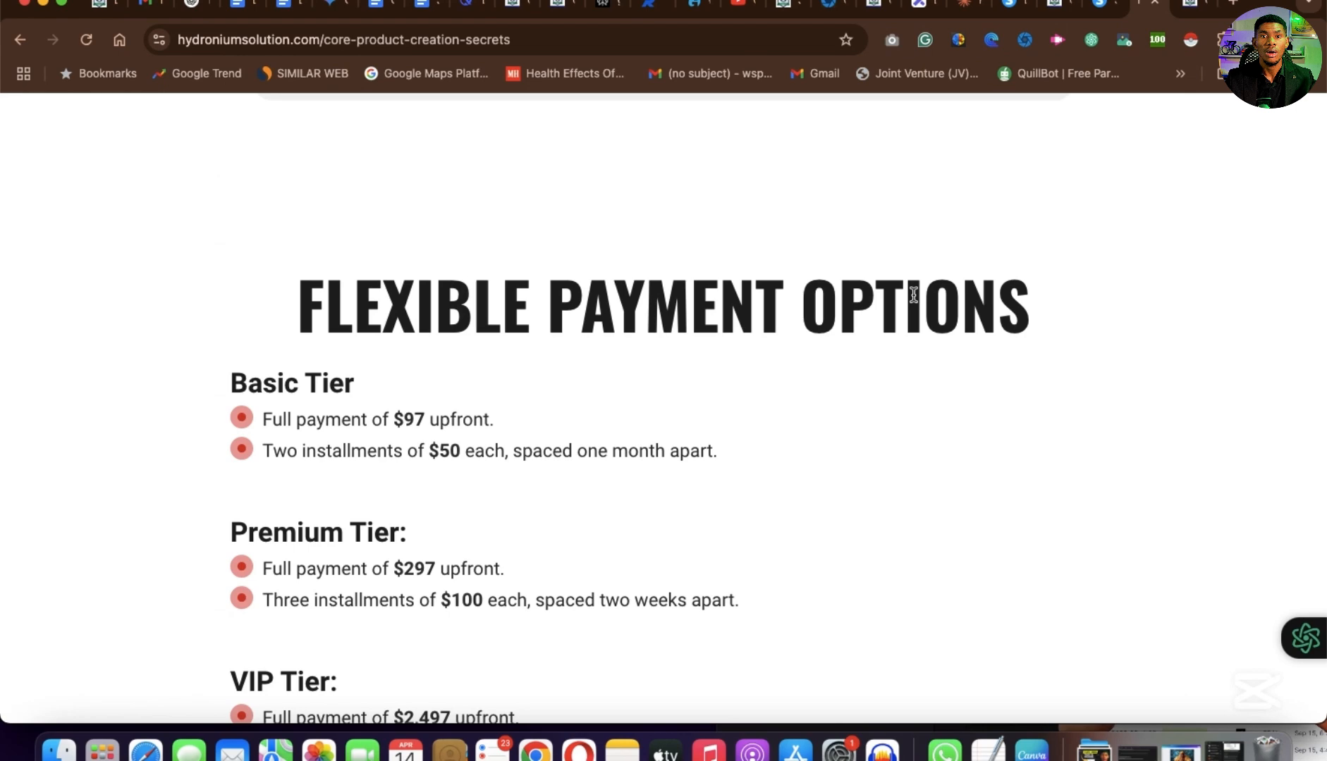
scroll(913, 294, down, 20)
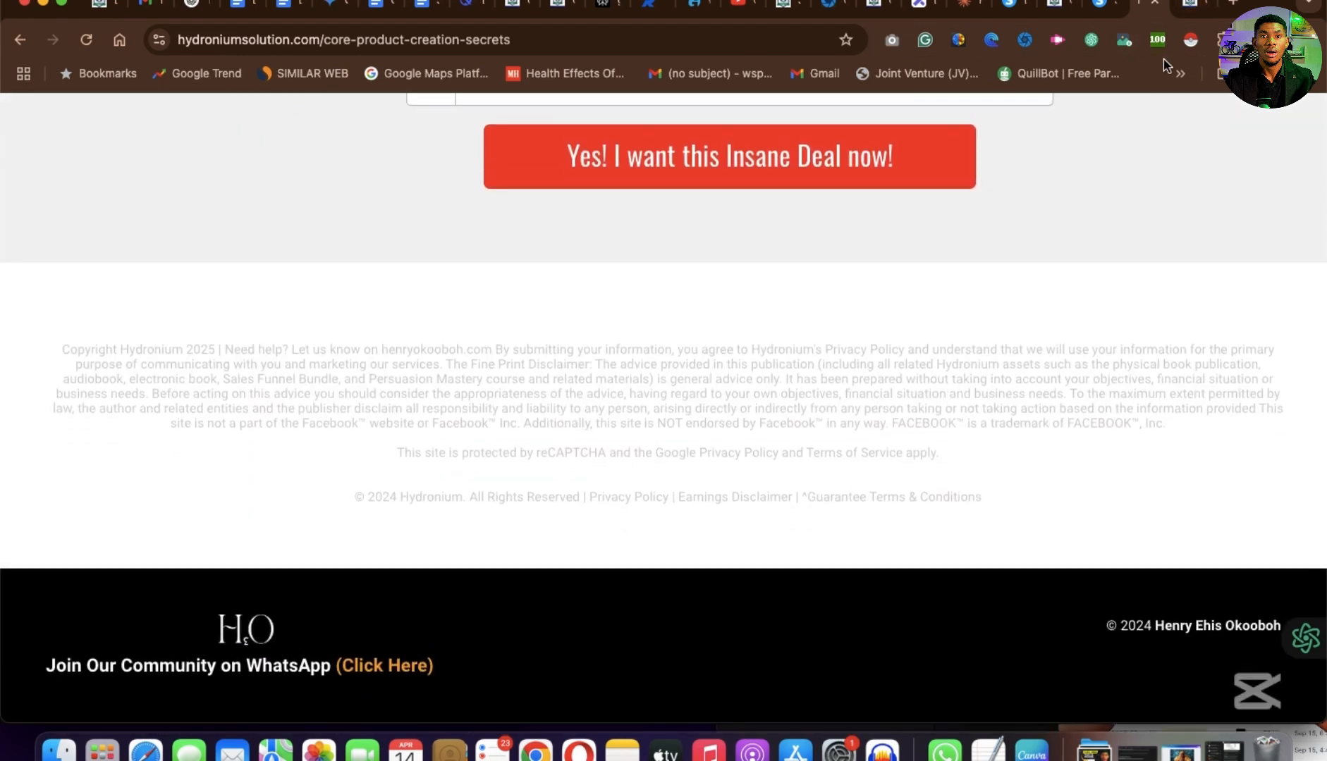
Go back over the flexible payment options and compare the Basic, Premium and VIP tiers in the discount offer
scroll(937, 315, up, 15)
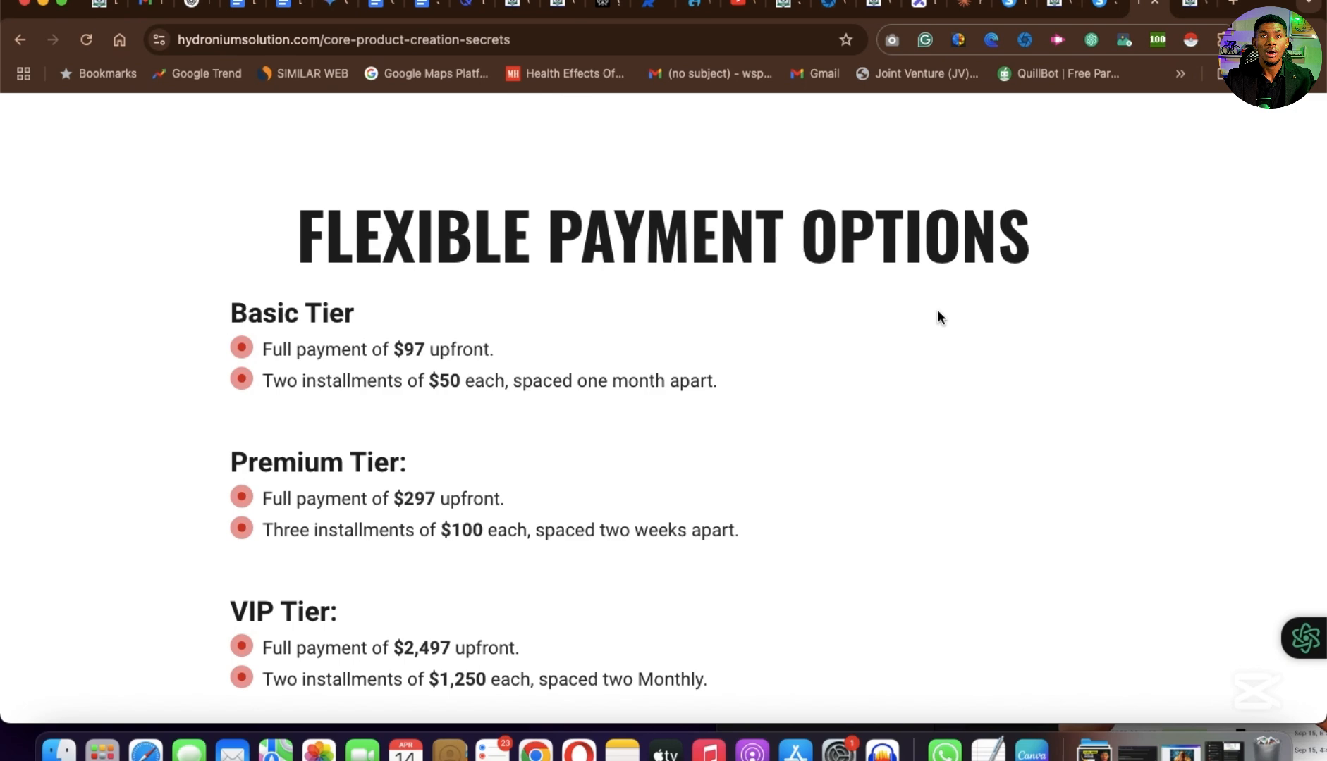
scroll(937, 315, up, 6)
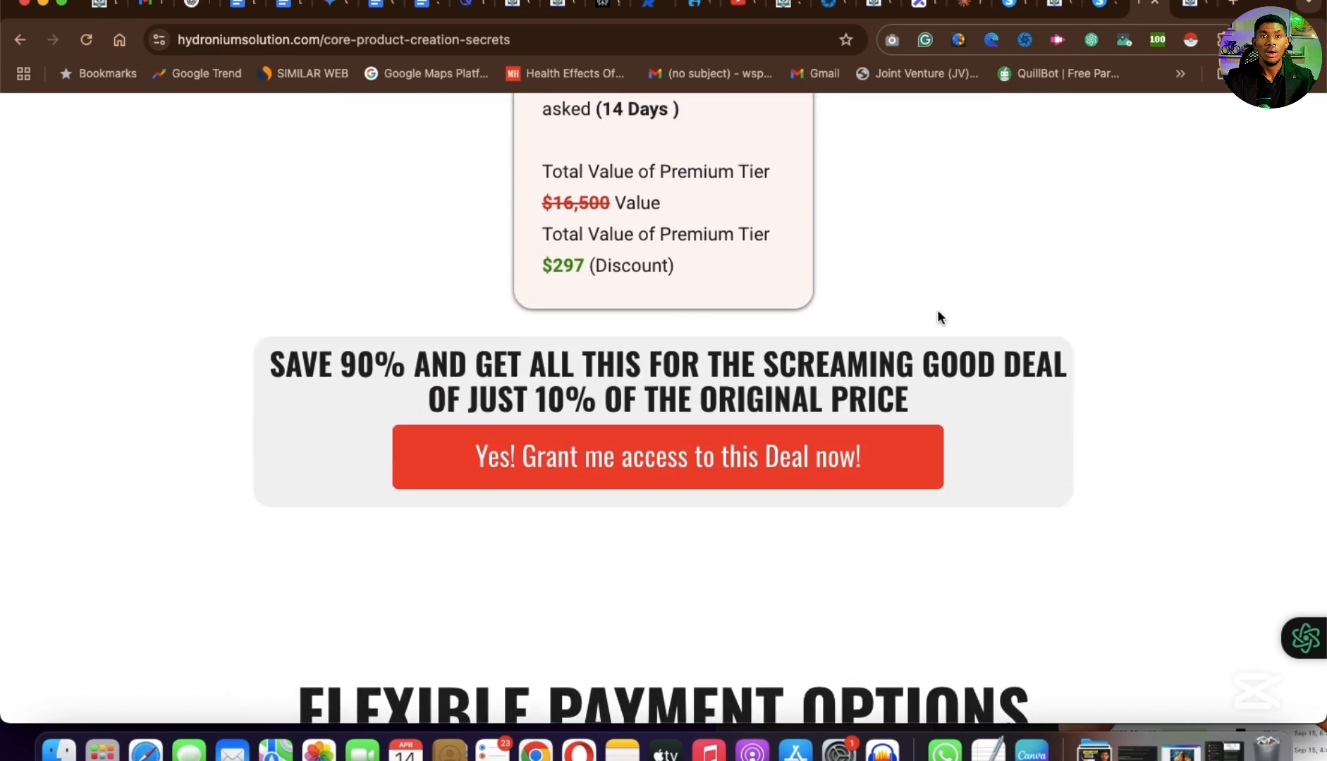
scroll(937, 316, up, 10)
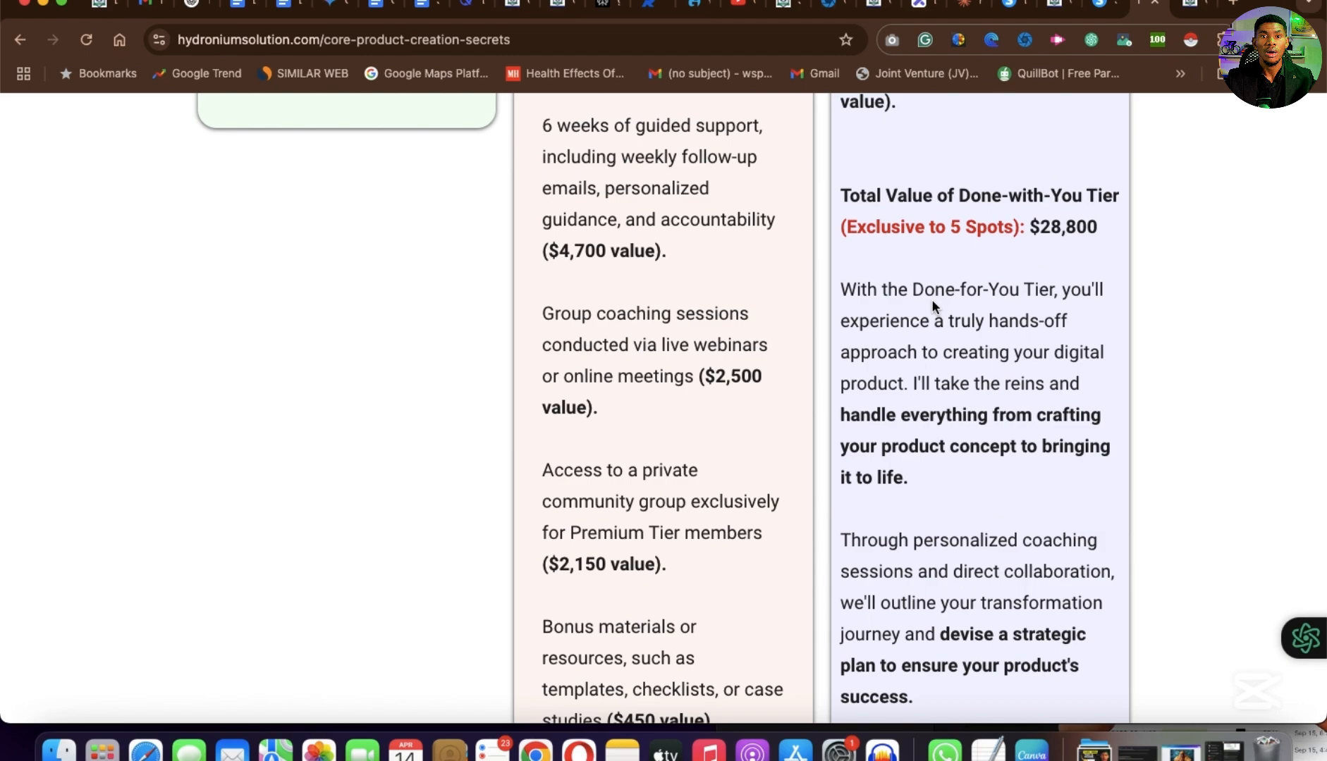
scroll(931, 298, up, 8)
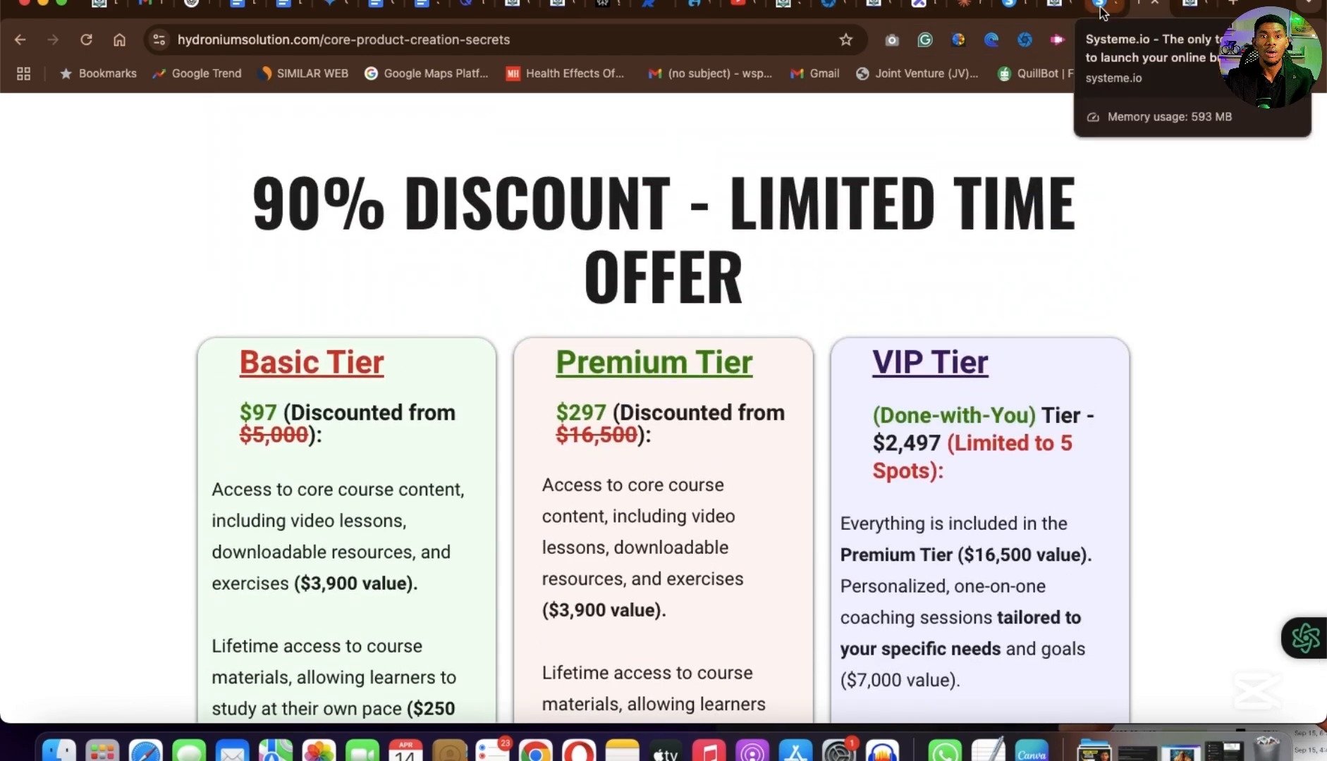
Return to the systeme.io editor of the Hydronium Solutions page and look over its content down to the potential earnings section
click(1102, 12)
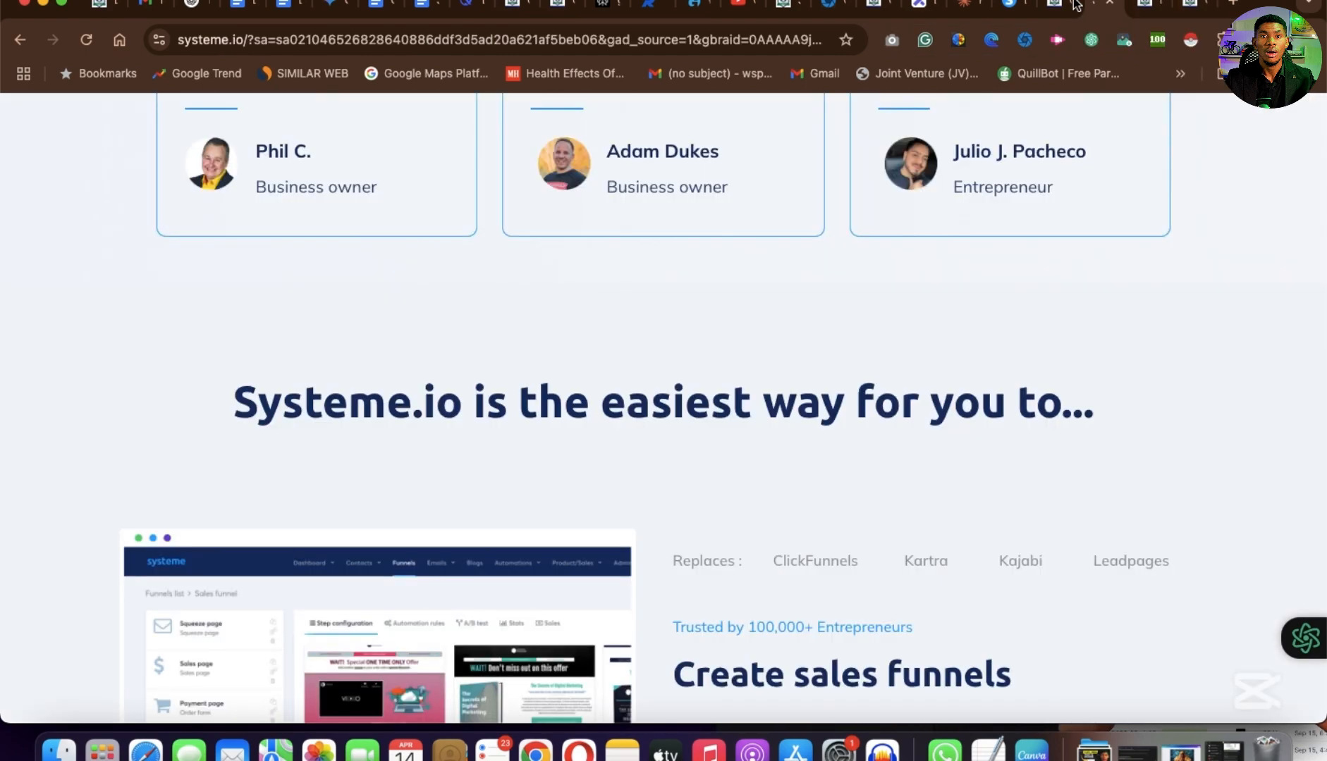
click(1017, 12)
scroll(743, 533, down, 5)
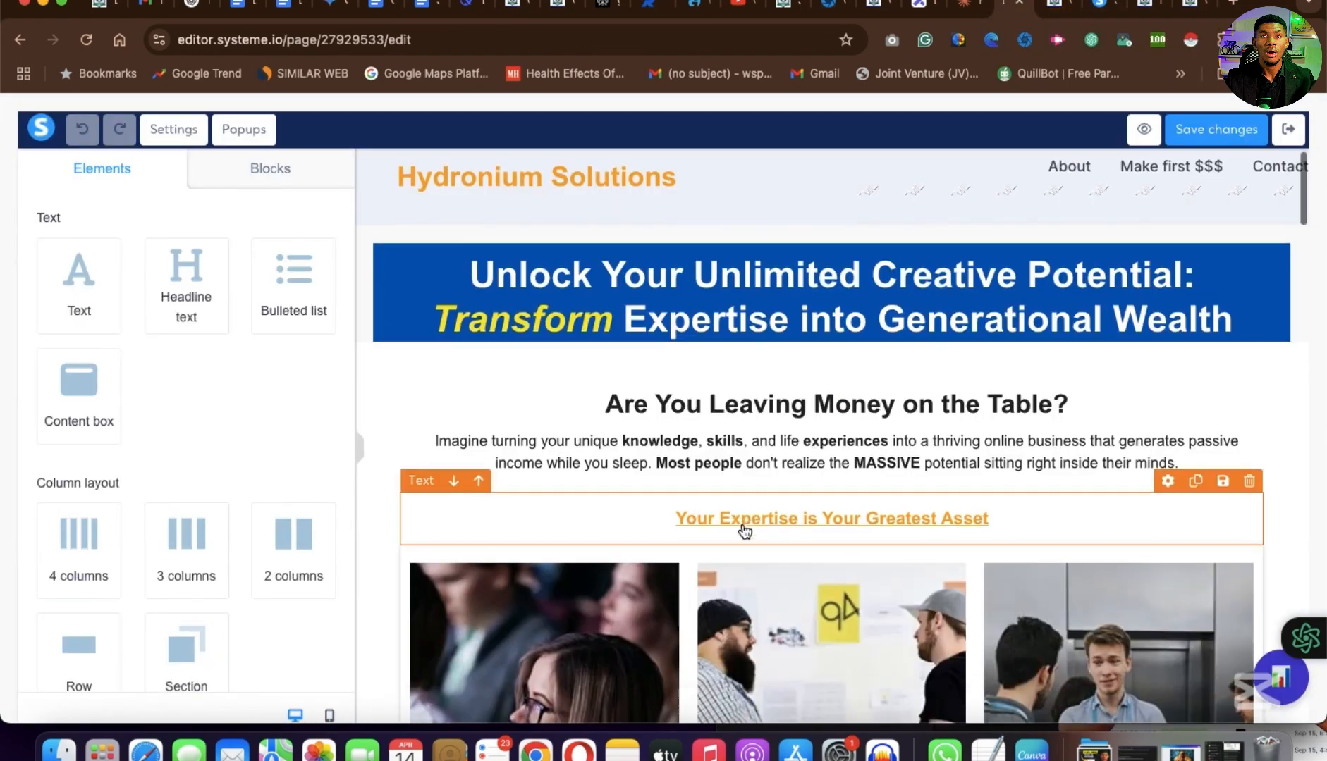
scroll(744, 530, down, 15)
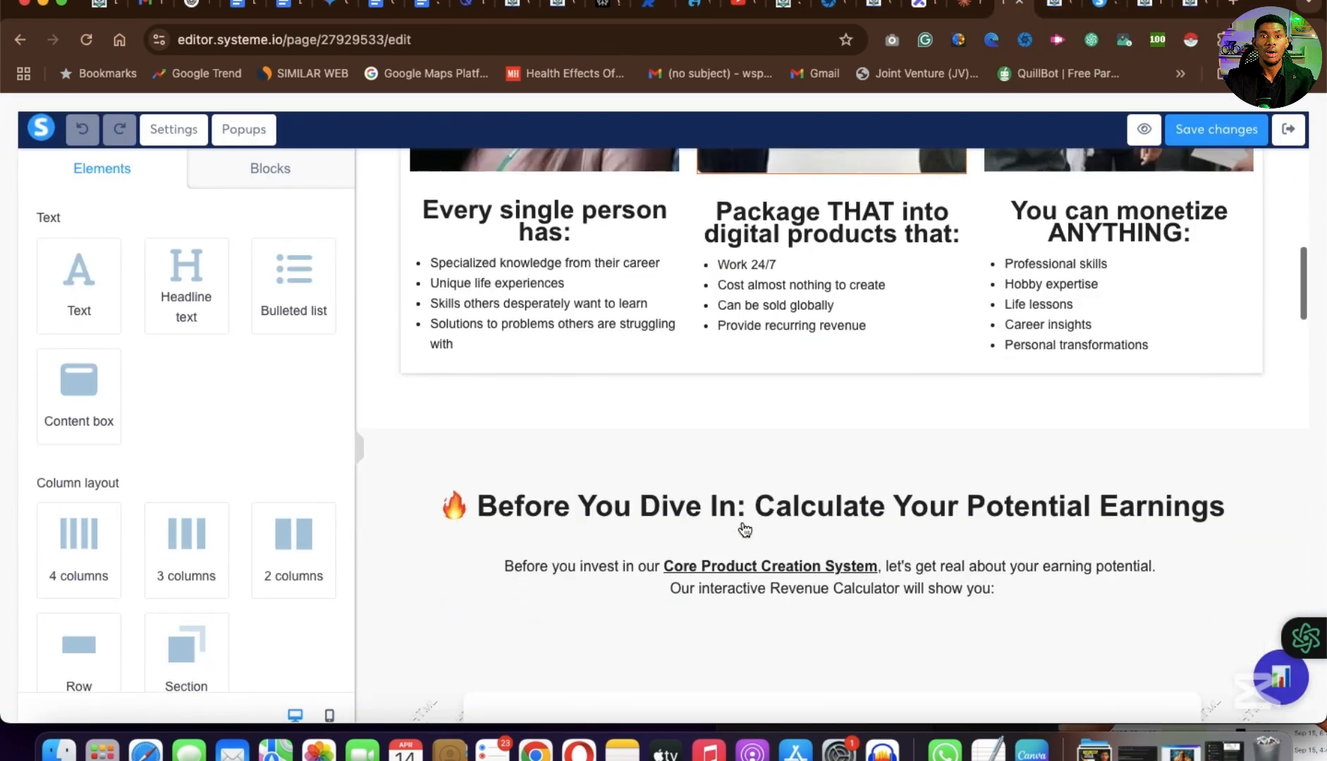
Look over the Hydronium Solutions page in the editor, from the revenue calculator and testimonials to the order form and footer
scroll(741, 520, down, 8)
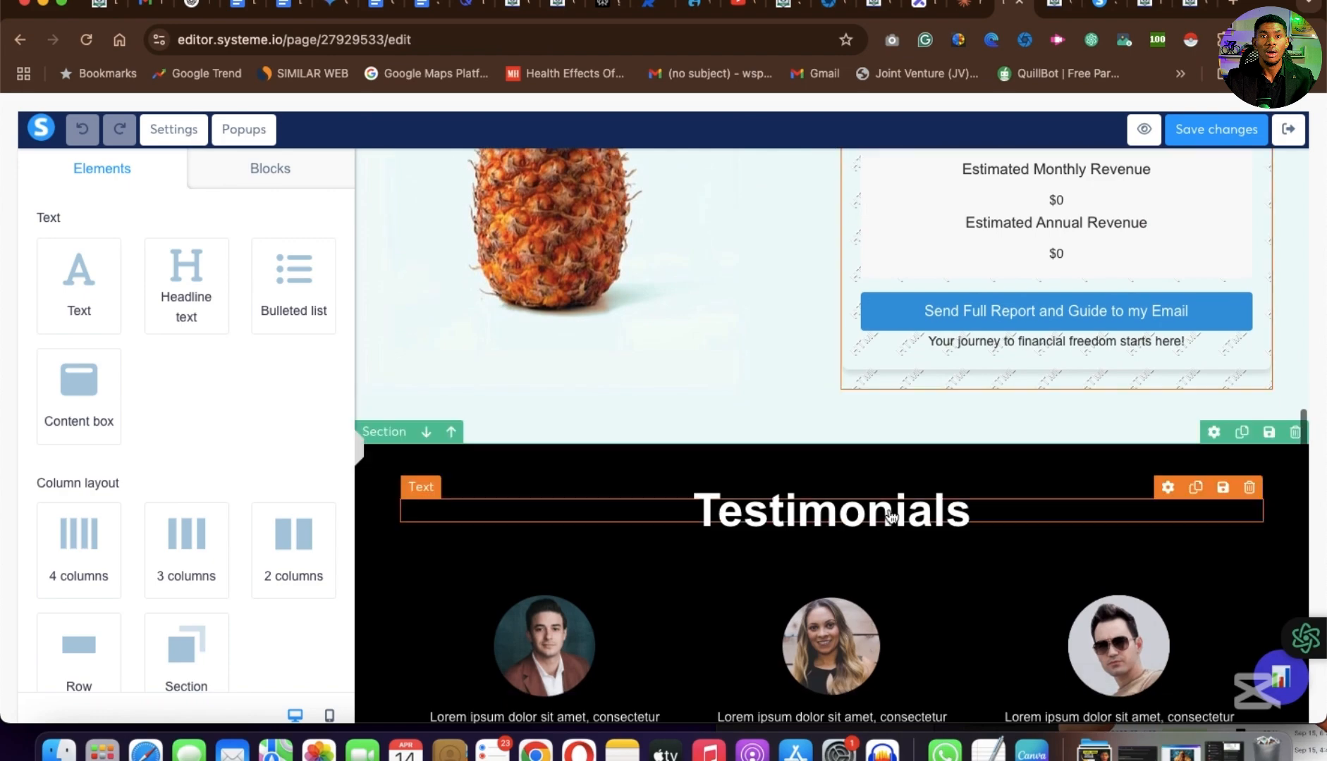
scroll(889, 515, down, 20)
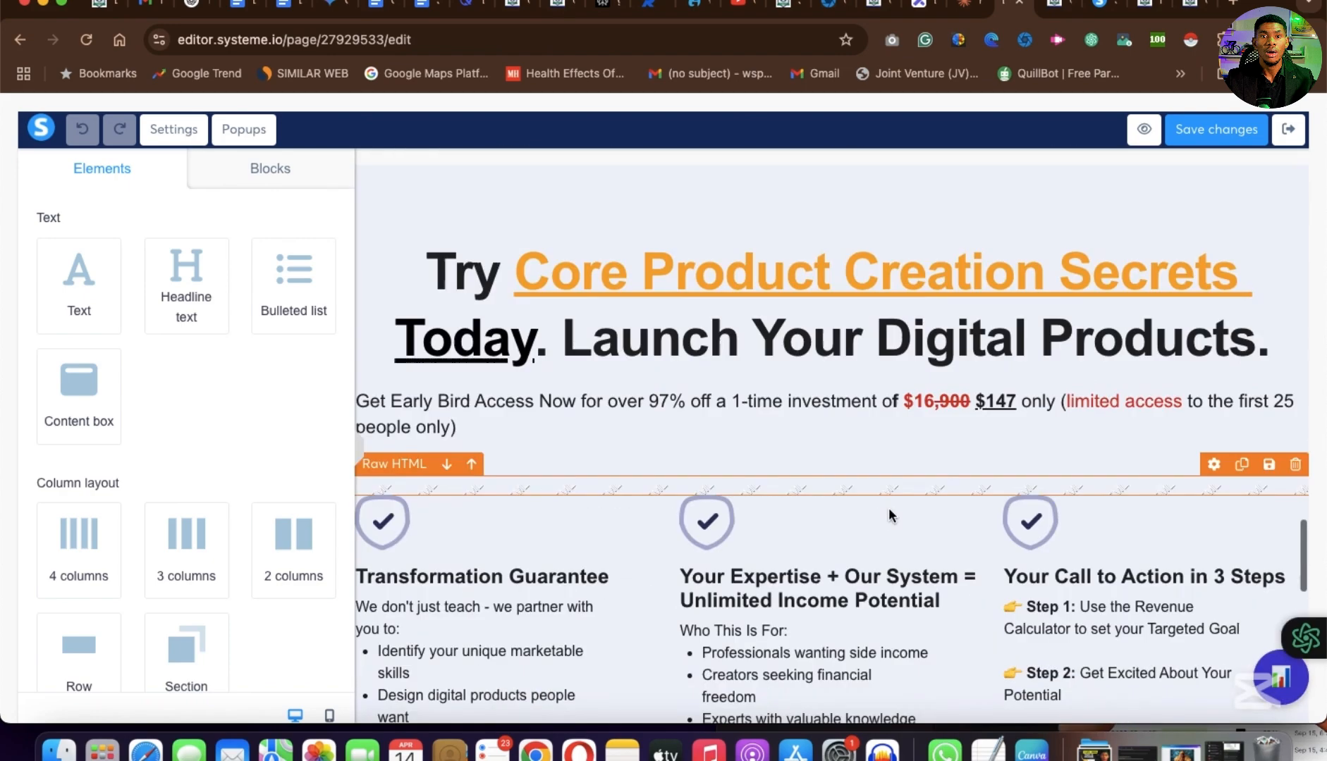
scroll(888, 508, down, 12)
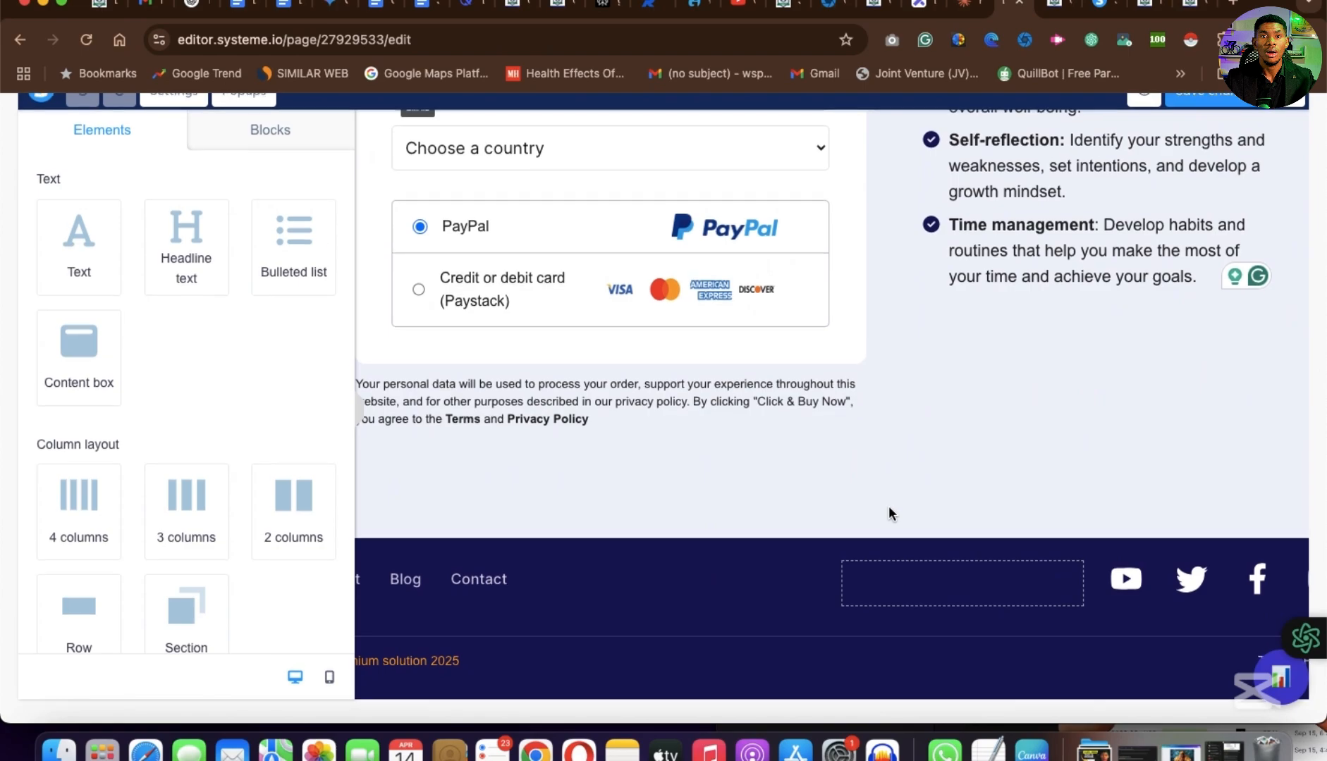
scroll(888, 506, up, 20)
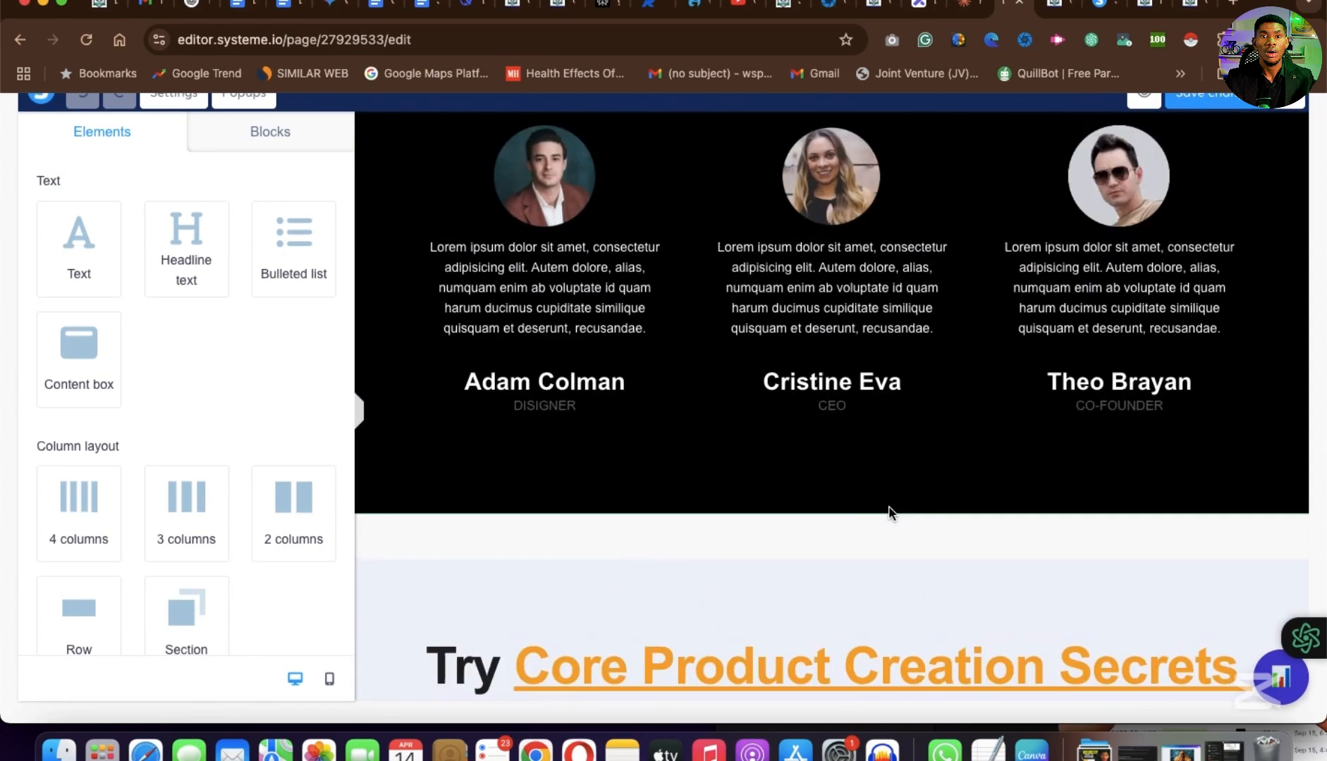
scroll(889, 513, up, 15)
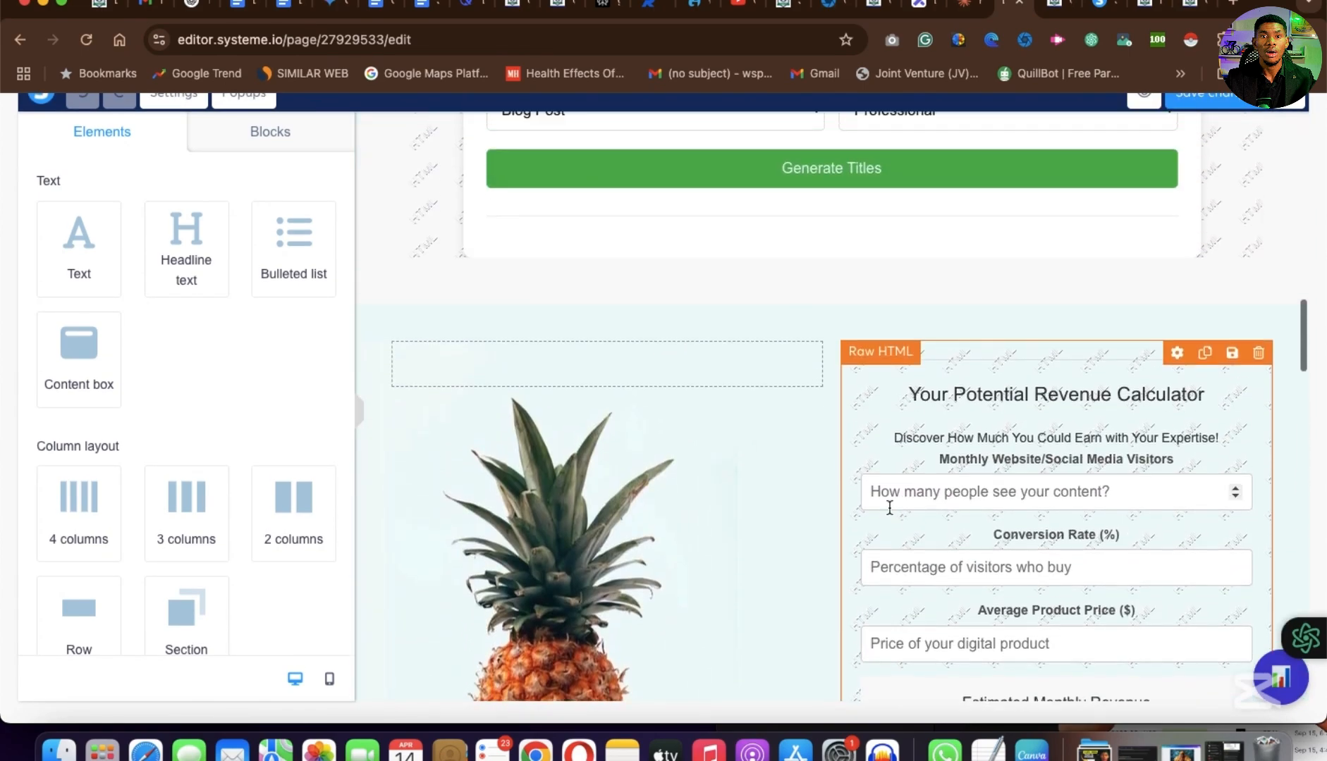
scroll(889, 507, up, 10)
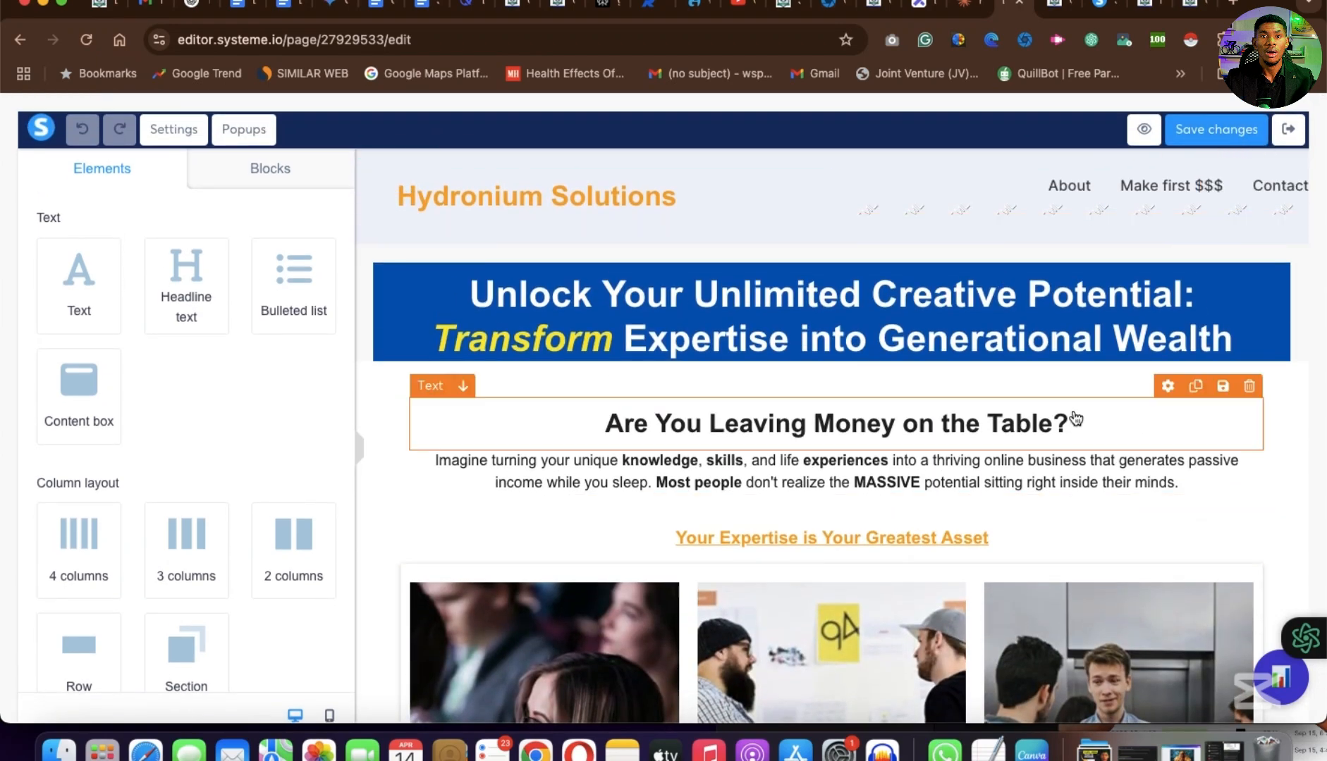
scroll(1075, 419, down, 20)
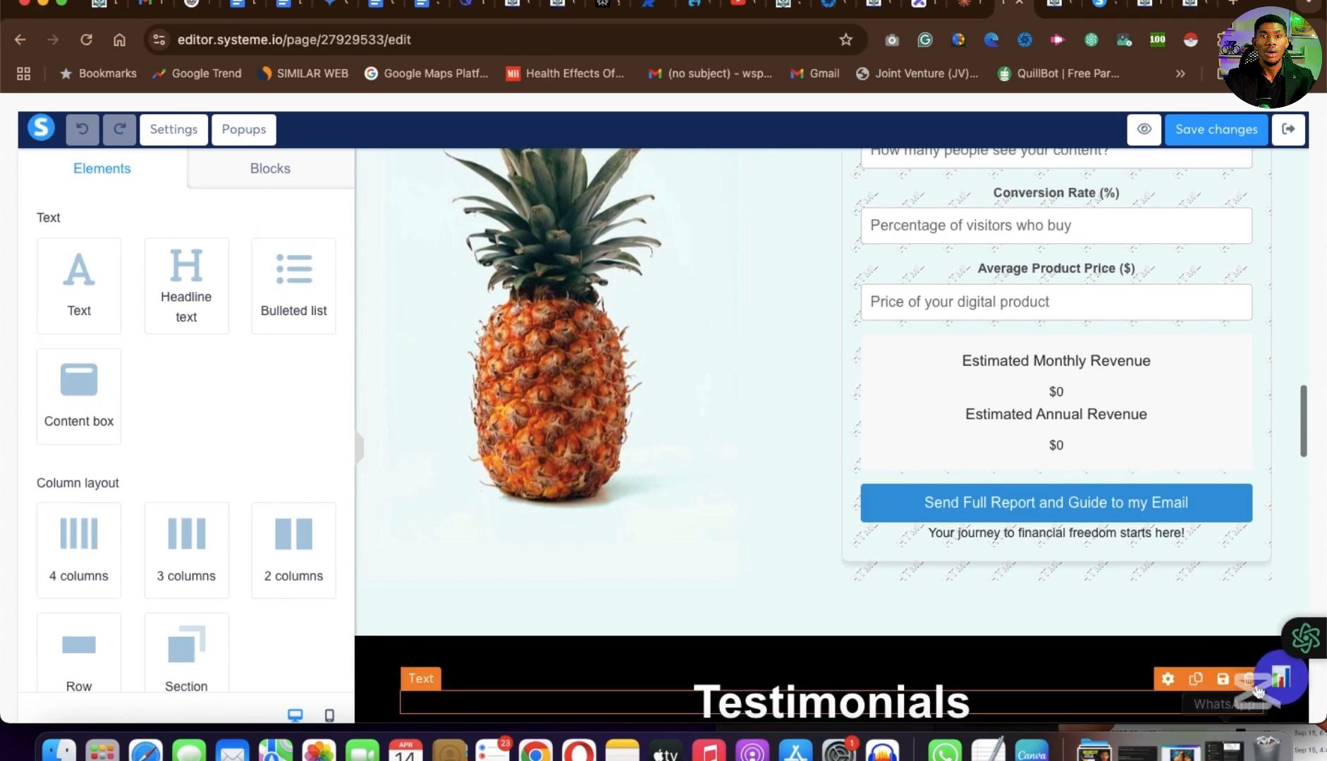
Switch to the live cpcs-ealy-birds-copy page and review the Sales Page Analyzer's heatmap, metrics and insights recommendations
click(1187, 6)
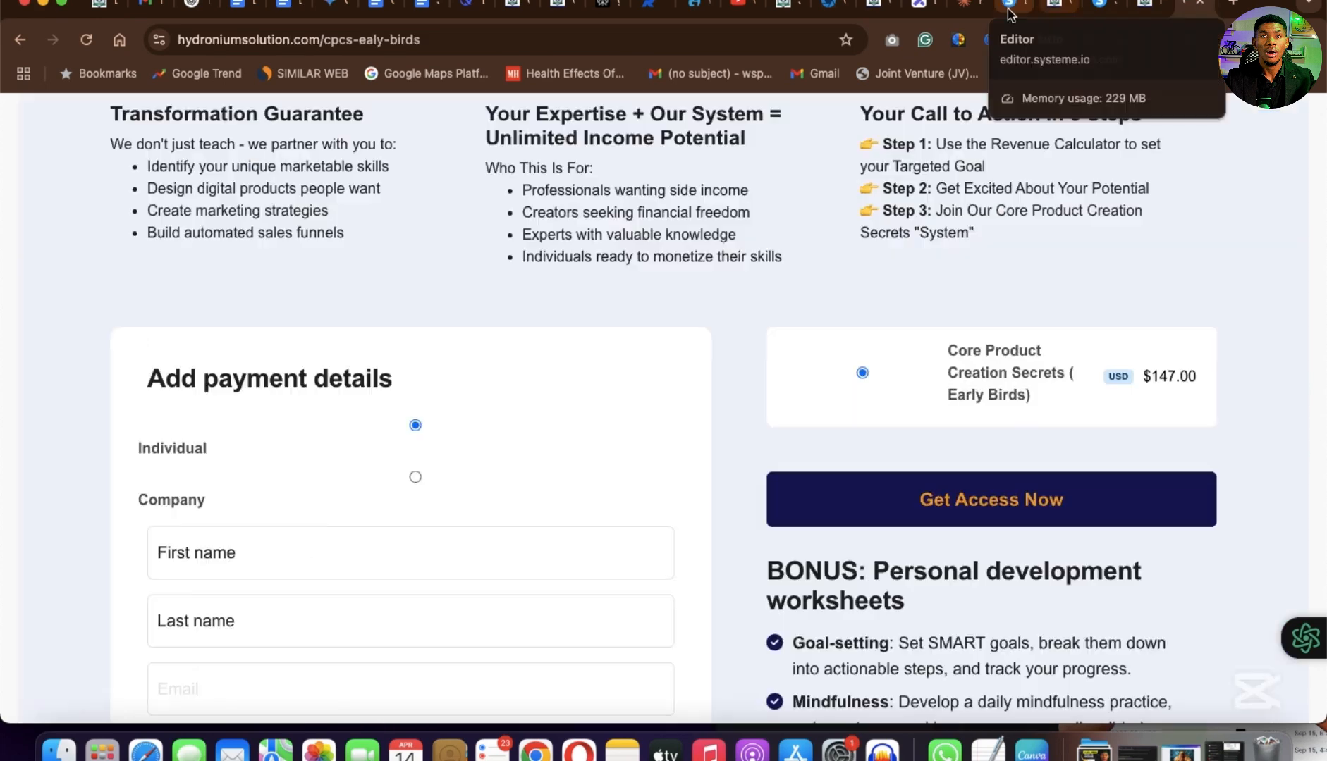
click(1057, 10)
click(1279, 677)
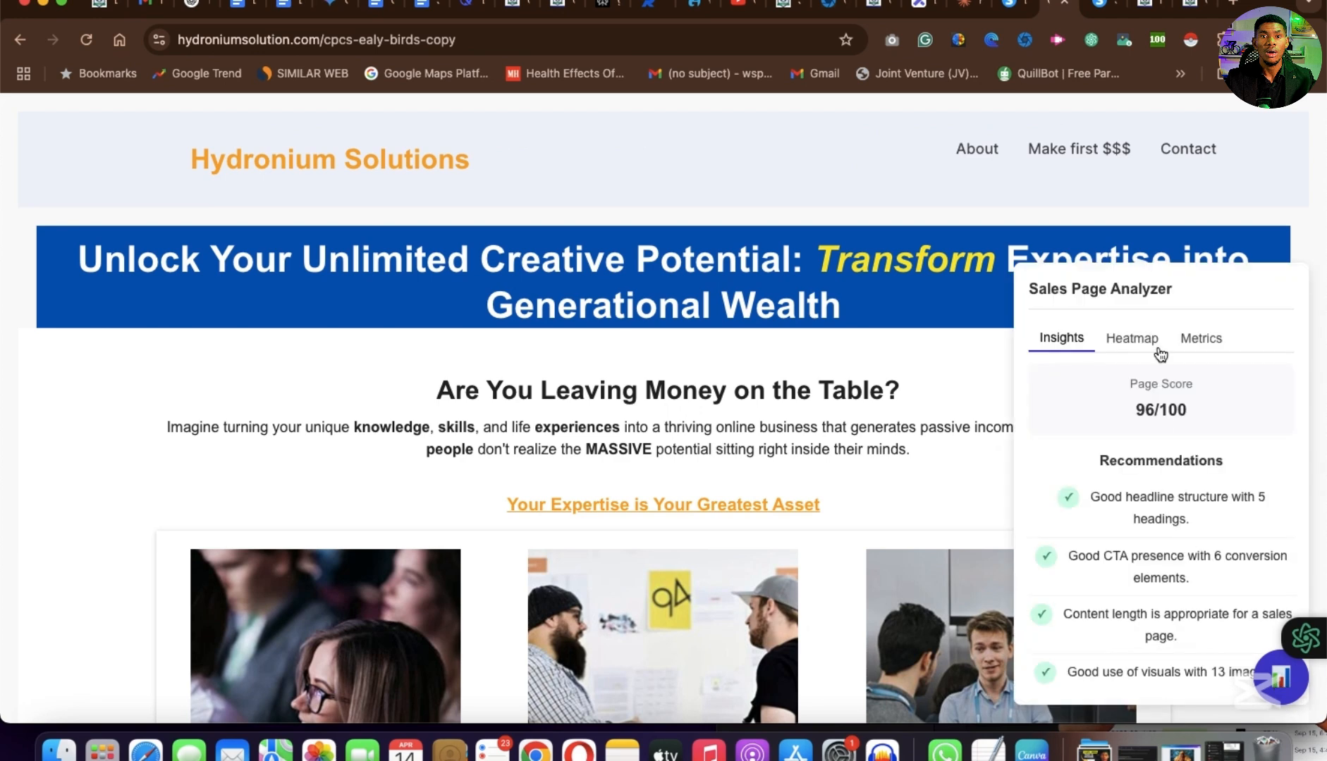
click(1144, 344)
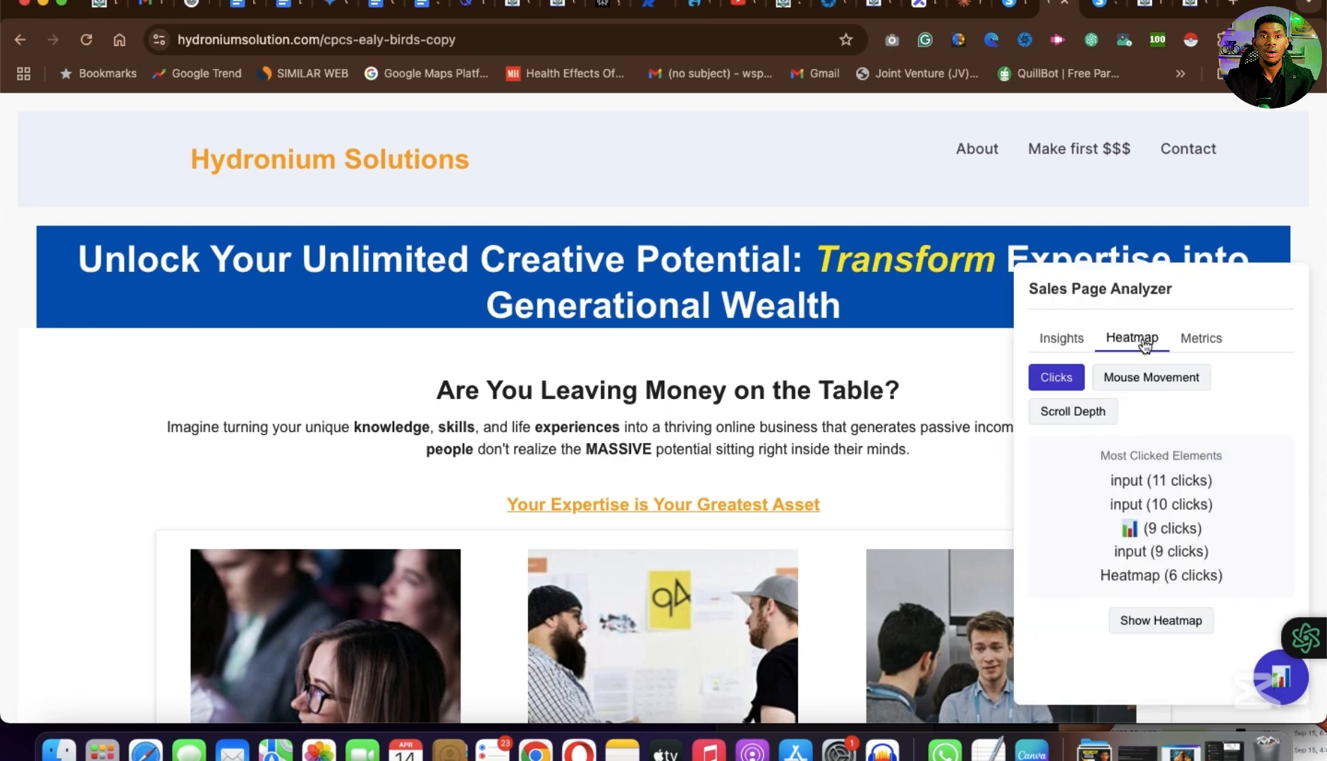
click(1203, 342)
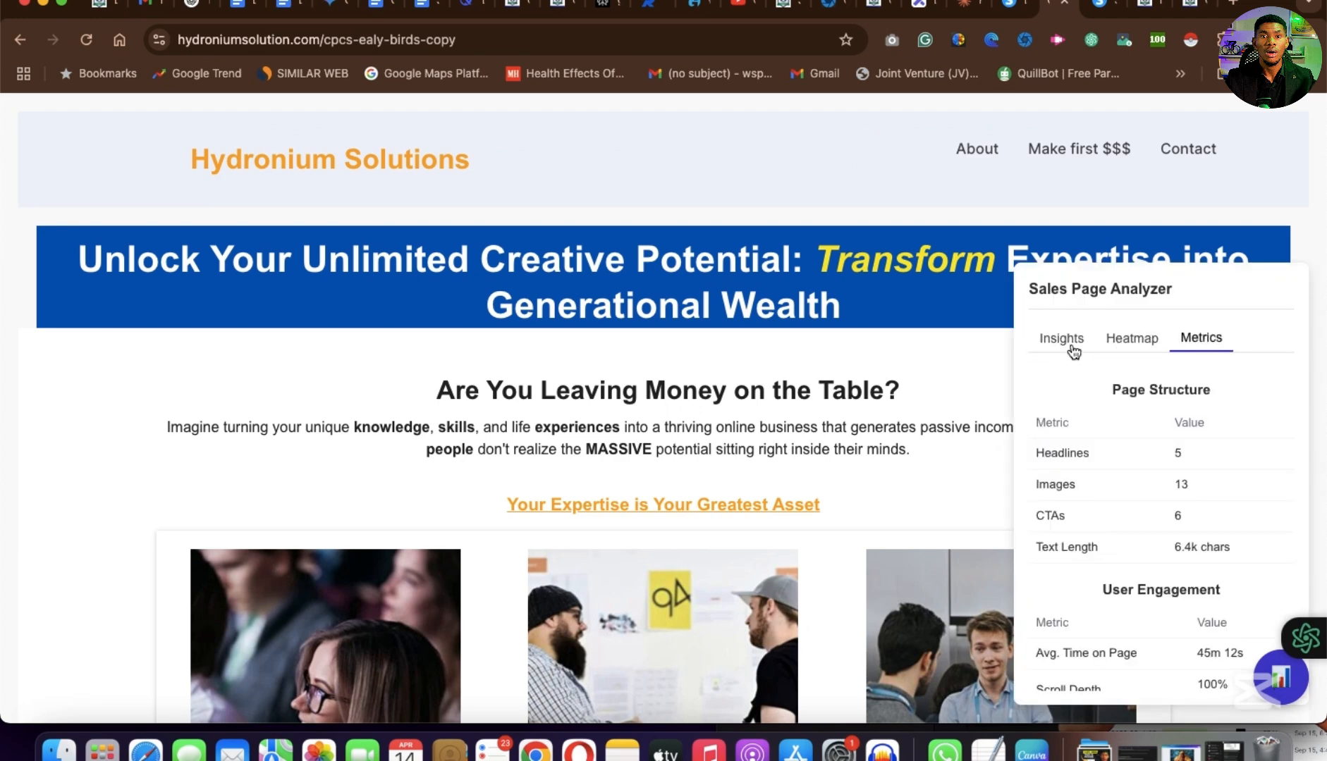
click(1066, 342)
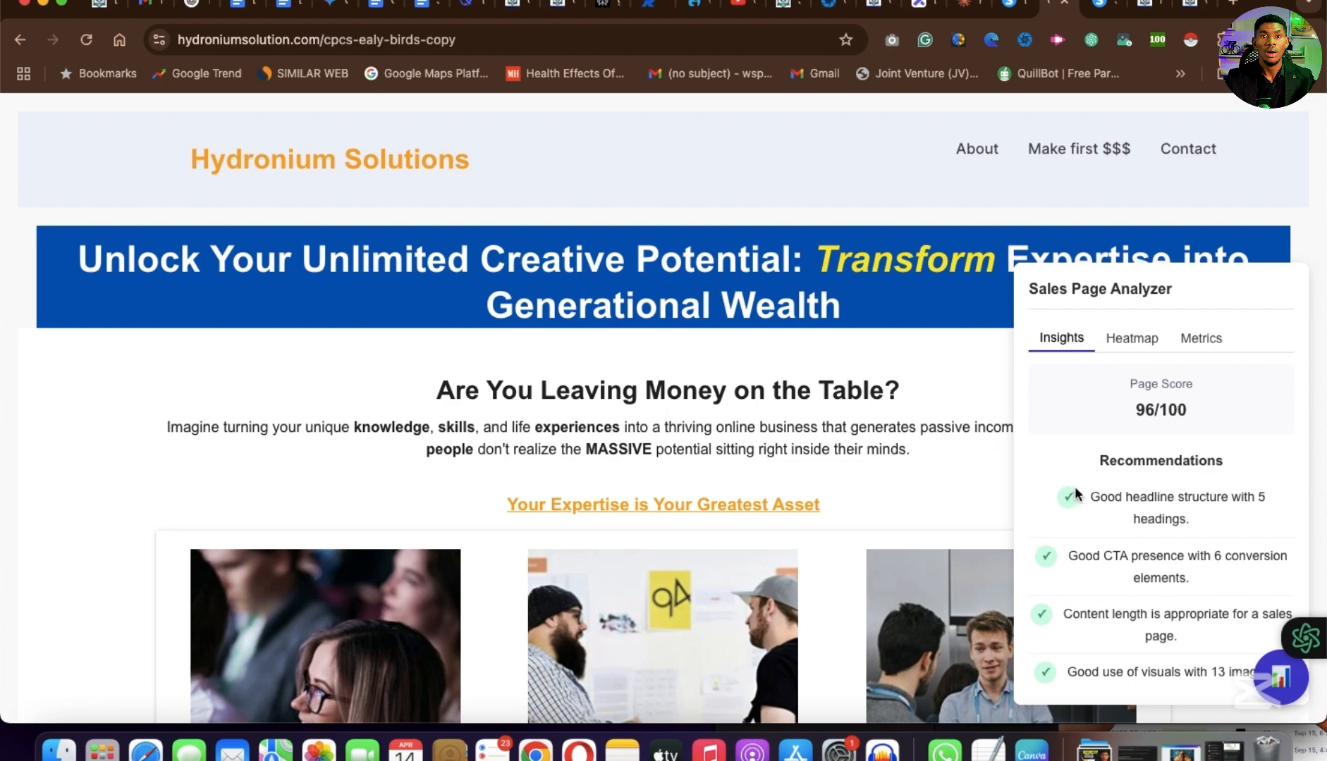
scroll(1101, 643, down, 4)
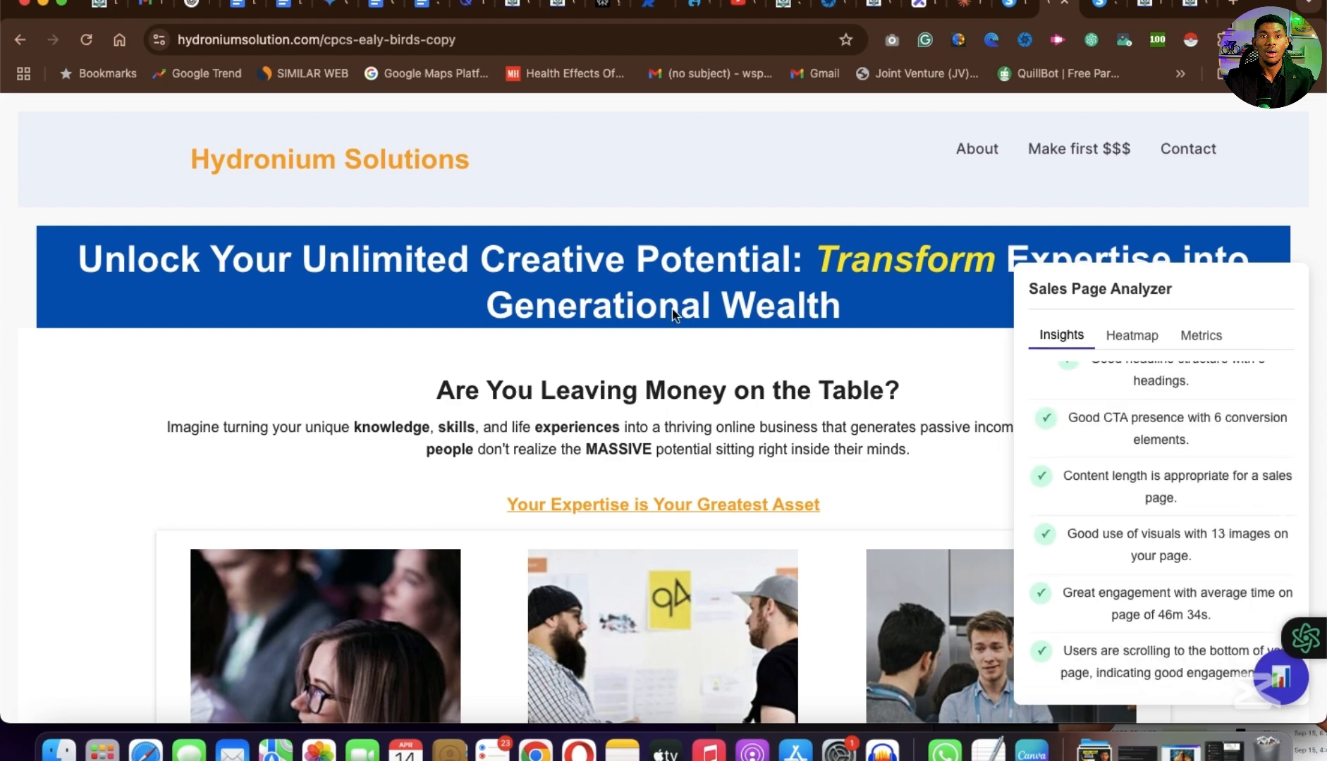